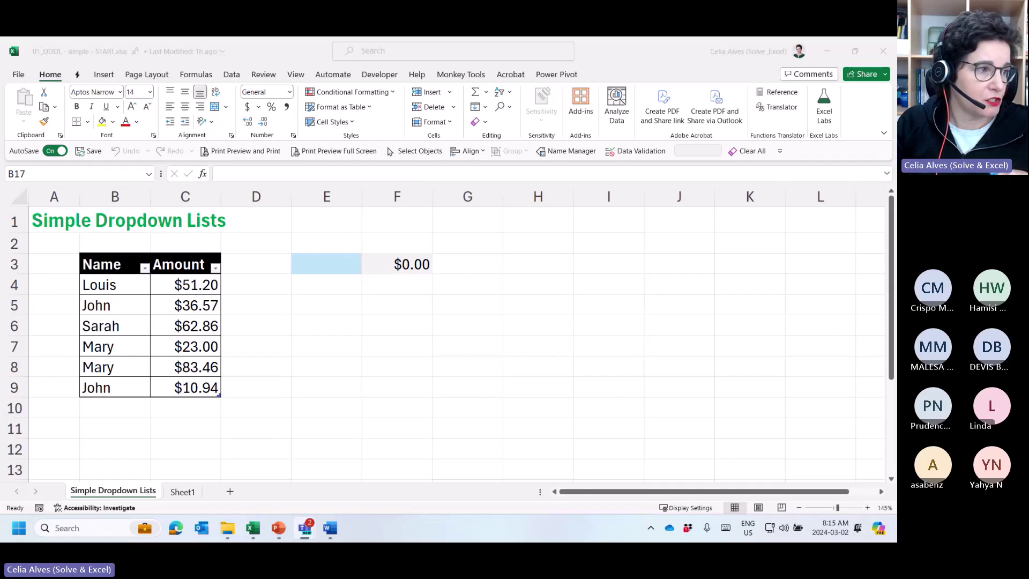
pyautogui.hotkey('alt', 'Tab')
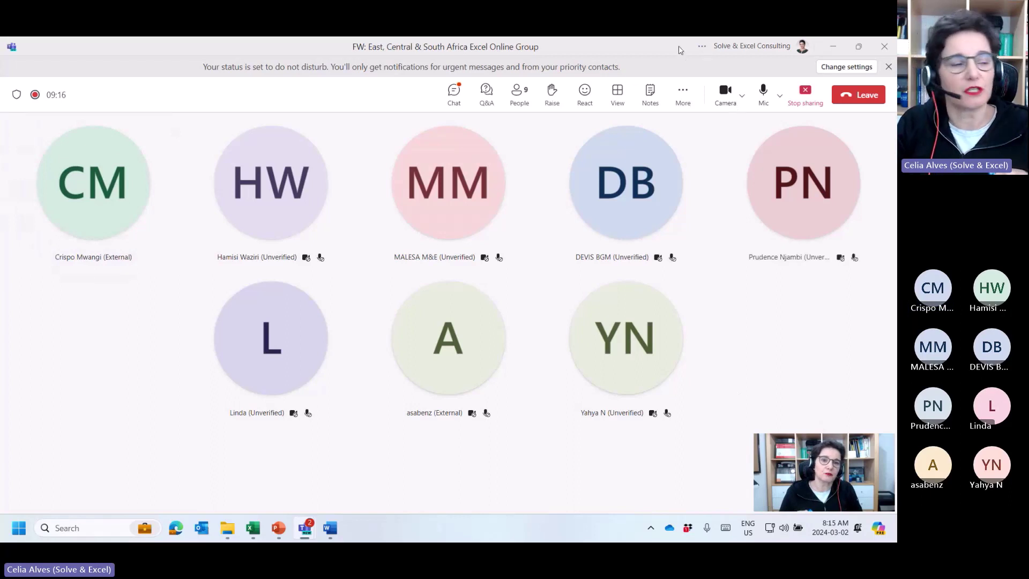
pyautogui.moveTo(681, 51); pyautogui.dragTo(1, 523)
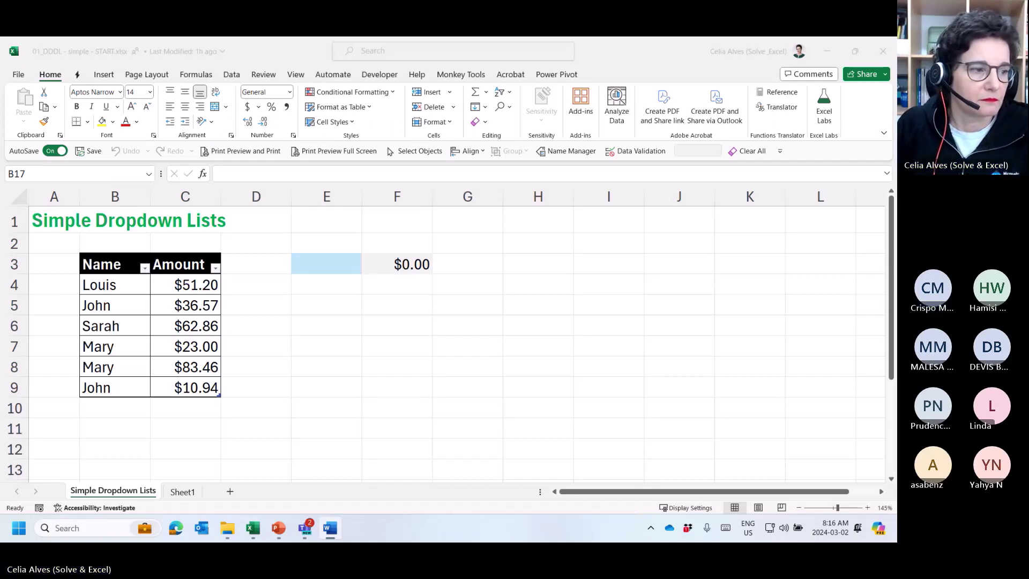
pyautogui.hotkey('alt', 'Tab')
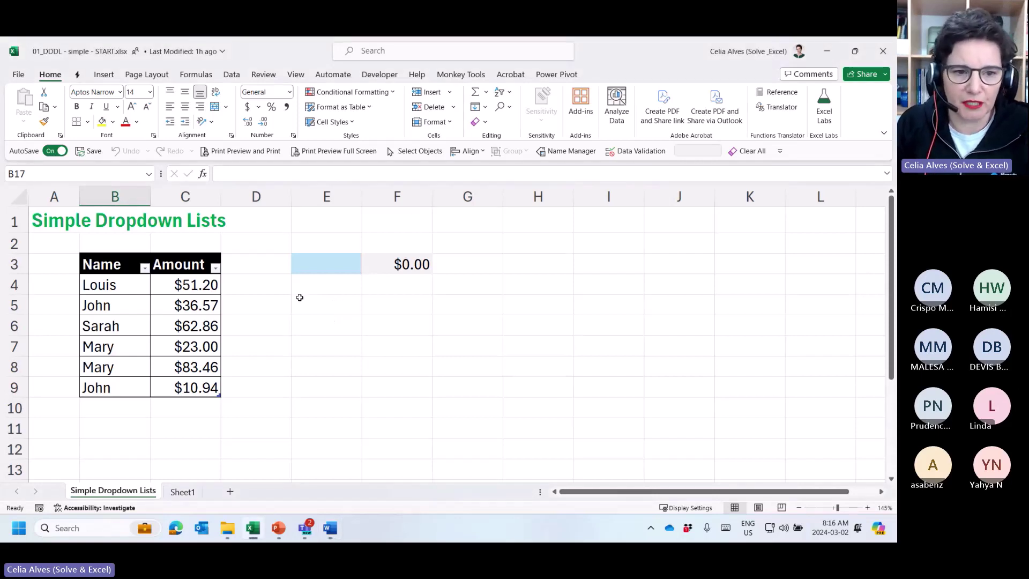
# Examine the entries in the table's Name column, the blank blue cell E3 and the SUMIFS formula in F3.
pyautogui.moveTo(121, 288); pyautogui.dragTo(128, 384)
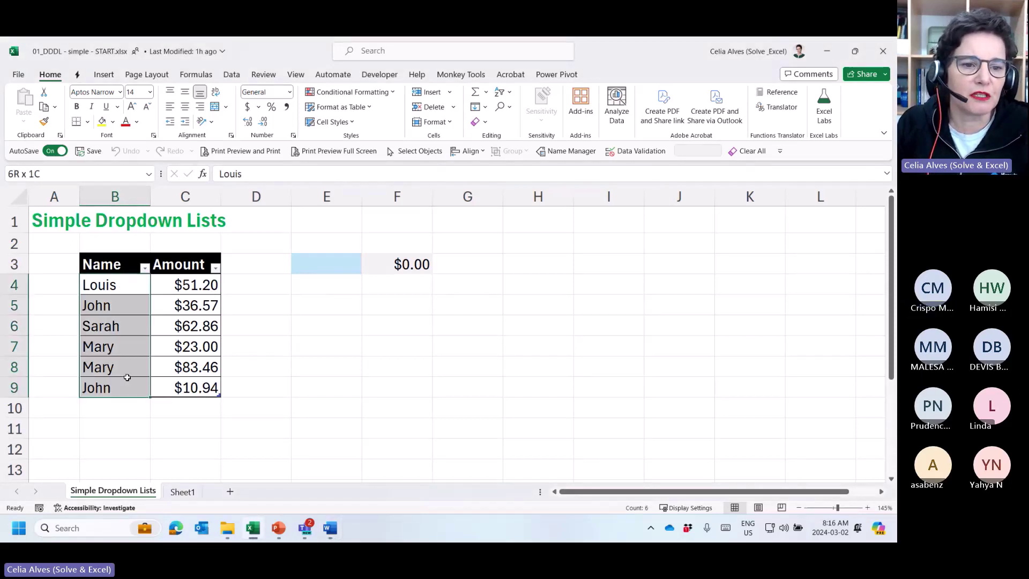
pyautogui.click(117, 345)
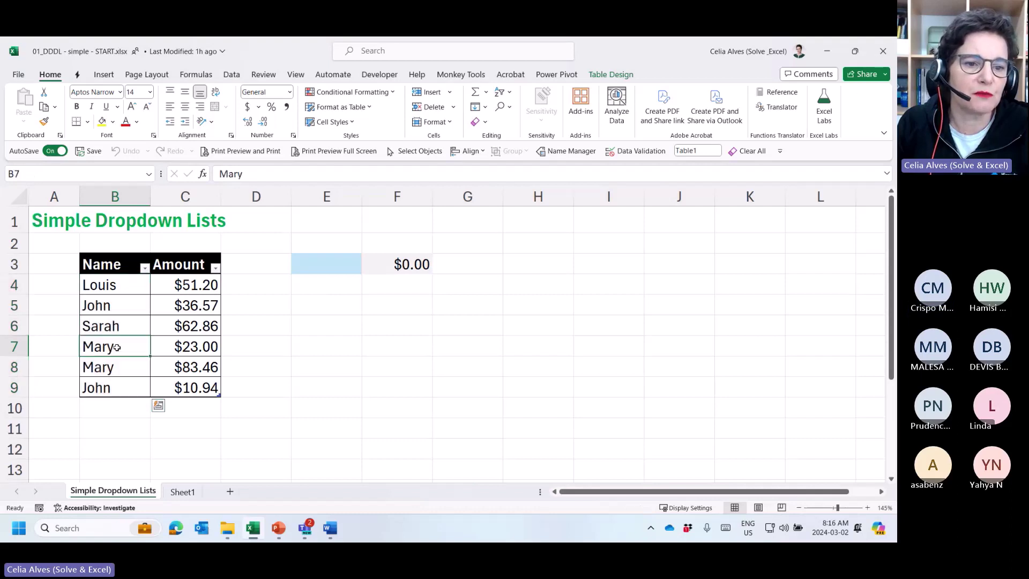
pyautogui.click(119, 360)
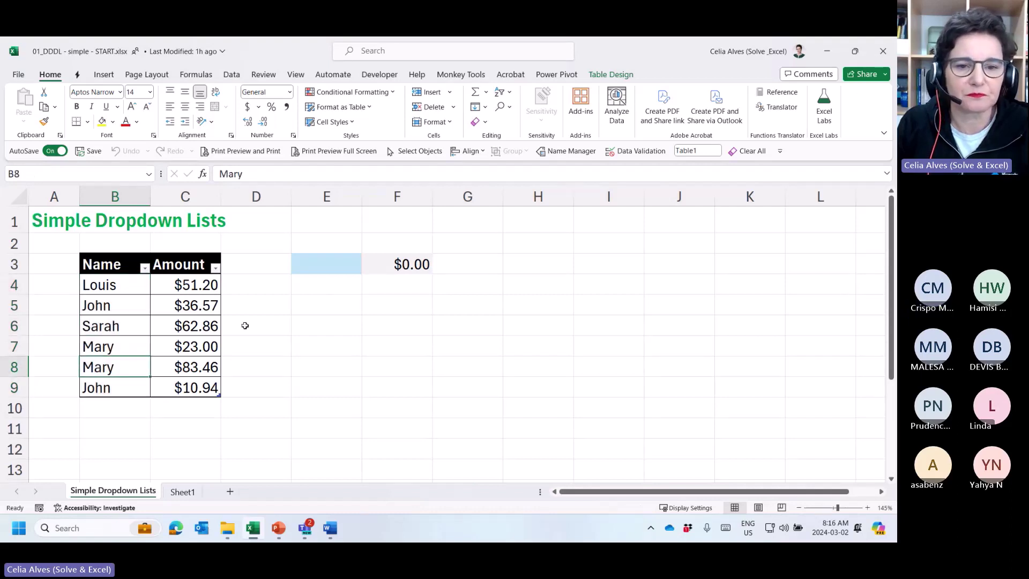
pyautogui.click(331, 266)
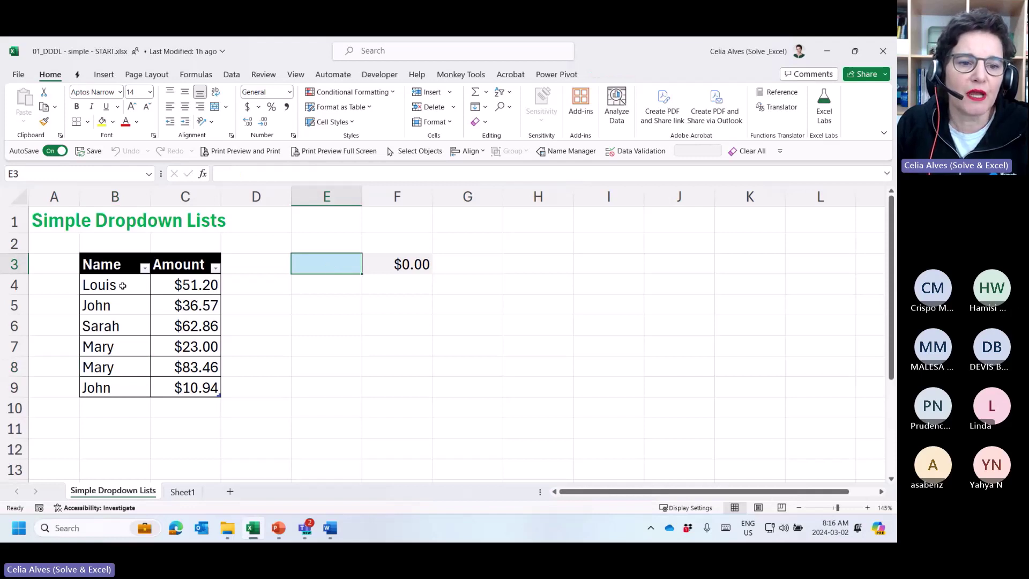
pyautogui.moveTo(123, 286); pyautogui.dragTo(120, 388)
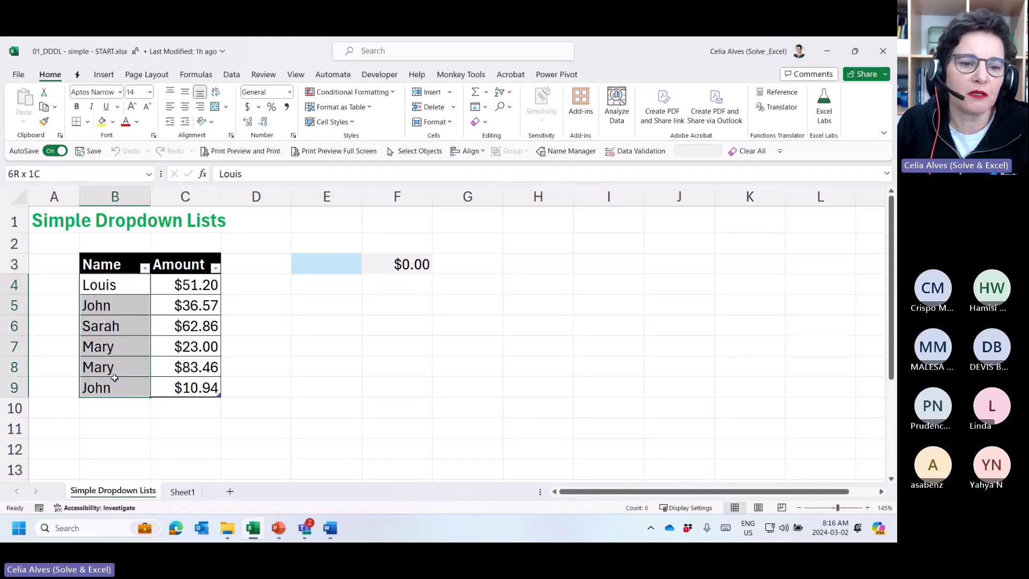
pyautogui.click(341, 261)
pyautogui.click(402, 261)
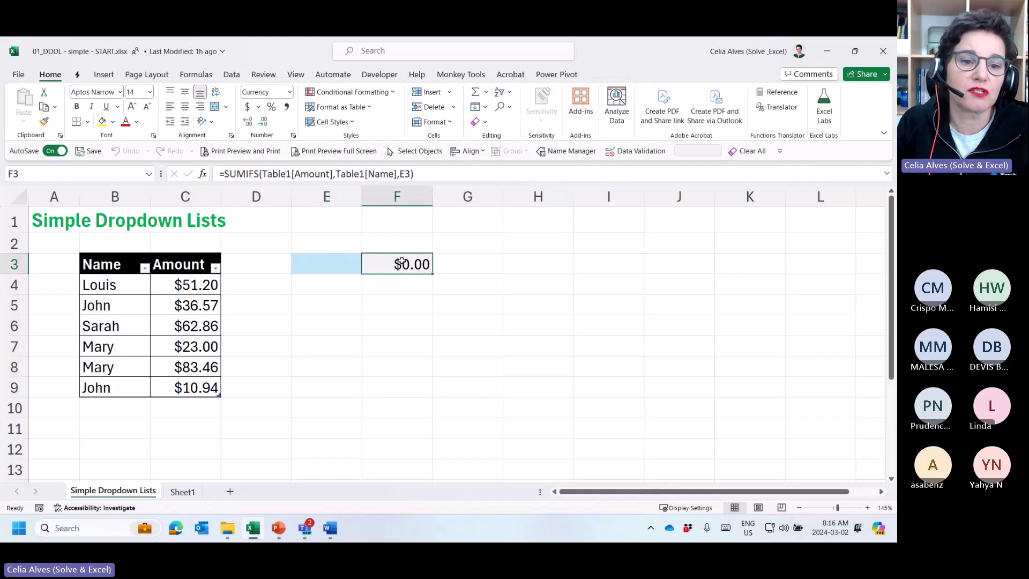
pyautogui.click(399, 296)
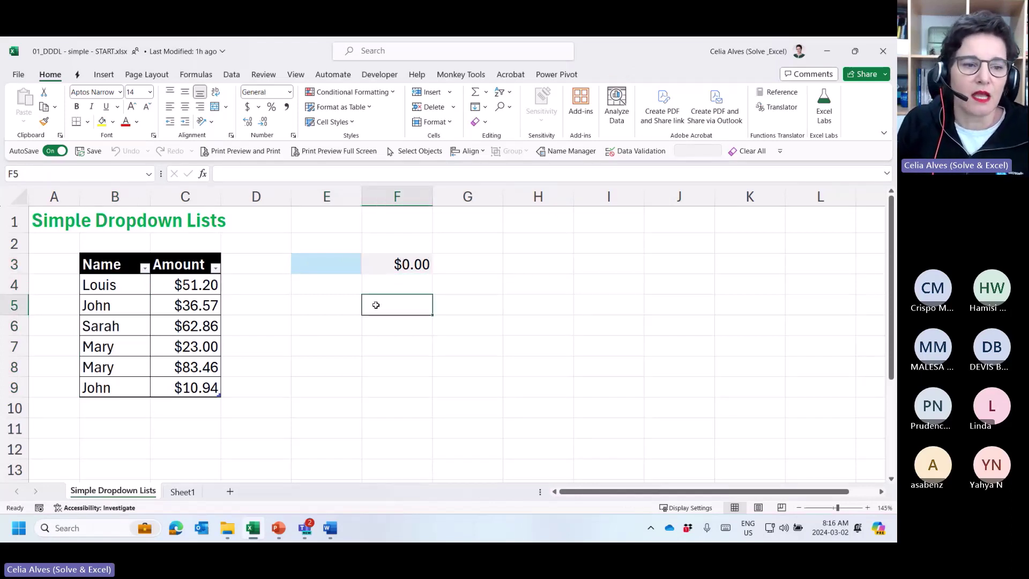
pyautogui.click(334, 264)
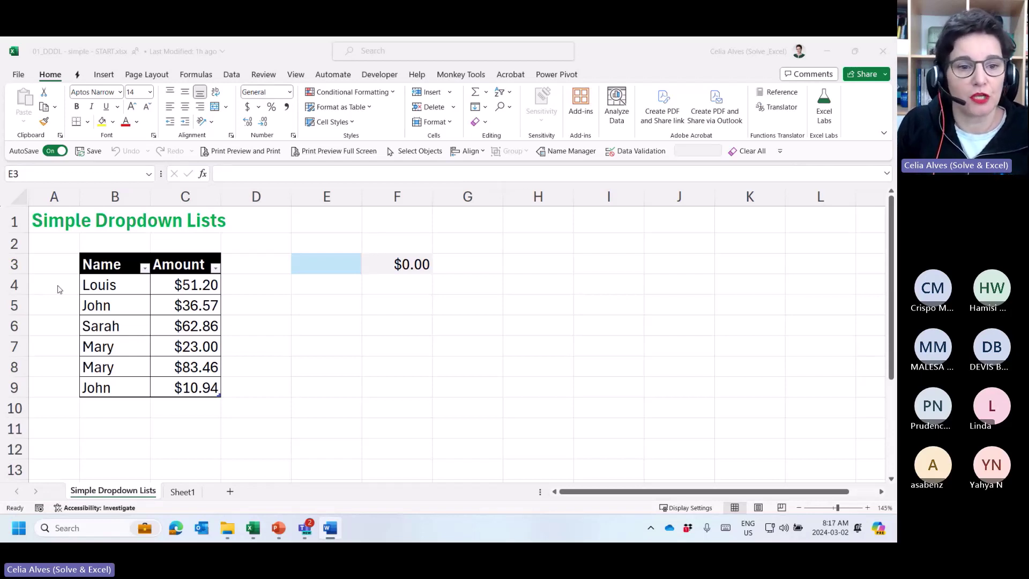
# Copy the Name column with its header from B3:B9 to the range starting at H3.
pyautogui.moveTo(113, 279); pyautogui.dragTo(108, 387)
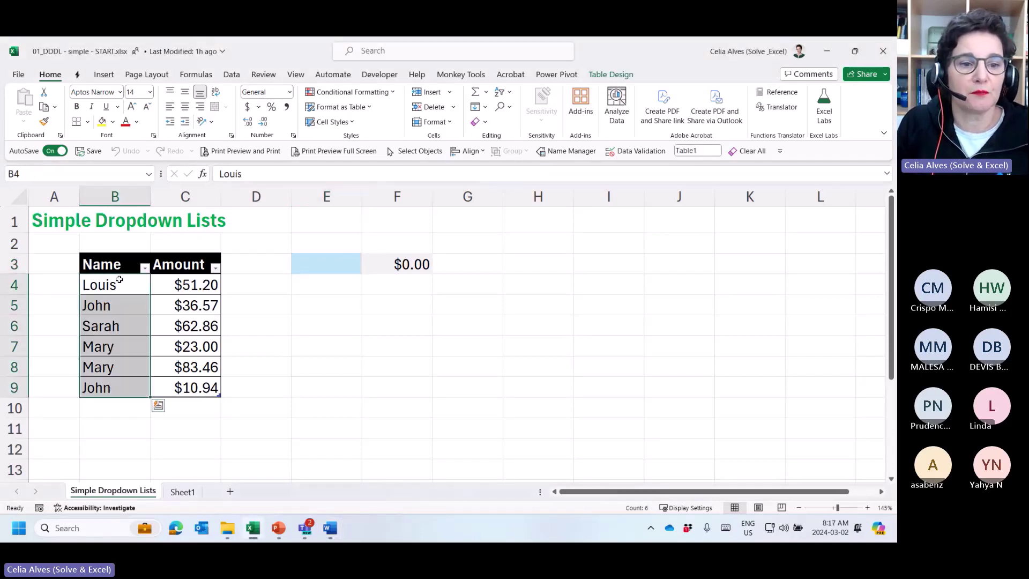
pyautogui.moveTo(117, 268); pyautogui.dragTo(112, 381)
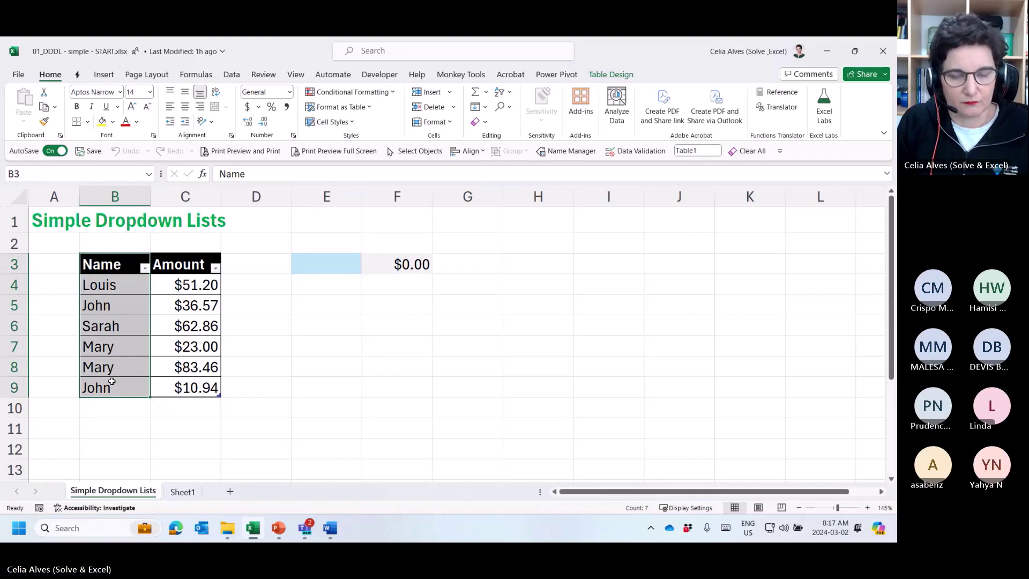
pyautogui.hotkey('ctrl', 'c')
pyautogui.click(551, 263)
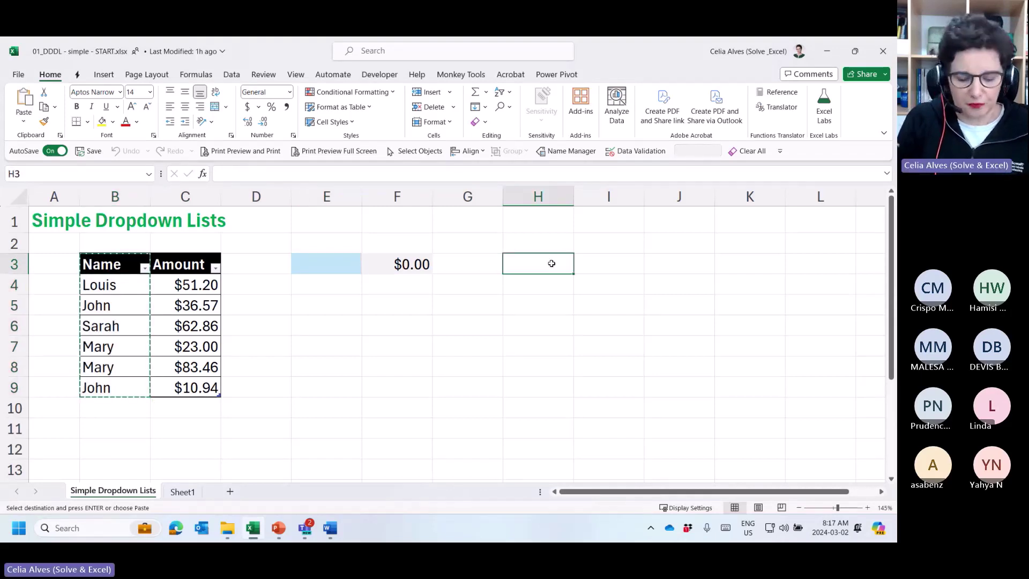
pyautogui.hotkey('ctrl', 'v')
pyautogui.moveTo(536, 326); pyautogui.dragTo(529, 373)
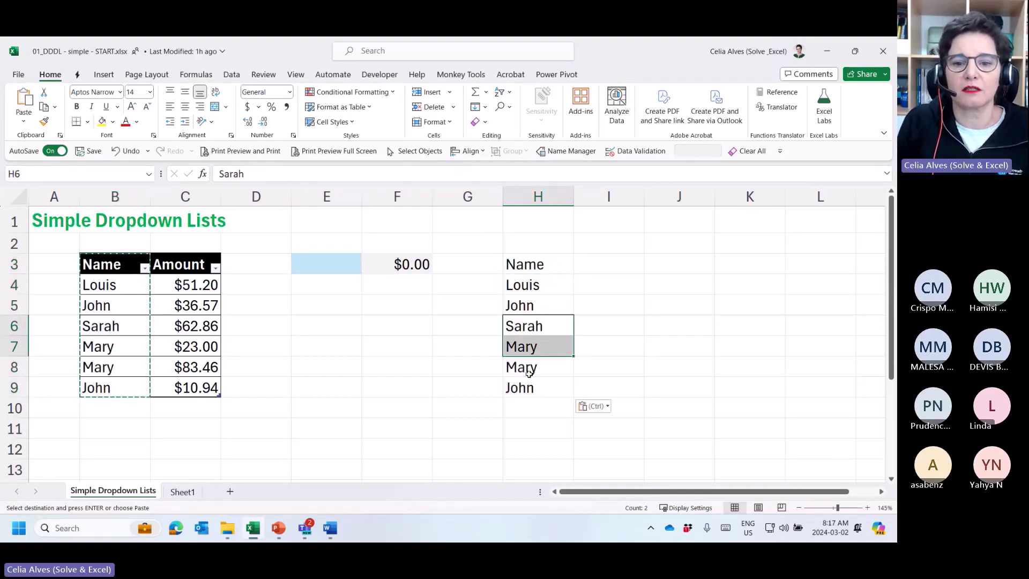
pyautogui.click(532, 387)
pyautogui.click(534, 264)
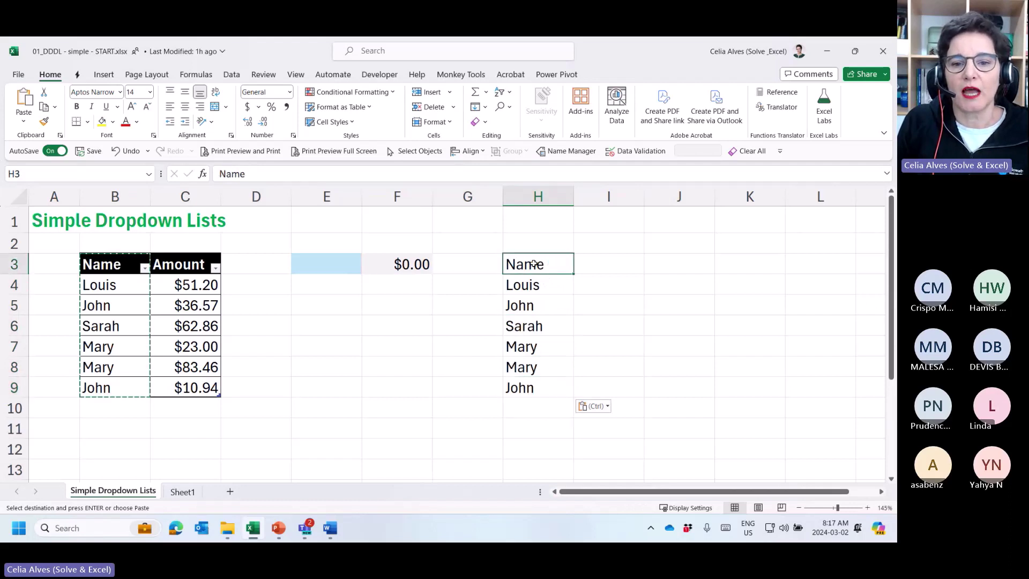
pyautogui.press('Escape')
# Convert the copied name list in H3:H9 into a table with headers and select its data rows.
pyautogui.click(540, 298)
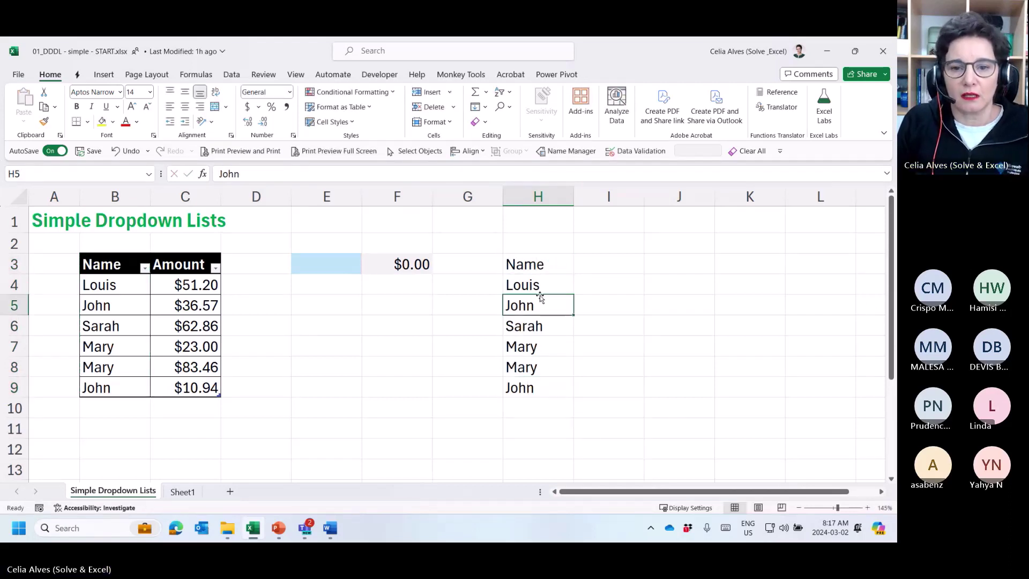
pyautogui.click(104, 74)
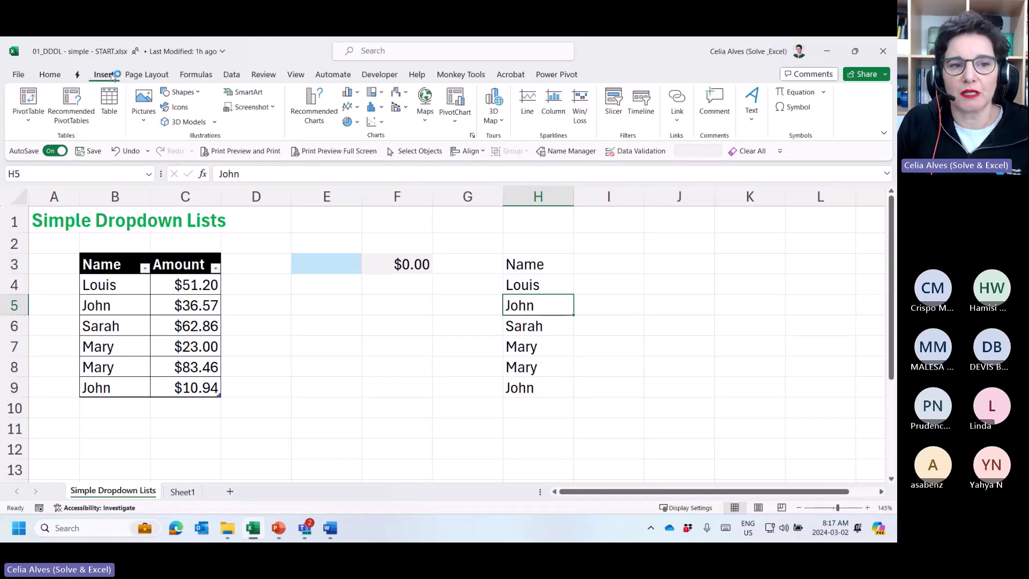
pyautogui.hotkey('ctrl', 't')
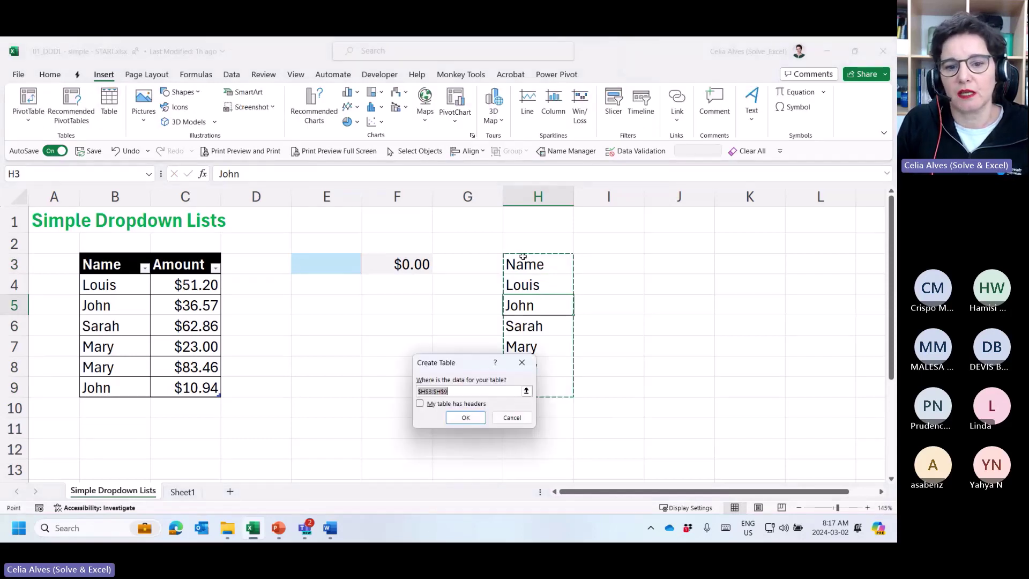
pyautogui.click(420, 404)
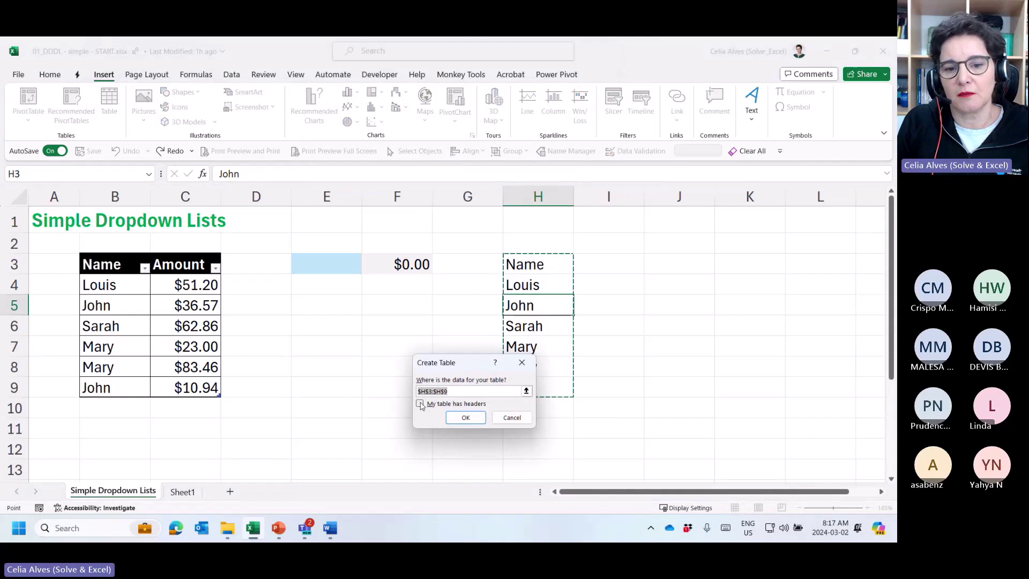
pyautogui.click(466, 416)
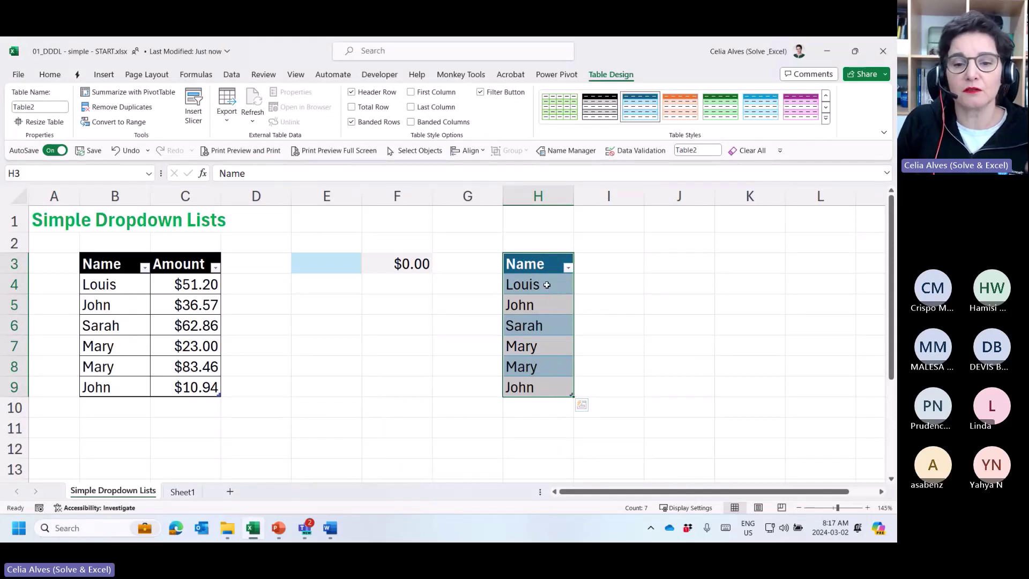
pyautogui.click(546, 284)
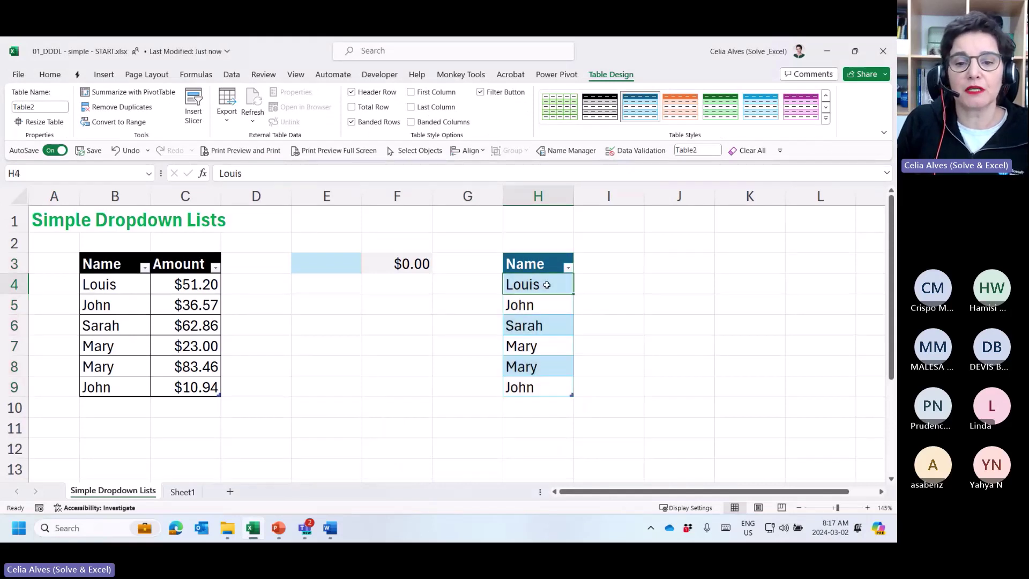
pyautogui.click(541, 253)
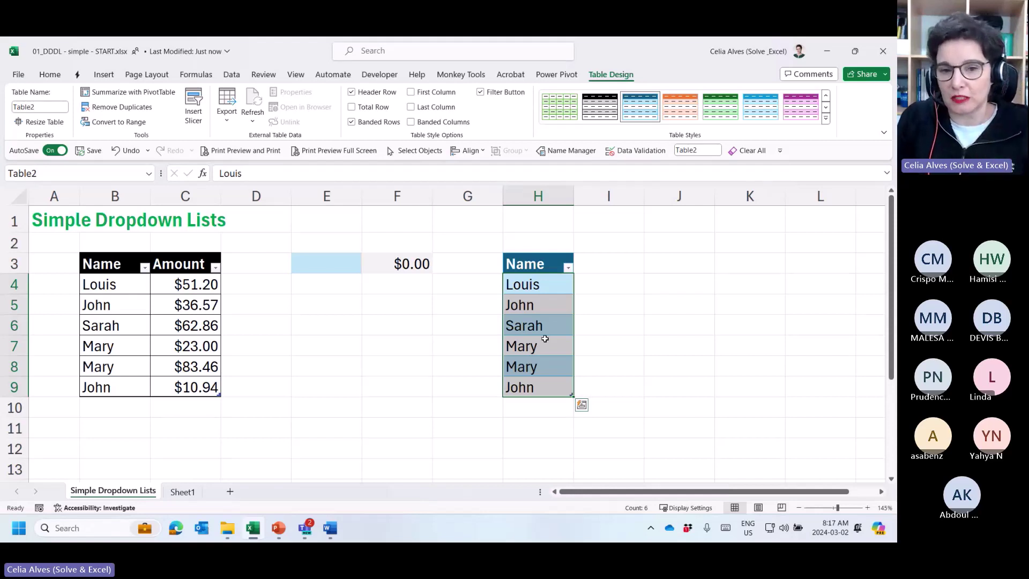
pyautogui.click(538, 262)
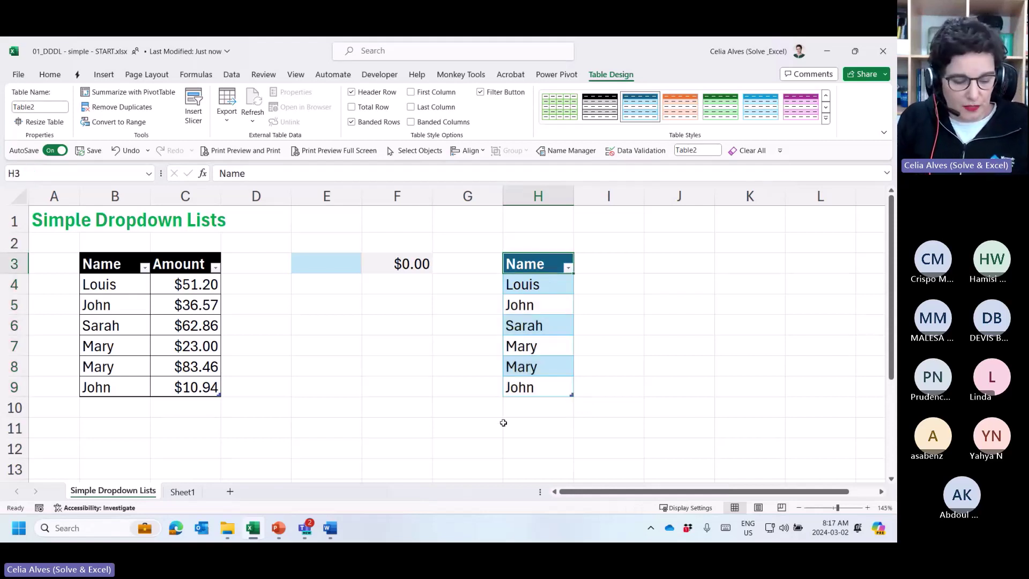
# Undo the table conversion and the pasted name list in column H, and clear the pending copy selection.
pyautogui.hotkey('ctrl', 'z')
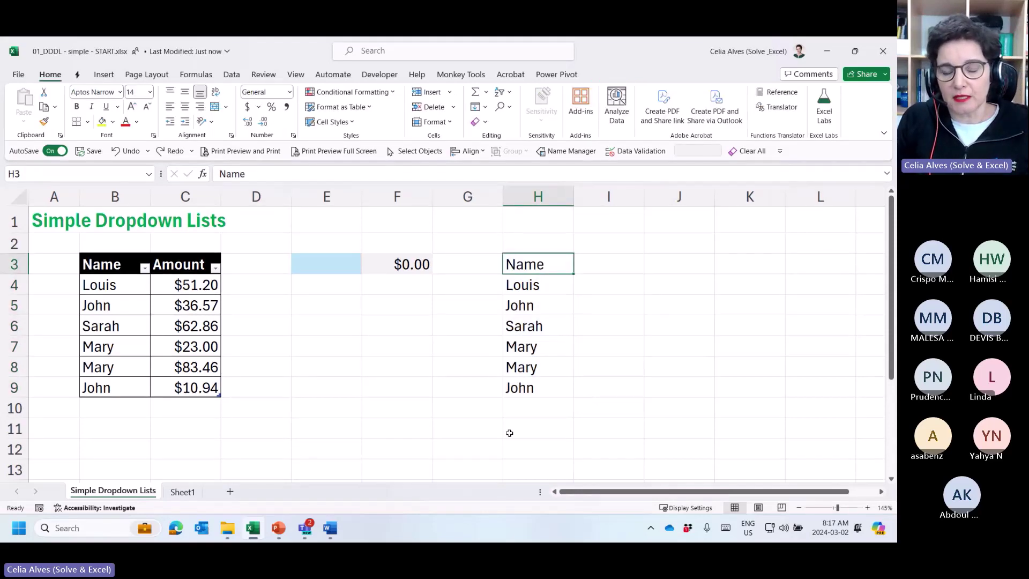
pyautogui.hotkey('ctrl', 'z')
pyautogui.click(531, 270)
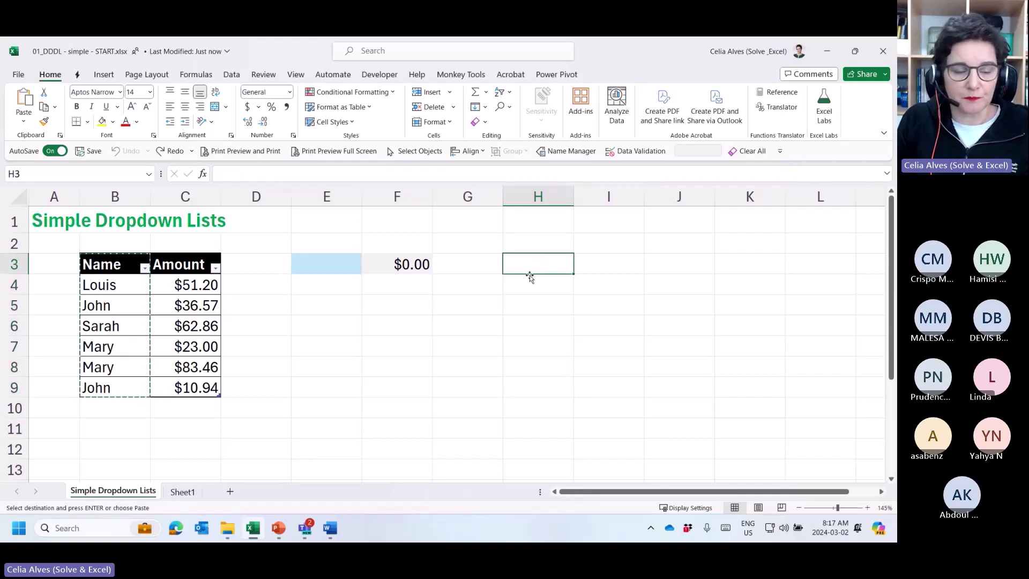
pyautogui.click(137, 283)
pyautogui.press('Escape')
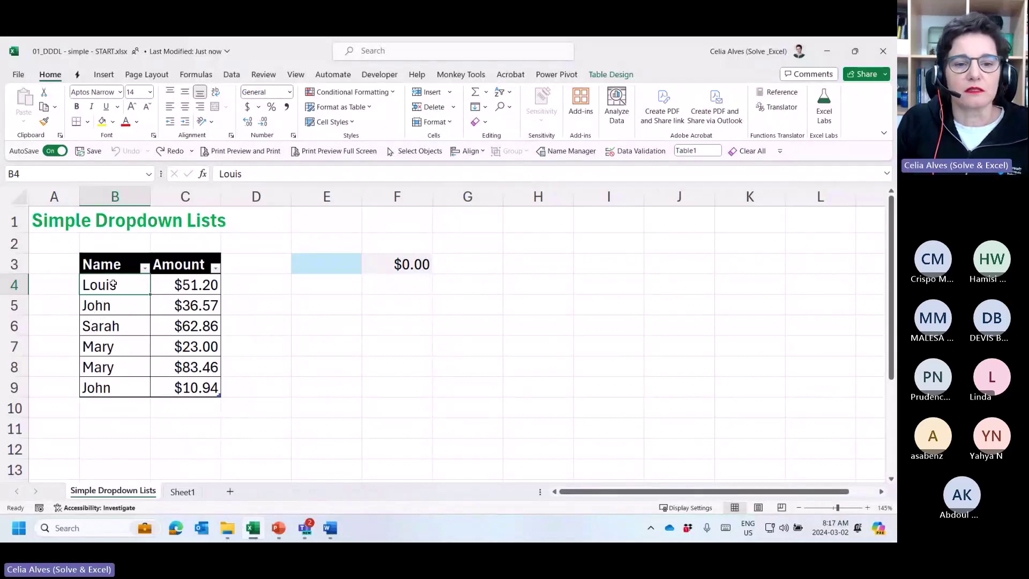
# Open data validation for the blue cell E3 and set its allowed criteria to List.
pyautogui.click(327, 264)
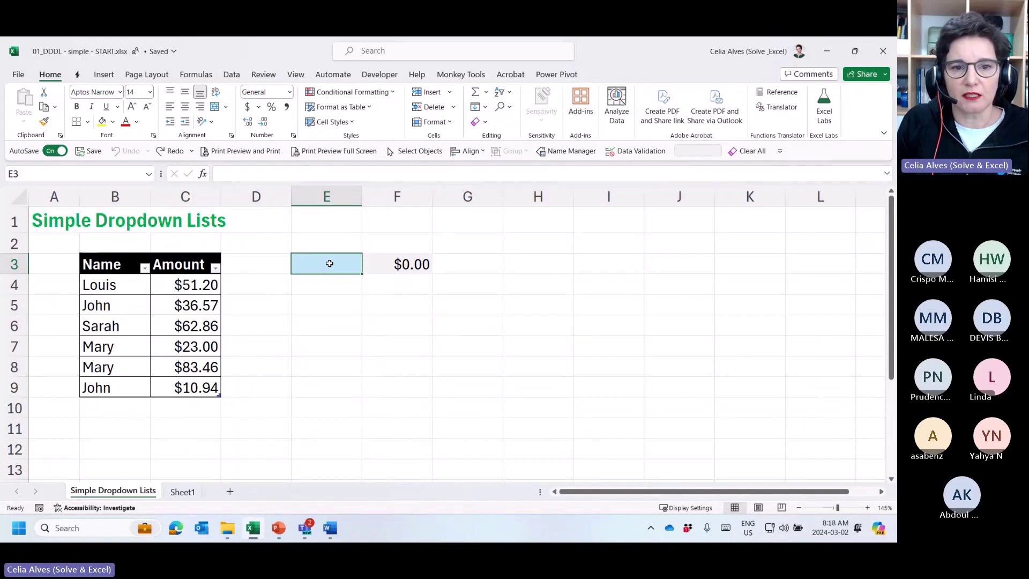
pyautogui.click(234, 74)
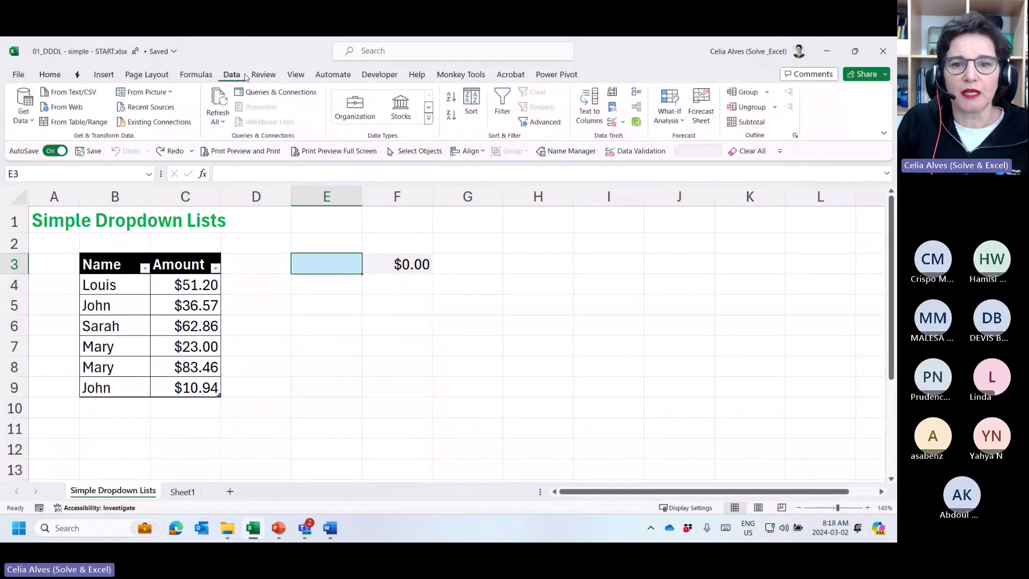
pyautogui.click(610, 124)
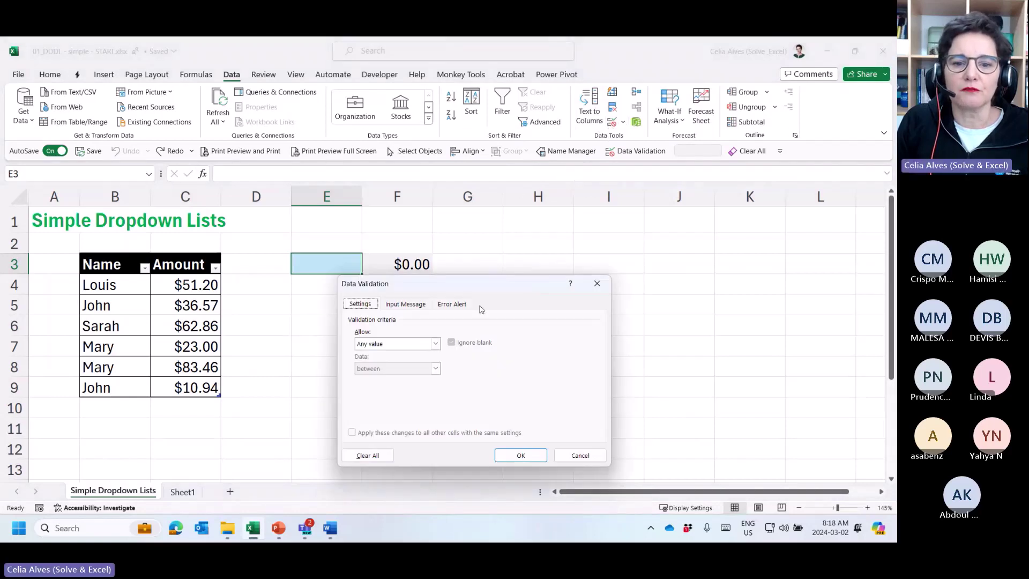
pyautogui.click(435, 344)
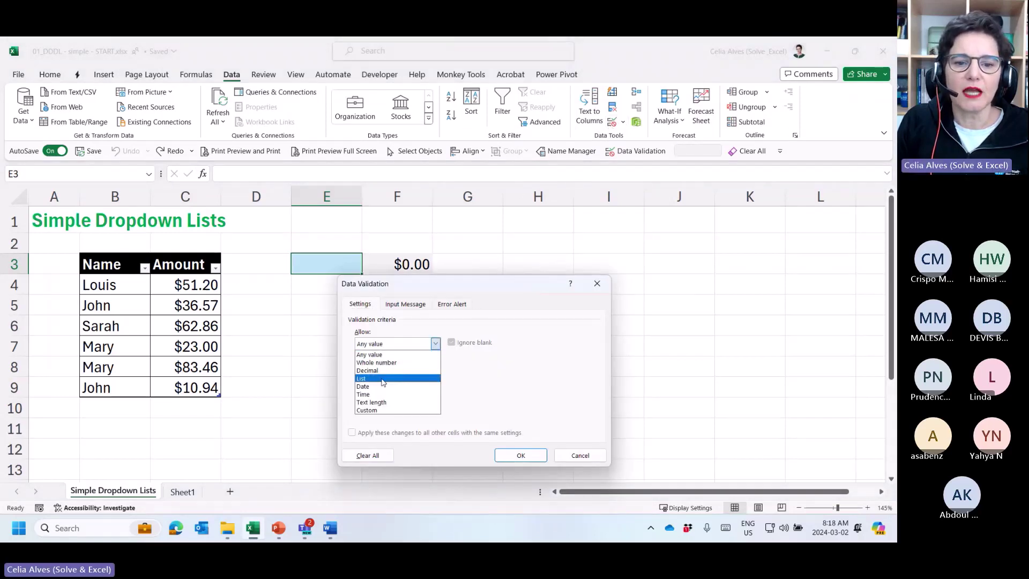
pyautogui.click(383, 380)
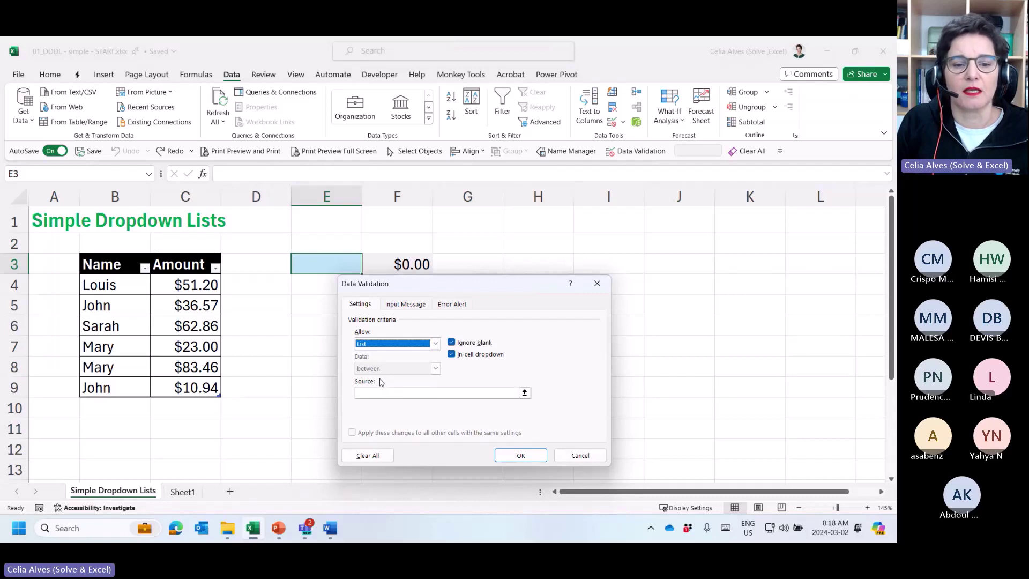
# Try to set the list source for E3 to the names in B4:B9, magnifying the screen to read the range.
pyautogui.click(392, 390)
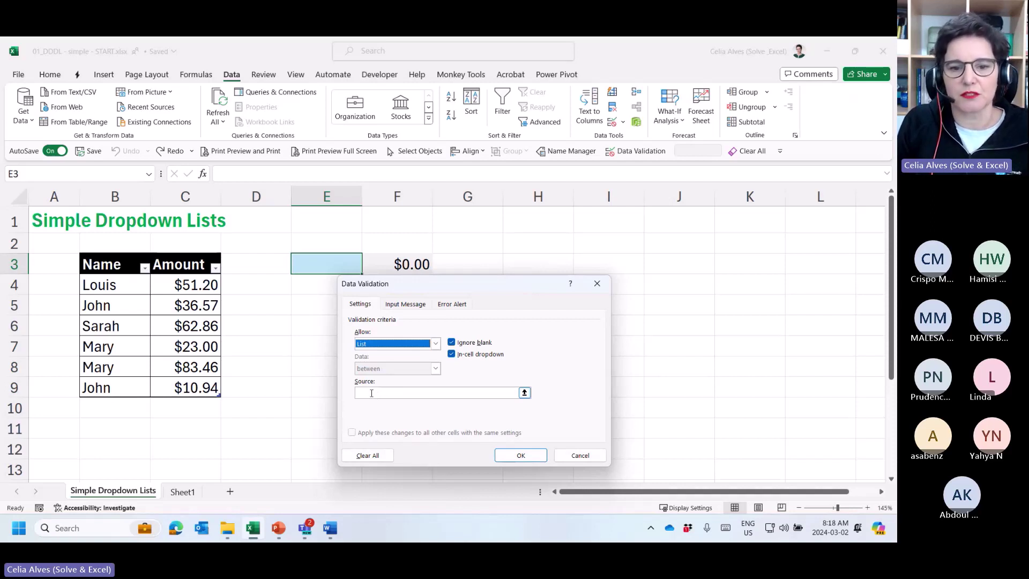
pyautogui.click(524, 393)
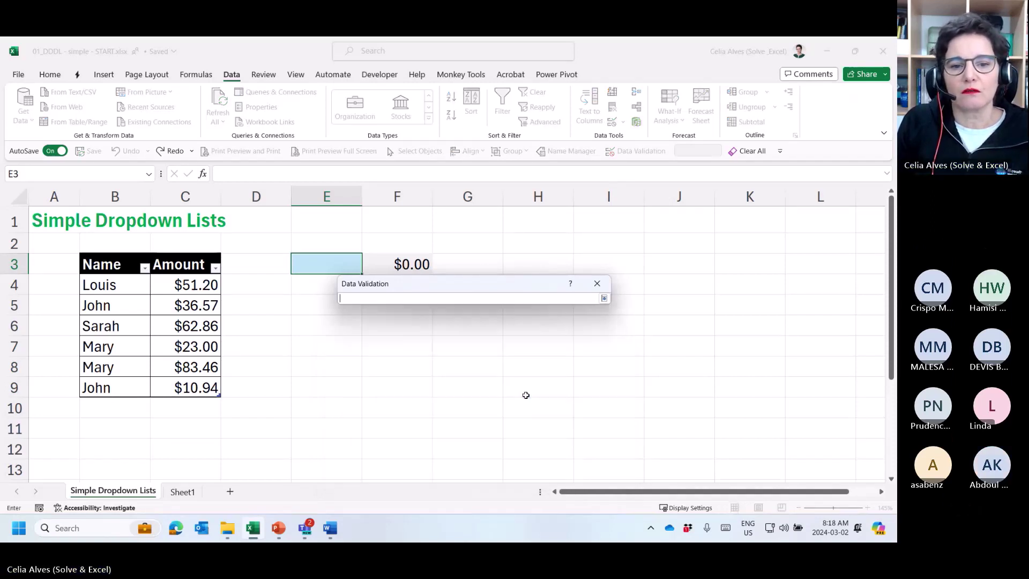
pyautogui.moveTo(134, 279); pyautogui.dragTo(123, 385)
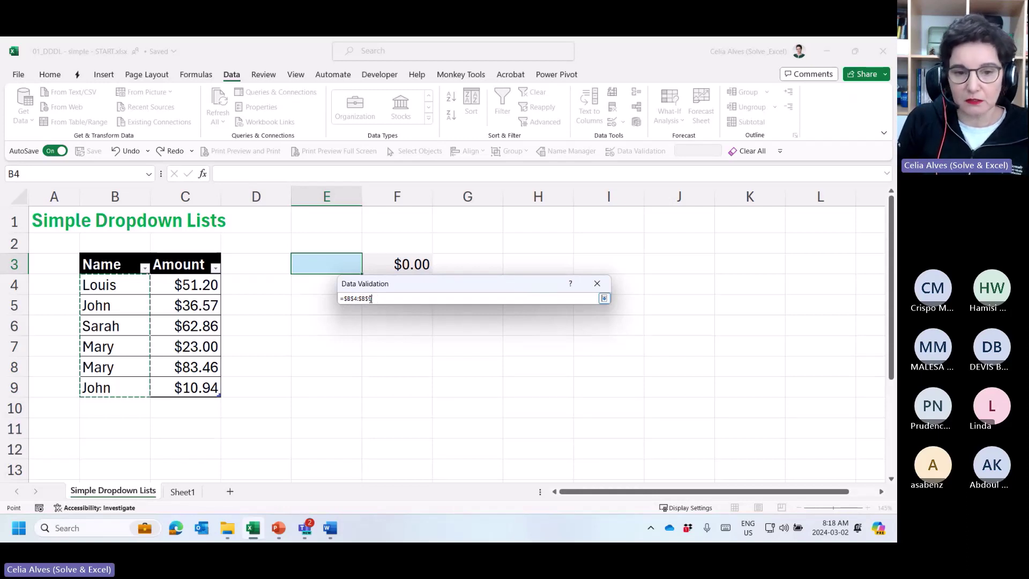
pyautogui.press('super+plus')
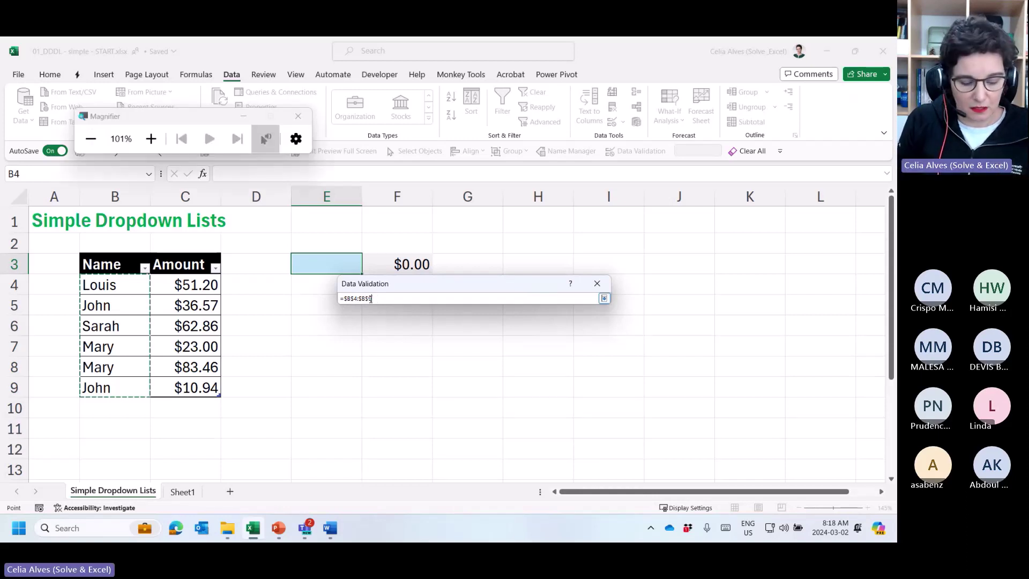
pyautogui.press('super')
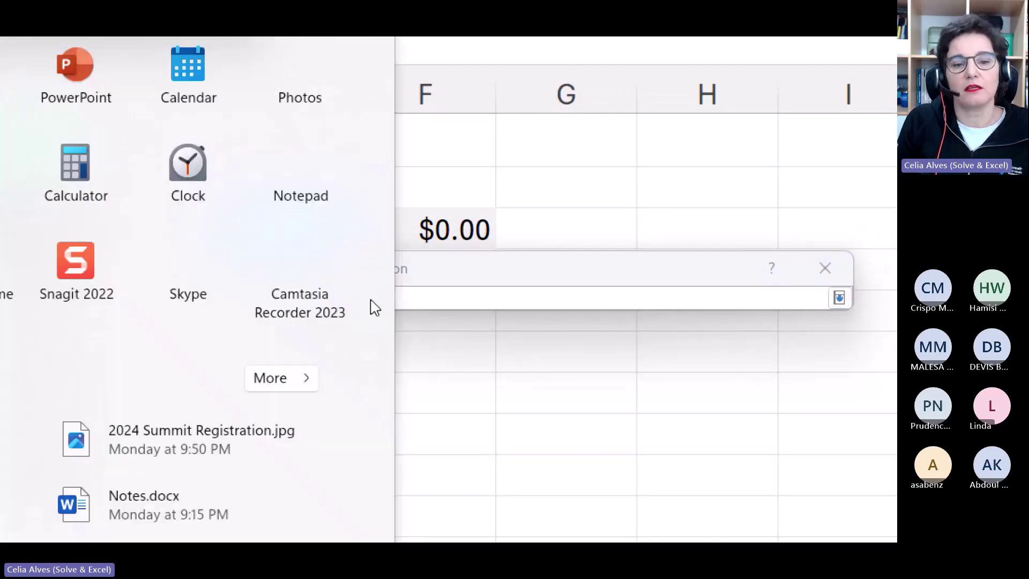
pyautogui.press('Escape')
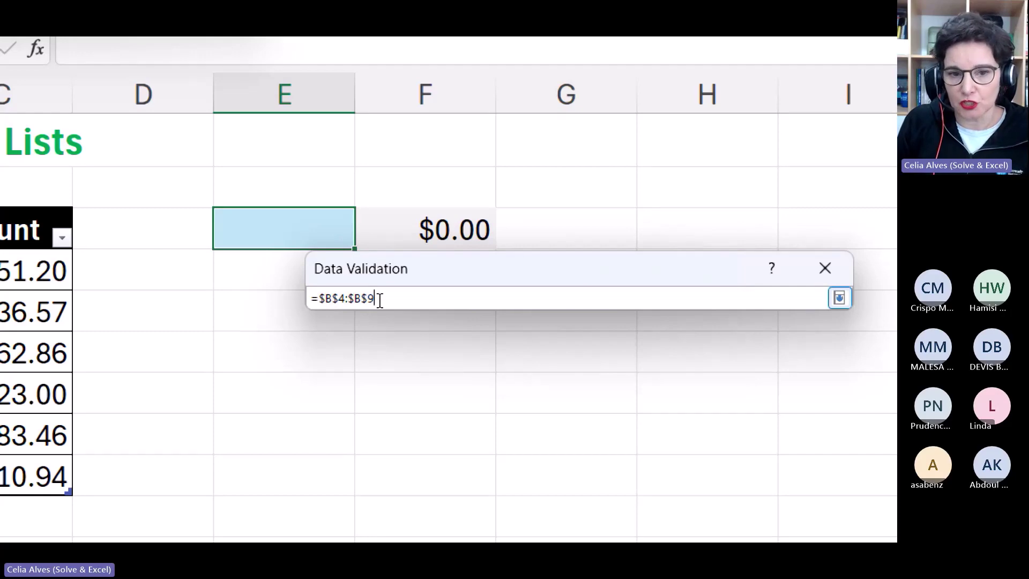
pyautogui.press('Return')
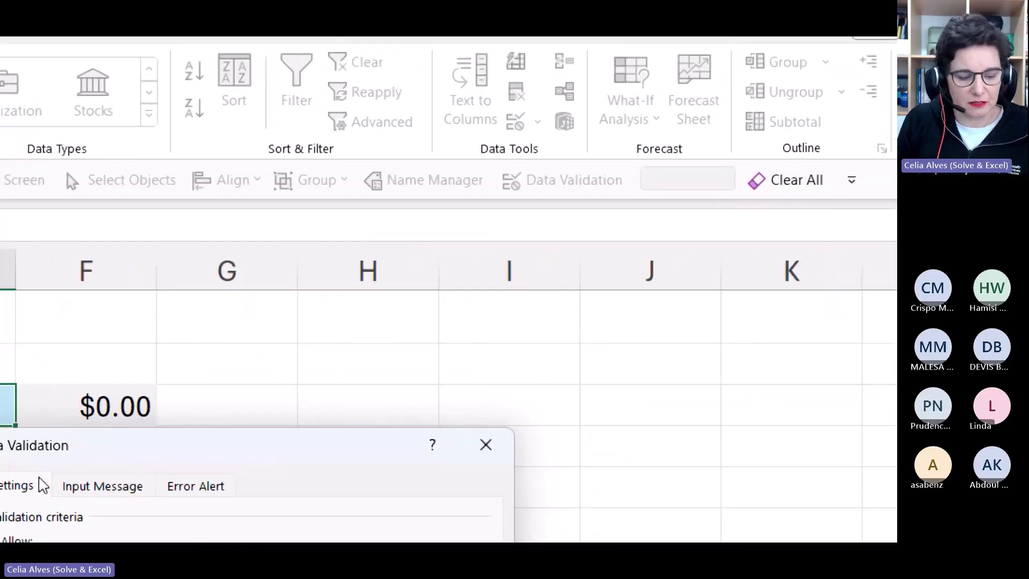
pyautogui.press('Return')
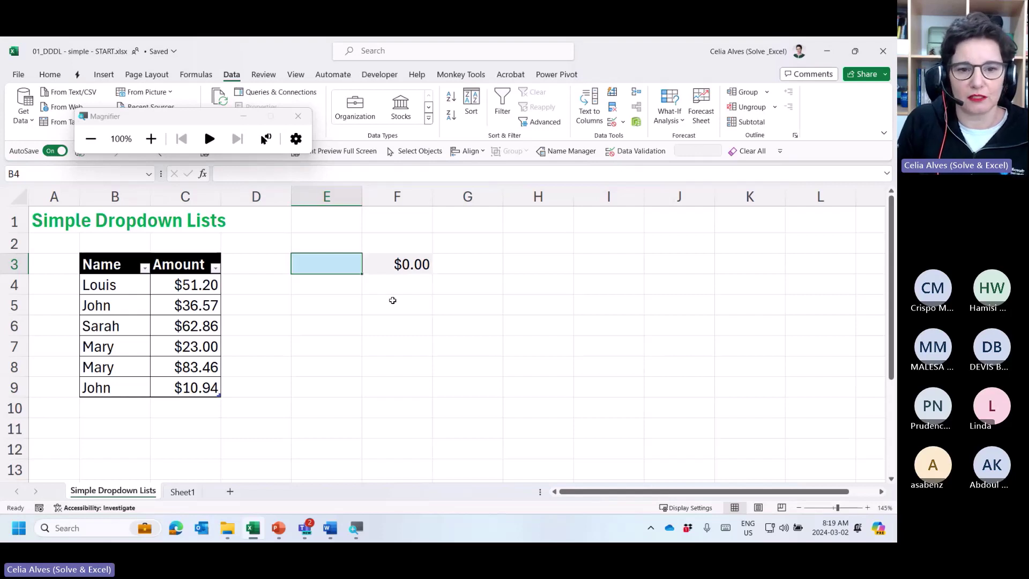
pyautogui.click(371, 300)
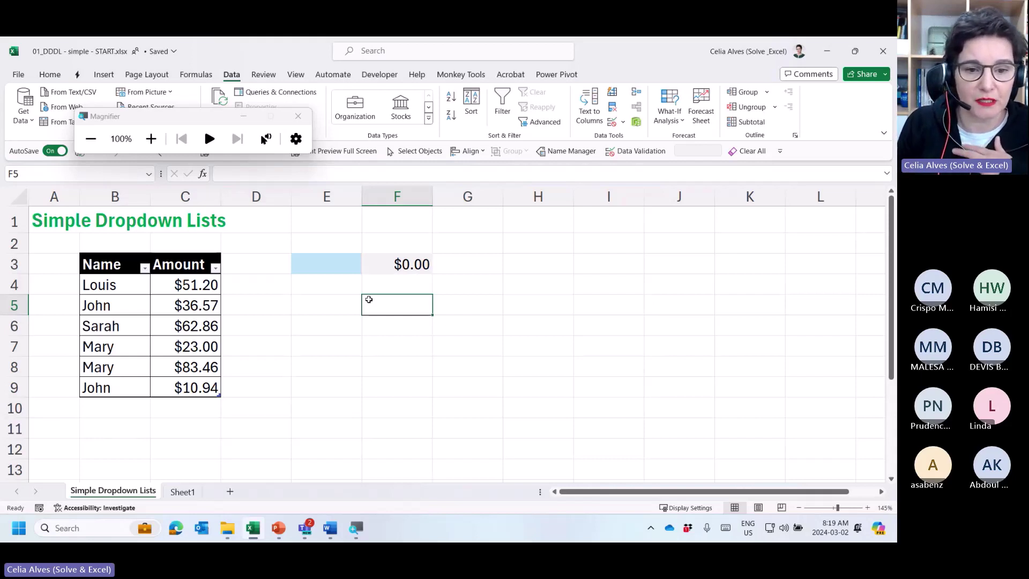
# Apply list data validation to the blue cell E3 with =$B$4:$B$9 as its source.
pyautogui.click(353, 268)
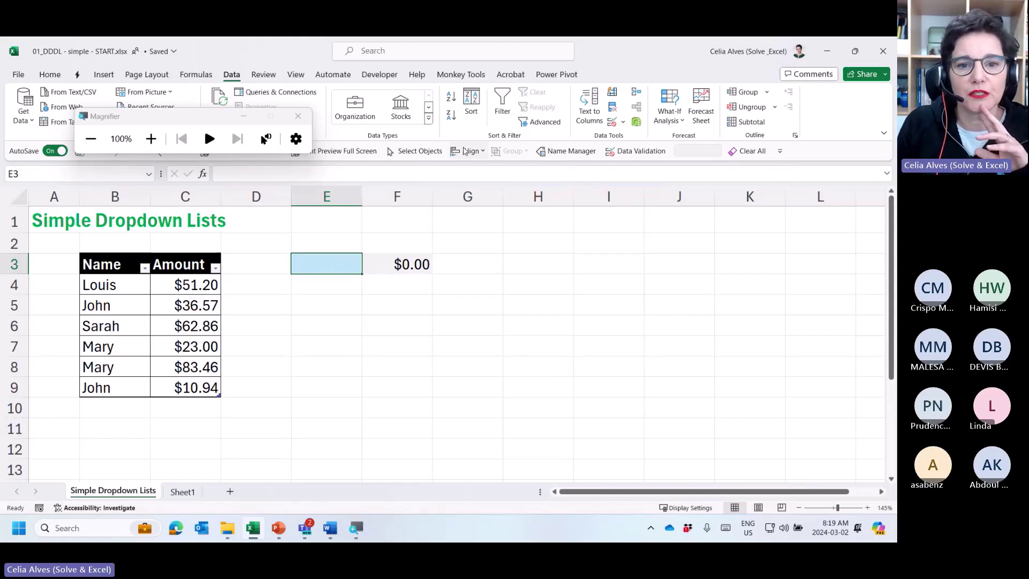
pyautogui.click(612, 123)
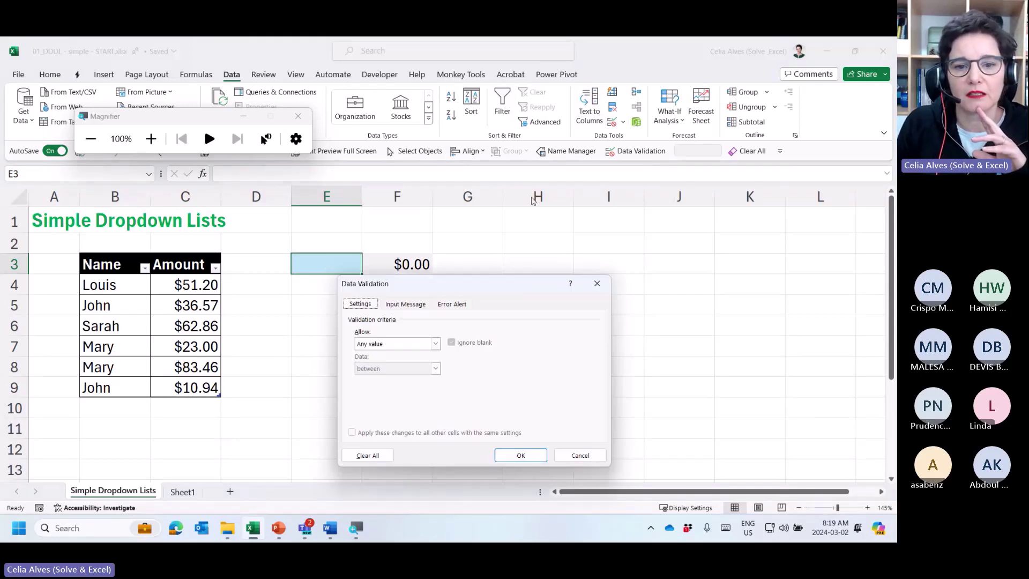
pyautogui.click(436, 344)
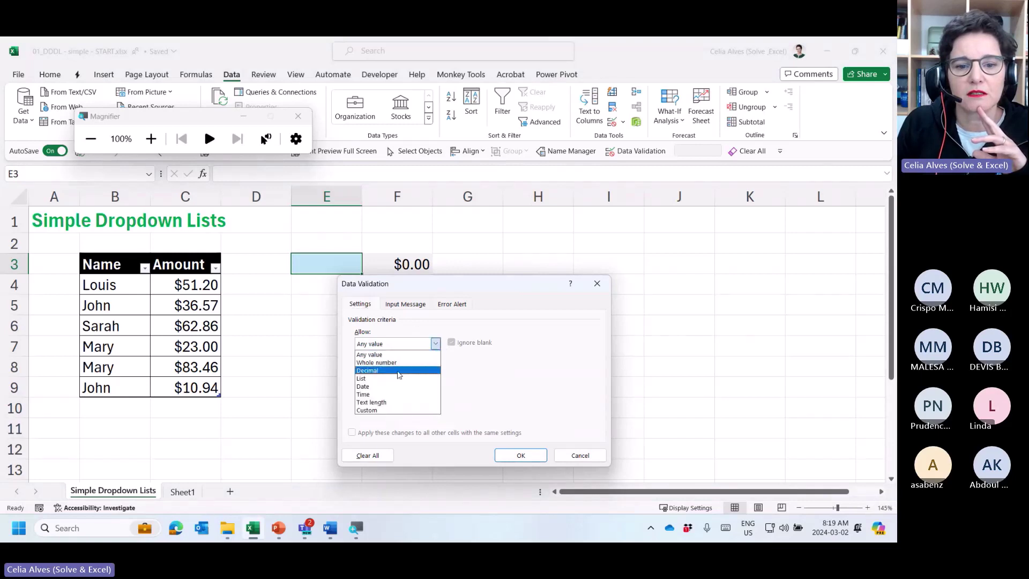
pyautogui.click(370, 379)
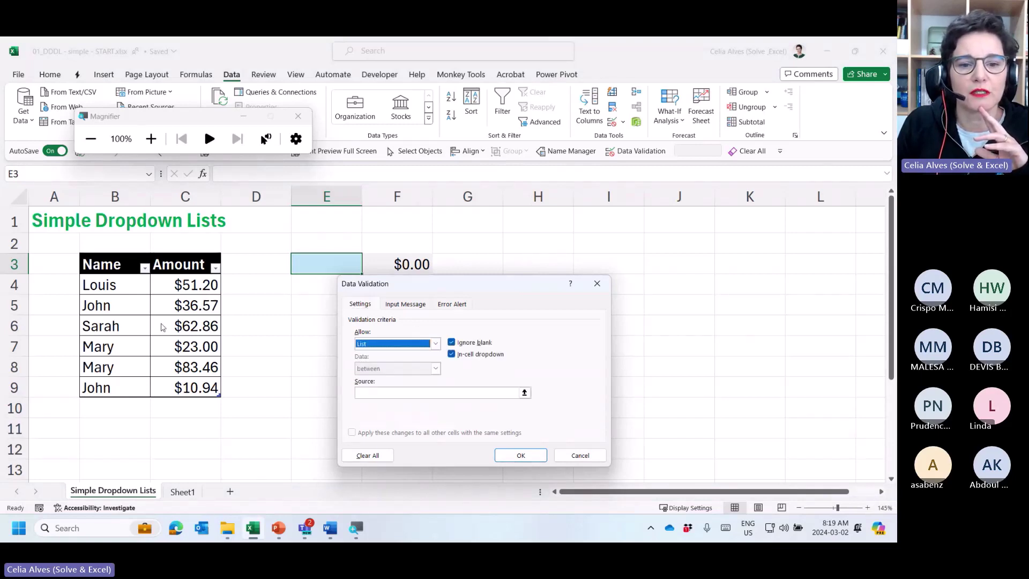
pyautogui.click(524, 392)
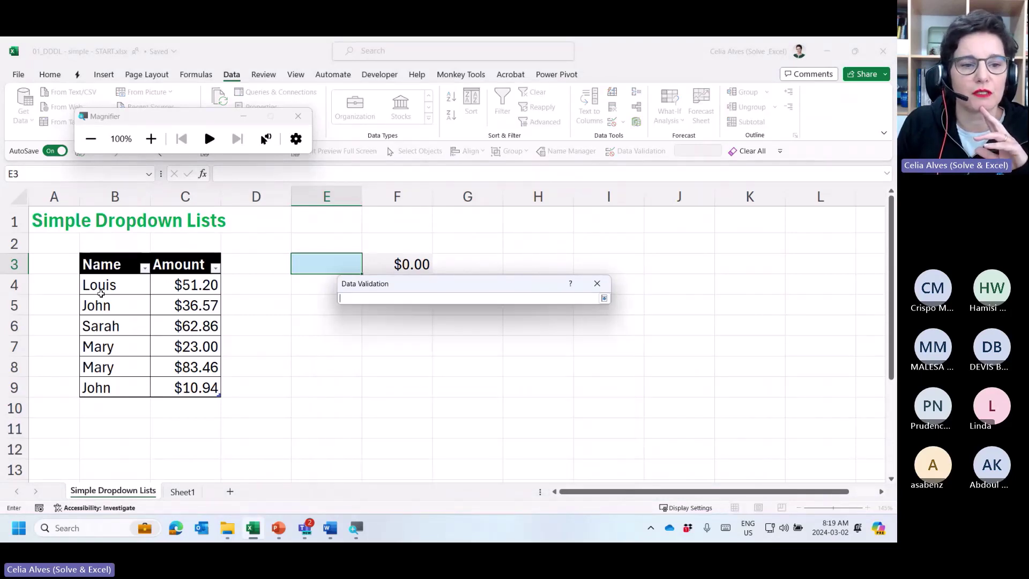
pyautogui.moveTo(104, 287); pyautogui.dragTo(107, 389)
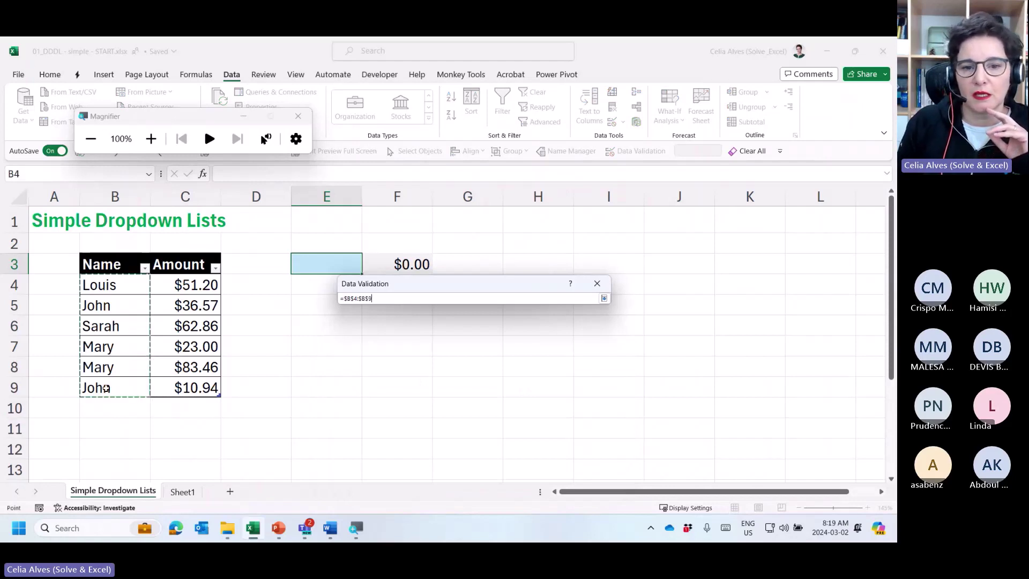
pyautogui.click(604, 298)
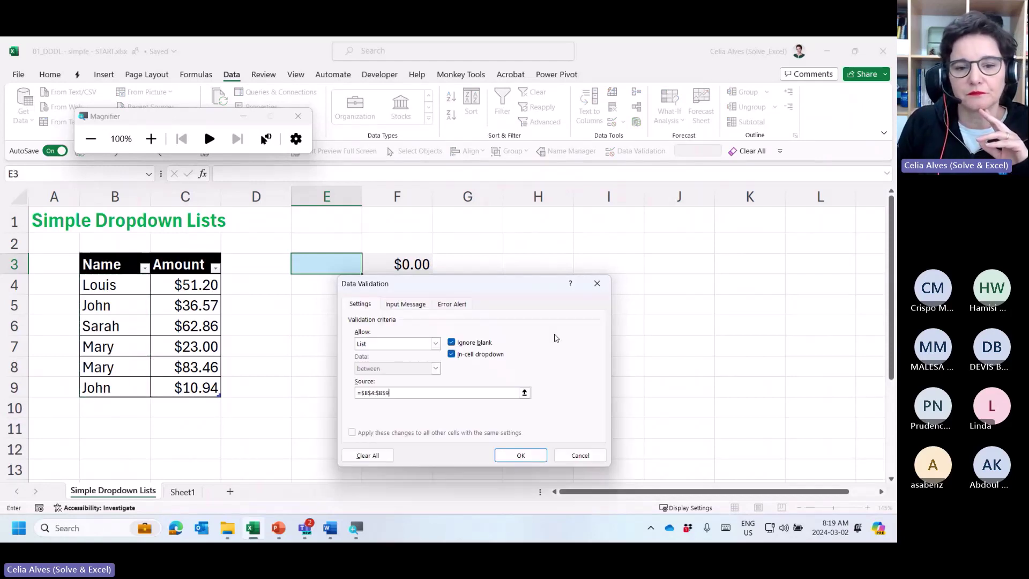
pyautogui.click(505, 456)
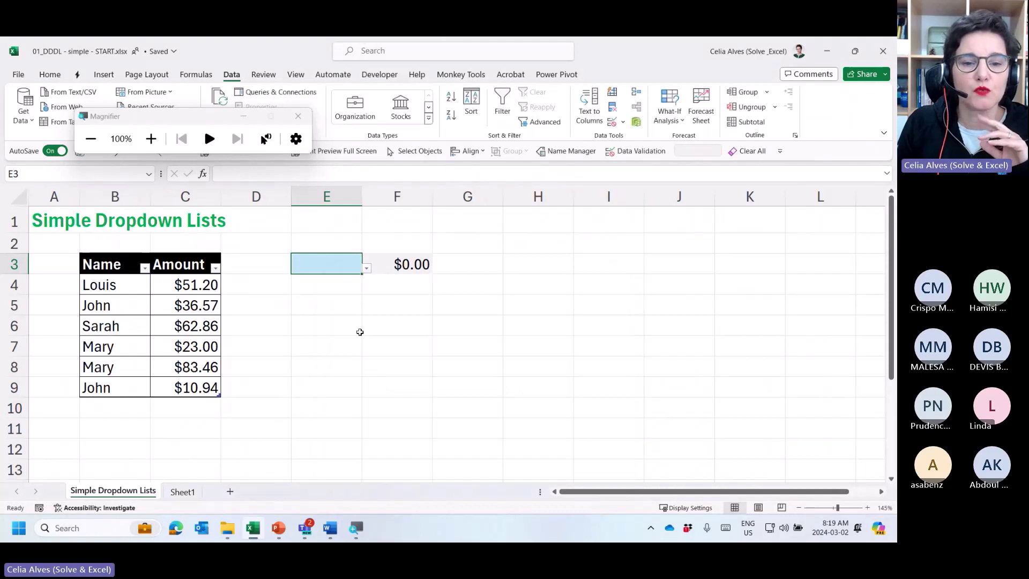
# Examine the entries in E3's dropdown list and compare them with the names in B4:B9.
pyautogui.click(367, 269)
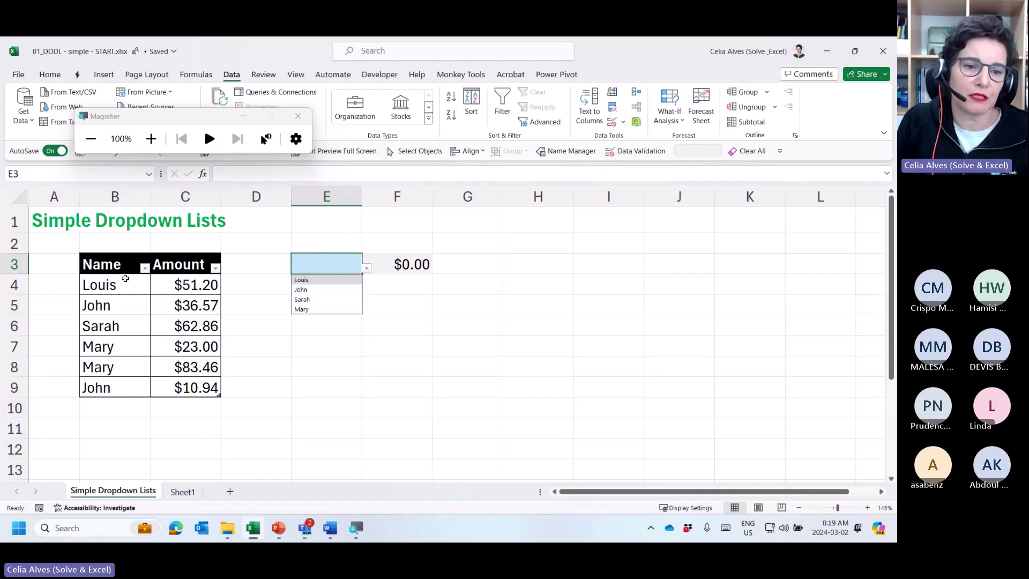
pyautogui.click(125, 286)
pyautogui.moveTo(125, 286); pyautogui.dragTo(125, 387)
pyautogui.click(316, 267)
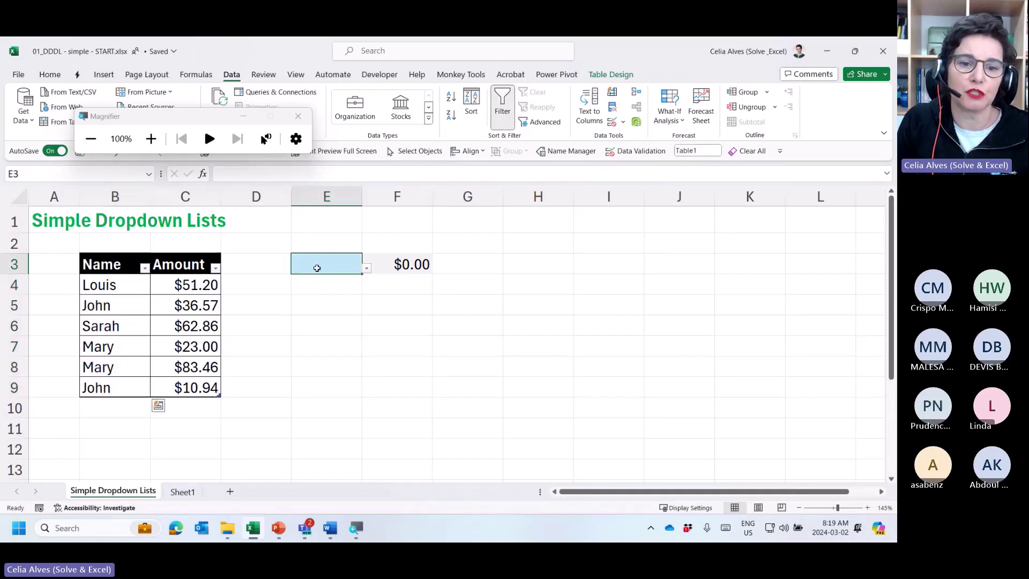
pyautogui.click(365, 269)
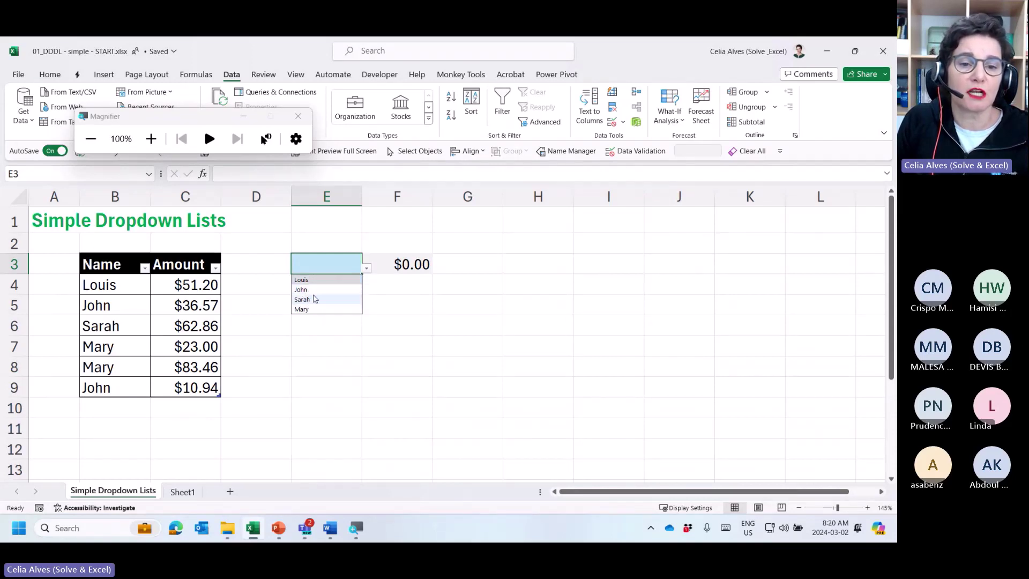
pyautogui.click(331, 338)
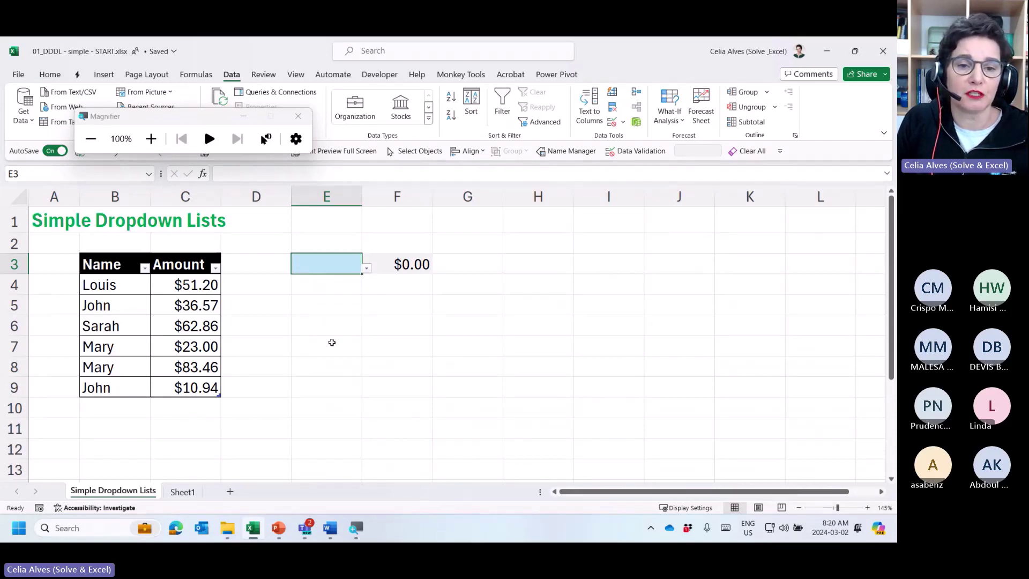
# Sort the table by the Name column from Z to A.
pyautogui.click(313, 336)
pyautogui.click(137, 271)
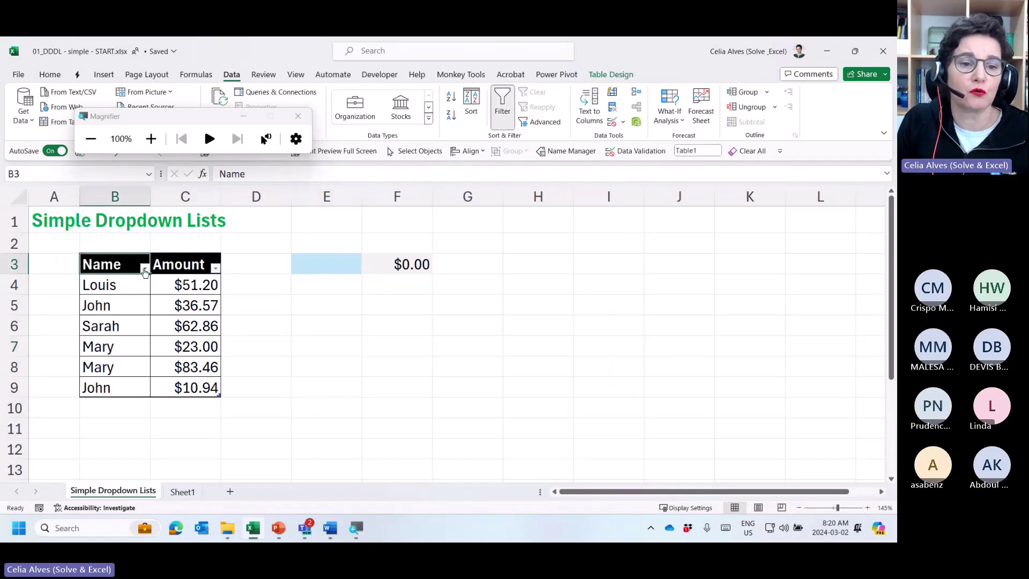
pyautogui.click(144, 268)
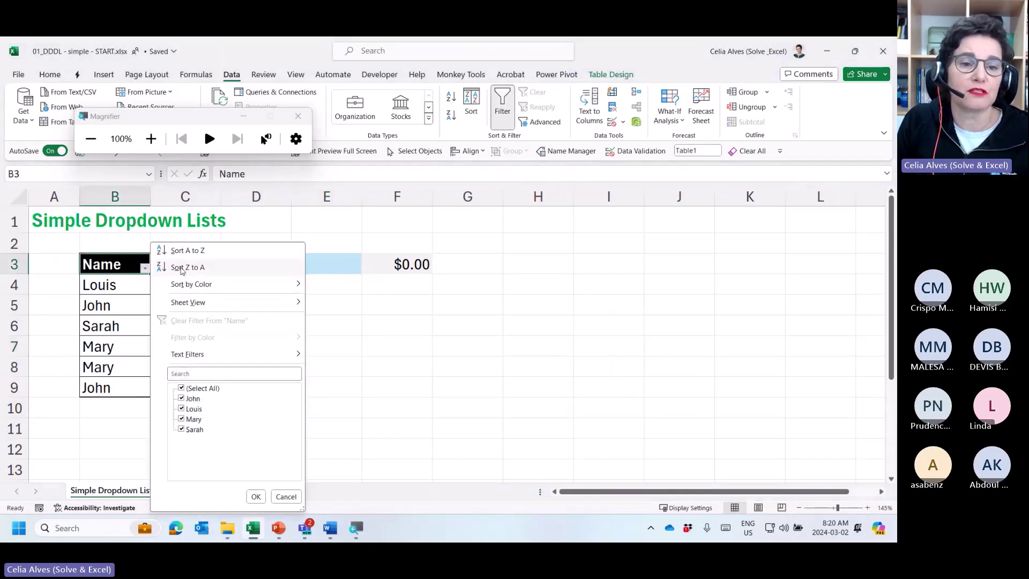
pyautogui.click(181, 268)
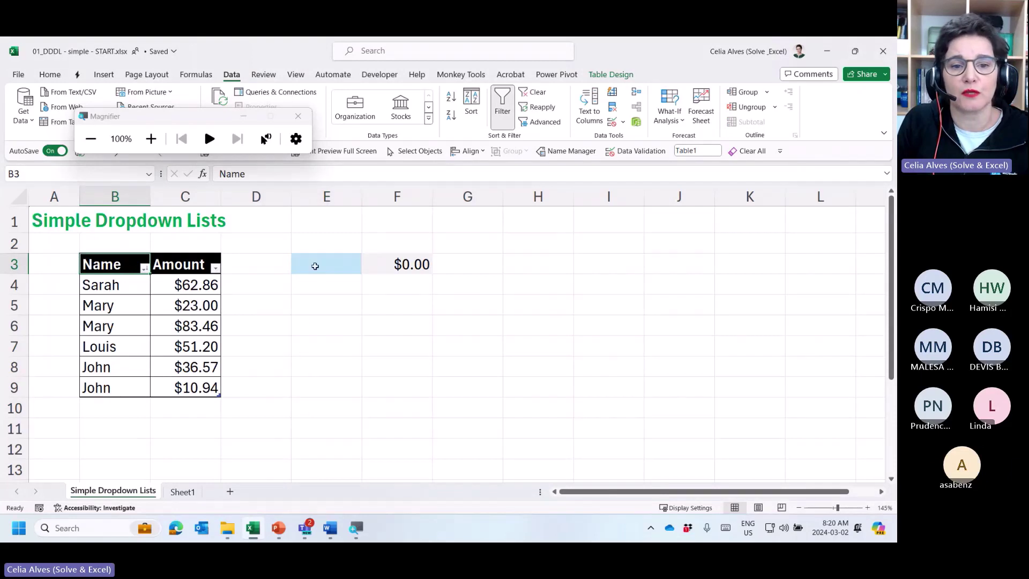
# Check the dropdown order in E3, choose its first name, and inspect the formula in F3.
pyautogui.click(340, 266)
pyautogui.click(366, 268)
pyautogui.click(339, 264)
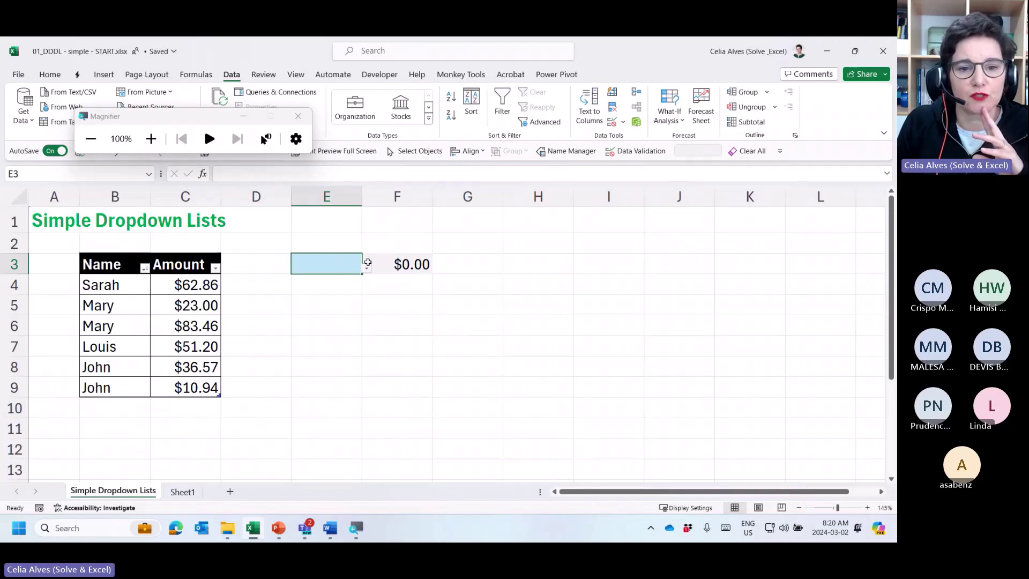
pyautogui.click(366, 267)
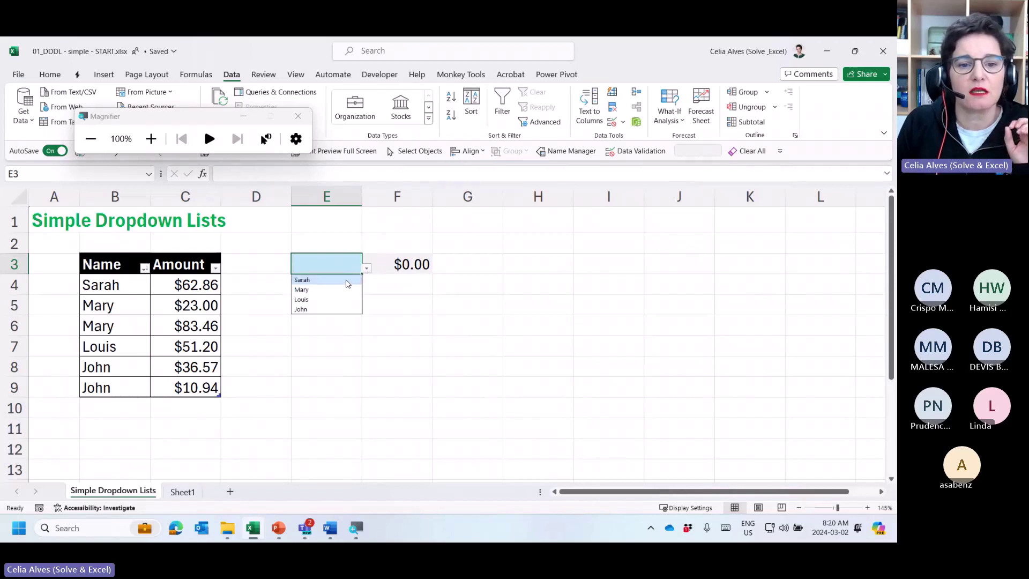
pyautogui.click(346, 282)
pyautogui.click(403, 265)
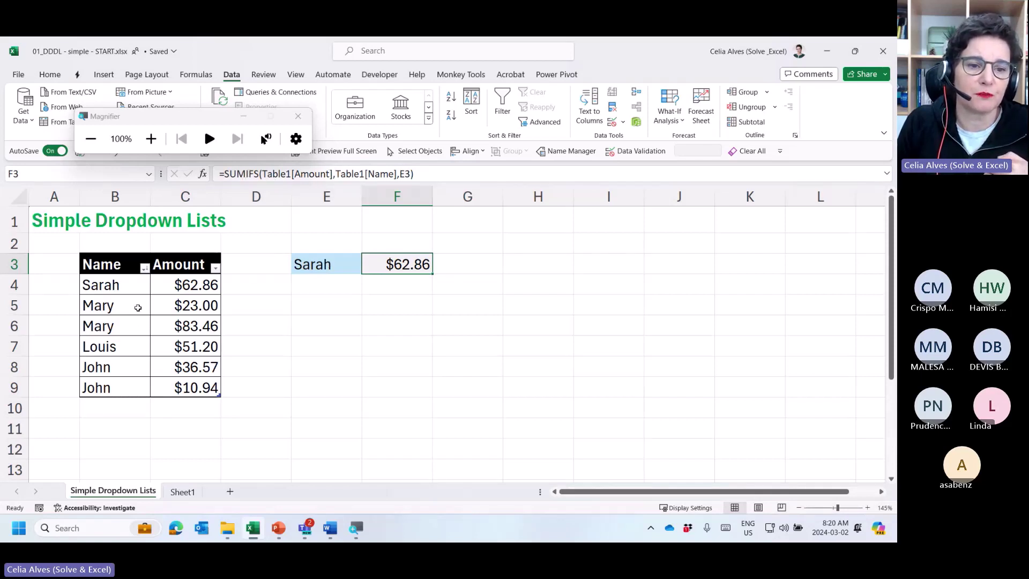
# Choose the second name in E3's dropdown and compare its table rows with the total in F3.
pyautogui.click(327, 263)
pyautogui.click(367, 269)
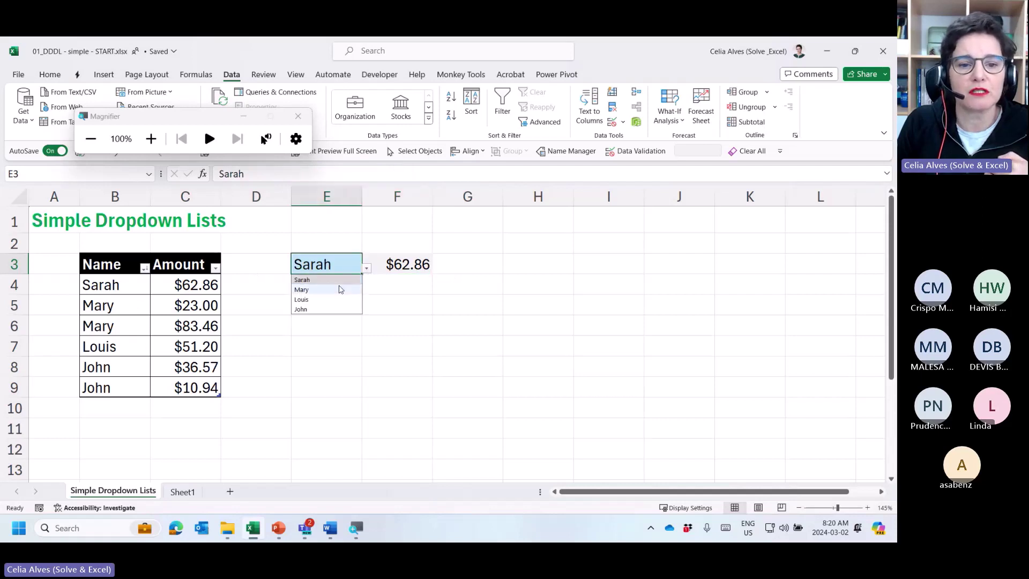
pyautogui.click(340, 290)
pyautogui.moveTo(108, 306); pyautogui.dragTo(179, 325)
pyautogui.click(394, 268)
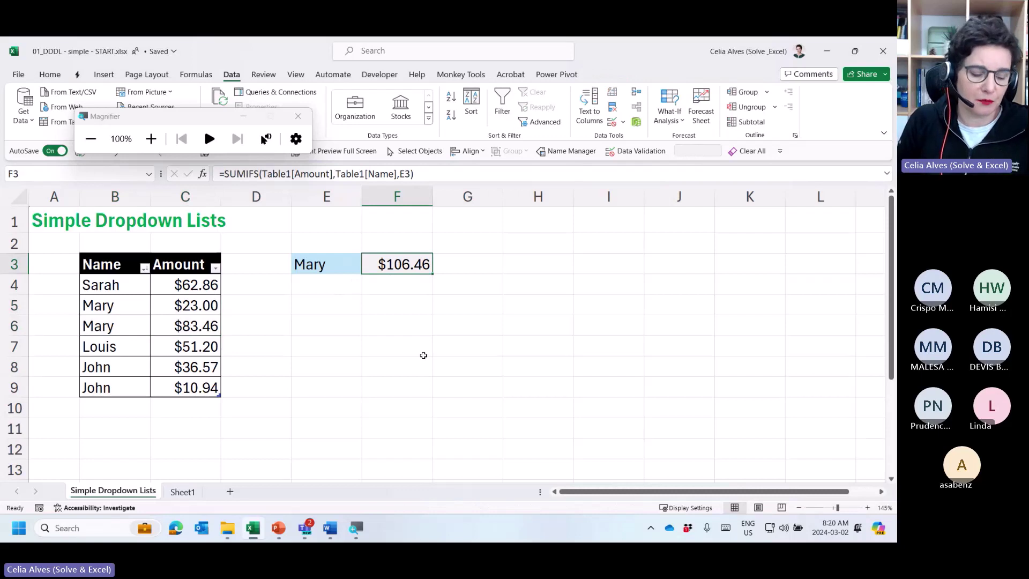
pyautogui.click(390, 313)
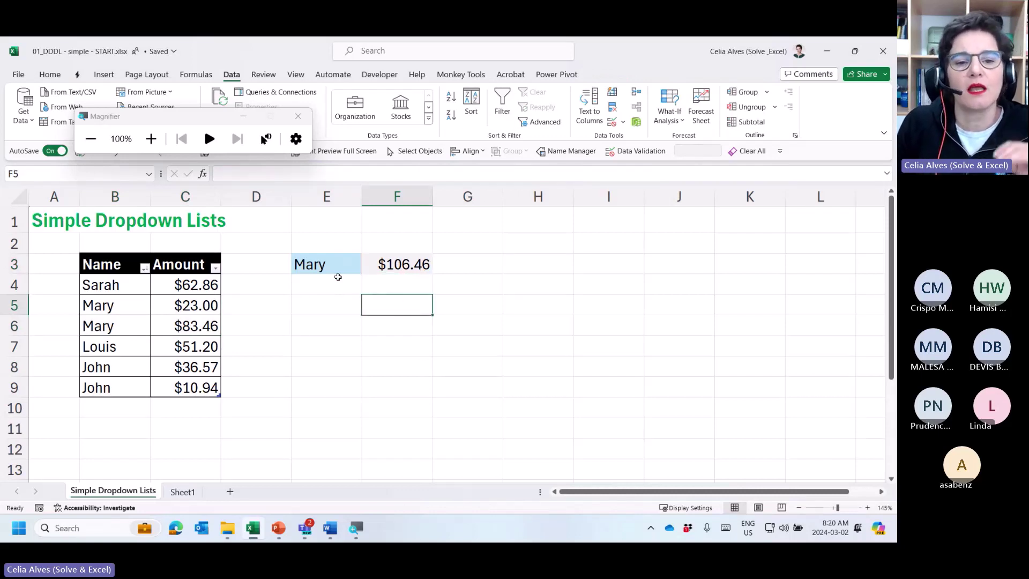
# Add a new first name with amount 12 in row 10 directly below the table, and open E3's dropdown list to check it.
pyautogui.click(335, 271)
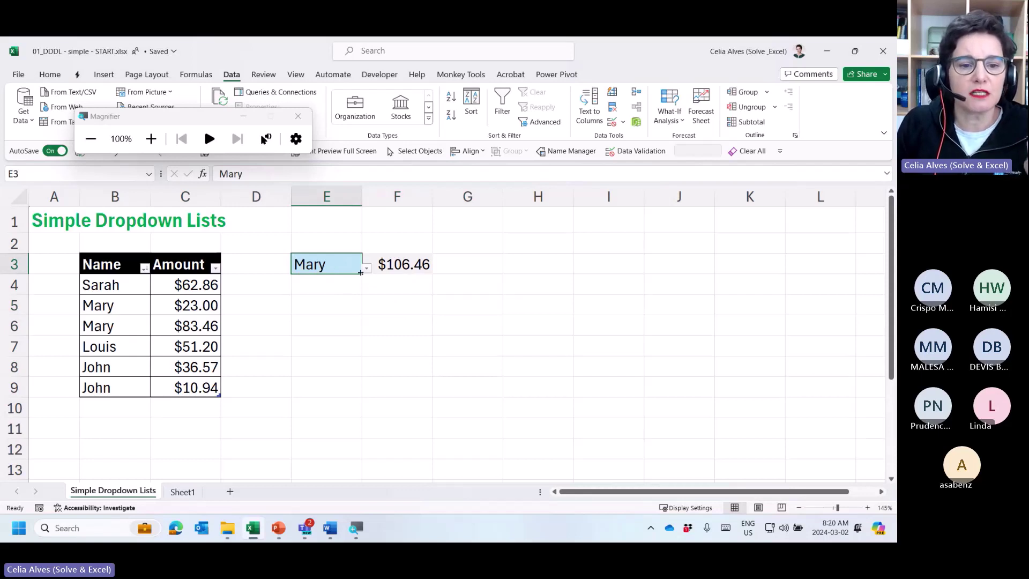
pyautogui.click(99, 416)
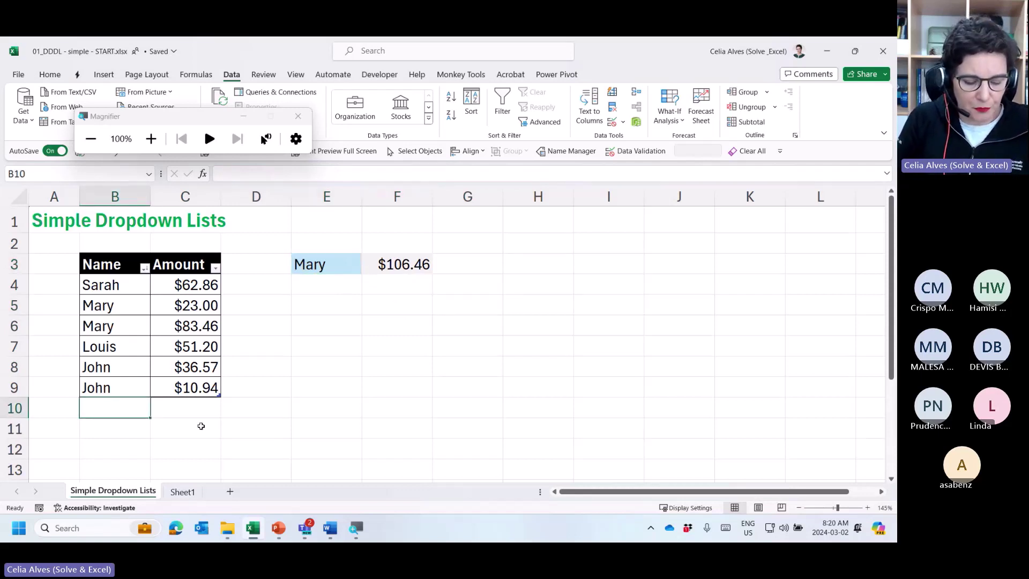
pyautogui.write('Celia')
pyautogui.press('Tab')
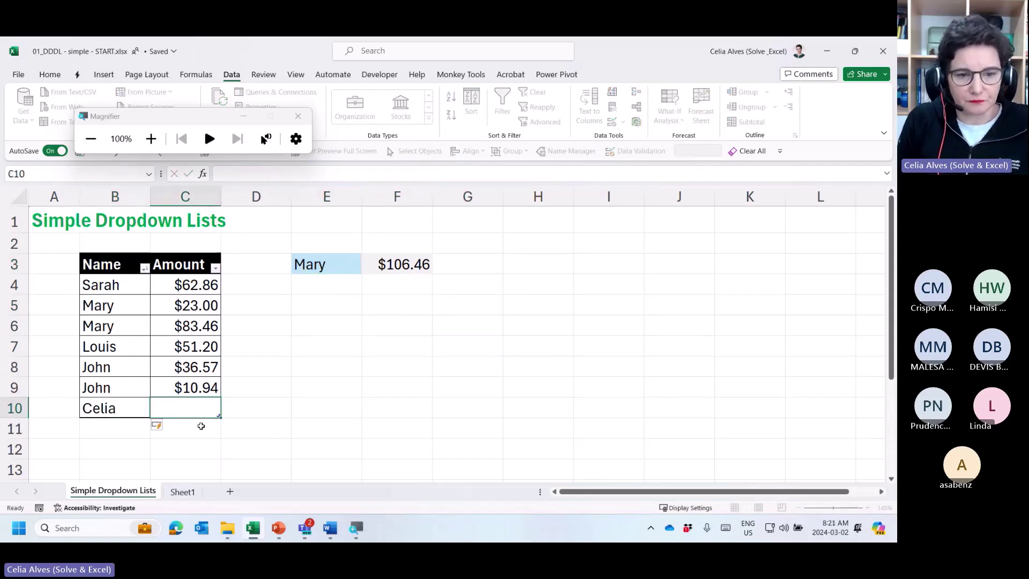
pyautogui.write('12')
pyautogui.press('Return')
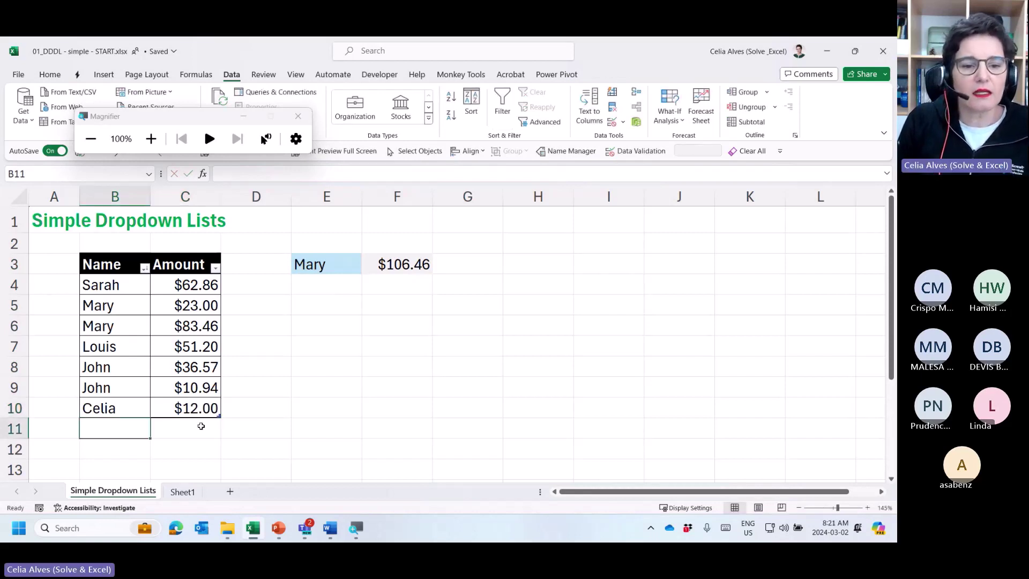
pyautogui.click(314, 273)
pyautogui.click(367, 271)
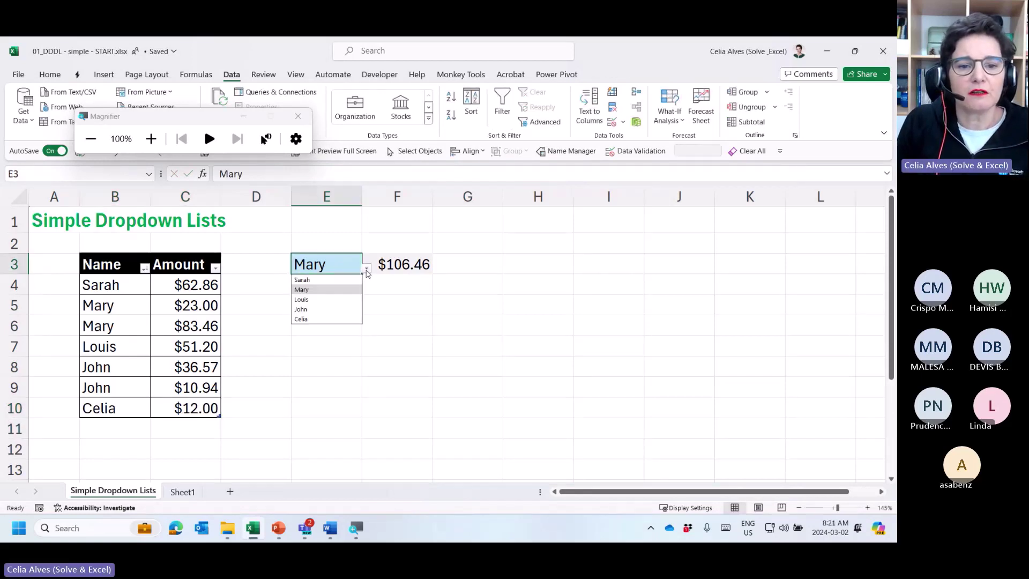
# Choose the last name in E3's dropdown, and look over Sheet1 alongside the table and list cell on the Simple Dropdown Lists sheet.
pyautogui.click(344, 319)
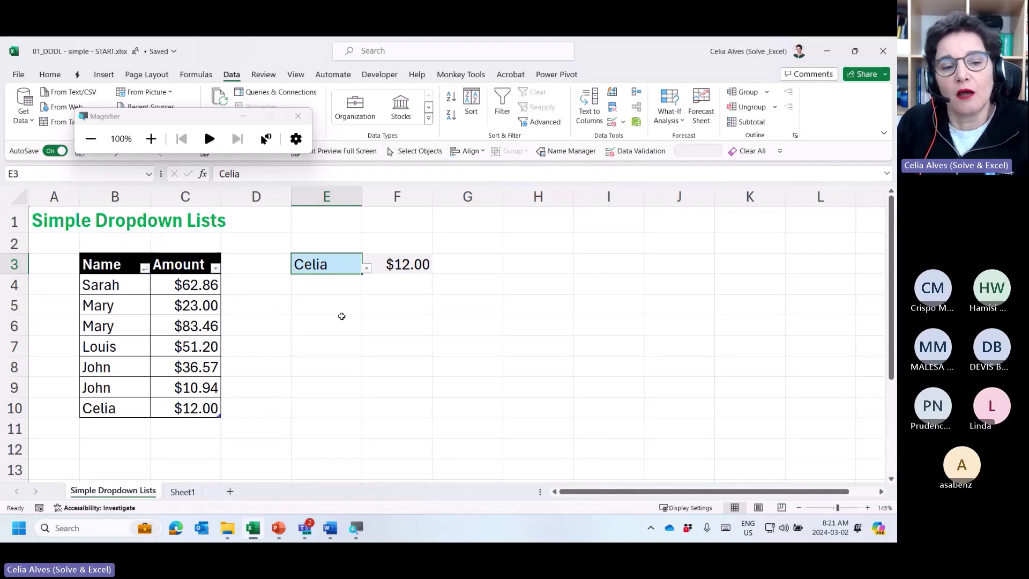
pyautogui.click(323, 311)
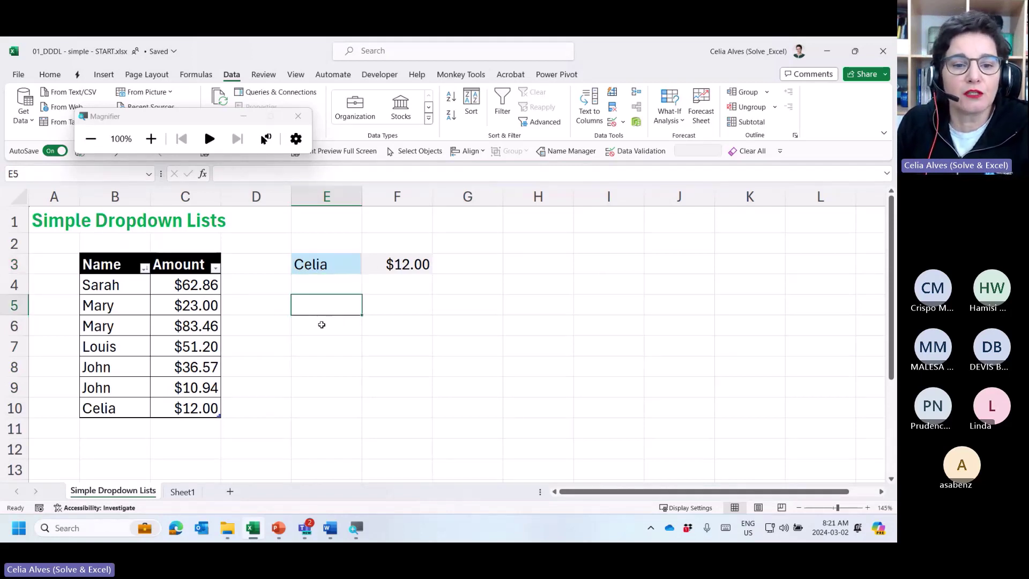
pyautogui.click(183, 498)
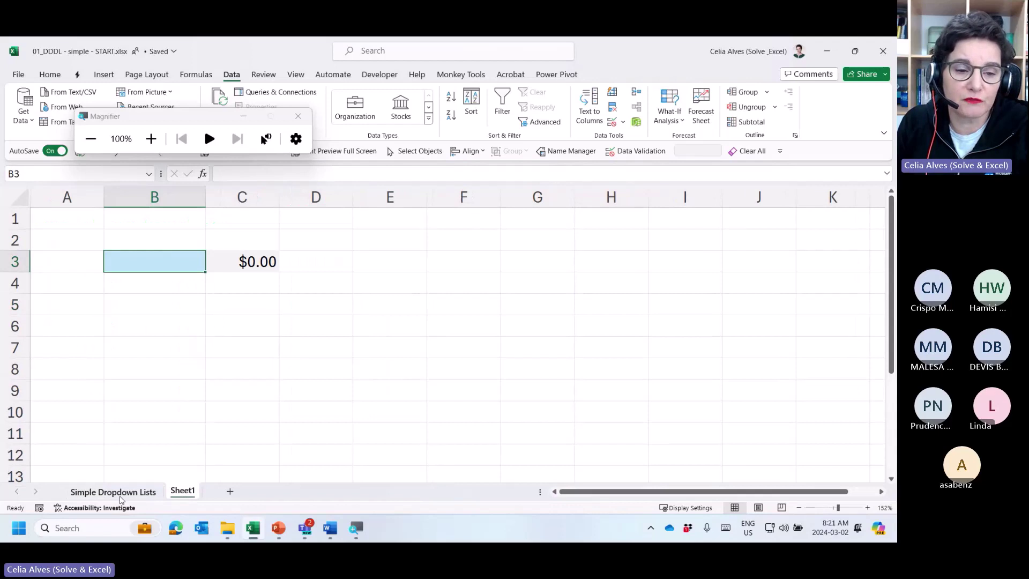
pyautogui.click(113, 492)
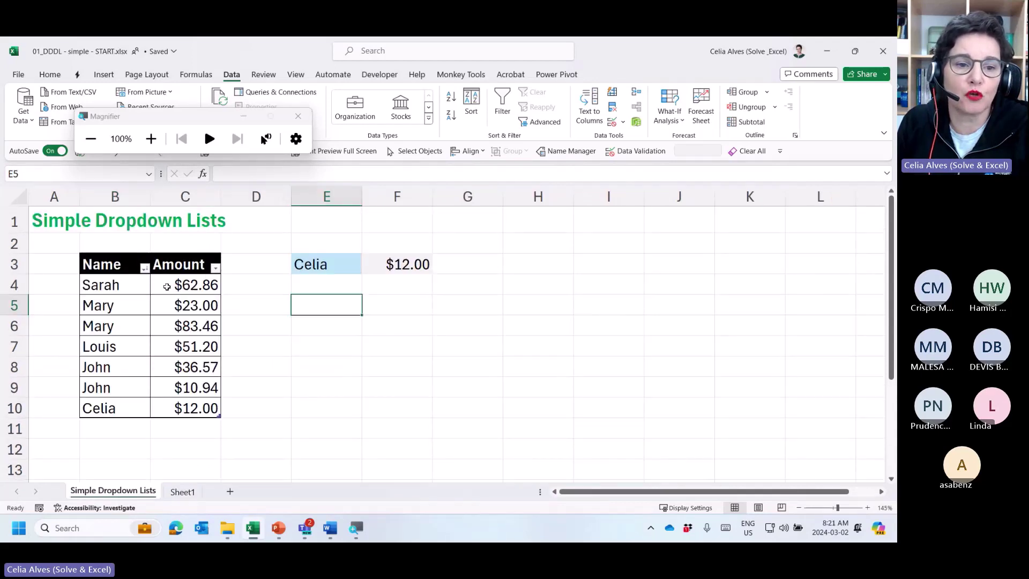
pyautogui.moveTo(118, 271); pyautogui.dragTo(186, 420)
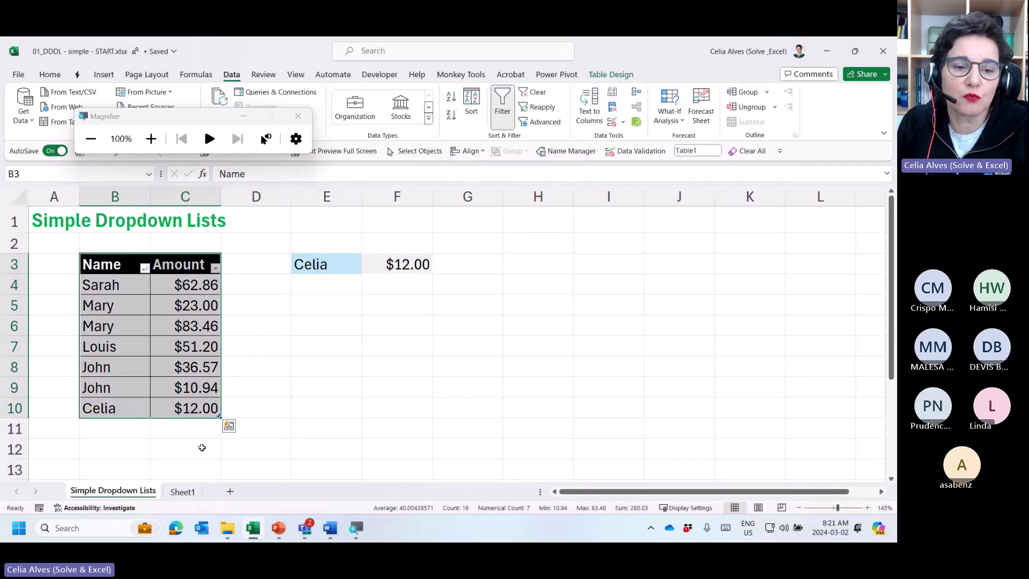
pyautogui.click(320, 264)
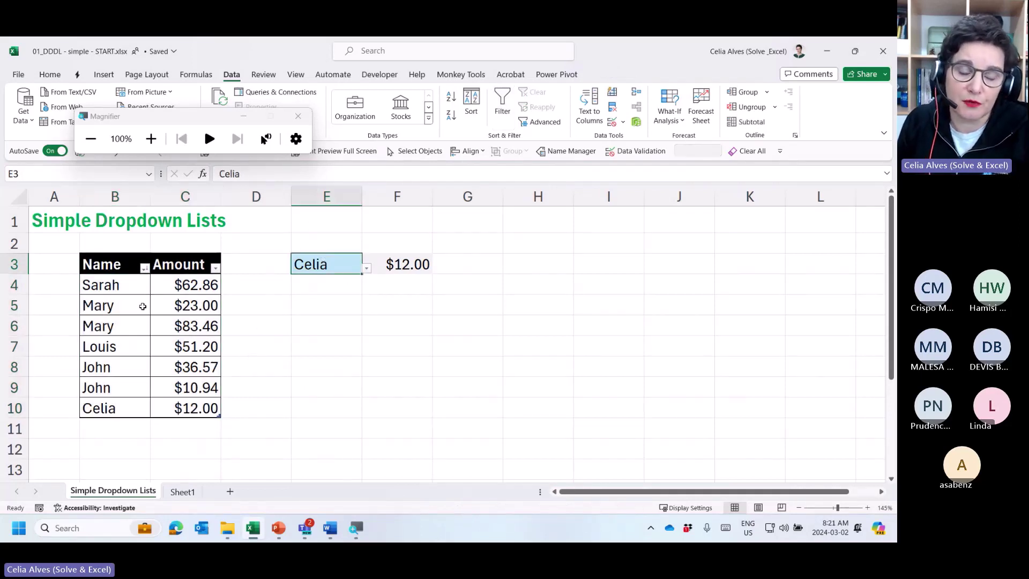
# Add a list validation to B3 on Sheet1 with source 'Simple Dropdown Lists'!$B$4:$B$10, and choose the fourth name in its dropdown.
pyautogui.click(181, 492)
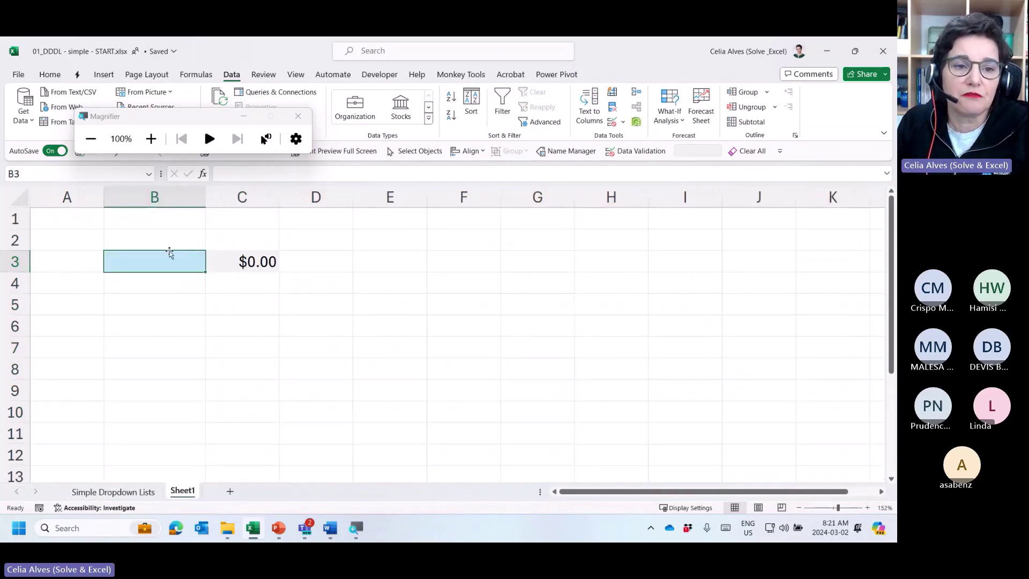
pyautogui.moveTo(172, 117); pyautogui.dragTo(0, 323)
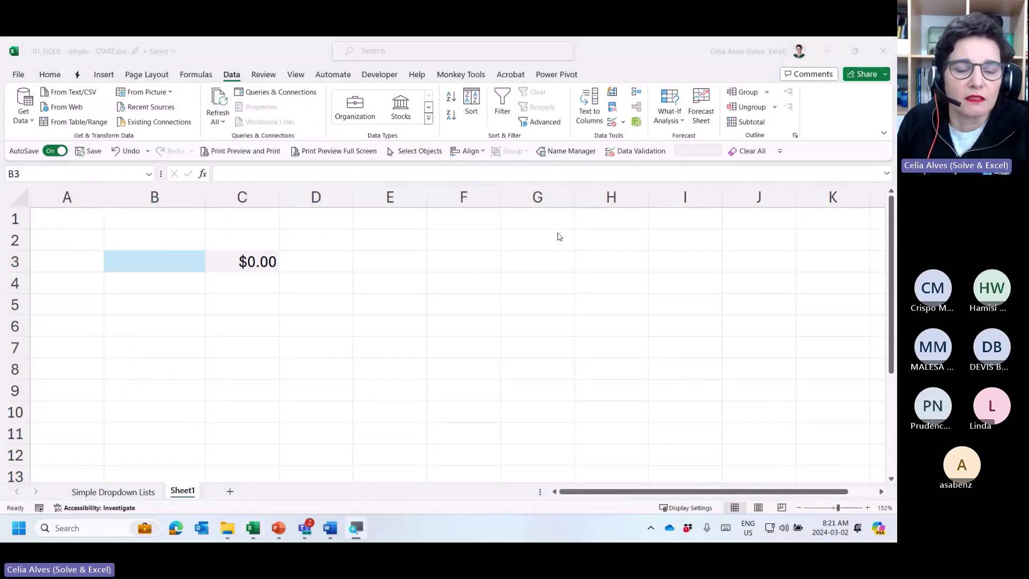
pyautogui.click(147, 264)
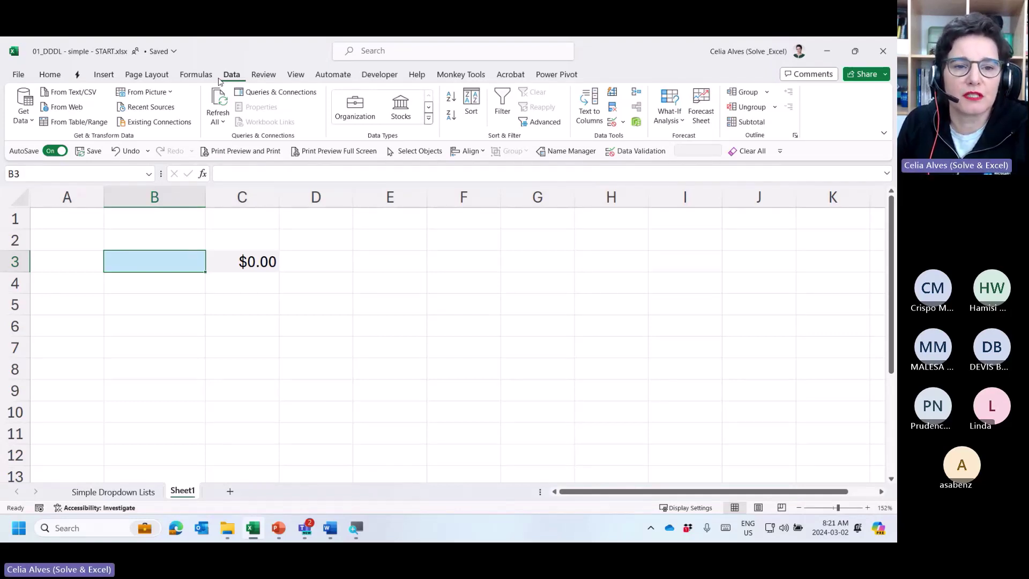
pyautogui.click(612, 122)
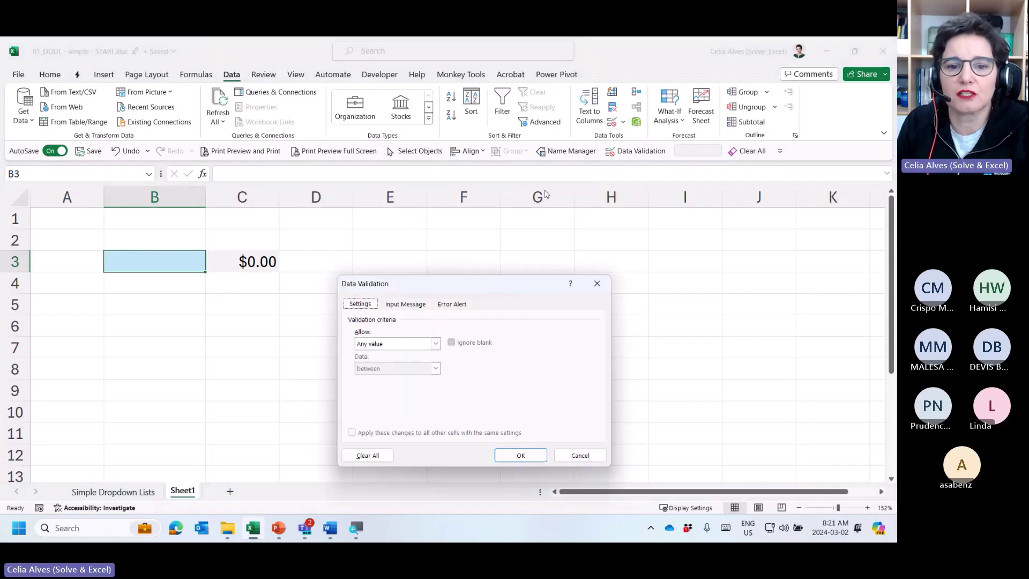
pyautogui.click(436, 344)
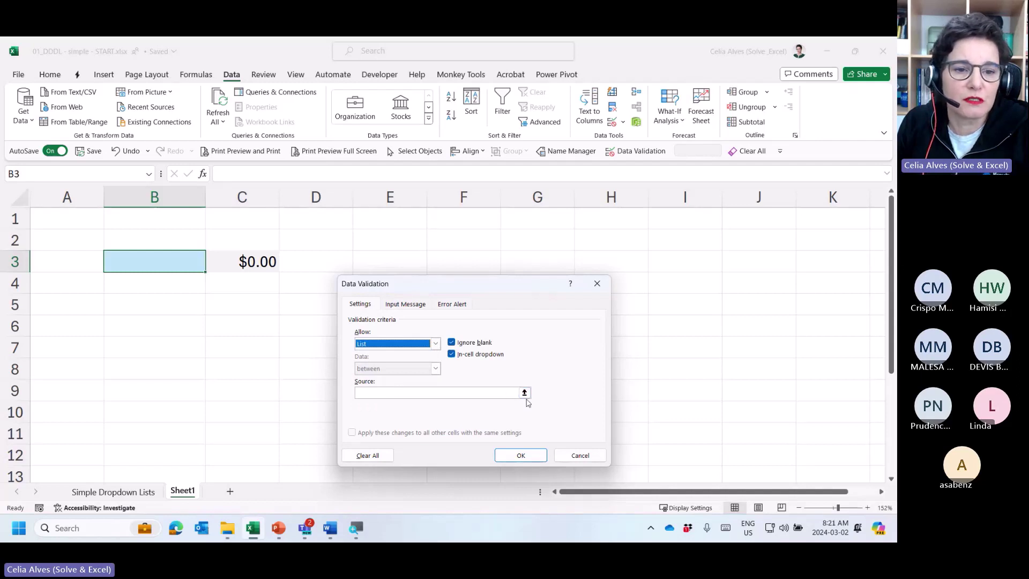
pyautogui.click(525, 392)
pyautogui.click(113, 492)
pyautogui.moveTo(114, 289); pyautogui.dragTo(114, 408)
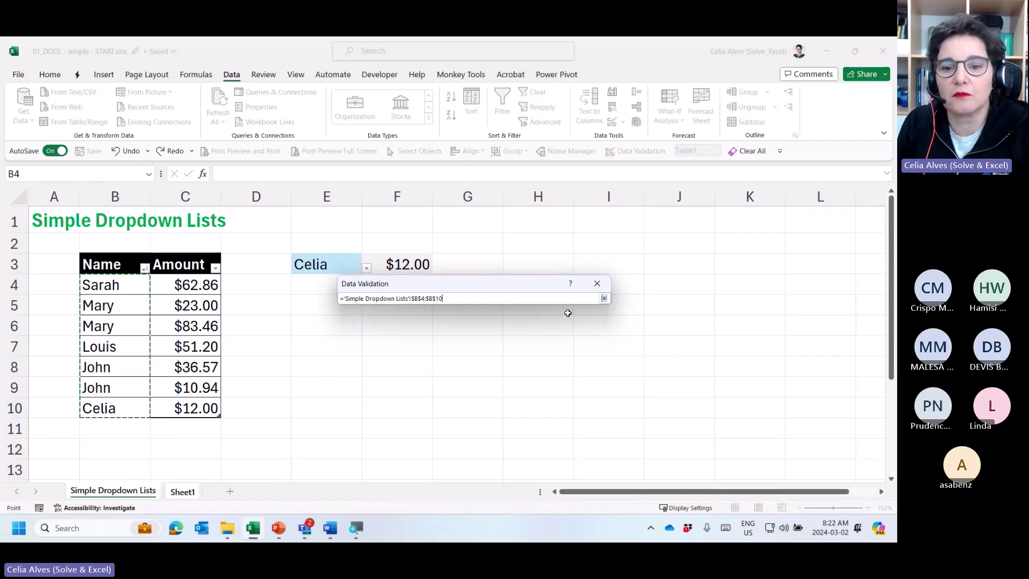
pyautogui.click(604, 298)
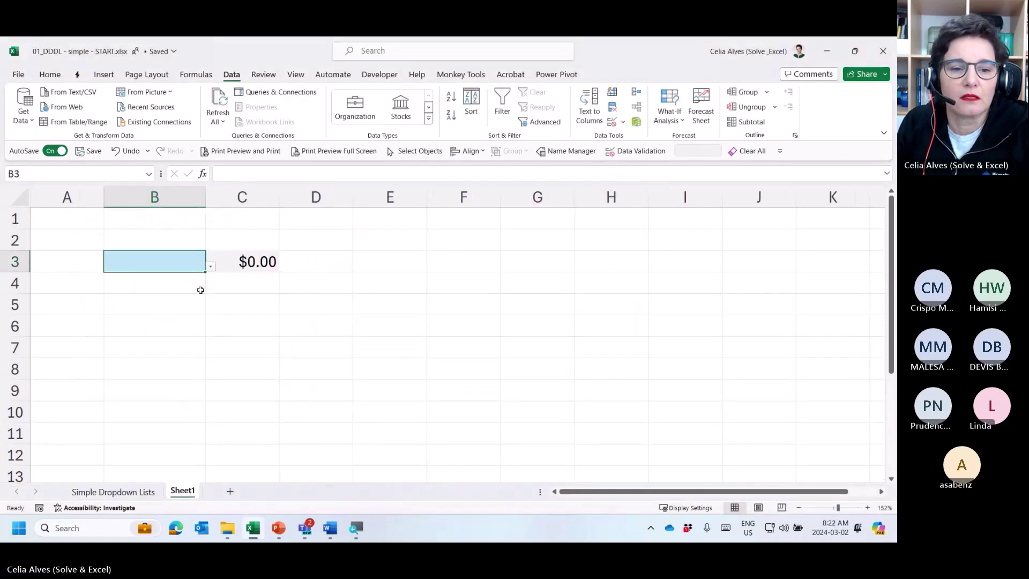
pyautogui.click(212, 268)
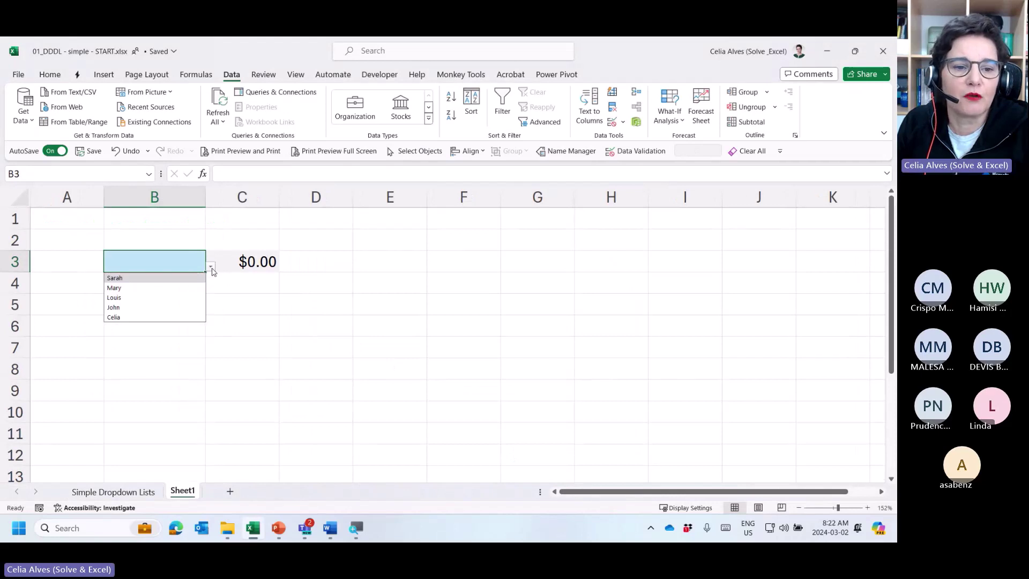
pyautogui.click(179, 307)
# Add a new first name with amount 20 in row 11 directly below the Simple Dropdown Lists table, and check E3's dropdown list.
pyautogui.click(113, 492)
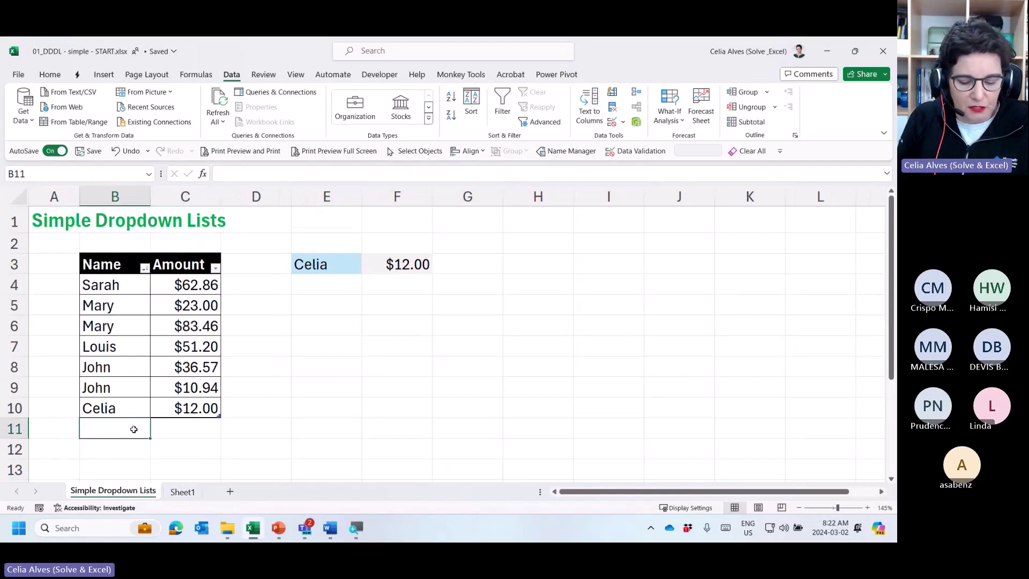
pyautogui.write('Crispo')
pyautogui.press('Tab')
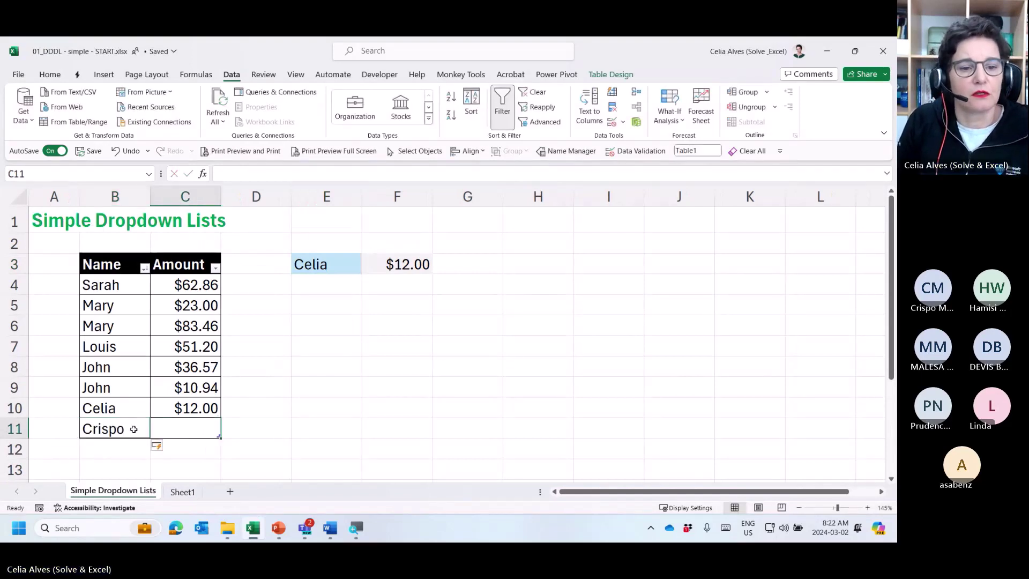
pyautogui.write('20')
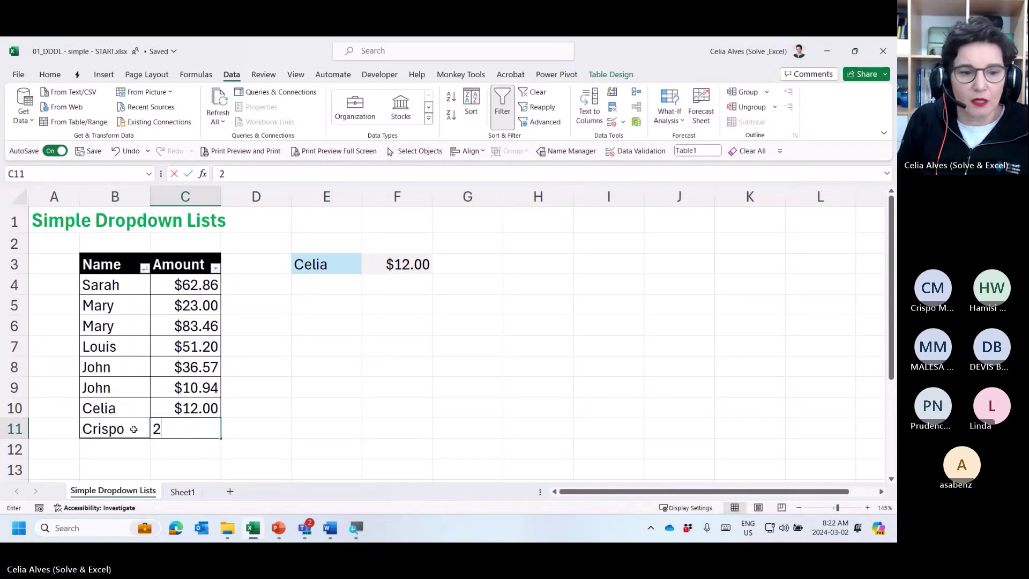
pyautogui.press('Return')
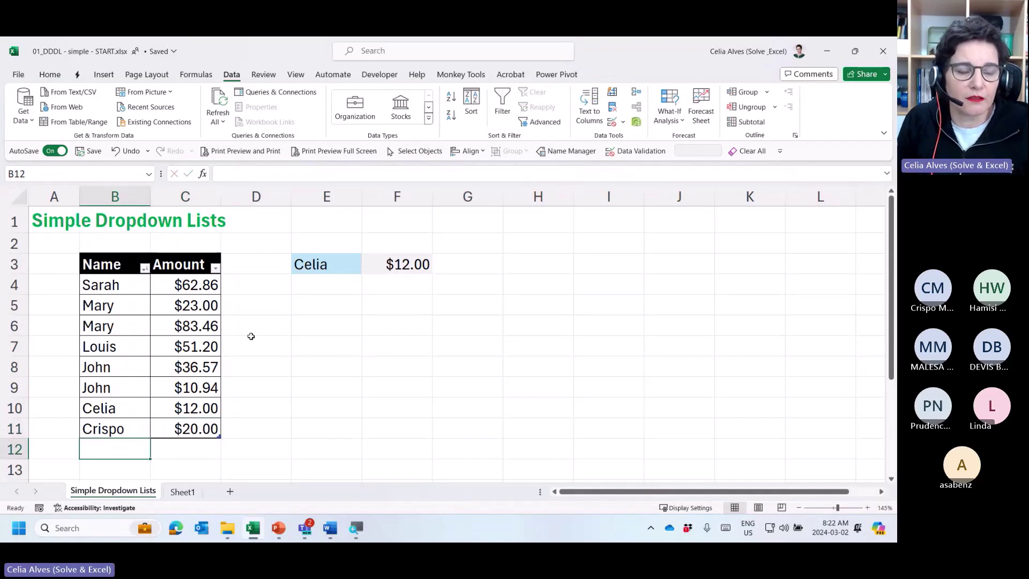
pyautogui.click(327, 266)
pyautogui.click(368, 268)
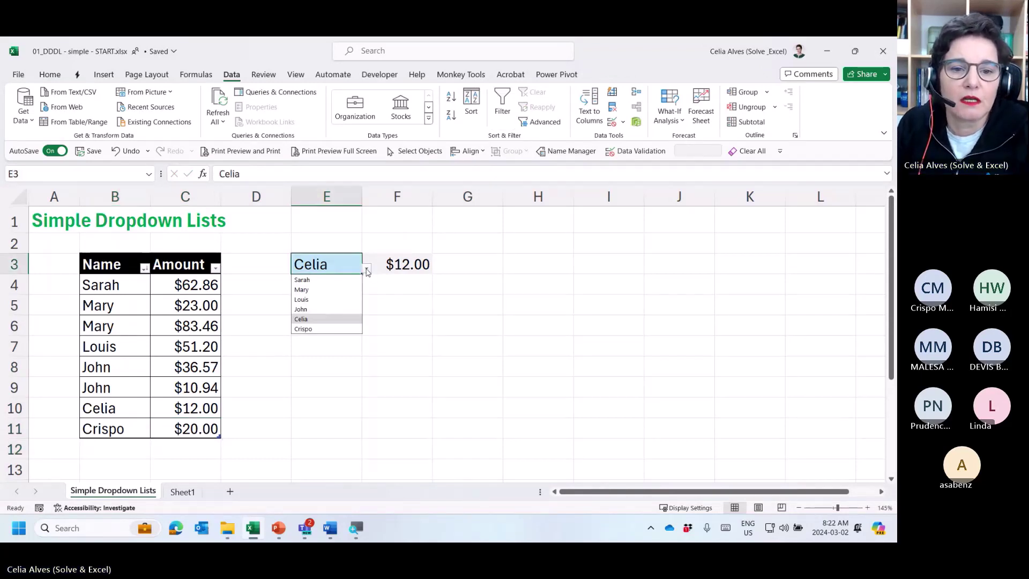
pyautogui.click(367, 268)
# Check B3's dropdown list on Sheet1 against the names in the table on the Simple Dropdown Lists sheet.
pyautogui.click(182, 492)
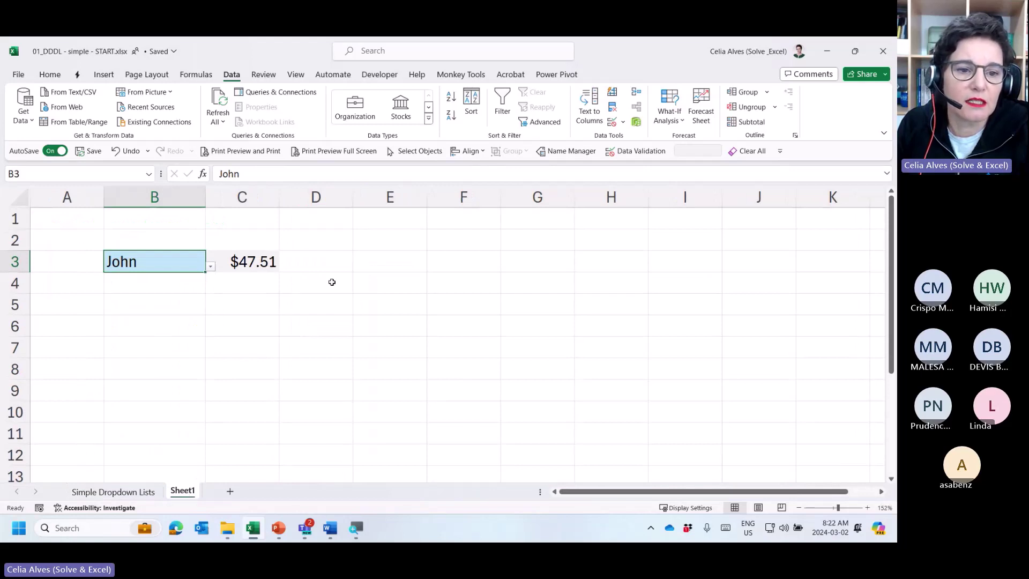
pyautogui.hotkey('alt', 'Down')
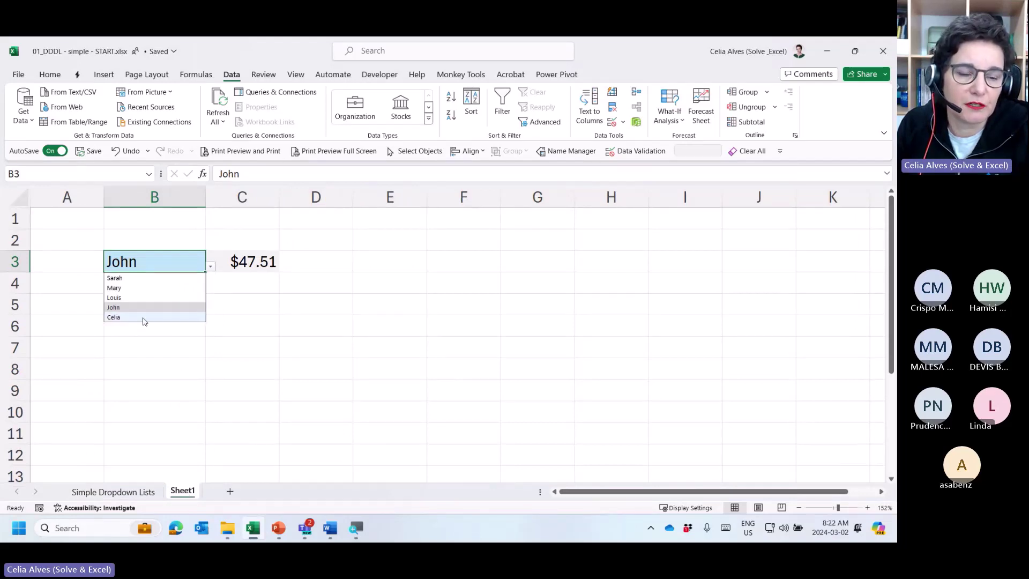
pyautogui.click(228, 286)
pyautogui.click(170, 269)
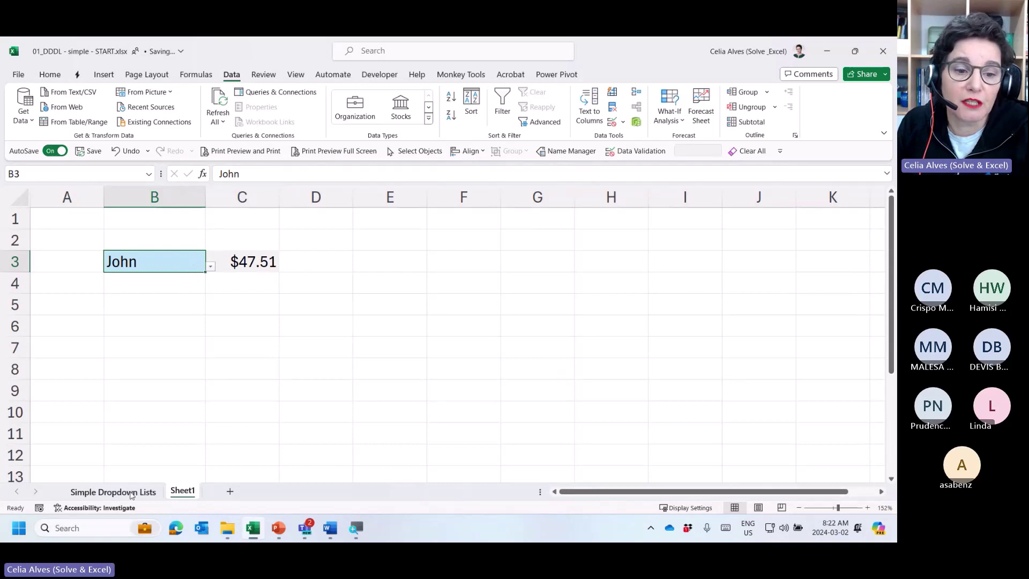
pyautogui.click(114, 491)
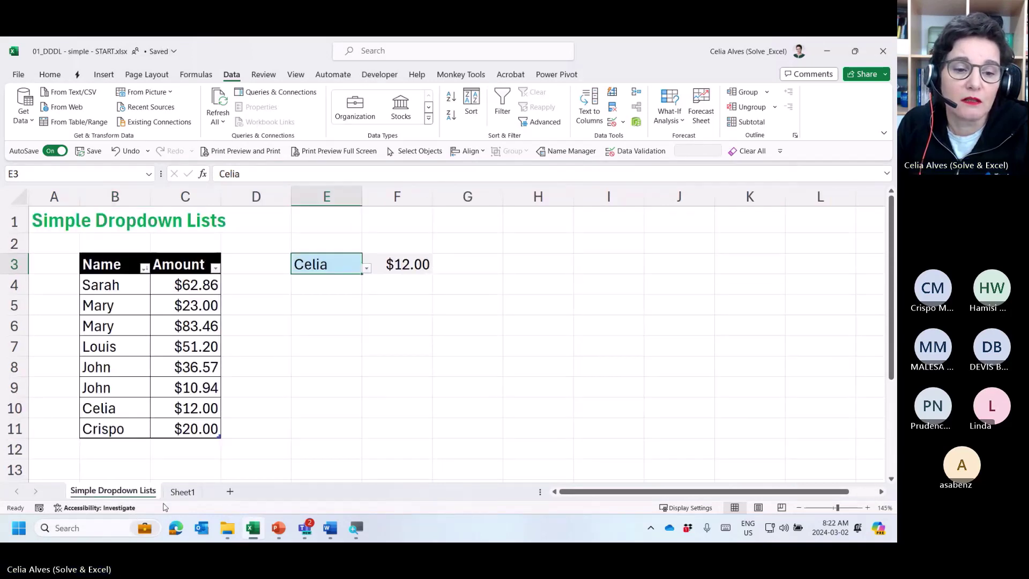
pyautogui.click(182, 491)
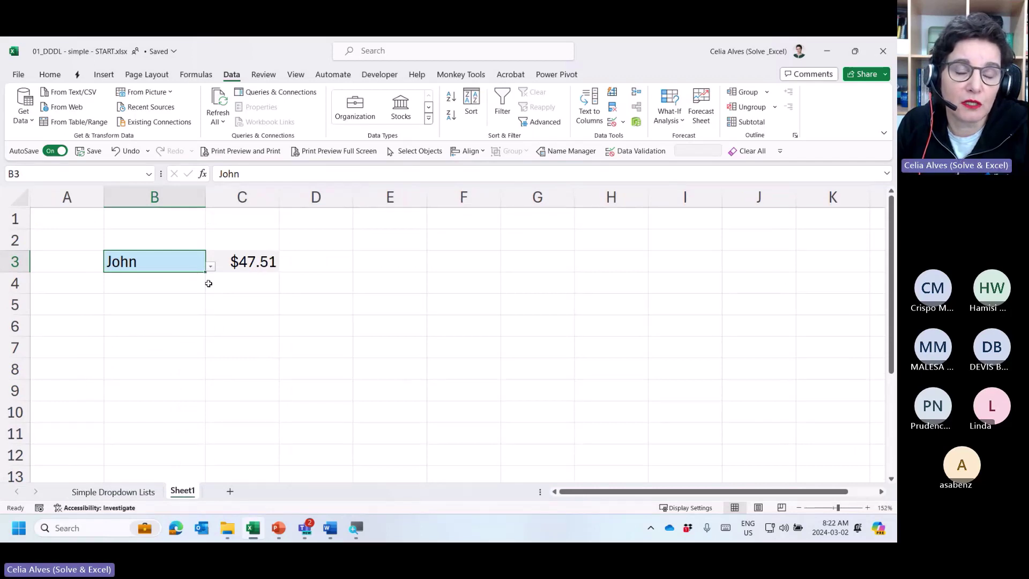
pyautogui.click(212, 269)
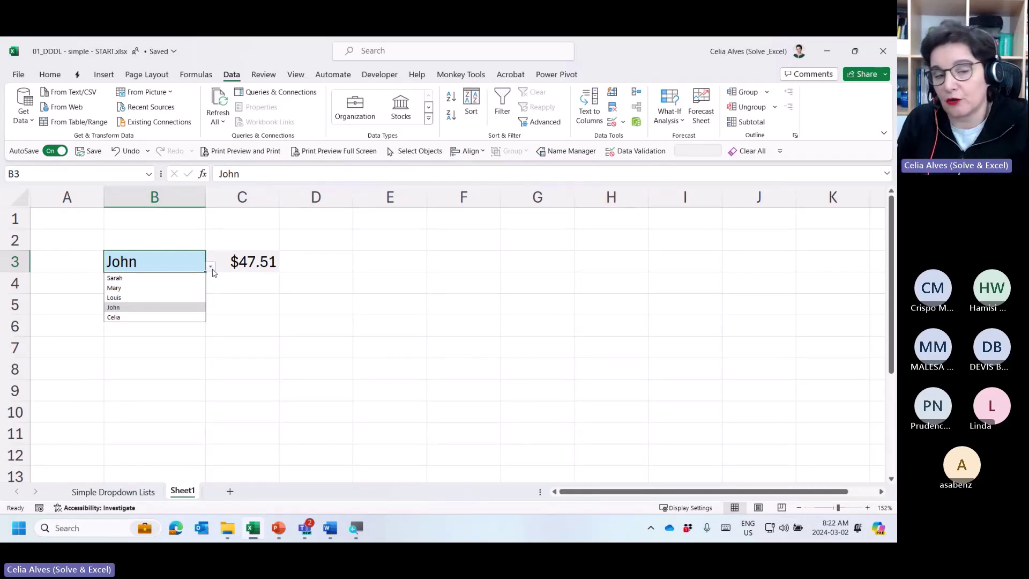
pyautogui.click(186, 266)
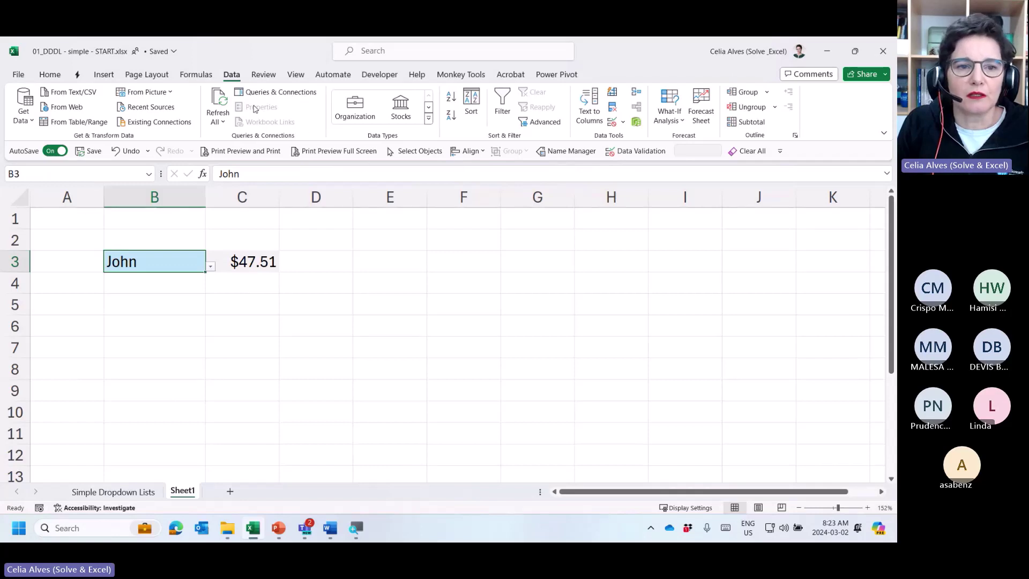
# Start a new workbook-scoped defined name called Lst_Names.
pyautogui.click(199, 77)
pyautogui.click(345, 104)
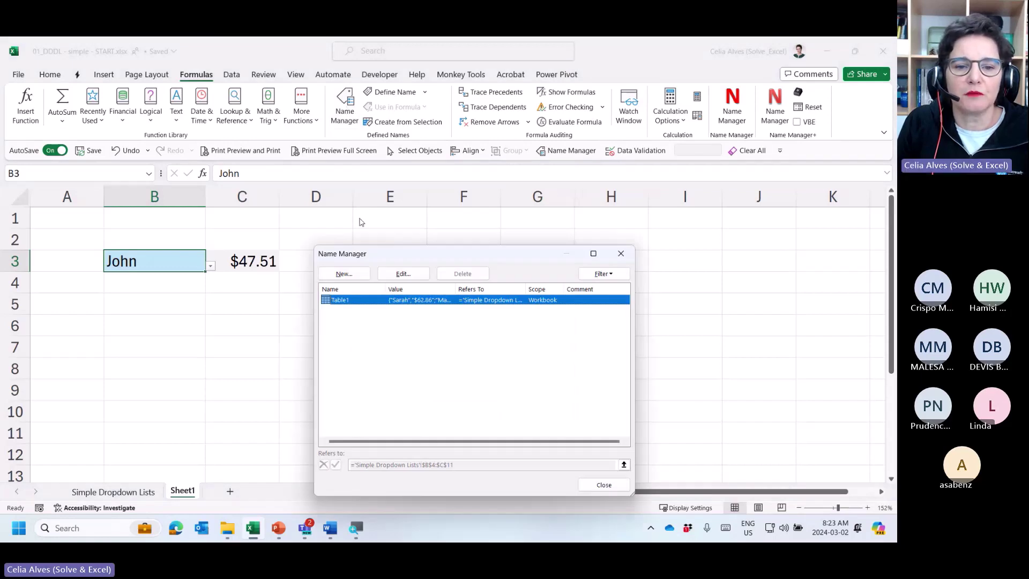
pyautogui.click(349, 274)
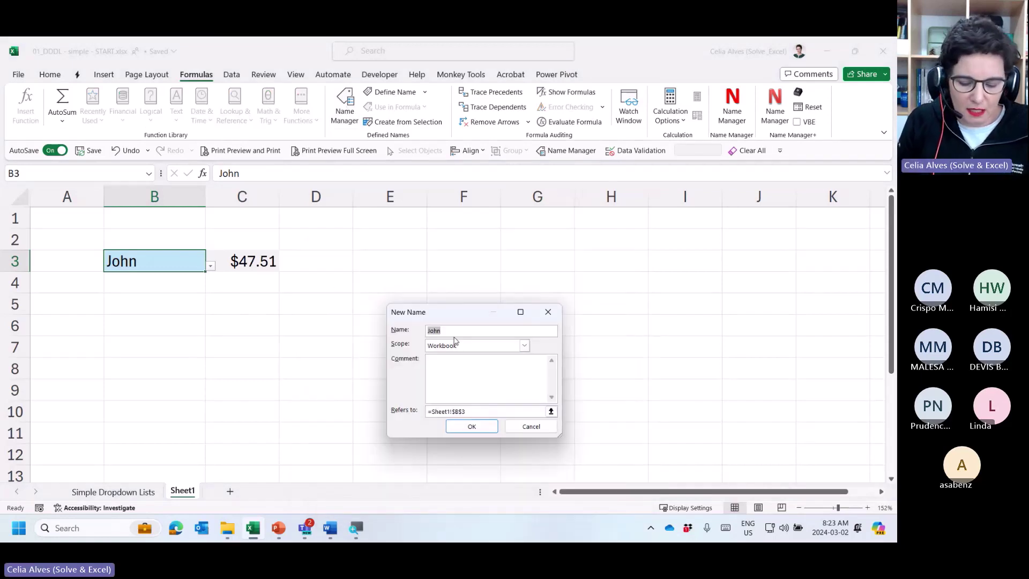
pyautogui.write('Lst')
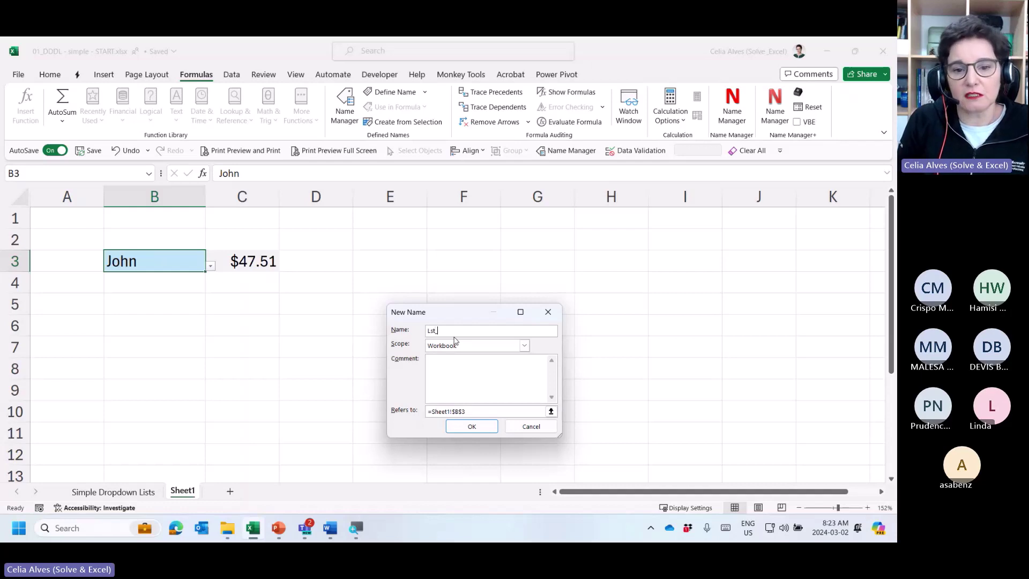
pyautogui.write('_Names')
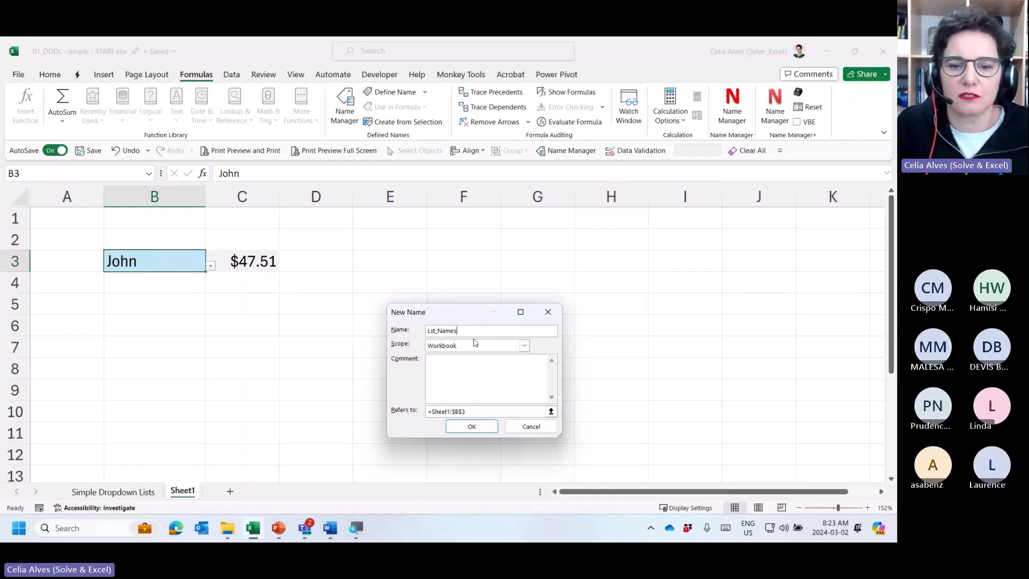
# Make Lst_Names refer to the Name column of the Simple Dropdown Lists table, =Table1[Name], and review its definition among the defined names.
pyautogui.moveTo(485, 412); pyautogui.dragTo(370, 410)
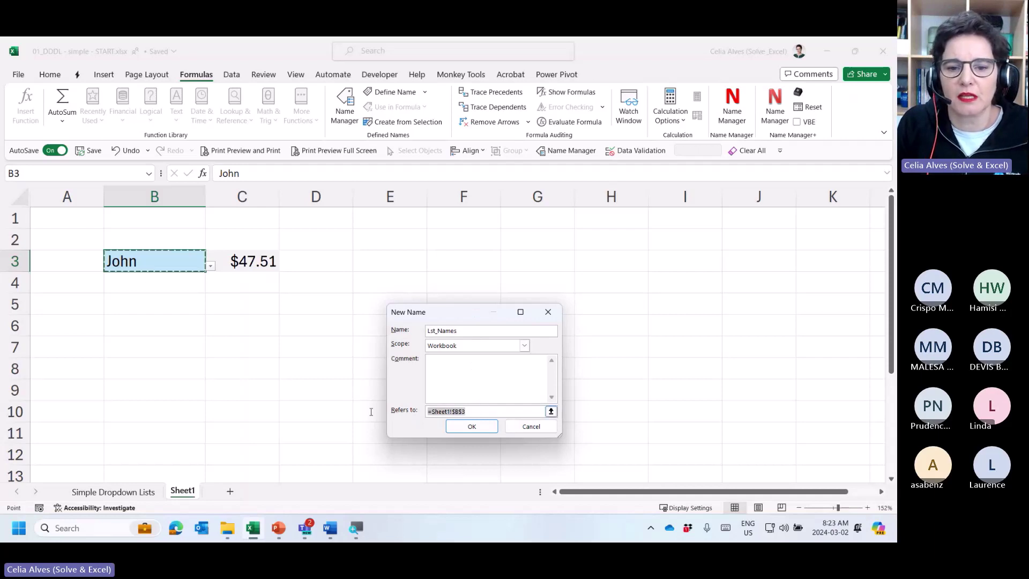
pyautogui.press('Delete')
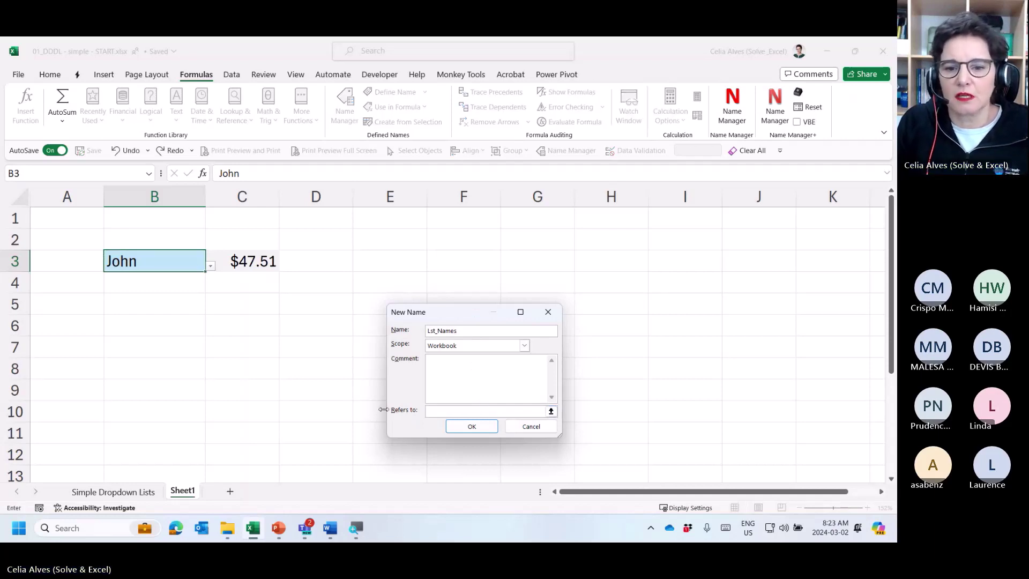
pyautogui.click(551, 411)
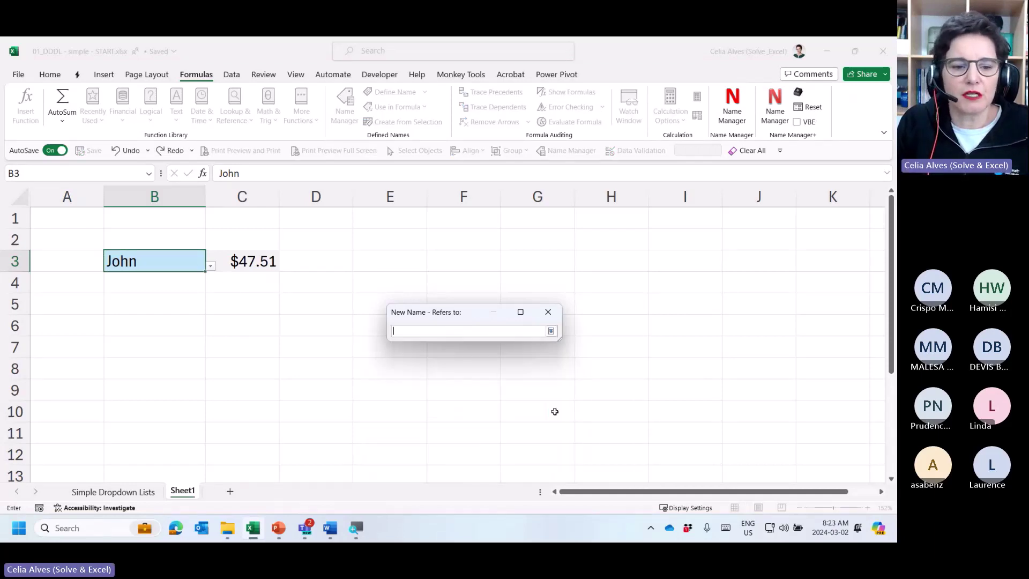
pyautogui.click(139, 492)
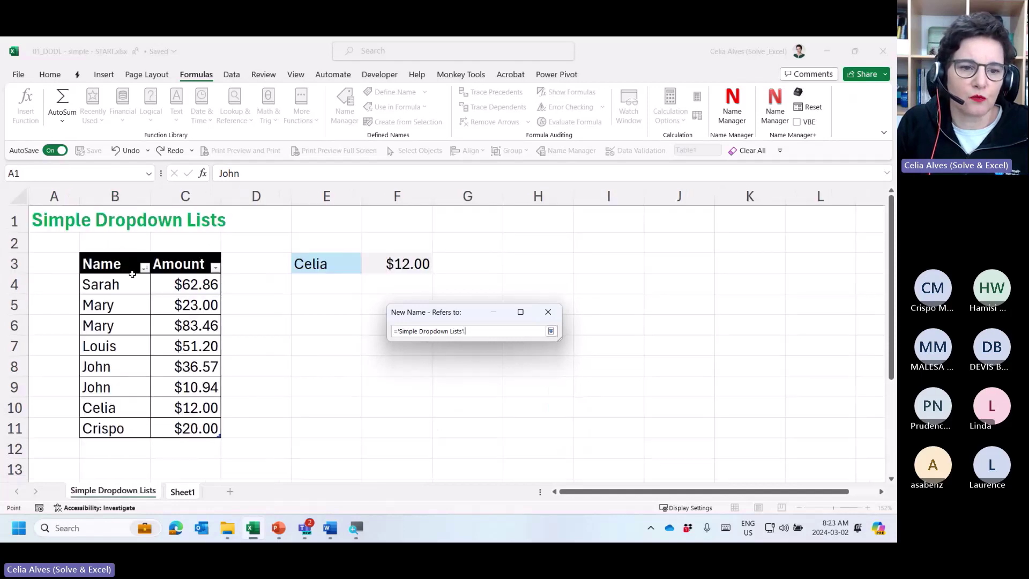
pyautogui.moveTo(117, 285); pyautogui.dragTo(110, 422)
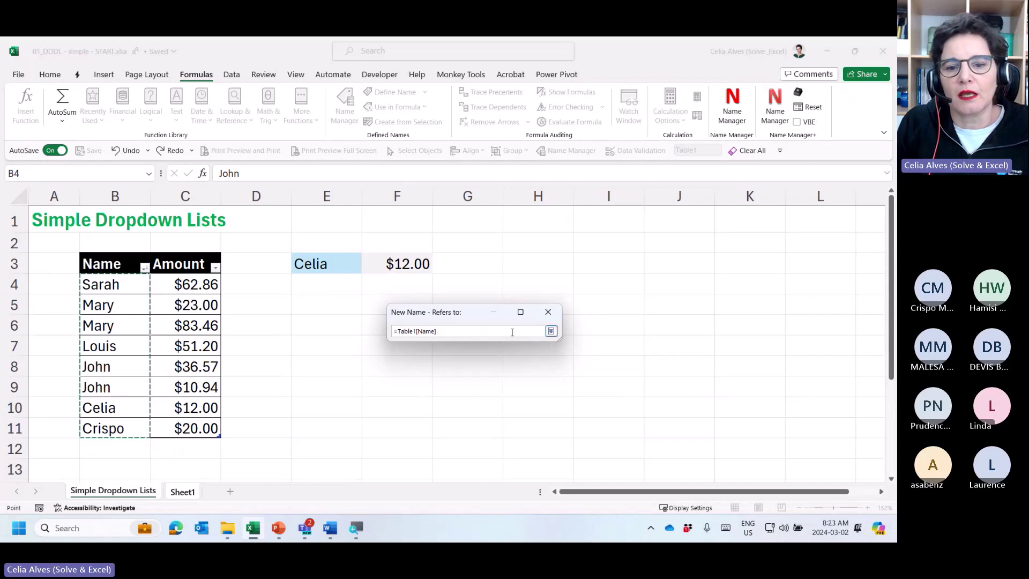
pyautogui.click(551, 332)
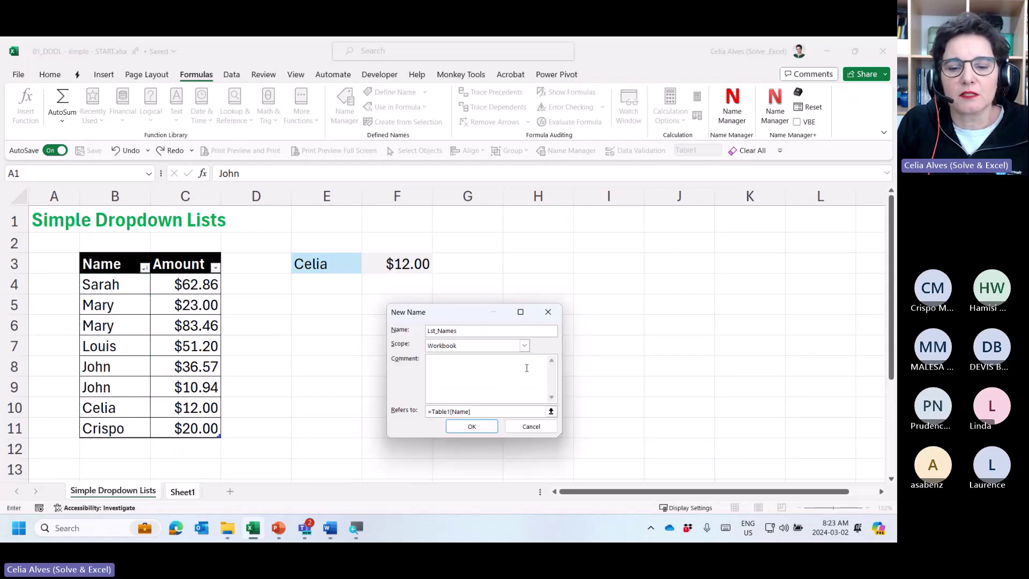
pyautogui.click(471, 427)
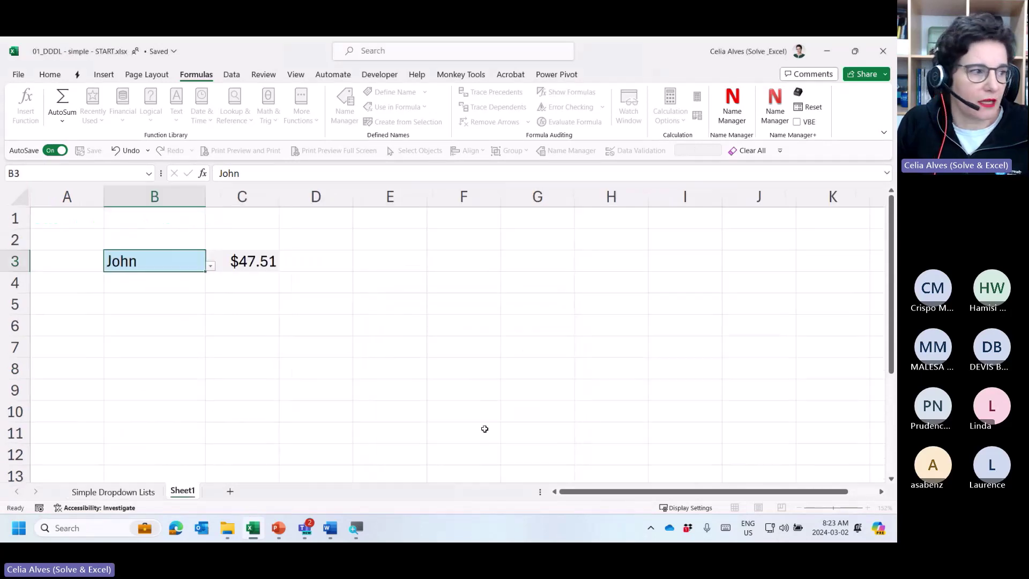
pyautogui.hotkey('ctrl', 'F3')
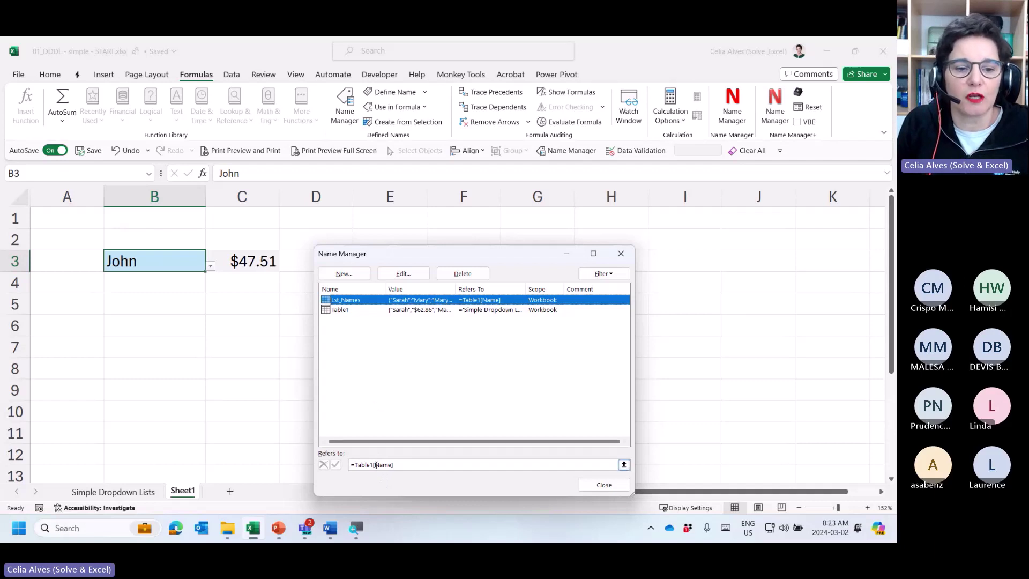
pyautogui.click(604, 484)
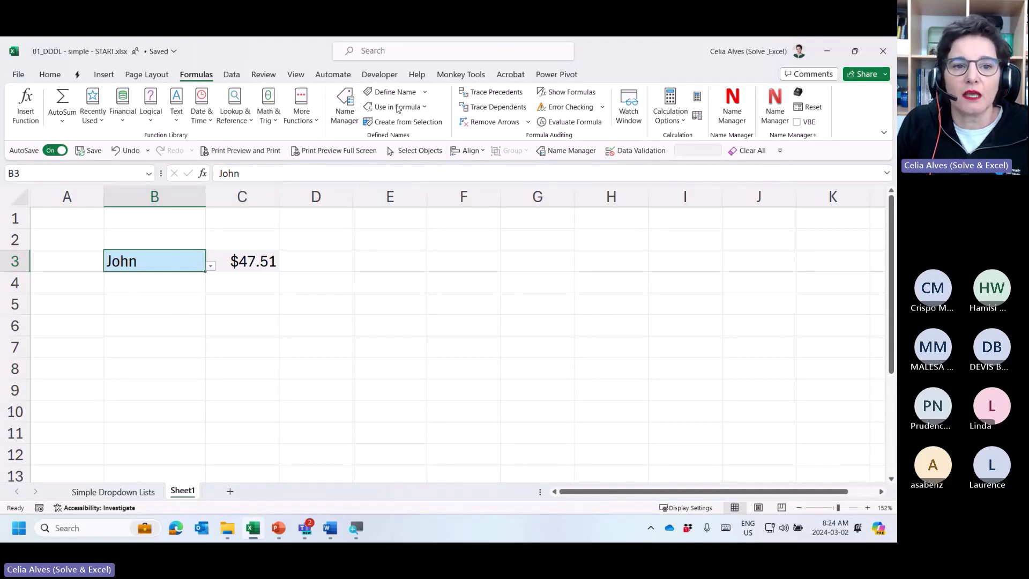
# Replace the source of B3's list validation on Sheet1 with =Lst_Names, and check the names in its dropdown.
pyautogui.click(227, 76)
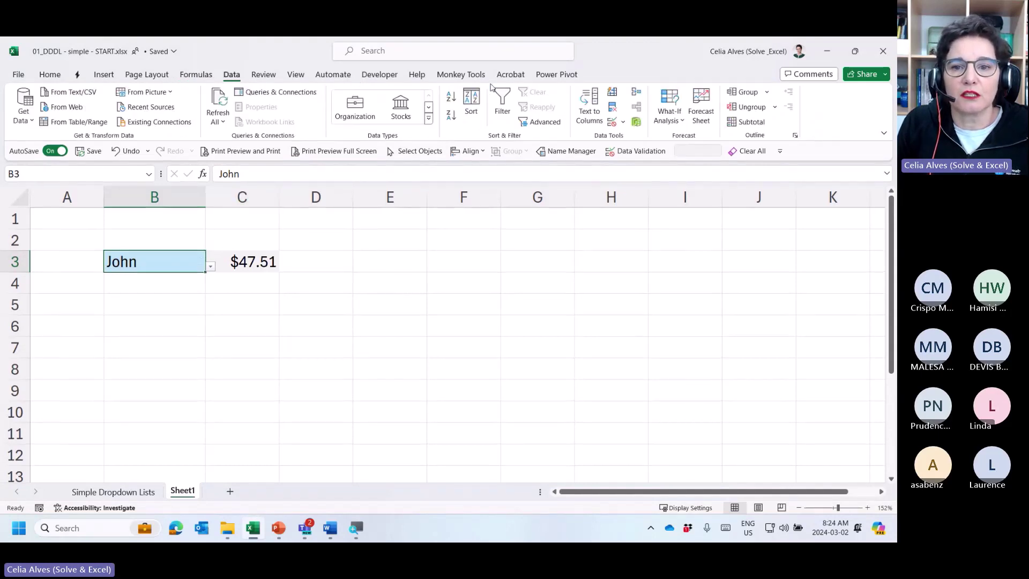
pyautogui.click(611, 123)
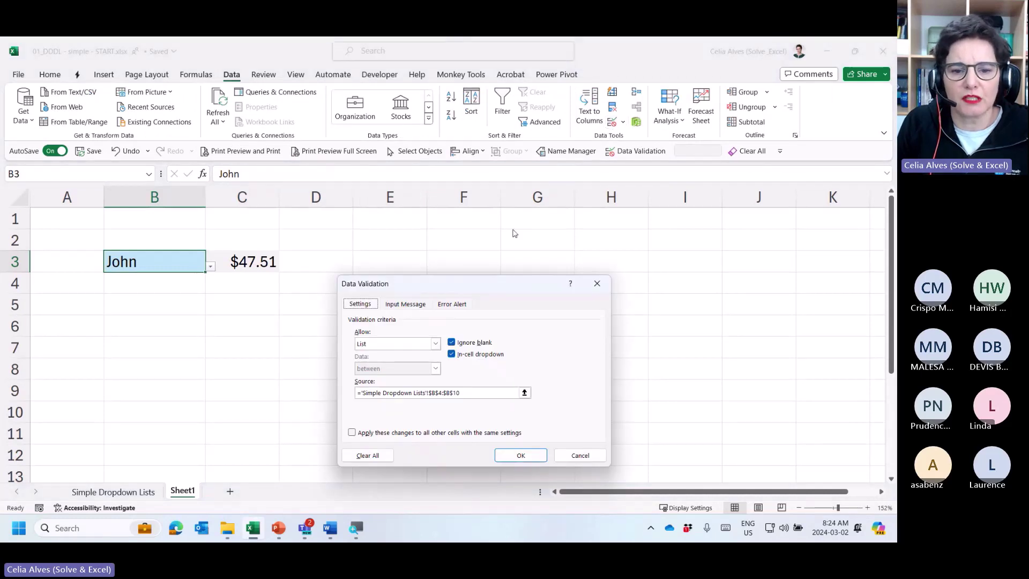
pyautogui.click(476, 394)
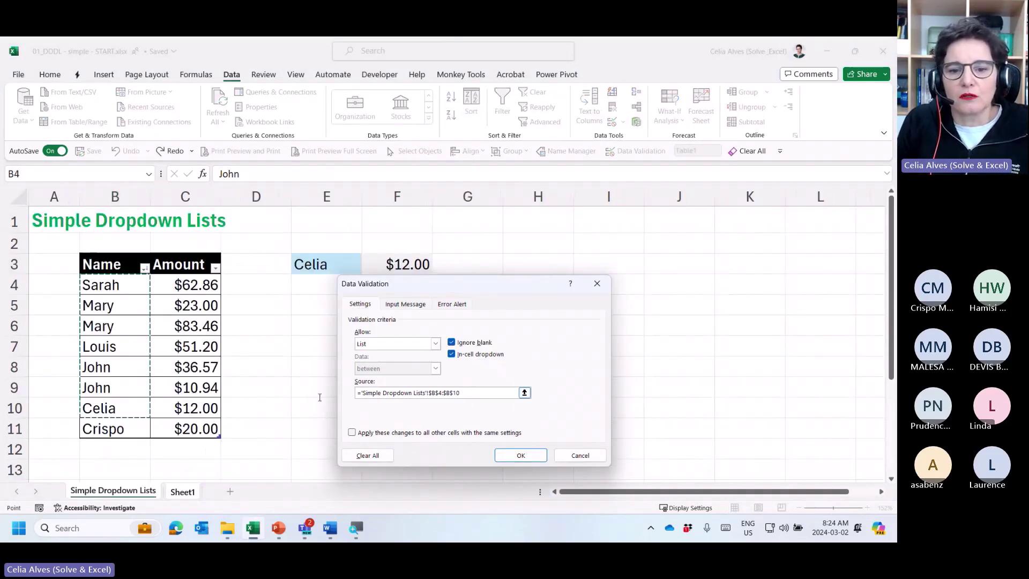
pyautogui.click(526, 395)
pyautogui.moveTo(491, 397); pyautogui.dragTo(355, 387)
pyautogui.press('BackSpace')
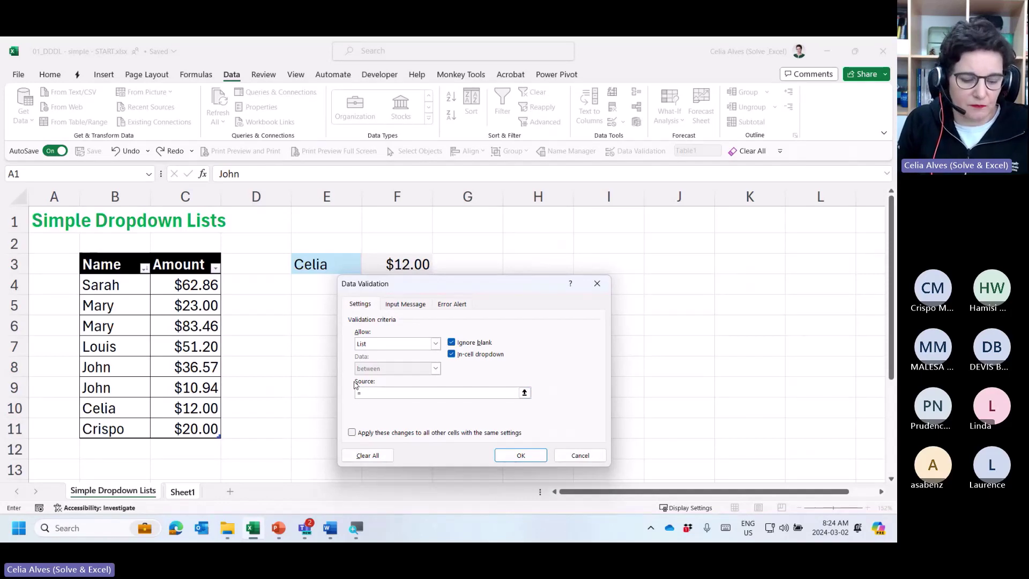
pyautogui.write('=')
pyautogui.press('F3')
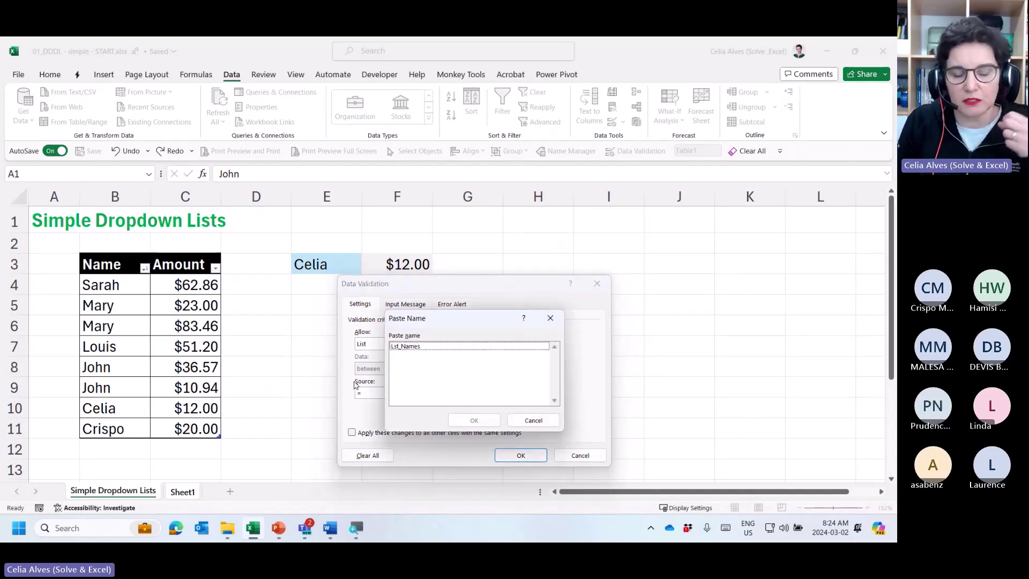
pyautogui.click(422, 348)
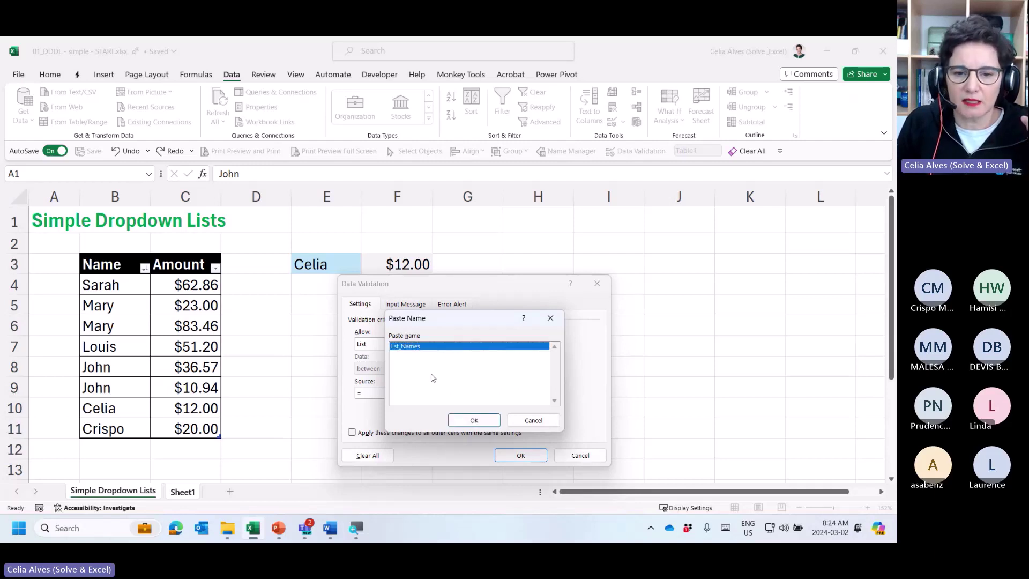
pyautogui.click(474, 421)
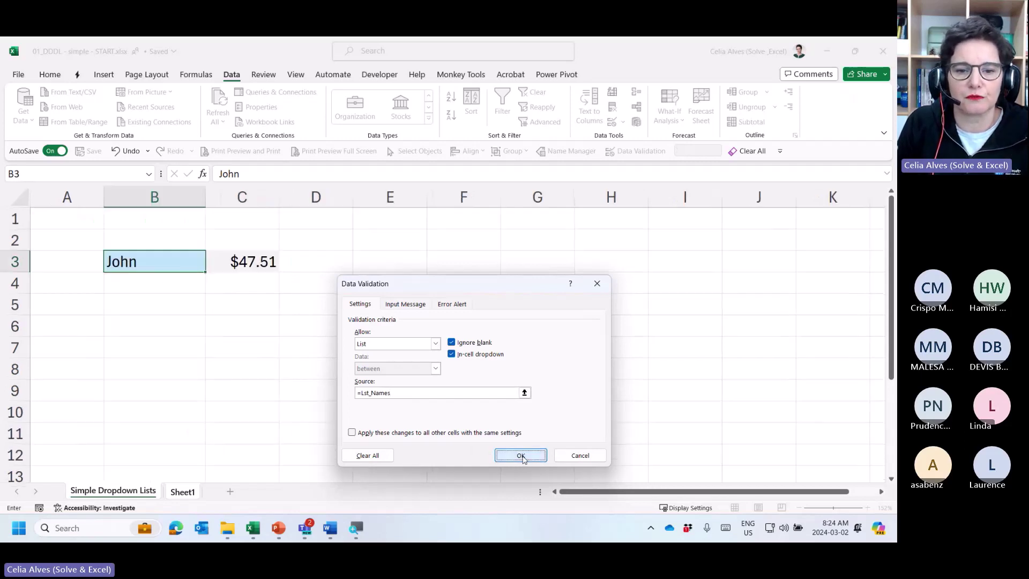
pyautogui.click(522, 456)
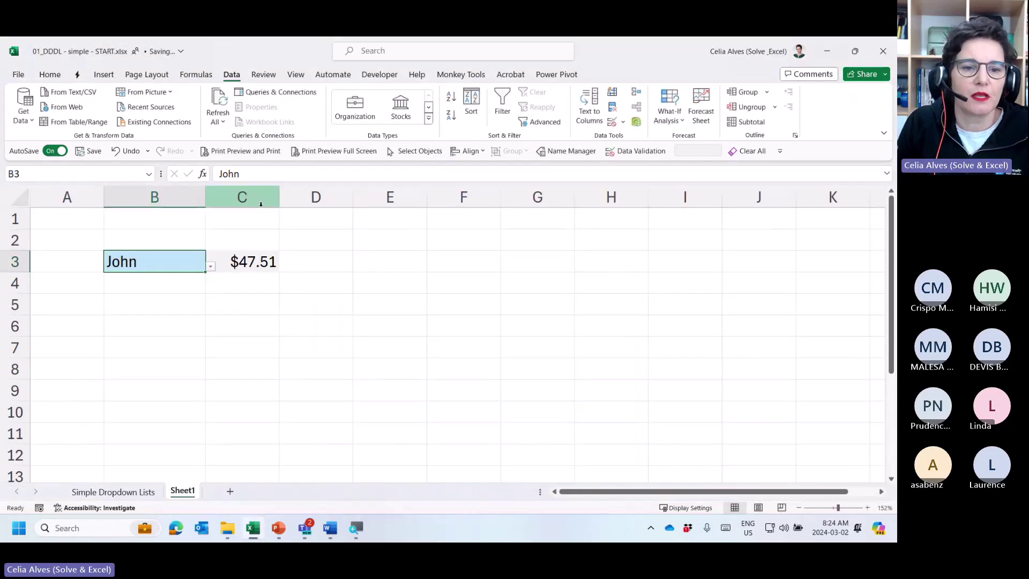
pyautogui.click(212, 267)
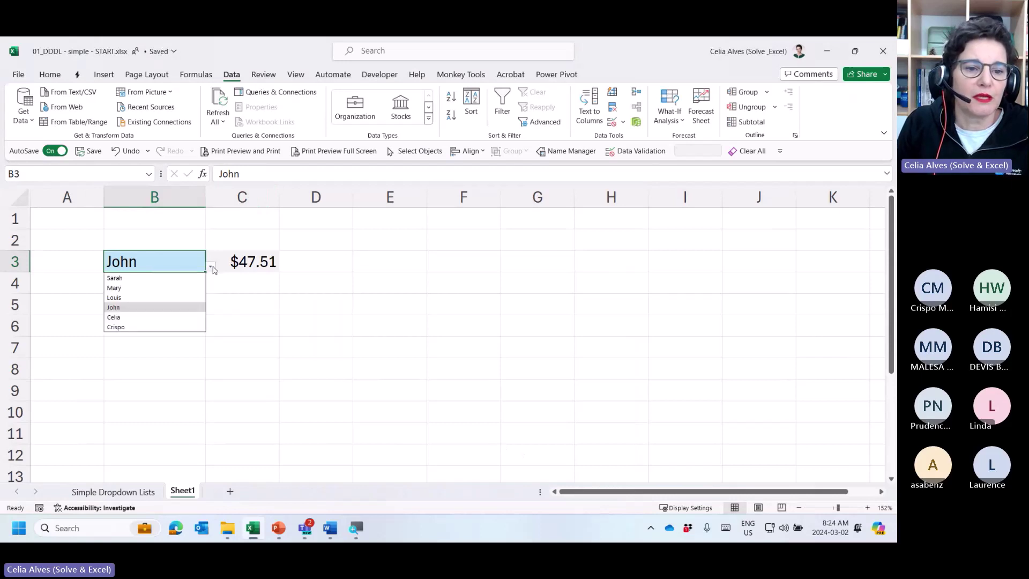
pyautogui.click(211, 268)
# Add another first name with amount 50 in row 12 directly below the Simple Dropdown Lists table.
pyautogui.click(113, 492)
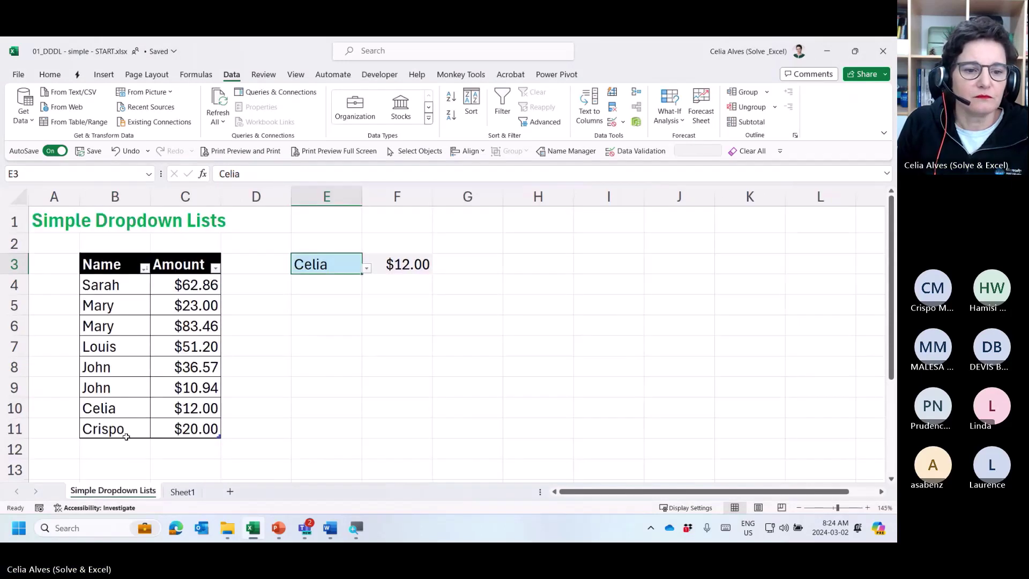
pyautogui.click(122, 443)
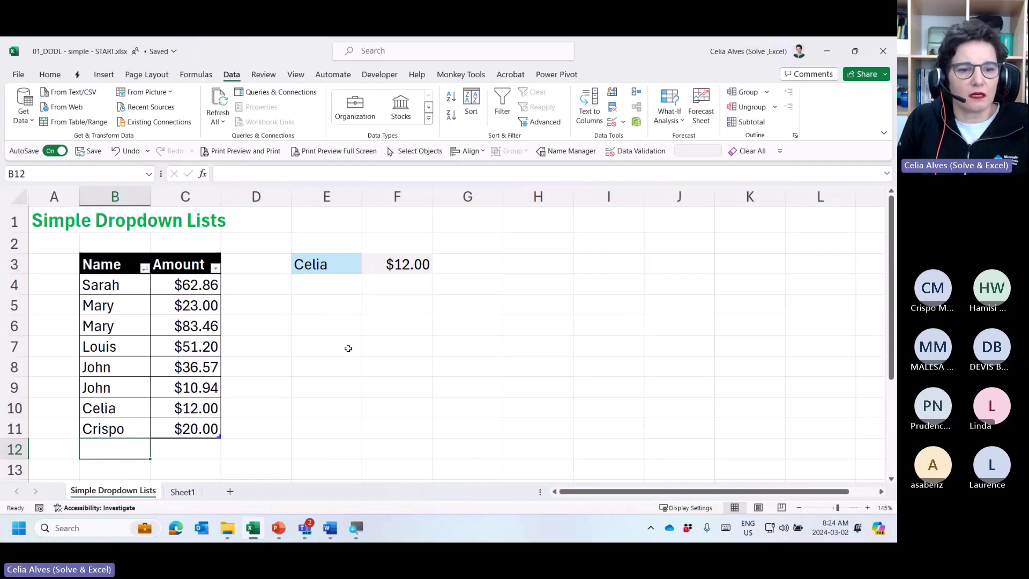
pyautogui.write('David')
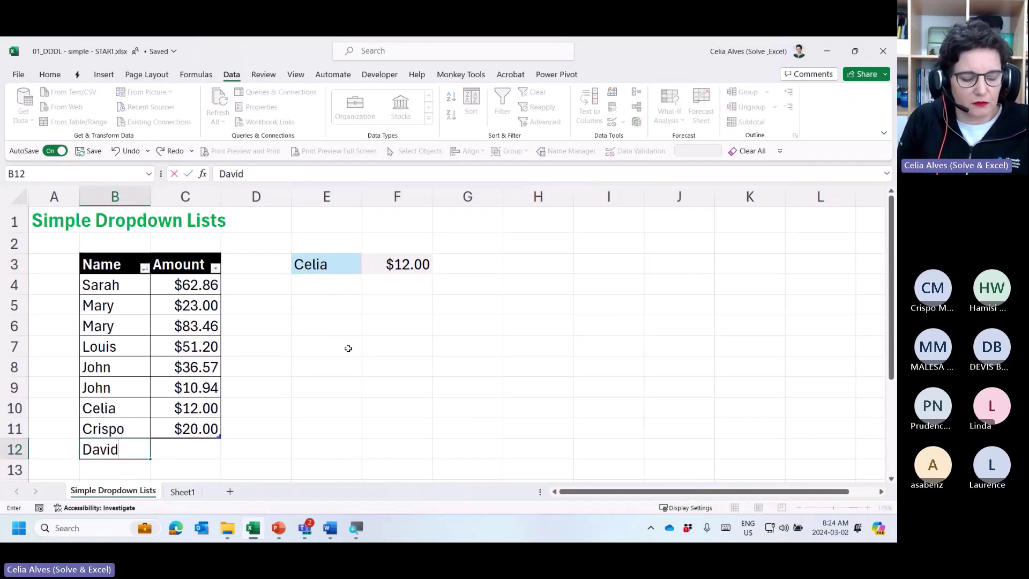
pyautogui.press('Tab')
pyautogui.write('50')
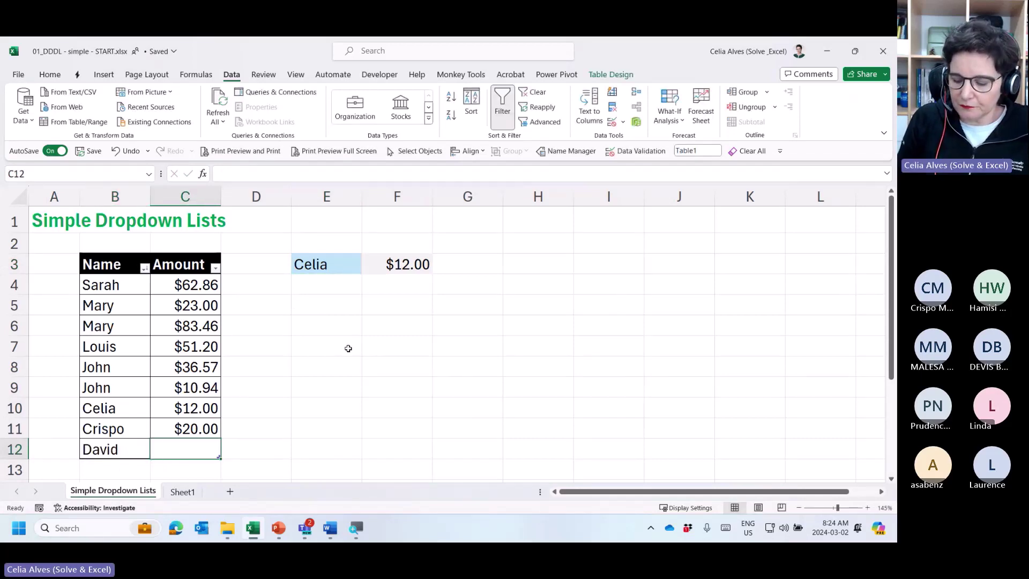
pyautogui.press('Return')
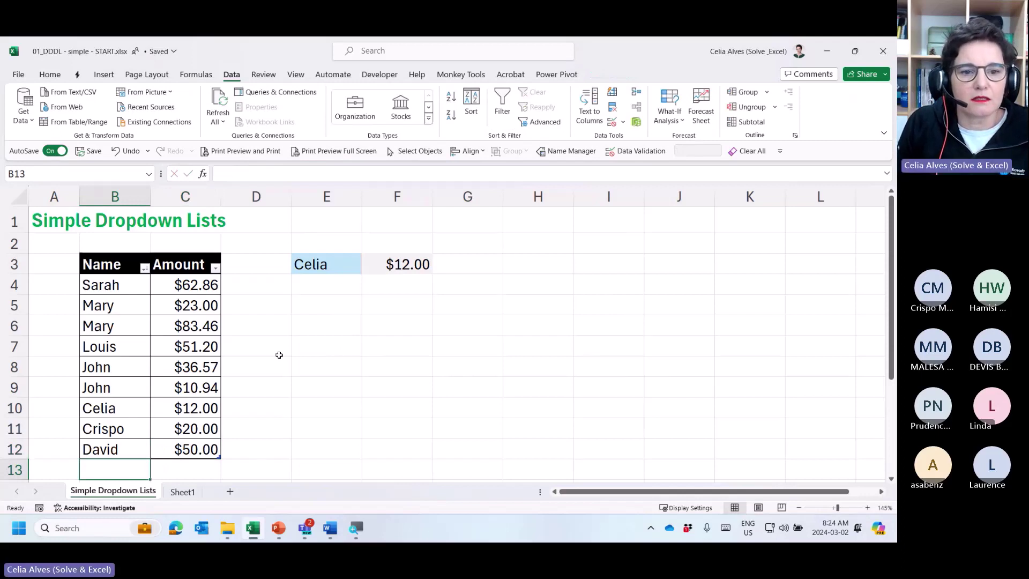
# Choose the newly added last name in B3's dropdown on Sheet1, and look over the list again.
pyautogui.click(183, 491)
pyautogui.click(212, 267)
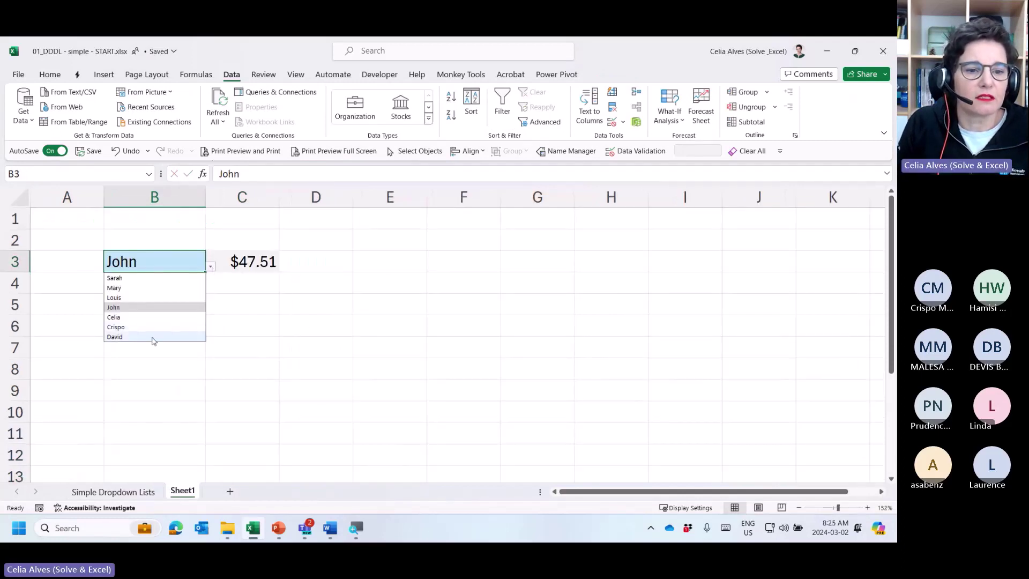
pyautogui.click(153, 337)
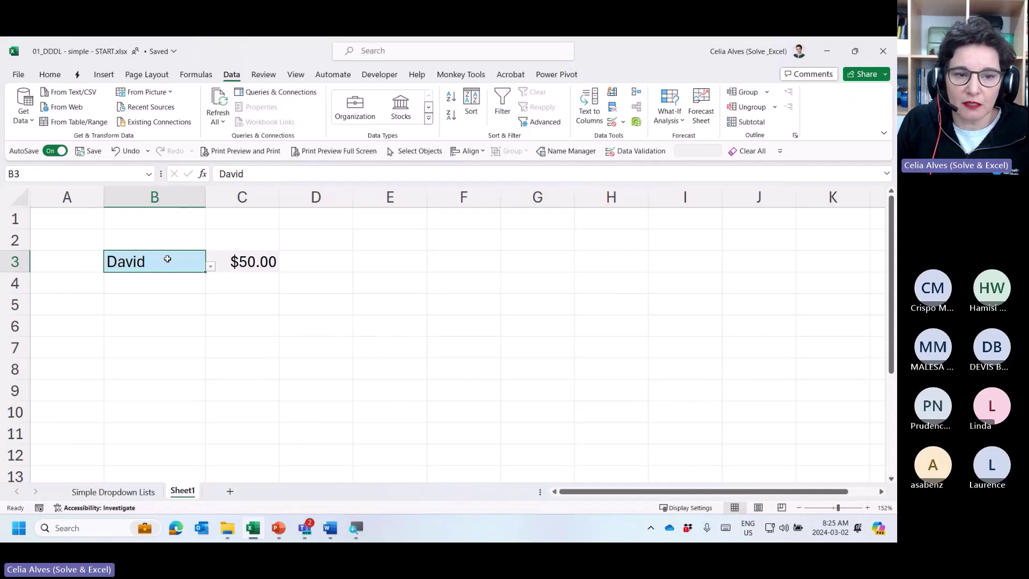
pyautogui.click(210, 268)
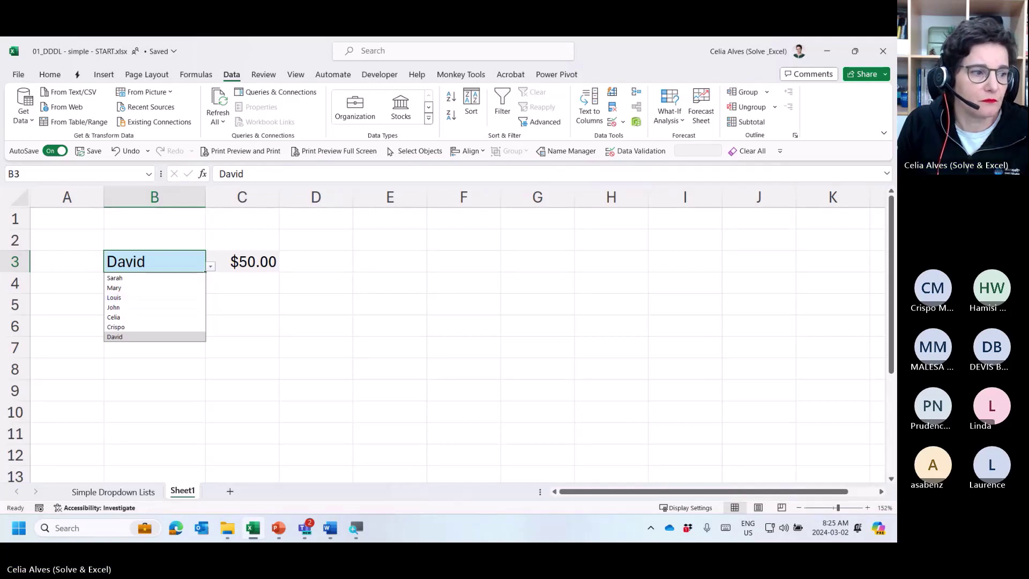
pyautogui.hotkey('alt', 'Tab')
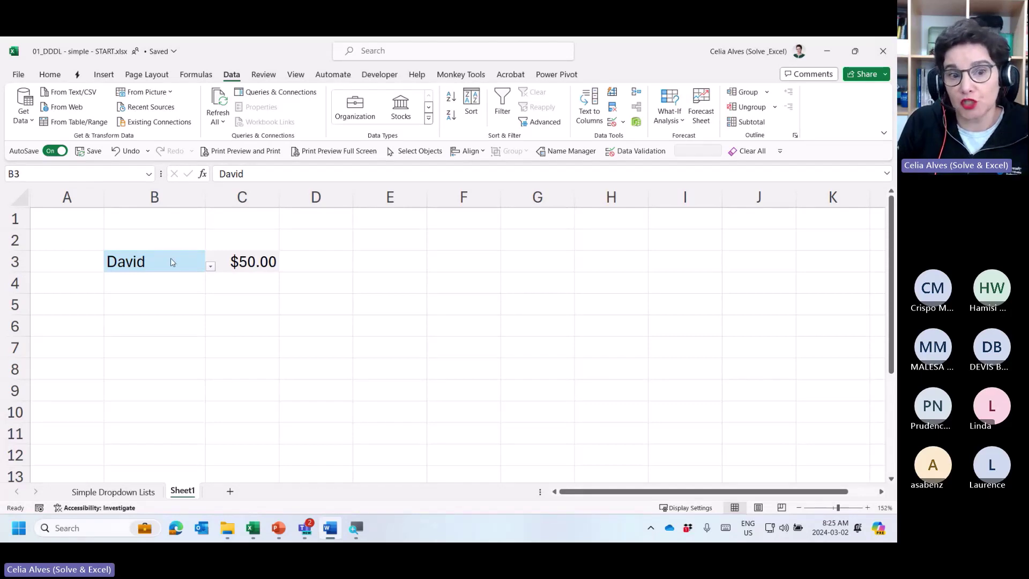
# Extract the distinct names from the table's Name column into F3 on Sheet1 with =UNIQUE(Table1[Name]).
pyautogui.click(438, 262)
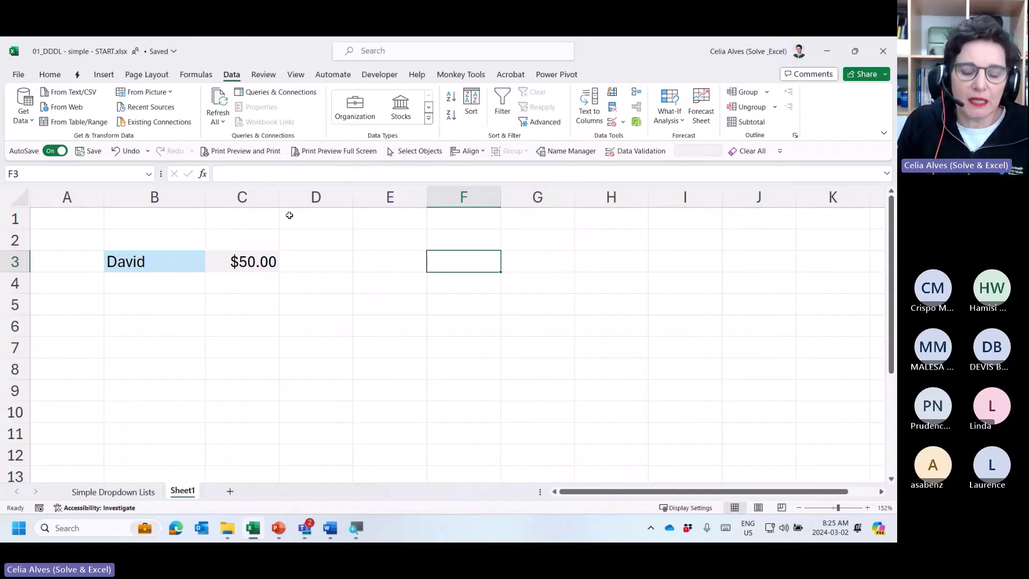
pyautogui.write('=')
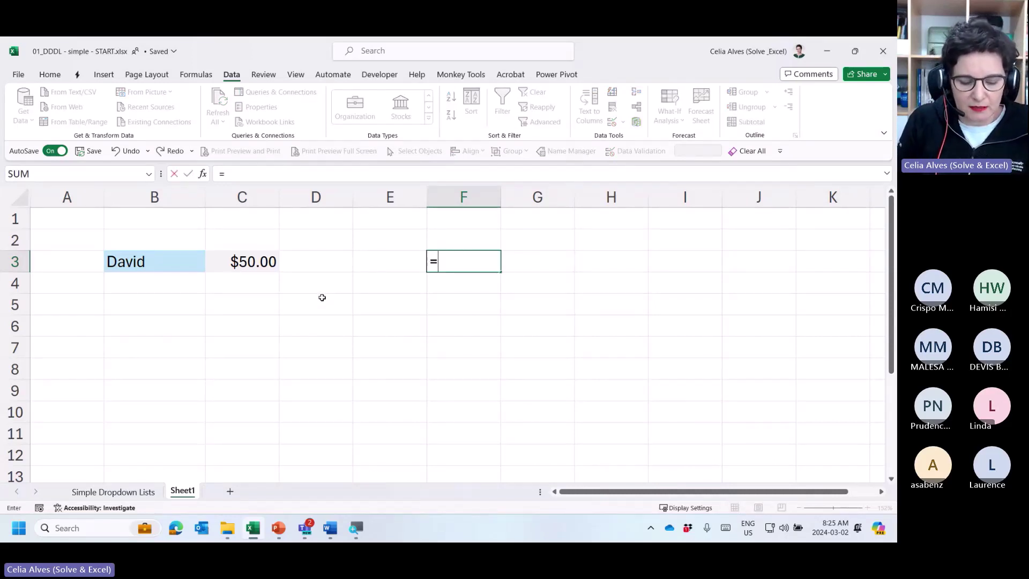
pyautogui.write('unique')
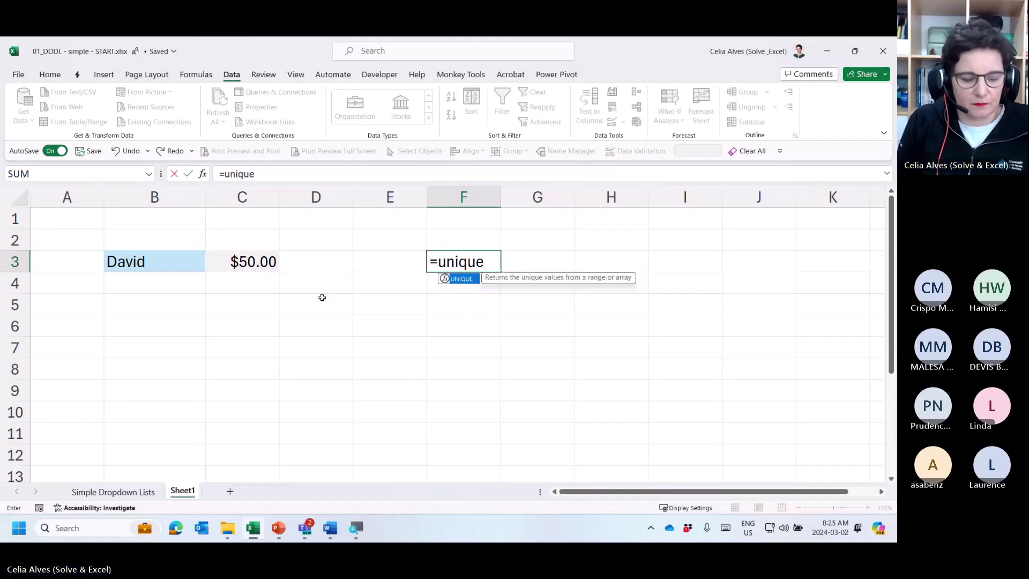
pyautogui.press('Tab')
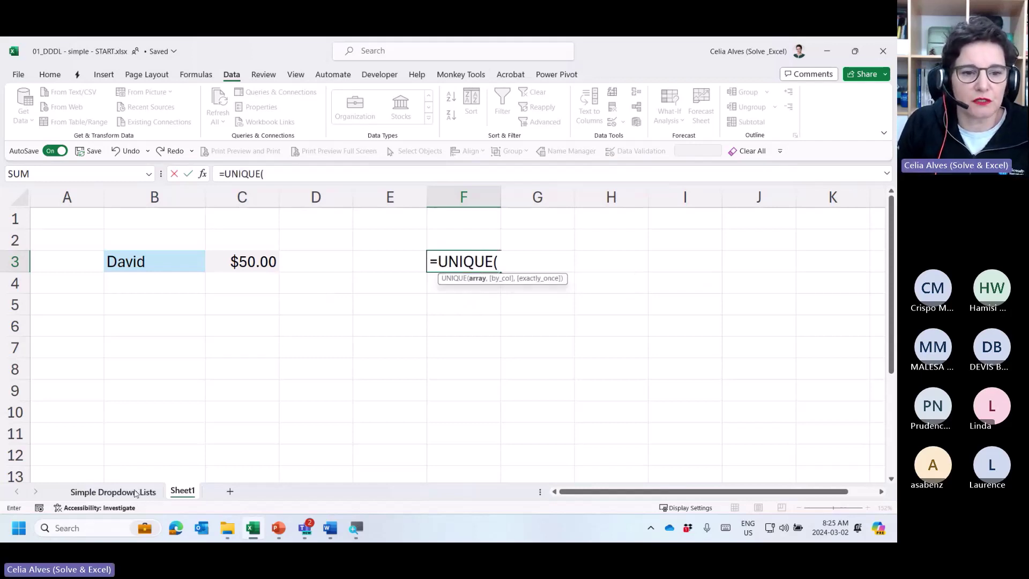
pyautogui.click(137, 491)
pyautogui.click(120, 253)
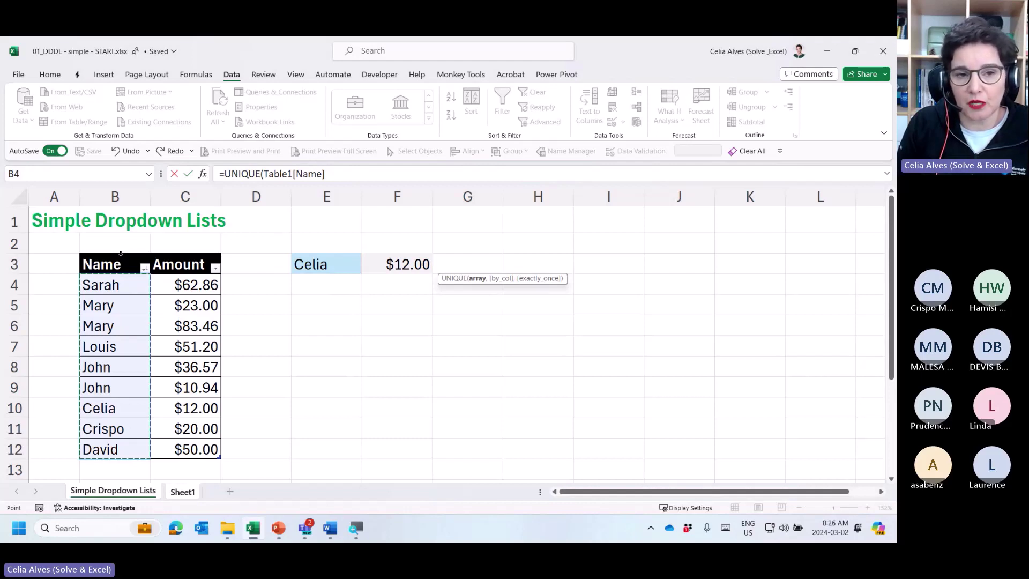
pyautogui.click(365, 170)
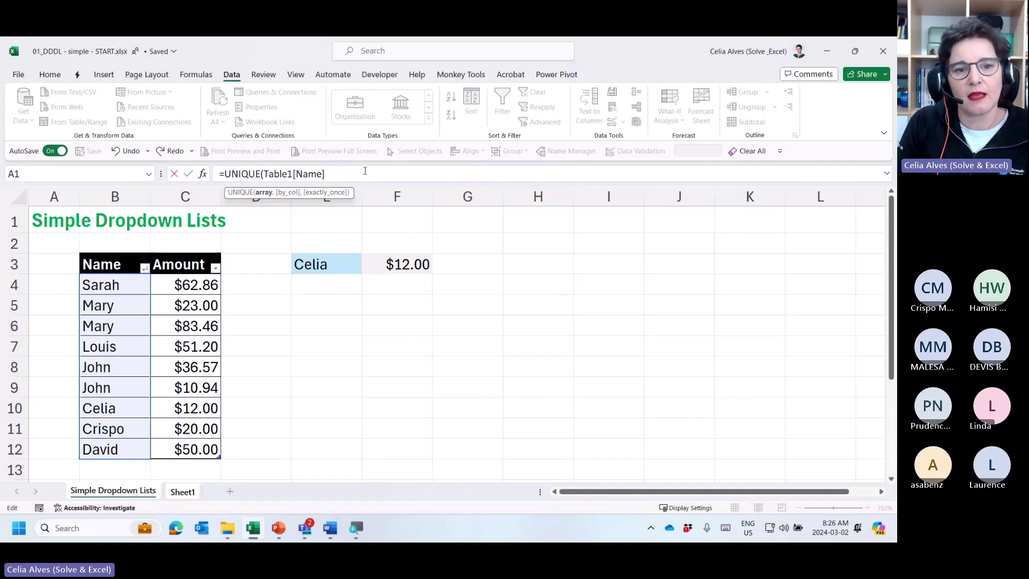
pyautogui.write(')')
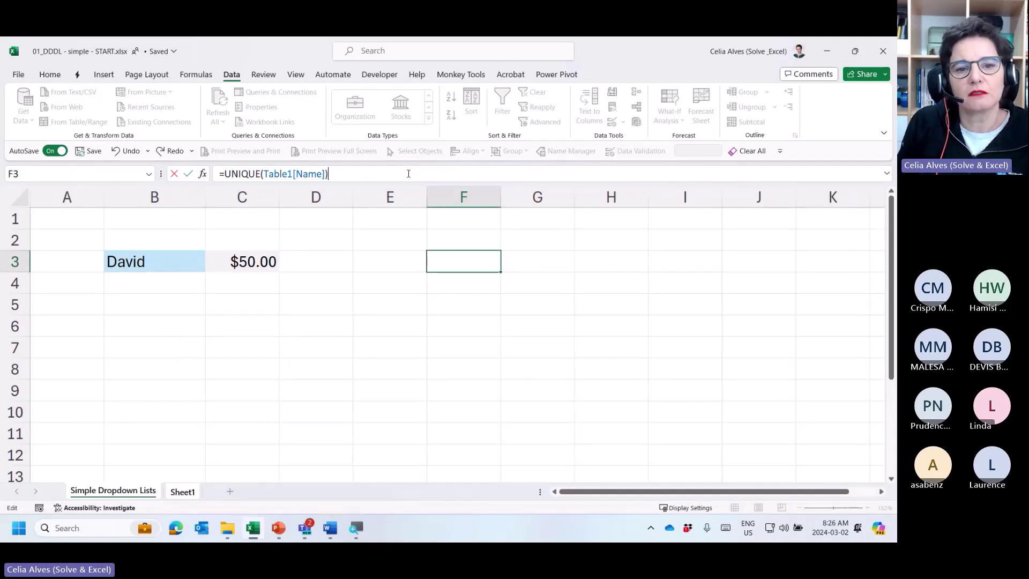
pyautogui.click(390, 320)
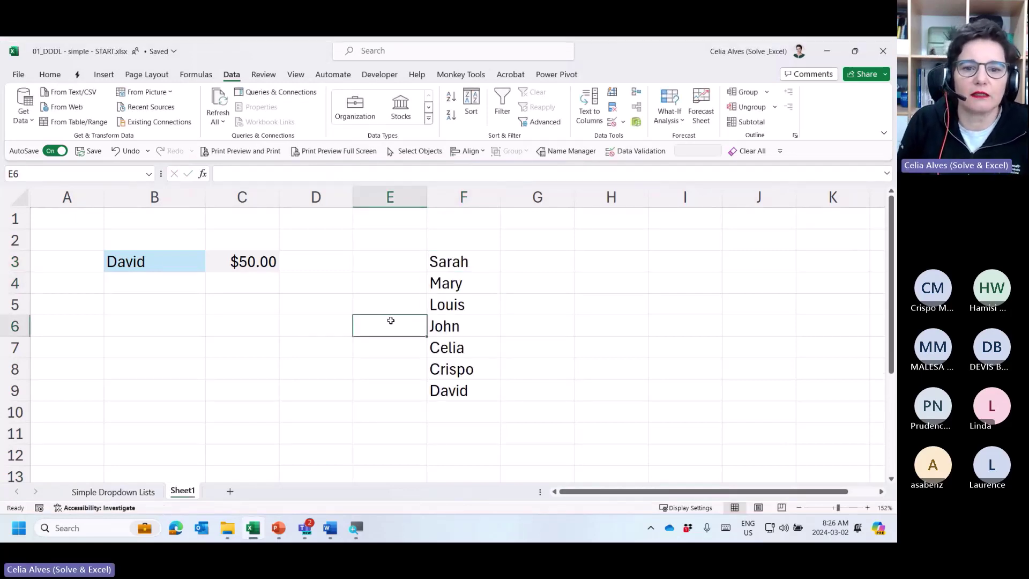
# Wrap F3's formula in SORT so it reads =SORT(UNIQUE(Table1[Name])).
pyautogui.click(470, 263)
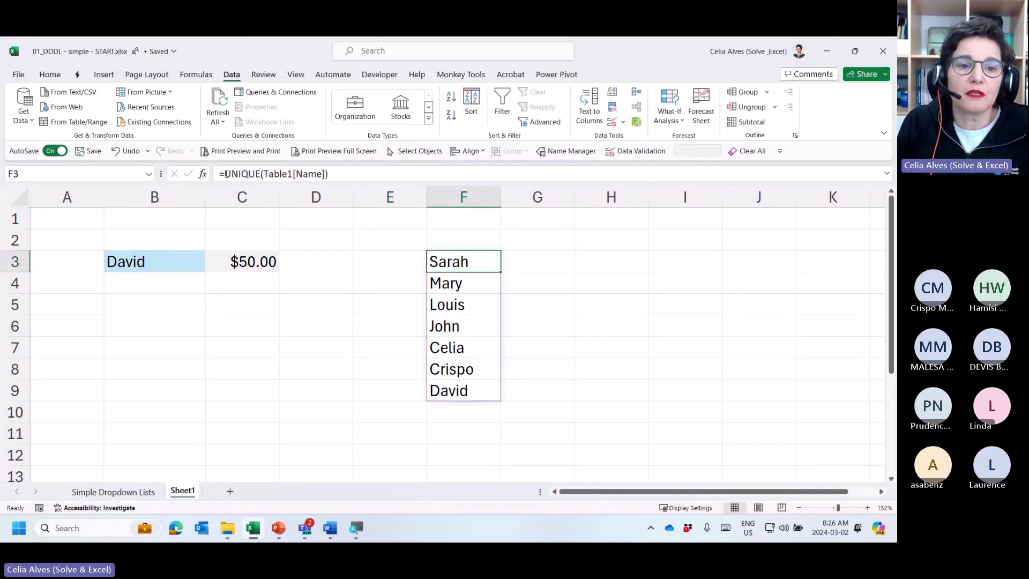
pyautogui.press('F2')
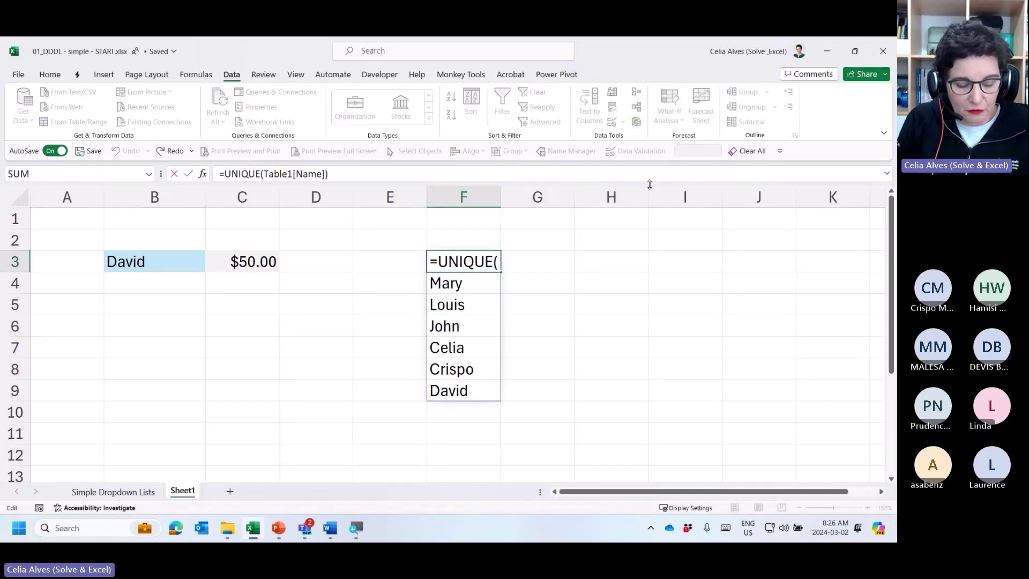
pyautogui.press('Home')
pyautogui.press('Right')
pyautogui.write('SORT(')
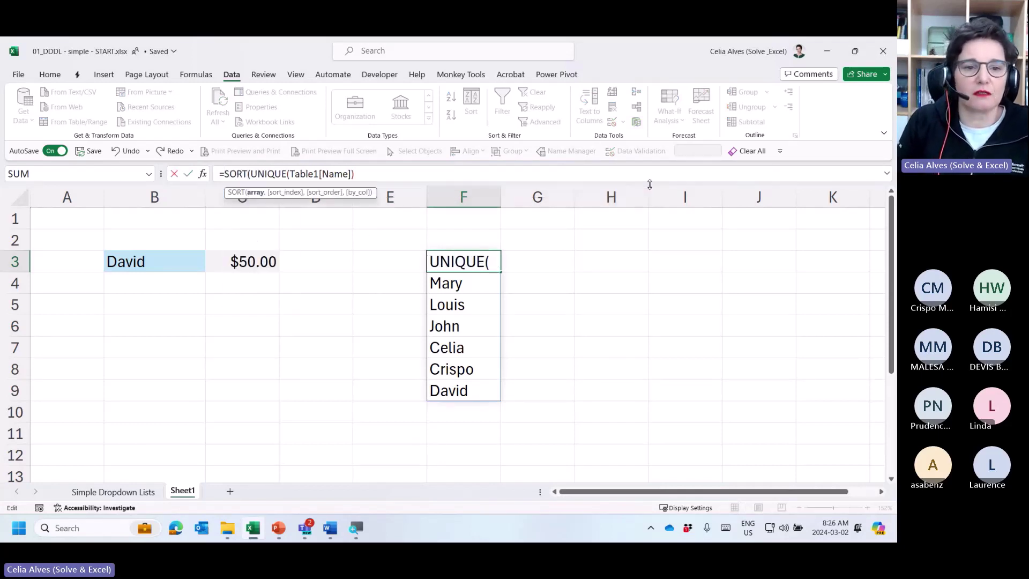
pyautogui.click(398, 176)
pyautogui.write('))')
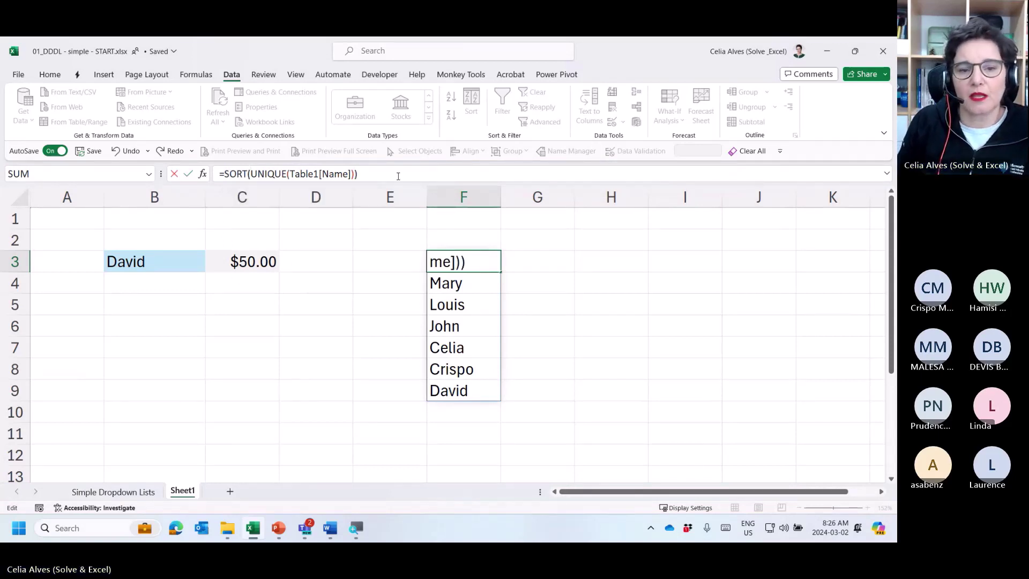
pyautogui.press('Return')
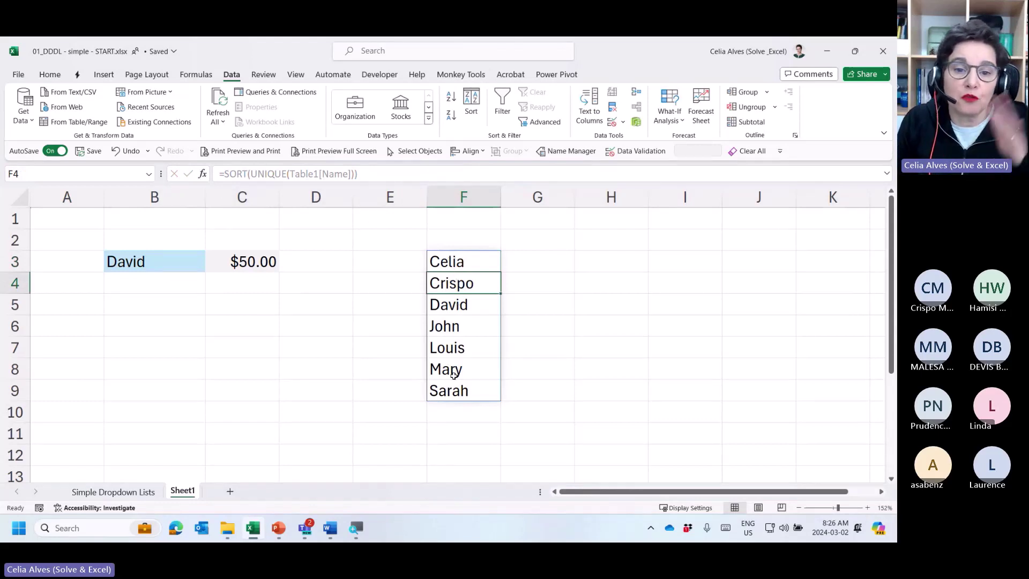
# Fill F3, the cell holding the SORT and UNIQUE formula, with gray.
pyautogui.click(467, 260)
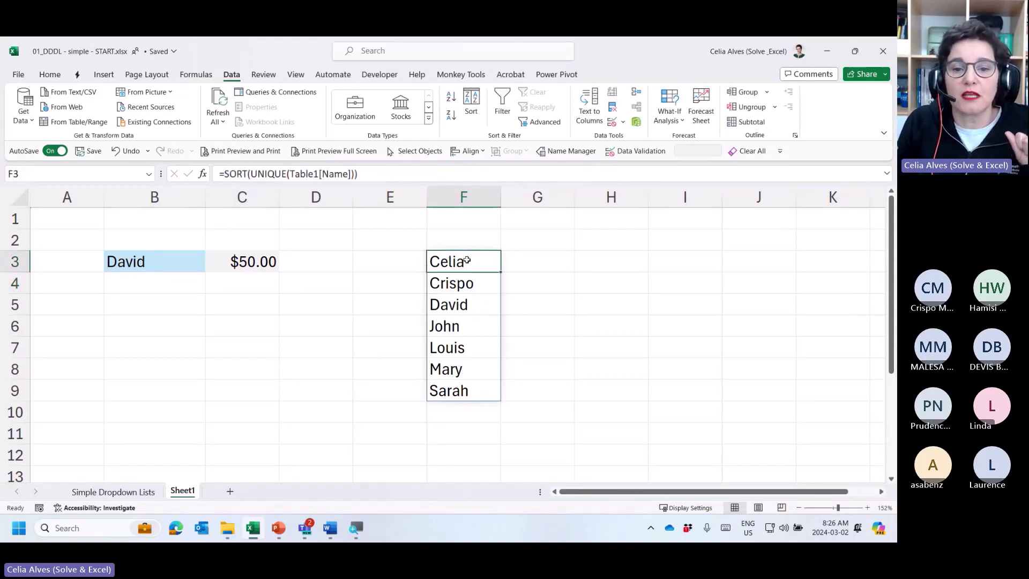
pyautogui.click(54, 76)
pyautogui.click(112, 122)
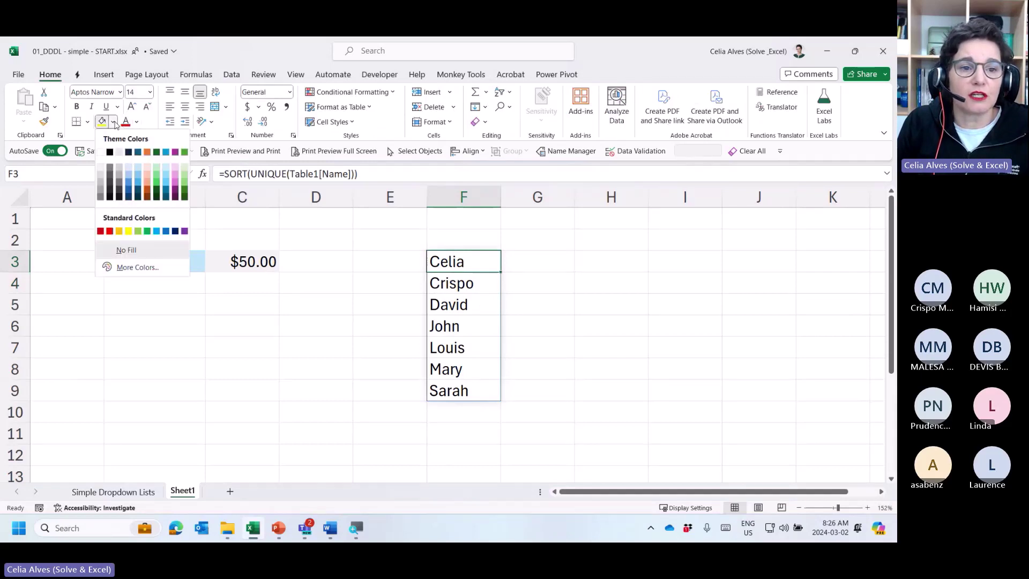
pyautogui.click(101, 185)
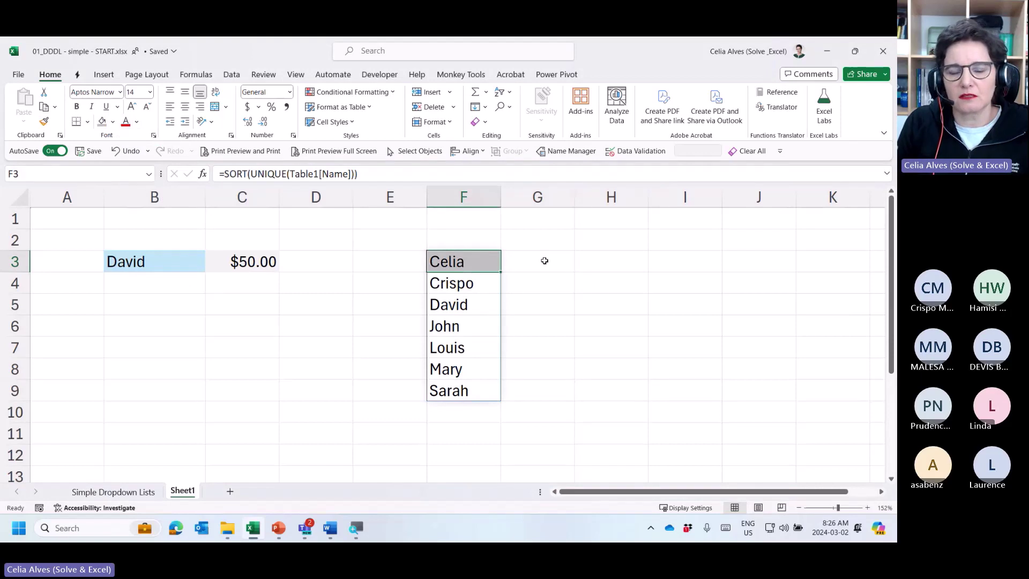
pyautogui.click(515, 261)
# Examine the formula in each cell of the spilled list F3:F9, and compare the list with the table's Name column.
pyautogui.click(489, 261)
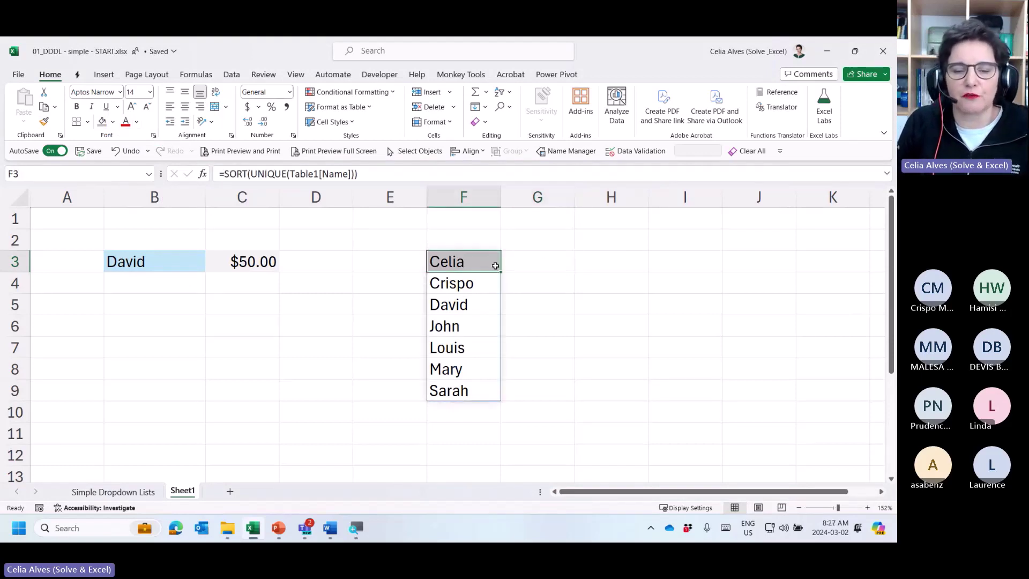
pyautogui.click(448, 289)
pyautogui.click(451, 308)
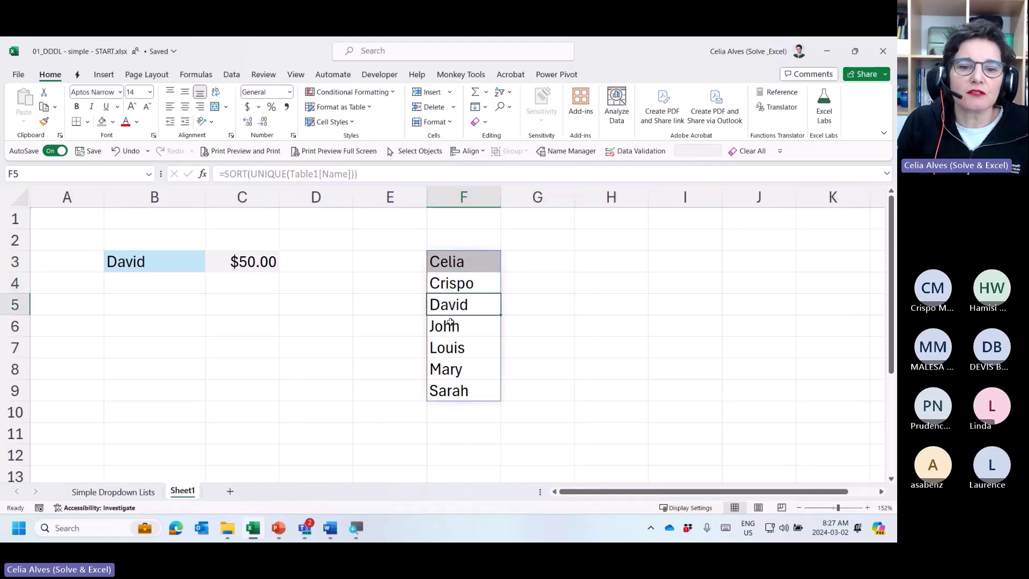
pyautogui.click(451, 324)
pyautogui.click(451, 349)
pyautogui.click(451, 368)
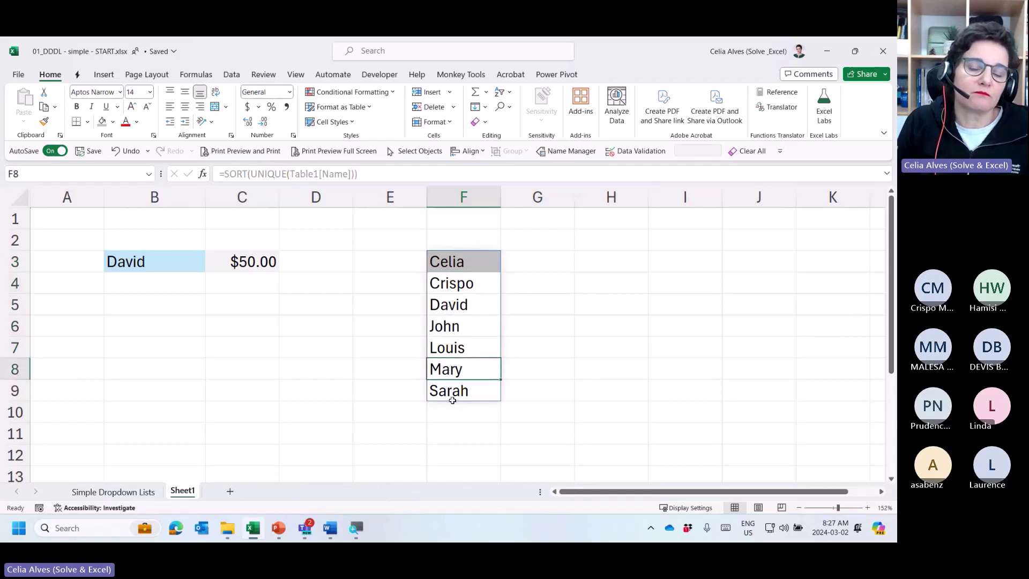
pyautogui.click(452, 397)
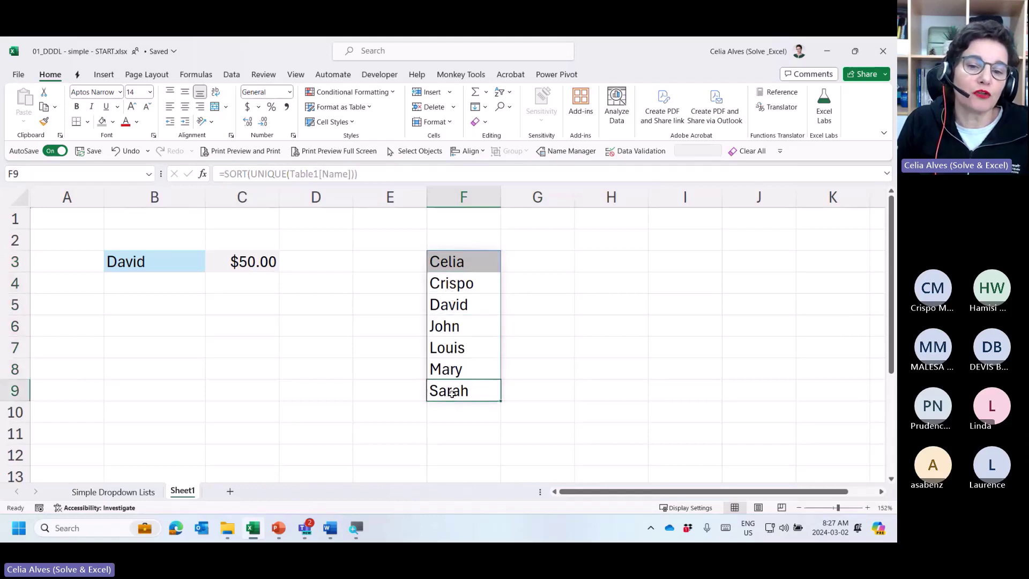
pyautogui.click(449, 261)
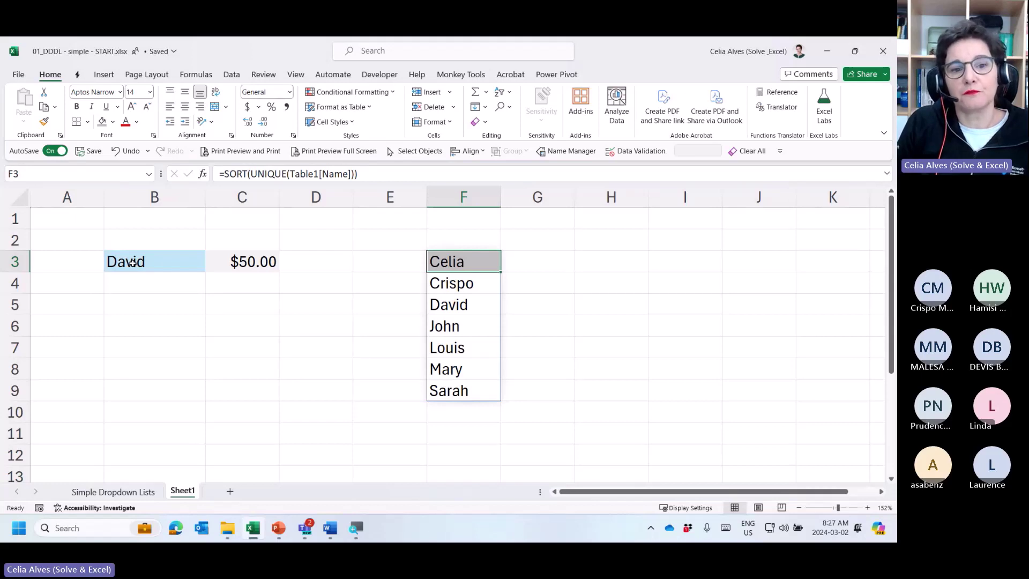
pyautogui.click(138, 494)
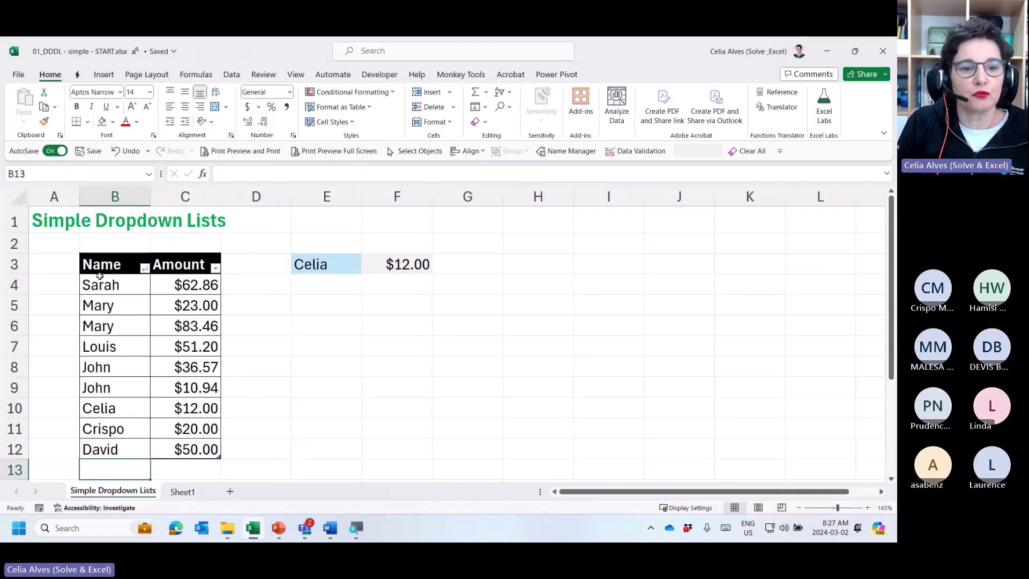
pyautogui.moveTo(100, 281); pyautogui.dragTo(108, 449)
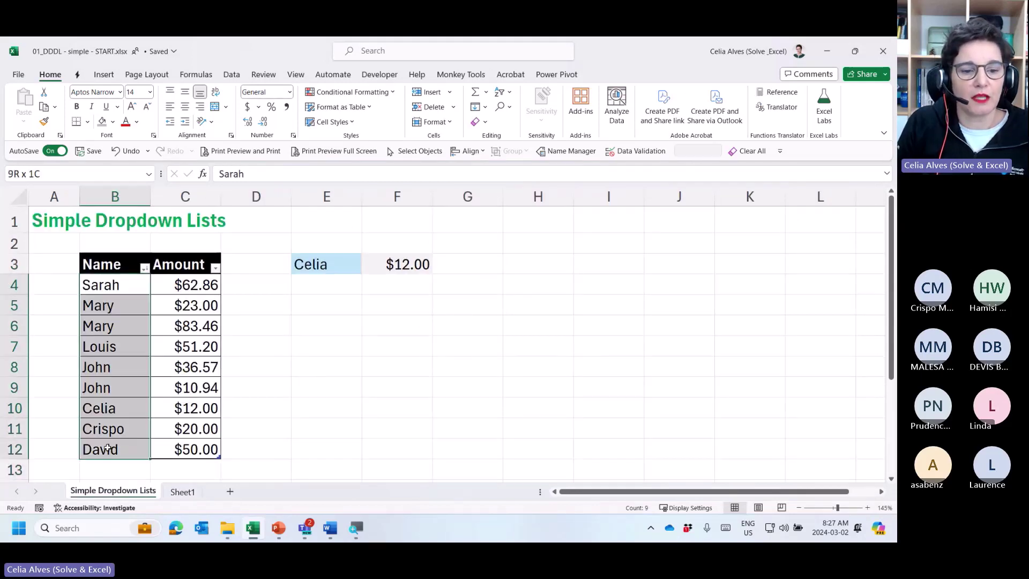
pyautogui.click(182, 492)
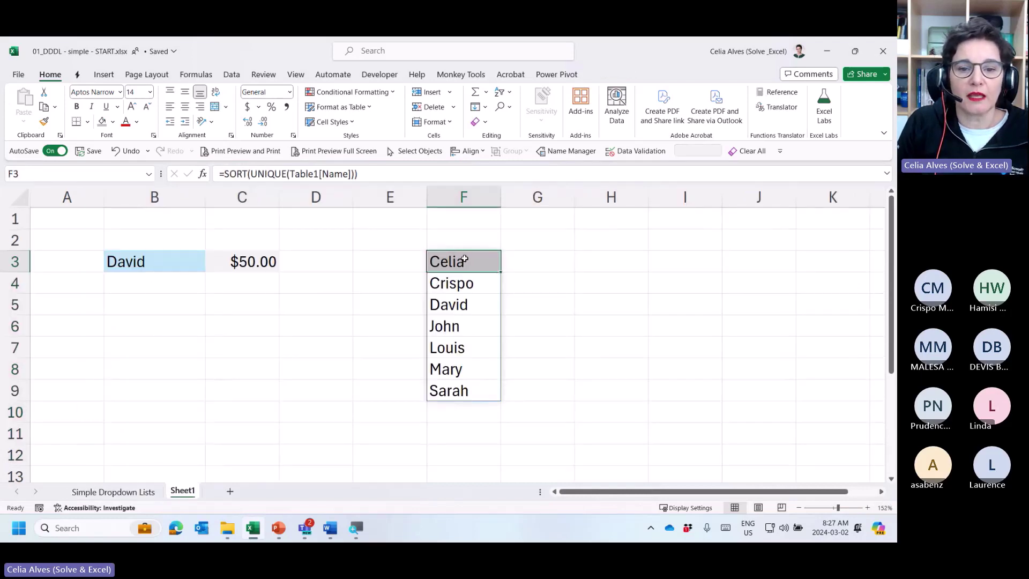
pyautogui.moveTo(465, 260); pyautogui.dragTo(454, 391)
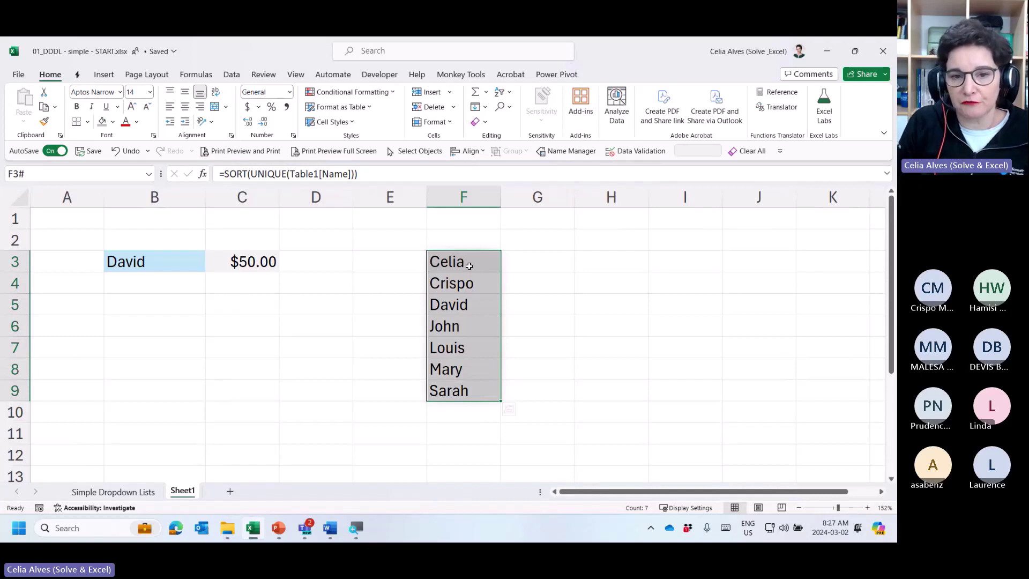
# Redefine the name Lst_Names to refer to the spilled list starting at F3, =Sheet1!$F$3#.
pyautogui.click(470, 264)
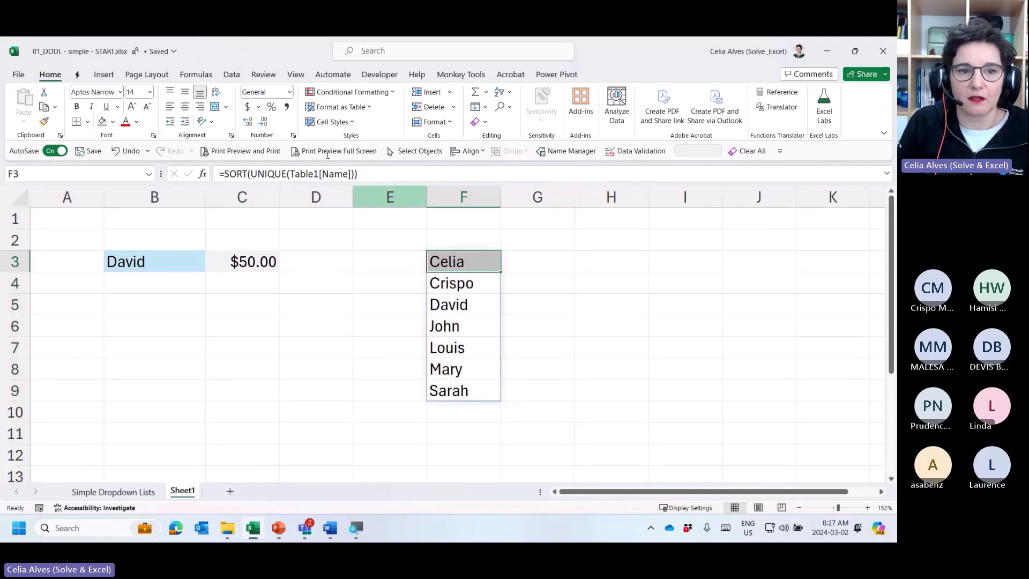
pyautogui.click(195, 75)
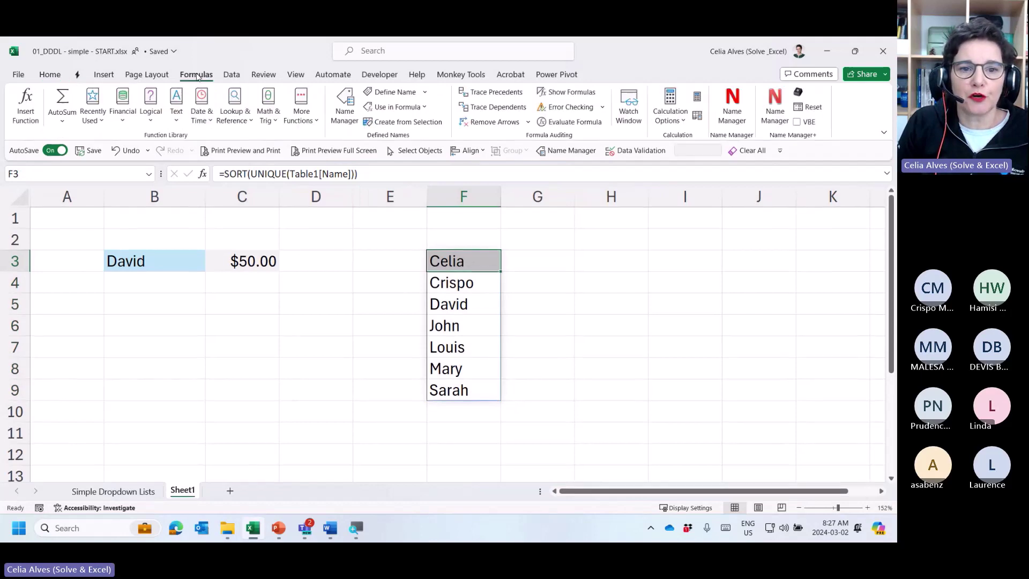
pyautogui.click(345, 104)
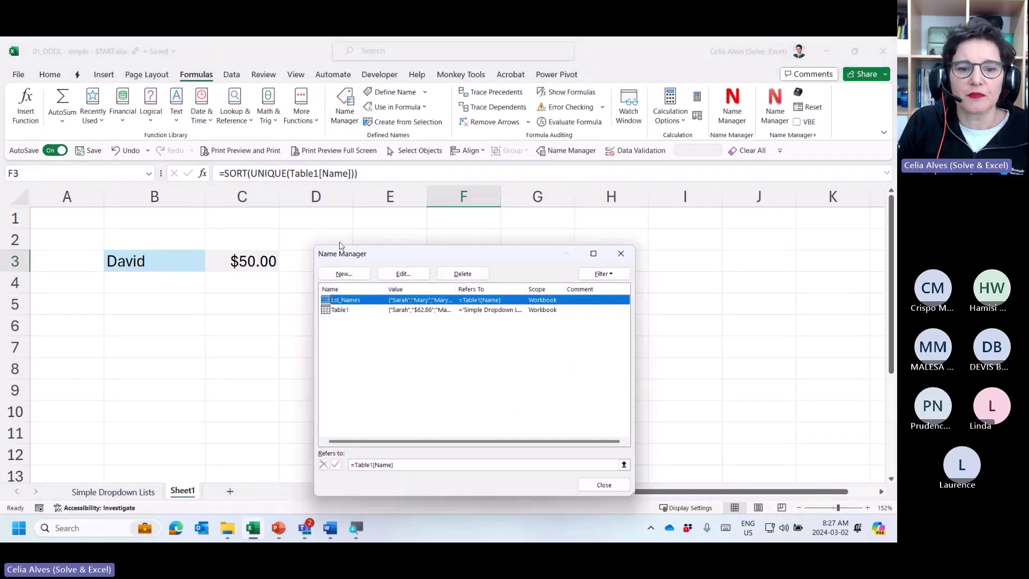
pyautogui.doubleClick(341, 303)
pyautogui.moveTo(438, 313); pyautogui.dragTo(286, 314)
pyautogui.moveTo(326, 411); pyautogui.dragTo(224, 408)
pyautogui.press('BackSpace')
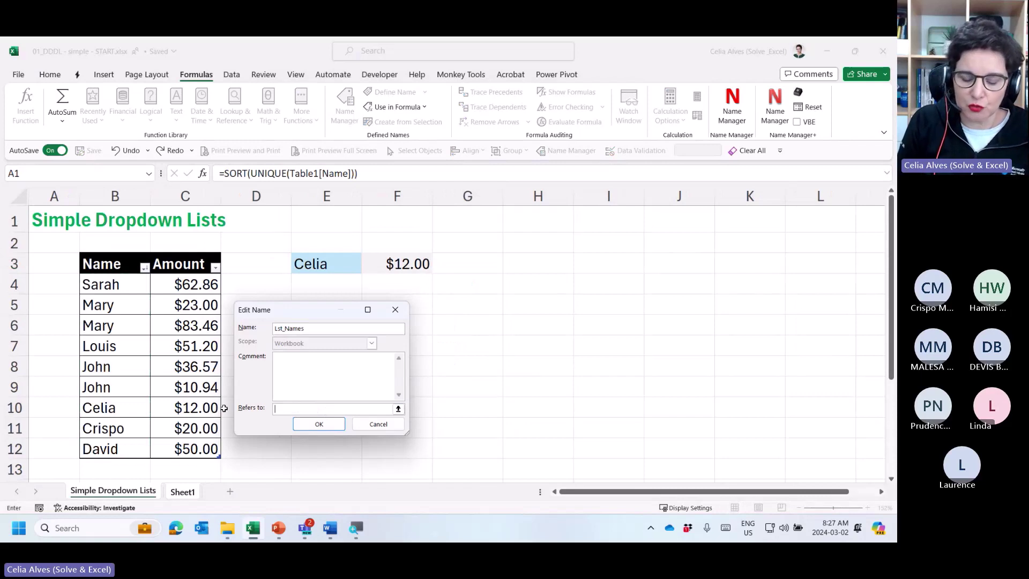
pyautogui.write('=')
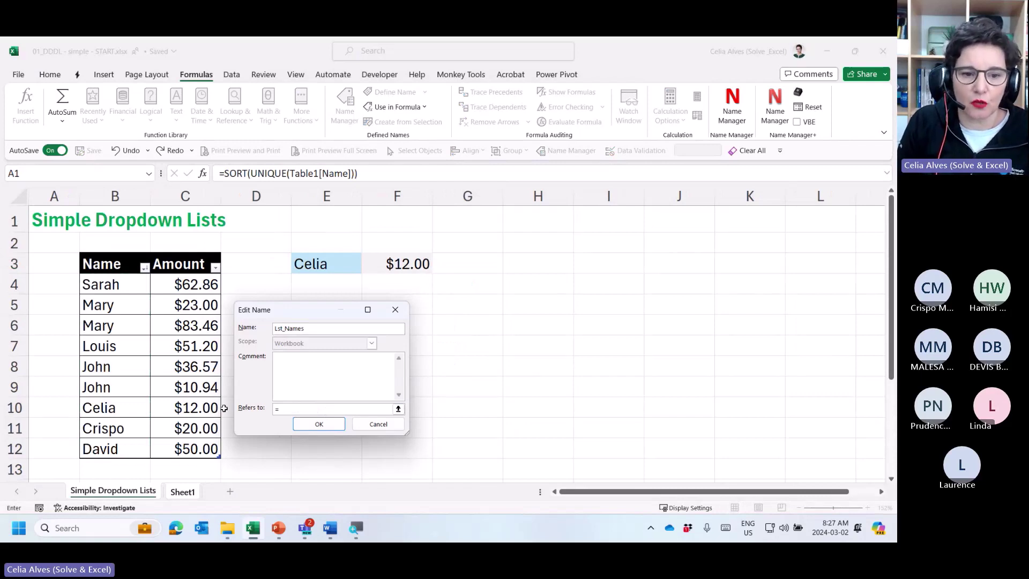
pyautogui.click(183, 492)
pyautogui.click(470, 262)
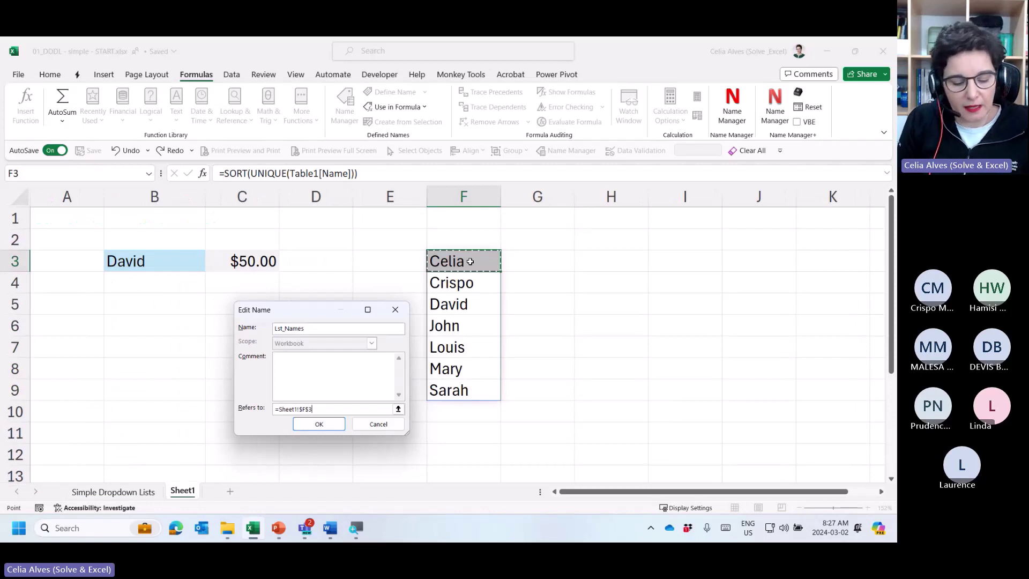
pyautogui.write('#')
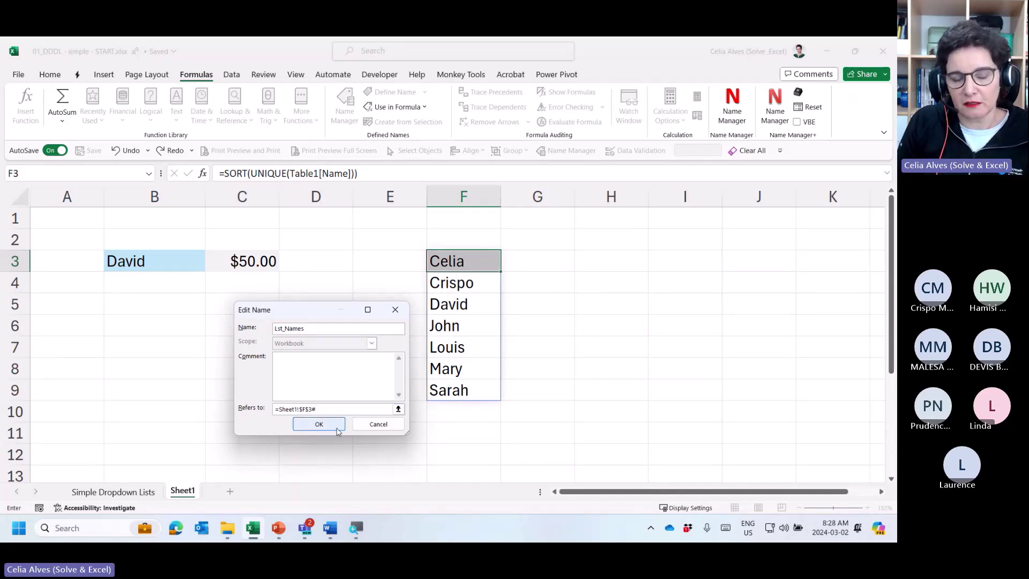
pyautogui.click(319, 425)
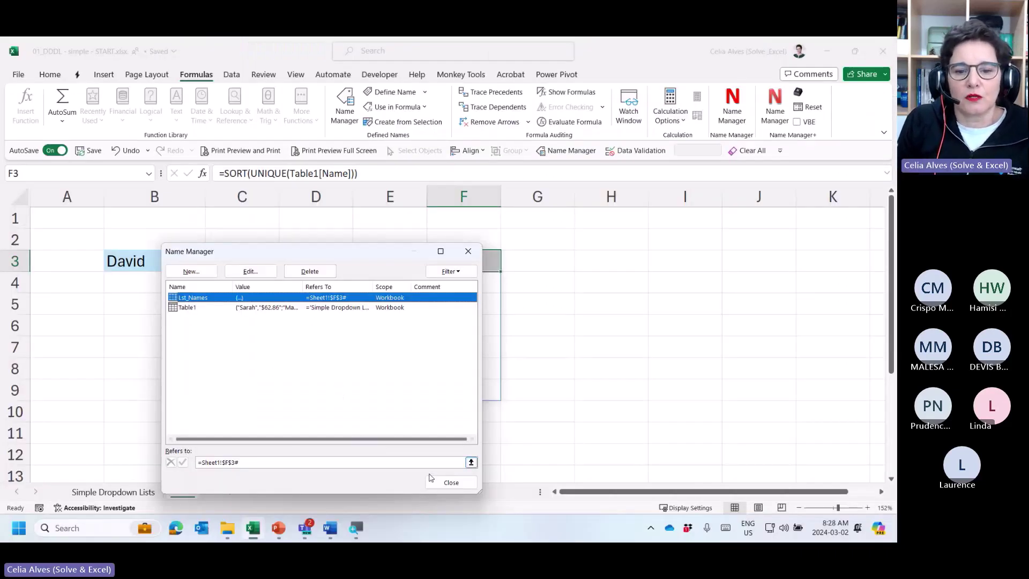
pyautogui.click(434, 480)
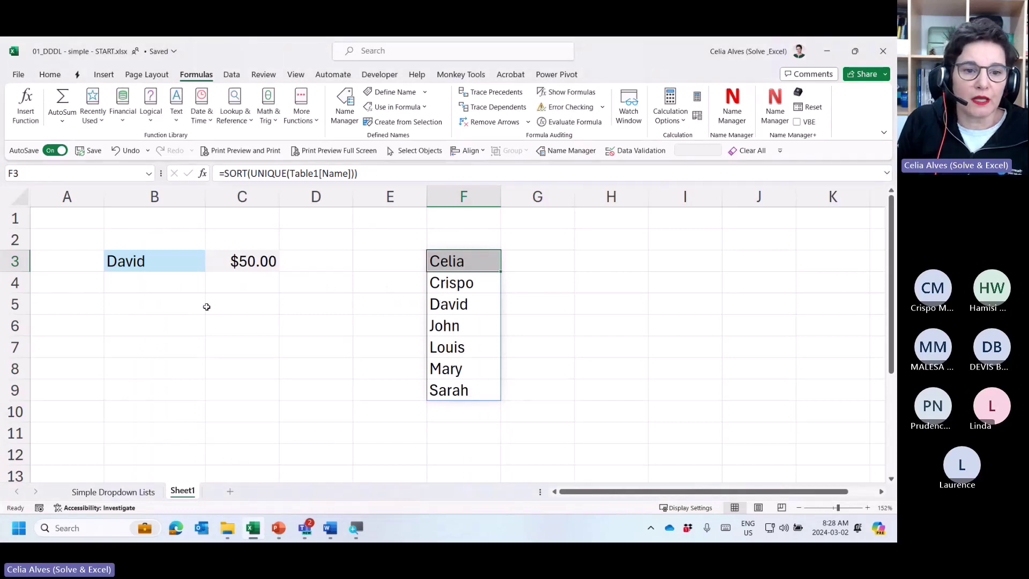
# Examine the data validation source of B3 and the formula in F3 that feeds its list.
pyautogui.click(160, 263)
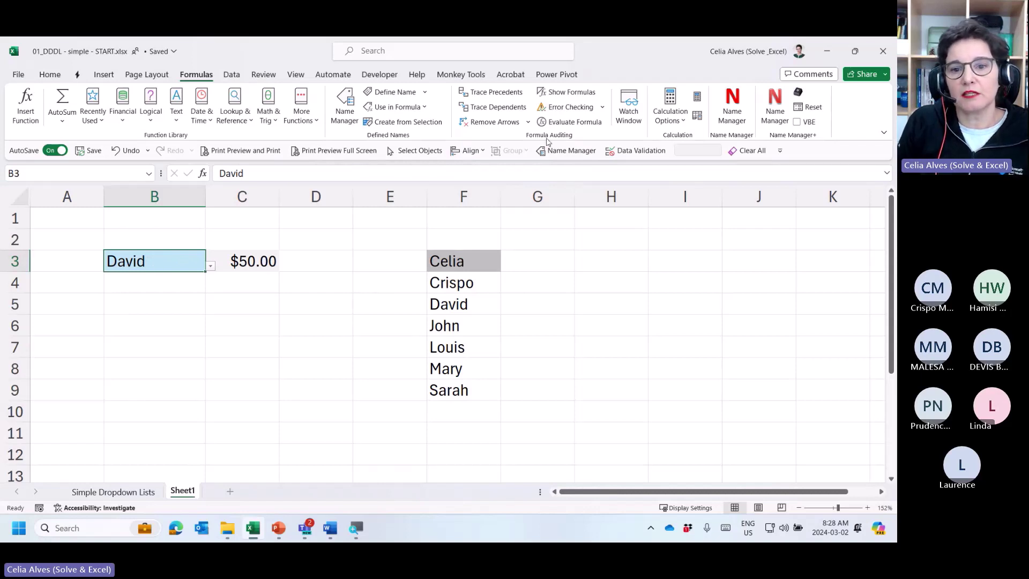
pyautogui.click(631, 150)
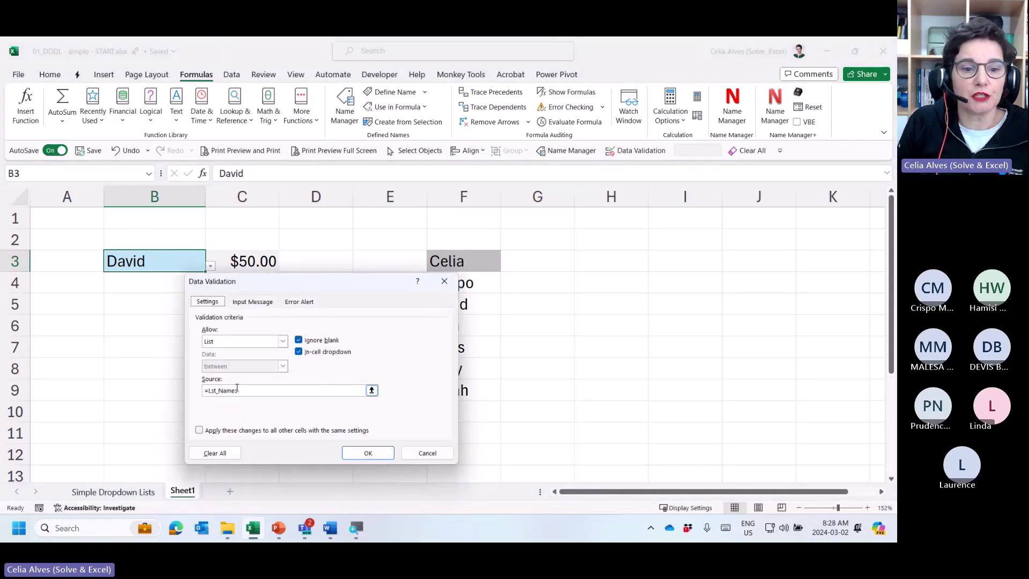
pyautogui.click(424, 456)
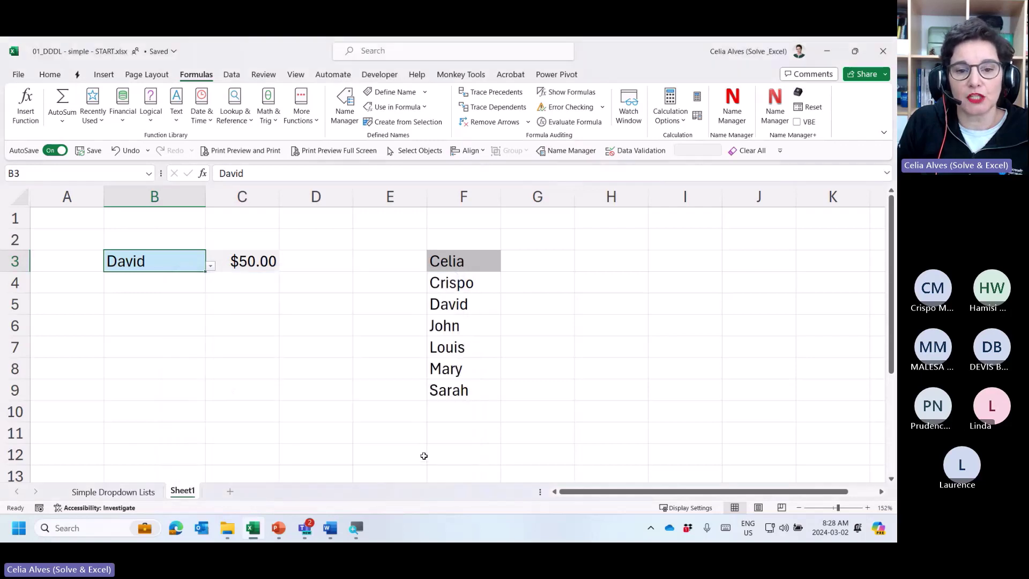
pyautogui.click(461, 265)
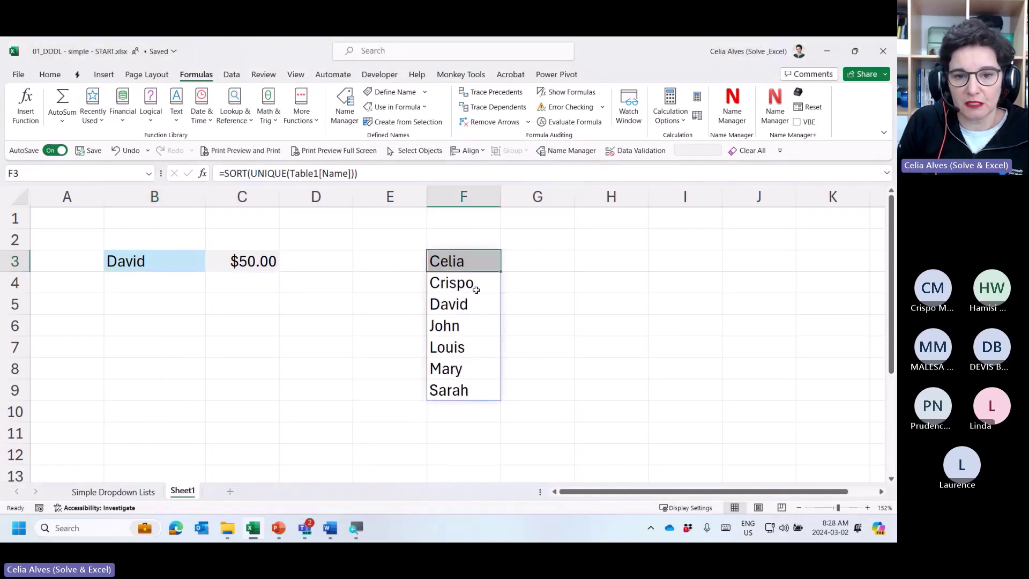
# Review the sorted names offered by B3's dropdown list and choose the fifth name.
pyautogui.click(203, 266)
pyautogui.click(210, 267)
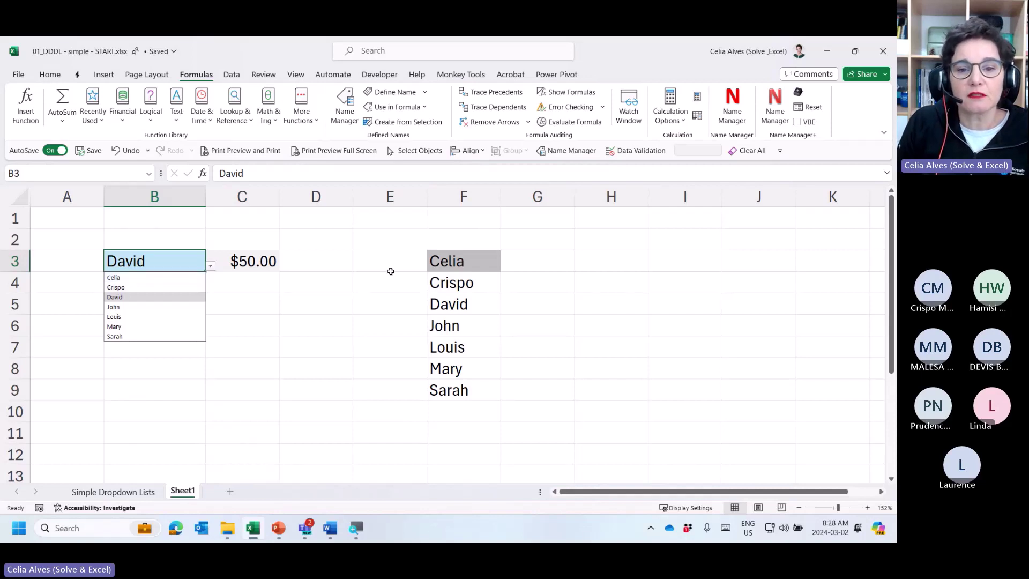
pyautogui.click(173, 261)
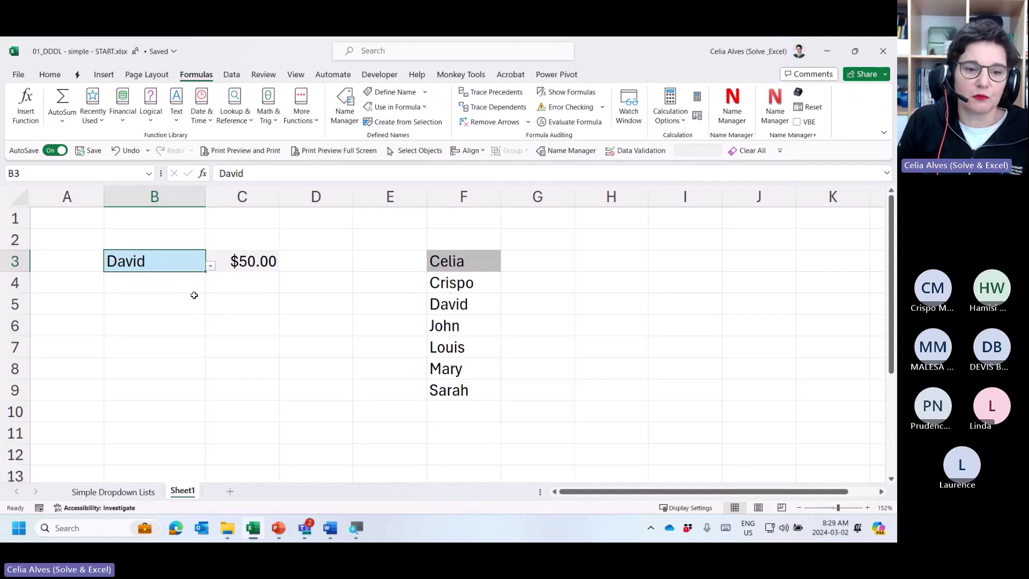
pyautogui.click(211, 268)
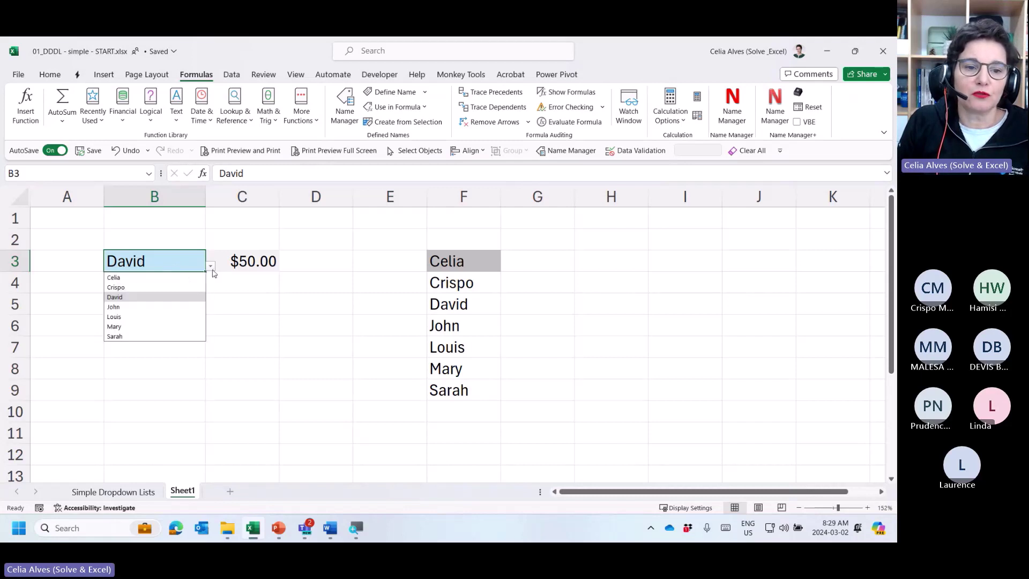
pyautogui.click(158, 316)
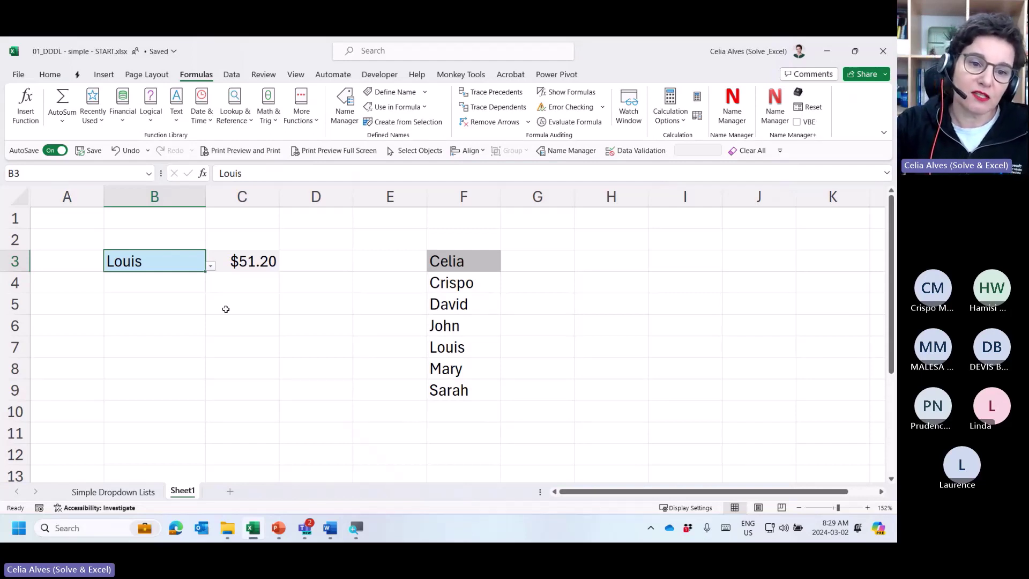
# Preview the array returned by SORT(UNIQUE(Table1[Name])) in F3's formula, leaving the formula as it is.
pyautogui.click(450, 262)
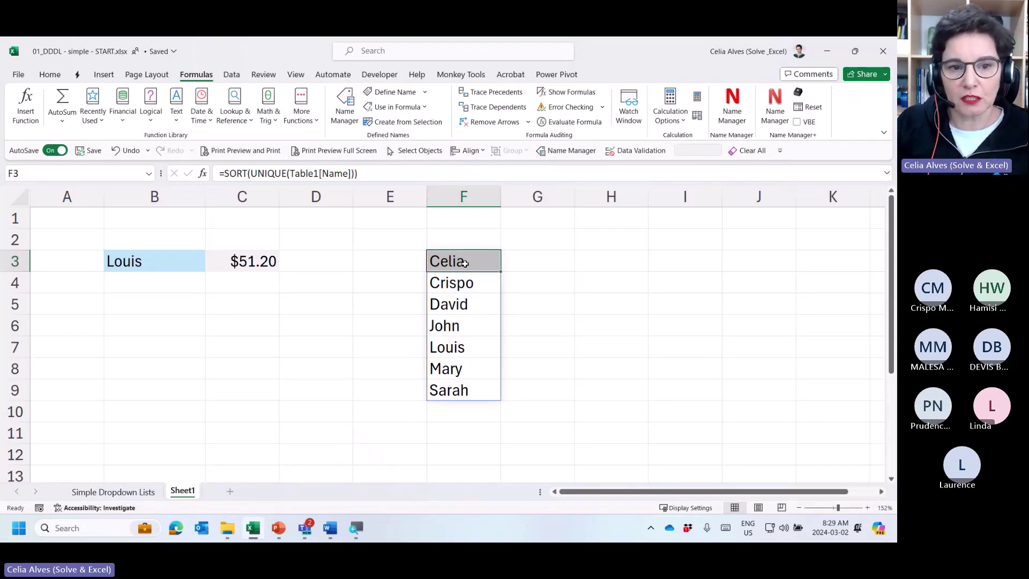
pyautogui.moveTo(224, 174); pyautogui.dragTo(379, 162)
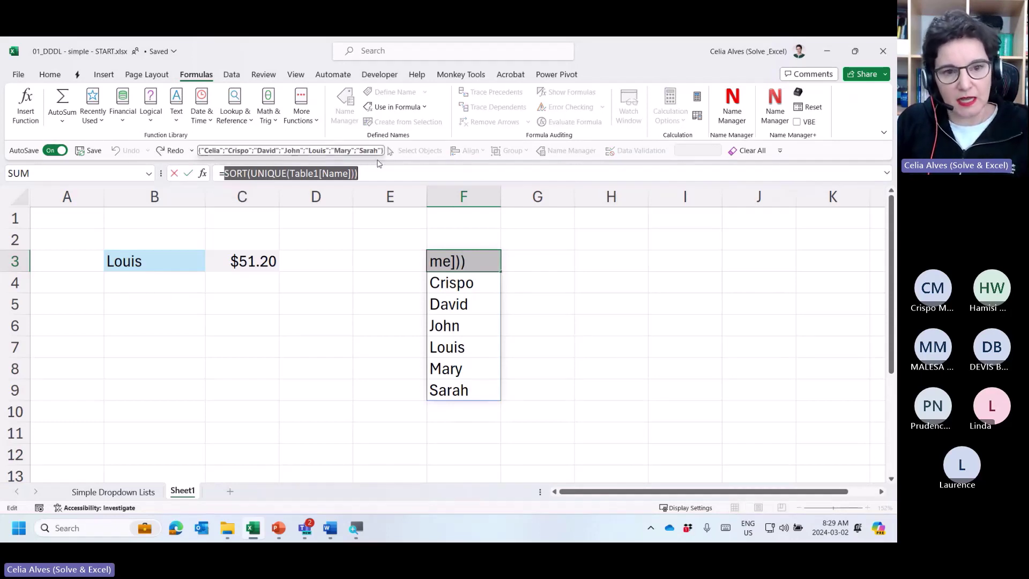
pyautogui.press('Escape')
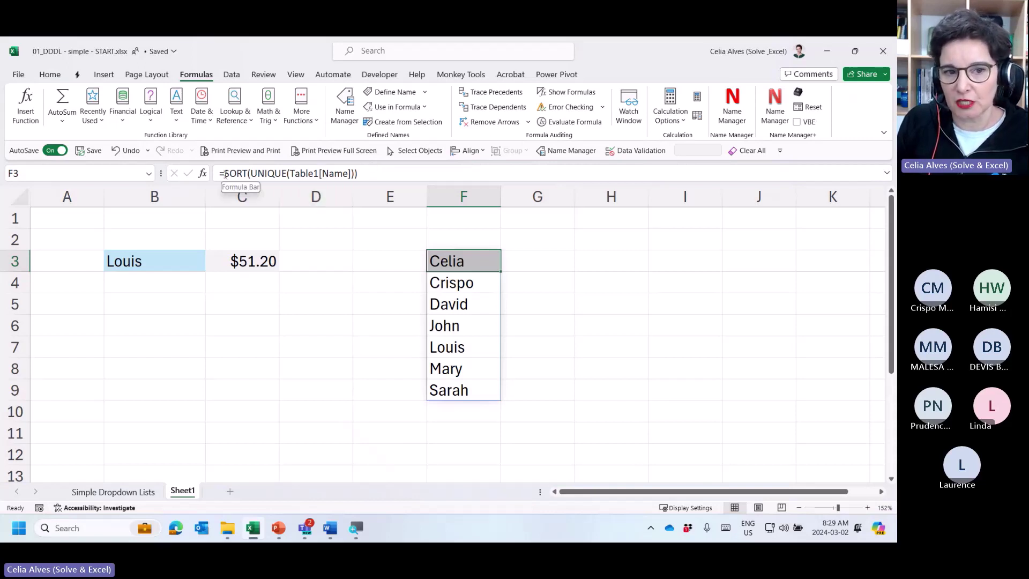
pyautogui.moveTo(225, 173); pyautogui.dragTo(409, 169)
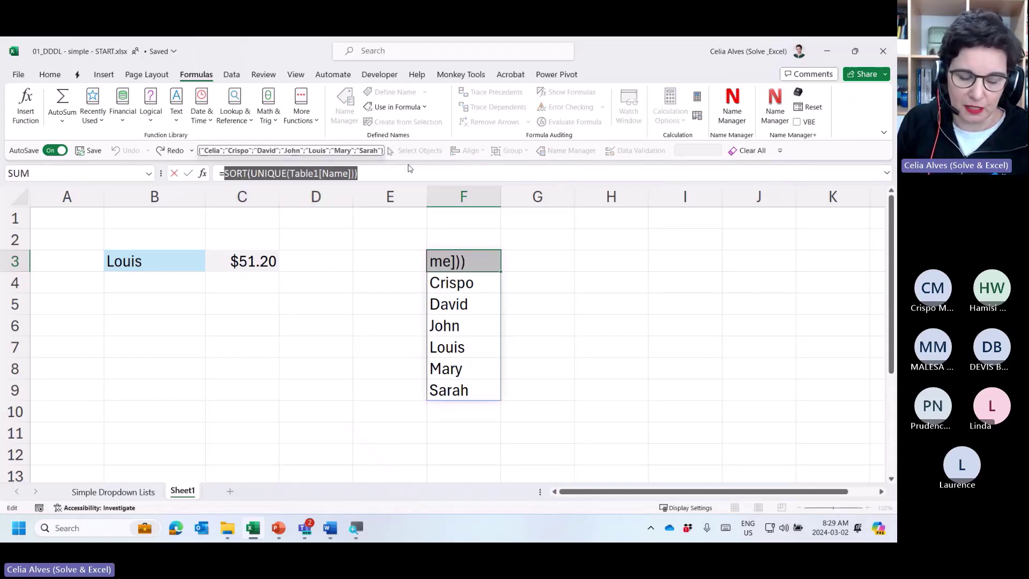
pyautogui.press('Escape')
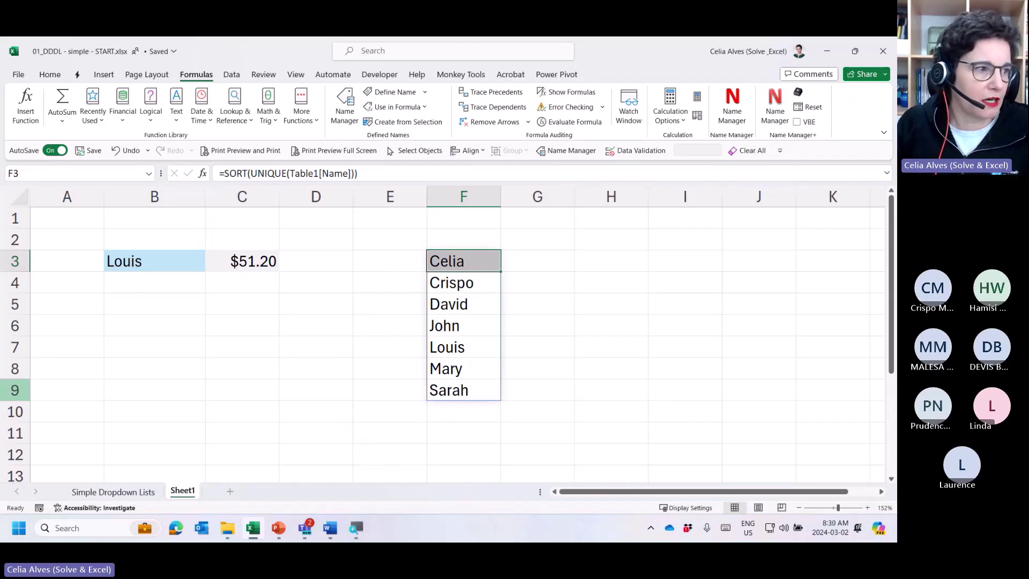
# Switch to the workbook 02_DDDL - two levels - DEMO.xlsx and maximize its window.
pyautogui.hotkey('alt', 'Tab')
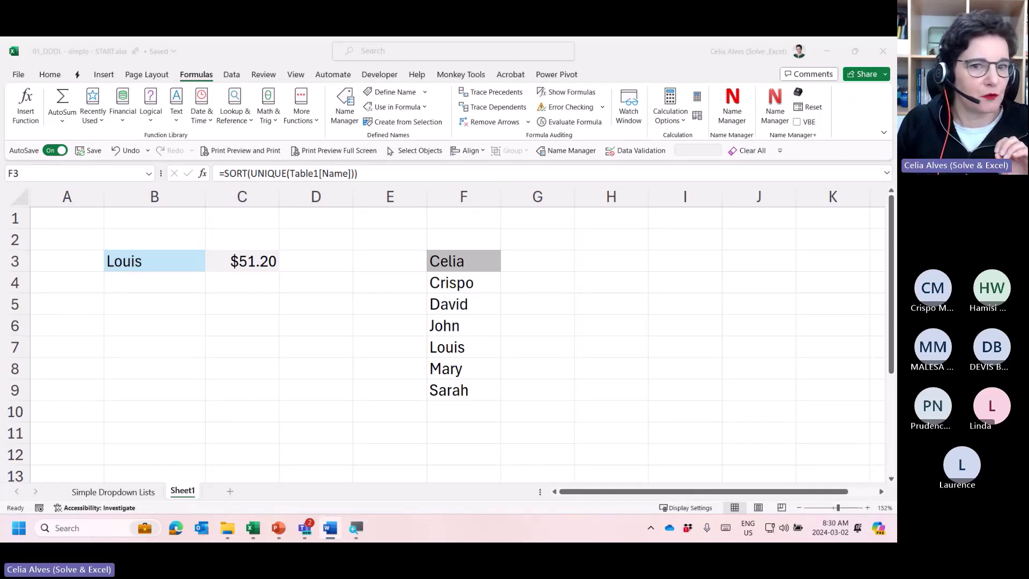
pyautogui.hotkey('alt', 'Tab')
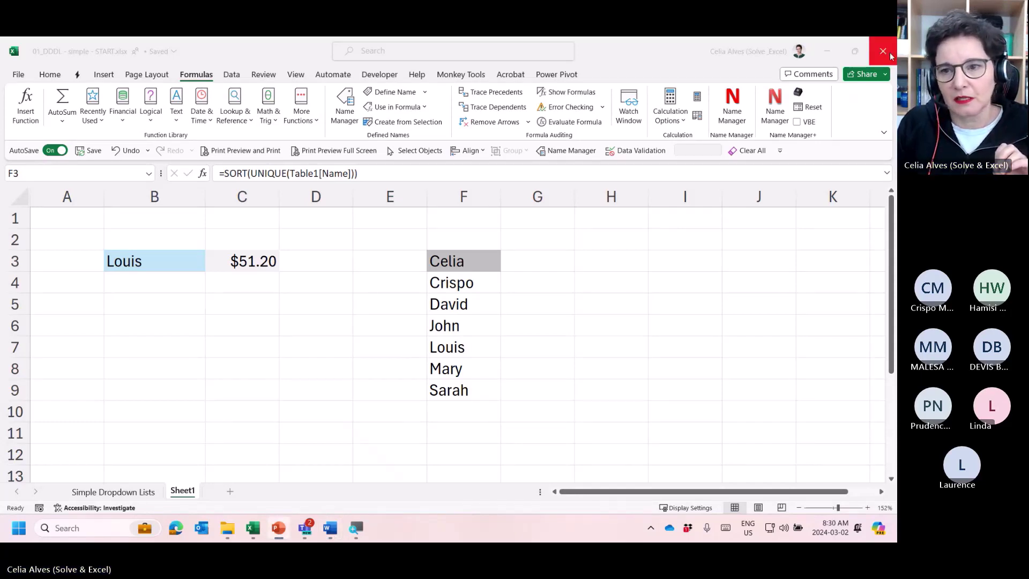
pyautogui.hotkey('alt', 'Tab')
pyautogui.press('super+d')
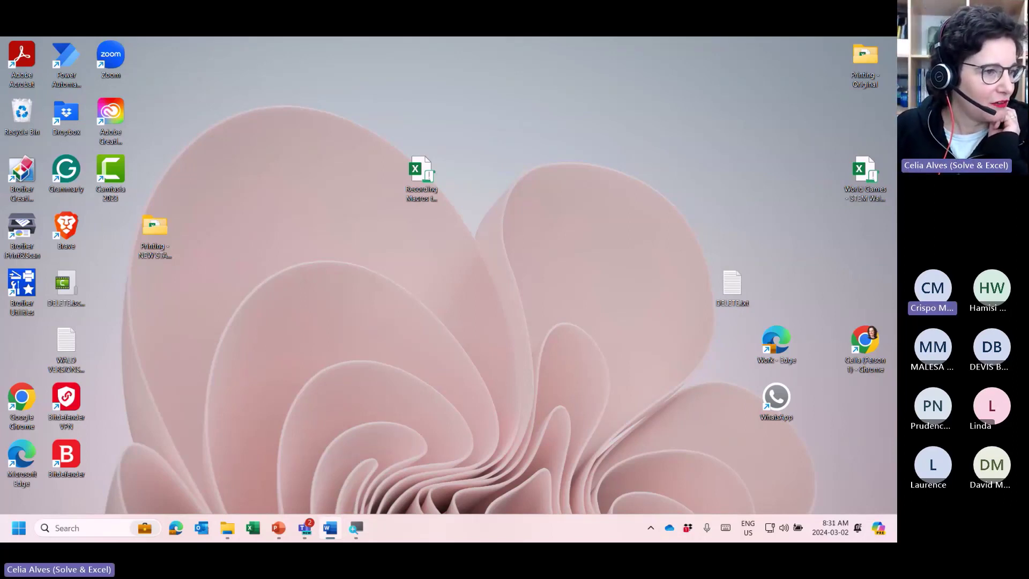
pyautogui.hotkey('alt', 'Tab')
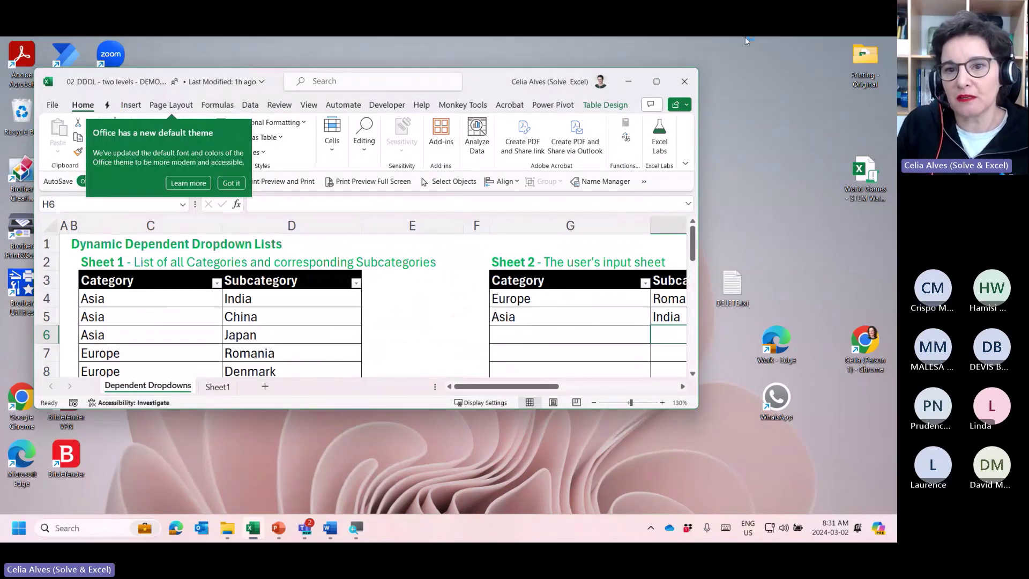
pyautogui.click(655, 83)
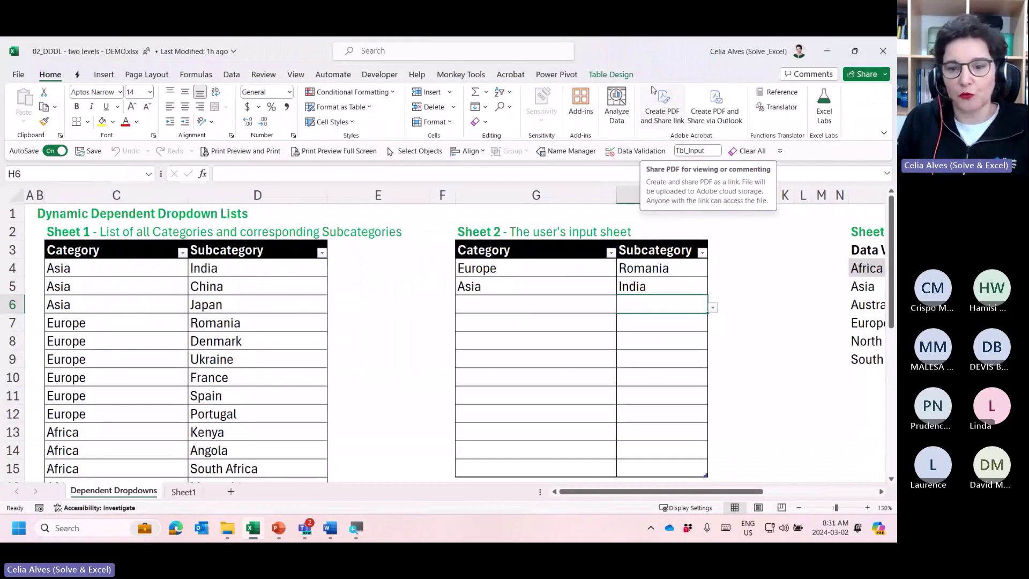
# Set the Dependent Dropdowns sheet's zoom to 80% to fit the category list, input table and helper section.
pyautogui.click(800, 507)
pyautogui.click(799, 507)
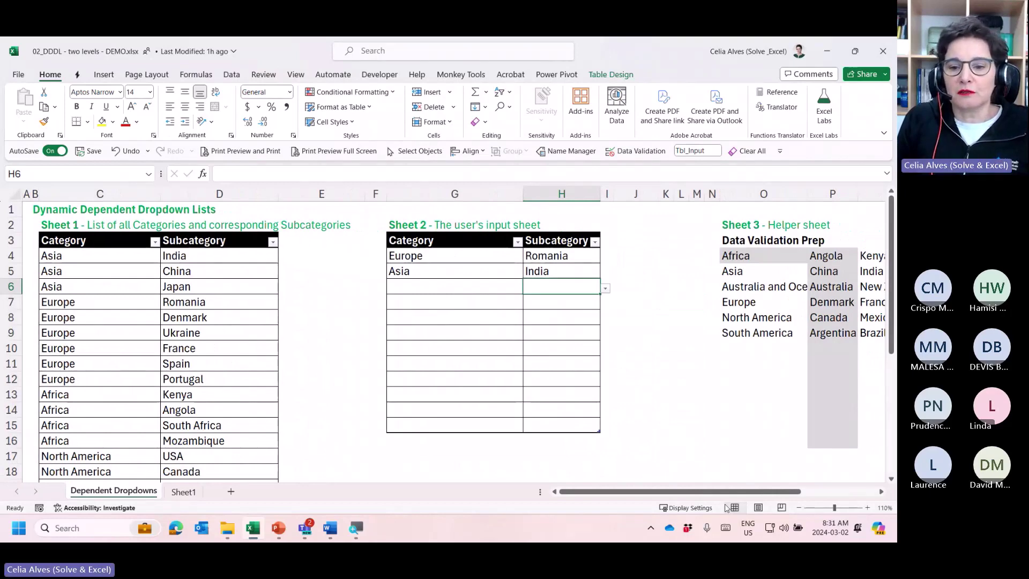
pyautogui.click(799, 508)
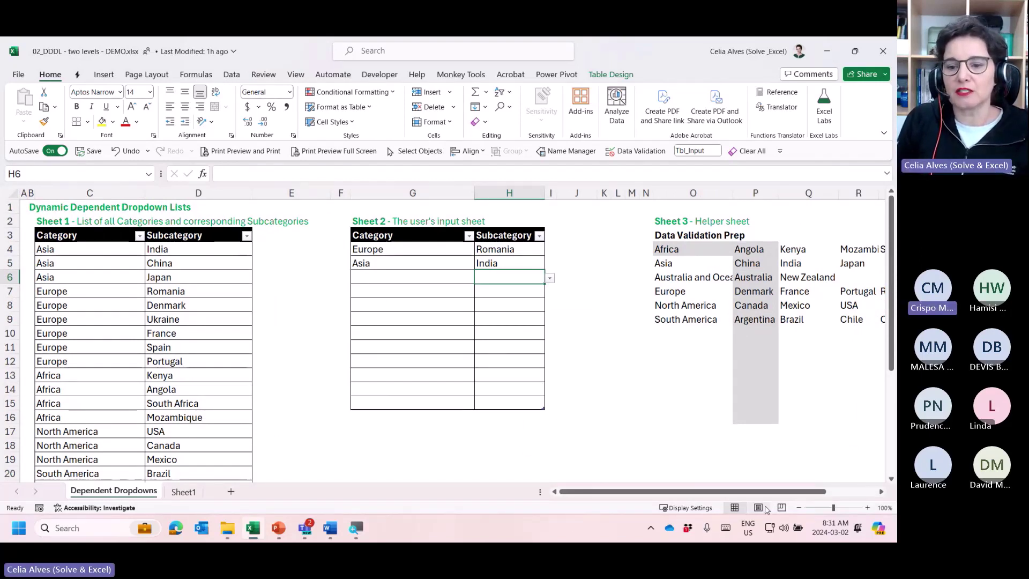
pyautogui.click(801, 507)
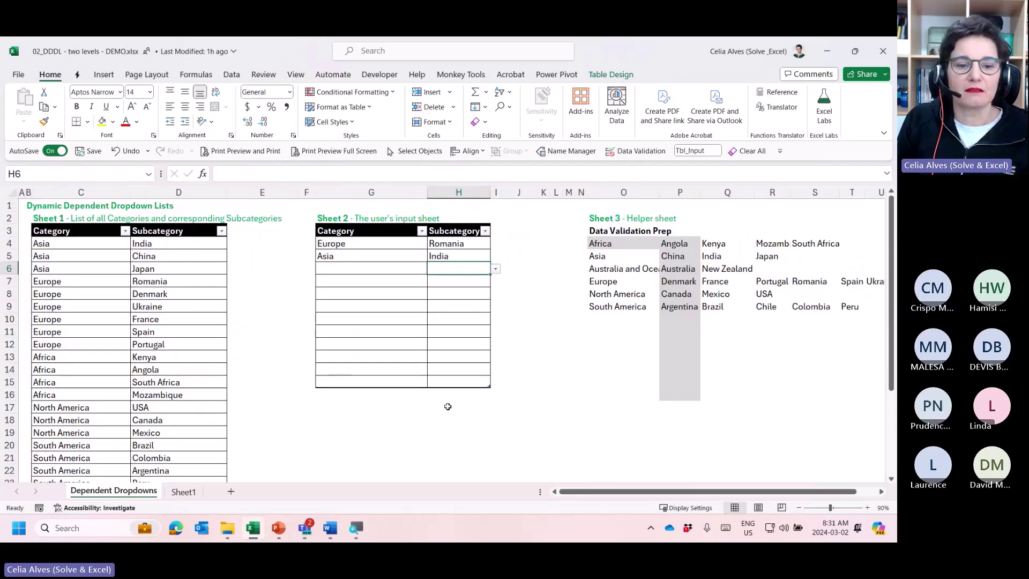
pyautogui.scroll(-2, 429, 406)
pyautogui.scroll(1, 429, 406)
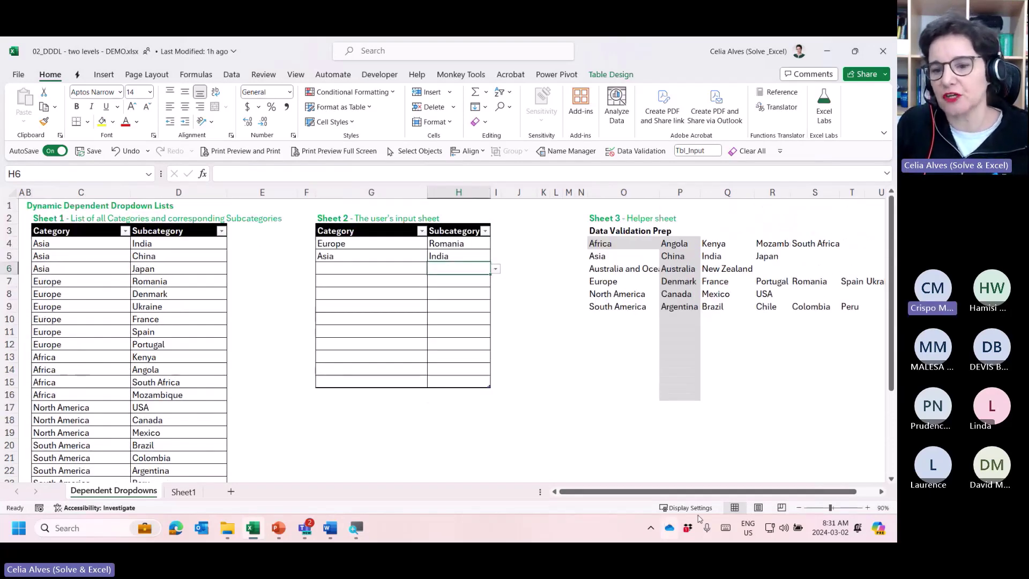
pyautogui.click(800, 508)
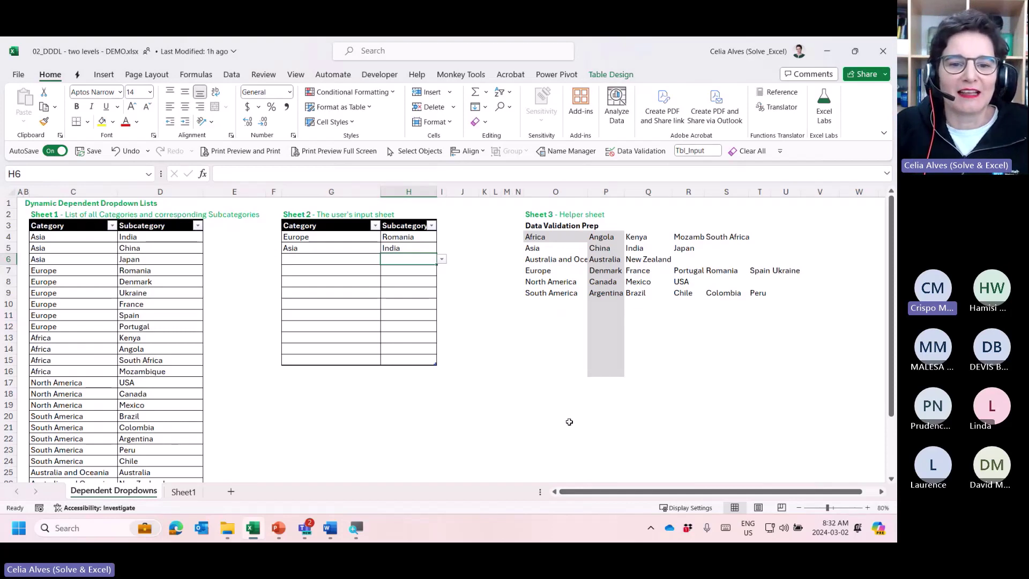
pyautogui.click(504, 417)
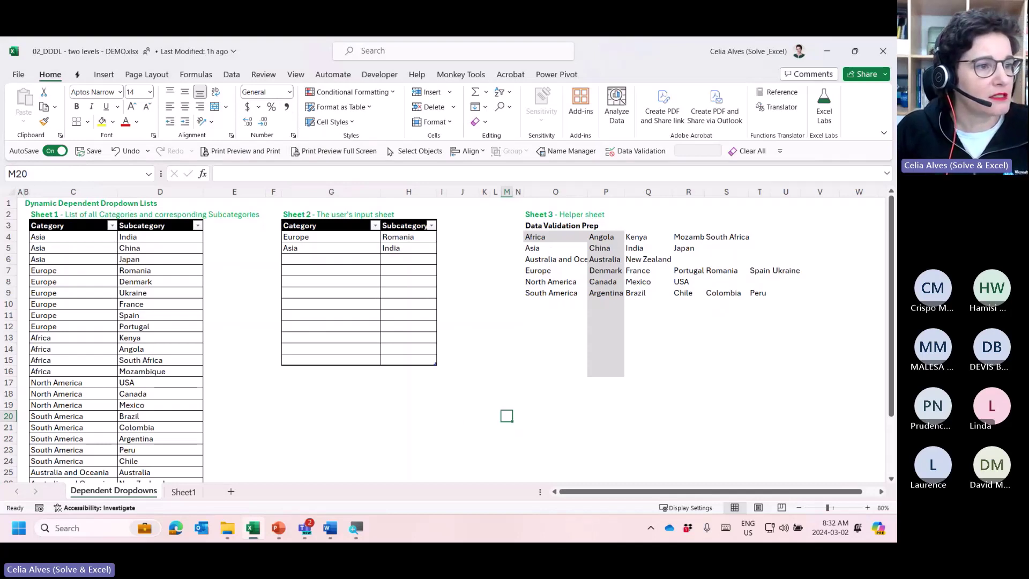
# Examine the table of all category and subcategory combinations and the user's input table on the Dependent Dropdowns sheet.
pyautogui.hotkey('alt', 'Tab')
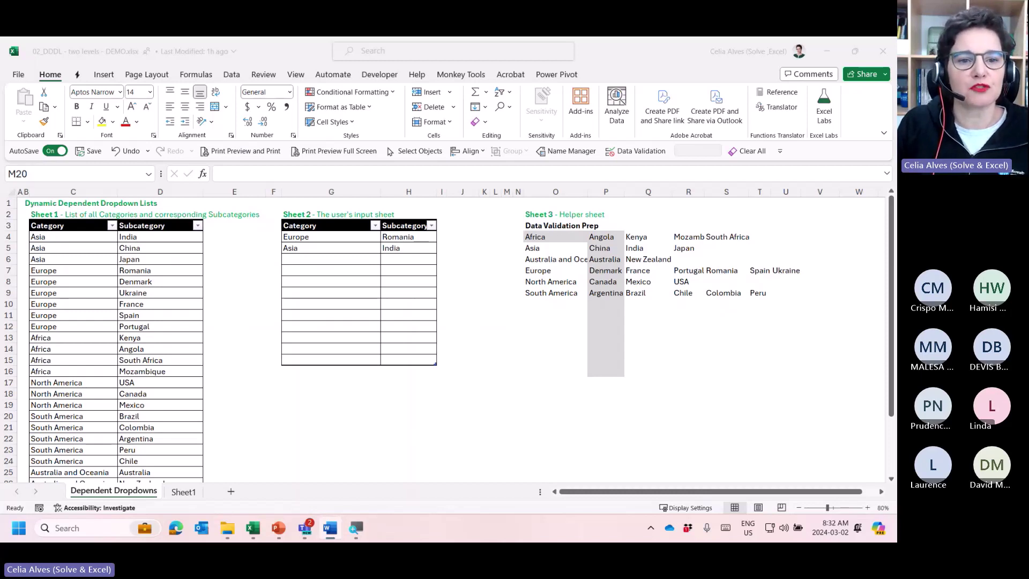
pyautogui.click(234, 191)
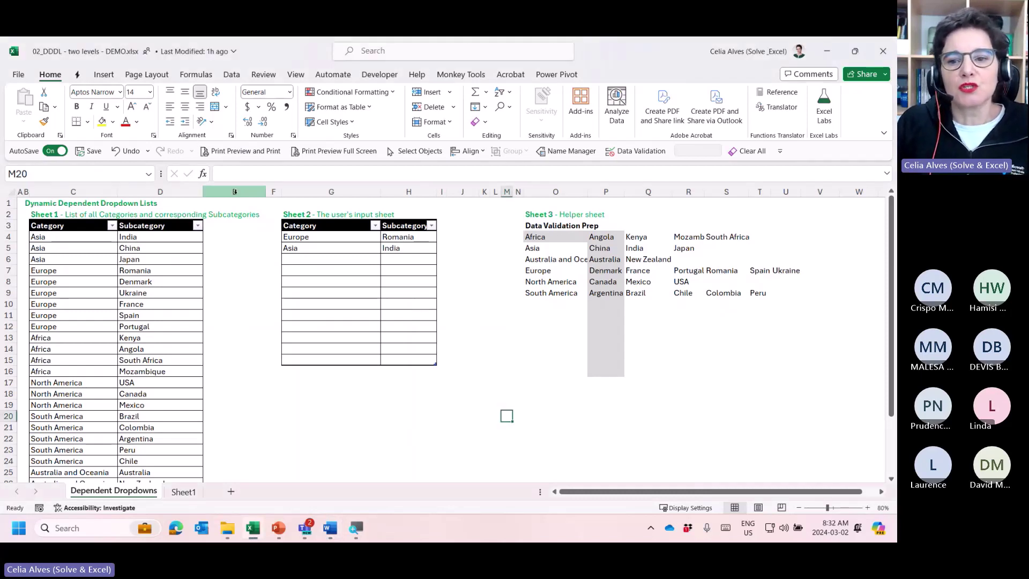
pyautogui.click(168, 270)
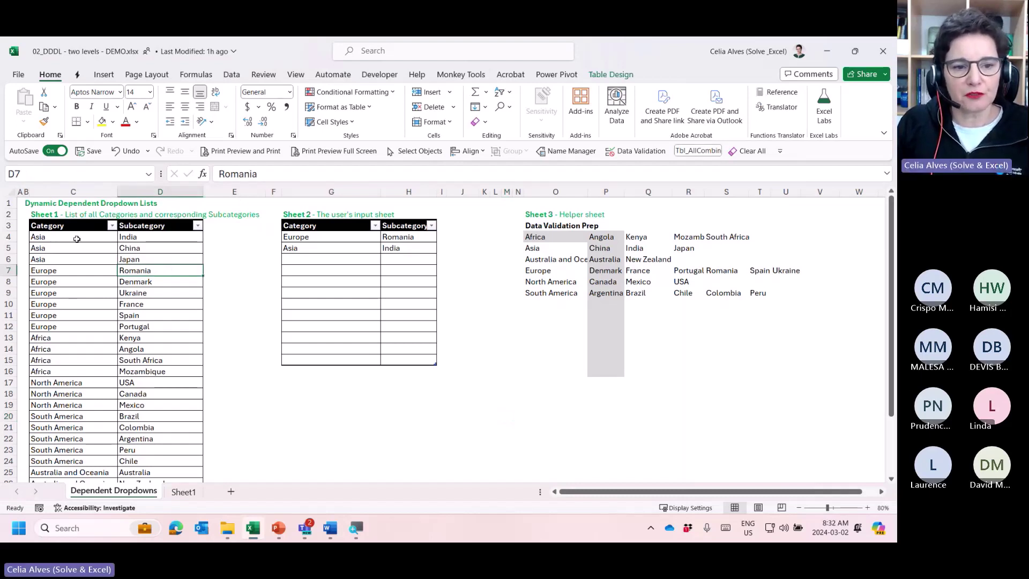
pyautogui.moveTo(80, 241); pyautogui.dragTo(182, 395)
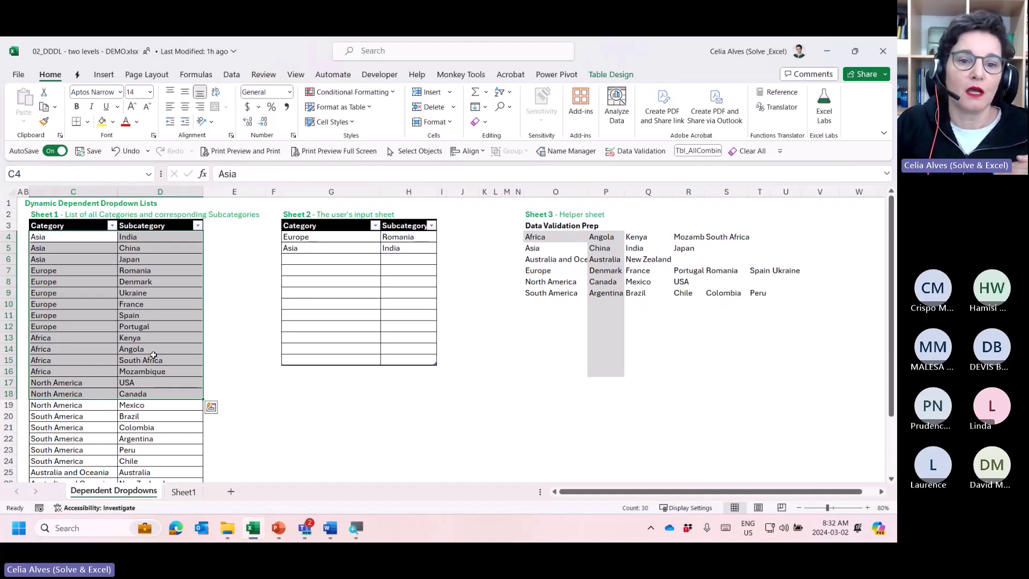
pyautogui.click(190, 259)
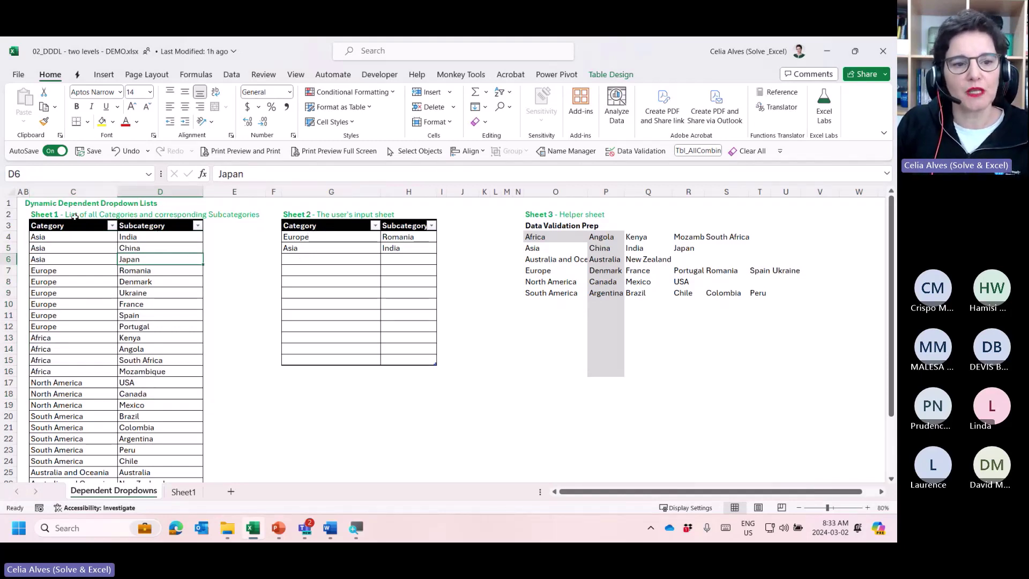
pyautogui.moveTo(71, 236); pyautogui.dragTo(151, 427)
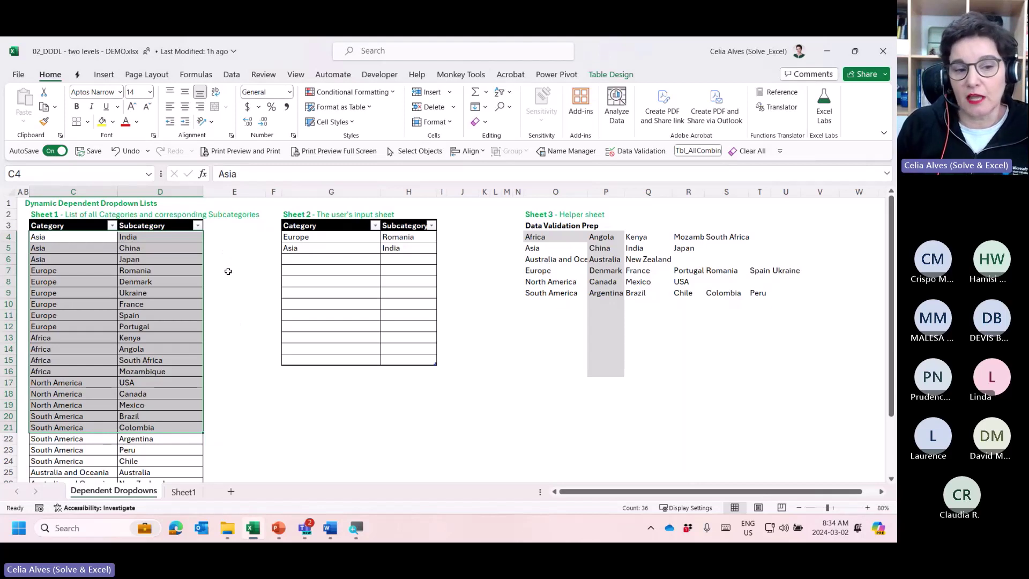
pyautogui.click(162, 295)
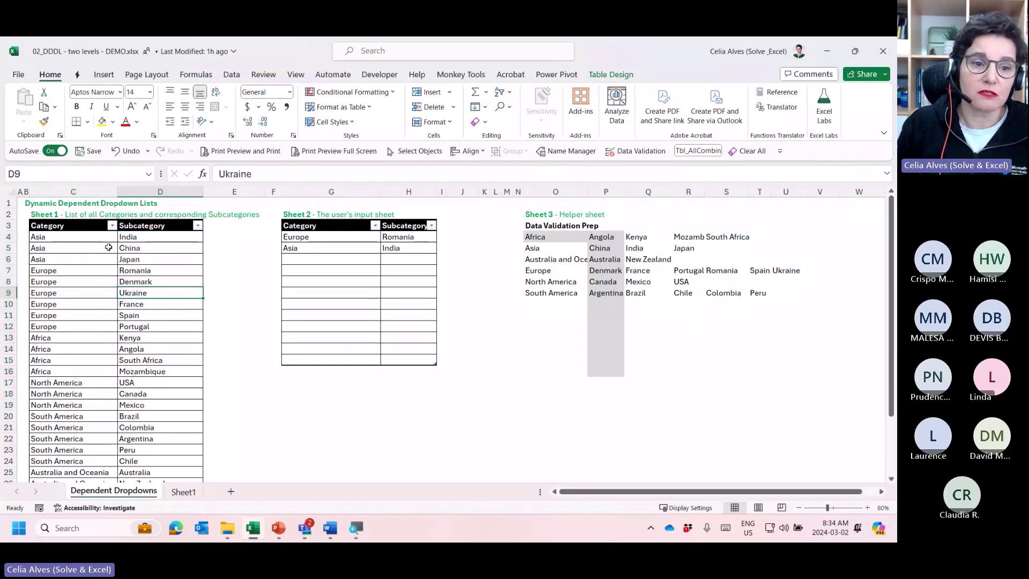
pyautogui.click(100, 241)
pyautogui.moveTo(100, 244); pyautogui.dragTo(163, 459)
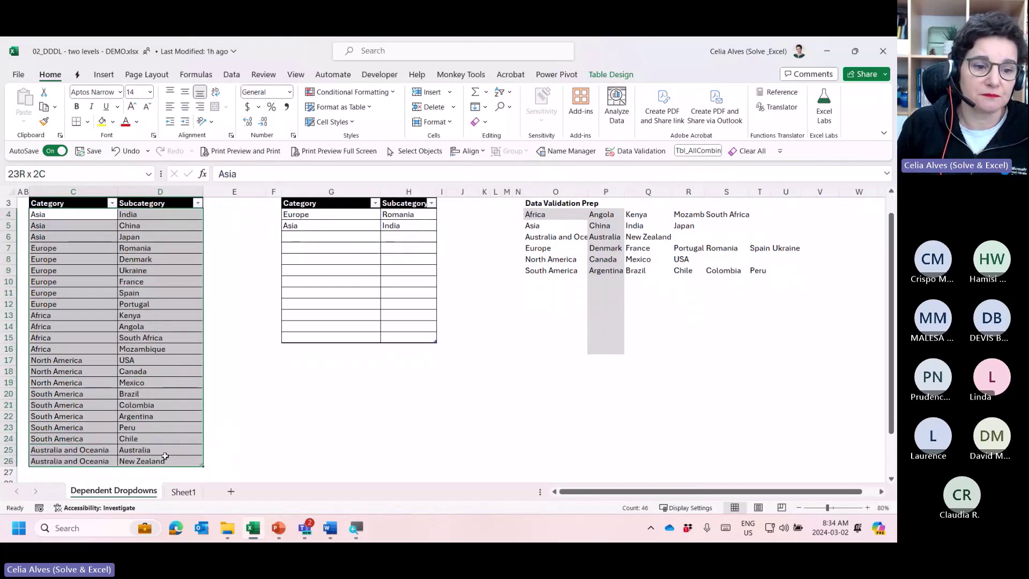
pyautogui.scroll(1, 123, 321)
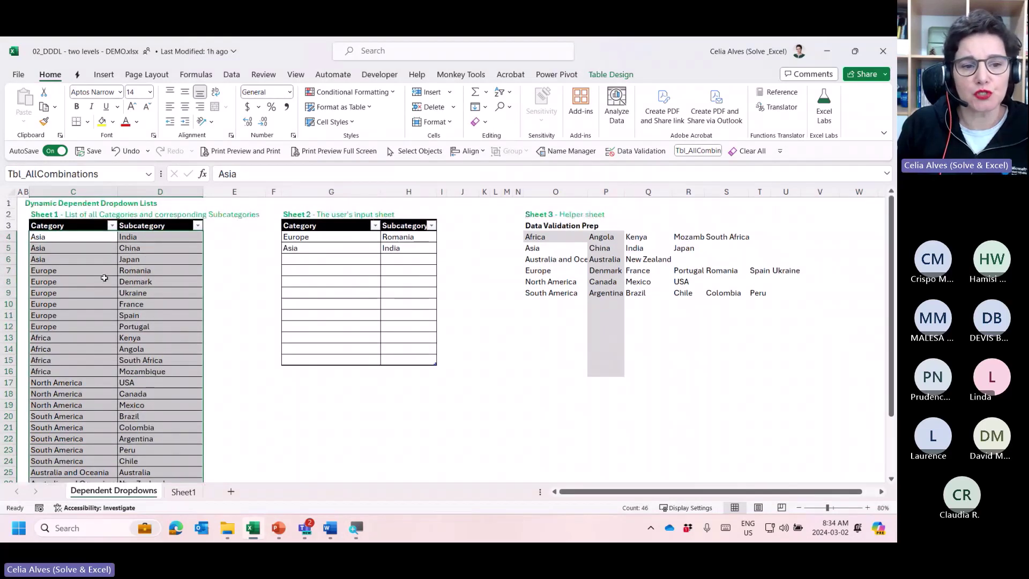
pyautogui.click(105, 278)
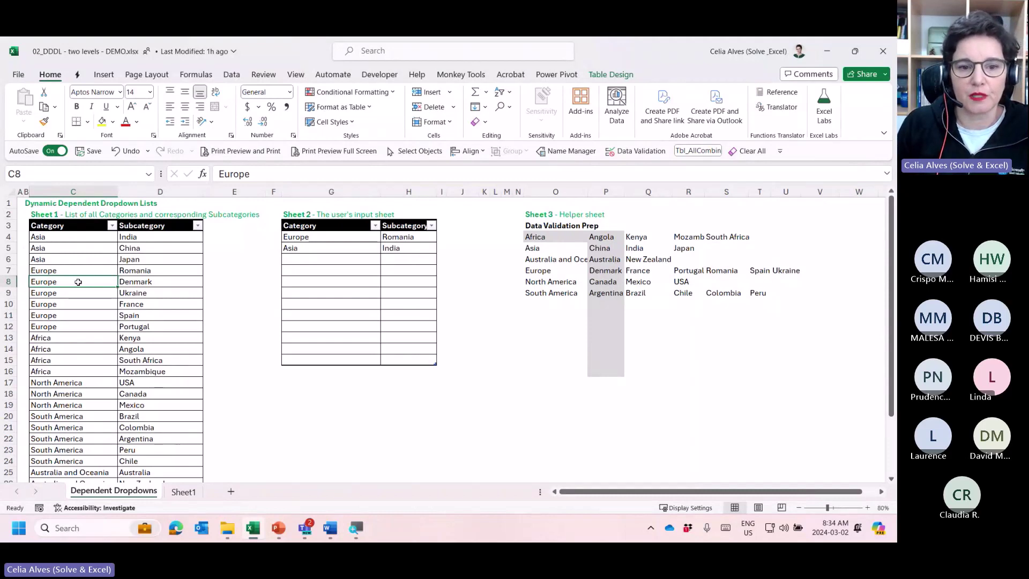
pyautogui.moveTo(318, 238); pyautogui.dragTo(403, 357)
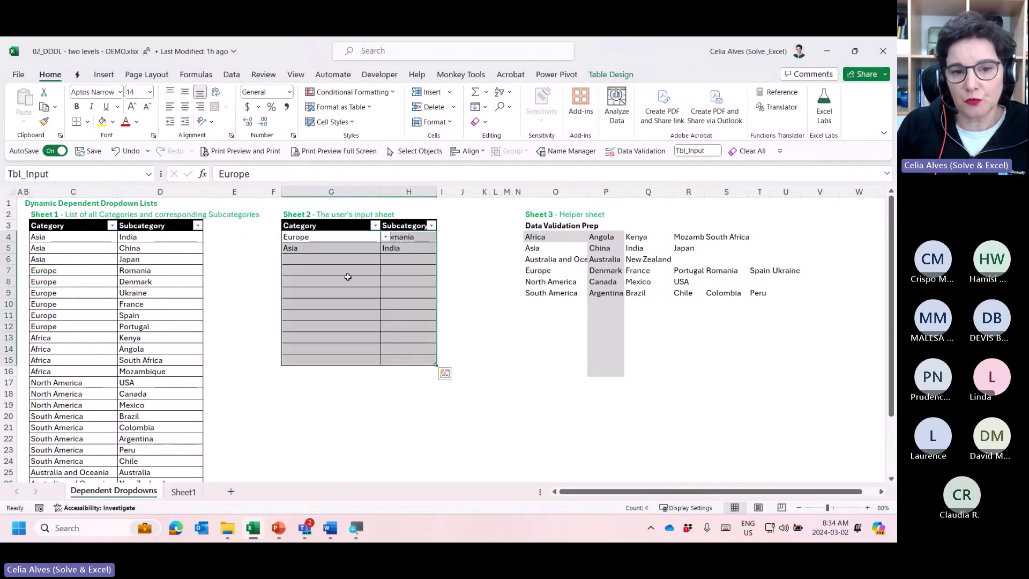
# Fill row 6 of the user's input table with category Europe and subcategory Romania, checking Europe's entries in the combinations table.
pyautogui.click(336, 260)
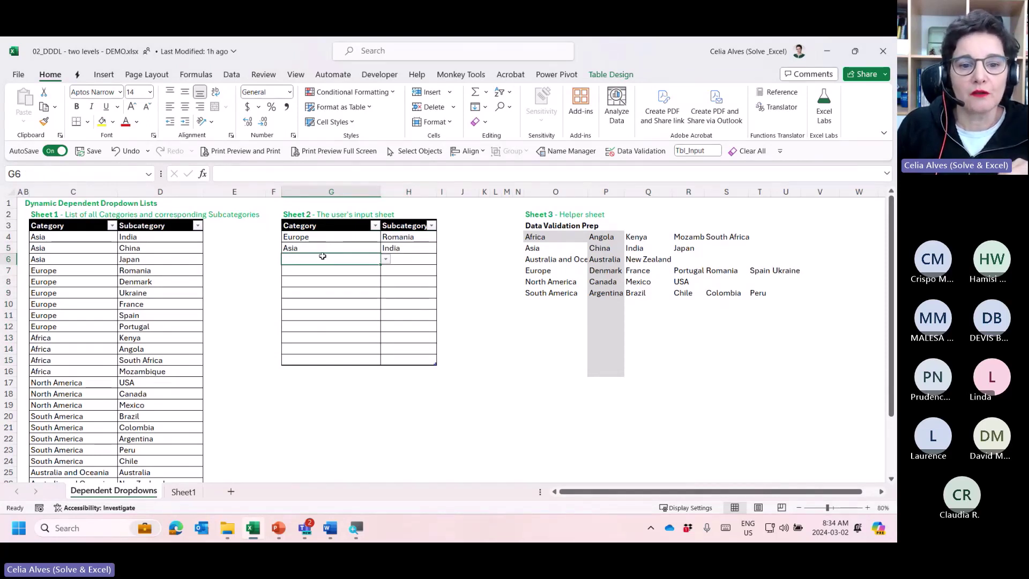
pyautogui.click(387, 260)
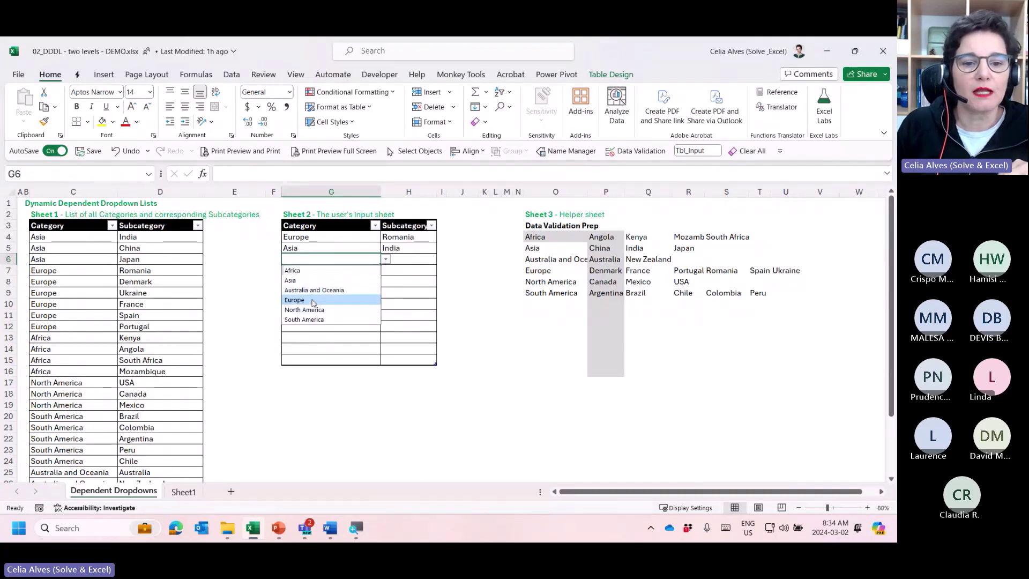
pyautogui.click(316, 299)
pyautogui.click(401, 261)
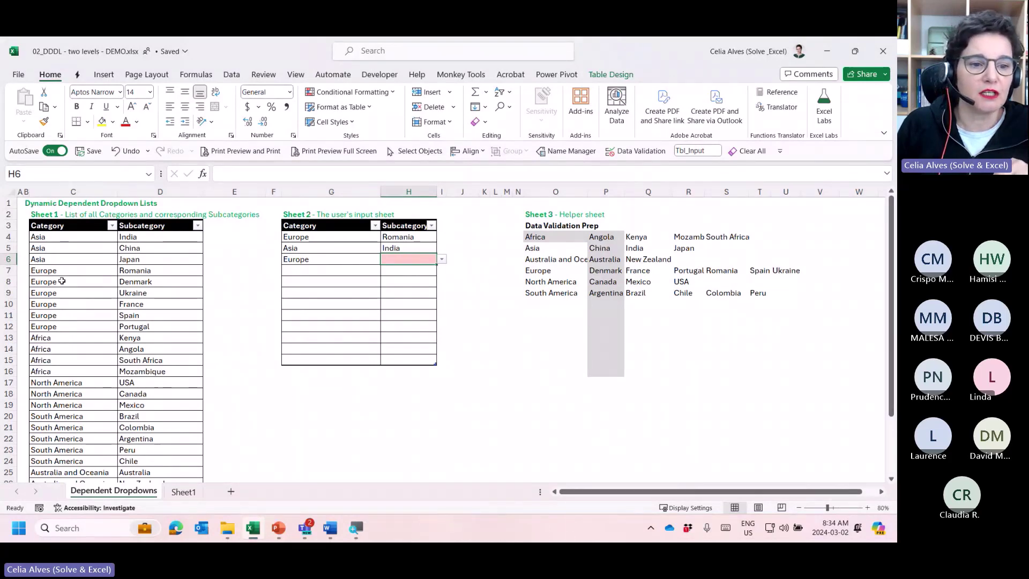
pyautogui.moveTo(62, 281); pyautogui.dragTo(151, 326)
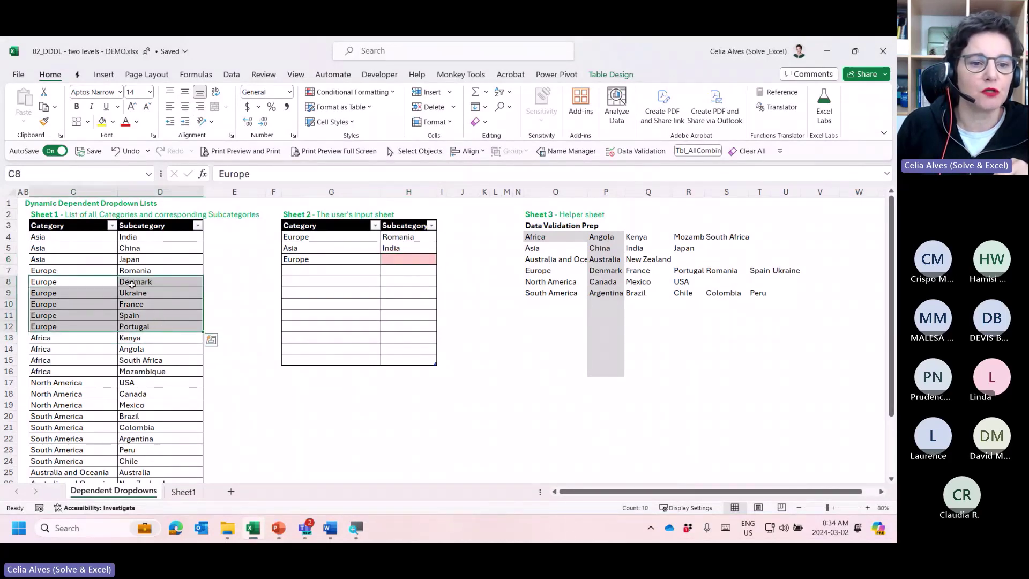
pyautogui.moveTo(132, 281); pyautogui.dragTo(135, 327)
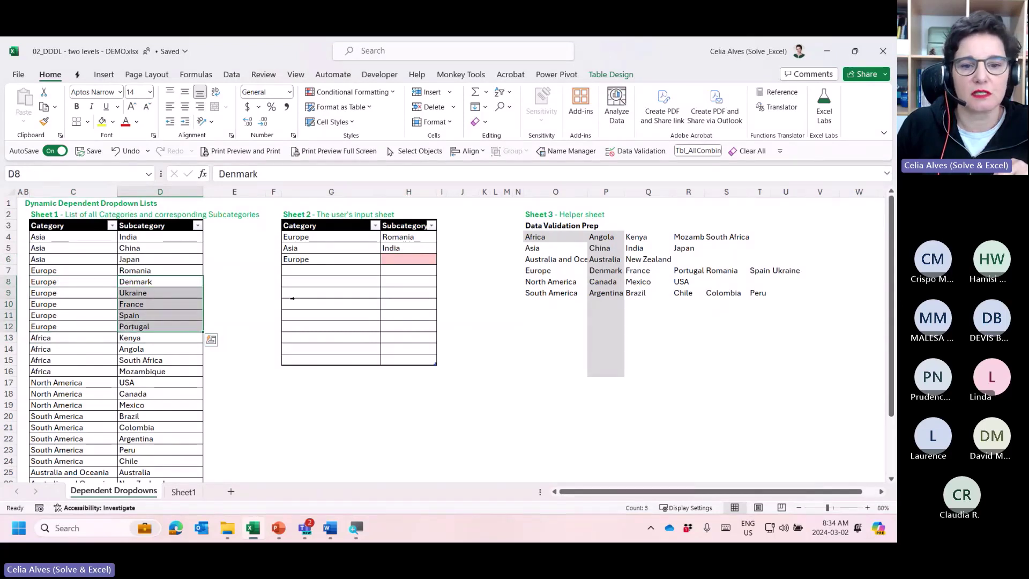
pyautogui.click(433, 259)
pyautogui.click(442, 259)
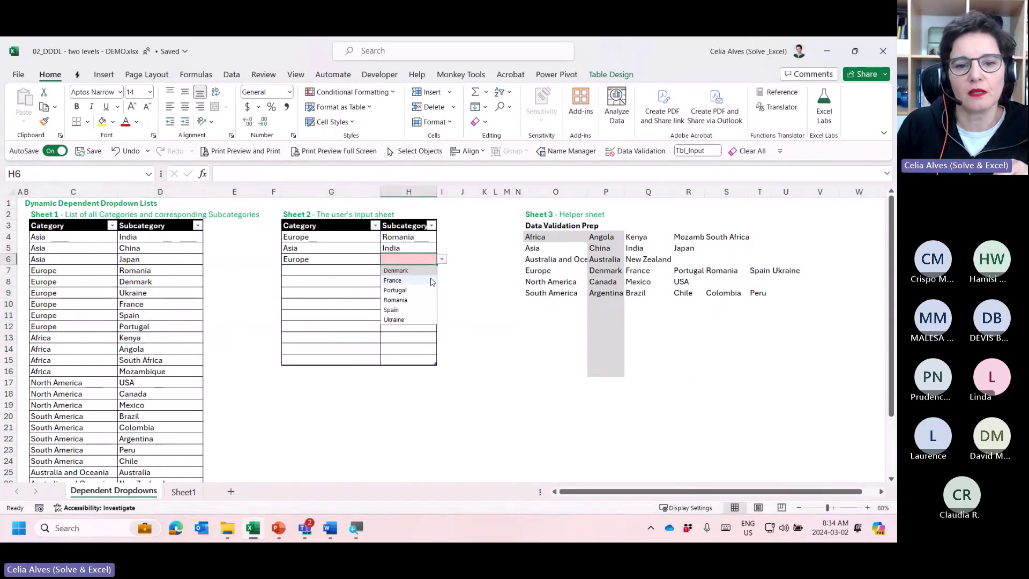
pyautogui.click(406, 300)
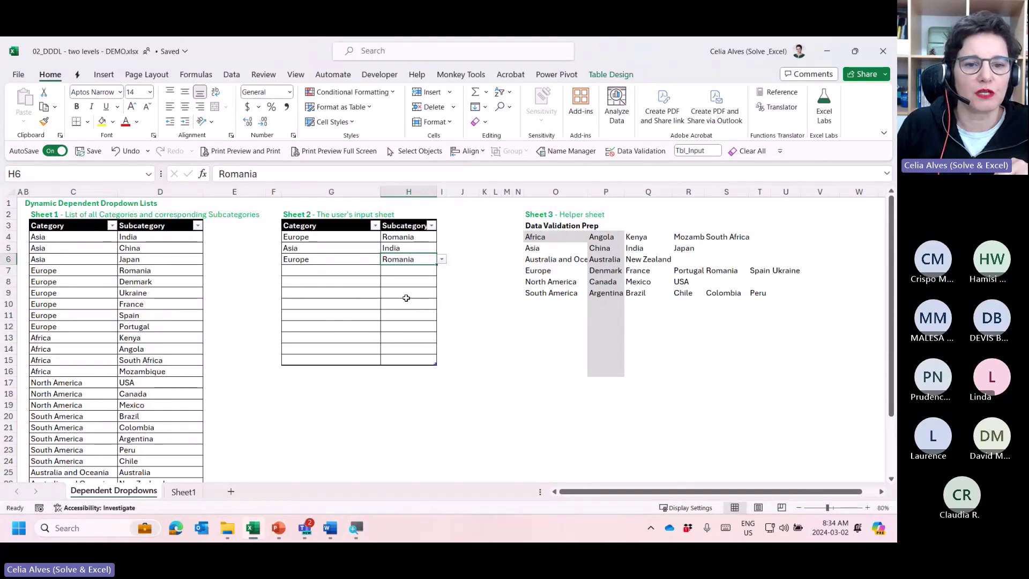
# Fill row 7 of the input table with category Africa and subcategory Mozambique, checking Africa's entries in the combinations table.
pyautogui.click(339, 272)
pyautogui.click(385, 270)
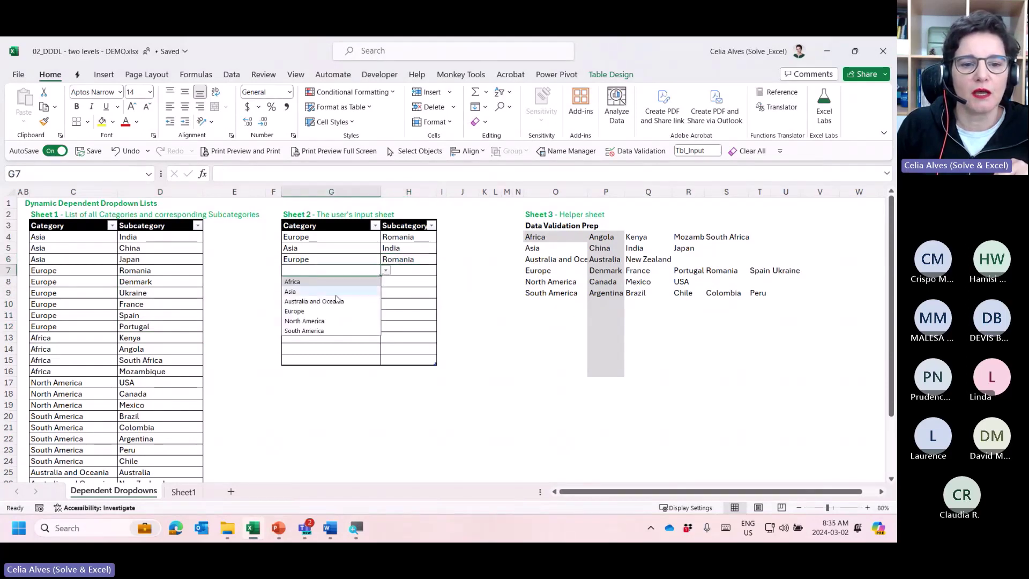
pyautogui.click(324, 284)
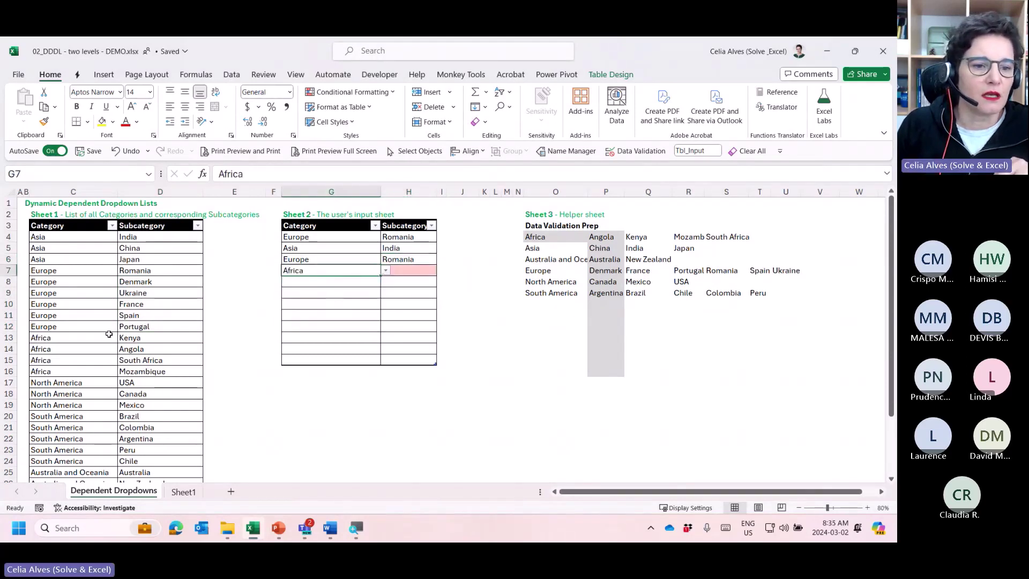
pyautogui.moveTo(69, 336); pyautogui.dragTo(158, 380)
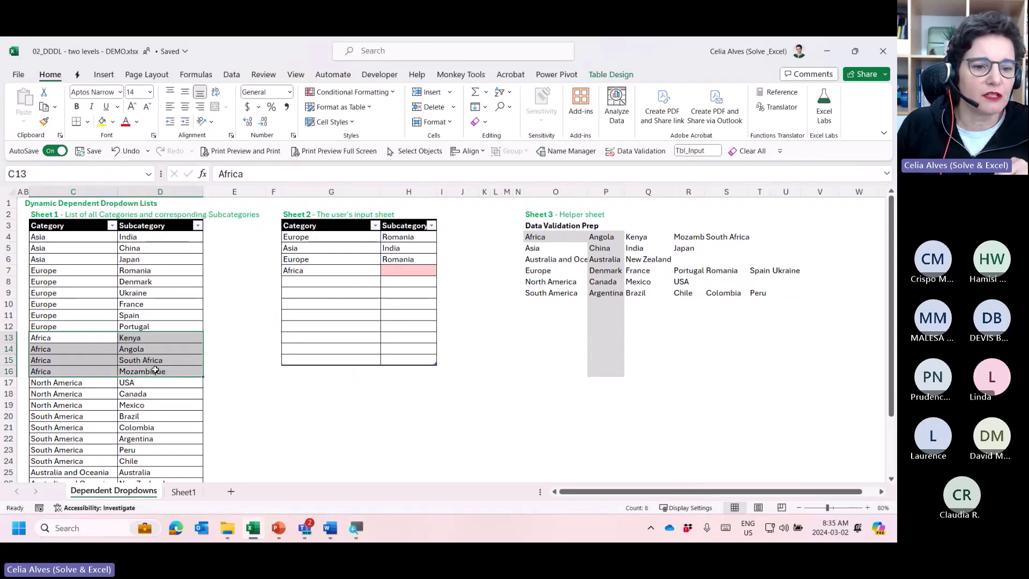
pyautogui.scroll(-2, 158, 380)
pyautogui.scroll(1, 156, 365)
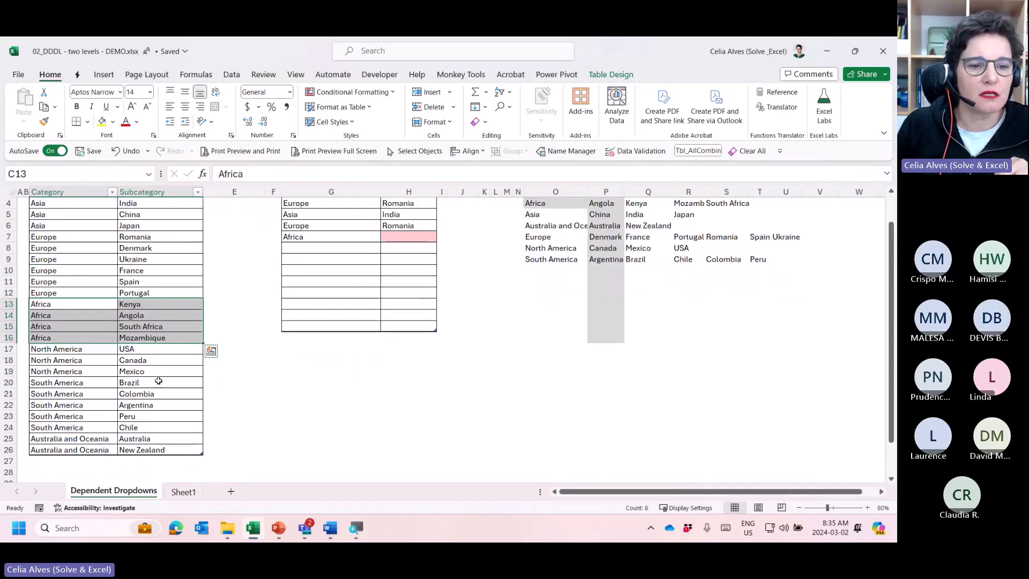
pyautogui.click(403, 237)
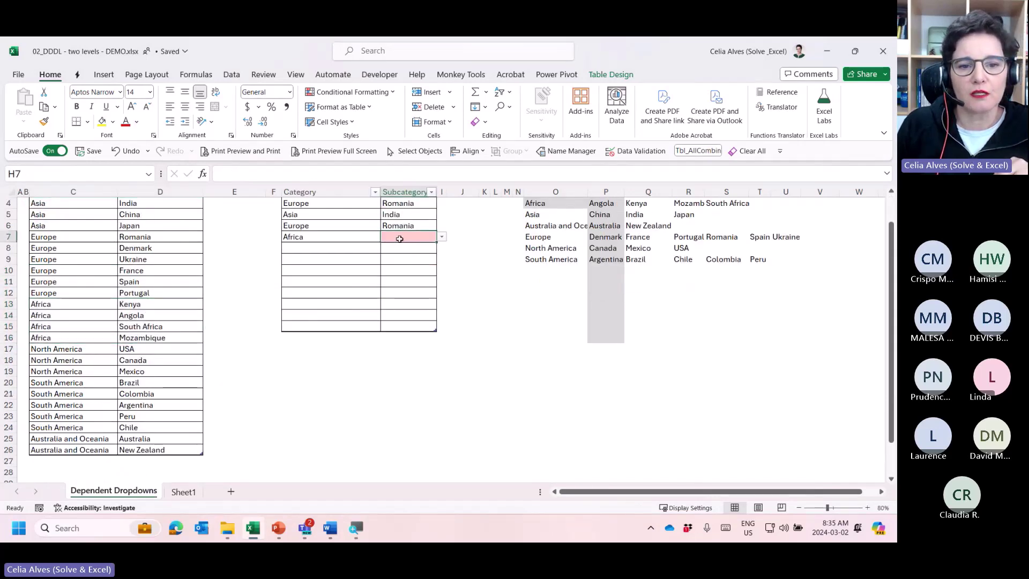
pyautogui.click(441, 237)
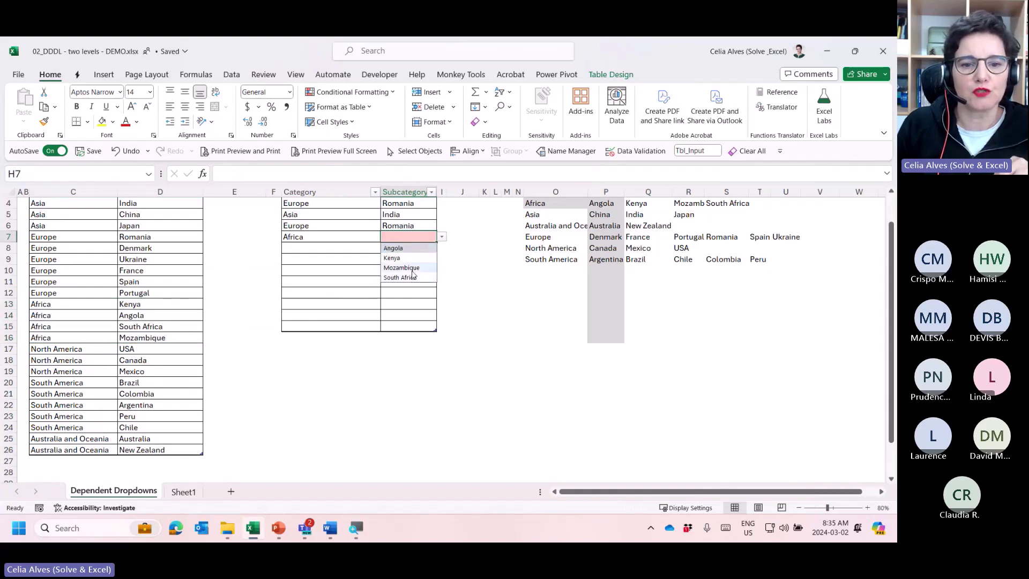
pyautogui.click(413, 268)
pyautogui.scroll(1, 408, 271)
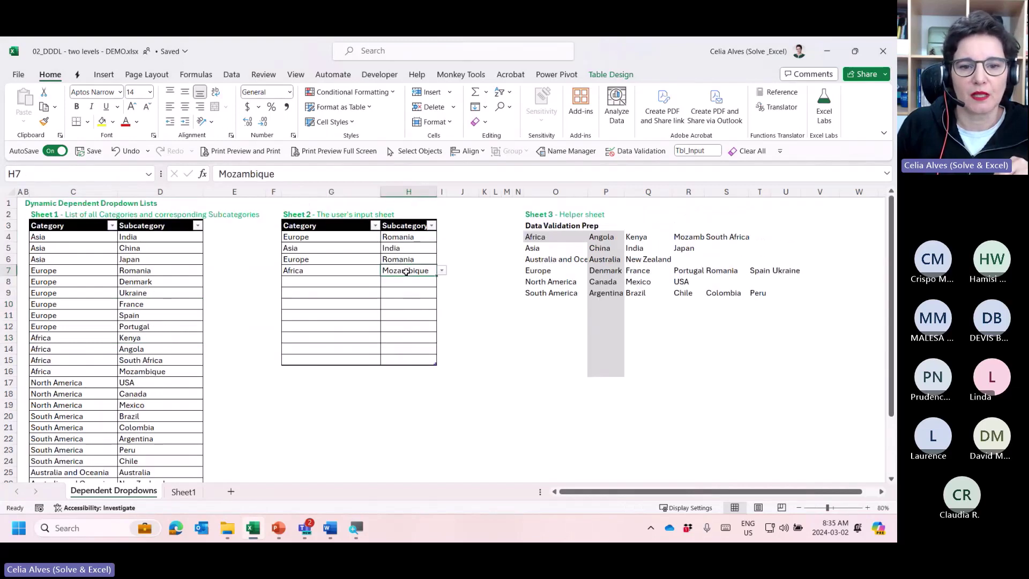
# Examine the Data Validation Prep formulas for the category list in O4 and the subcategory rows in column P.
pyautogui.click(543, 226)
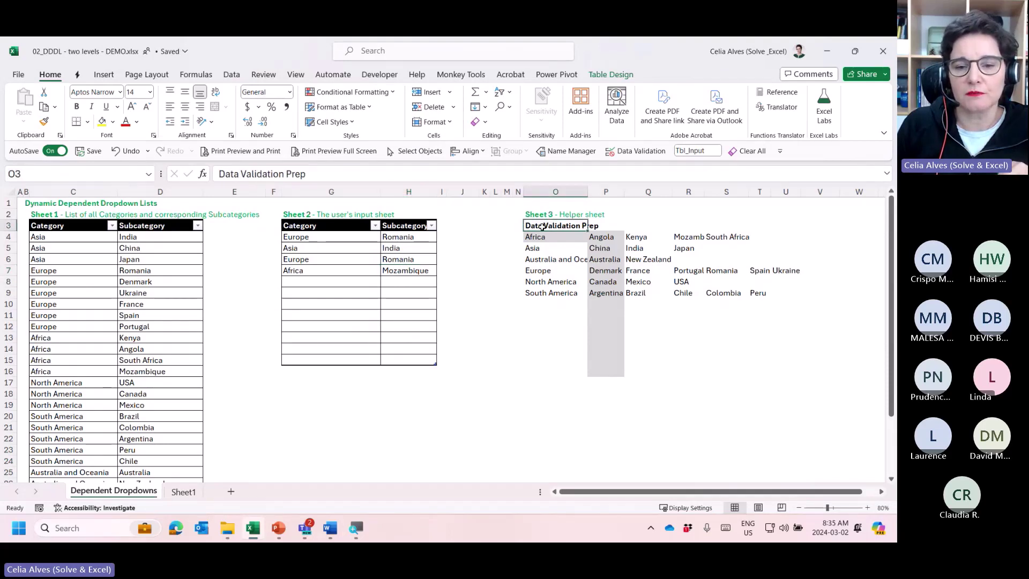
pyautogui.click(542, 237)
pyautogui.click(600, 238)
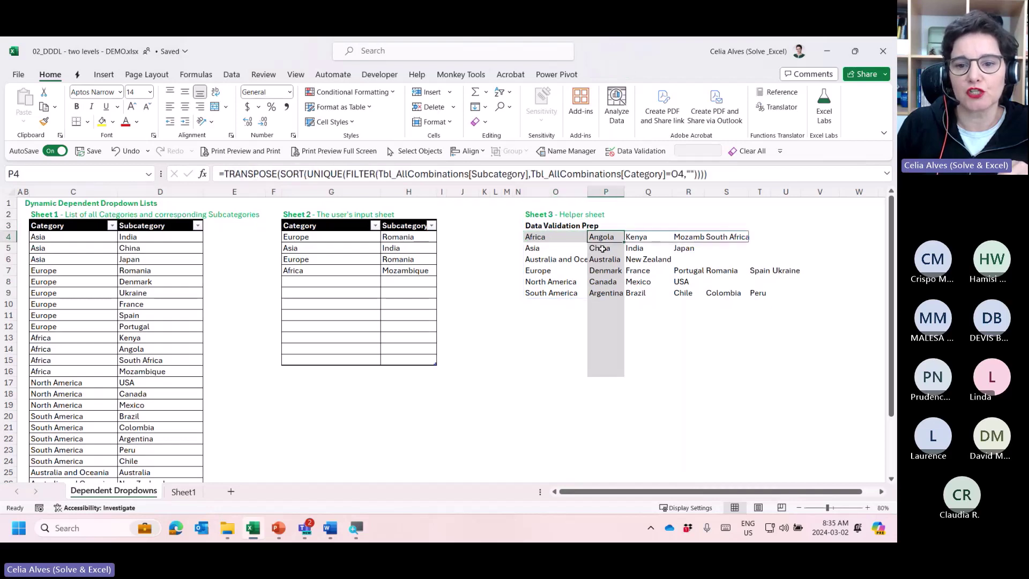
pyautogui.click(603, 249)
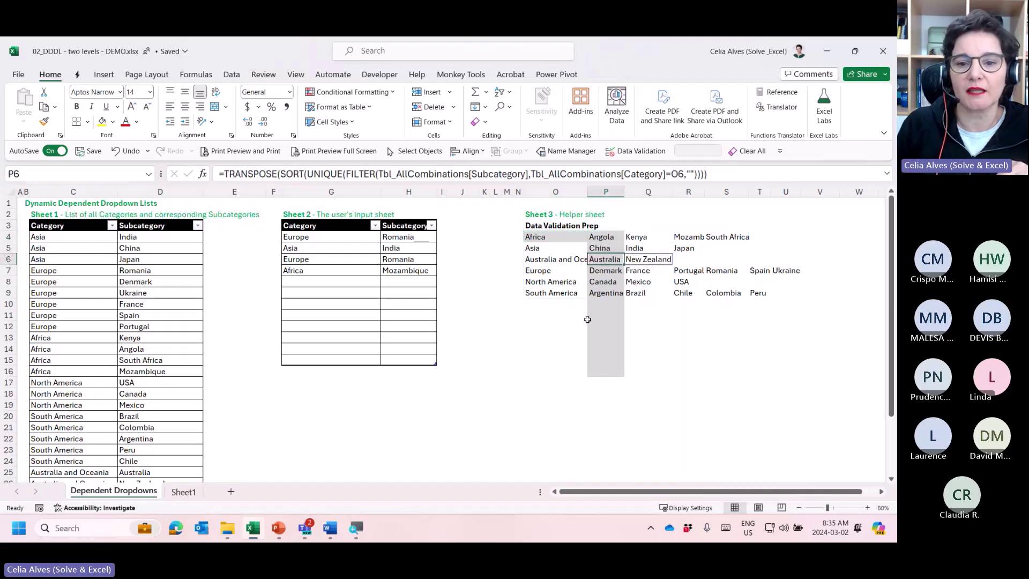
pyautogui.moveTo(548, 241); pyautogui.dragTo(774, 377)
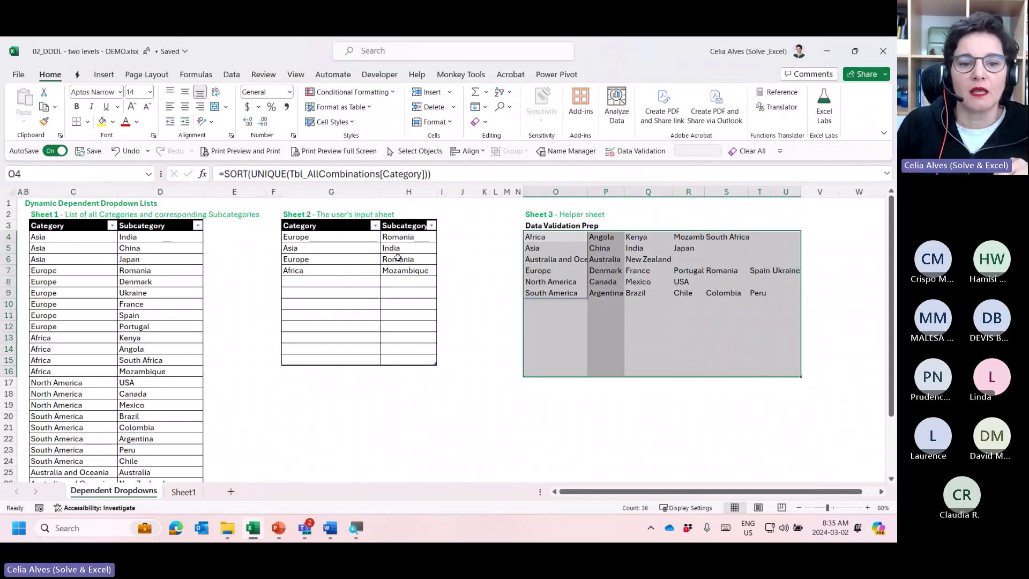
pyautogui.click(464, 250)
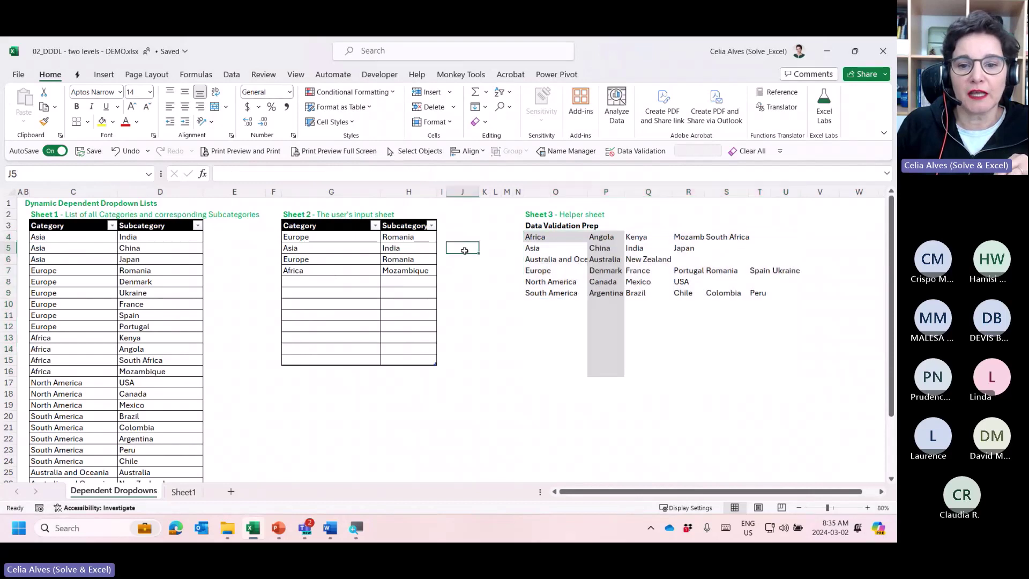
# Move the Africa entries for Zambia and Tanzania from C31:D32 to C27:D28, directly beneath the combinations table, to extend it.
pyautogui.scroll(-4, 179, 342)
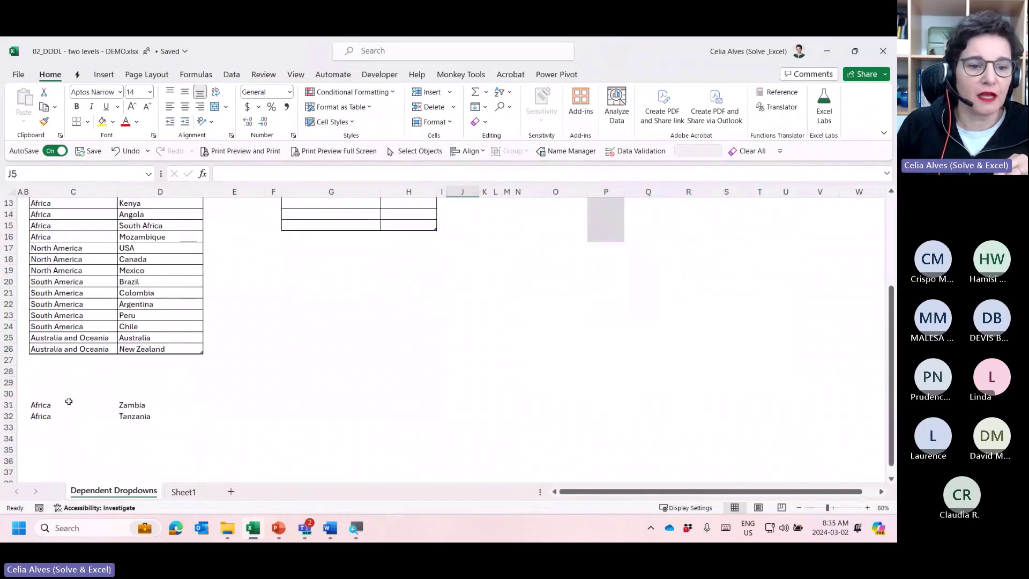
pyautogui.click(42, 405)
pyautogui.moveTo(42, 406); pyautogui.dragTo(82, 366)
pyautogui.scroll(1, 100, 367)
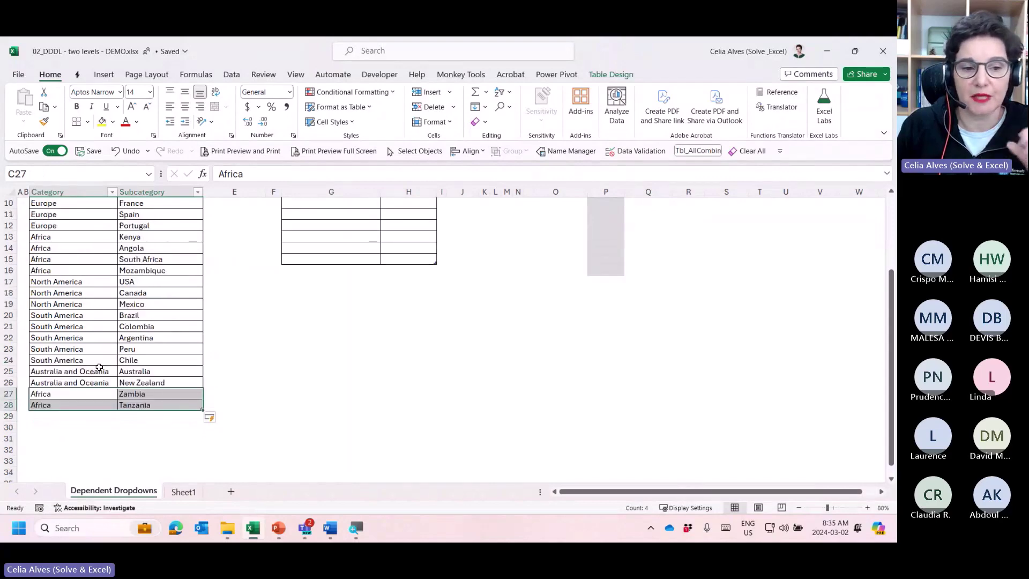
# Check the helper section's Africa row from P4 across to T4 for the added subcategories.
pyautogui.scroll(1, 99, 367)
pyautogui.scroll(1, 99, 368)
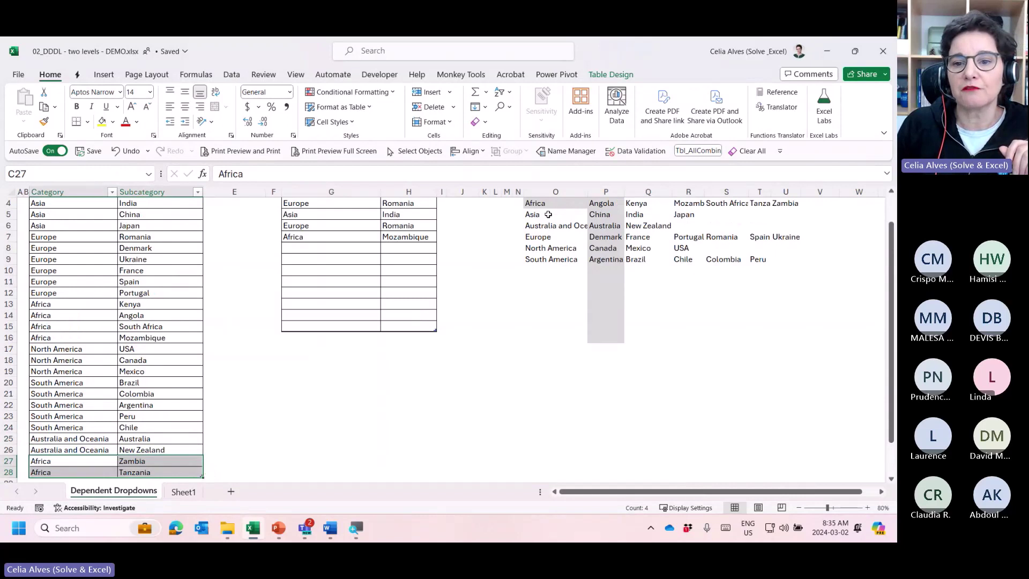
pyautogui.scroll(1, 549, 215)
pyautogui.click(548, 234)
pyautogui.click(590, 236)
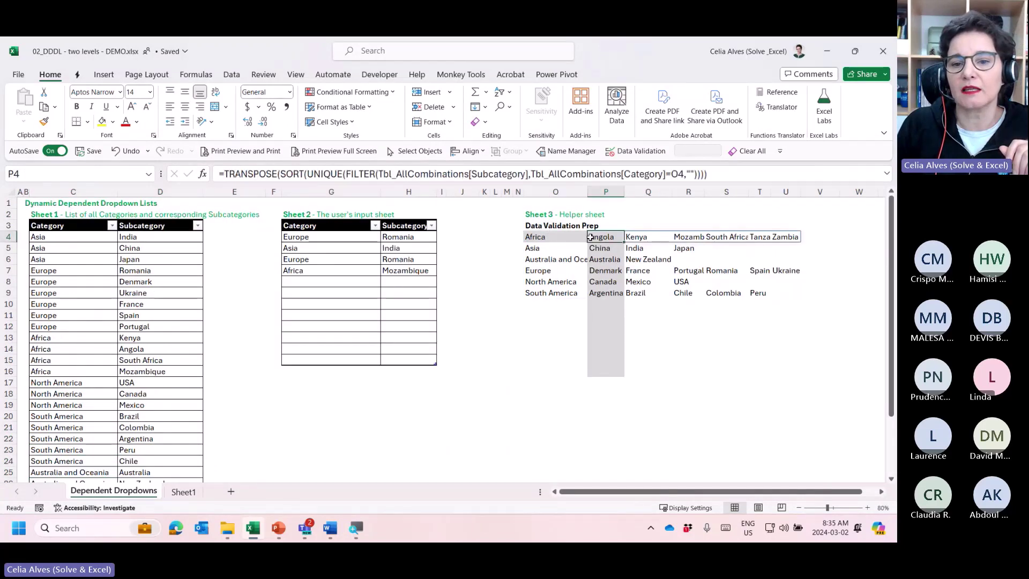
pyautogui.click(742, 238)
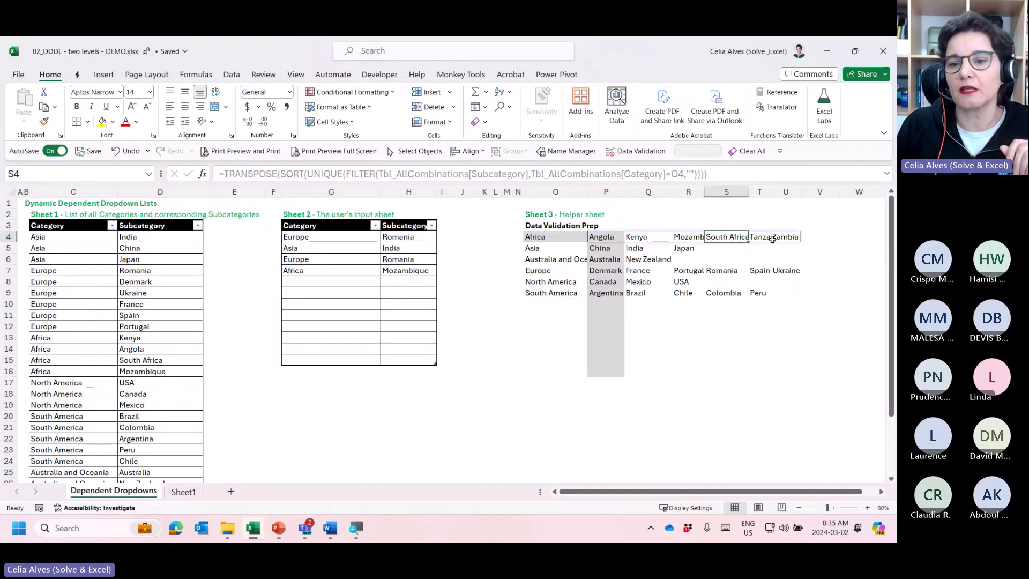
pyautogui.click(756, 235)
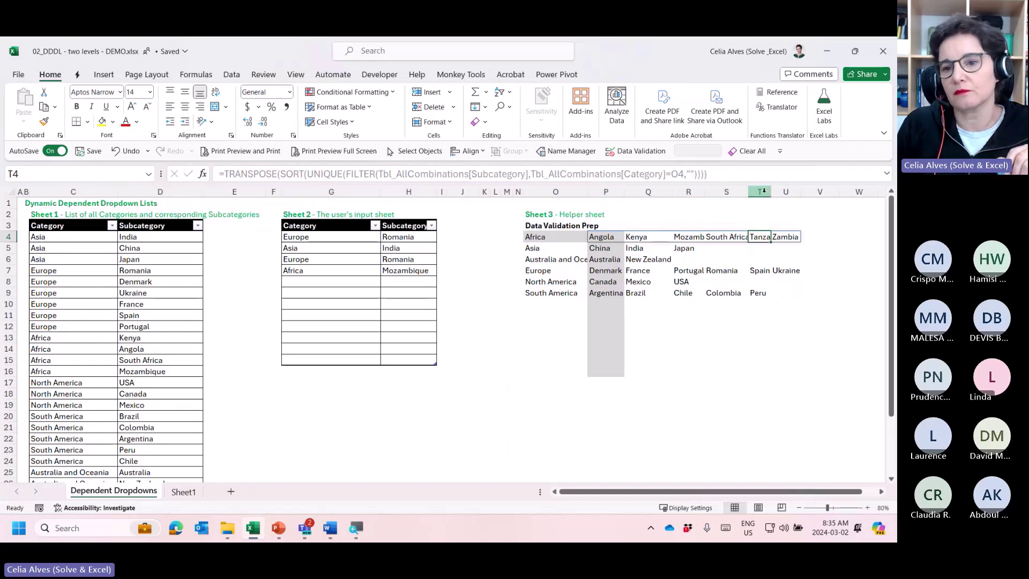
# Autofit columns S through V so the helper section's country names are fully readable, and inspect T4, U4 and O4.
pyautogui.moveTo(736, 192); pyautogui.dragTo(812, 192)
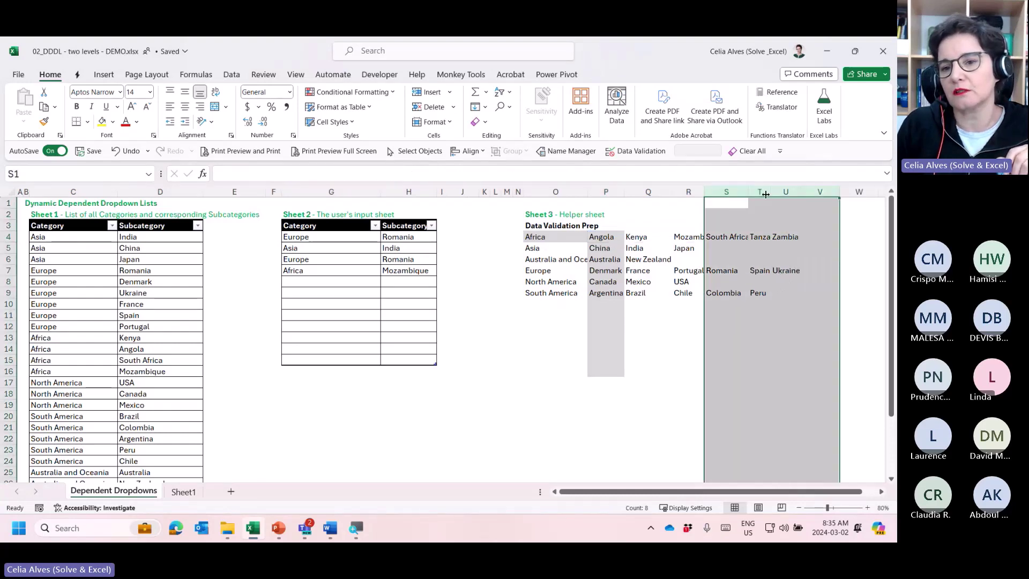
pyautogui.doubleClick(751, 193)
pyautogui.click(772, 237)
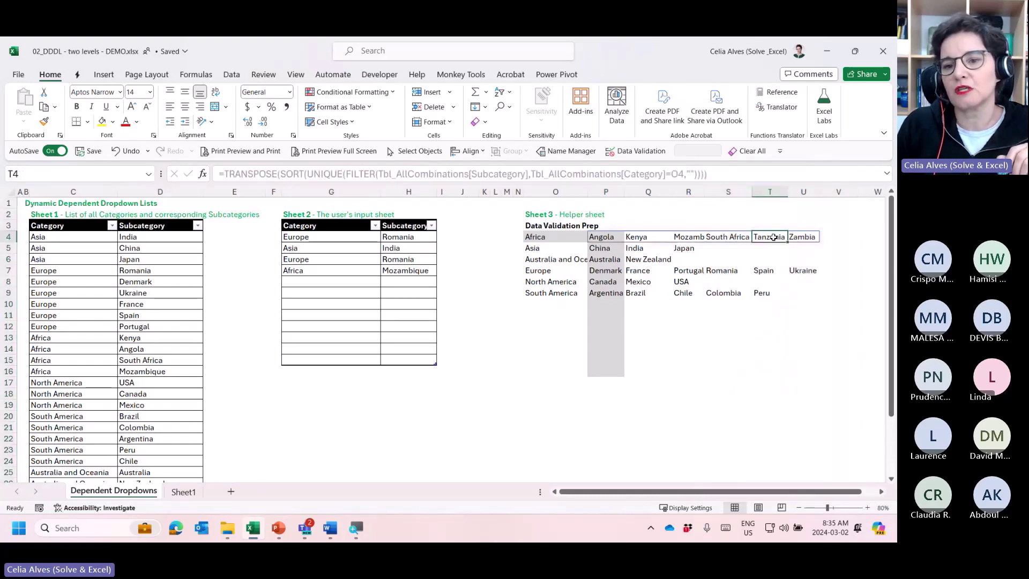
pyautogui.click(799, 240)
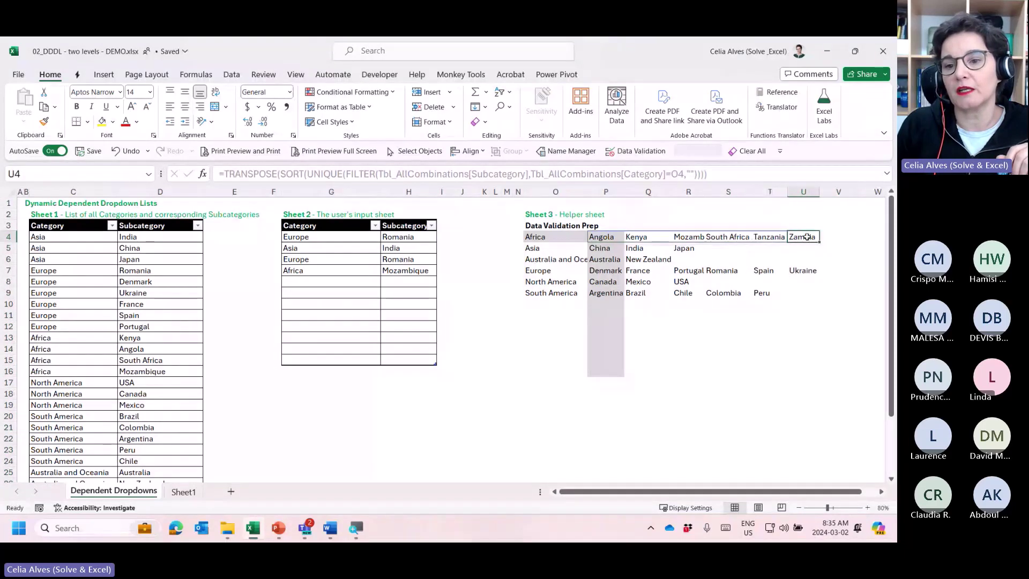
pyautogui.click(553, 238)
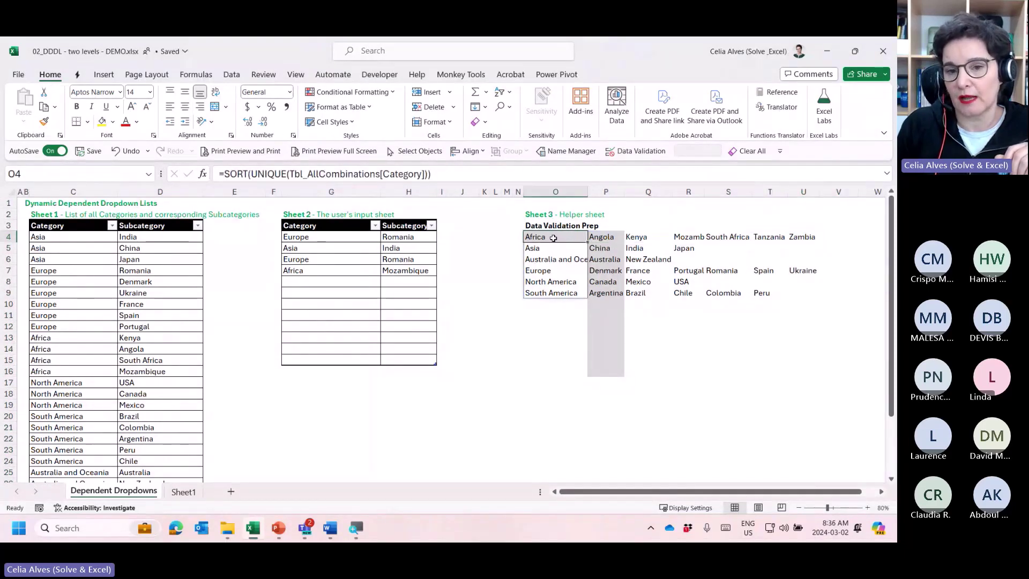
# Fill row 8 of the input table with category Africa and subcategory Tanzania.
pyautogui.click(330, 277)
pyautogui.click(385, 282)
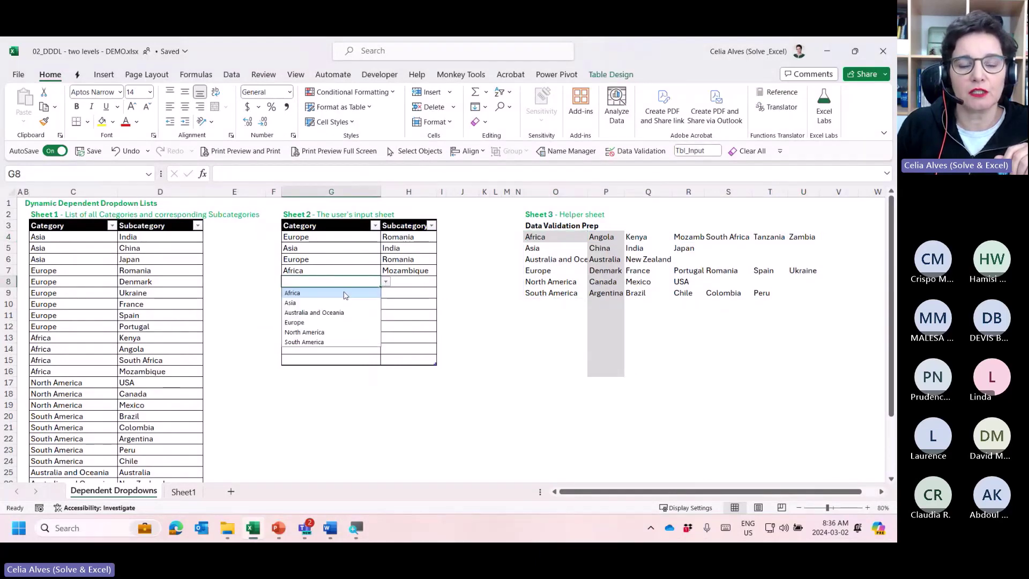
pyautogui.click(346, 292)
pyautogui.click(396, 286)
pyautogui.click(442, 282)
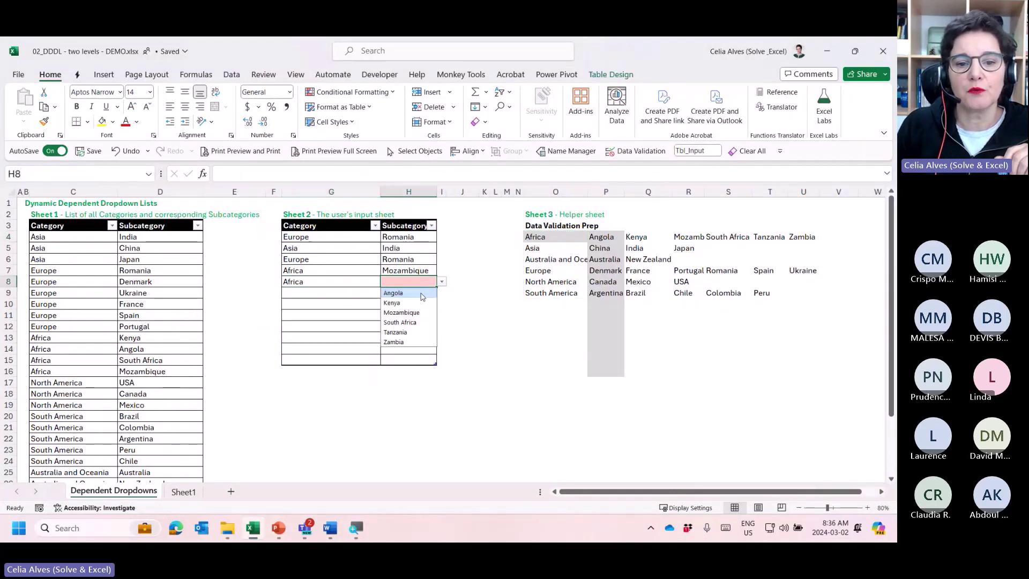
pyautogui.click(406, 333)
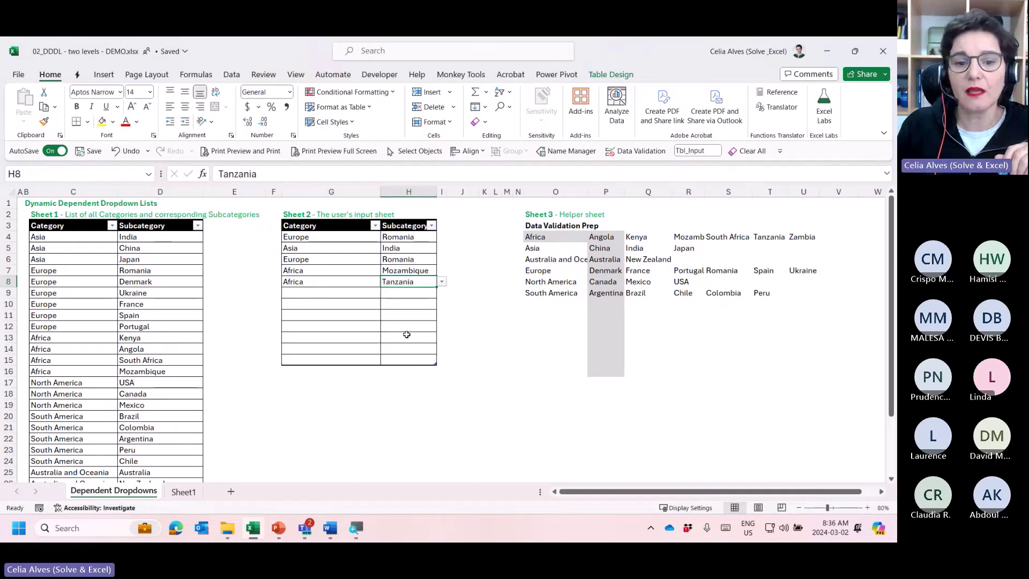
# Review the subcategory choices offered for Africa in H8, then select the empty category cell G9.
pyautogui.click(443, 283)
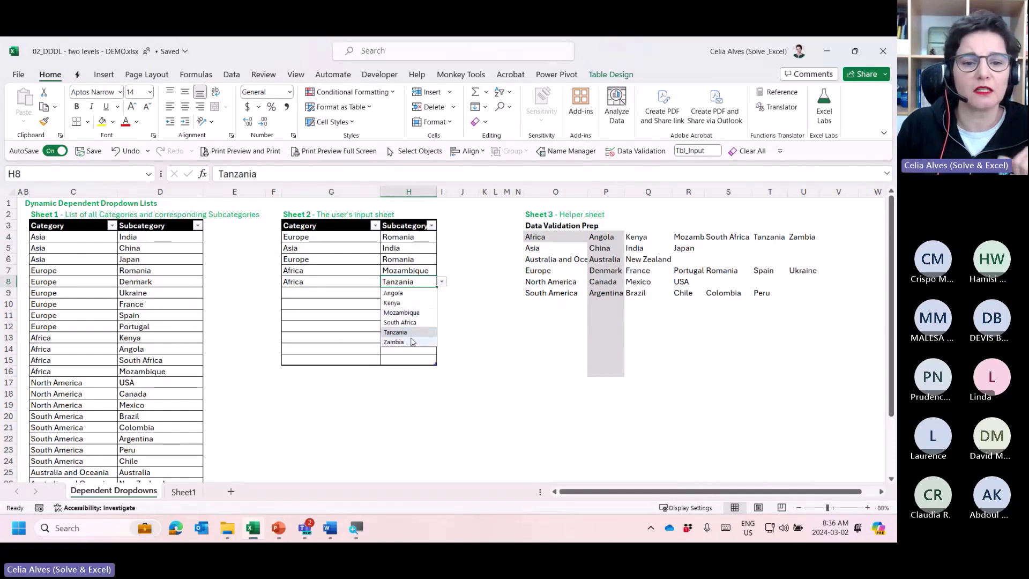
pyautogui.press('Escape')
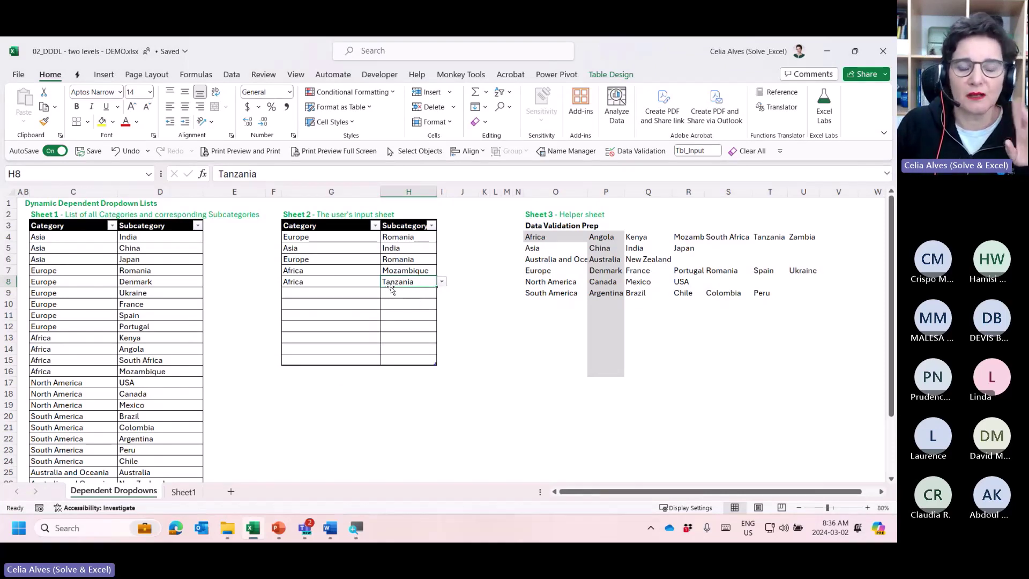
pyautogui.click(360, 293)
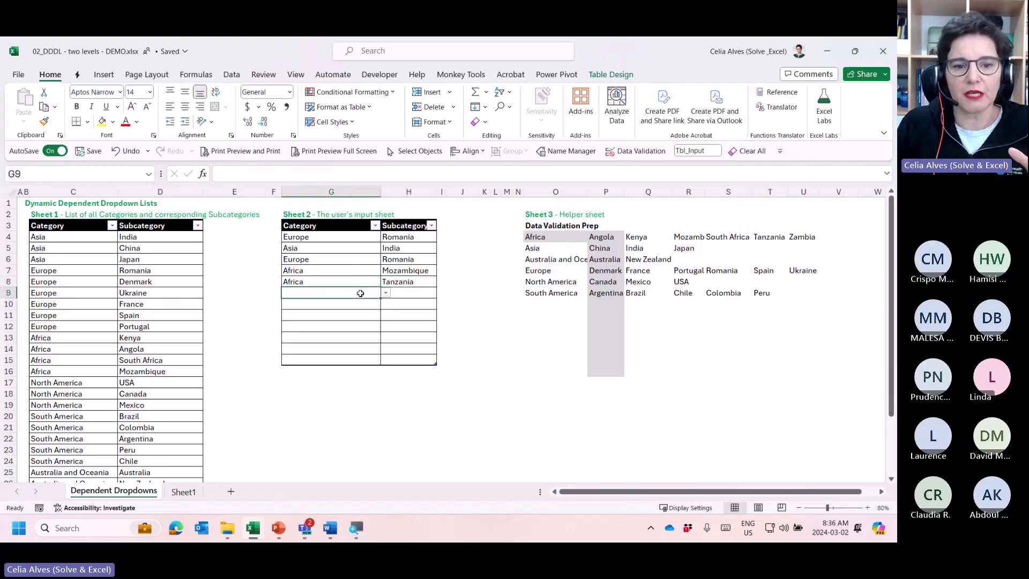
# Fill row 9 of the input table with category Asia and subcategory India.
pyautogui.click(386, 293)
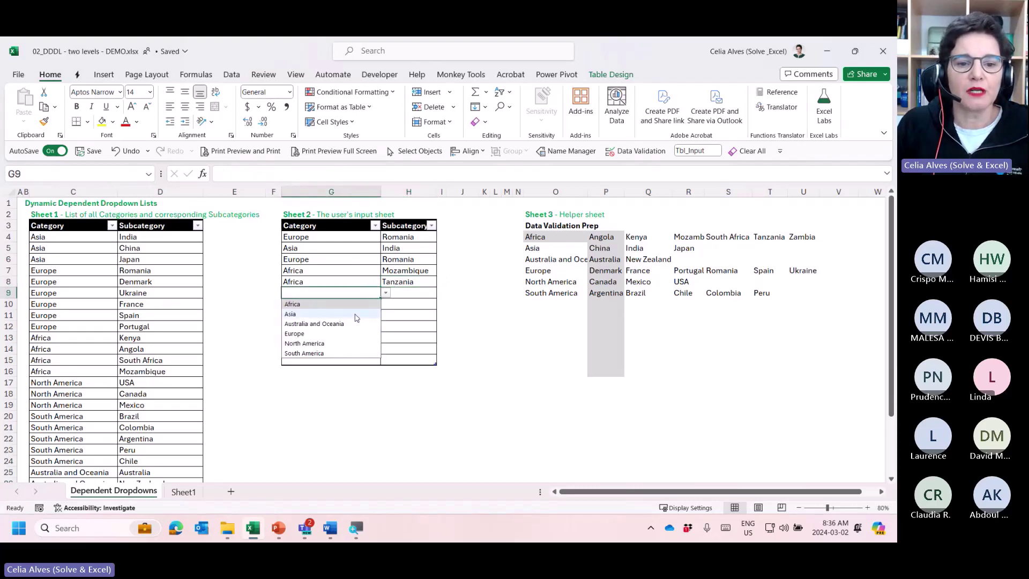
pyautogui.click(357, 315)
pyautogui.click(414, 295)
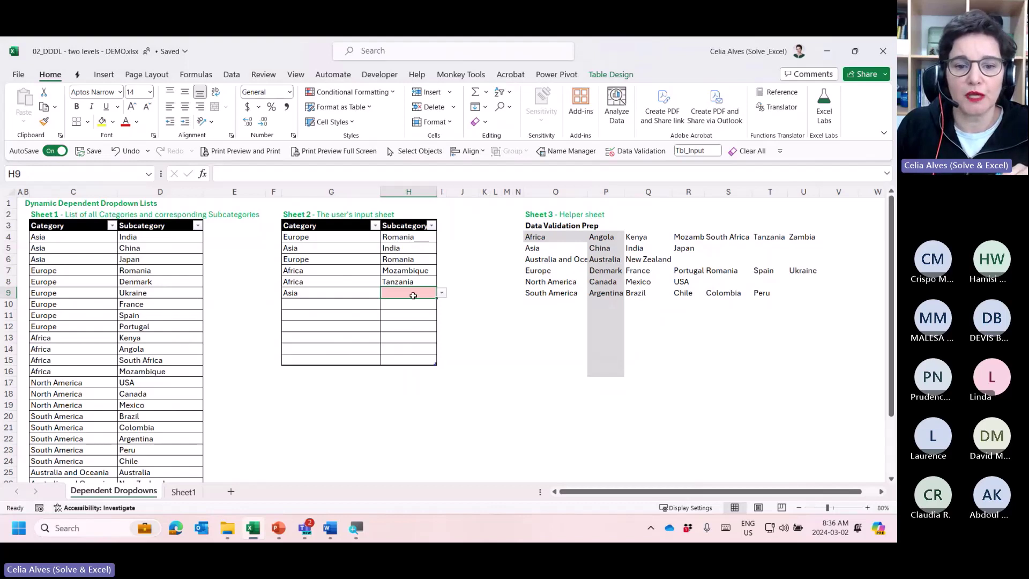
pyautogui.click(442, 293)
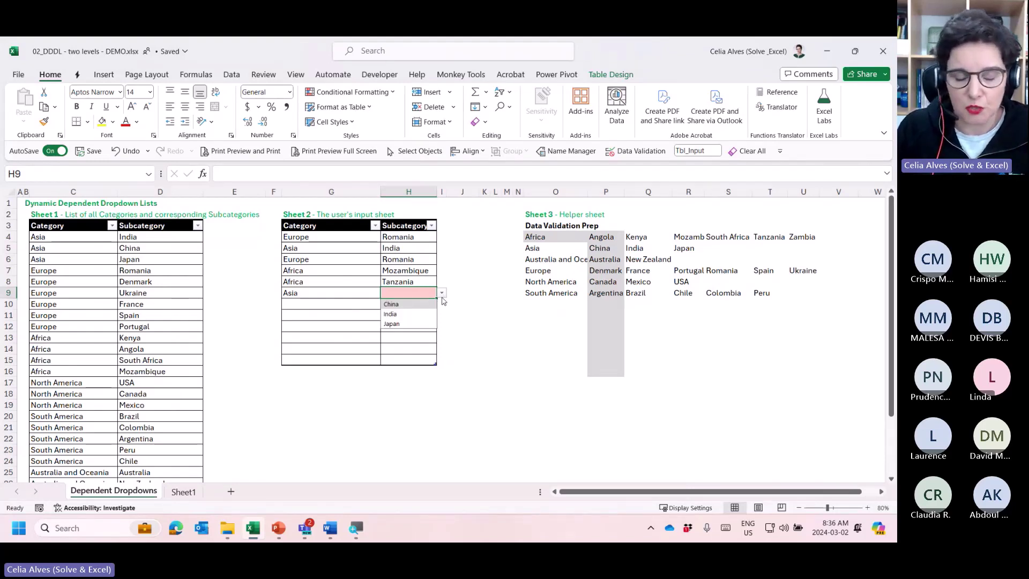
pyautogui.click(413, 314)
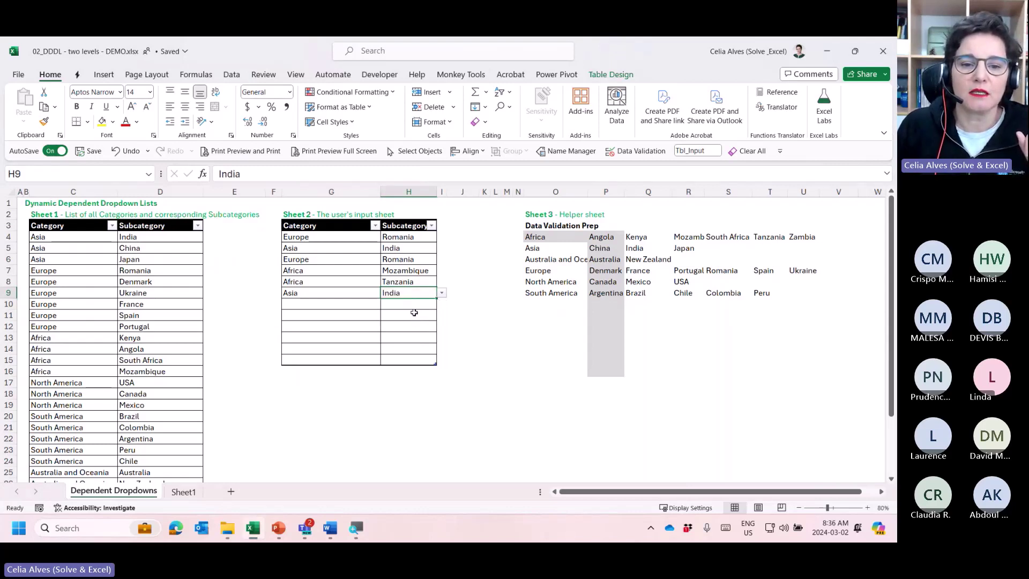
# Change the category in G9 to Australia and Oceania and check how its subcategory cell H9 is flagged.
pyautogui.click(357, 293)
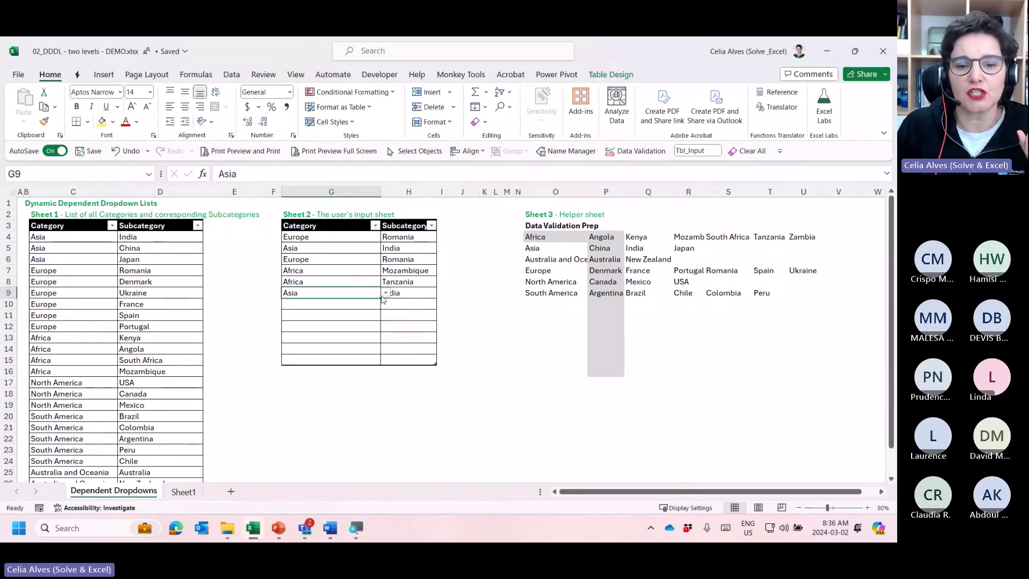
pyautogui.click(386, 294)
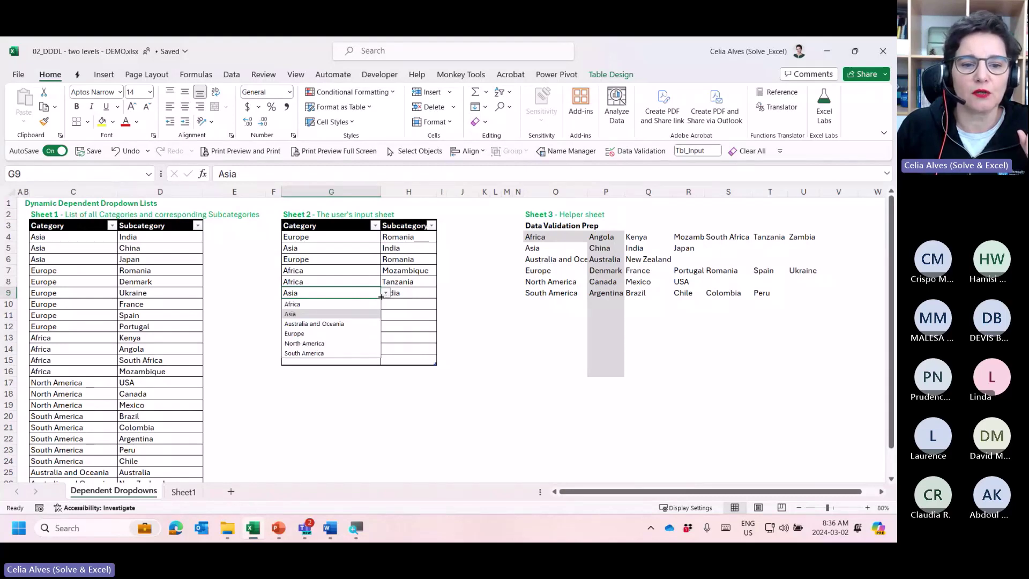
pyautogui.click(329, 325)
pyautogui.click(400, 307)
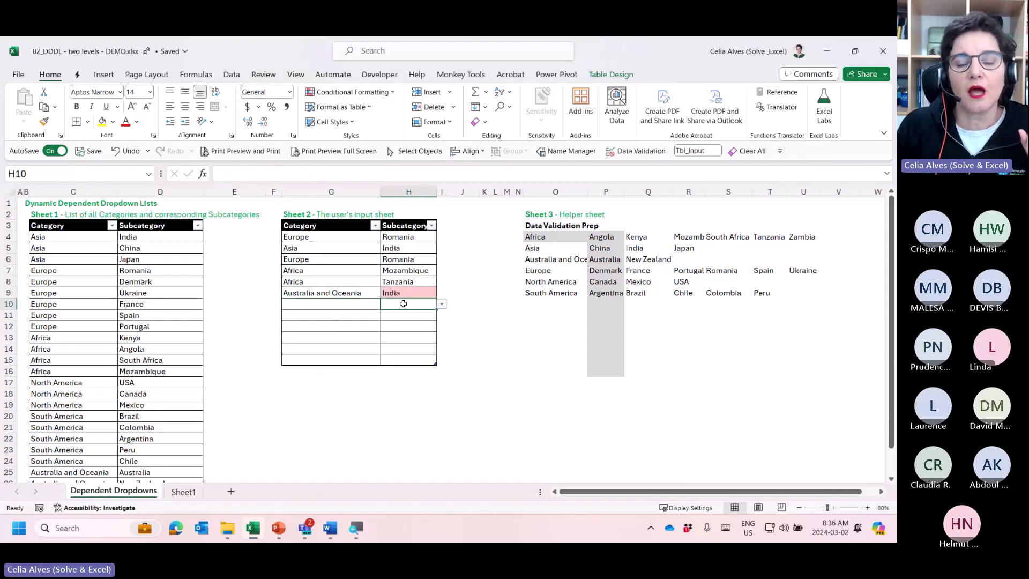
pyautogui.click(408, 294)
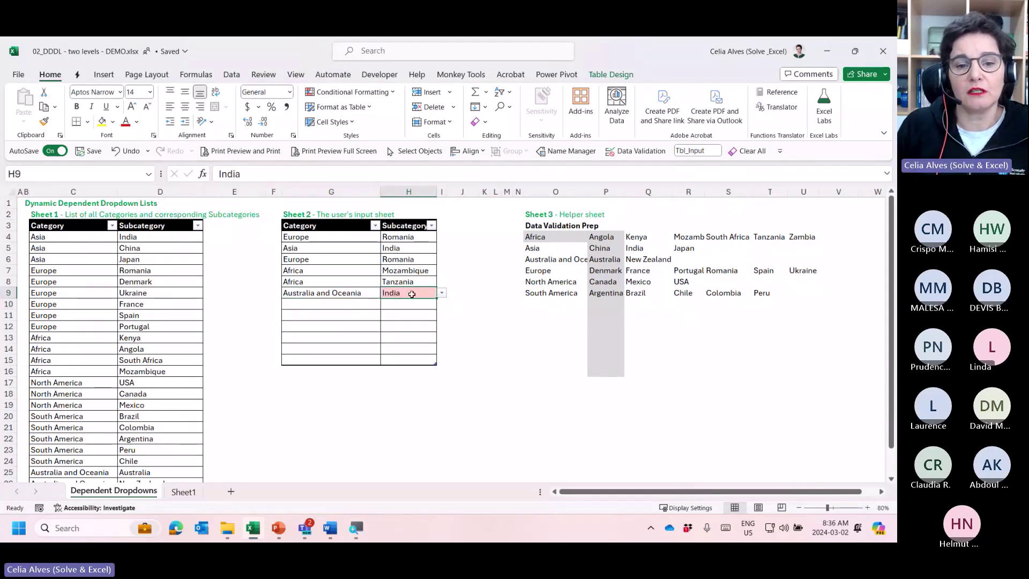
# Compare the category in G9 with its subcategory in H9, and replace the mismatched subcategory with Australia.
pyautogui.click(351, 292)
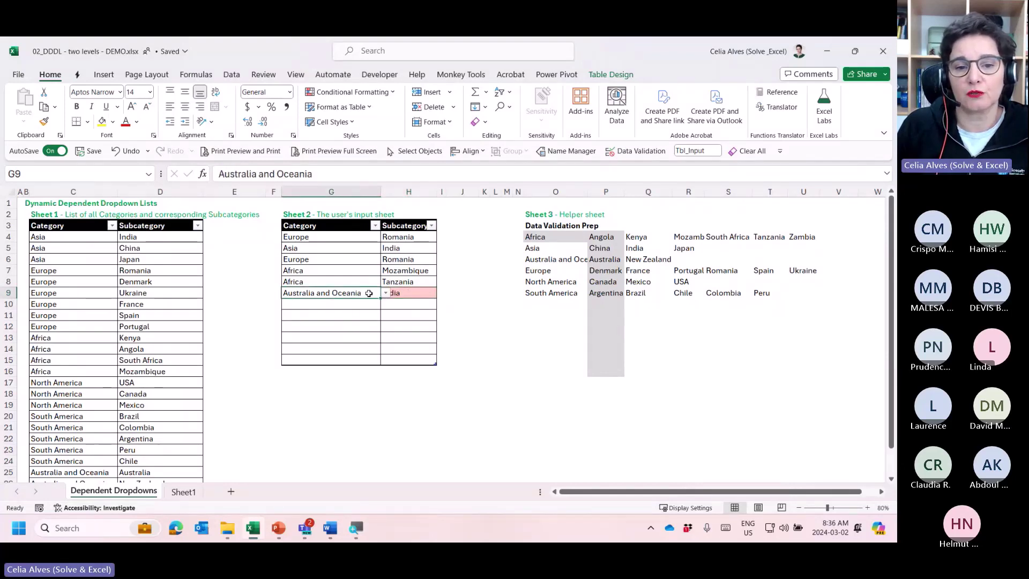
pyautogui.click(401, 292)
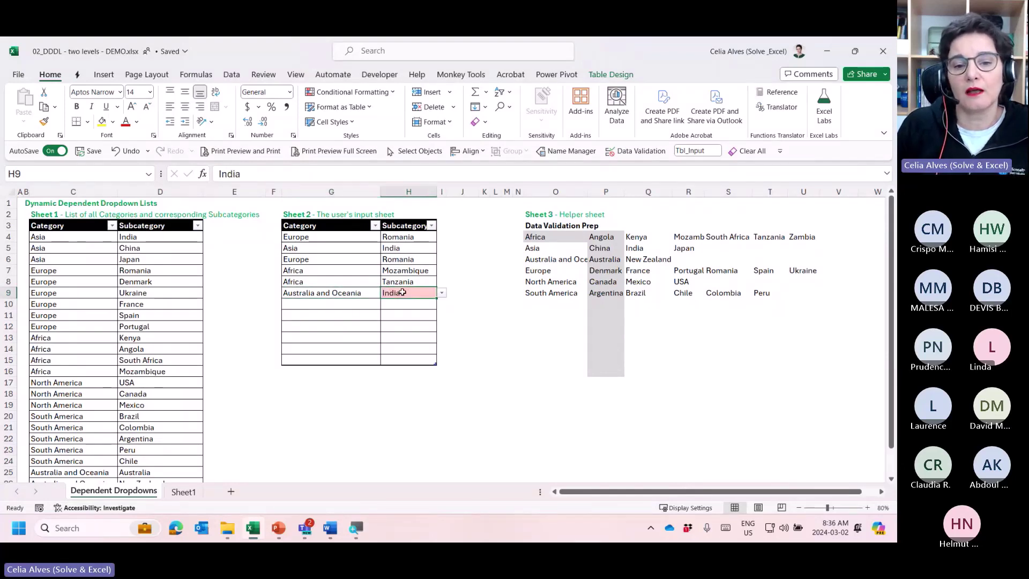
pyautogui.click(340, 294)
pyautogui.moveTo(378, 295); pyautogui.dragTo(387, 294)
pyautogui.click(352, 292)
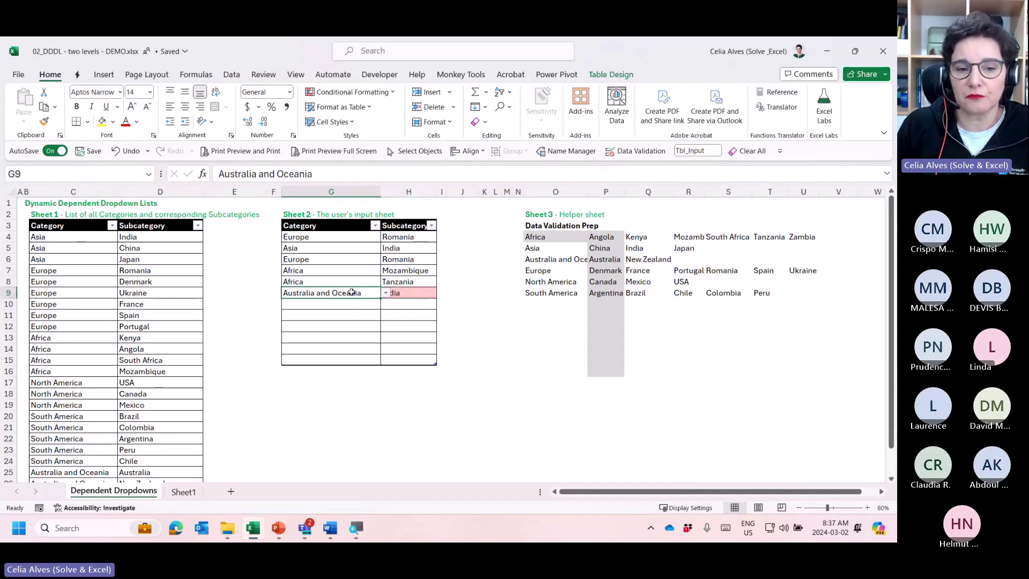
pyautogui.click(411, 292)
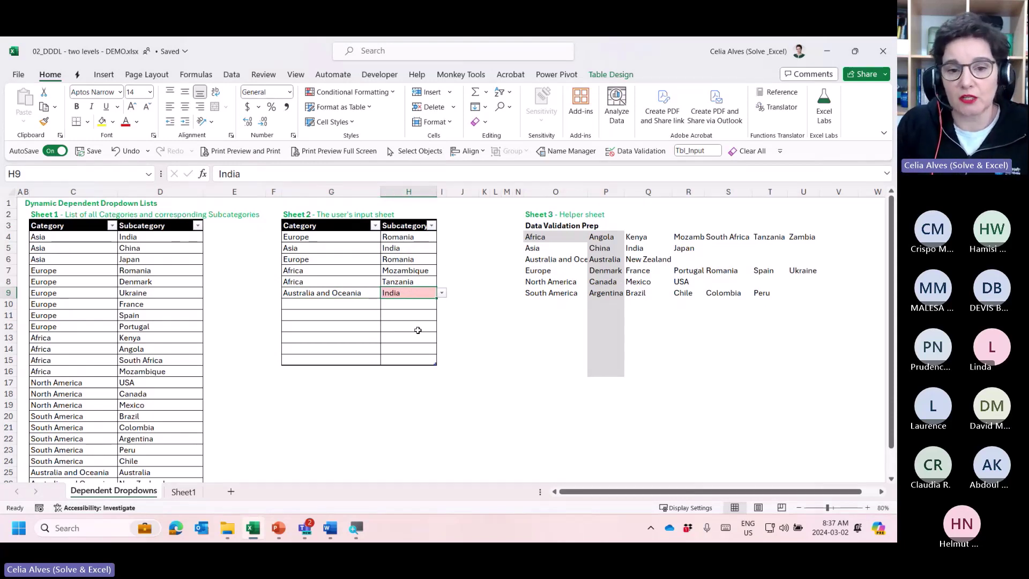
pyautogui.click(442, 295)
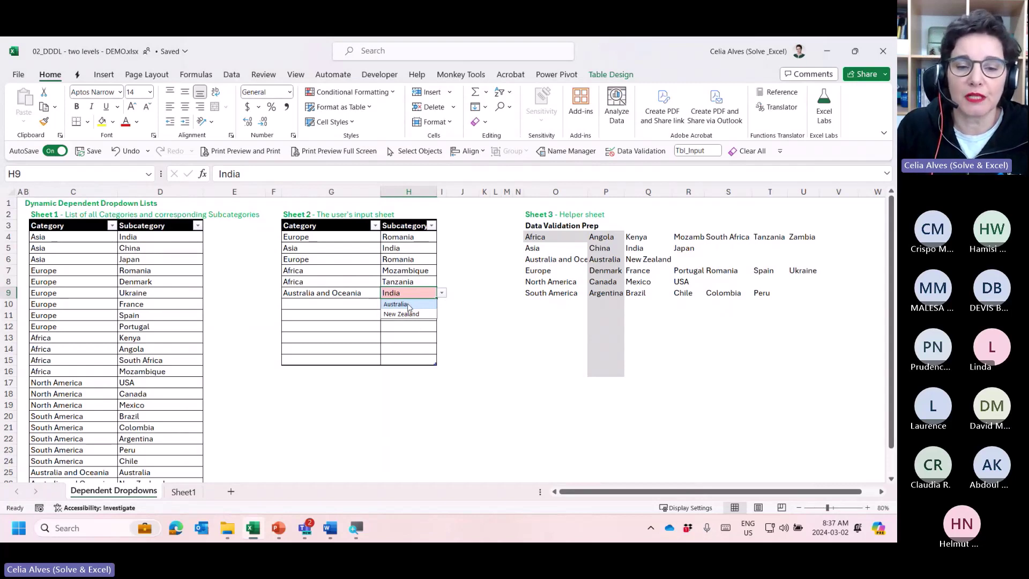
pyautogui.click(408, 305)
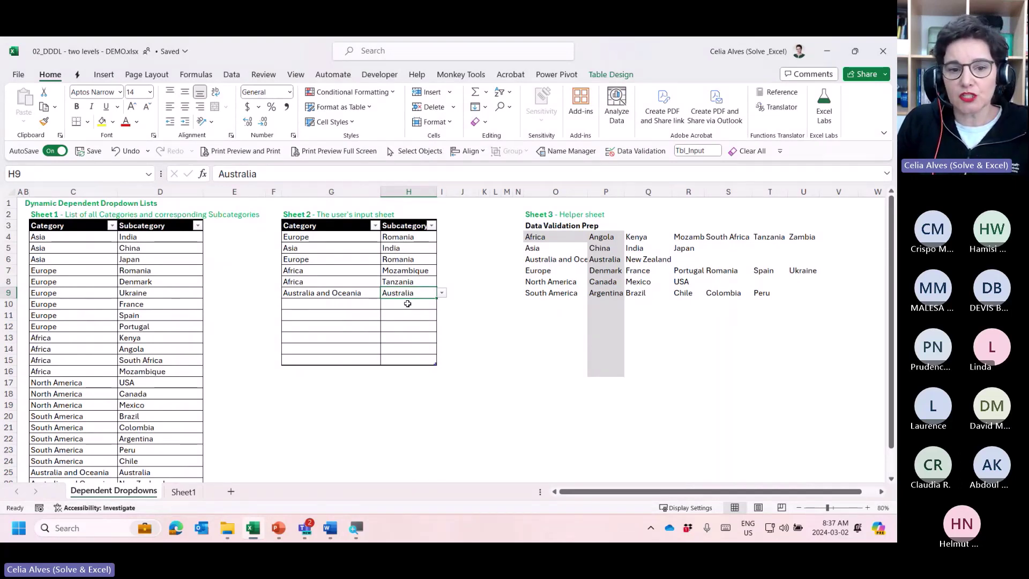
# Examine the category names in the Sheet 1 list, from Asia down to Australia and Oceania, for multi-word names.
pyautogui.click(357, 294)
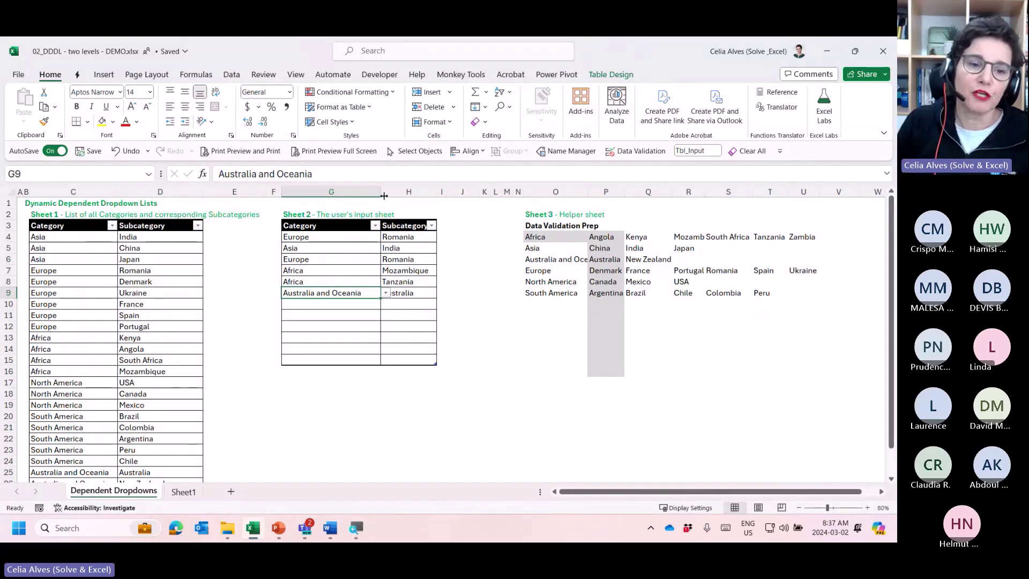
pyautogui.click(82, 243)
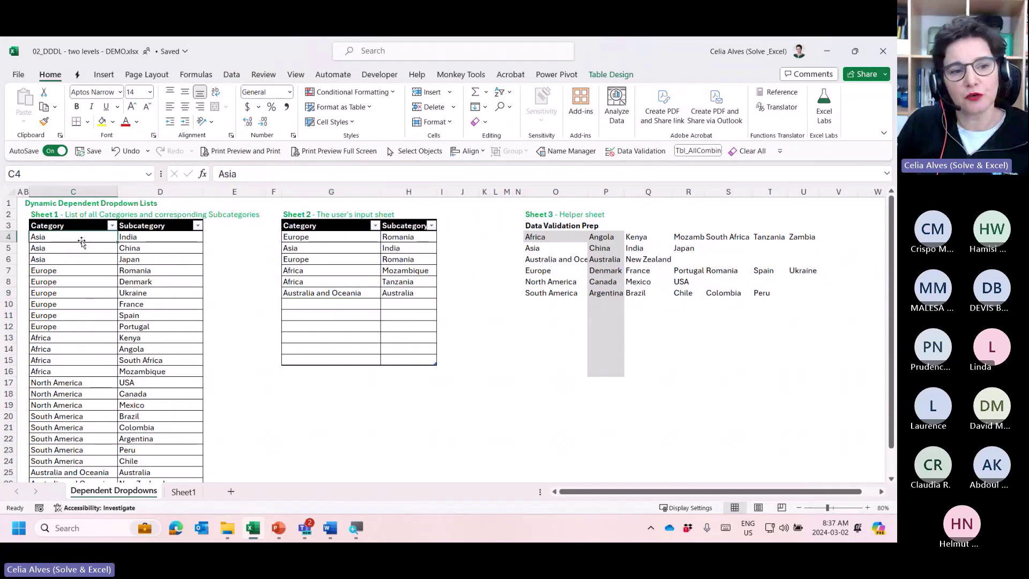
pyautogui.click(78, 271)
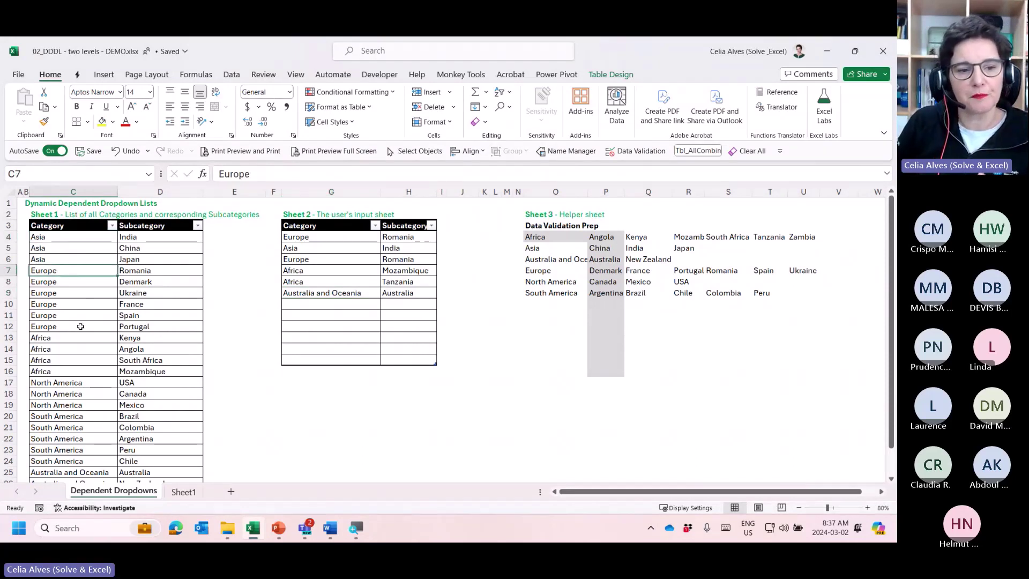
pyautogui.click(79, 348)
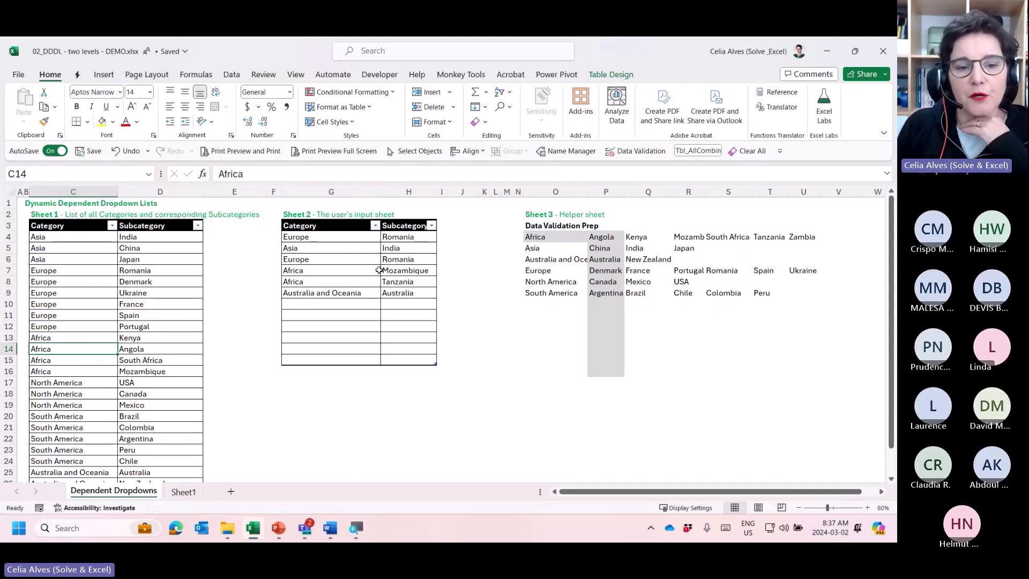
pyautogui.click(80, 381)
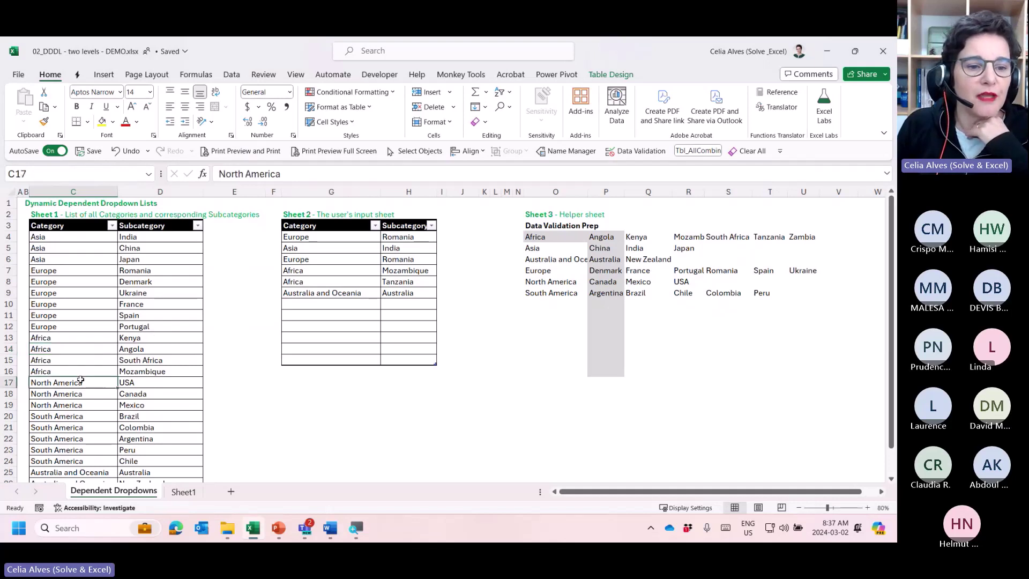
pyautogui.scroll(-2, 80, 378)
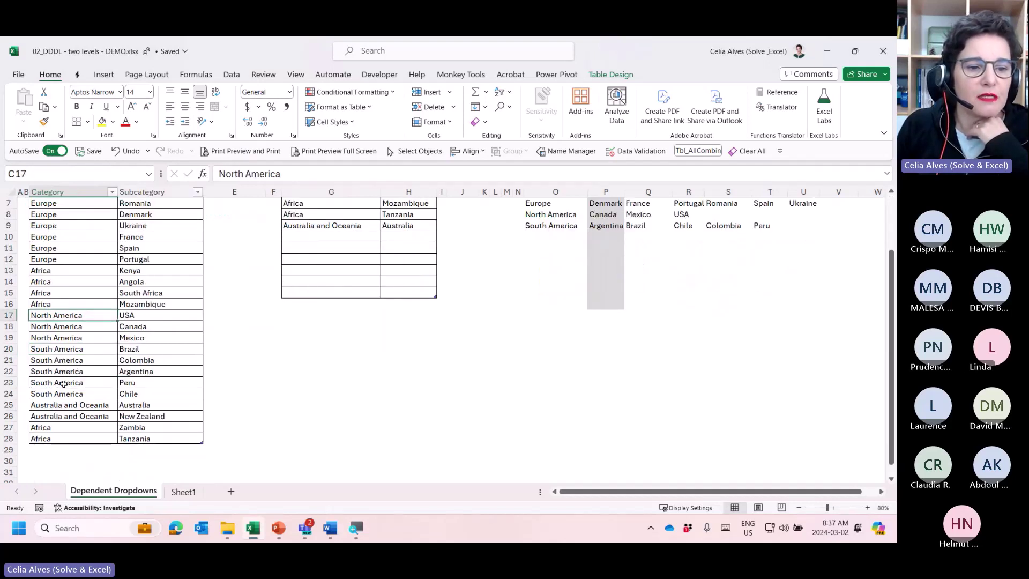
pyautogui.click(63, 383)
pyautogui.click(73, 406)
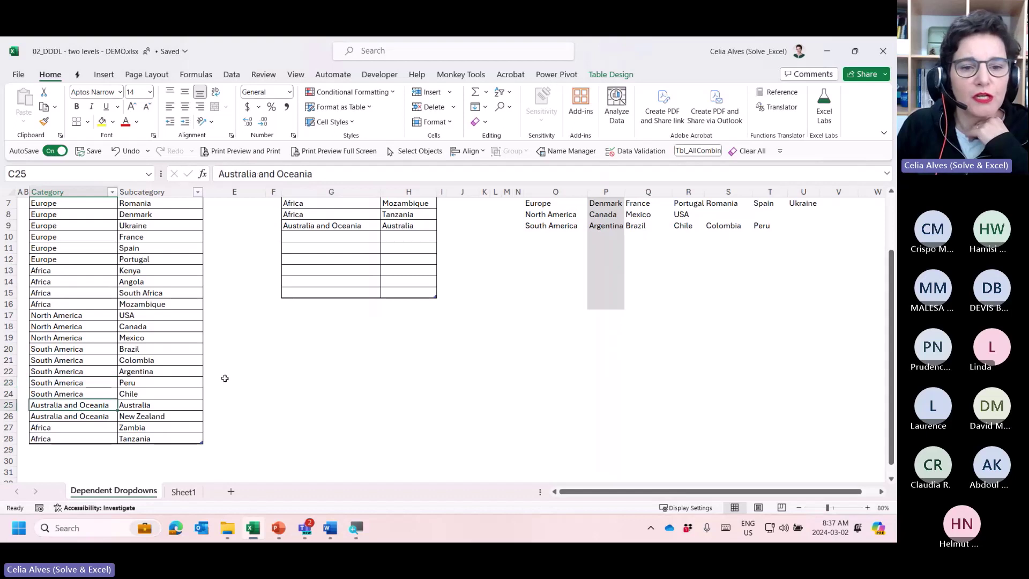
# Inspect the spaces between the words of the category name in G9 of the input table.
pyautogui.scroll(2, 267, 352)
pyautogui.click(323, 290)
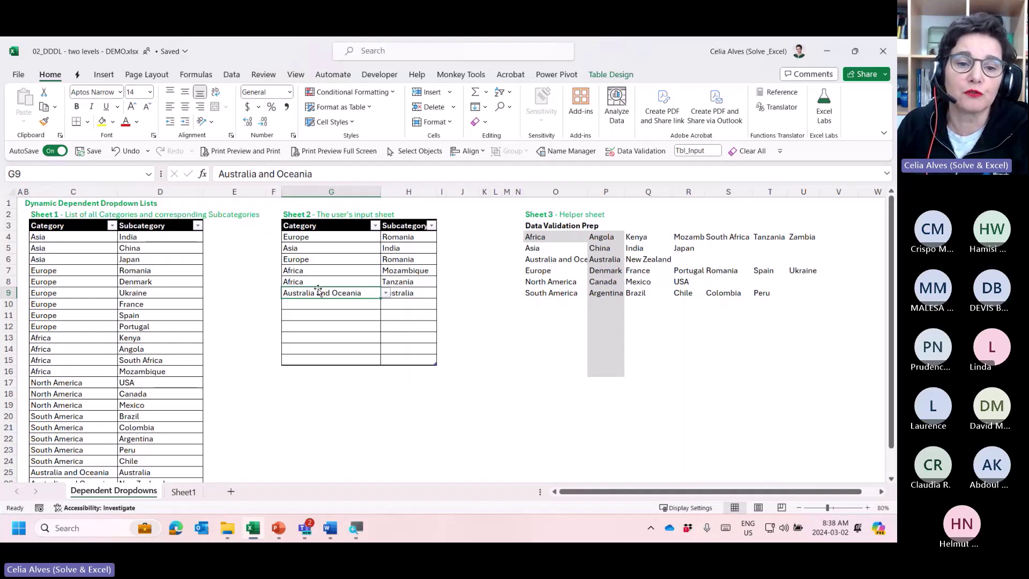
pyautogui.click(257, 175)
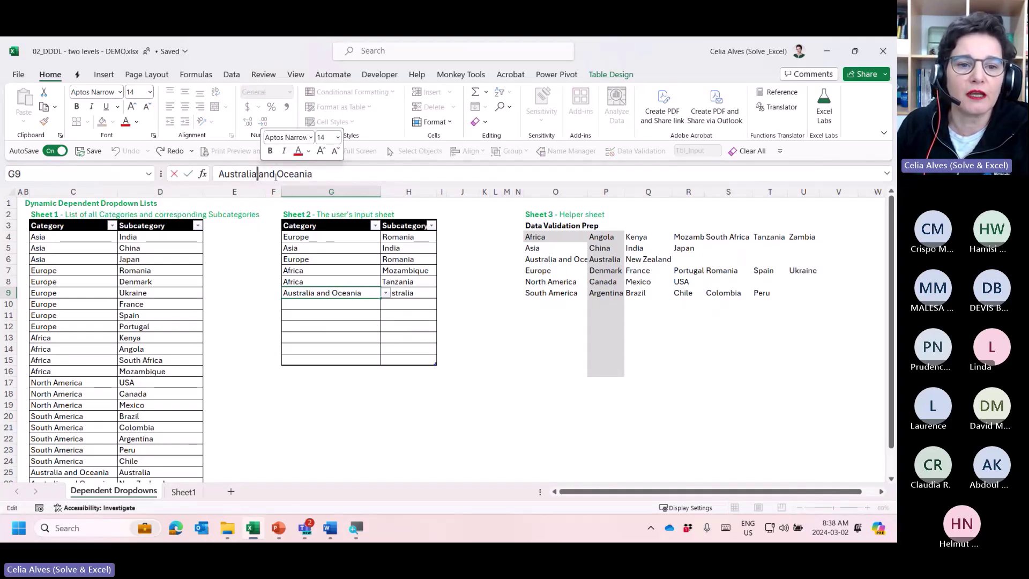
pyautogui.moveTo(275, 174); pyautogui.dragTo(283, 176)
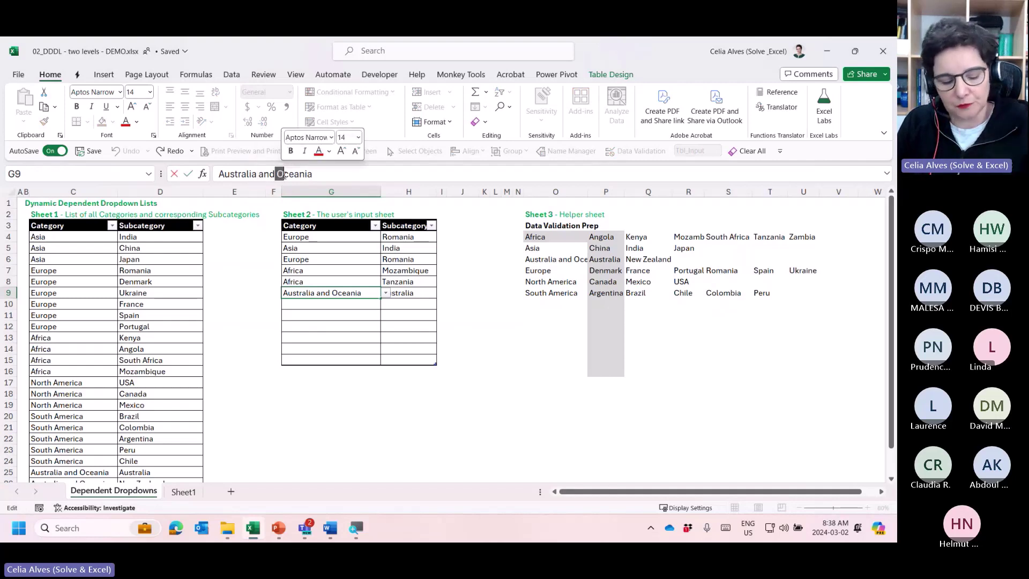
pyautogui.click(349, 314)
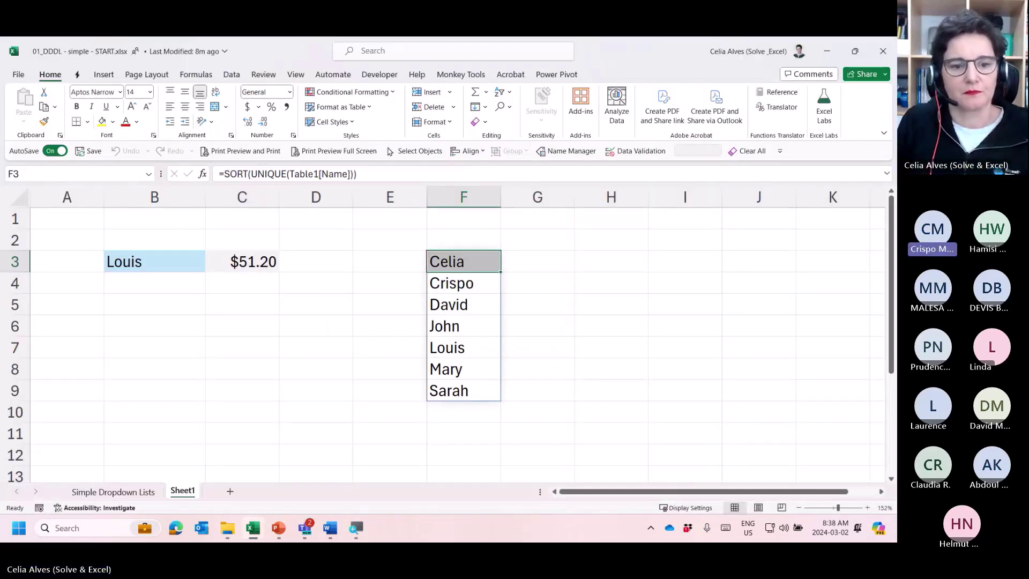
# Close the 01_DDDL - simple - START workbook and zoom the 02_DDDL - two levels - START workbook out to 110%.
pyautogui.click(880, 50)
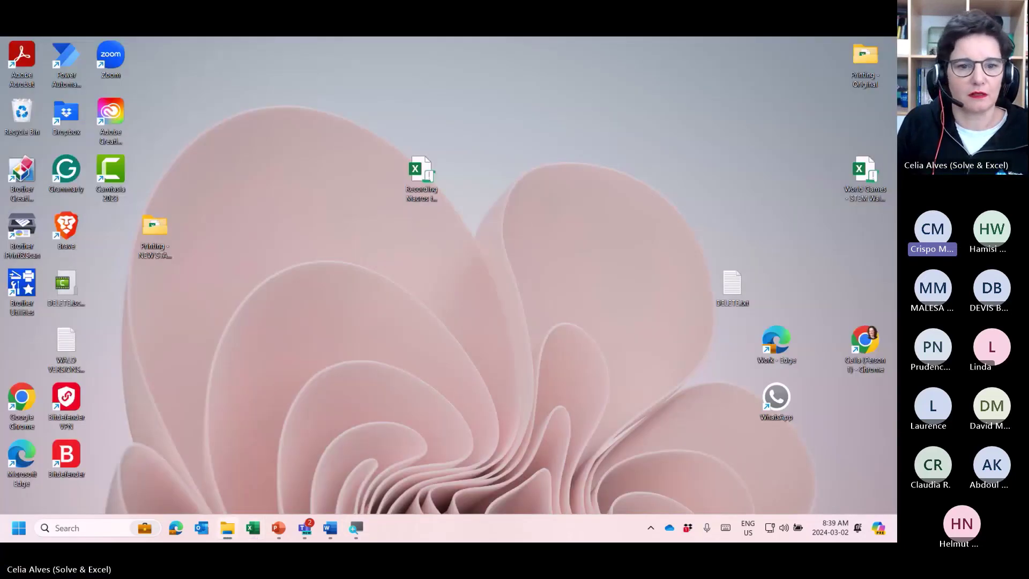
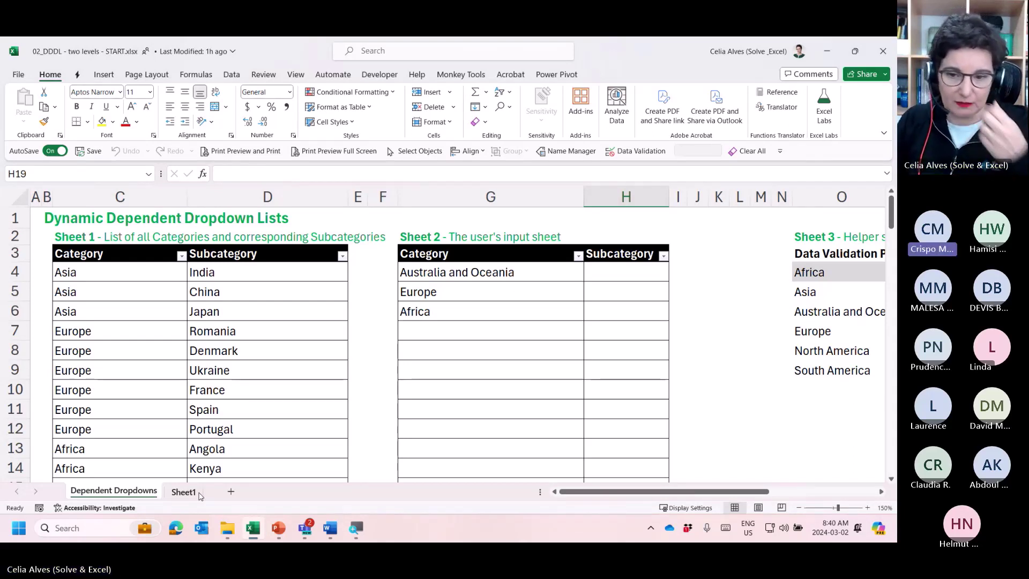
pyautogui.click(798, 508)
pyautogui.click(798, 508)
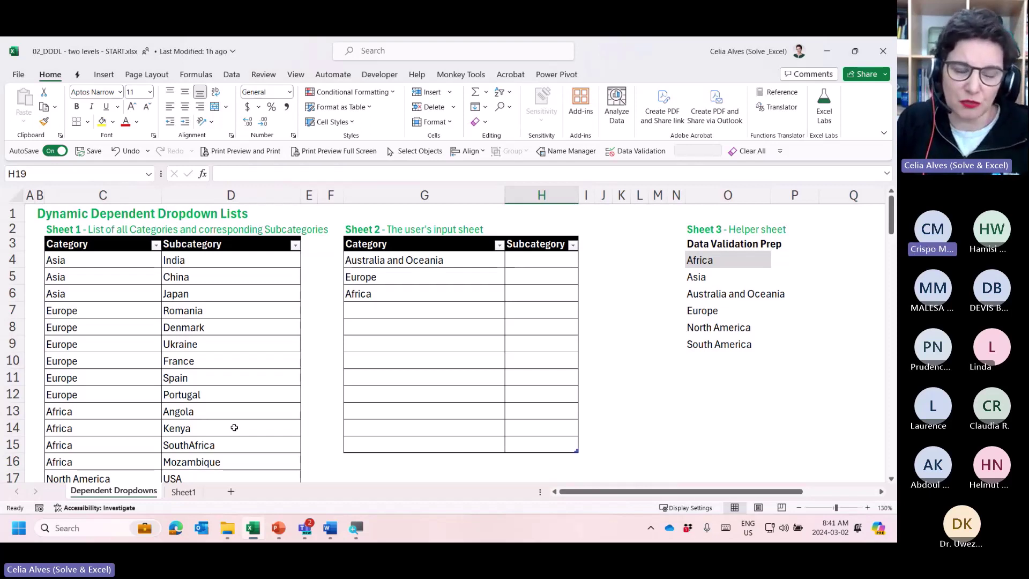
pyautogui.click(384, 341)
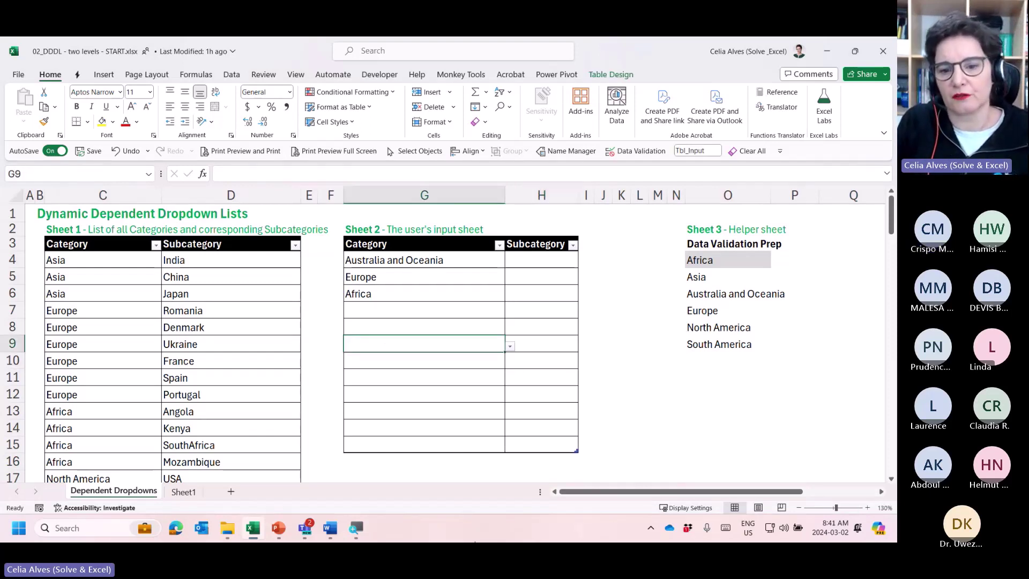
pyautogui.click(799, 508)
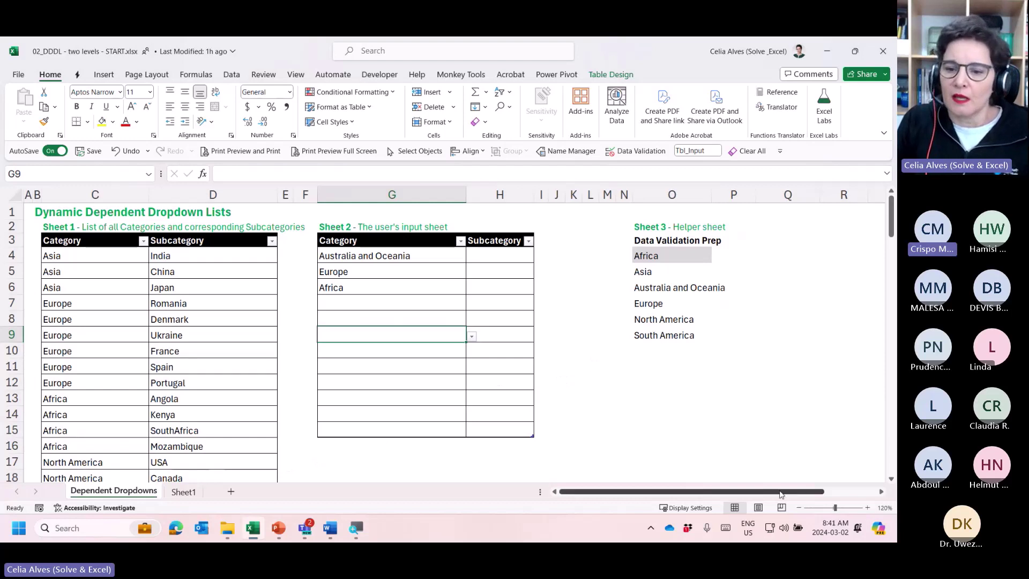
pyautogui.click(798, 508)
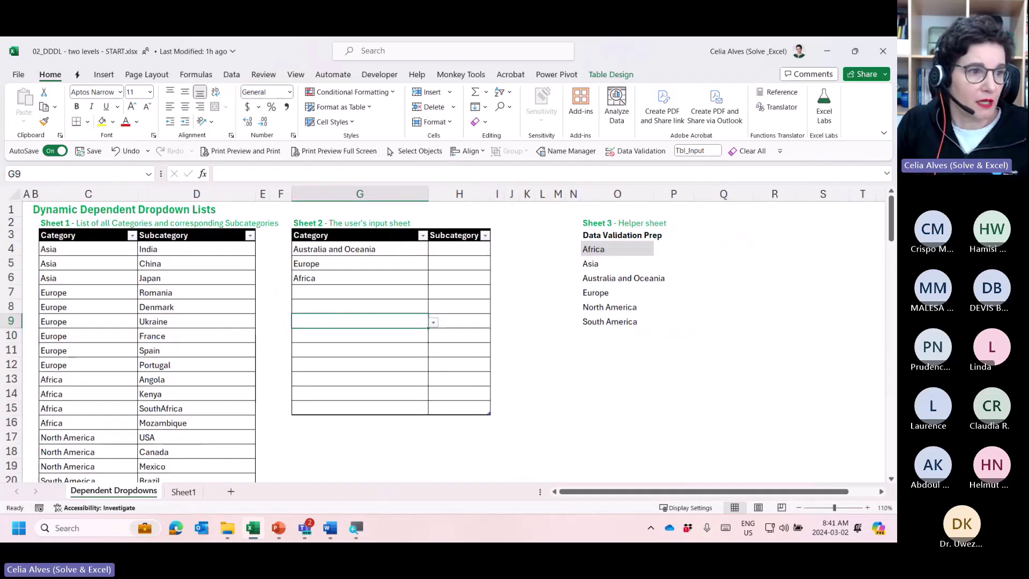
# Review the input table's category cell G5 and the formula behind the helper section's category list in O4.
pyautogui.hotkey('alt', 'Tab')
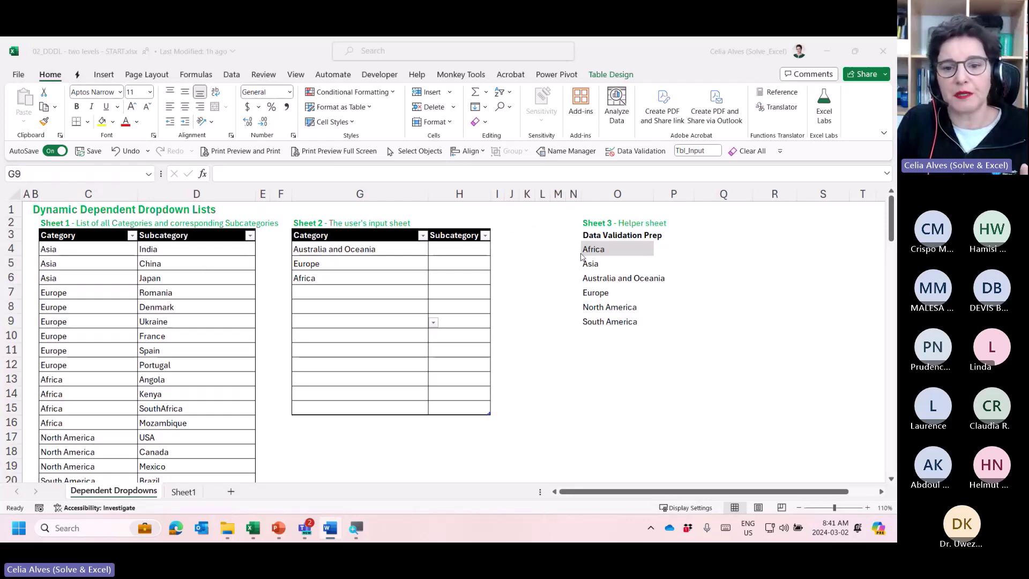
pyautogui.click(384, 255)
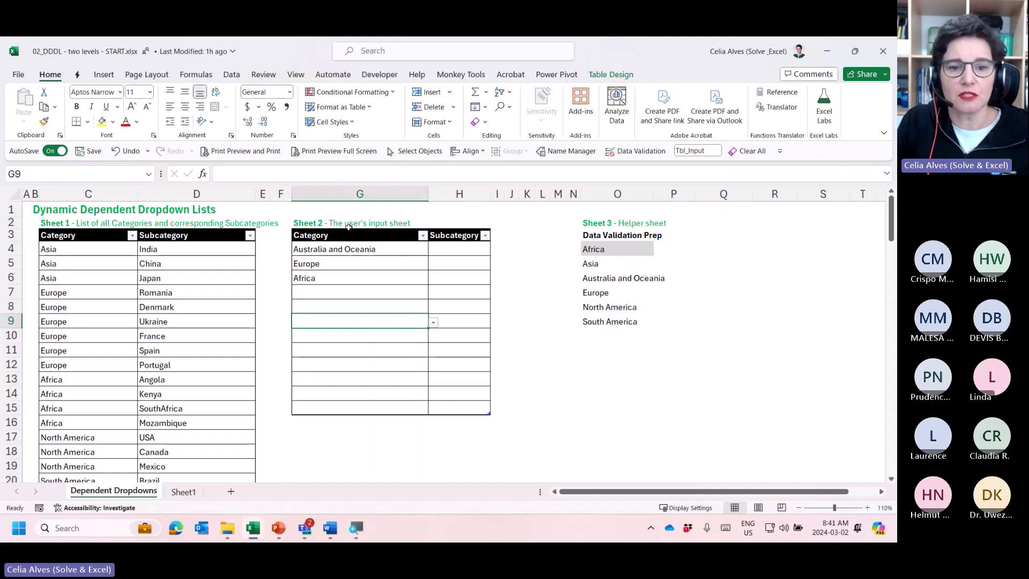
pyautogui.click(331, 263)
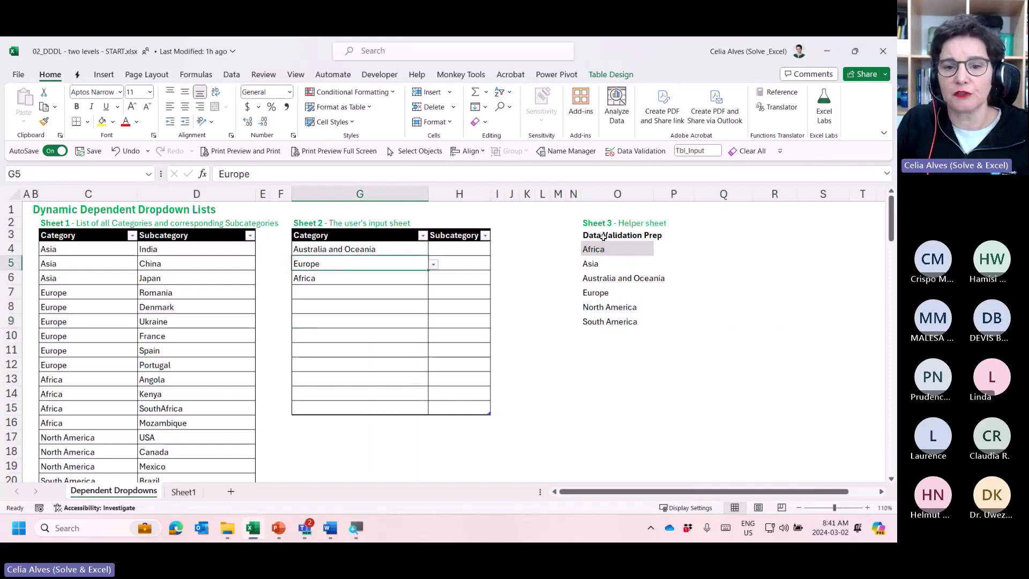
pyautogui.click(606, 249)
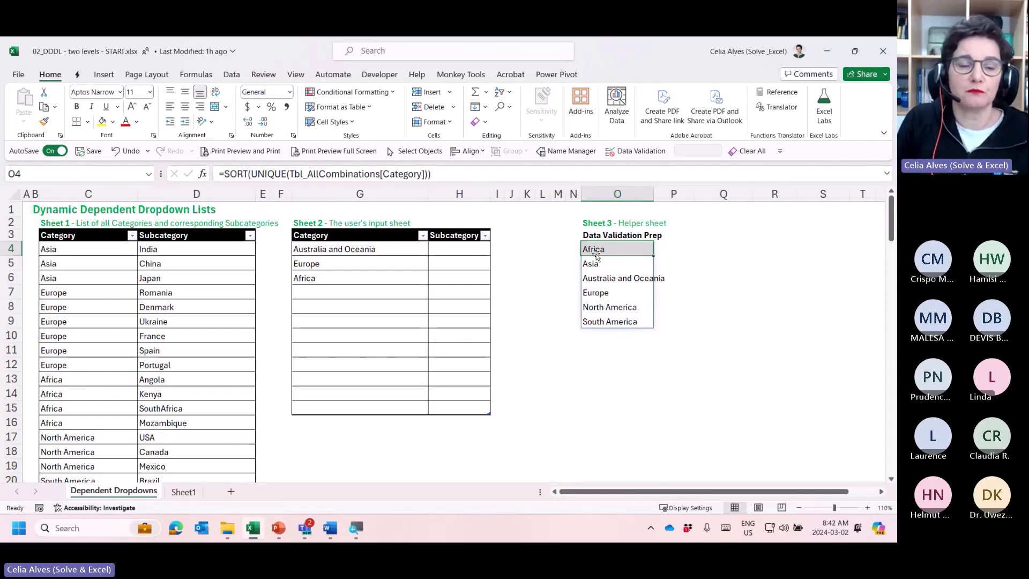
# Review the Sheet 1 combinations table, the Sheet 2 input table and the Sheet 3 helper category list.
pyautogui.click(228, 262)
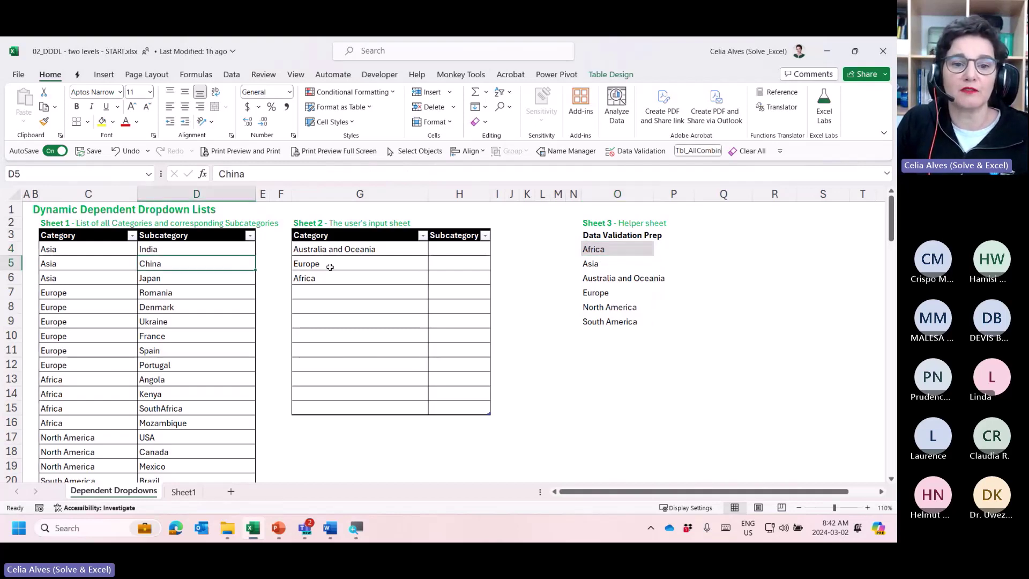
pyautogui.click(330, 267)
pyautogui.click(614, 280)
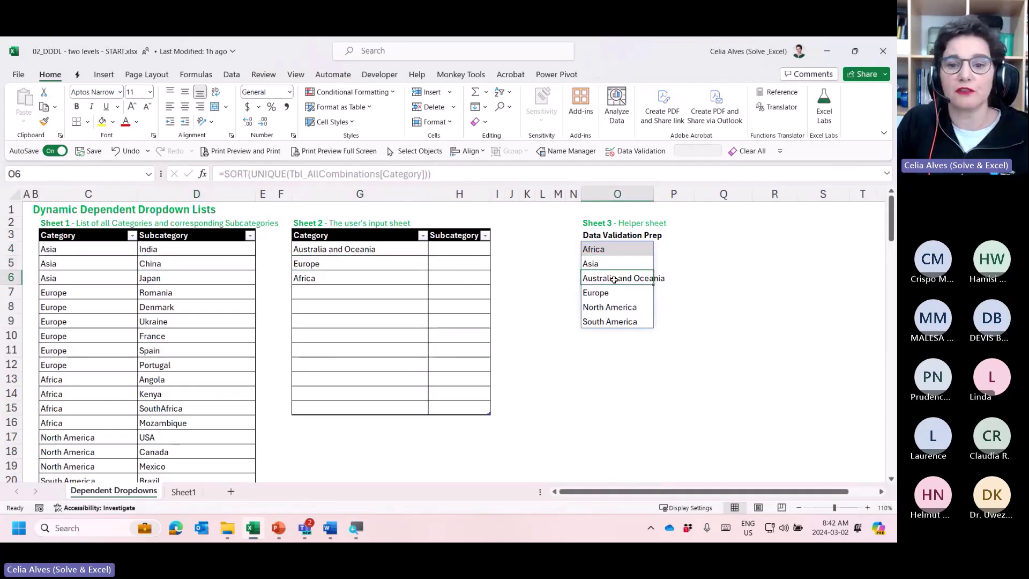
pyautogui.click(65, 223)
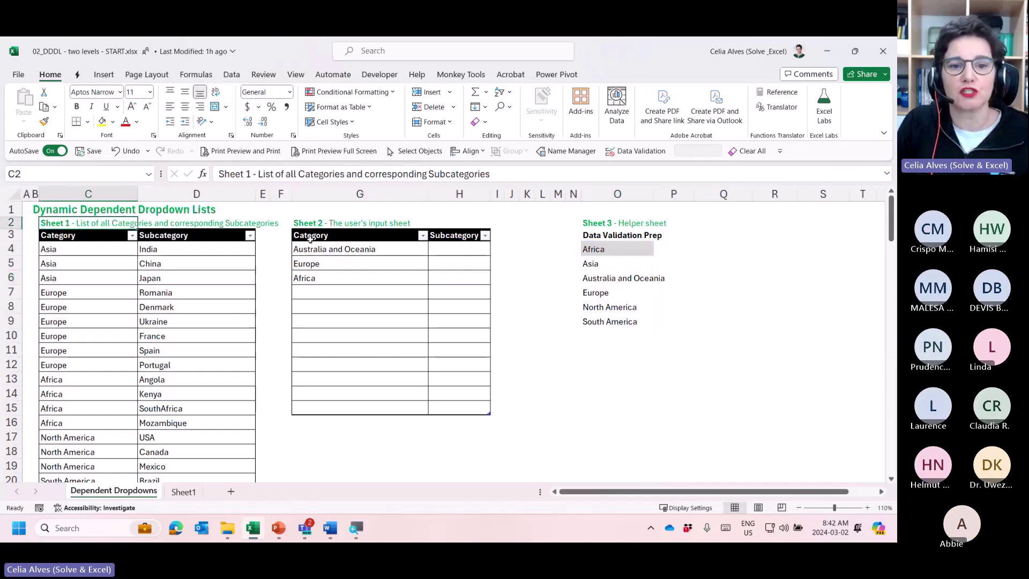
pyautogui.click(601, 333)
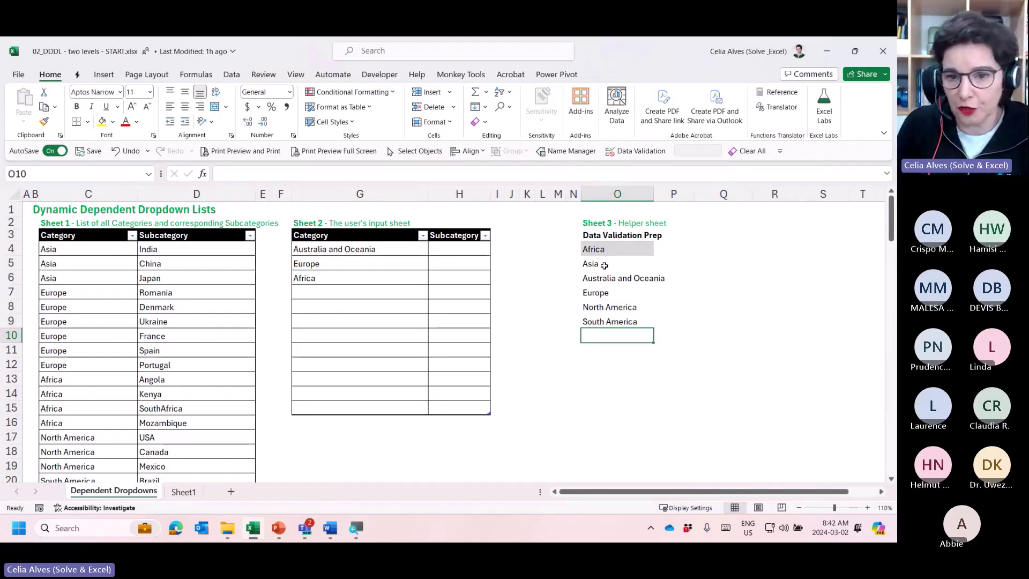
# Inspect the table reference in the formula in O4 and the name of the Sheet 1 combinations table it refers to.
pyautogui.click(601, 248)
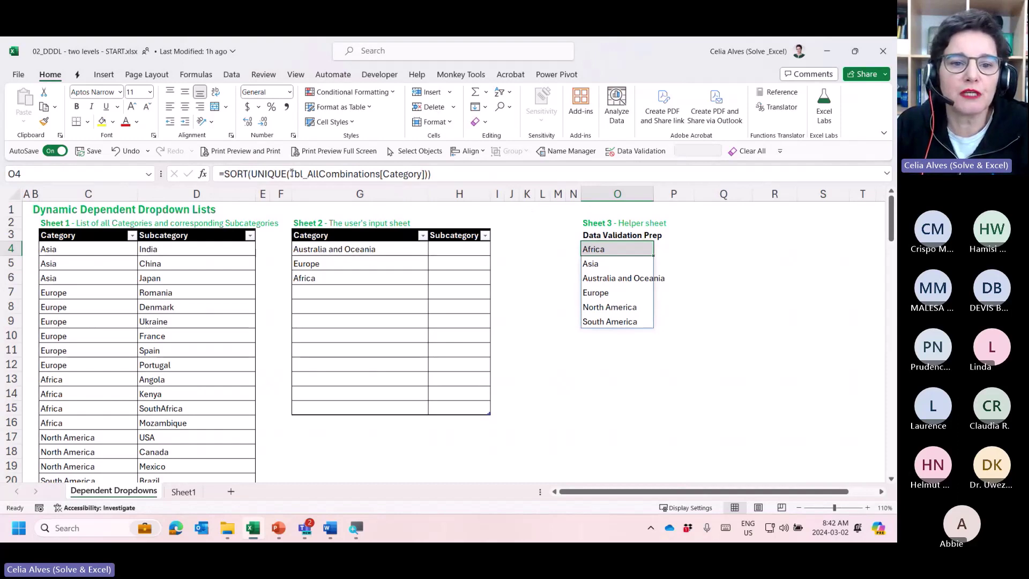
pyautogui.moveTo(290, 174); pyautogui.dragTo(380, 174)
pyautogui.press('Escape')
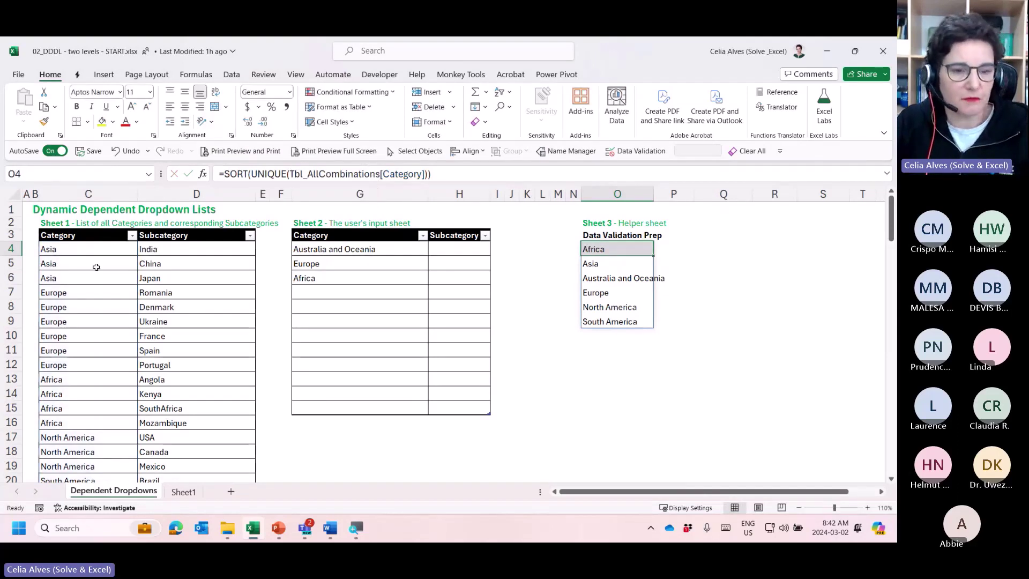
pyautogui.click(94, 265)
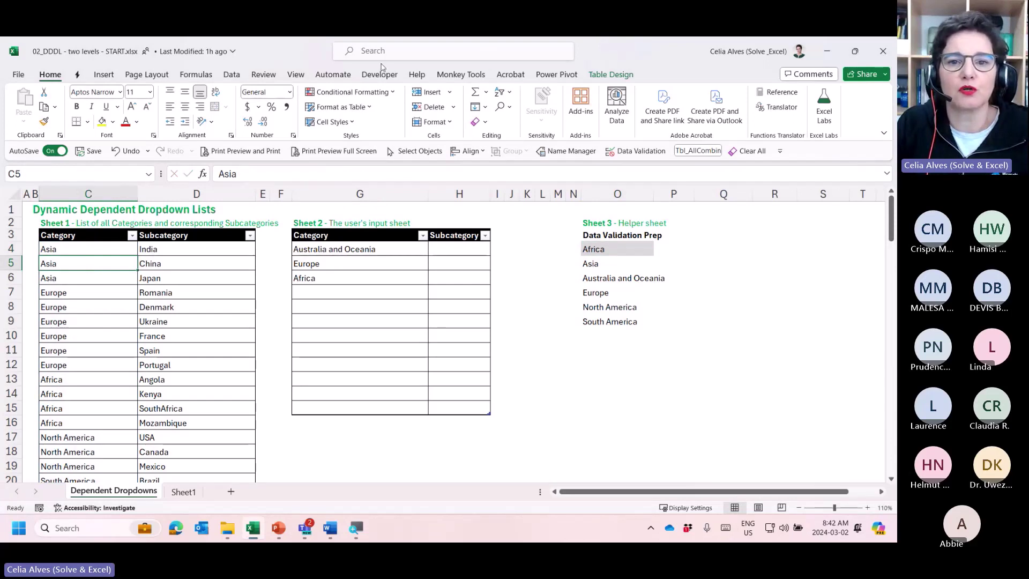
pyautogui.click(597, 75)
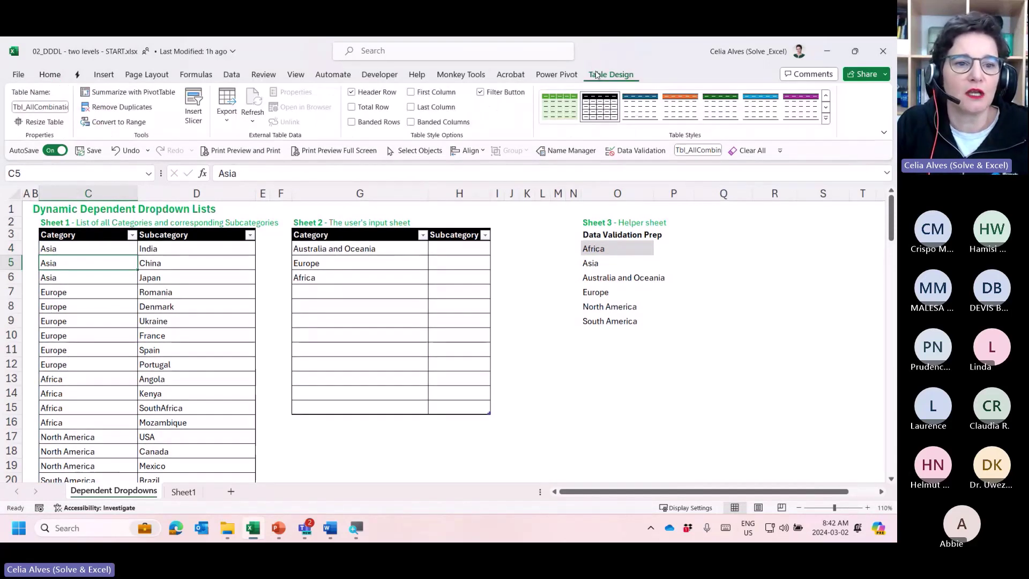
pyautogui.moveTo(16, 106); pyautogui.dragTo(79, 110)
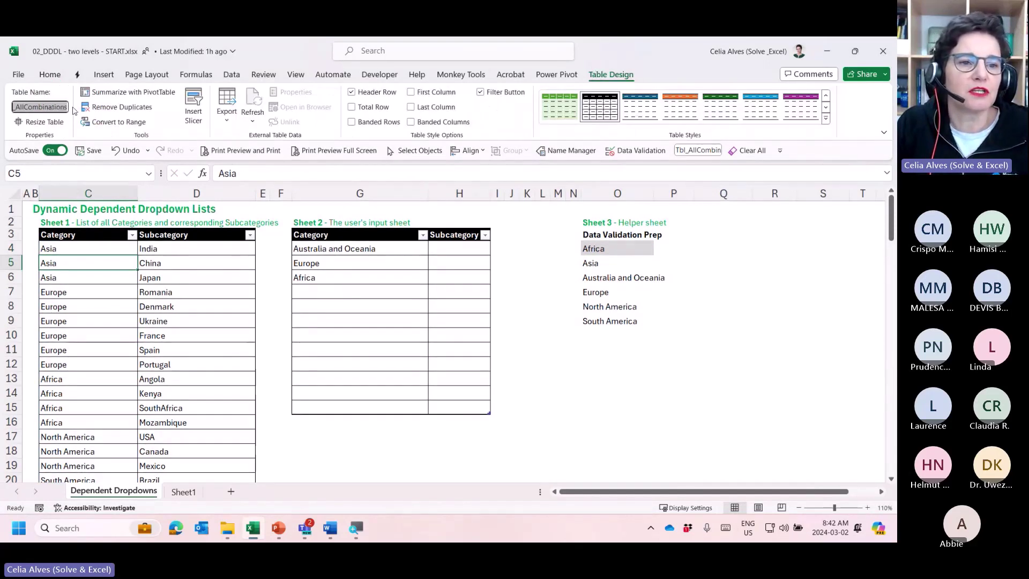
pyautogui.press('Escape')
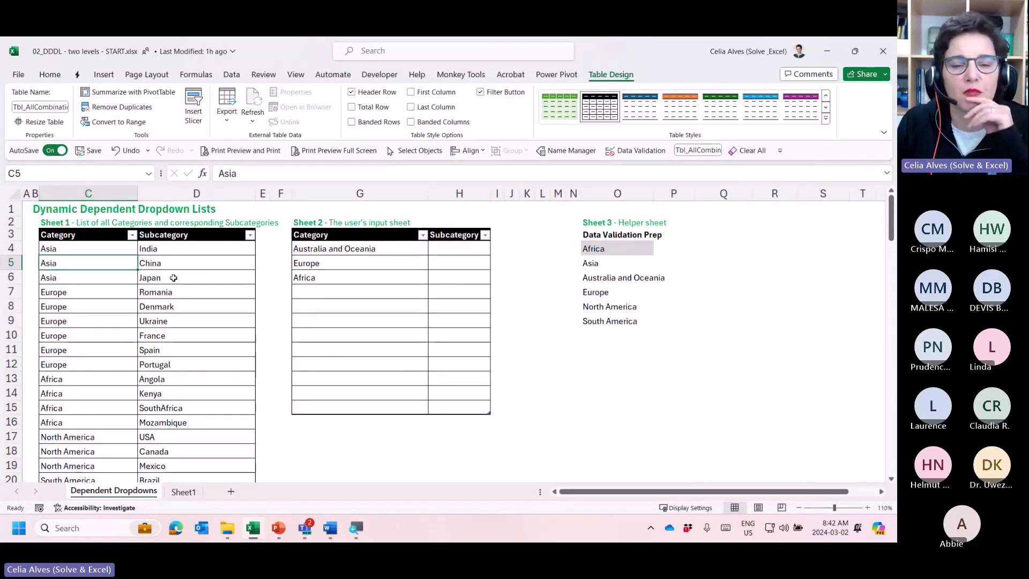
# Pick Australia and Oceania from the category dropdown in G7 of the input table, and replace it with South America.
pyautogui.click(589, 249)
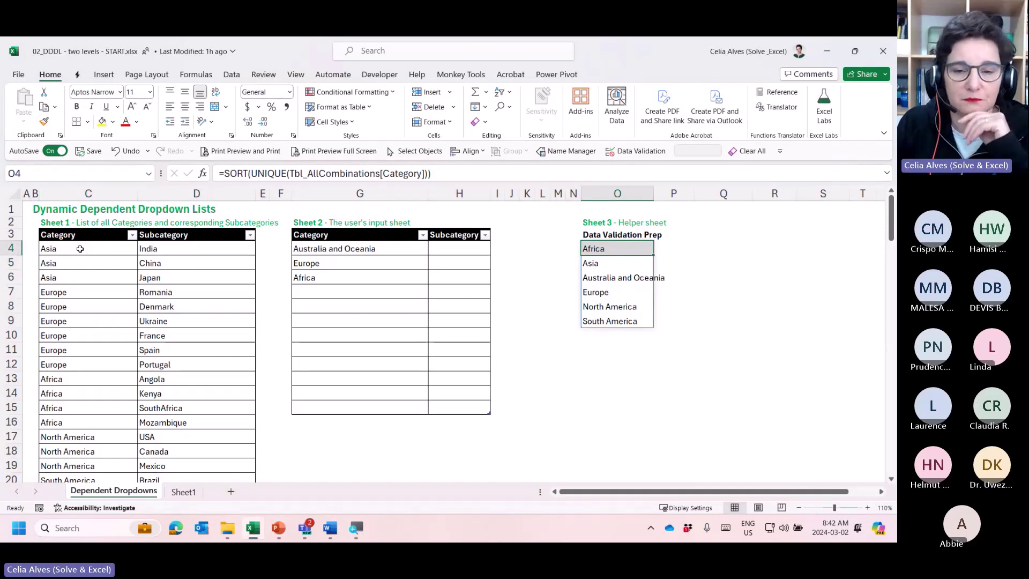
pyautogui.click(356, 247)
pyautogui.click(375, 278)
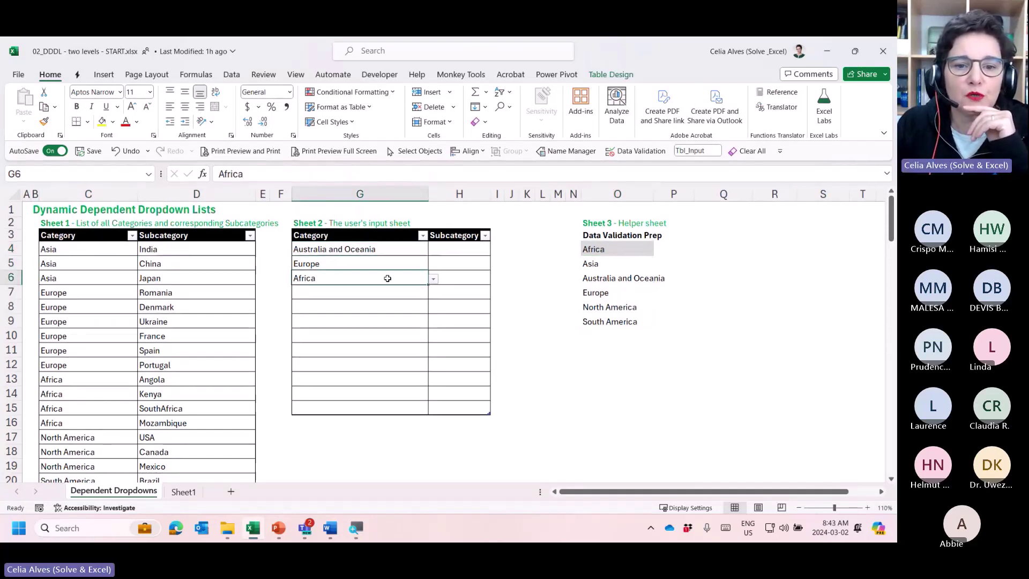
pyautogui.click(386, 293)
pyautogui.click(434, 296)
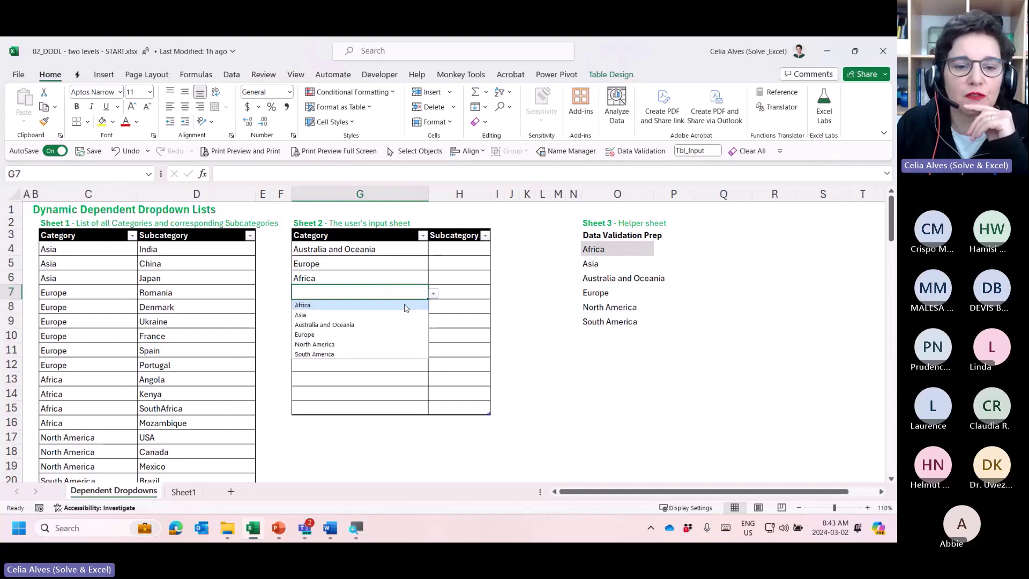
pyautogui.click(382, 325)
pyautogui.click(433, 293)
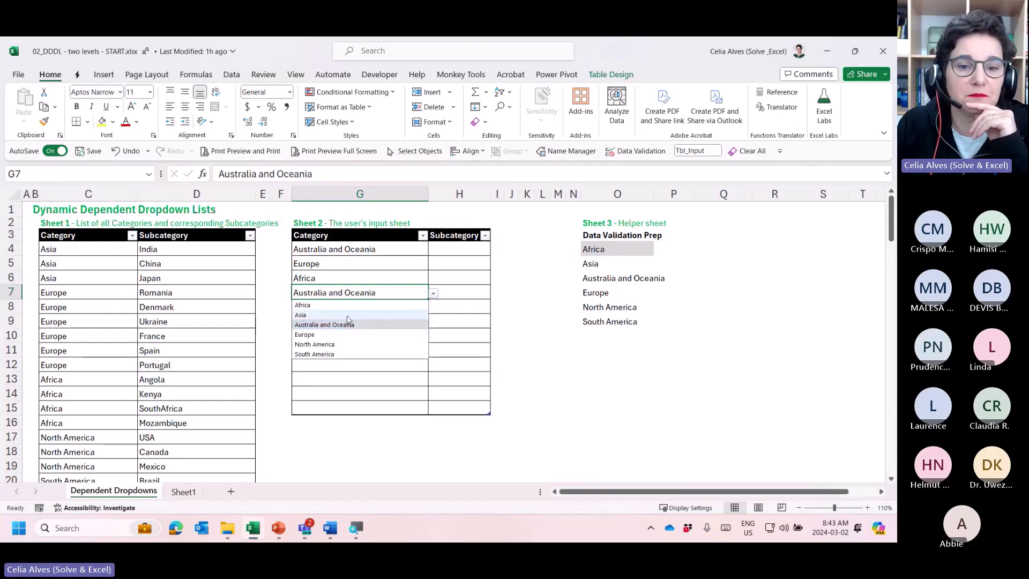
pyautogui.click(344, 355)
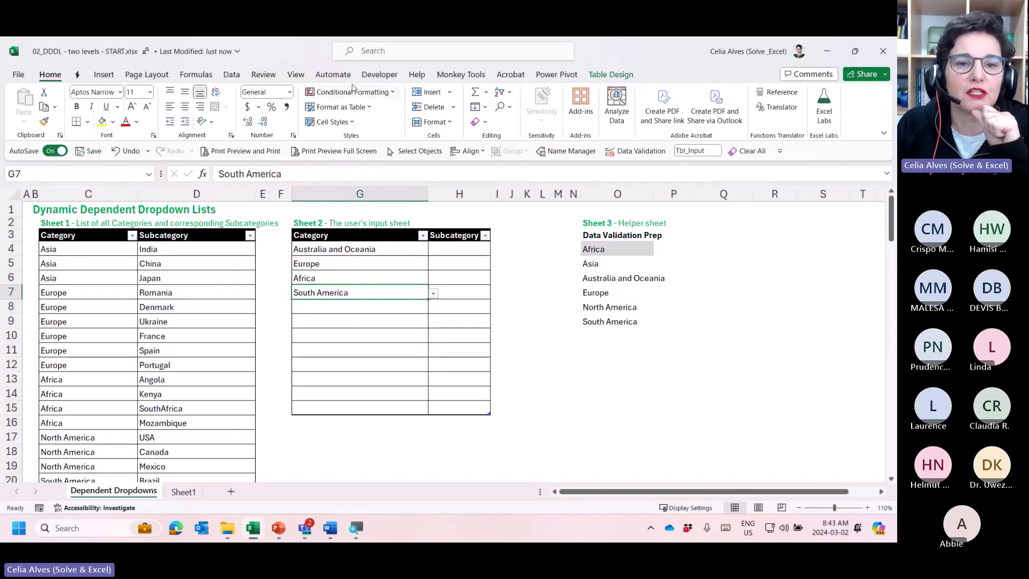
# Inspect the data validation settings of G7, including the spill operator in the list source, without changing them.
pyautogui.click(204, 79)
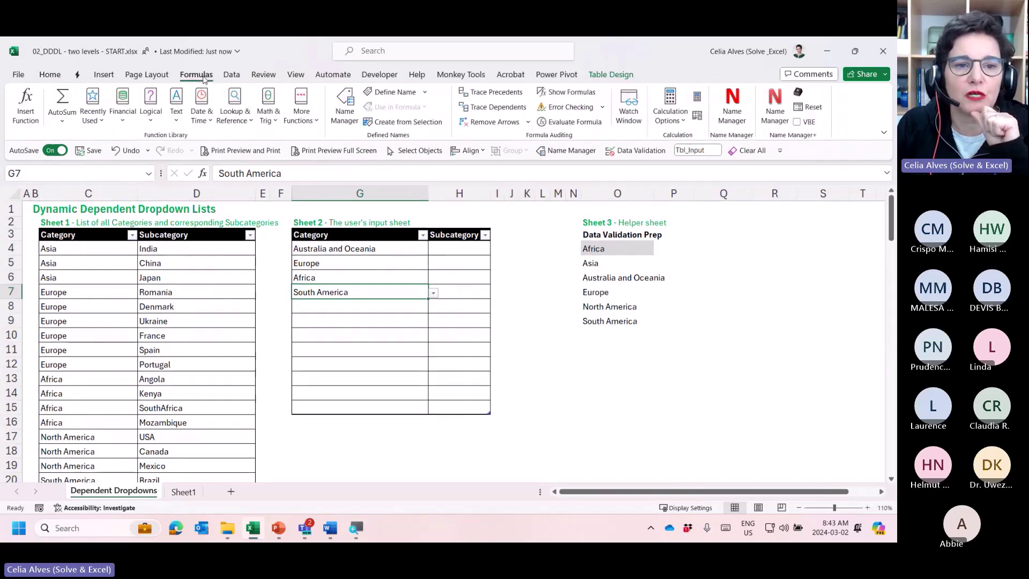
pyautogui.click(236, 75)
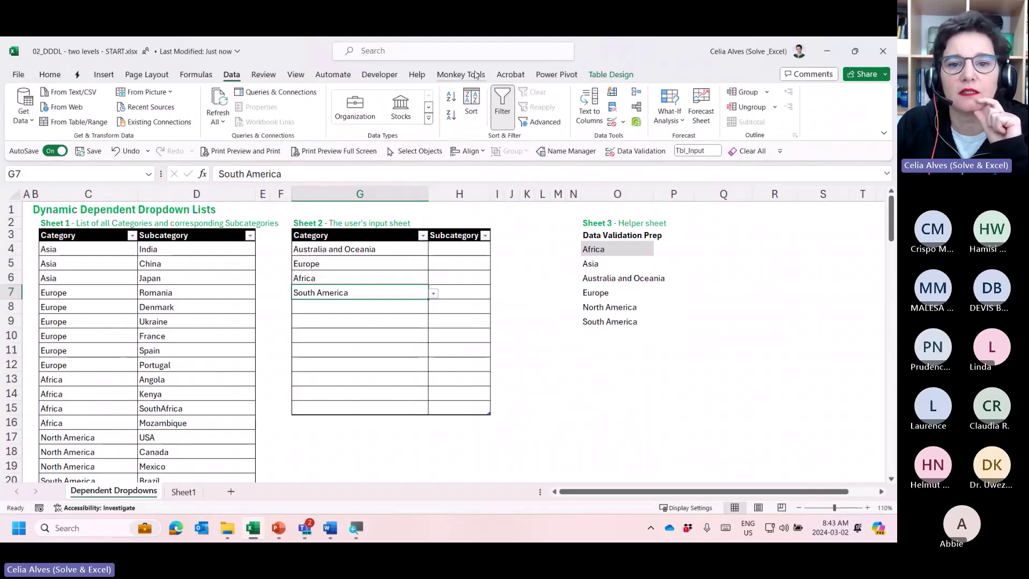
pyautogui.click(612, 123)
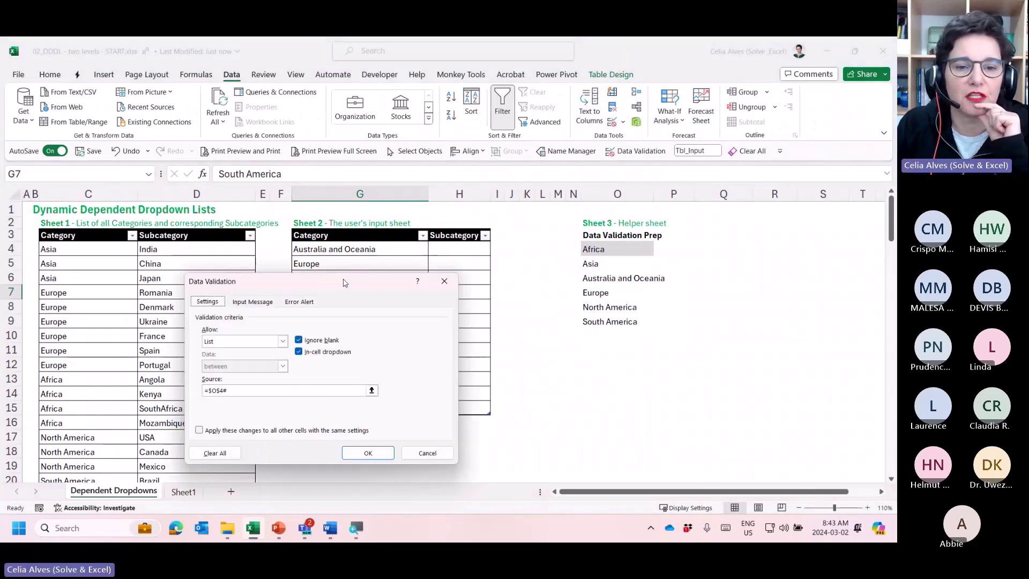
pyautogui.moveTo(346, 281); pyautogui.dragTo(413, 223)
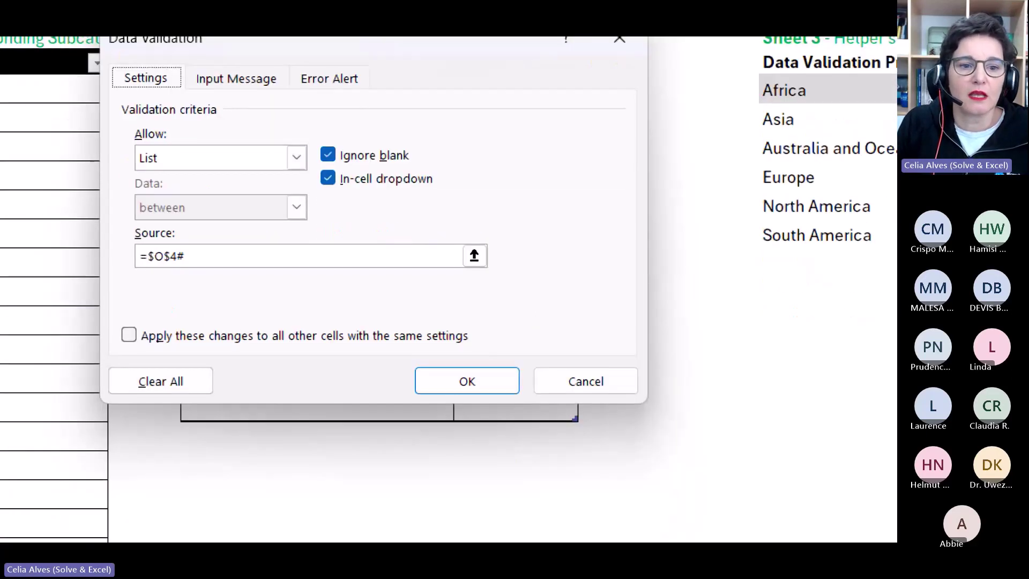
pyautogui.click(180, 256)
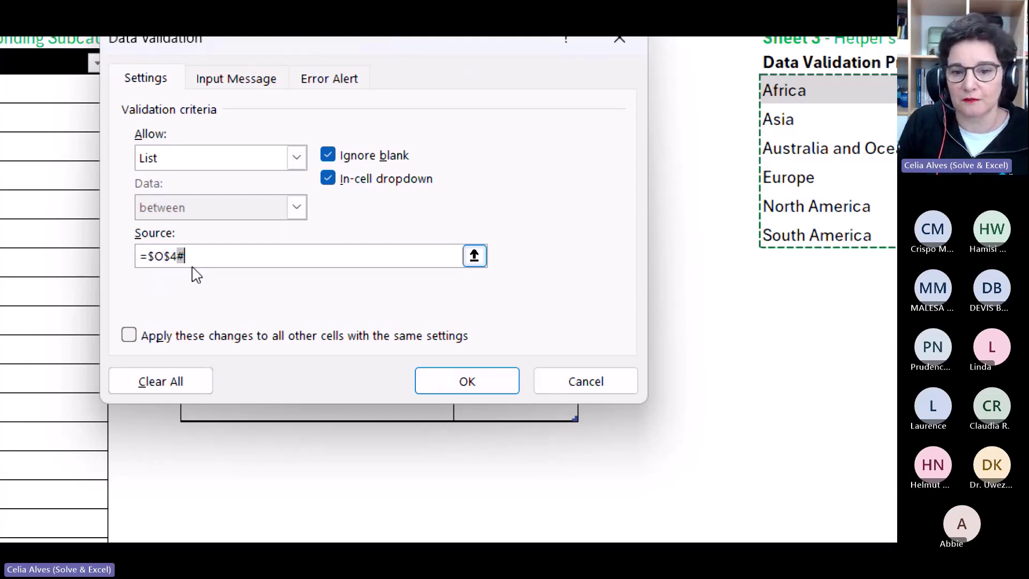
pyautogui.click(587, 382)
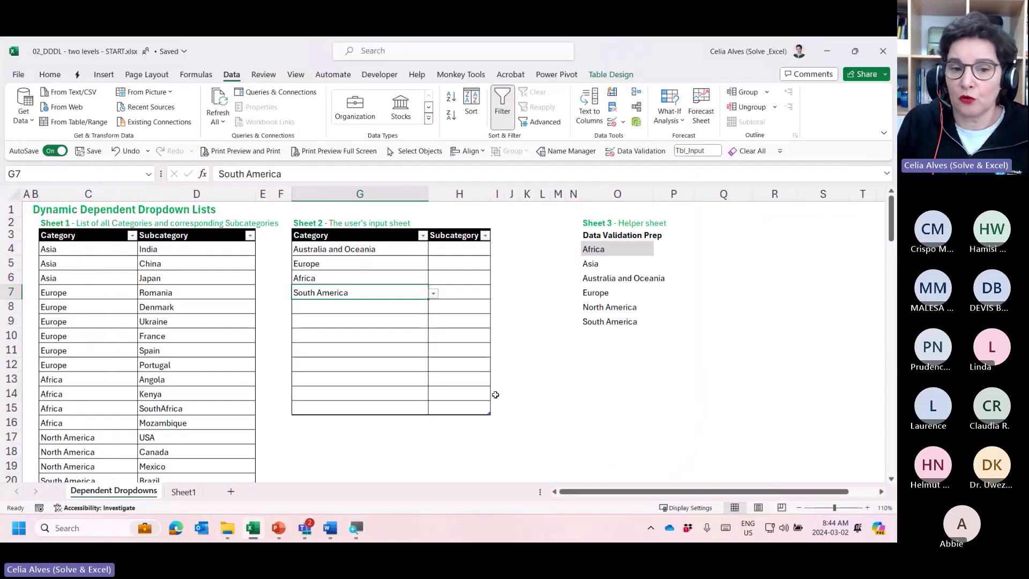
# Widen the input table's Subcategory column H and autofit the helper section's column O to its category names.
pyautogui.click(591, 250)
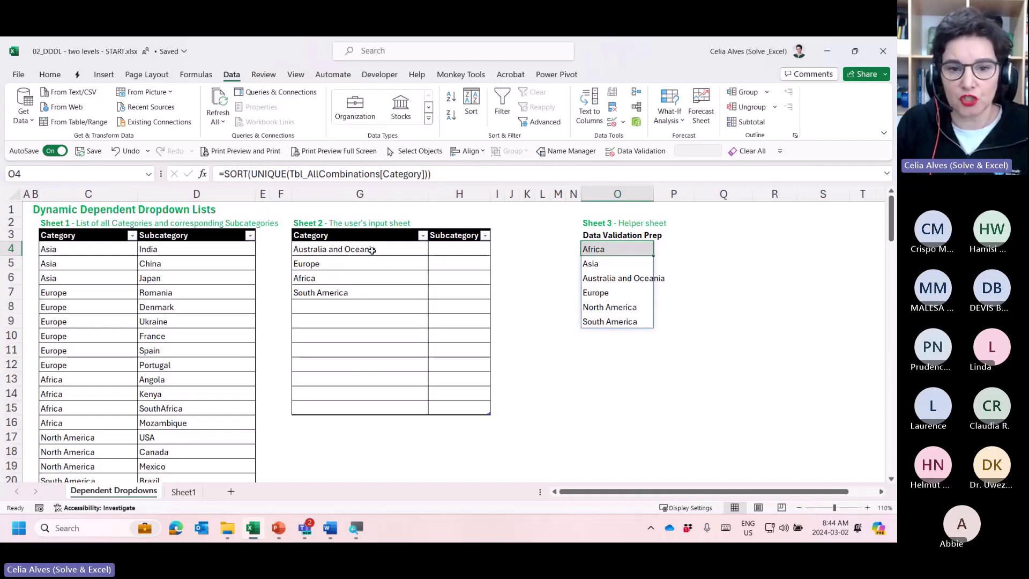
pyautogui.moveTo(372, 251); pyautogui.dragTo(371, 409)
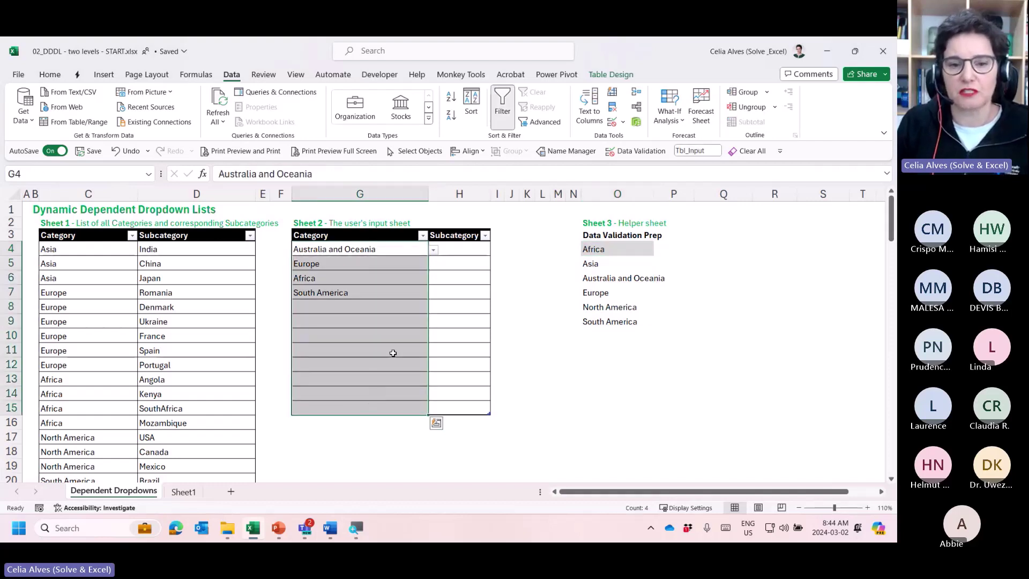
pyautogui.click(455, 250)
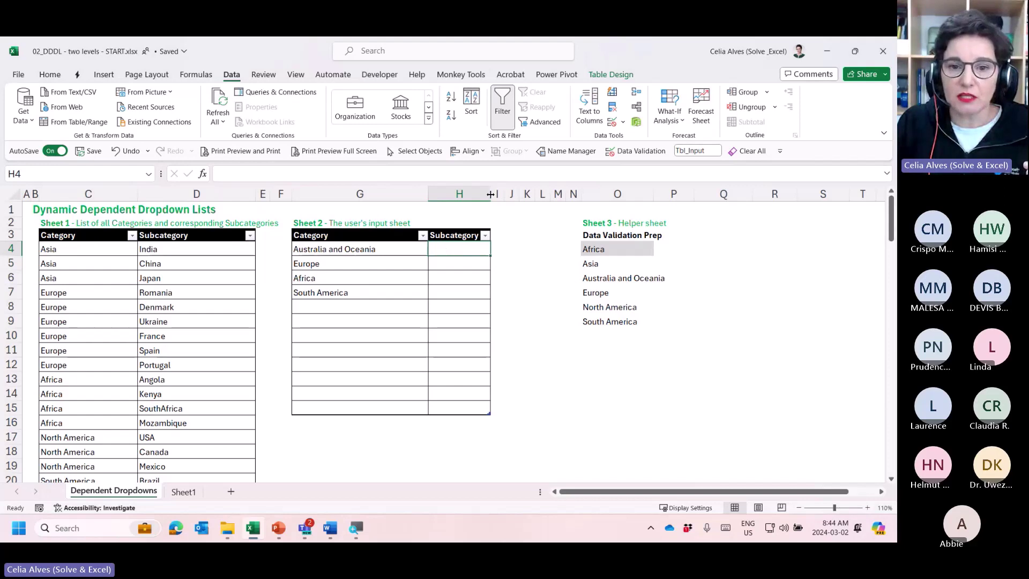
pyautogui.moveTo(491, 194); pyautogui.dragTo(529, 194)
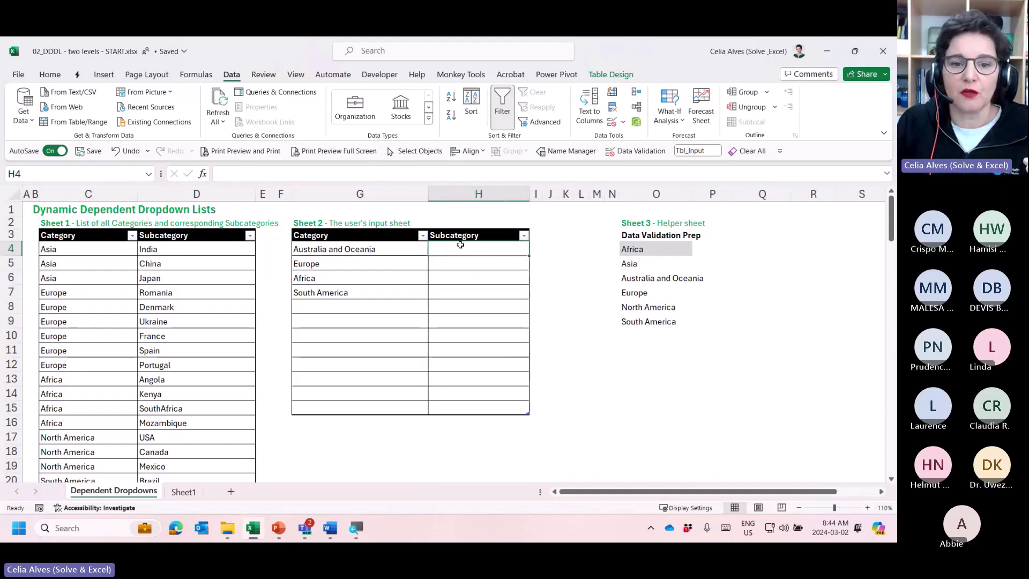
pyautogui.click(365, 250)
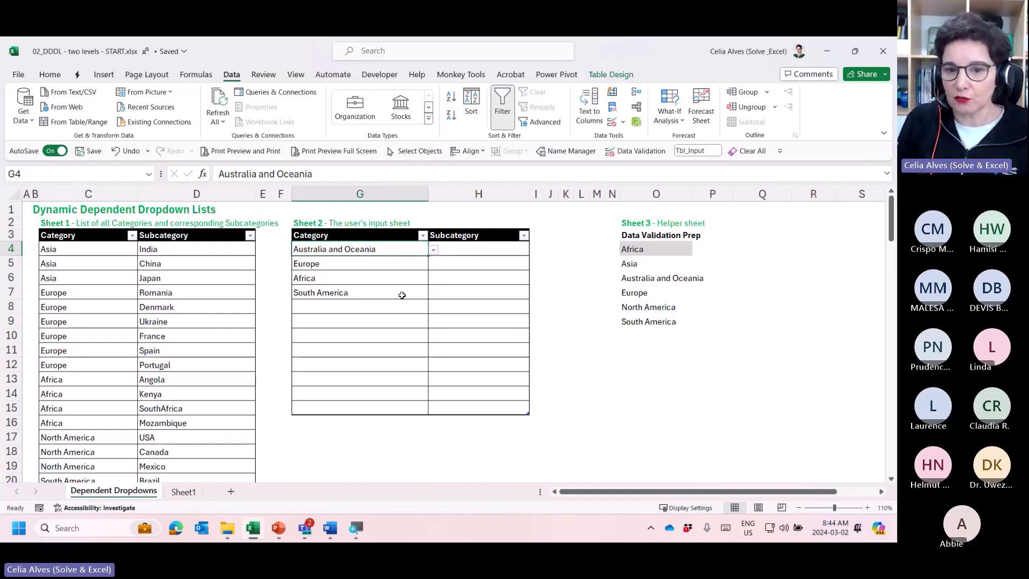
pyautogui.click(646, 253)
pyautogui.click(721, 249)
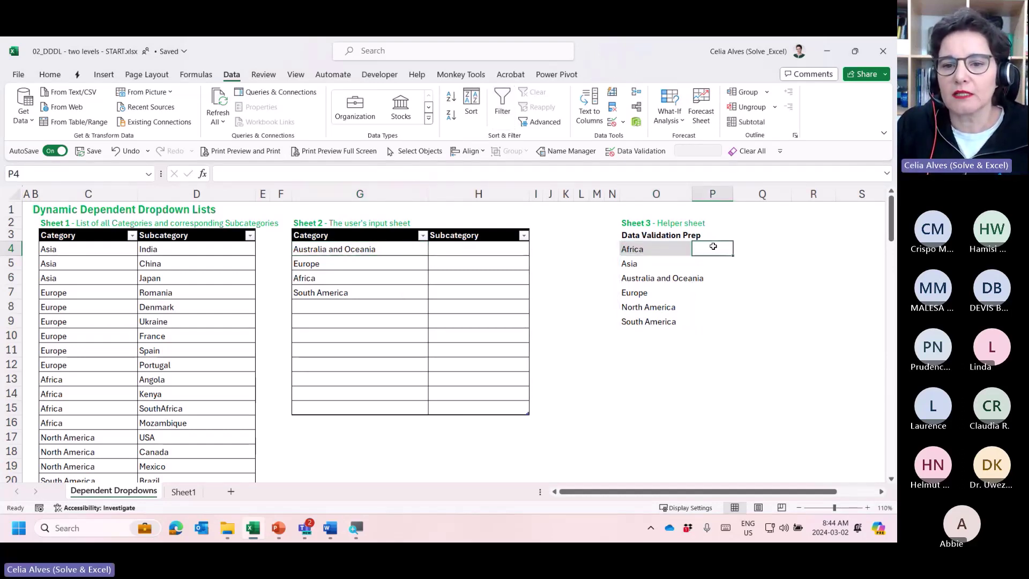
pyautogui.doubleClick(691, 200)
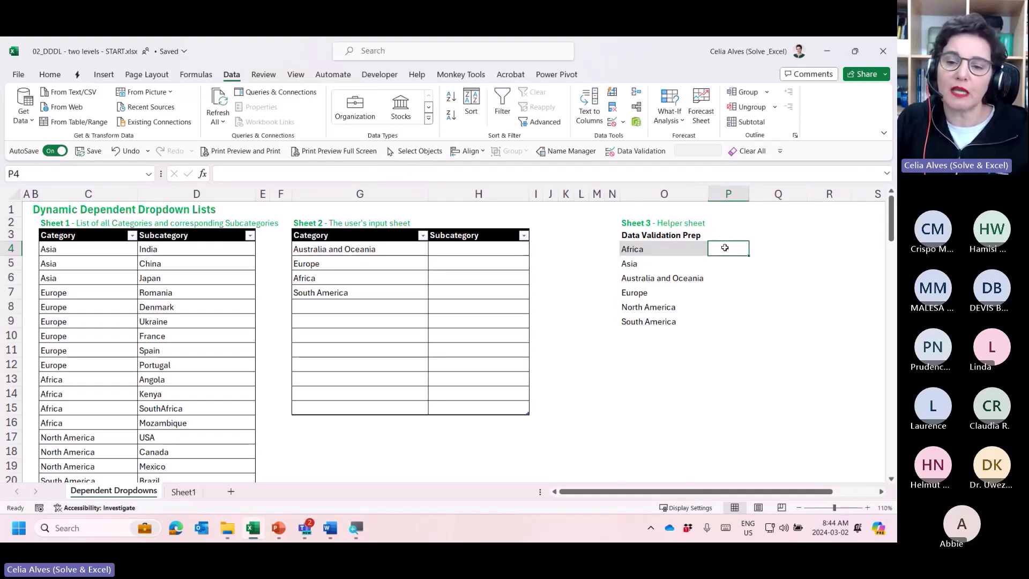
# Build a FILTER formula in P4 that returns Tbl_AllCombinations[Subcategory] where Tbl_AllCombinations[Category] equals O4.
pyautogui.click(683, 250)
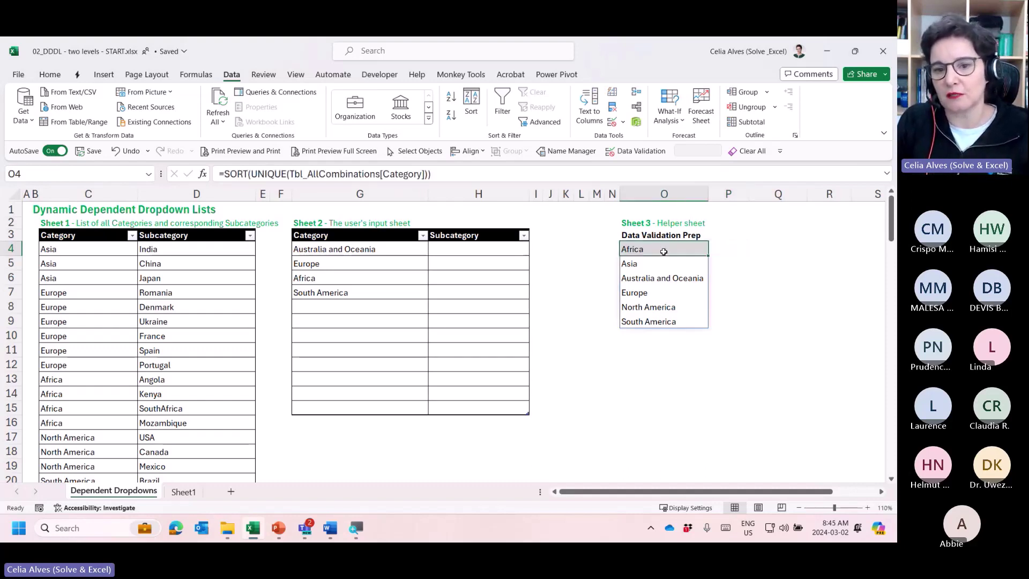
pyautogui.click(732, 248)
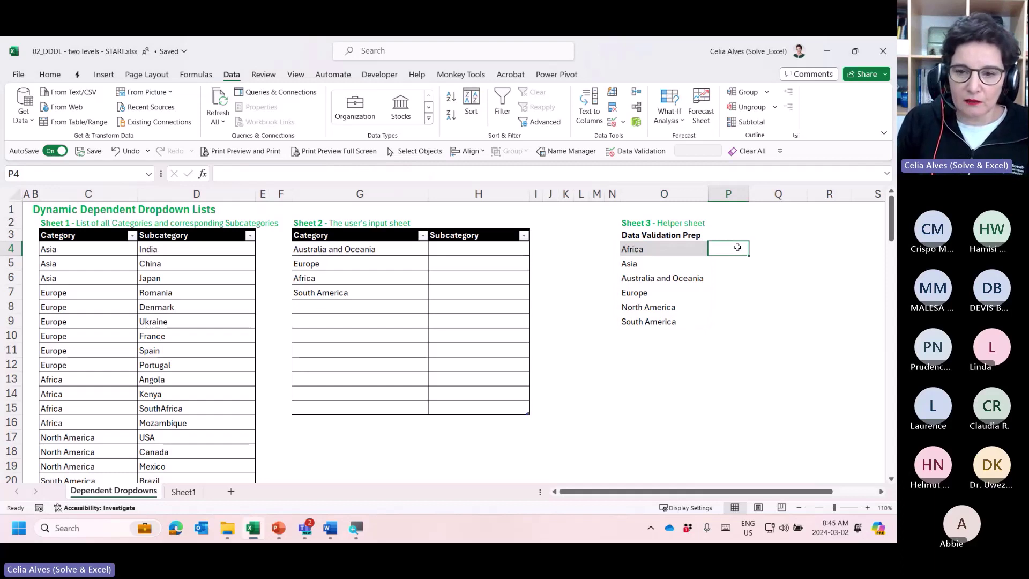
pyautogui.write('=filter')
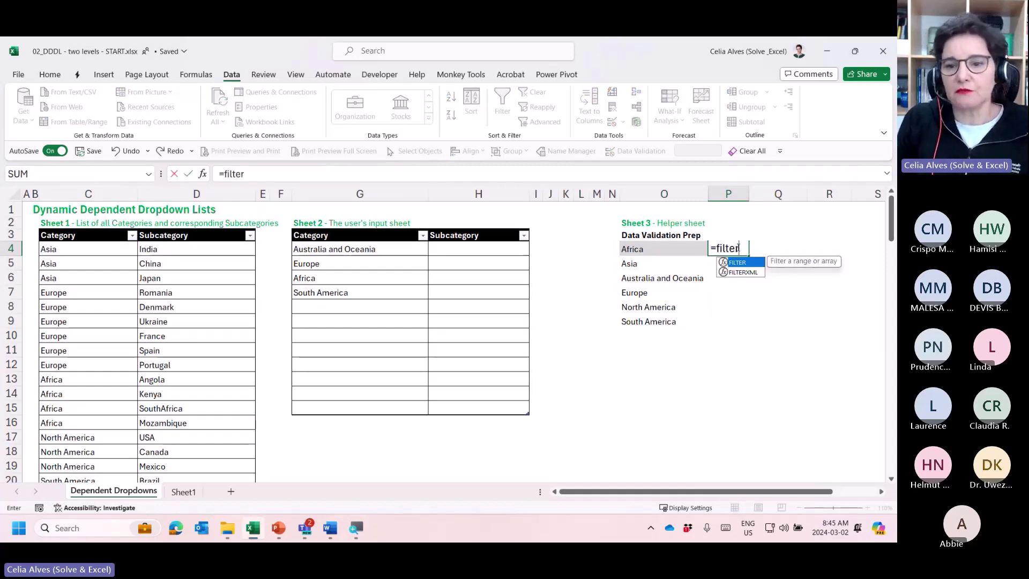
pyautogui.press('Tab')
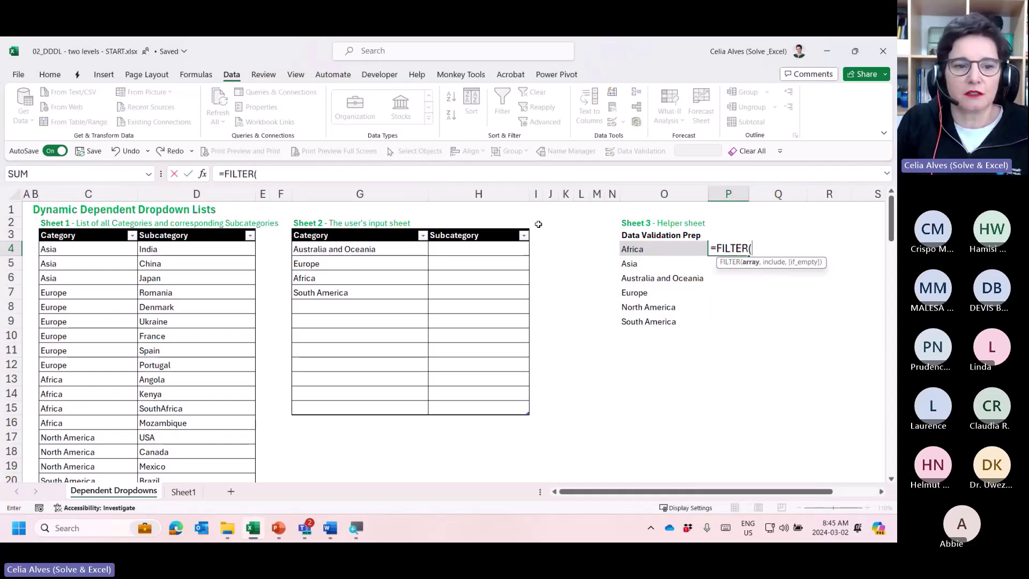
pyautogui.click(179, 231)
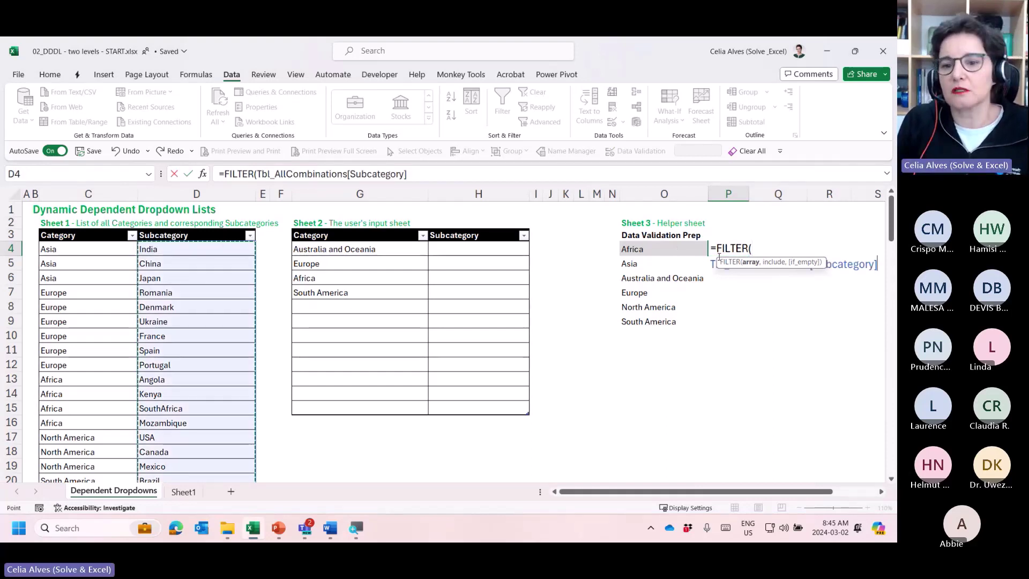
pyautogui.moveTo(719, 258); pyautogui.dragTo(707, 296)
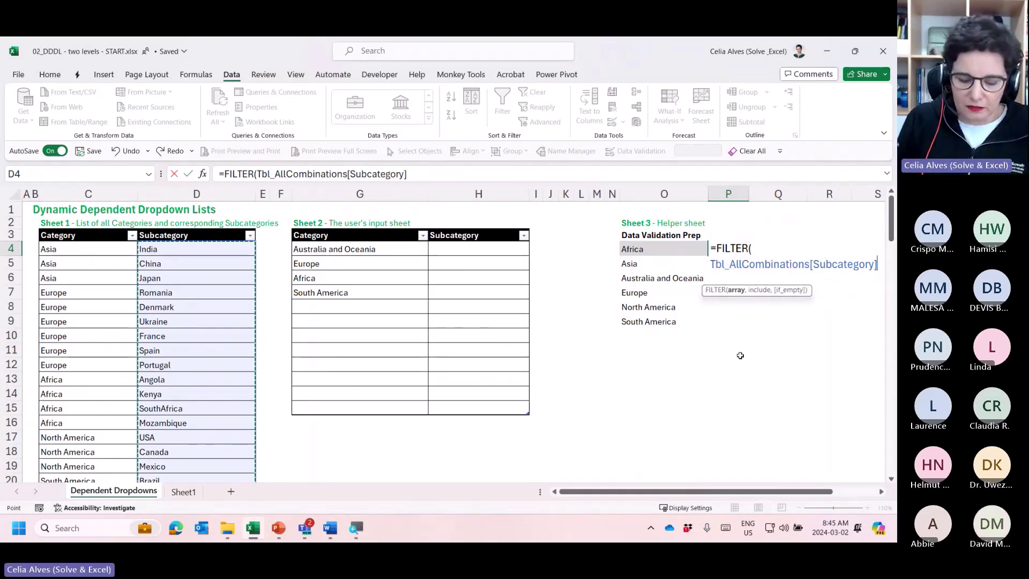
pyautogui.write(',')
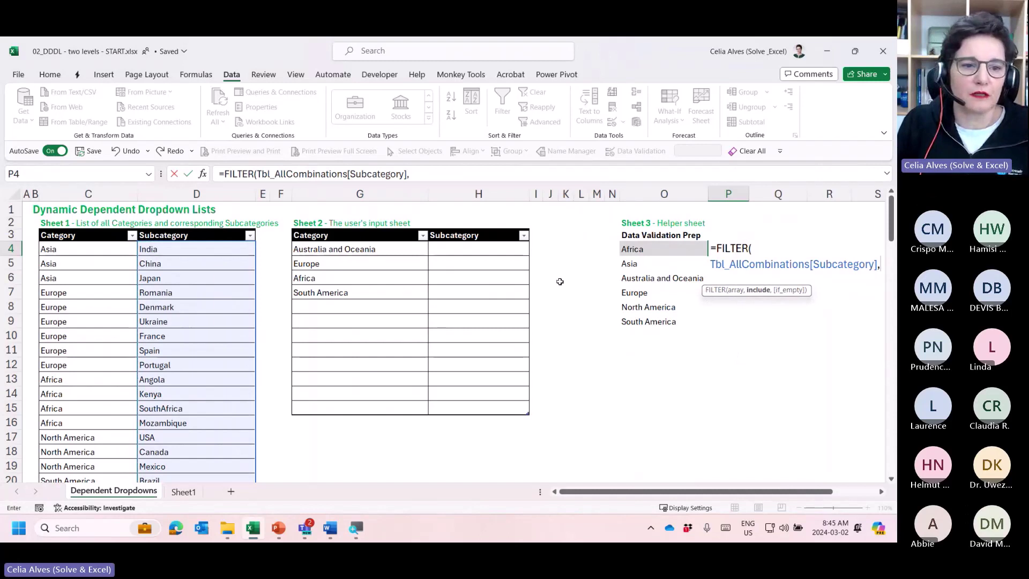
pyautogui.click(103, 228)
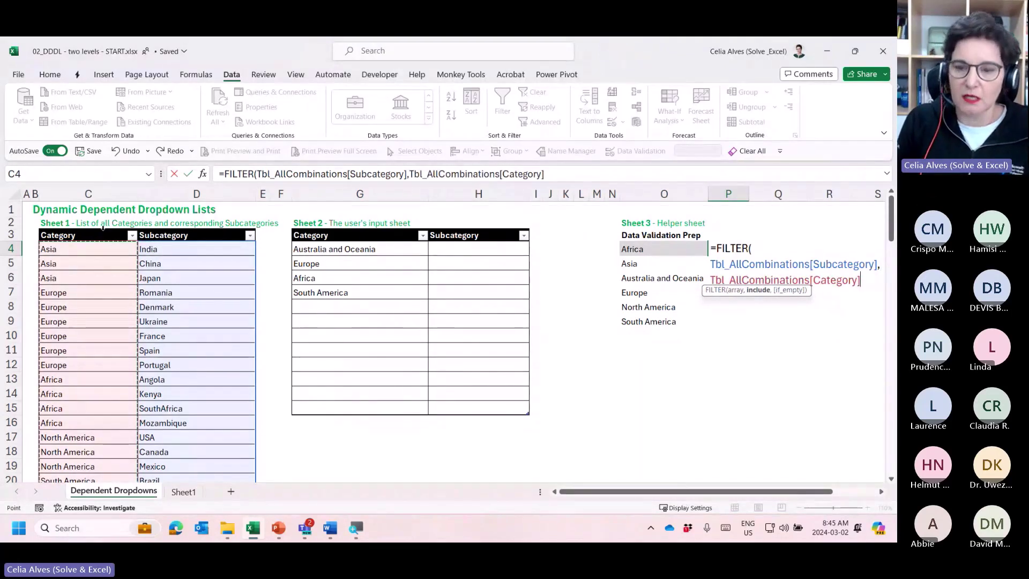
pyautogui.write('=')
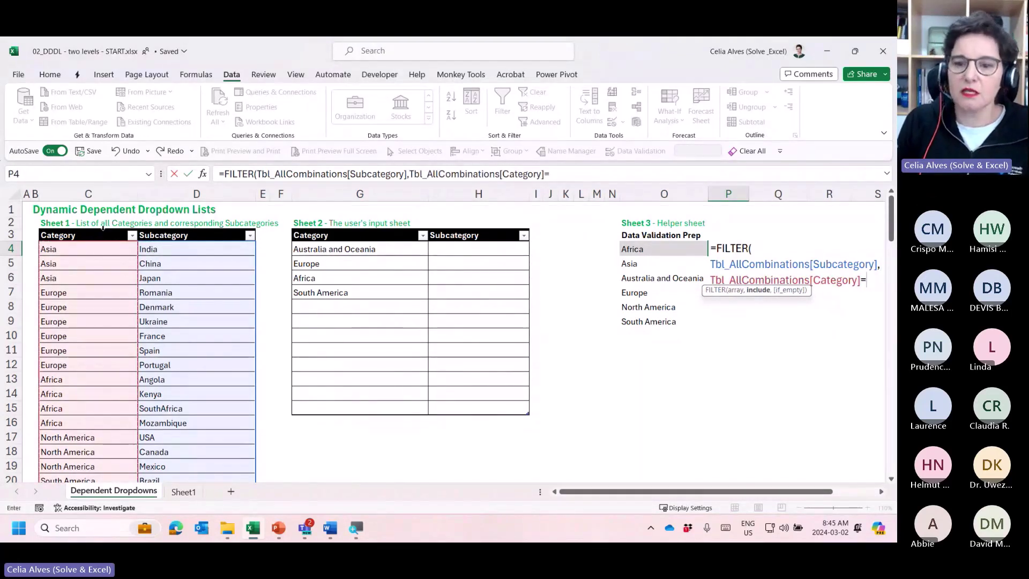
pyautogui.click(643, 248)
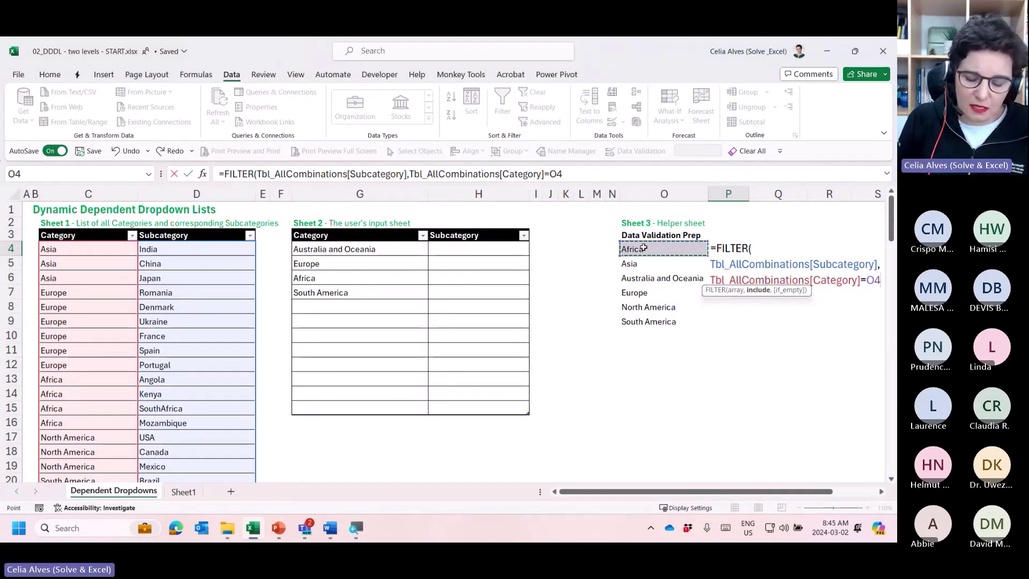
# Finish the FILTER formula in P4 with an empty string ("") as the if_empty argument.
pyautogui.write(',')
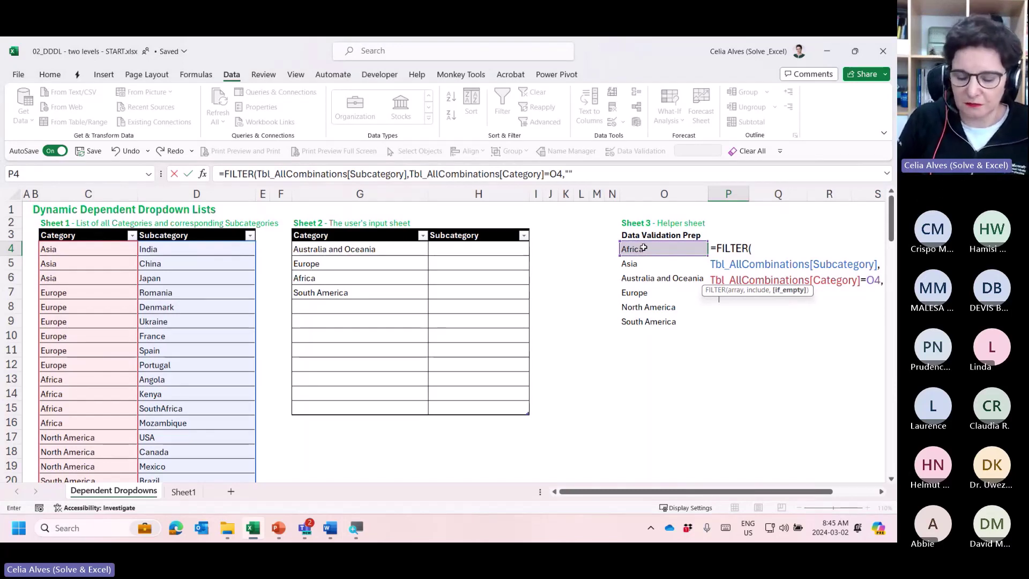
pyautogui.write('"")')
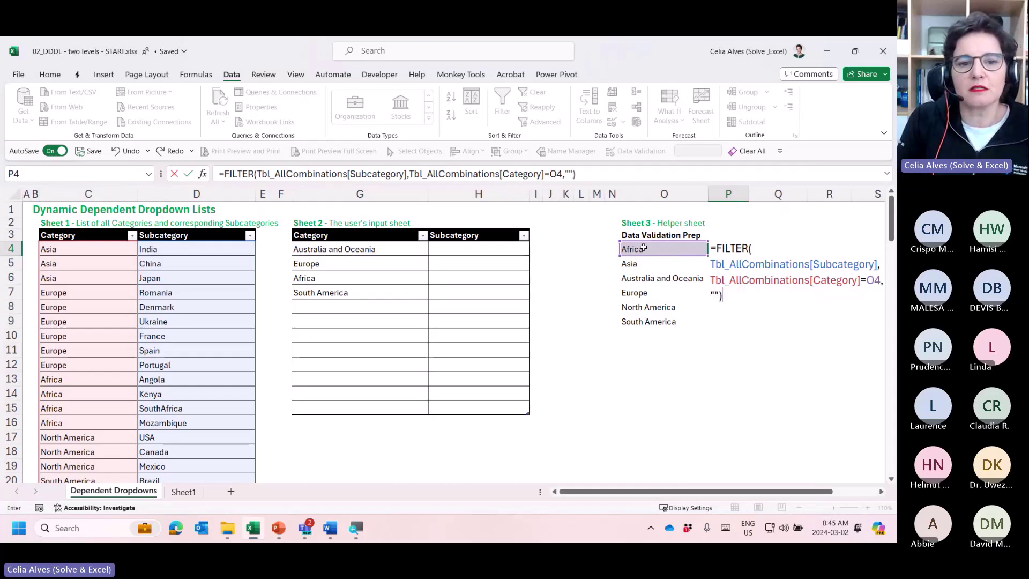
pyautogui.press('Return')
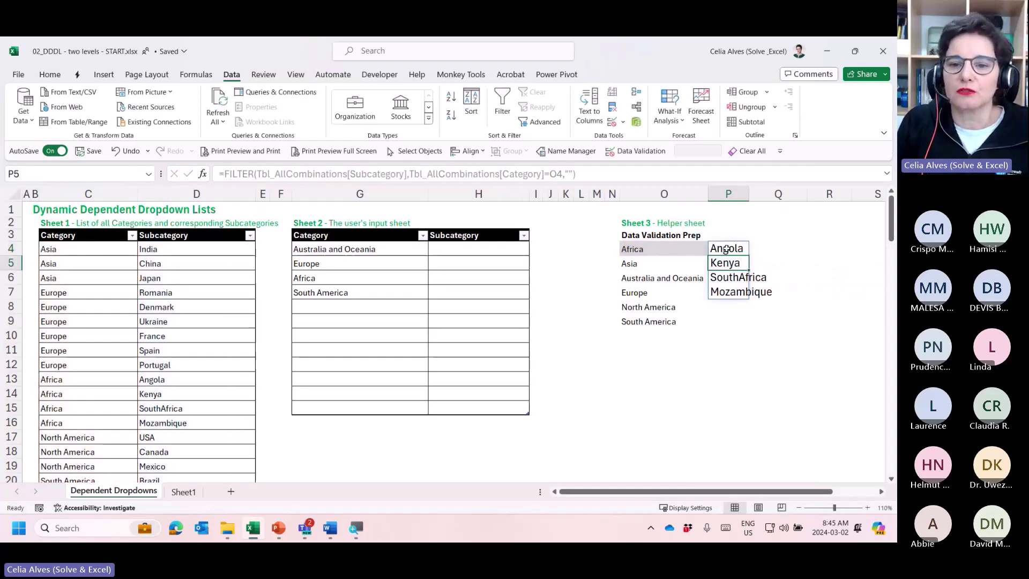
# Examine the spilled subcategories from P4 against the categories in the helper list.
pyautogui.click(665, 248)
pyautogui.click(724, 248)
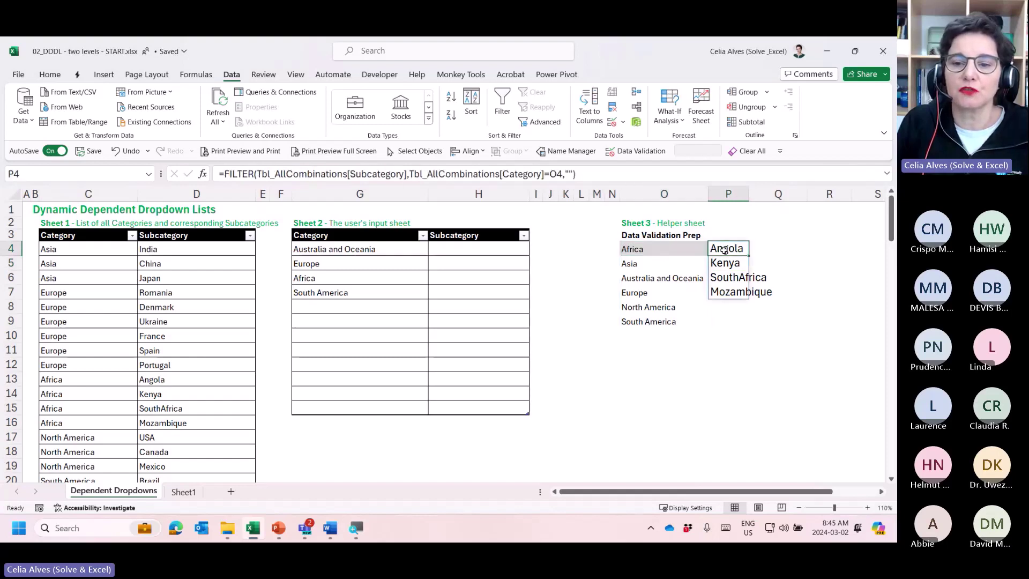
pyautogui.moveTo(724, 249); pyautogui.dragTo(716, 288)
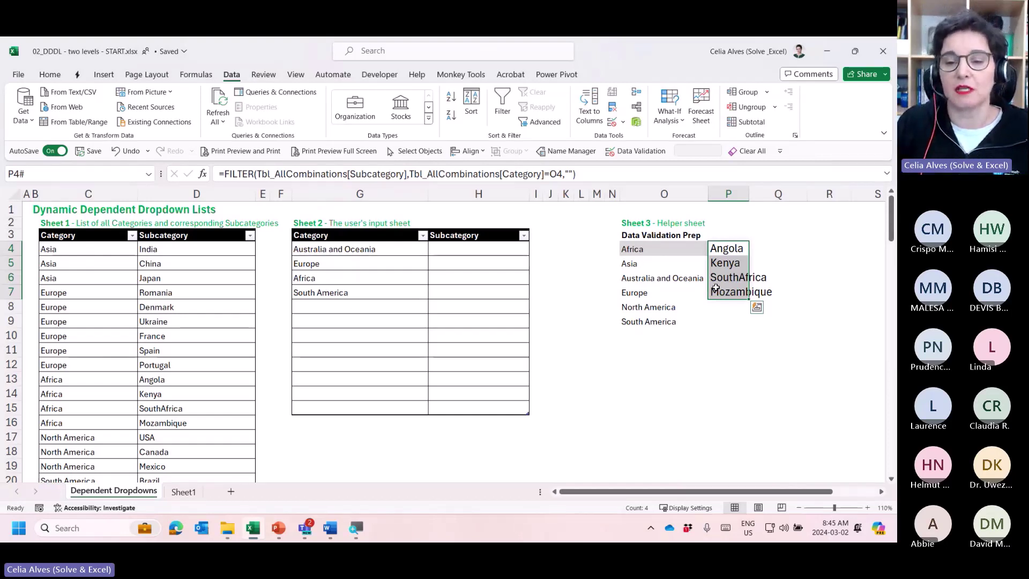
pyautogui.click(632, 264)
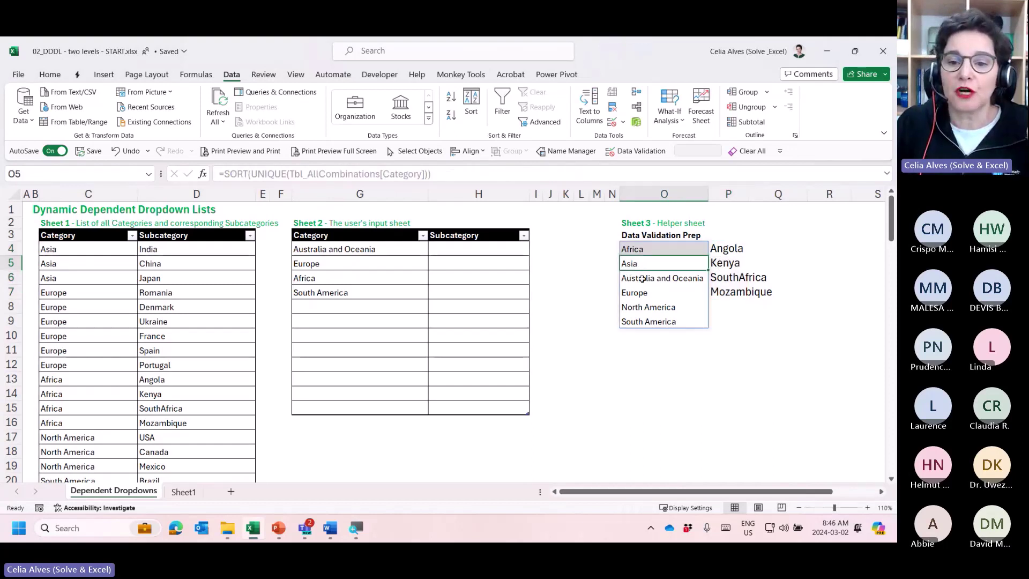
pyautogui.click(642, 278)
pyautogui.click(639, 297)
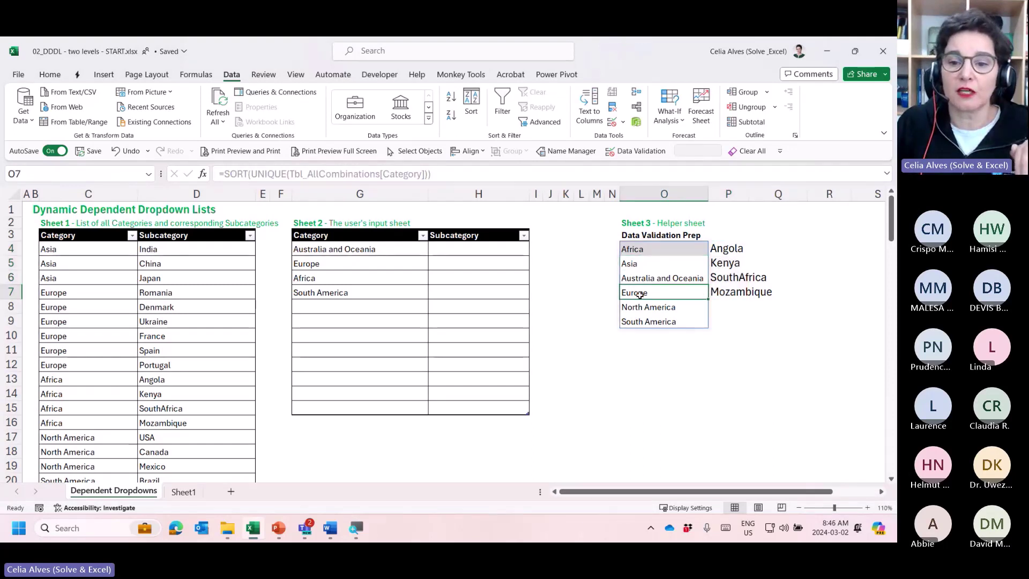
pyautogui.click(725, 251)
pyautogui.moveTo(725, 259); pyautogui.dragTo(722, 291)
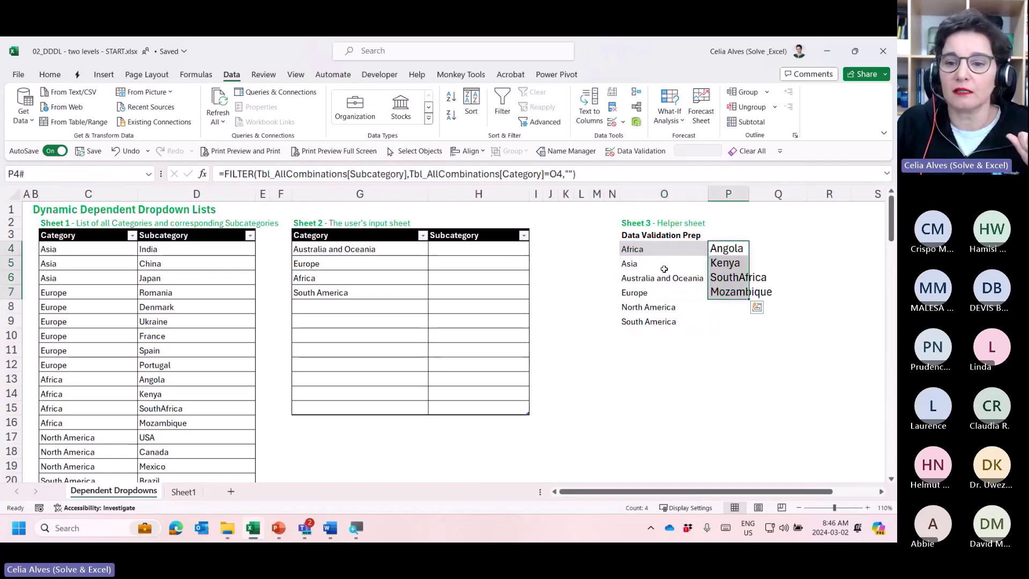
pyautogui.click(715, 264)
pyautogui.click(632, 268)
# Wrap the FILTER formula in P4 in TOROW so the subcategories are laid out in one row.
pyautogui.click(730, 248)
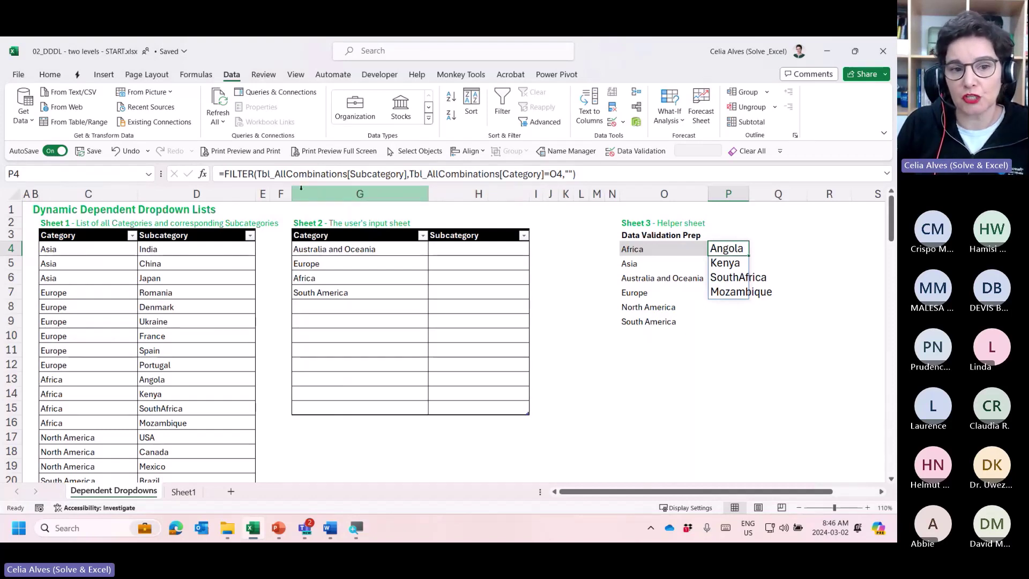
pyautogui.press('F2')
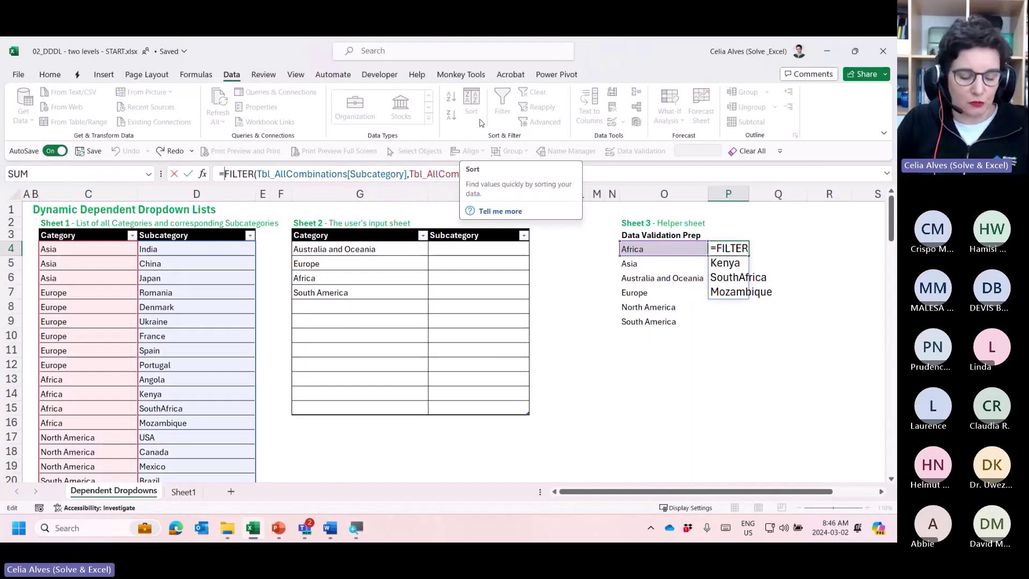
pyautogui.write('TOROW')
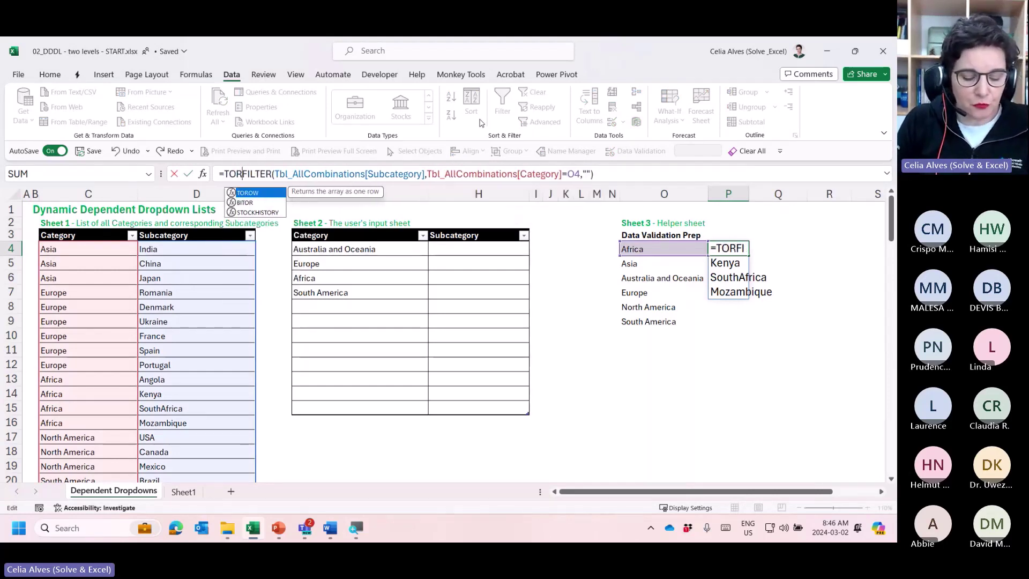
pyautogui.write('(')
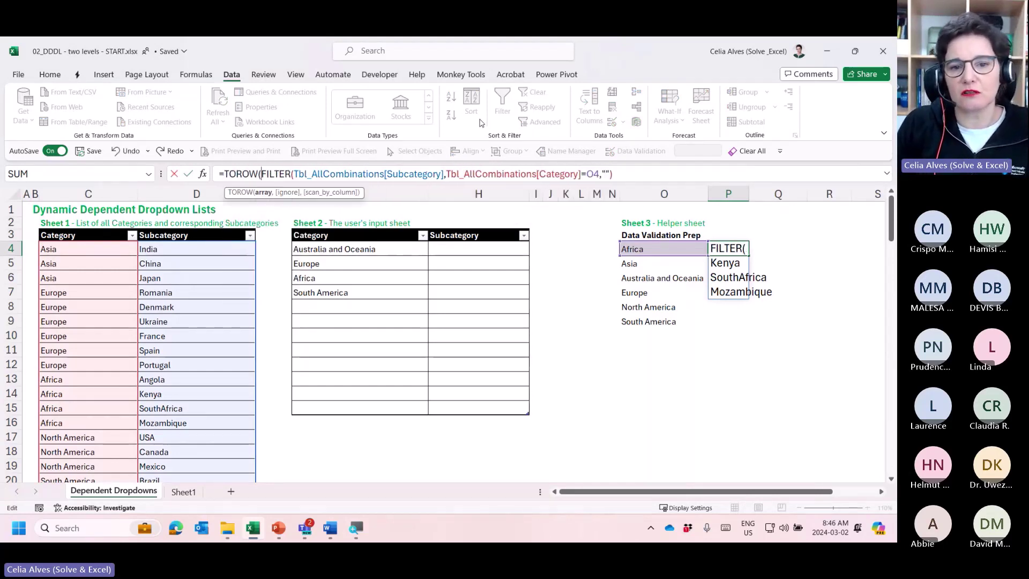
pyautogui.click(645, 175)
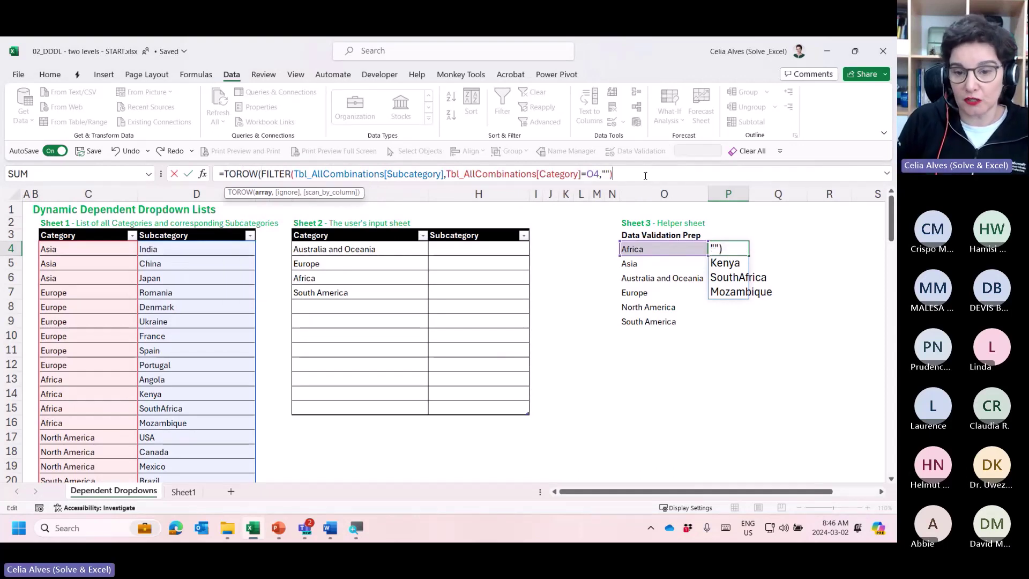
pyautogui.write(')')
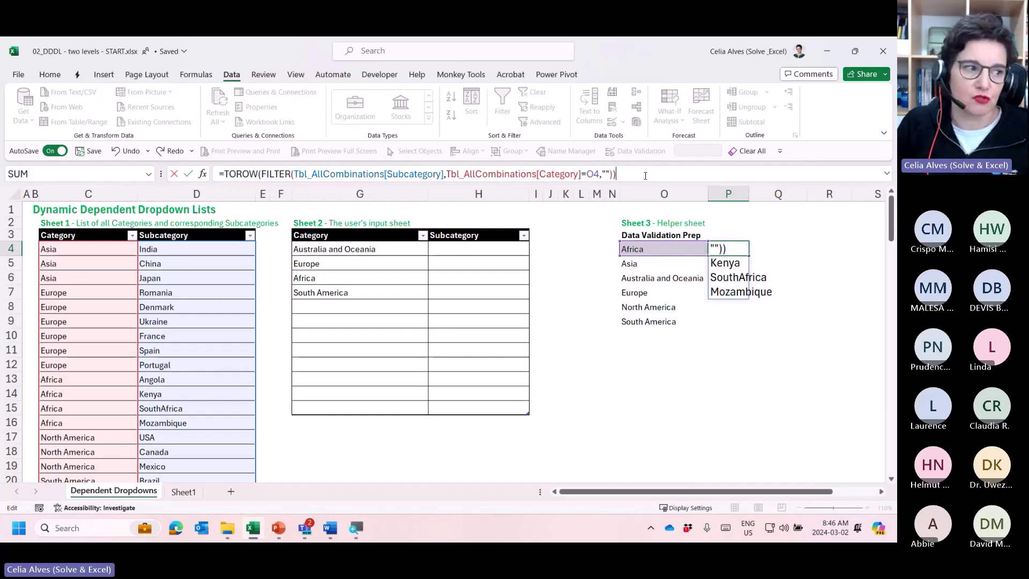
pyautogui.press('Return')
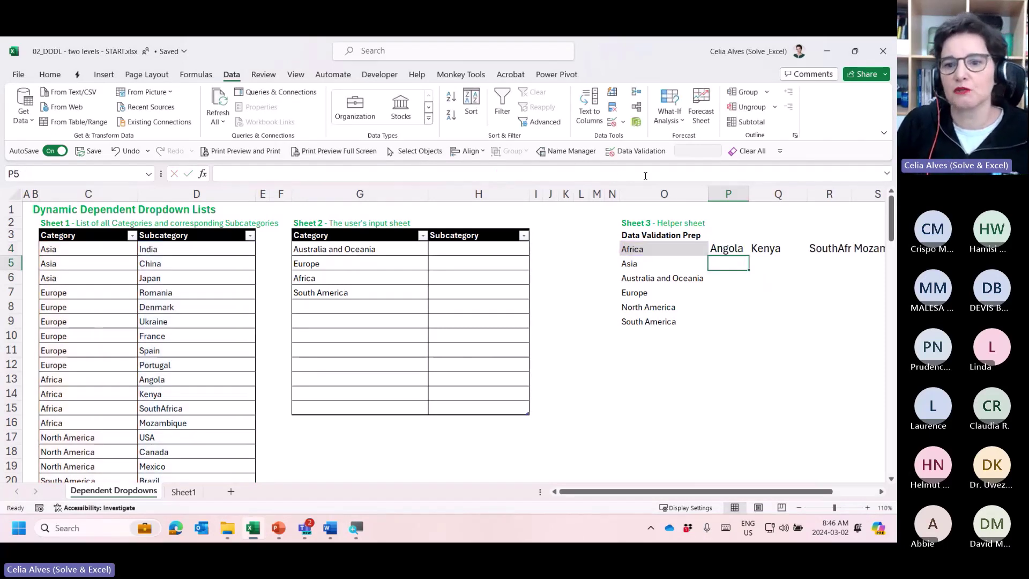
# Examine the horizontal spill in row 4 and the cells P5 to P9 beside the remaining categories.
pyautogui.moveTo(671, 492); pyautogui.dragTo(770, 481)
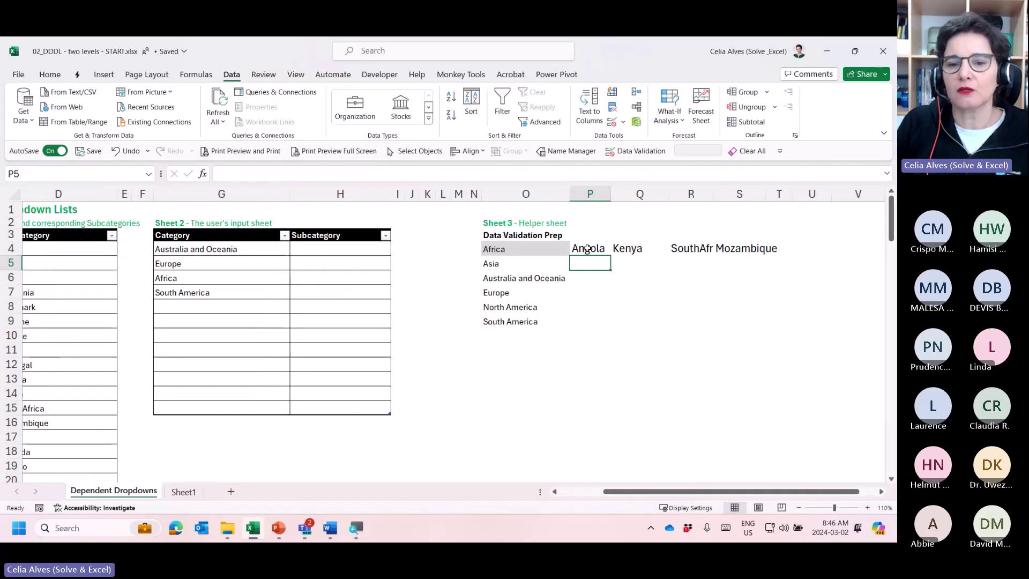
pyautogui.moveTo(588, 250); pyautogui.dragTo(772, 262)
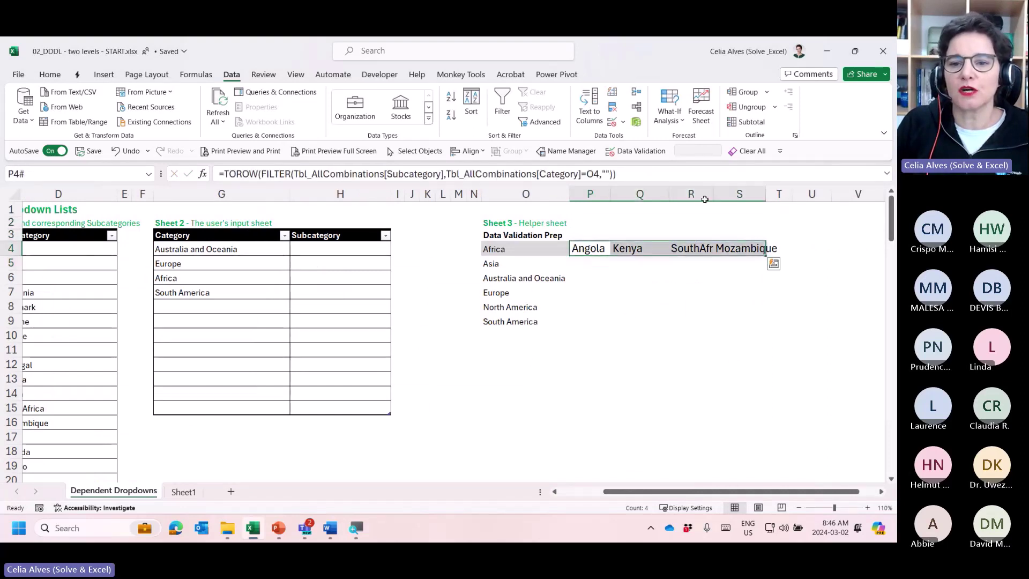
pyautogui.click(579, 265)
pyautogui.click(579, 278)
pyautogui.click(579, 292)
pyautogui.click(579, 307)
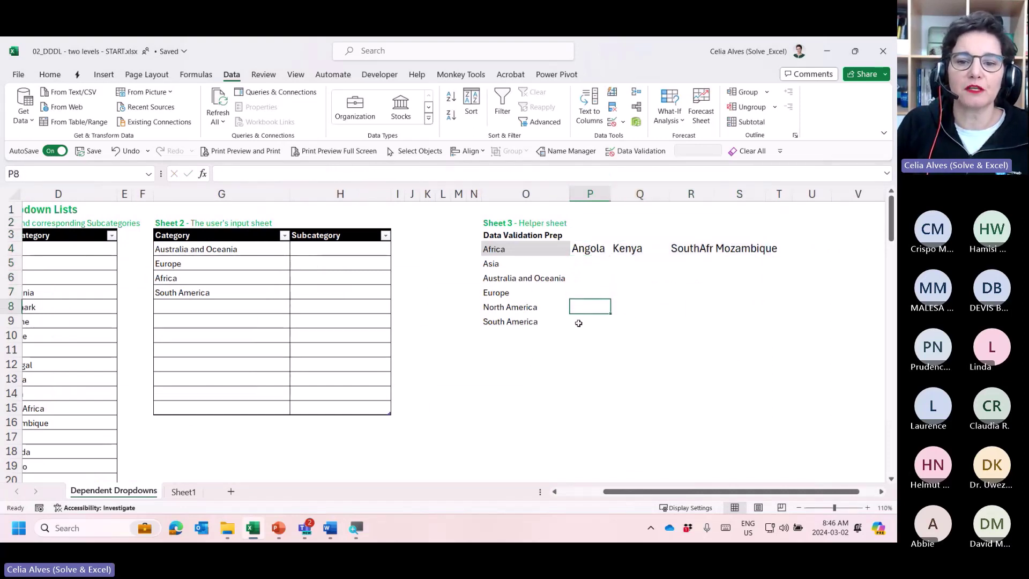
pyautogui.click(579, 321)
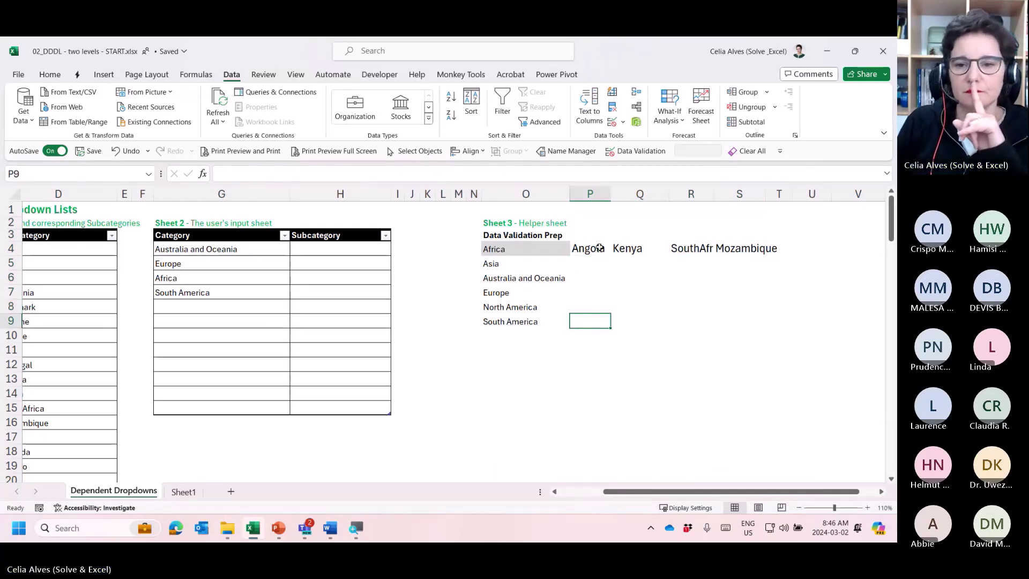
# Widen columns P to S equally to make room for the subcategory names.
pyautogui.moveTo(590, 194); pyautogui.dragTo(737, 194)
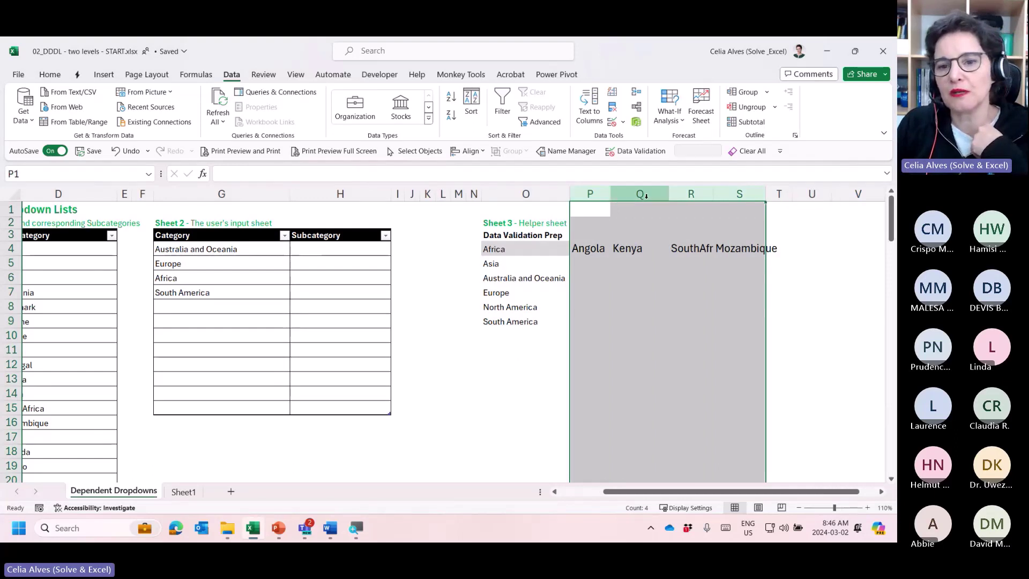
pyautogui.moveTo(668, 194); pyautogui.dragTo(670, 194)
pyautogui.click(670, 194)
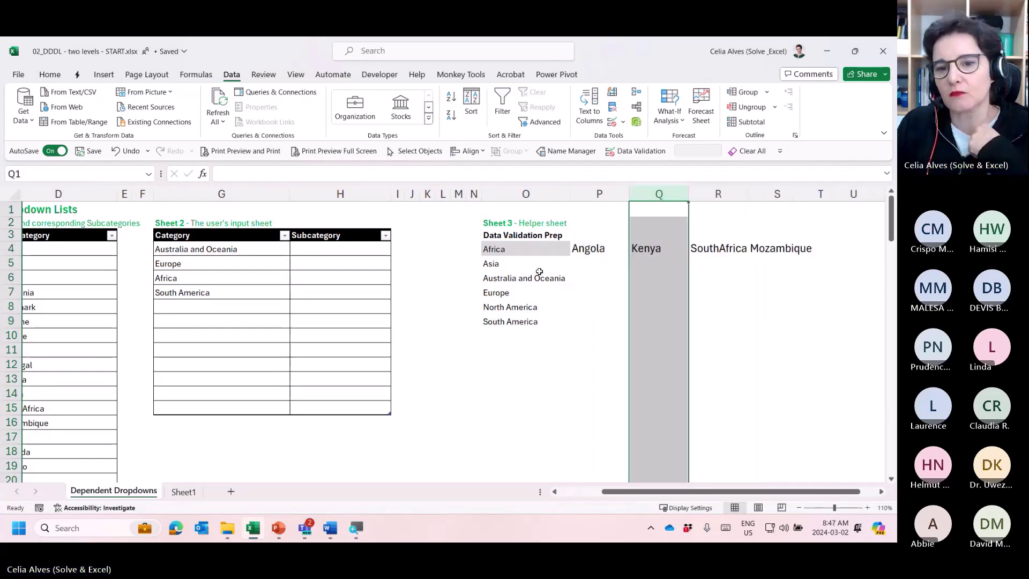
# Nest SORT(UNIQUE()) around the FILTER part inside TOROW in P4 to get sorted, distinct subcategories.
pyautogui.click(585, 249)
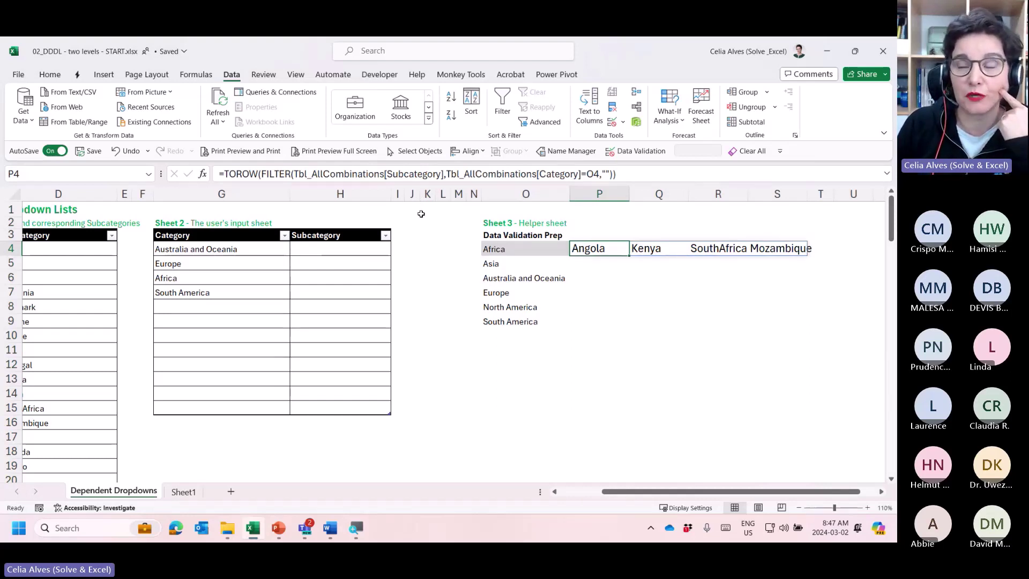
pyautogui.moveTo(623, 492); pyautogui.dragTo(546, 498)
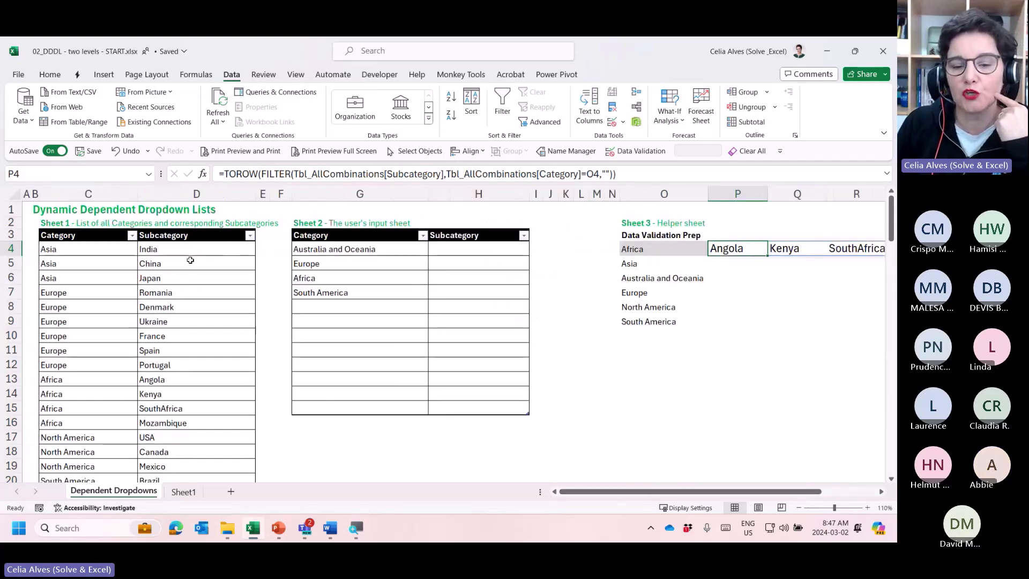
pyautogui.moveTo(581, 489); pyautogui.dragTo(639, 491)
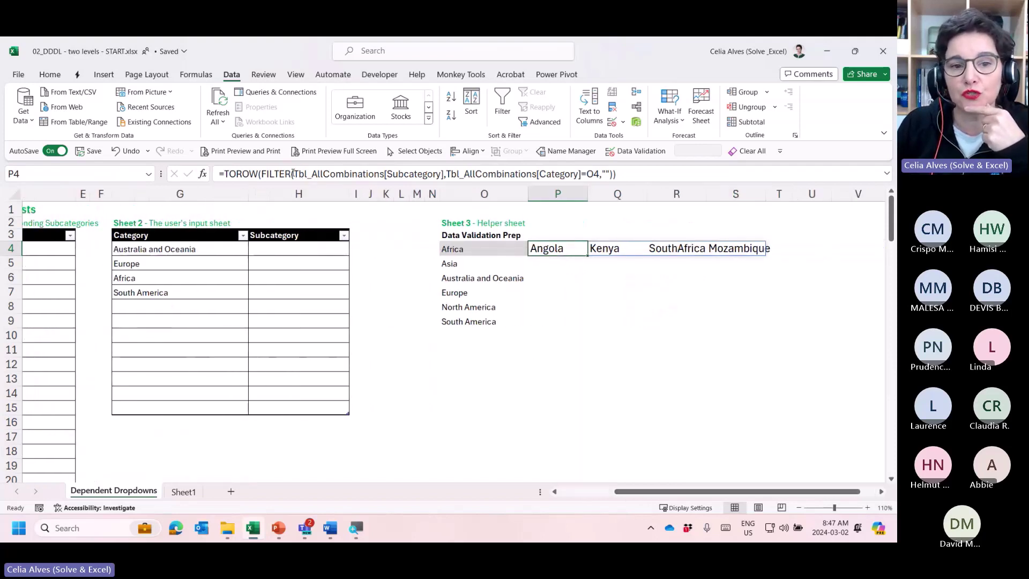
pyautogui.click(261, 174)
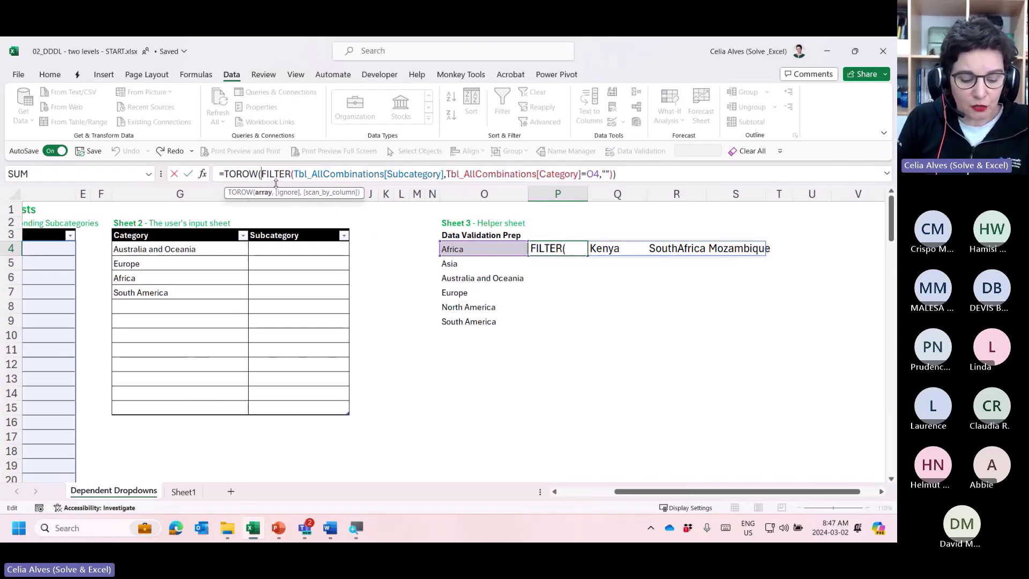
pyautogui.write('SORT')
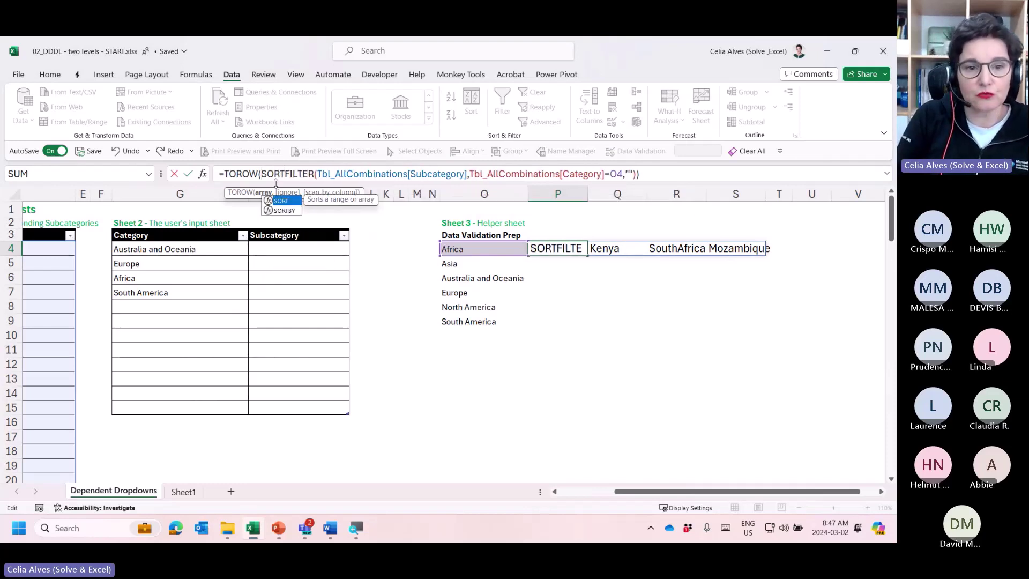
pyautogui.write('(UNIQUE')
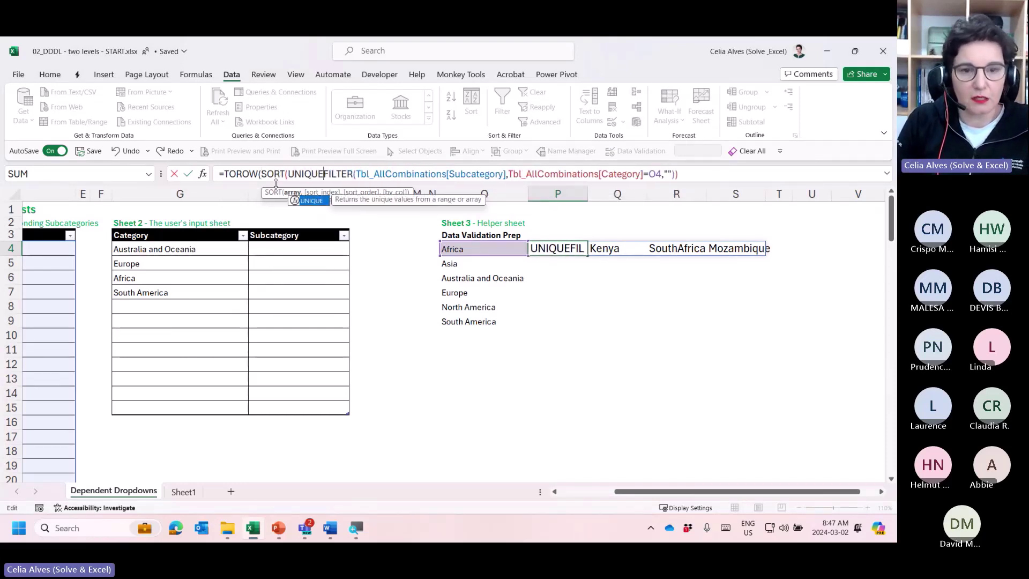
pyautogui.write('(')
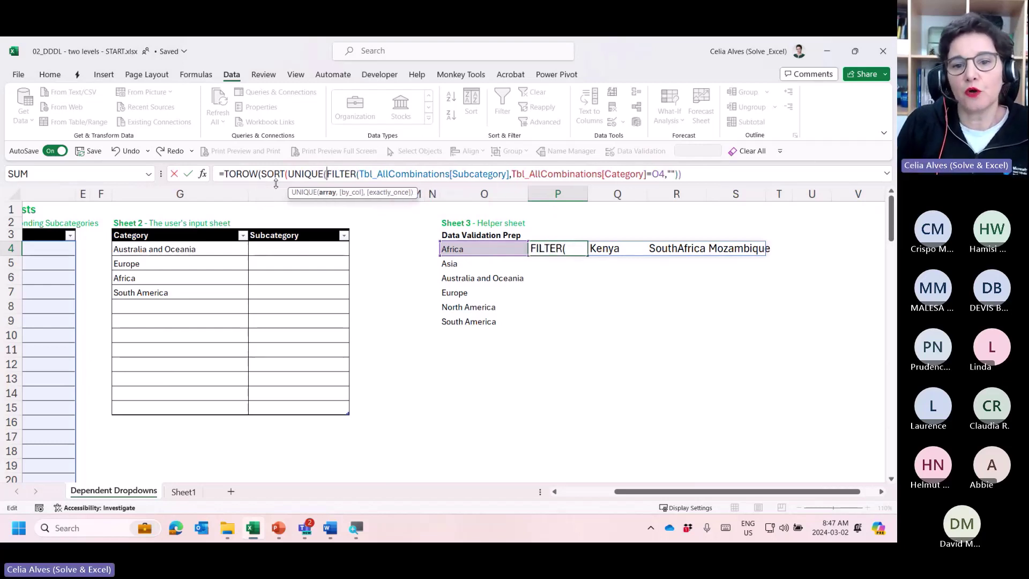
pyautogui.click(716, 177)
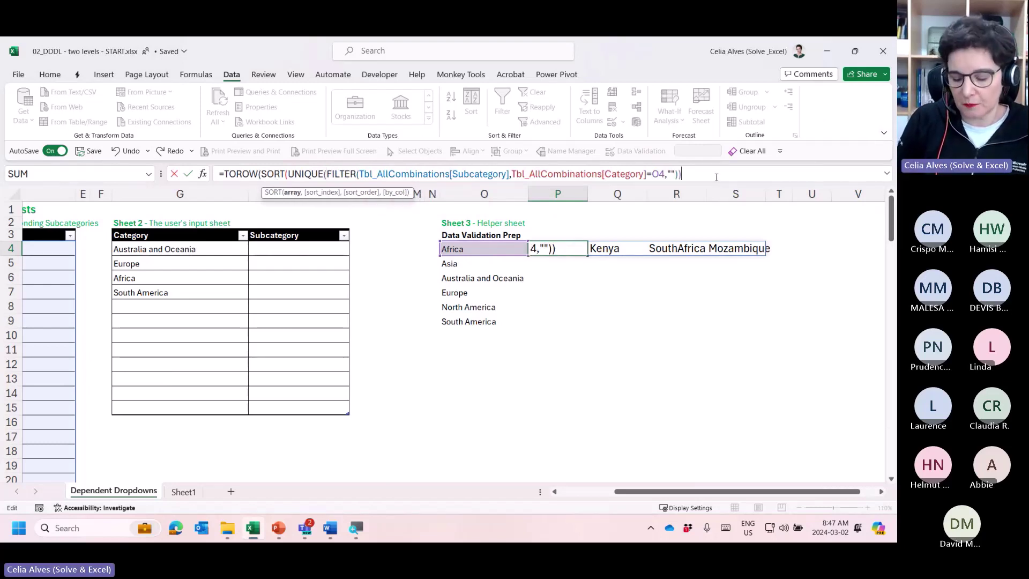
pyautogui.write('))')
pyautogui.press('Return')
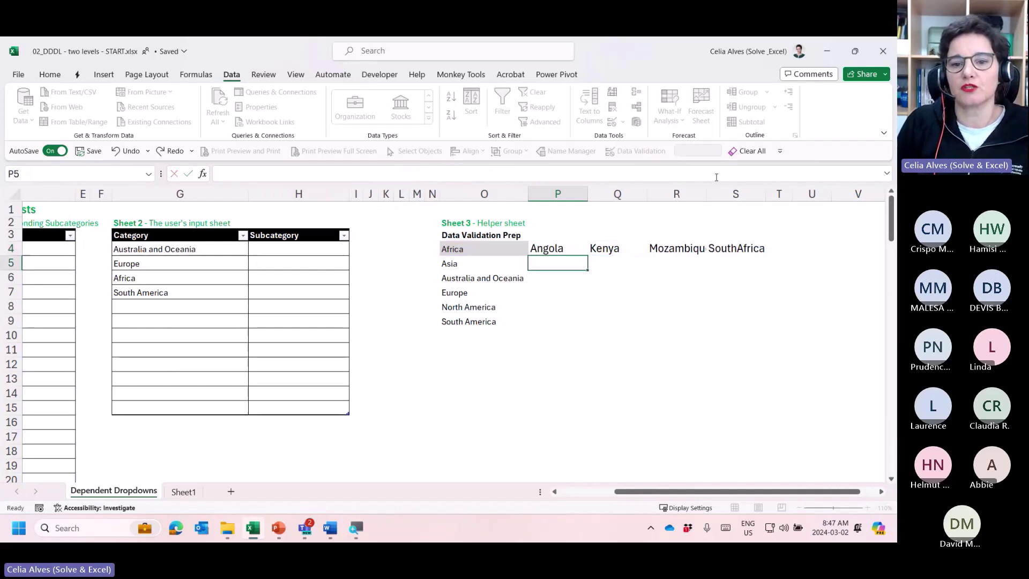
# Fit columns P to S to their contents and widen them to one equal width.
pyautogui.moveTo(560, 194); pyautogui.dragTo(739, 192)
pyautogui.doubleClick(588, 194)
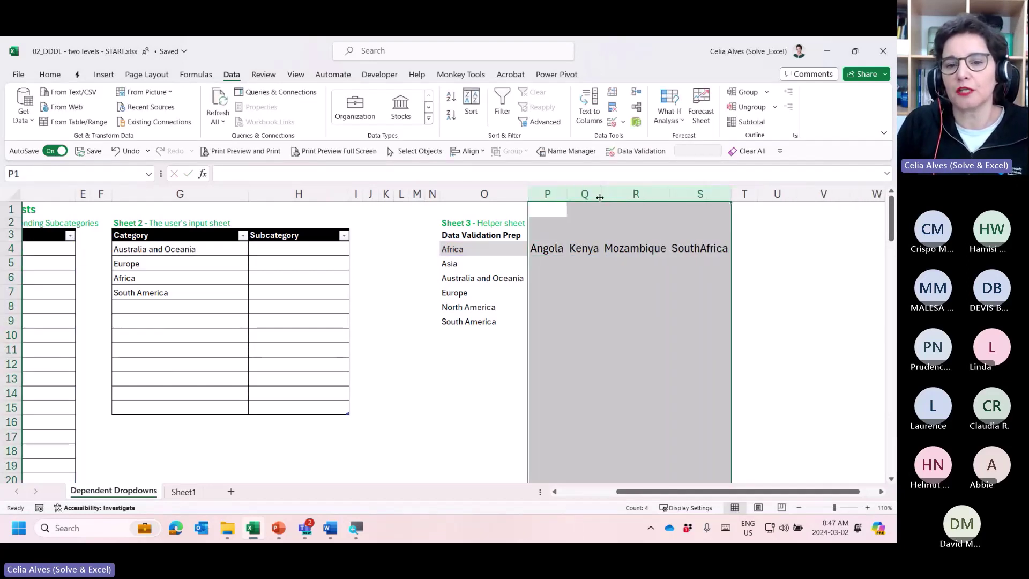
pyautogui.moveTo(568, 194); pyautogui.dragTo(593, 194)
pyautogui.click(475, 266)
pyautogui.click(543, 263)
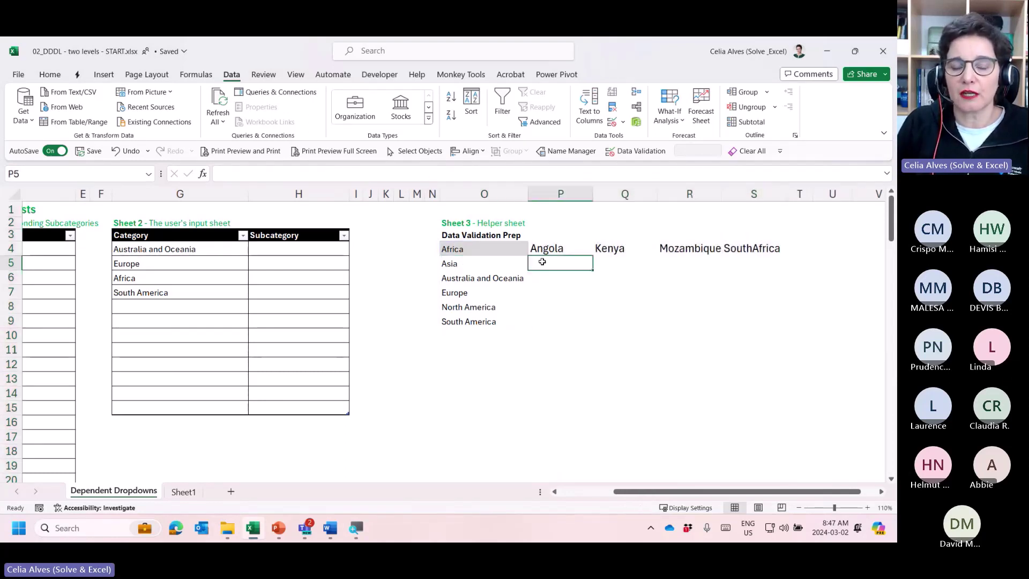
# Try replacing O4 with the spilled range O4# in the FILTER criterion of the formula in P4.
pyautogui.click(547, 250)
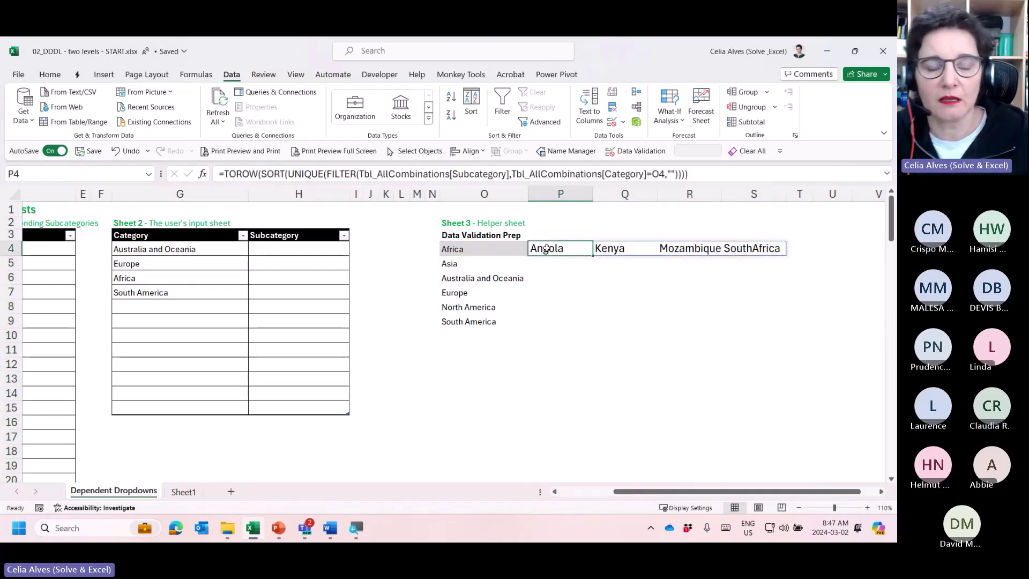
pyautogui.click(664, 173)
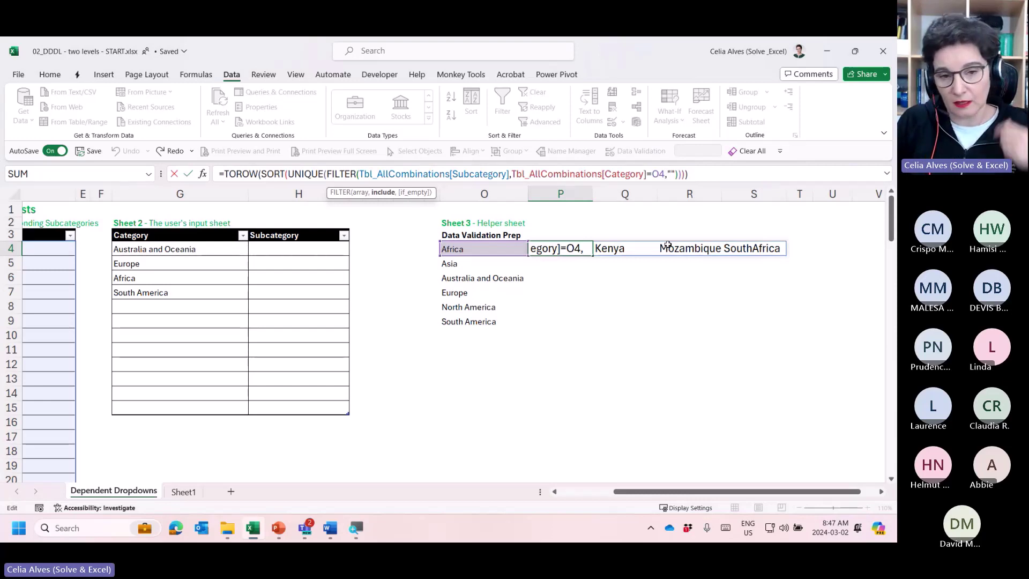
pyautogui.write('#')
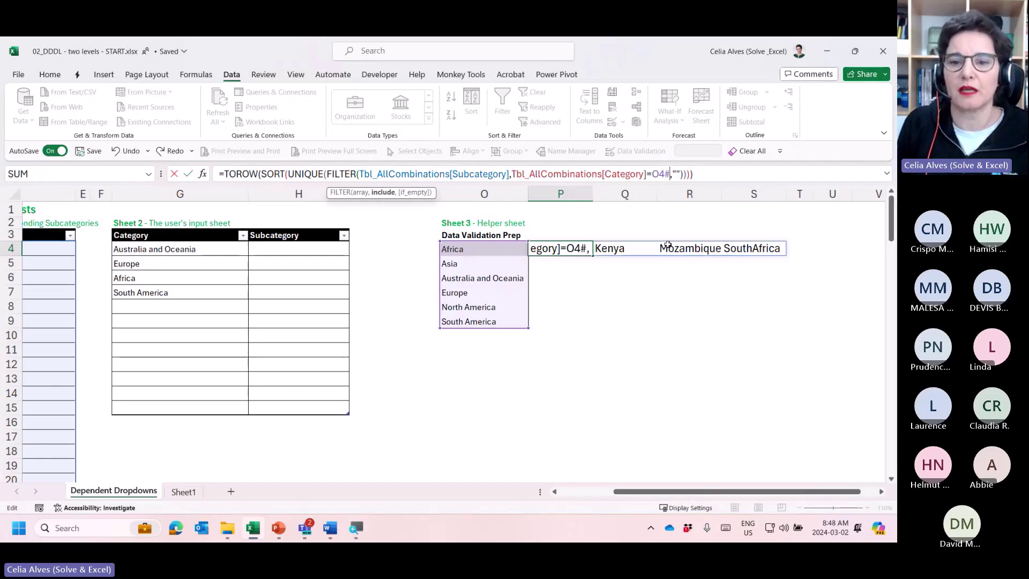
pyautogui.press('Return')
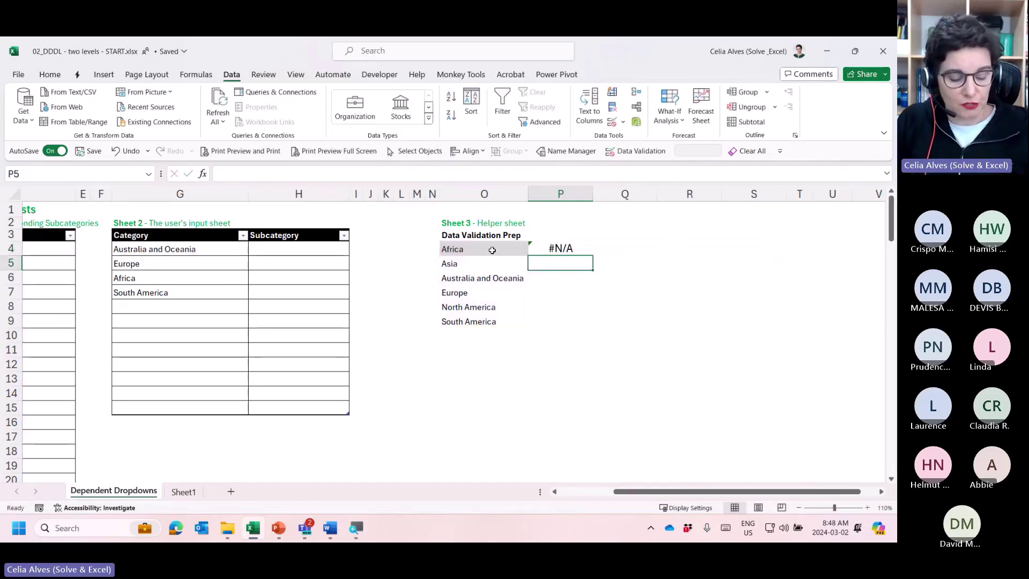
pyautogui.hotkey('ctrl', 'z')
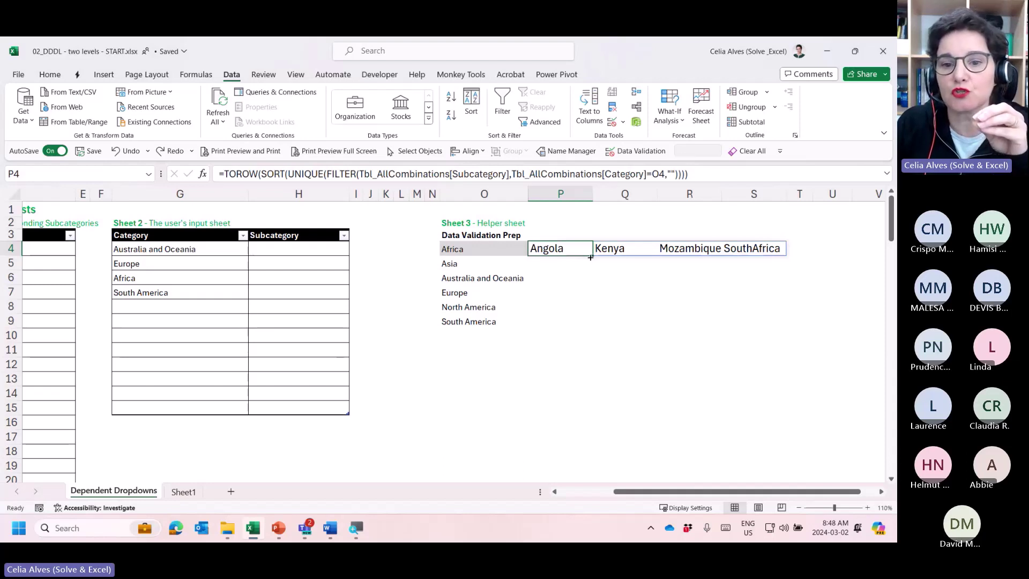
# Fill the TOROW formula from P4 down to P18 and shade P4:P18 grey.
pyautogui.moveTo(594, 255)
pyautogui.mouseDown()
pyautogui.moveTo(568, 284)
pyautogui.moveTo(572, 477)
pyautogui.moveTo(567, 452)
pyautogui.mouseUp()
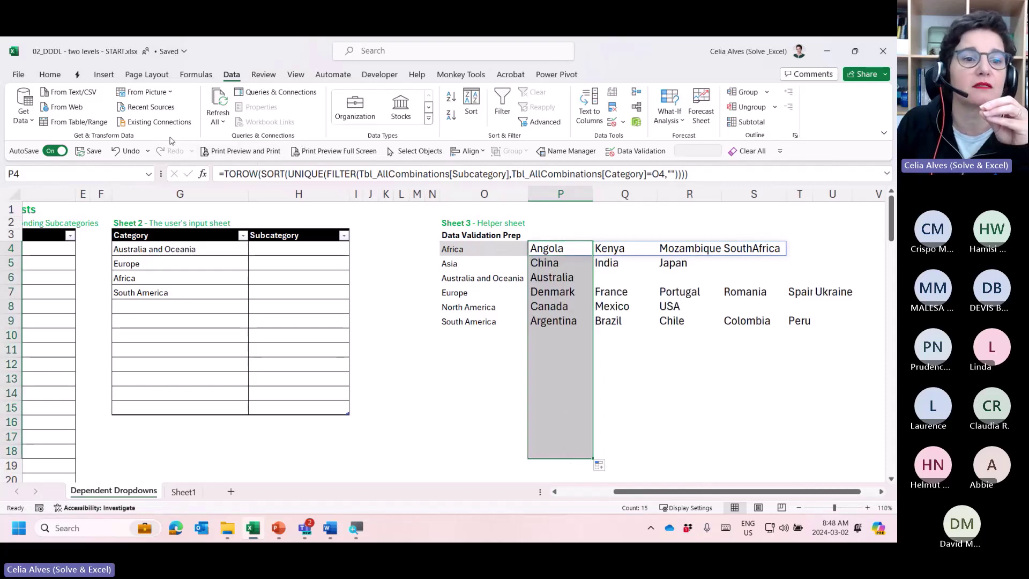
pyautogui.click(59, 76)
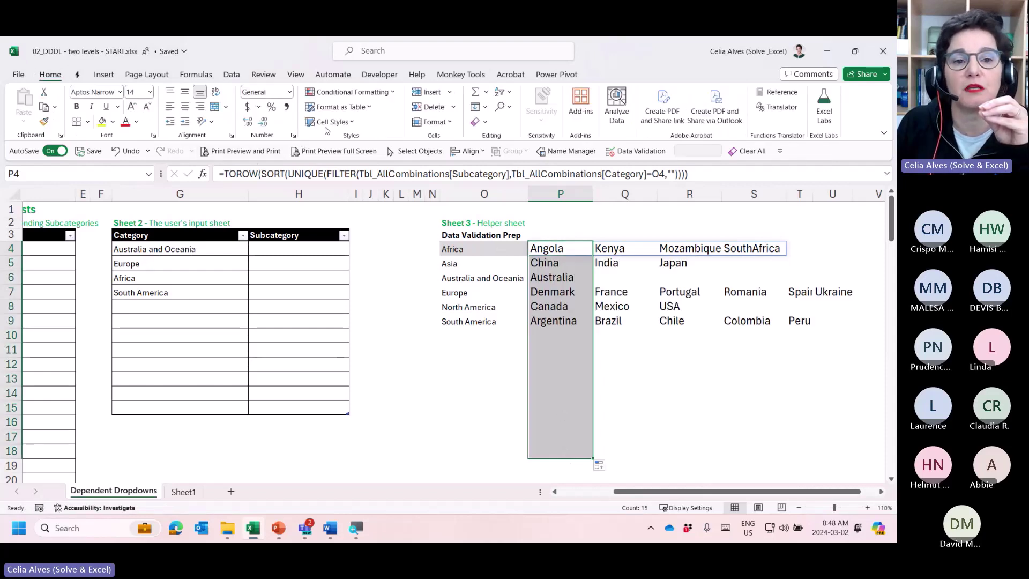
pyautogui.click(112, 122)
pyautogui.click(101, 187)
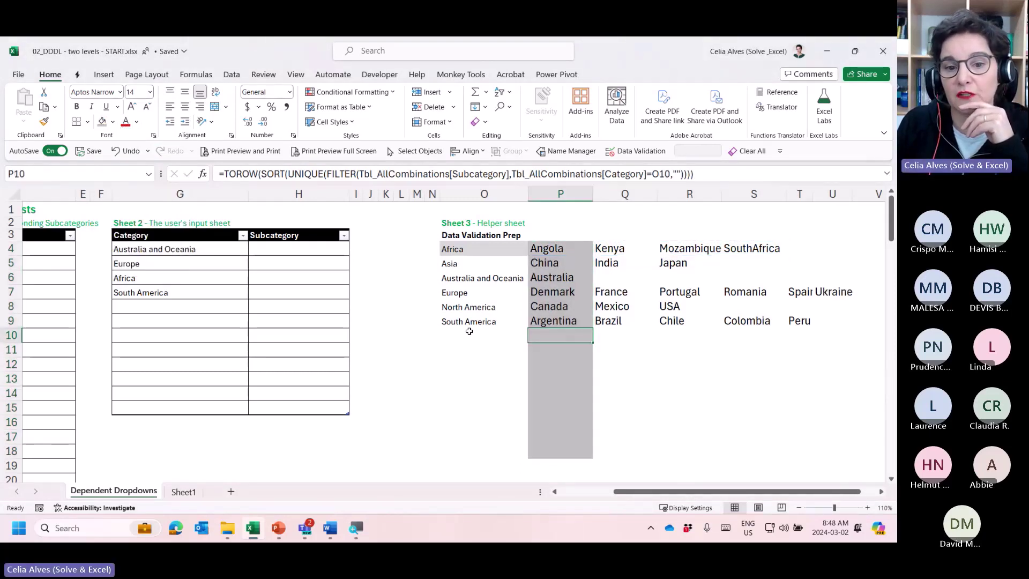
# Extend the subcategory formula in column P one more row to P19.
pyautogui.click(466, 365)
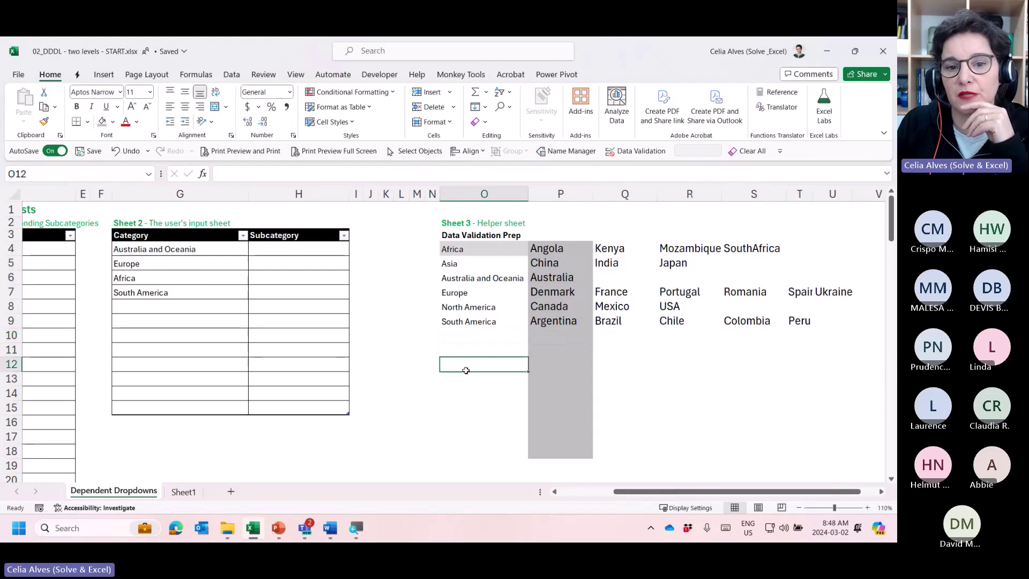
pyautogui.click(548, 341)
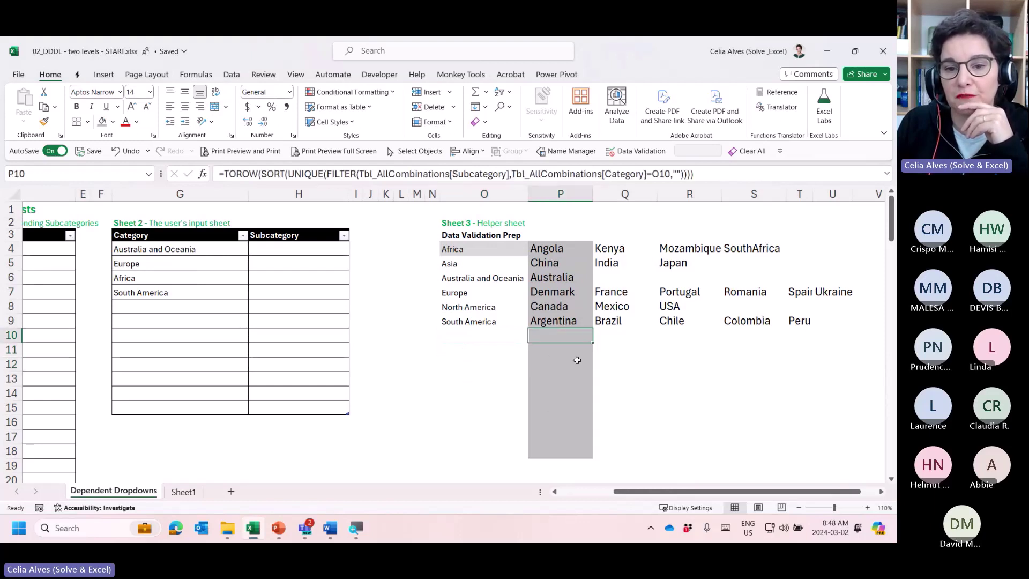
pyautogui.click(468, 247)
pyautogui.moveTo(468, 247); pyautogui.dragTo(471, 466)
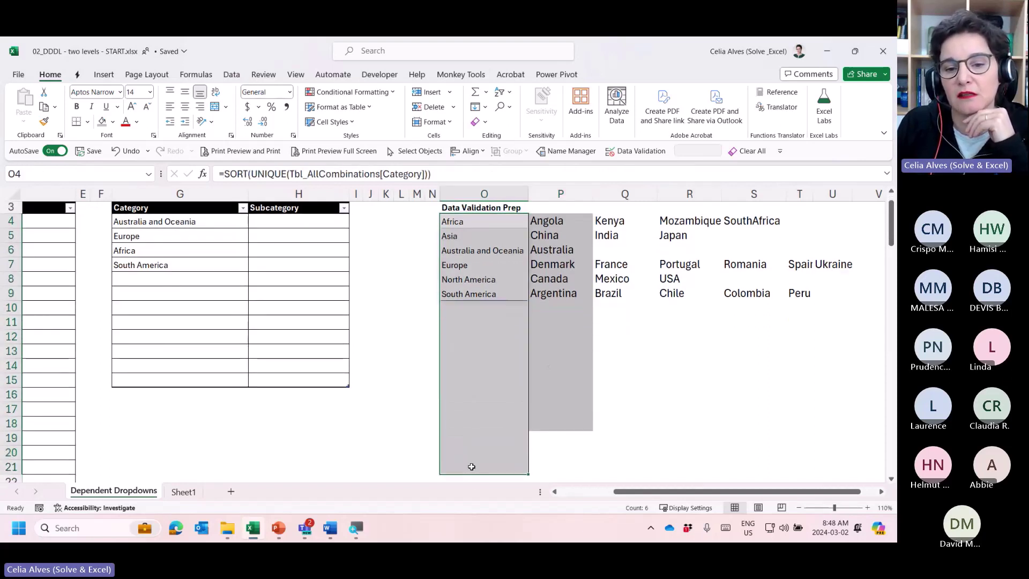
pyautogui.click(549, 429)
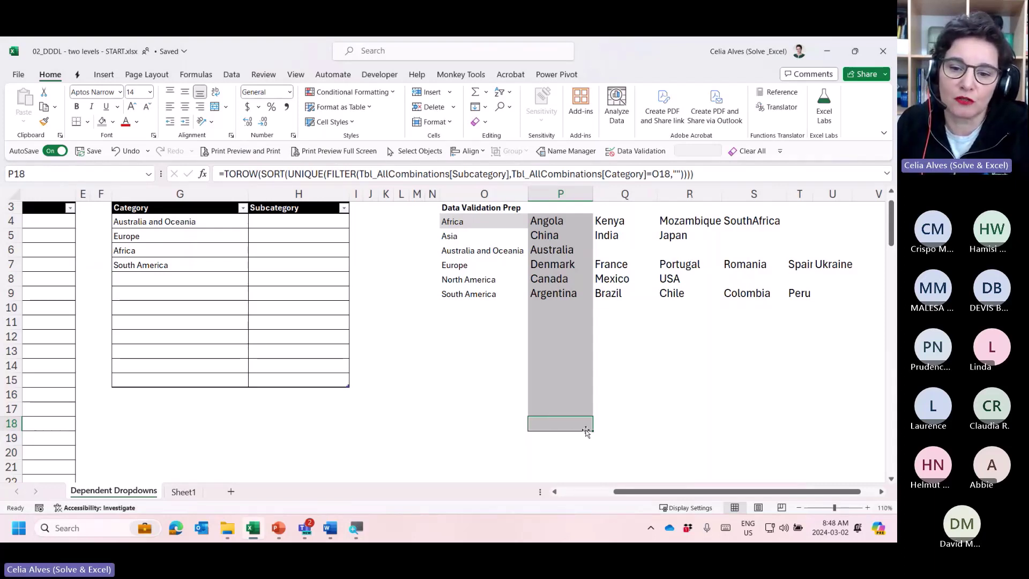
pyautogui.moveTo(591, 430)
pyautogui.mouseDown()
pyautogui.moveTo(587, 464)
pyautogui.moveTo(585, 438)
pyautogui.mouseUp()
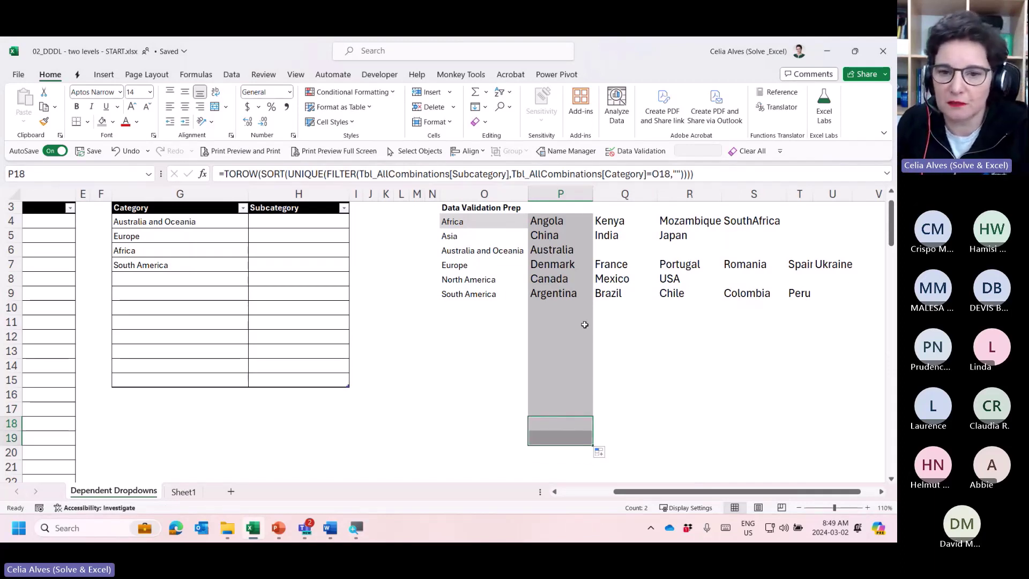
# Examine the source table, the subcategory formula in P4 and the spilled category list from O4 downward.
pyautogui.scroll(1, 585, 325)
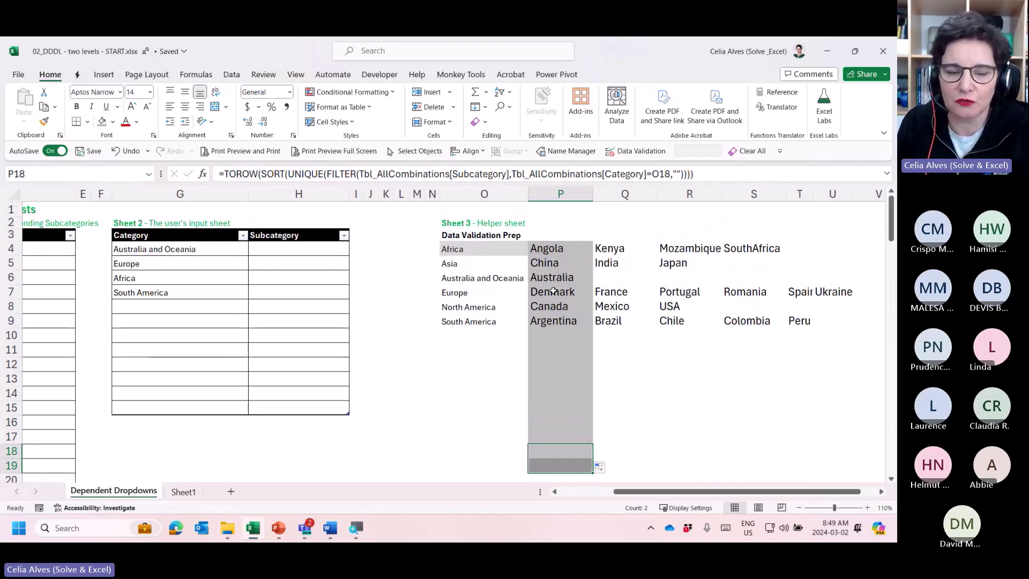
pyautogui.moveTo(642, 494); pyautogui.dragTo(641, 494)
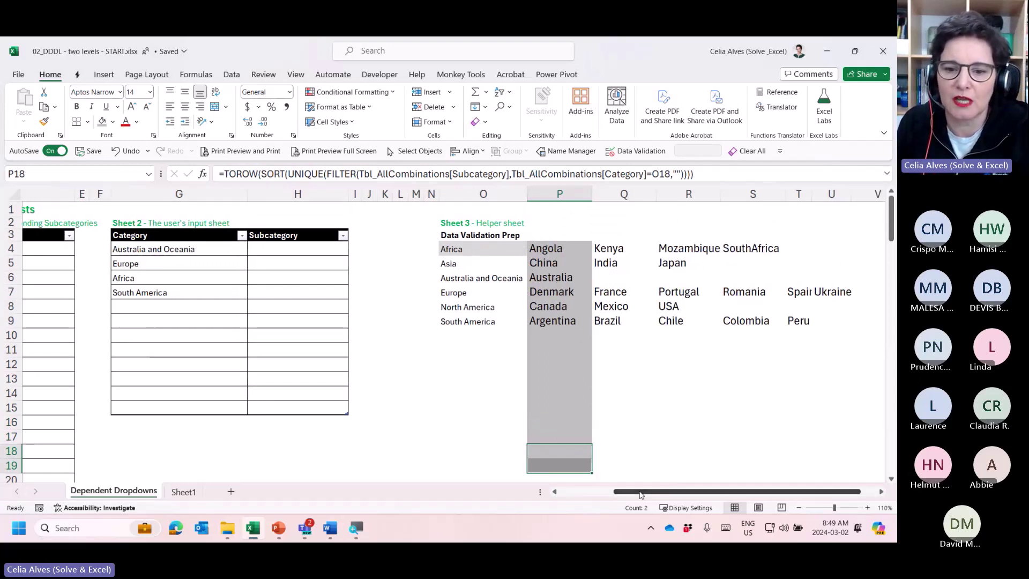
pyautogui.scroll(-3, 551, 421)
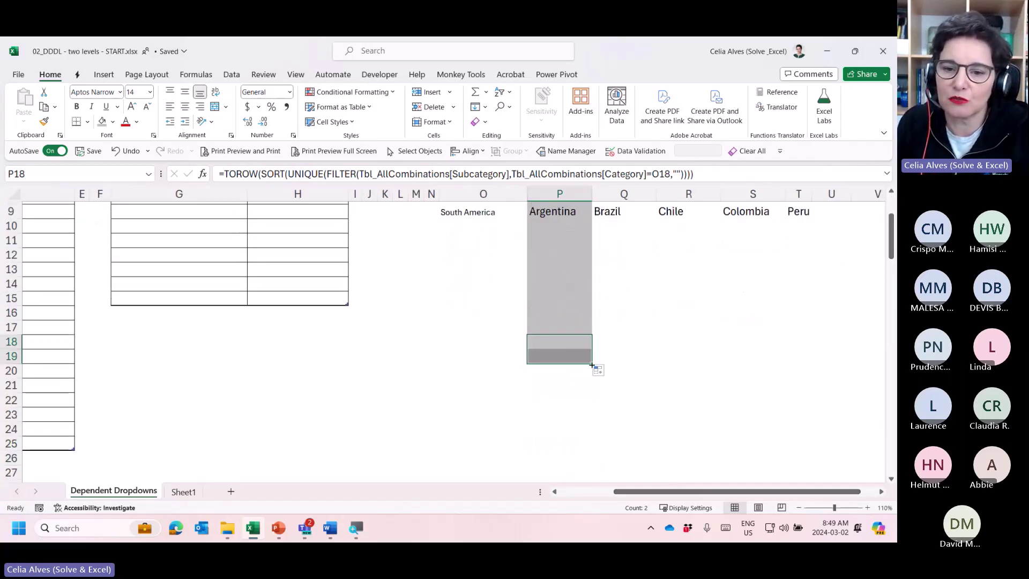
pyautogui.moveTo(638, 493); pyautogui.dragTo(540, 425)
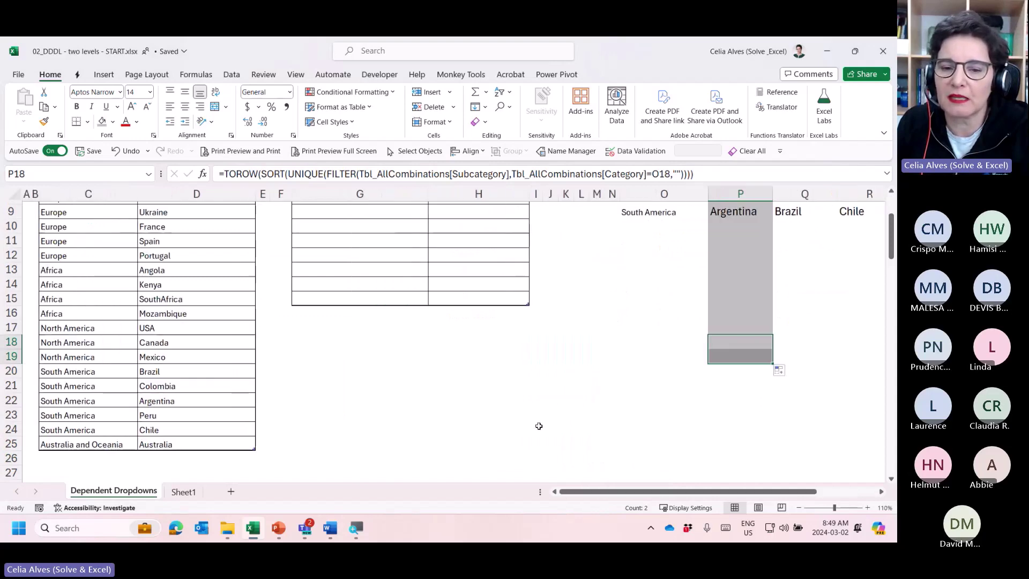
pyautogui.scroll(3, 522, 382)
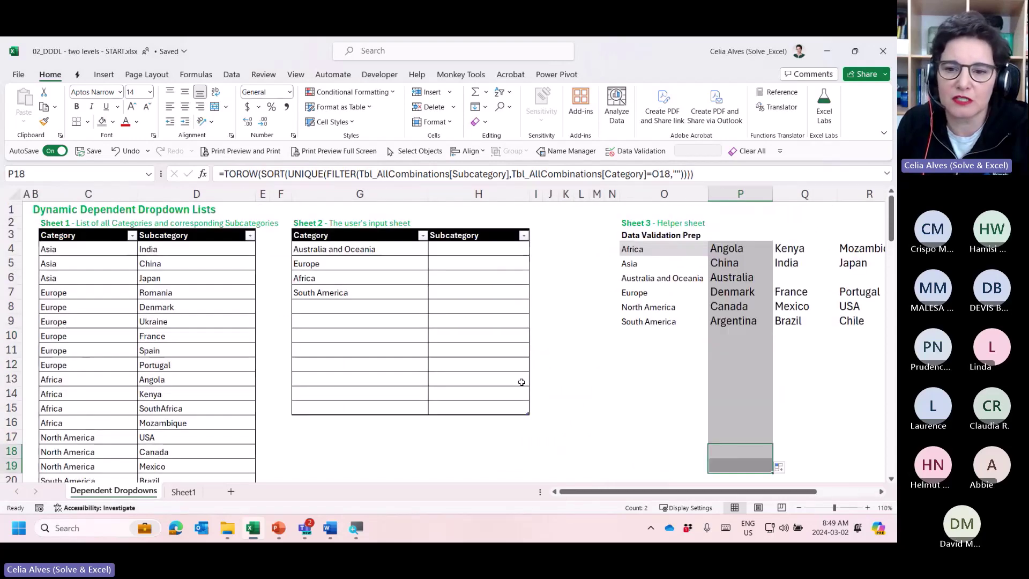
pyautogui.click(727, 246)
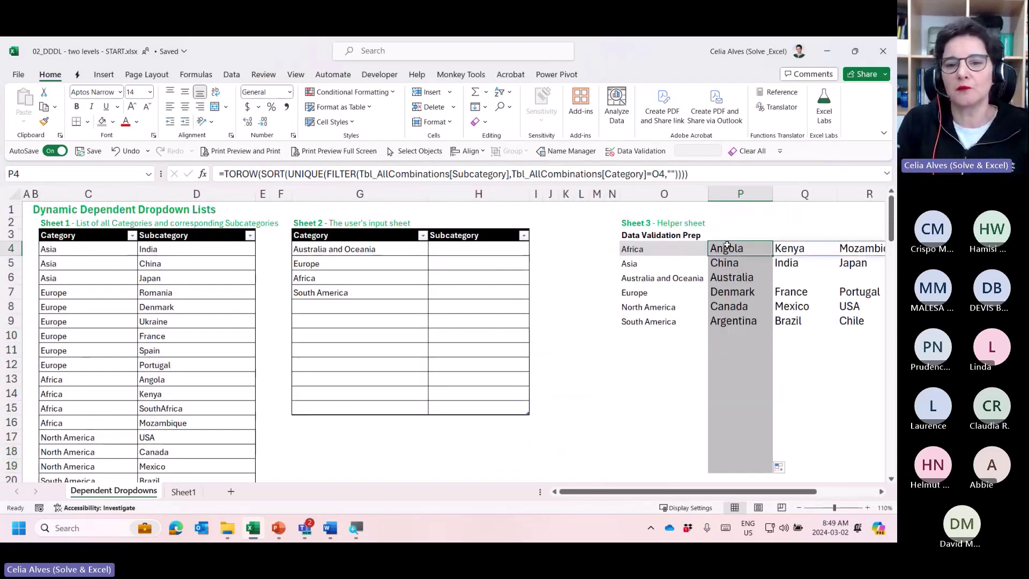
pyautogui.click(699, 244)
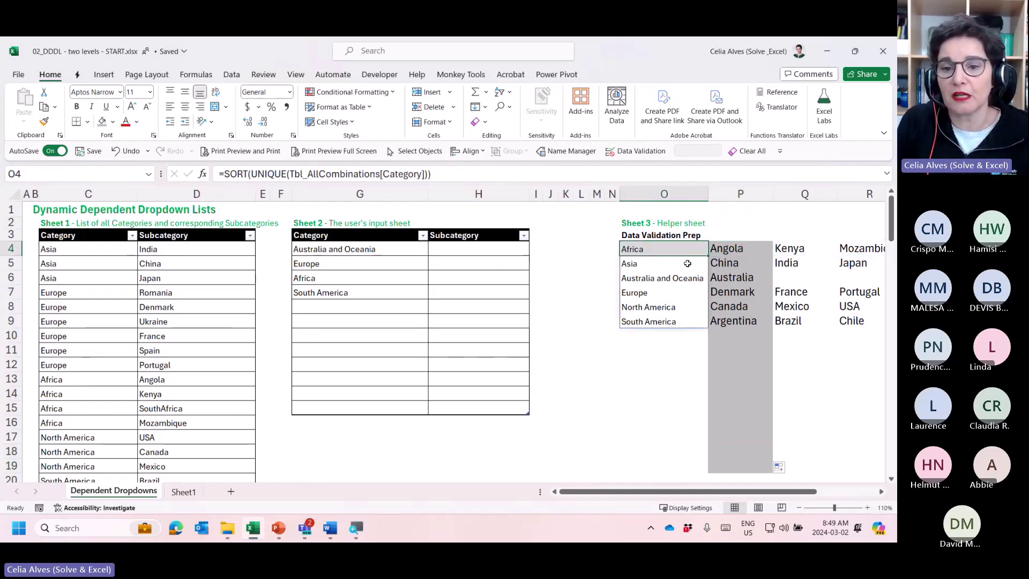
pyautogui.click(686, 271)
pyautogui.click(686, 277)
pyautogui.click(685, 296)
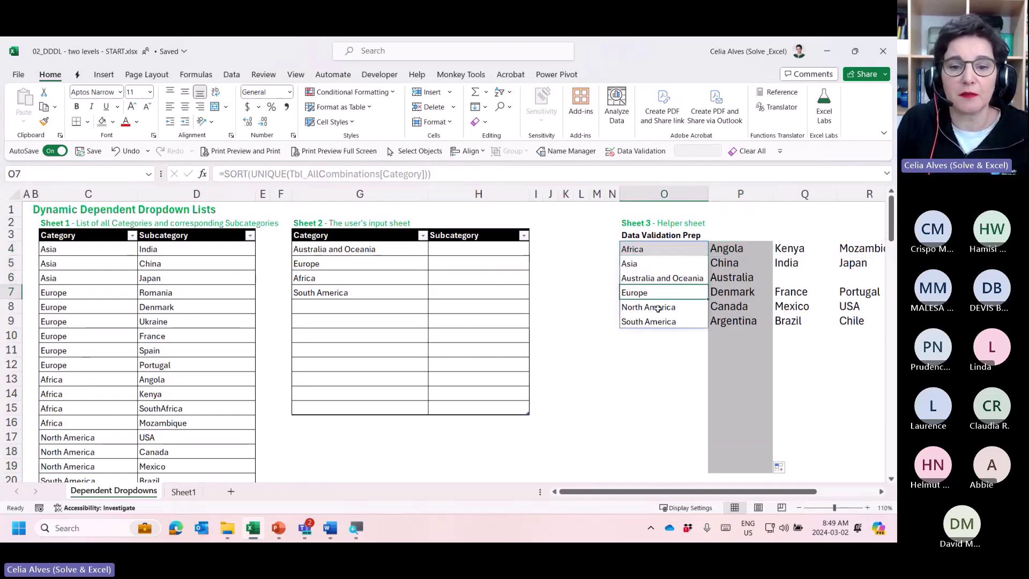
# Add the test category Cont in C26 directly below the source table and check the helper category list.
pyautogui.scroll(-4, 119, 388)
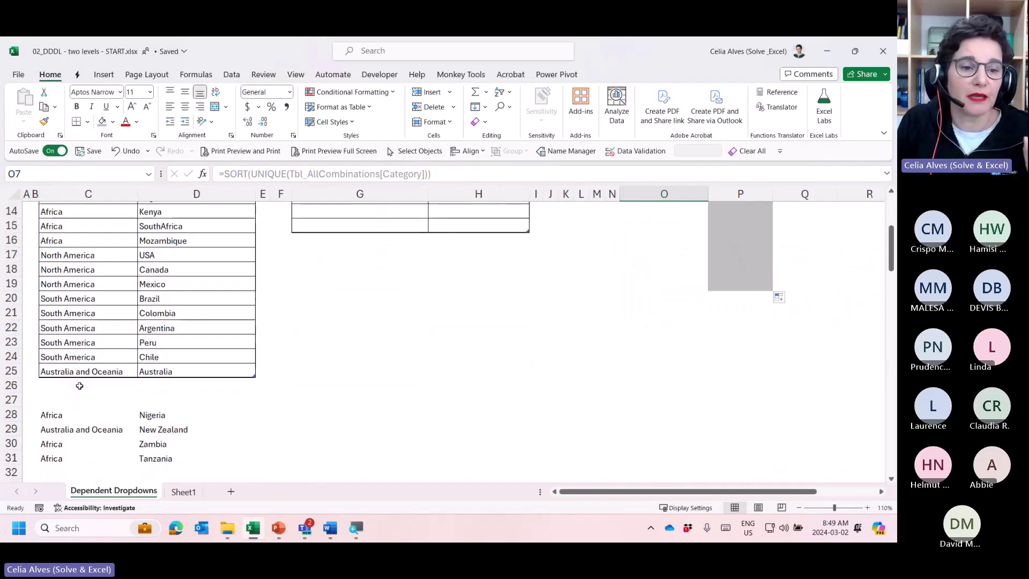
pyautogui.click(80, 383)
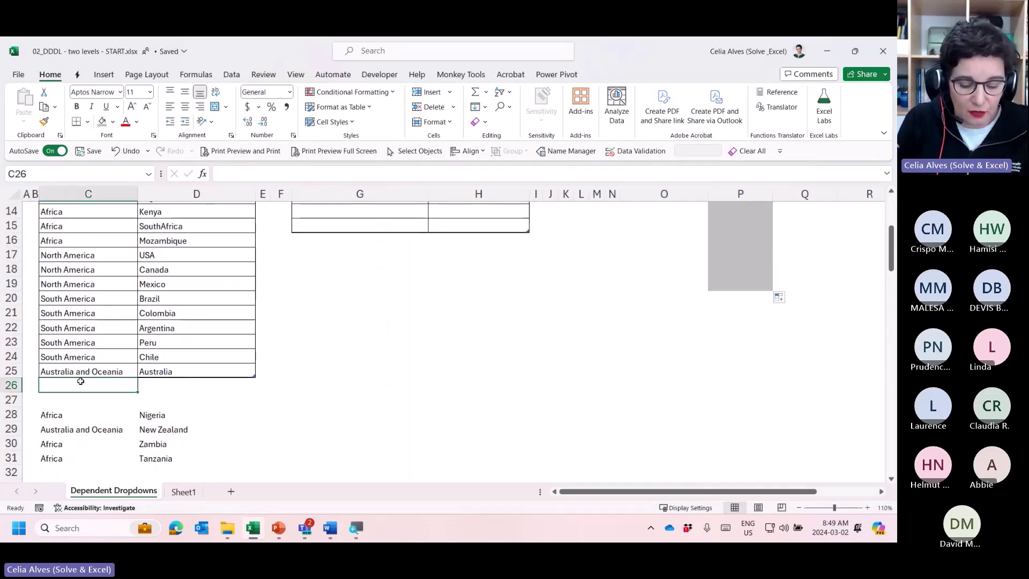
pyautogui.write('COnt')
pyautogui.press('Tab')
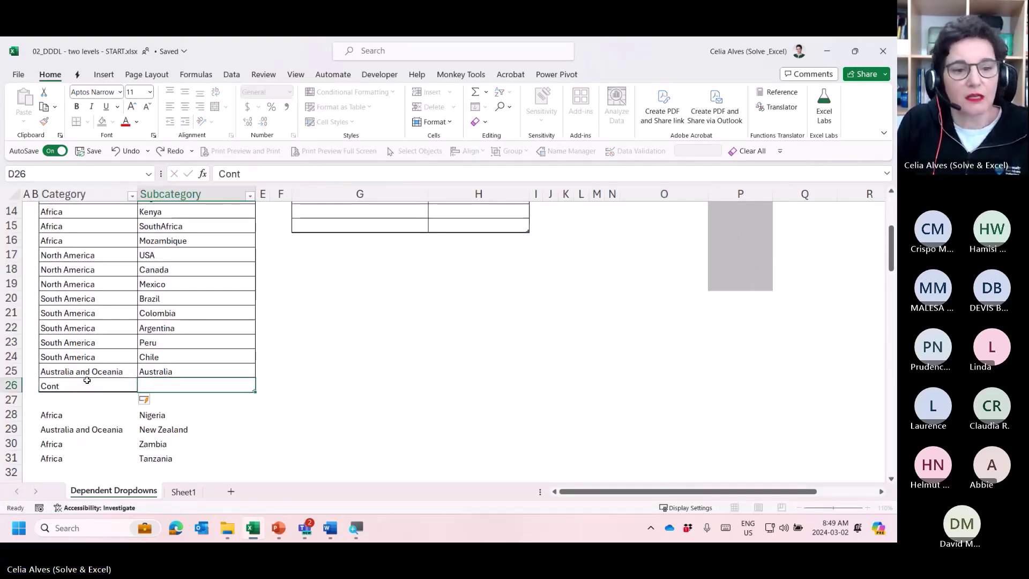
pyautogui.scroll(4, 739, 375)
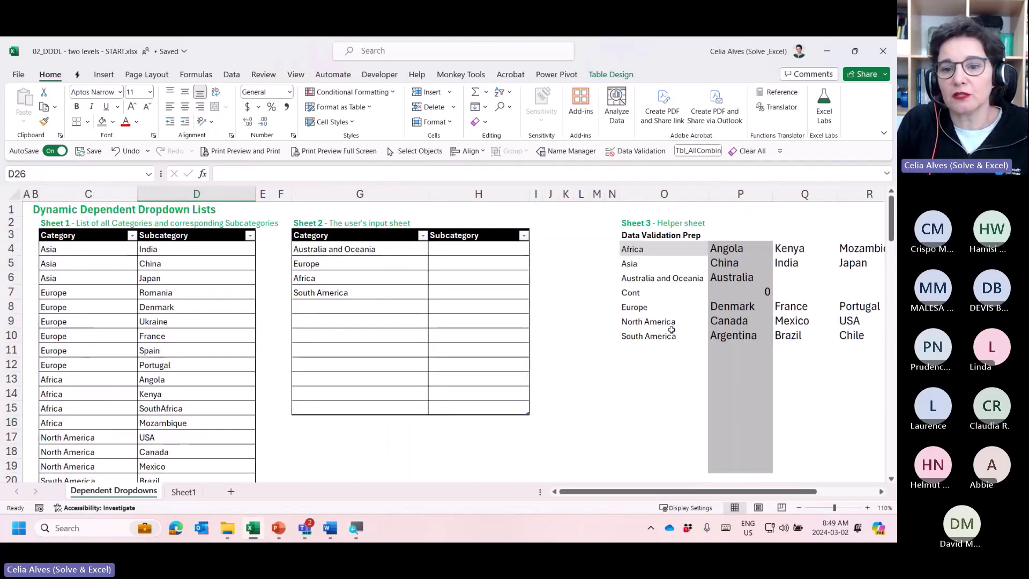
pyautogui.click(664, 293)
# Enter A as the test category's subcategory in D26 and check the helper row for it.
pyautogui.scroll(-2, 279, 408)
pyautogui.scroll(-1, 278, 407)
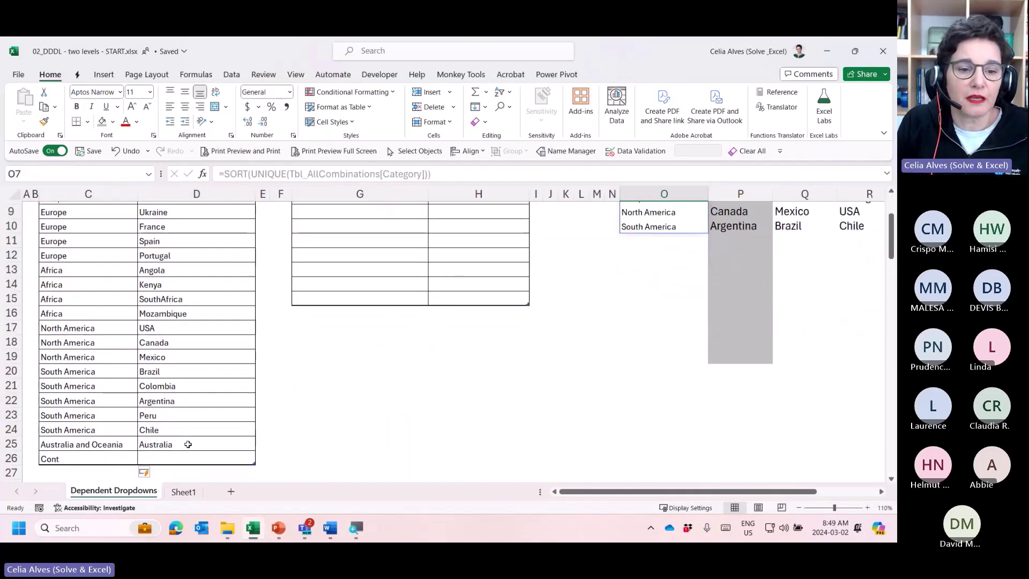
pyautogui.click(179, 459)
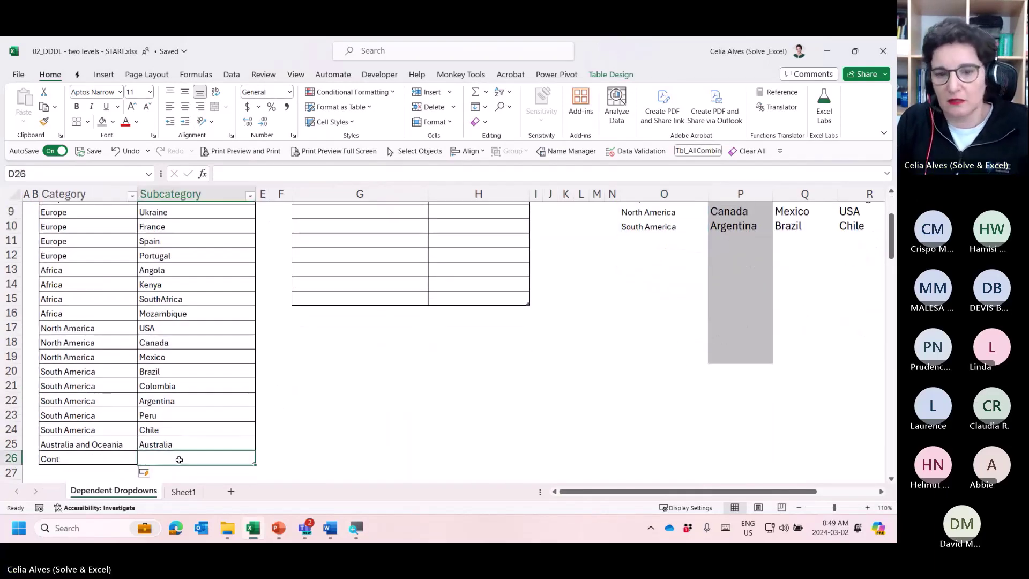
pyautogui.write('A')
pyautogui.press('Return')
pyautogui.scroll(3, 587, 430)
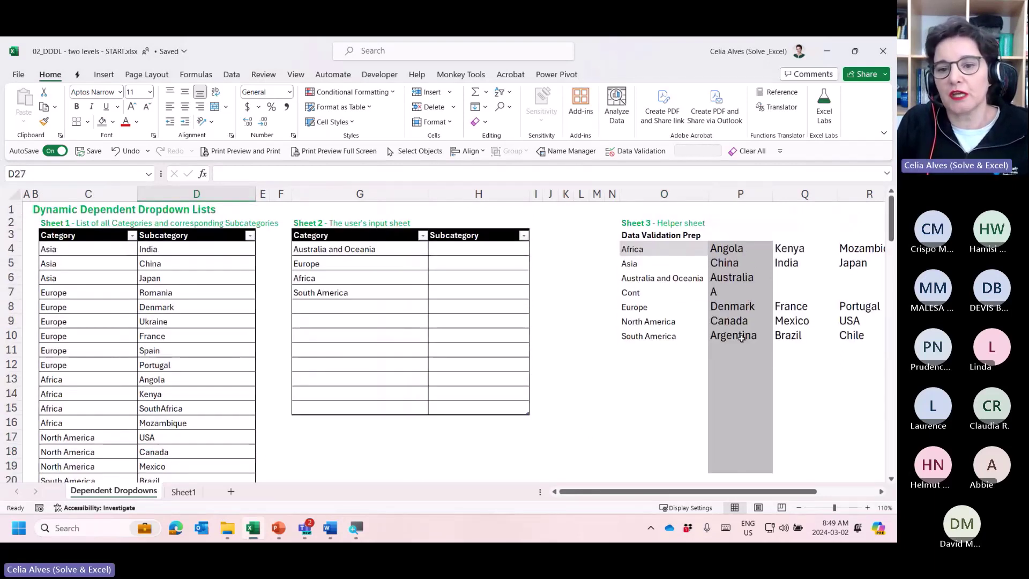
pyautogui.click(740, 292)
# Choose Cont as the category in G8 of the user's input table.
pyautogui.click(375, 306)
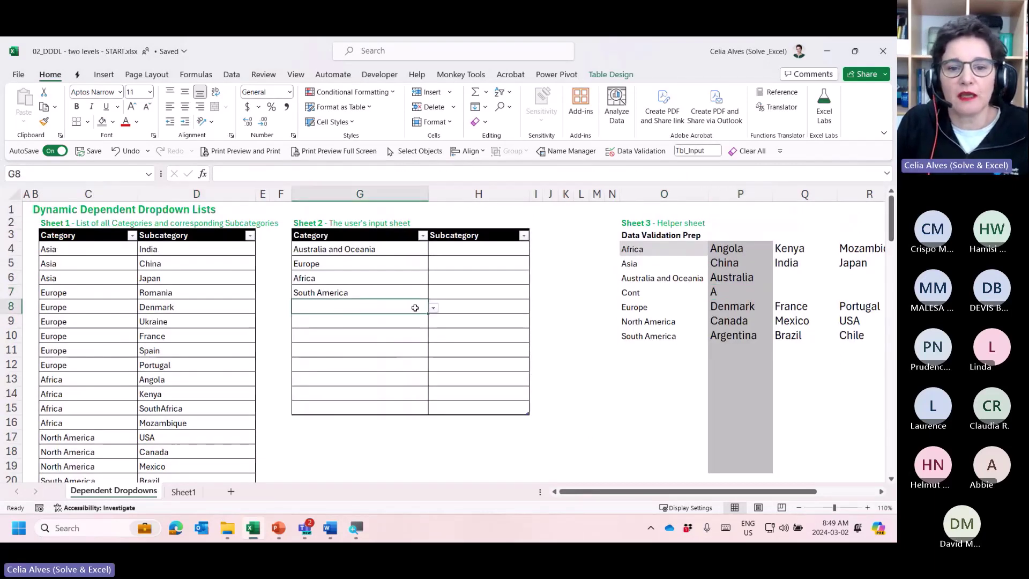
pyautogui.click(433, 308)
pyautogui.click(354, 350)
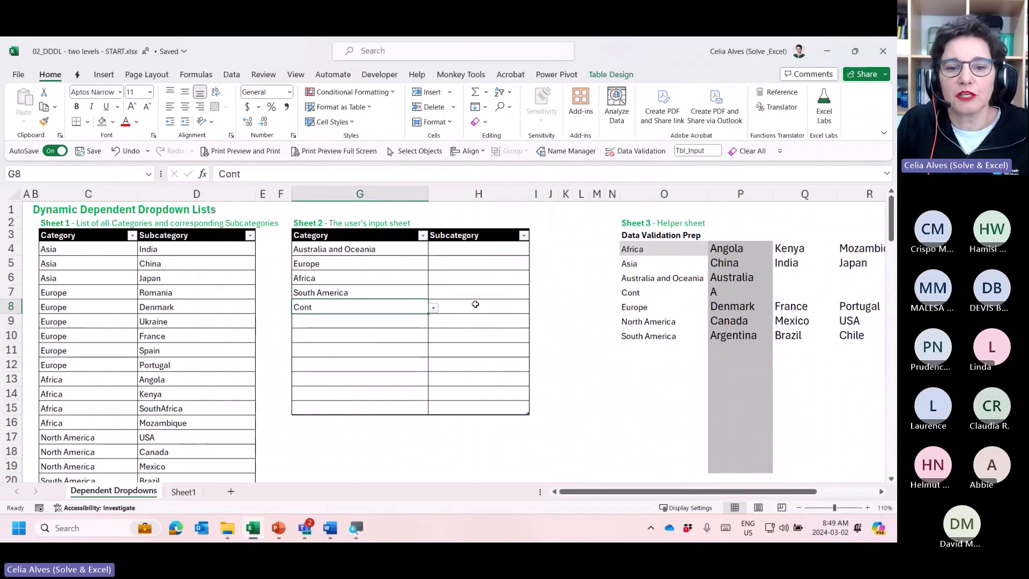
pyautogui.click(492, 303)
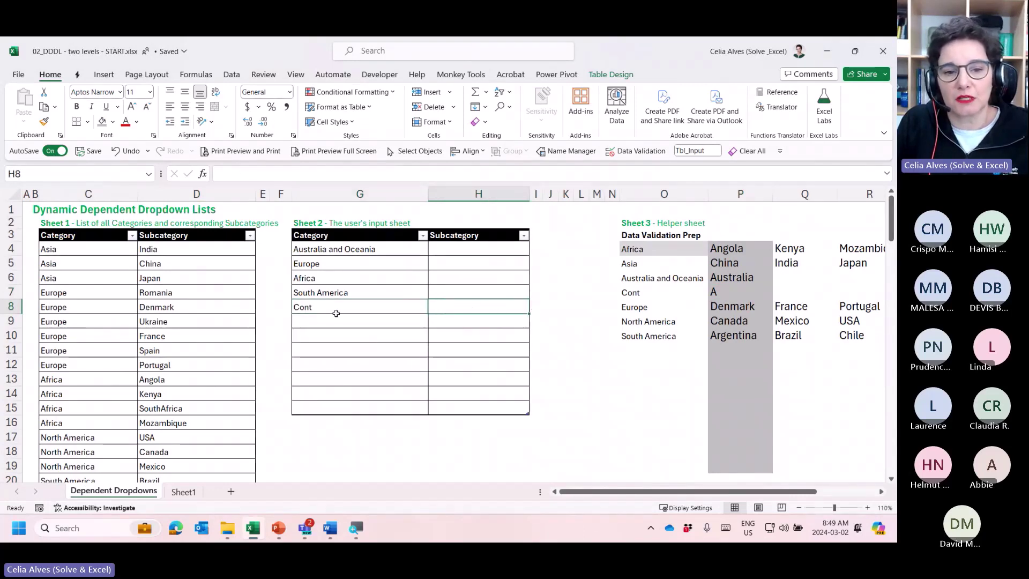
# Clear the category in G8 and undo the test entries, including the extra row in the source table.
pyautogui.click(333, 309)
pyautogui.press('Delete')
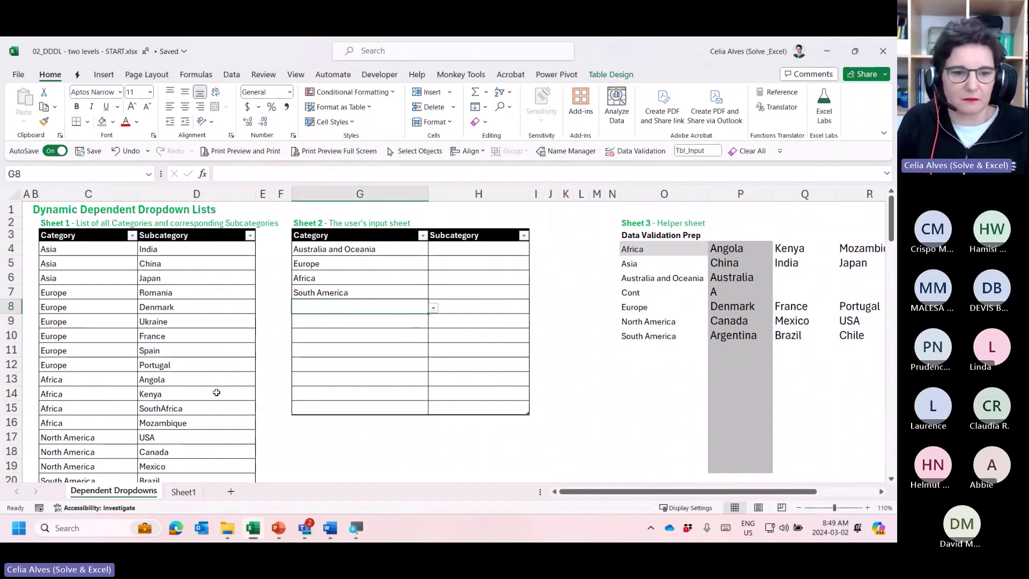
pyautogui.scroll(-1, 193, 375)
pyautogui.hotkey('ctrl', 'z')
pyautogui.hotkey('ctrl', 'z')
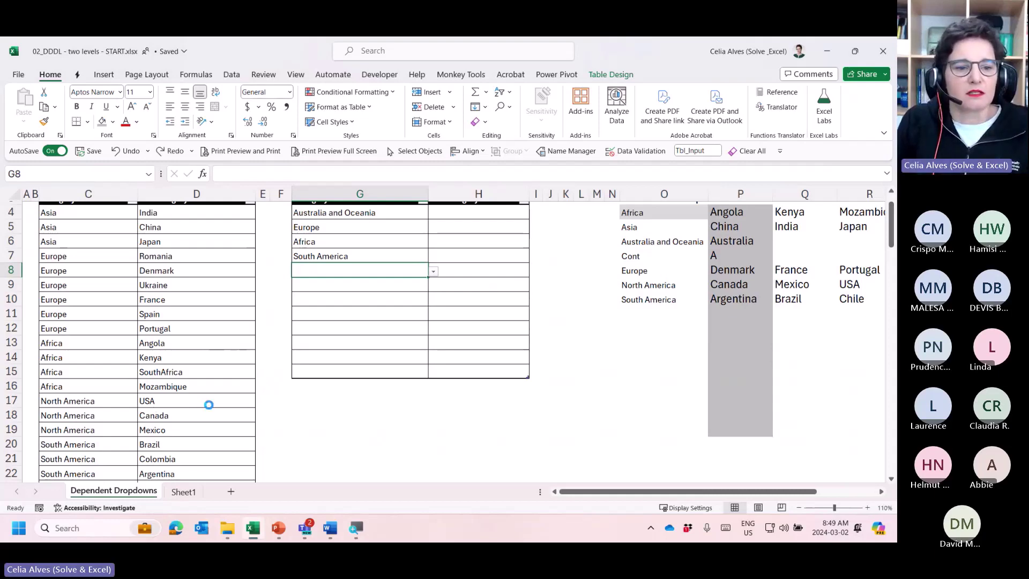
pyautogui.hotkey('ctrl', 'z')
pyautogui.hotkey('ctrl', 'z')
pyautogui.hotkey('ctrl', 'z')
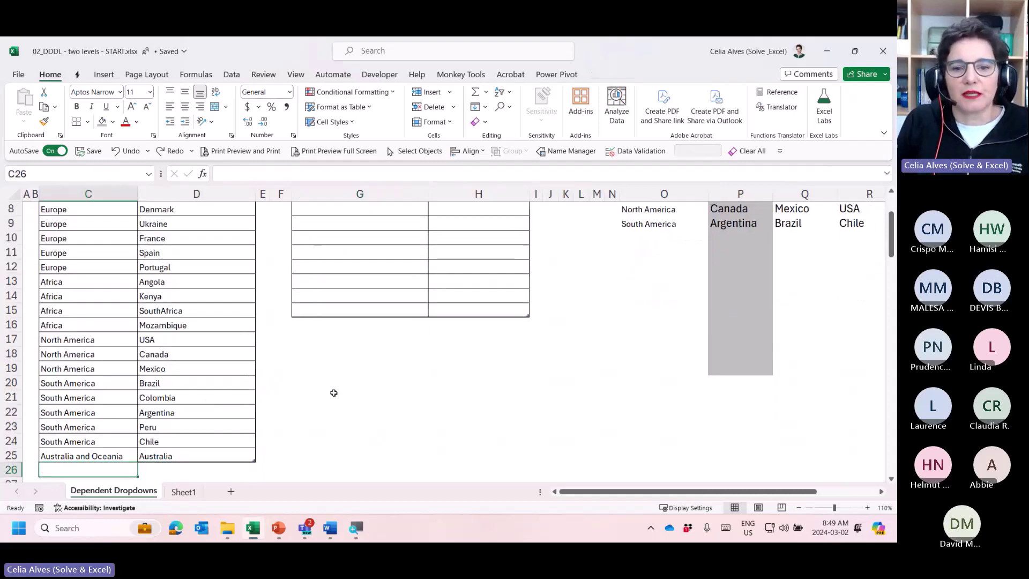
pyautogui.hotkey('ctrl', 'z')
pyautogui.click(647, 291)
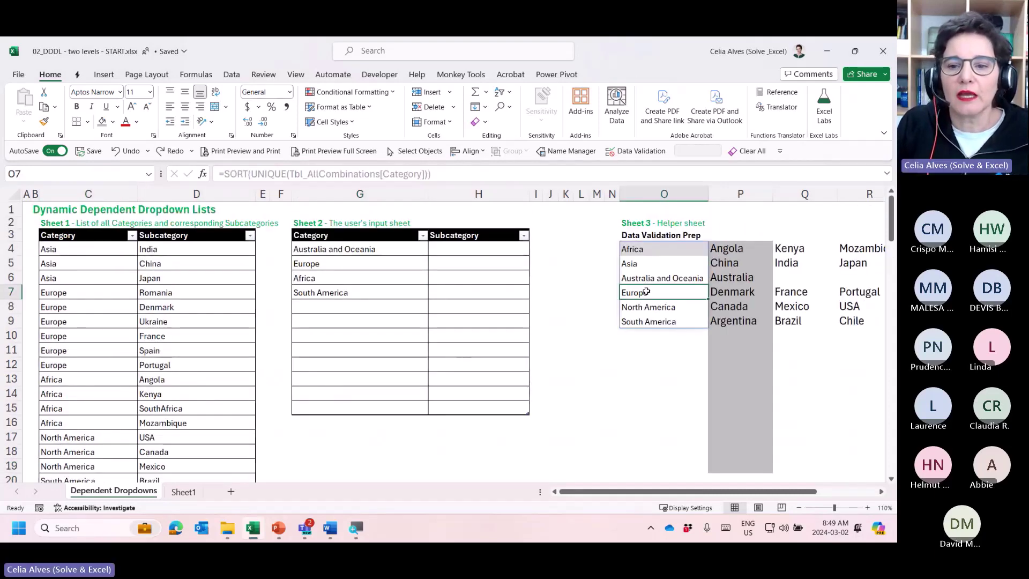
# Examine the subcategory formula in each helper row from P4 to P9.
pyautogui.click(440, 248)
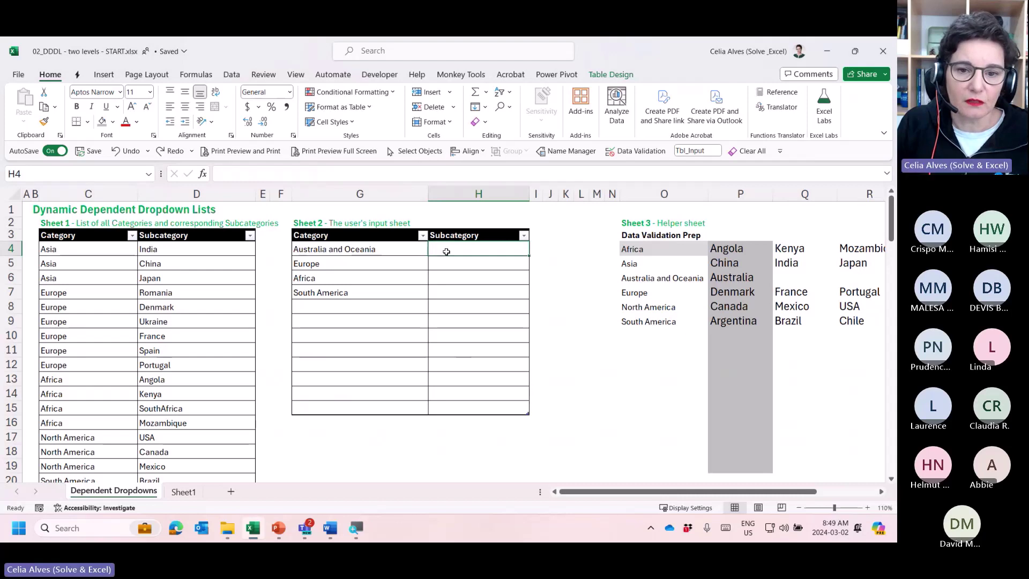
pyautogui.click(732, 249)
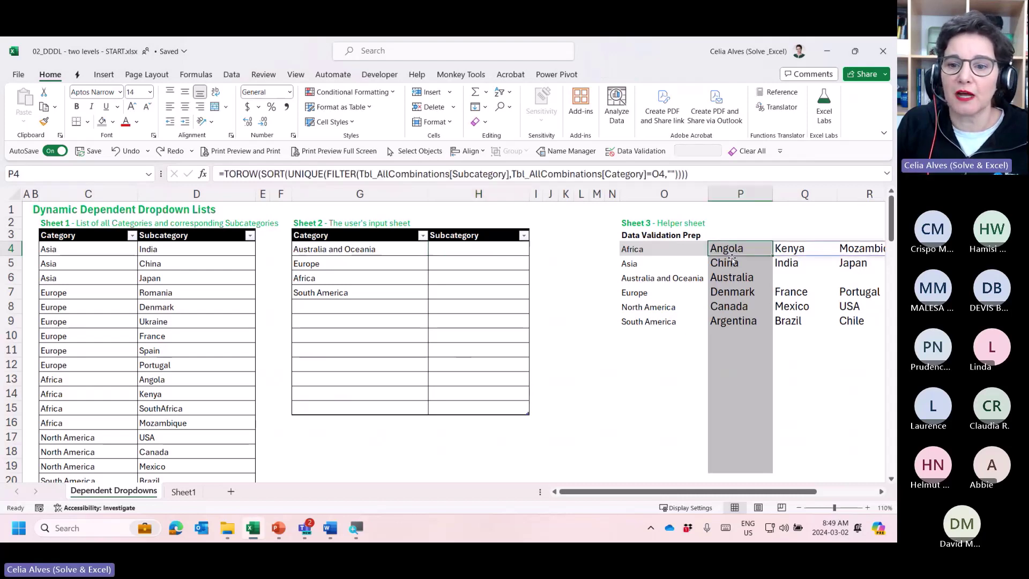
pyautogui.click(733, 263)
pyautogui.click(732, 277)
pyautogui.click(733, 293)
pyautogui.click(733, 306)
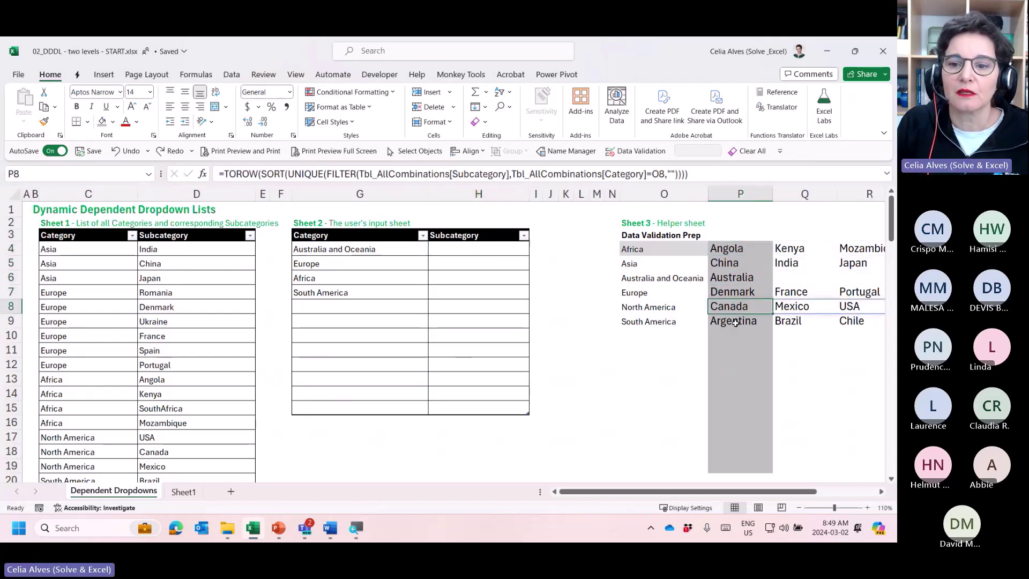
pyautogui.click(735, 321)
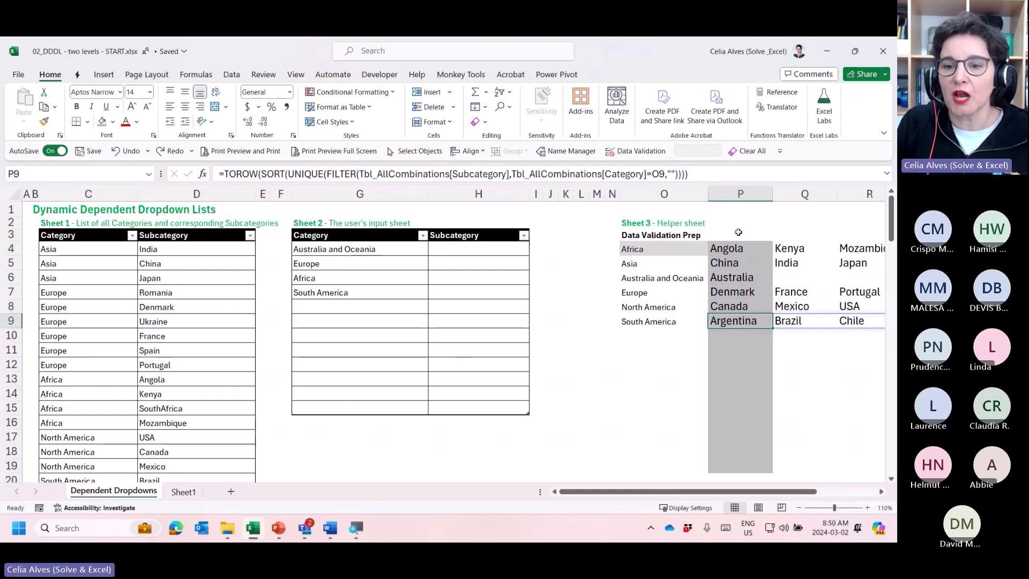
# Examine how North America in helper column O pairs with its spilled subcategories in P8:R8, and review the input table's Subcategory cells H4:H15.
pyautogui.click(730, 194)
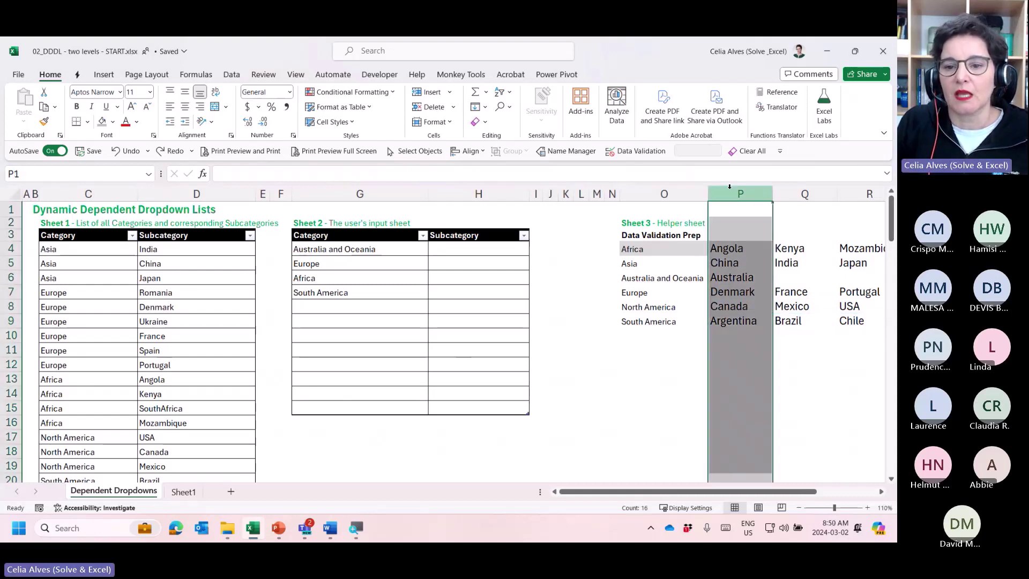
pyautogui.click(672, 193)
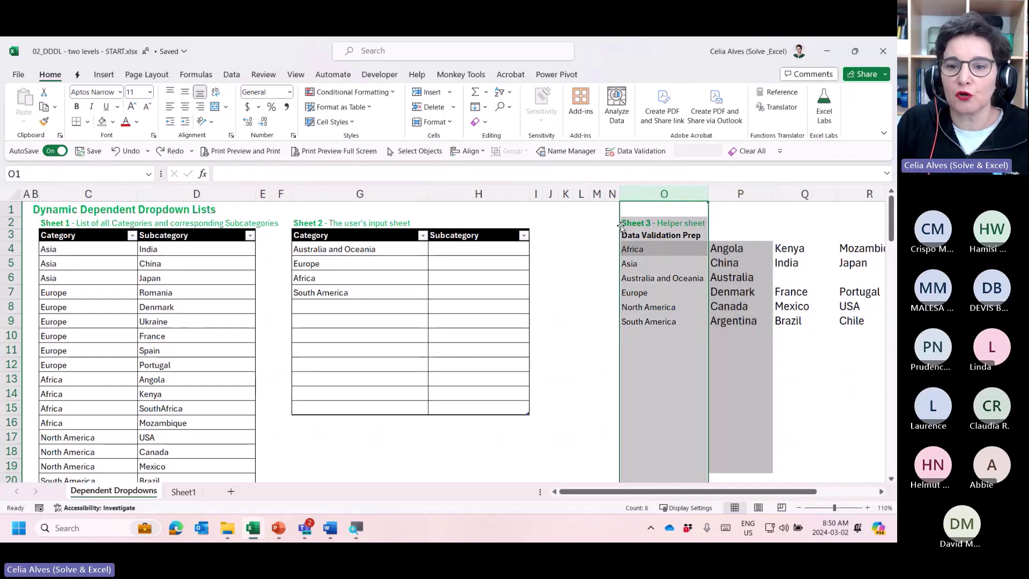
pyautogui.click(659, 307)
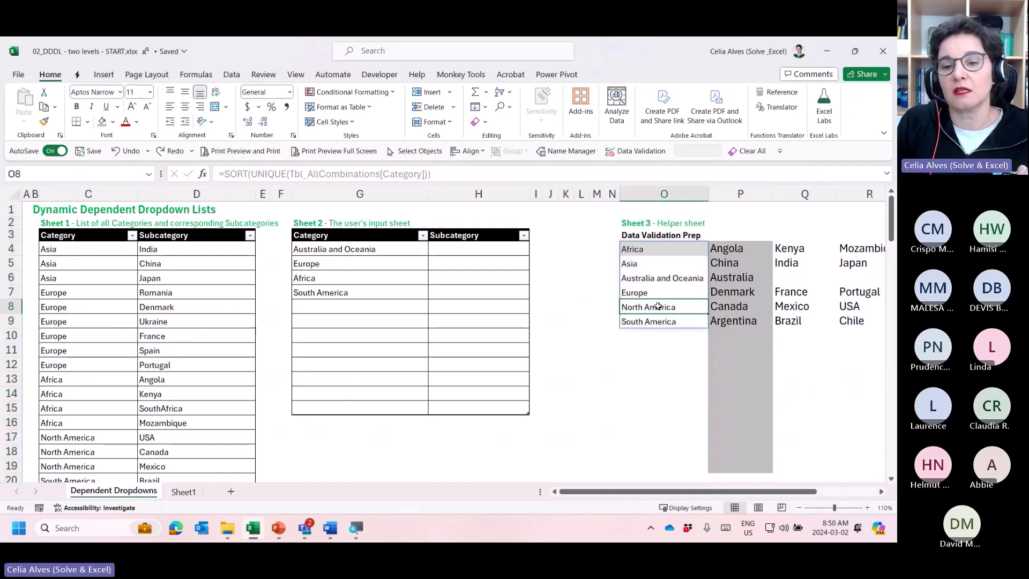
pyautogui.click(742, 305)
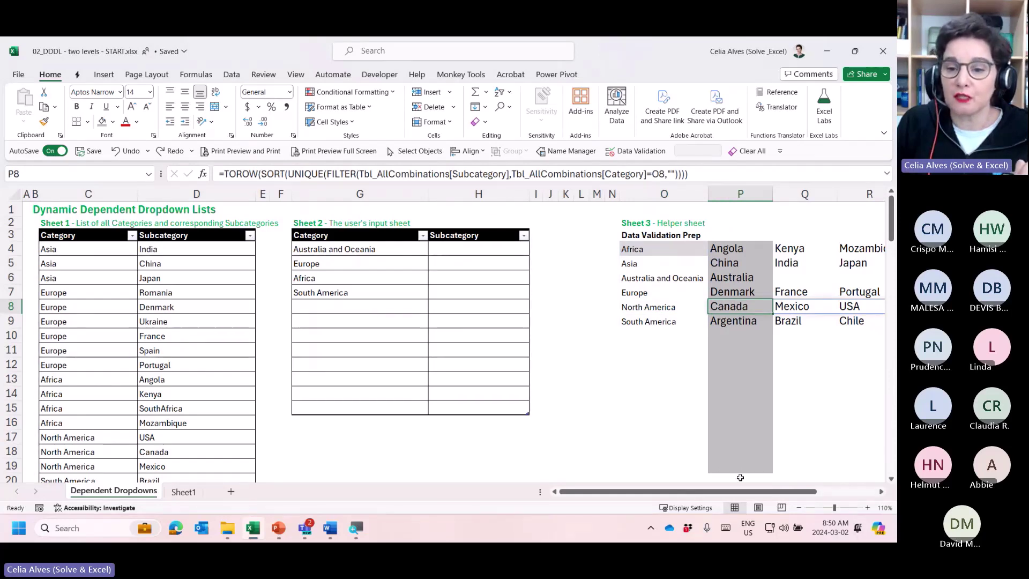
pyautogui.moveTo(741, 491); pyautogui.dragTo(800, 492)
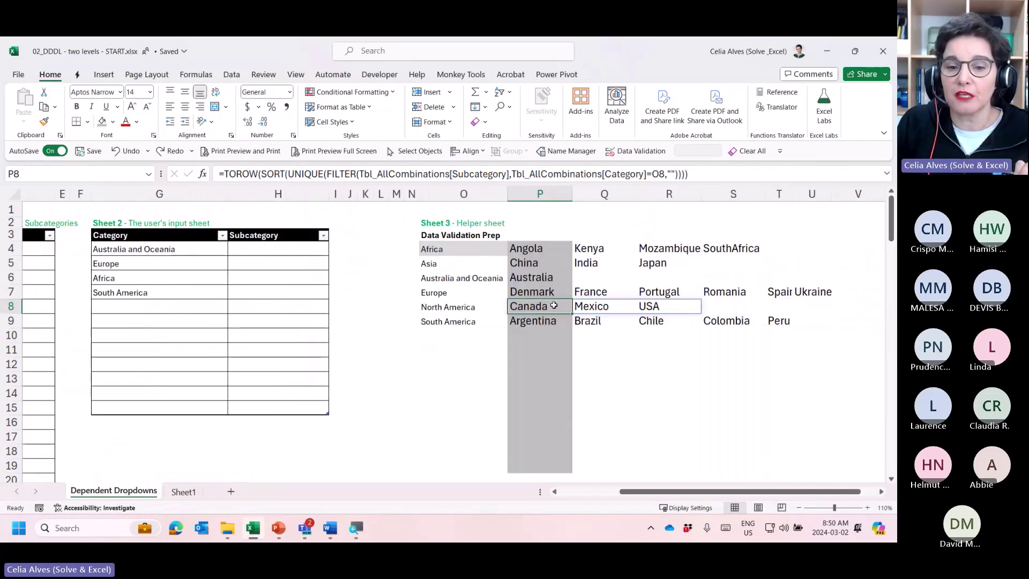
pyautogui.moveTo(545, 306); pyautogui.dragTo(669, 304)
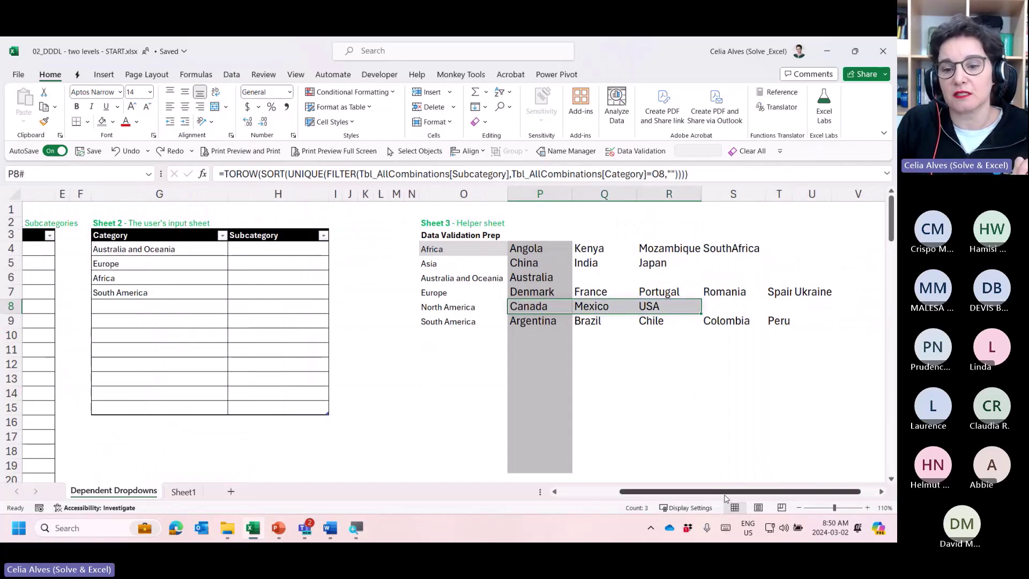
pyautogui.moveTo(726, 494); pyautogui.dragTo(620, 494)
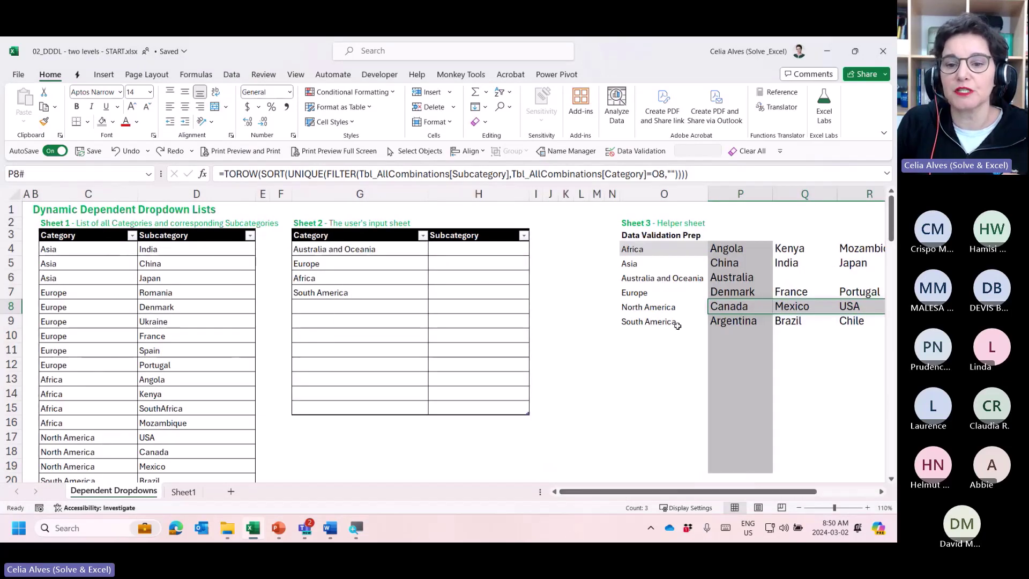
pyautogui.click(666, 310)
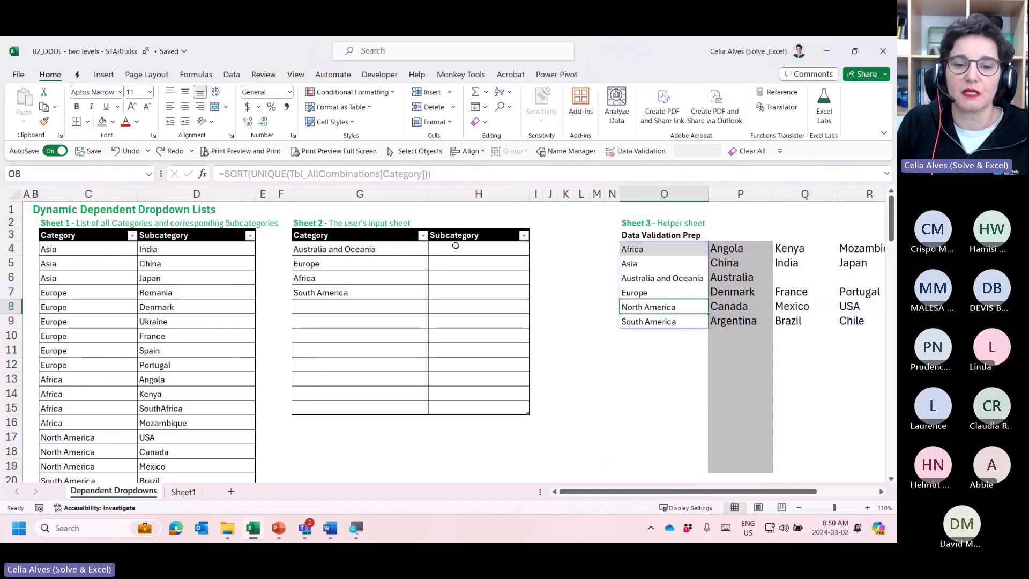
pyautogui.moveTo(456, 246); pyautogui.dragTo(464, 407)
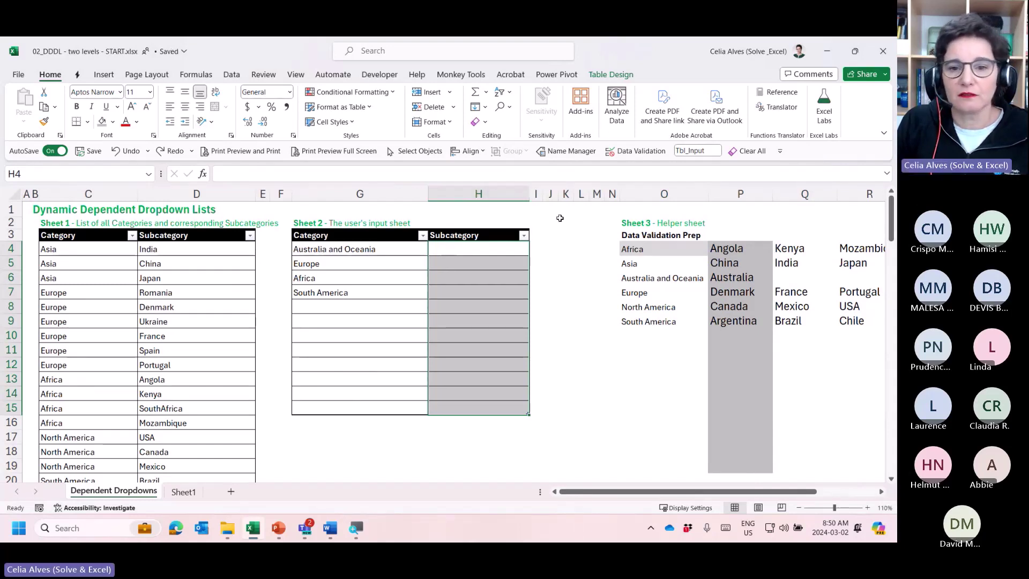
pyautogui.click(554, 248)
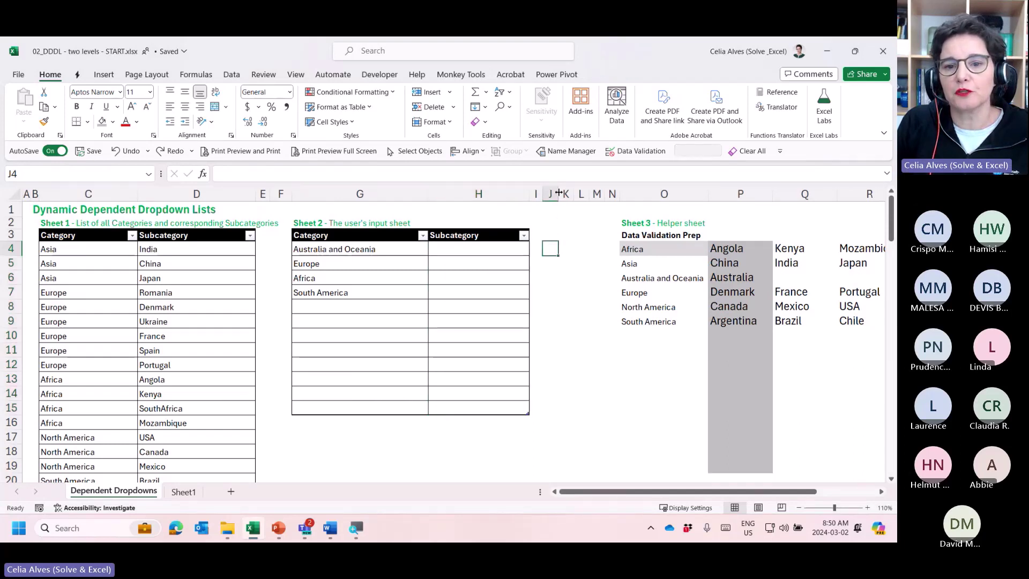
pyautogui.moveTo(559, 193); pyautogui.dragTo(659, 191)
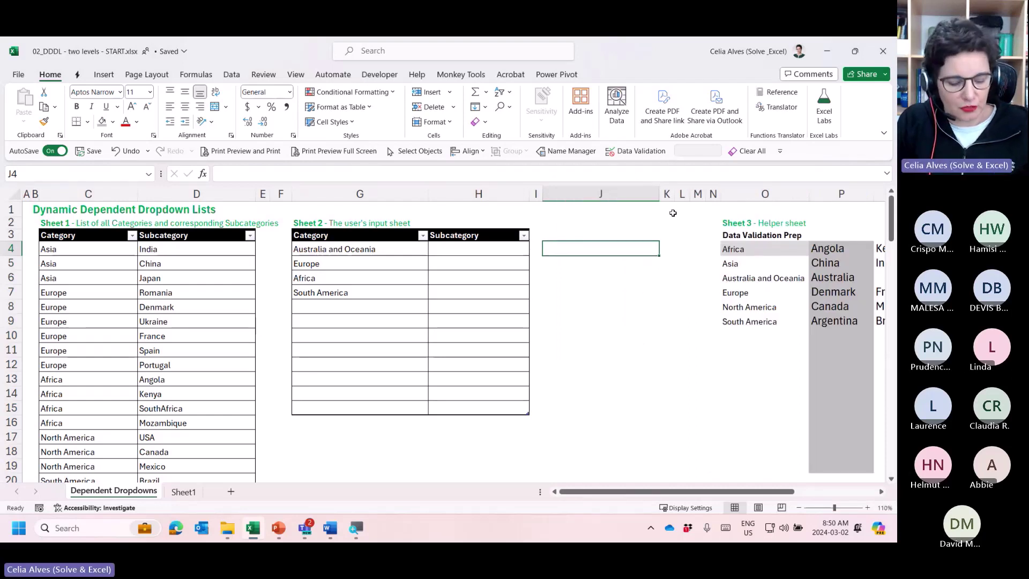
pyautogui.hotkey('ctrl', 'z')
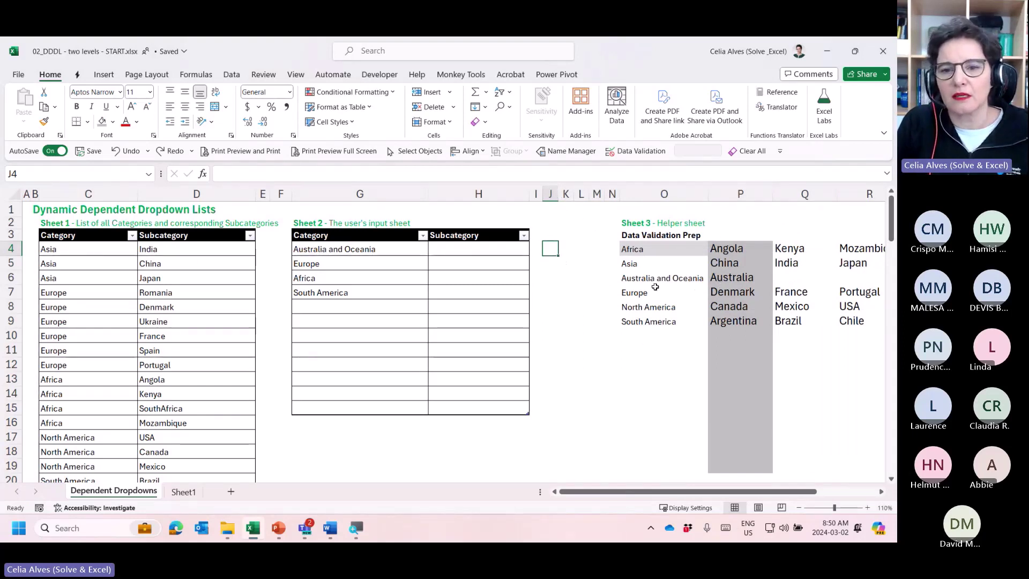
# Set the category in G4 of the user's input table to Asia.
pyautogui.moveTo(704, 491); pyautogui.dragTo(757, 485)
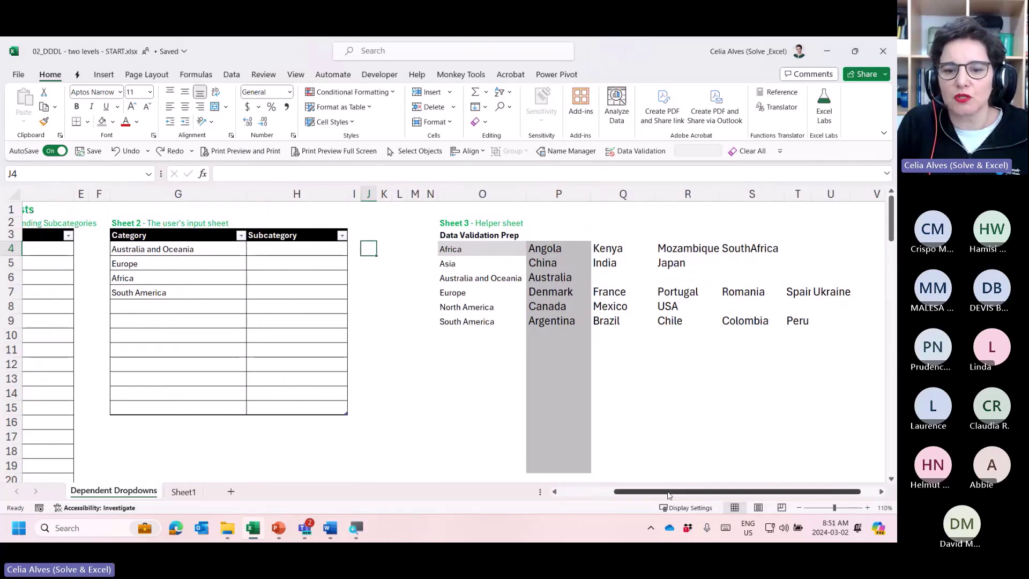
pyautogui.moveTo(671, 492); pyautogui.dragTo(616, 492)
pyautogui.click(338, 249)
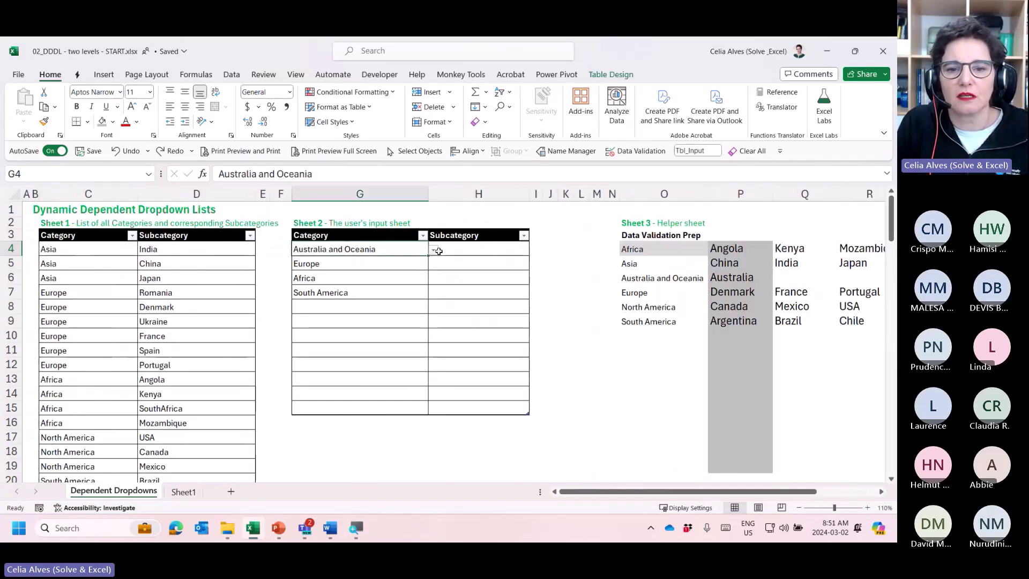
pyautogui.hotkey('alt', 'Down')
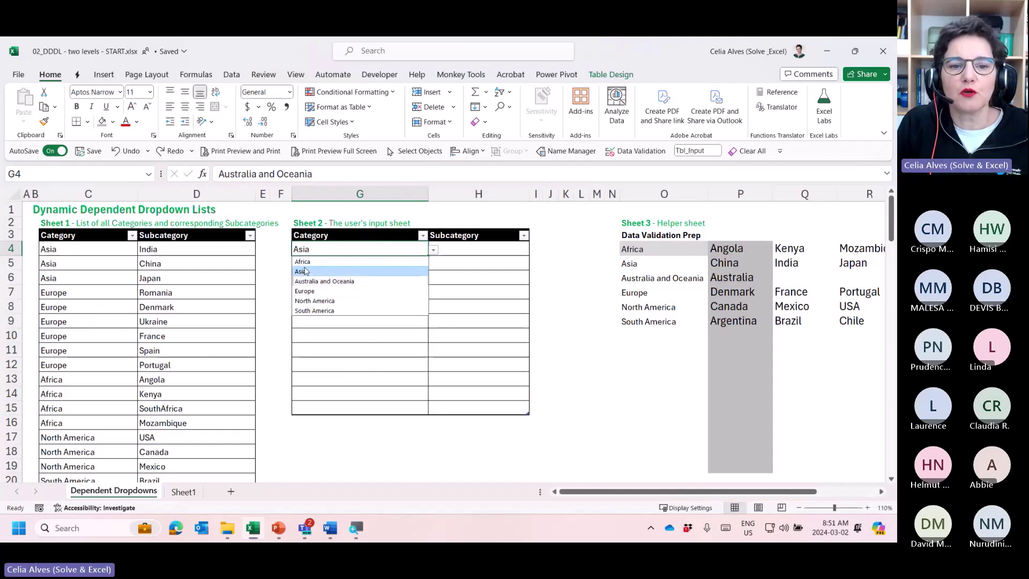
pyautogui.click(371, 271)
pyautogui.click(548, 249)
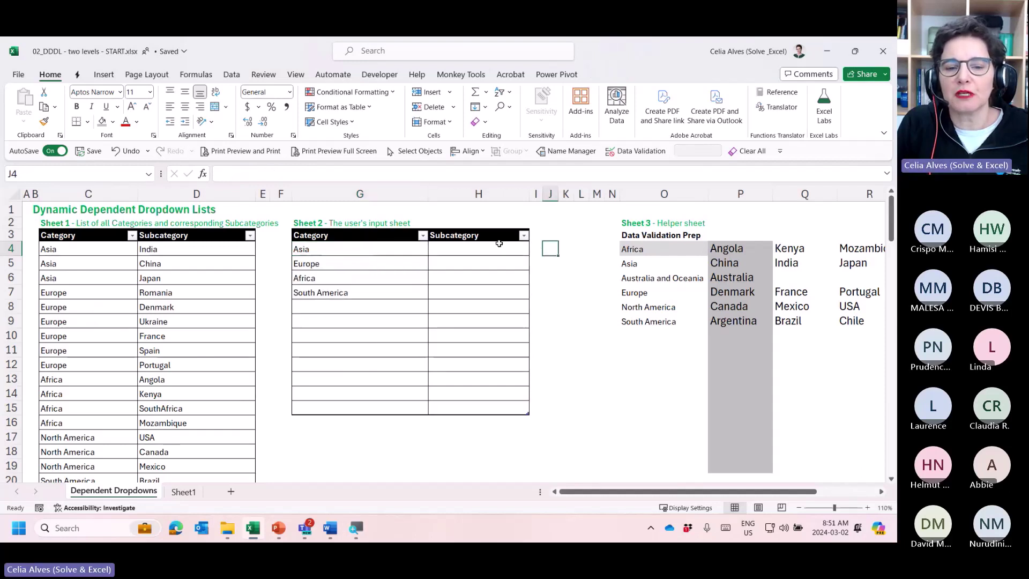
pyautogui.click(323, 250)
pyautogui.click(549, 250)
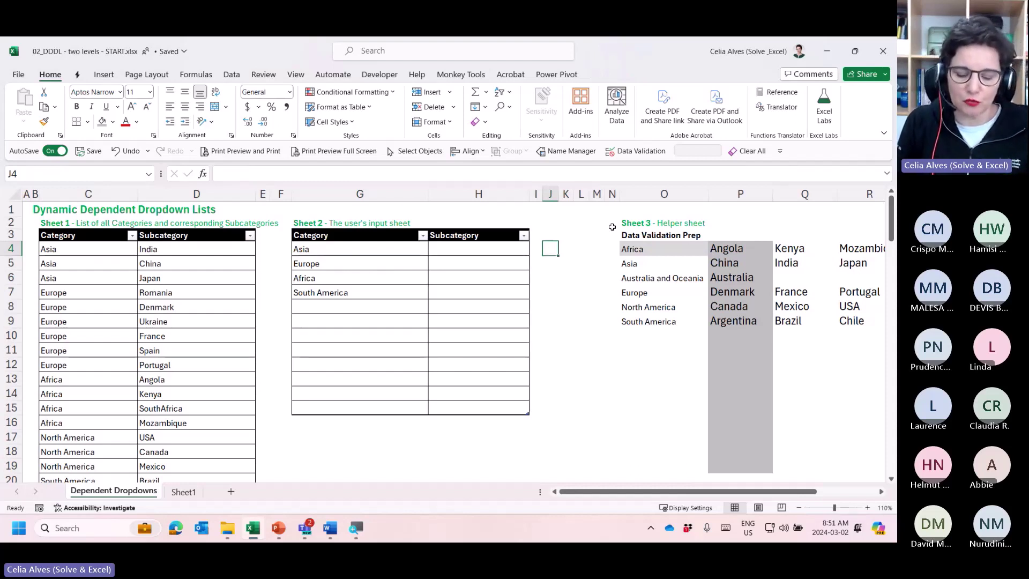
pyautogui.write('=xl')
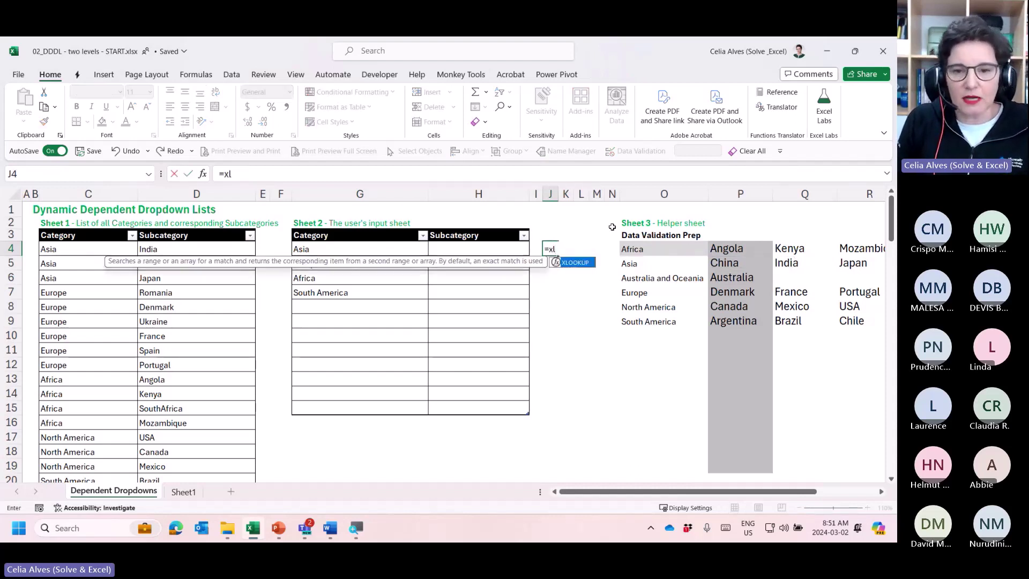
pyautogui.press('Tab')
pyautogui.click(343, 250)
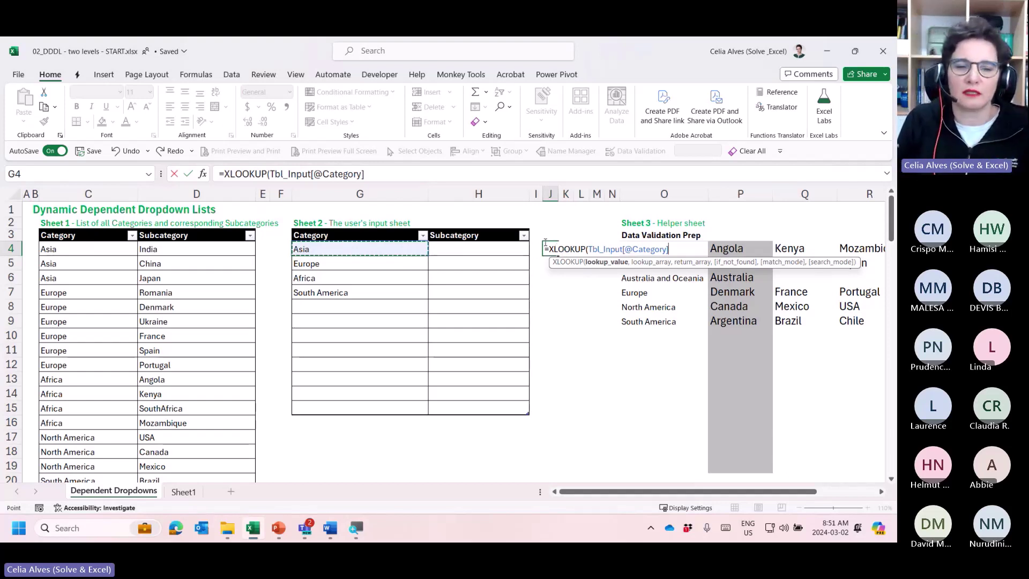
pyautogui.click(380, 175)
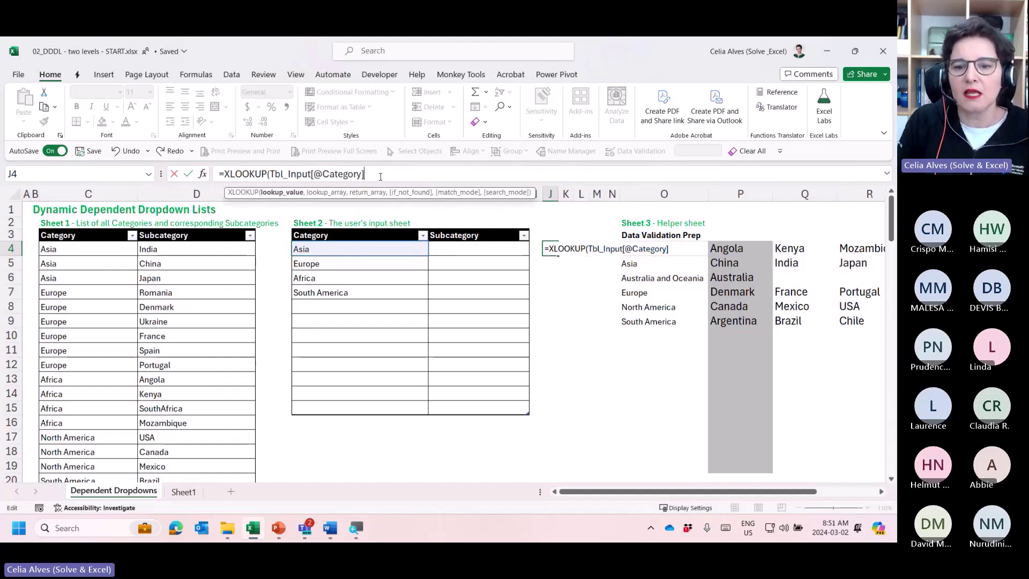
pyautogui.write(',')
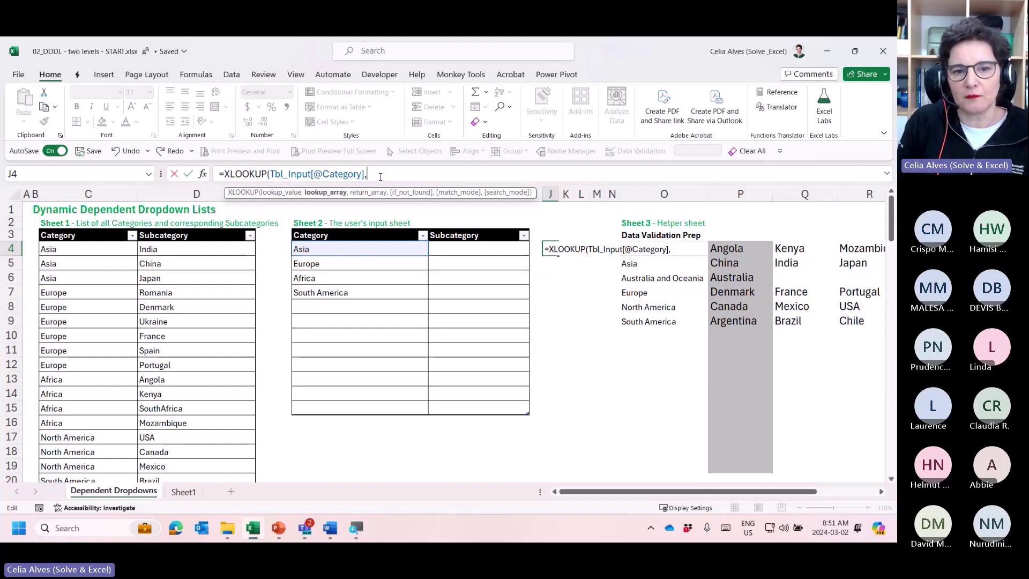
pyautogui.click(740, 193)
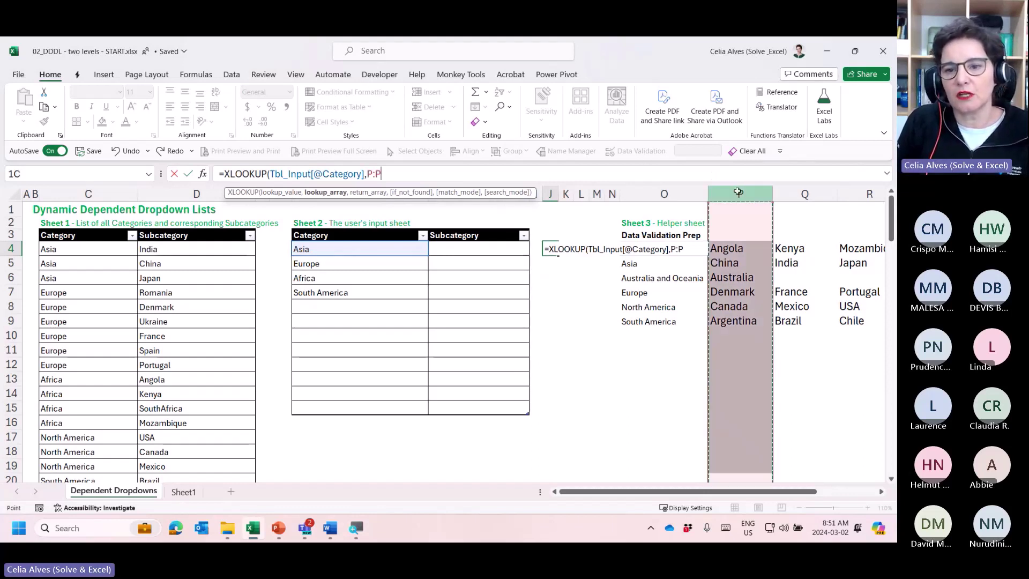
pyautogui.write(',')
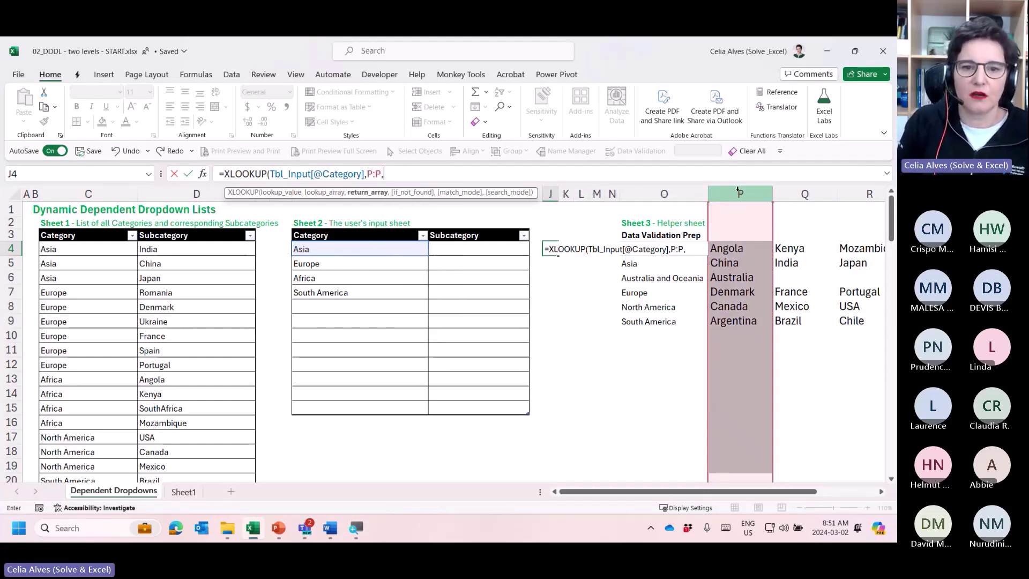
pyautogui.click(797, 192)
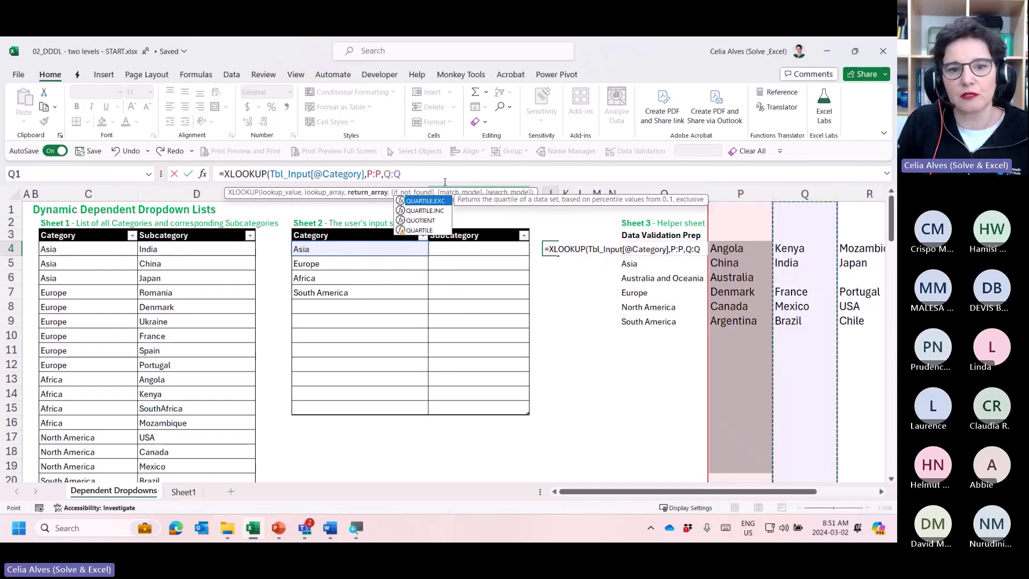
pyautogui.moveTo(367, 173); pyautogui.dragTo(407, 173)
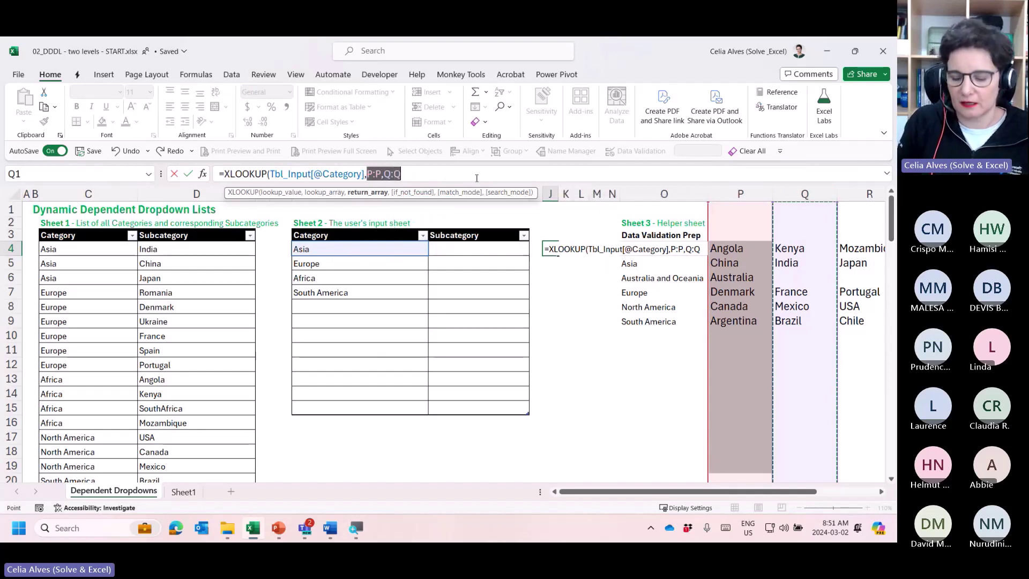
pyautogui.press('BackSpace')
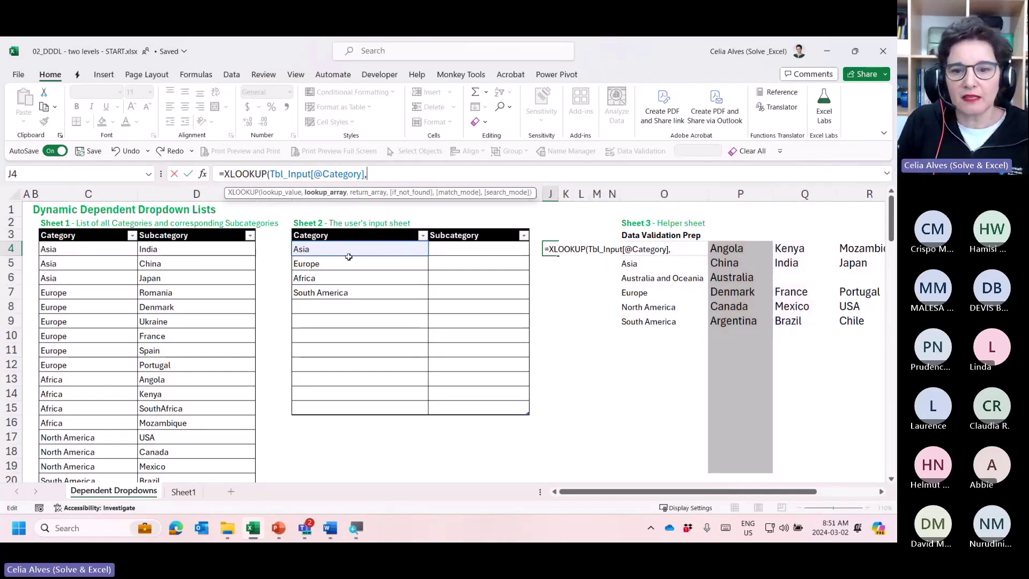
# Complete the J4 XLOOKUP with lookup array O:O, return array P:P, "" if not found and exact match 0.
pyautogui.click(664, 193)
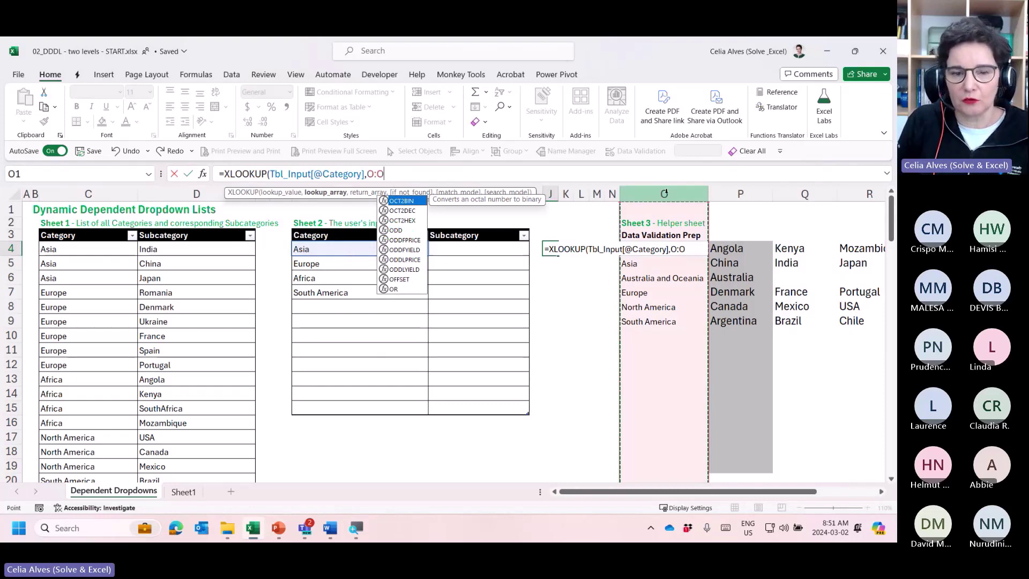
pyautogui.write(',')
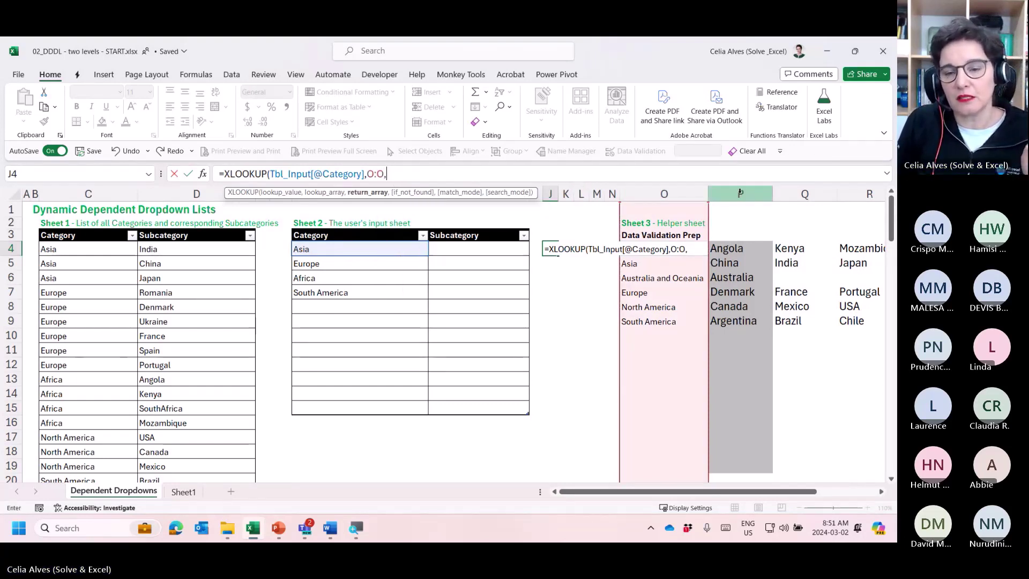
pyautogui.click(741, 192)
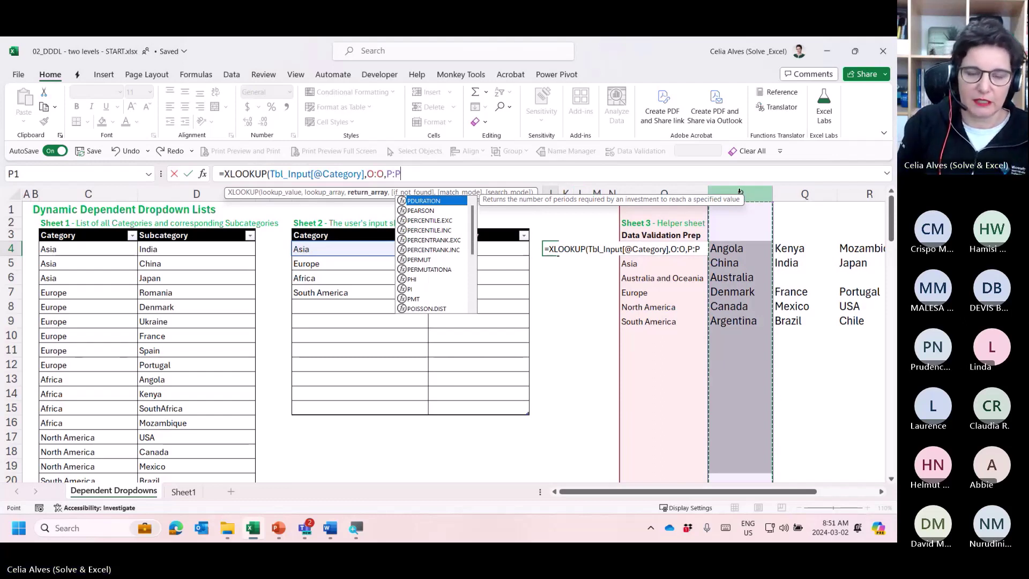
pyautogui.write(',')
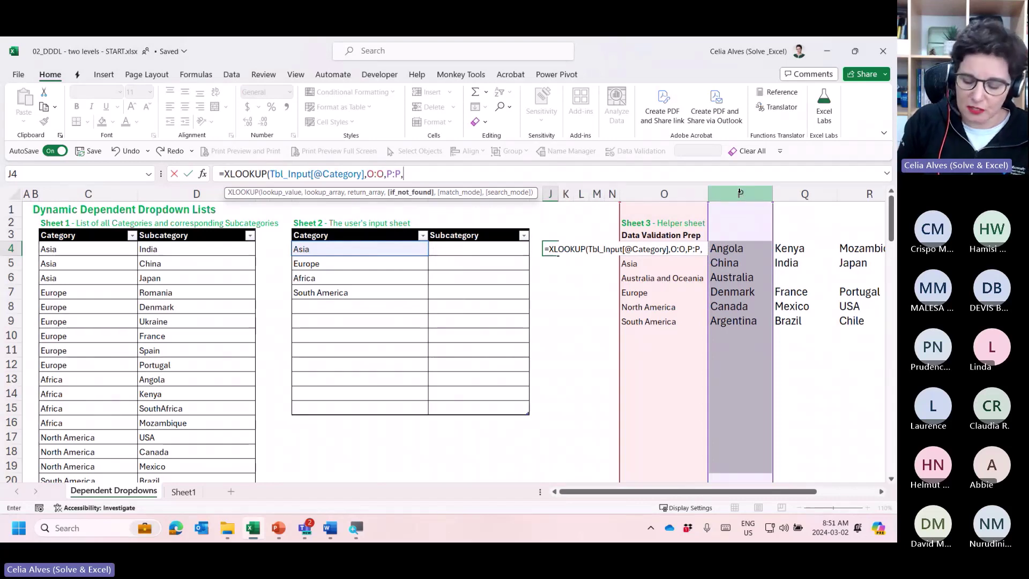
pyautogui.write('""')
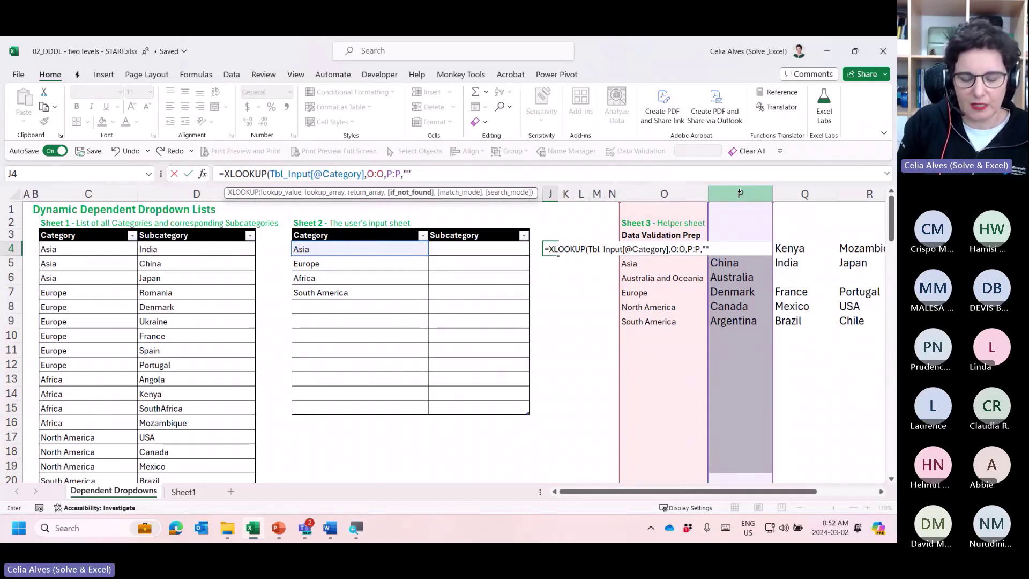
pyautogui.write(',')
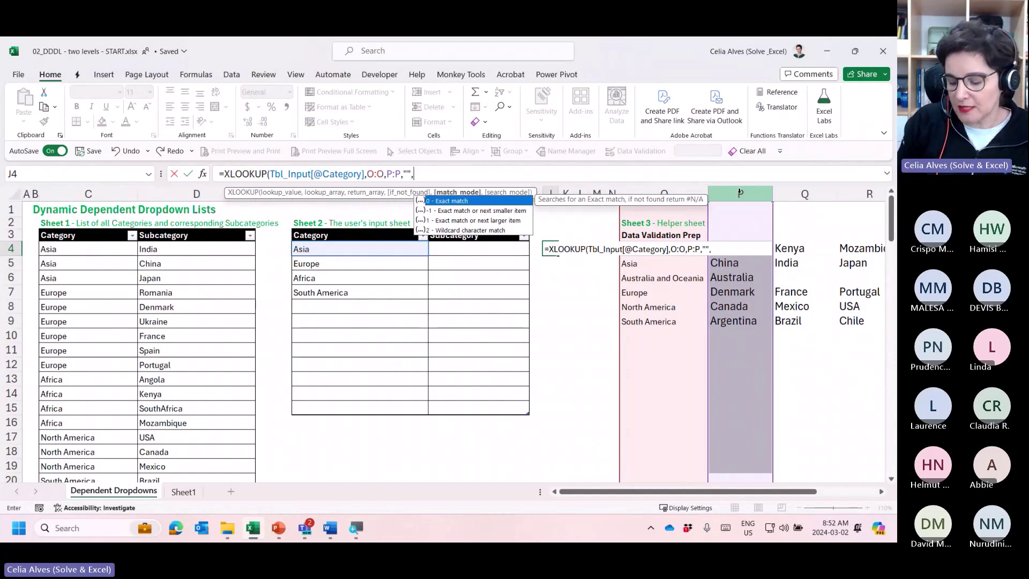
pyautogui.write('0')
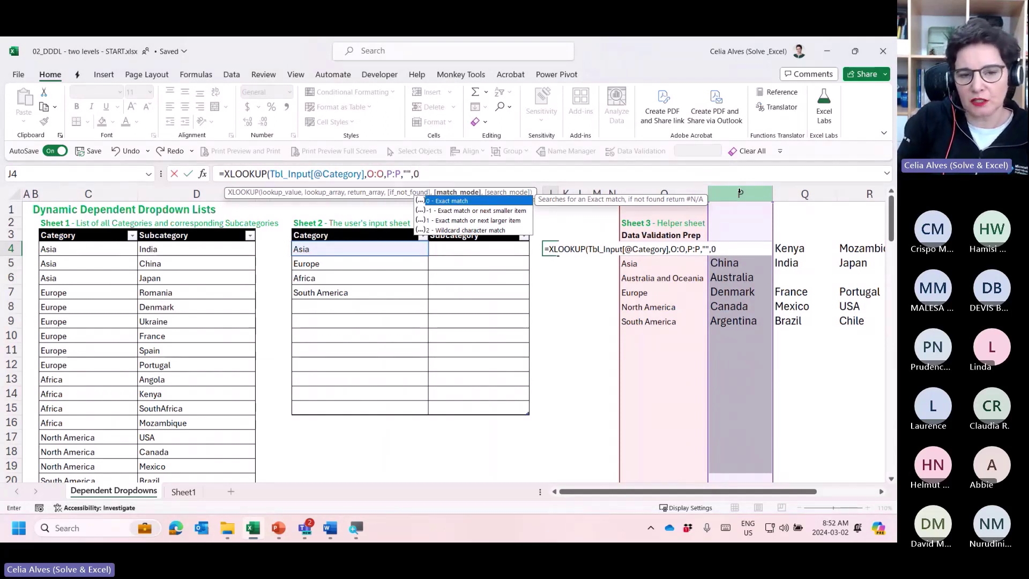
pyautogui.write(')')
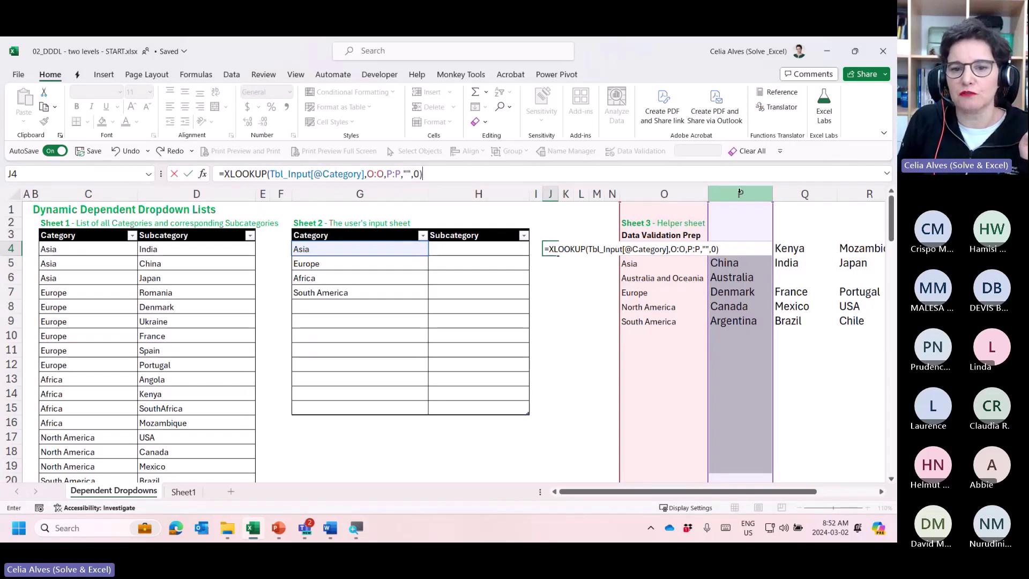
pyautogui.press('Return')
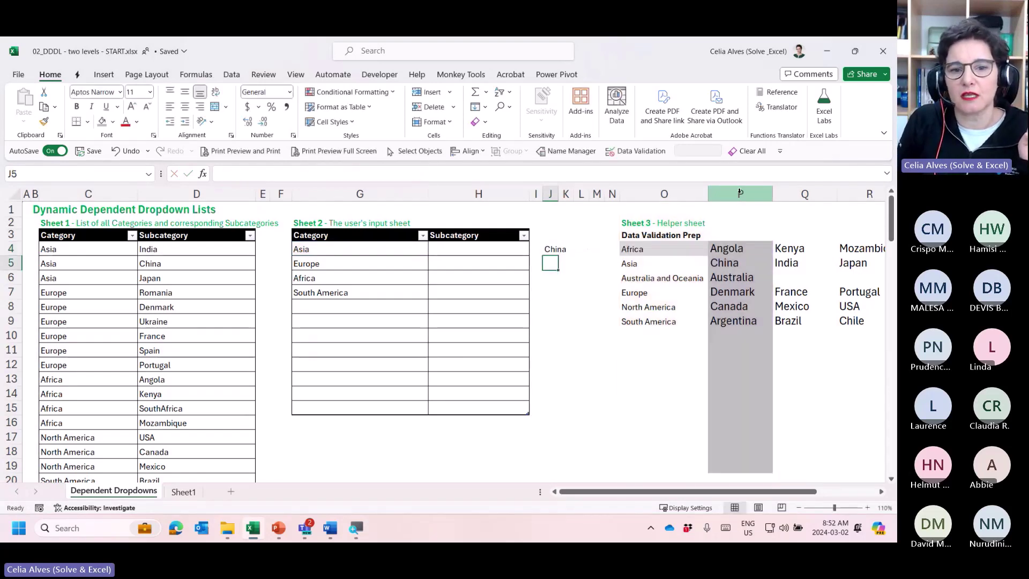
# Compare the XLOOKUP formula in J4 with the spilled subcategory formula for Asia in P5.
pyautogui.click(552, 248)
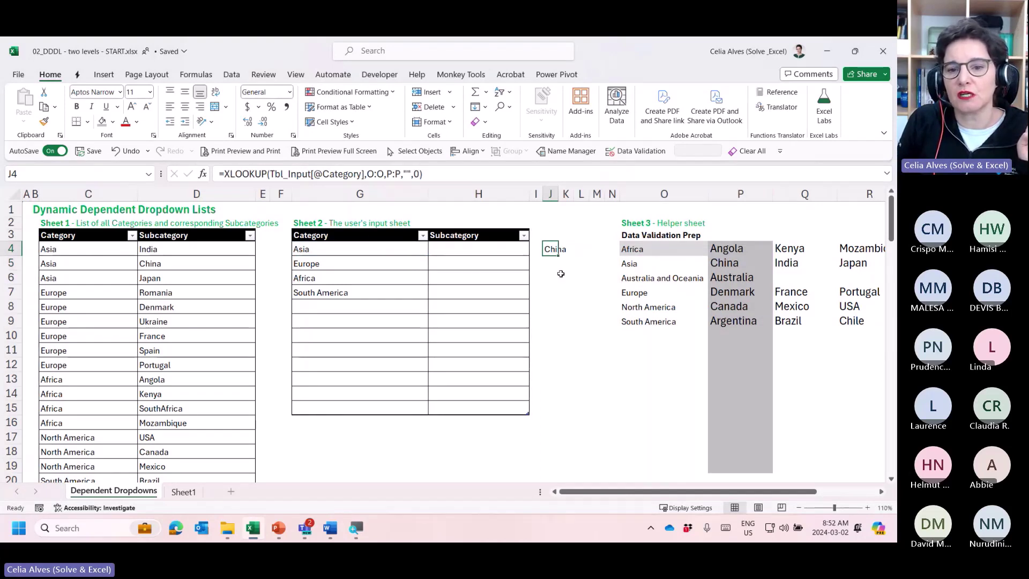
pyautogui.click(734, 263)
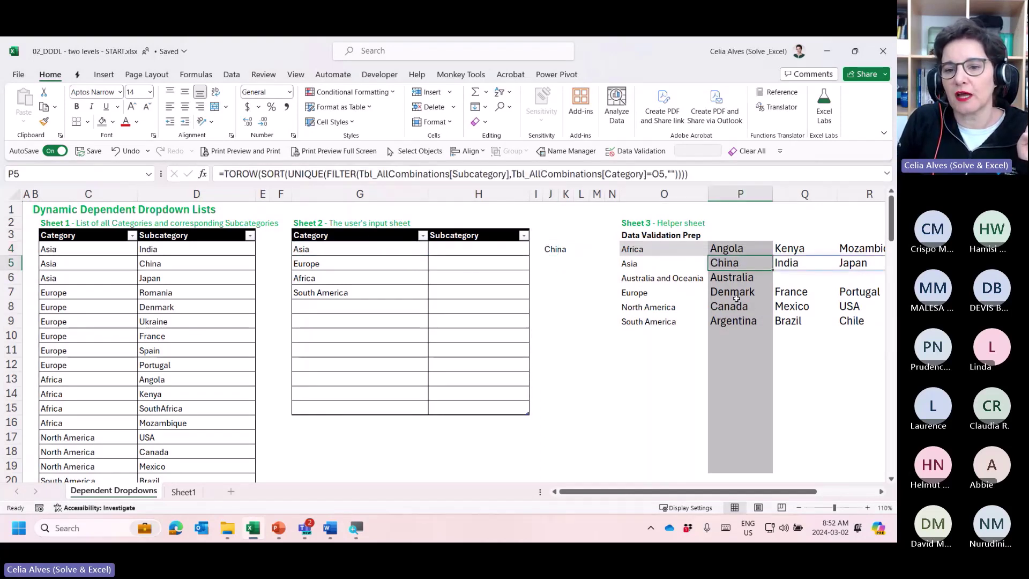
pyautogui.moveTo(695, 491)
pyautogui.mouseDown()
pyautogui.moveTo(754, 483)
pyautogui.moveTo(692, 484)
pyautogui.mouseUp()
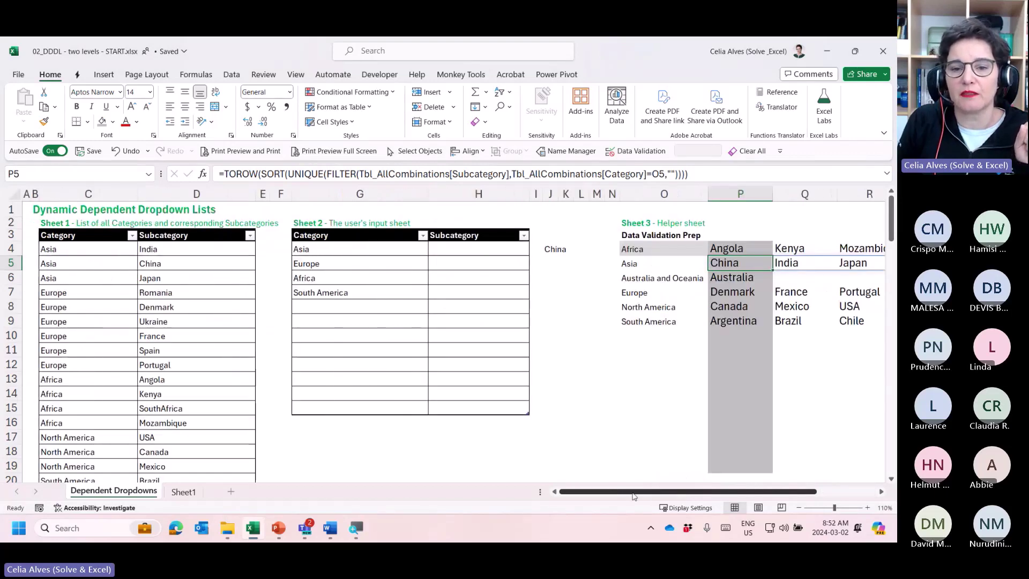
# Append the spill operator # to the end of the XLOOKUP formula in J4.
pyautogui.click(552, 249)
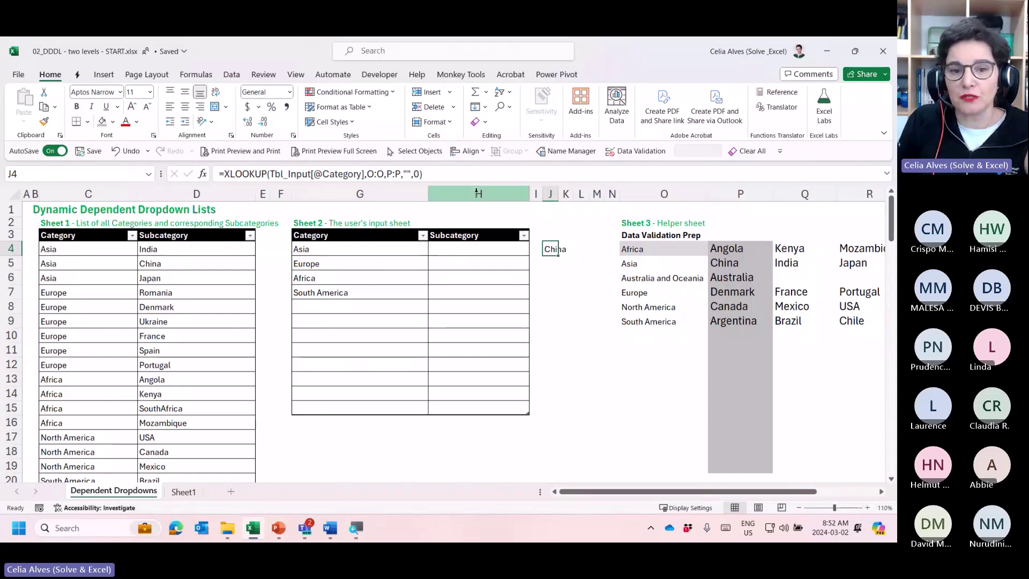
pyautogui.click(449, 177)
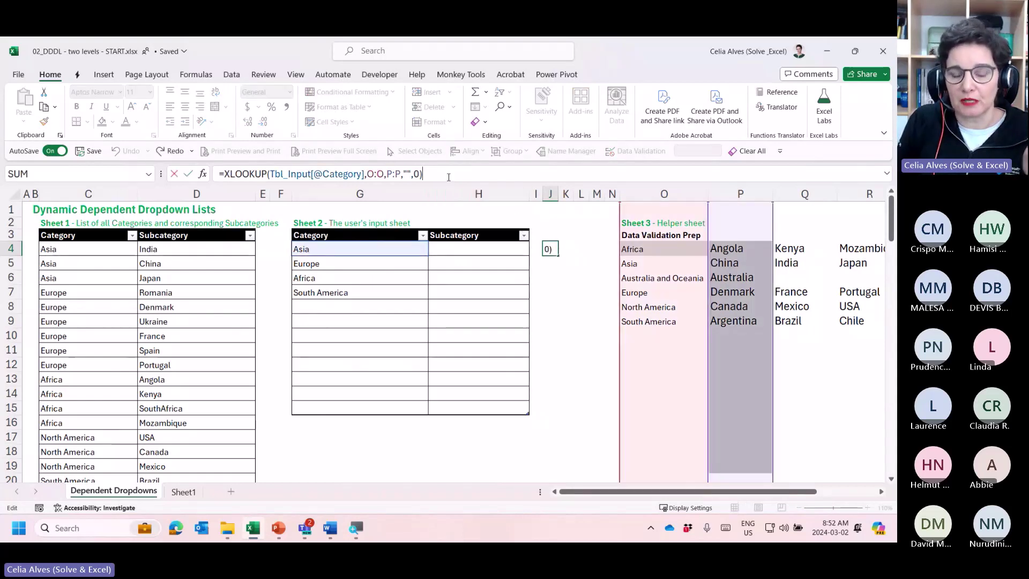
pyautogui.write('#')
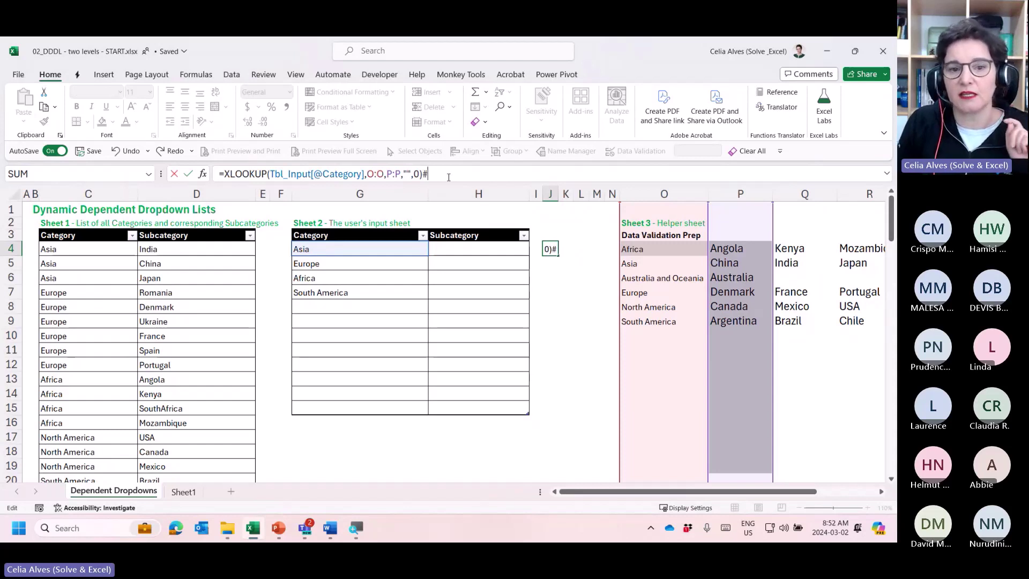
pyautogui.press('Return')
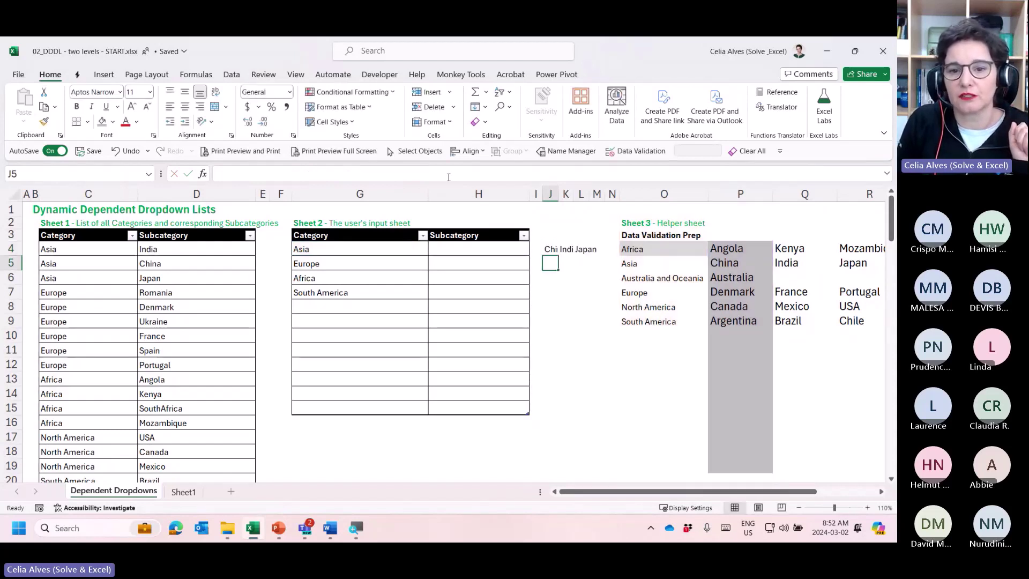
# AutoFit columns J to L to their contents and select the formula cell J4.
pyautogui.moveTo(550, 194); pyautogui.dragTo(579, 195)
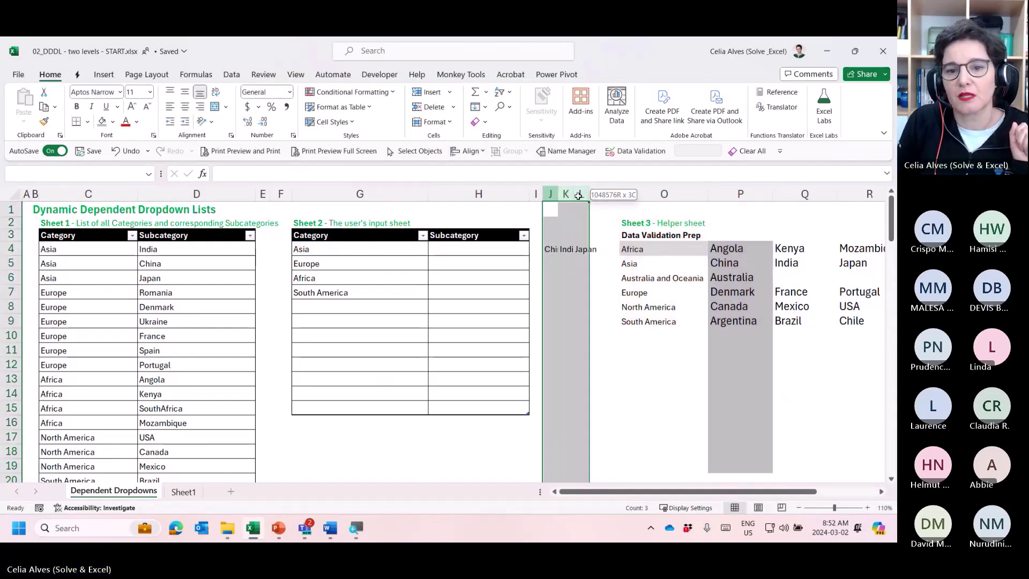
pyautogui.doubleClick(573, 194)
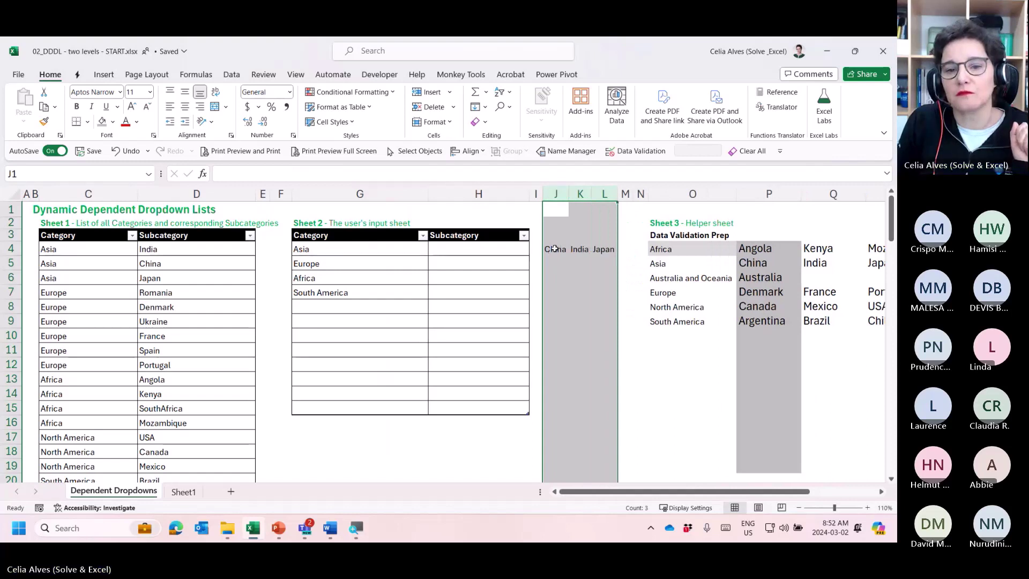
pyautogui.click(554, 248)
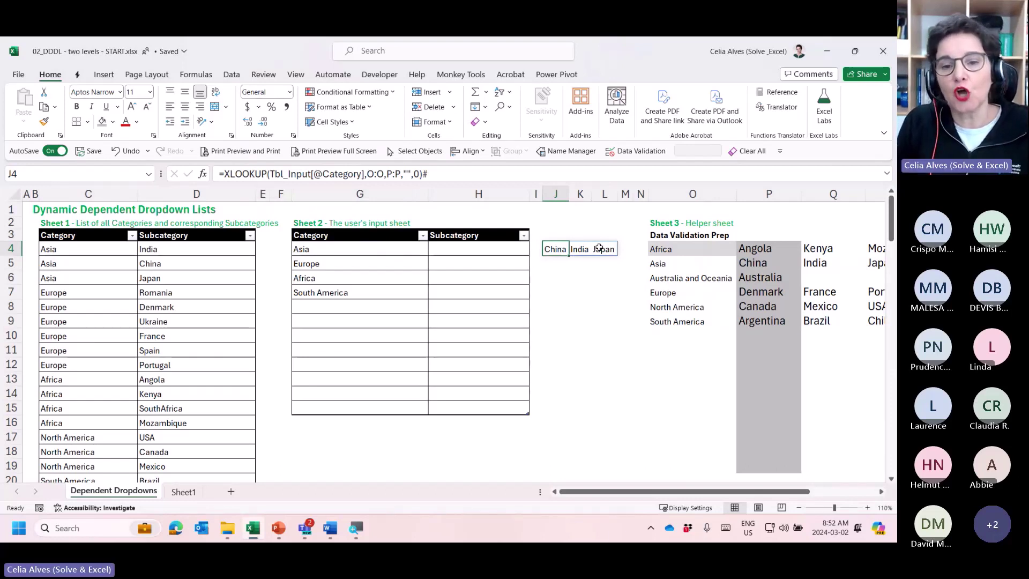
# Undo the column autofit and the # added to the J4 formula, and widen column J.
pyautogui.hotkey('ctrl', 'z')
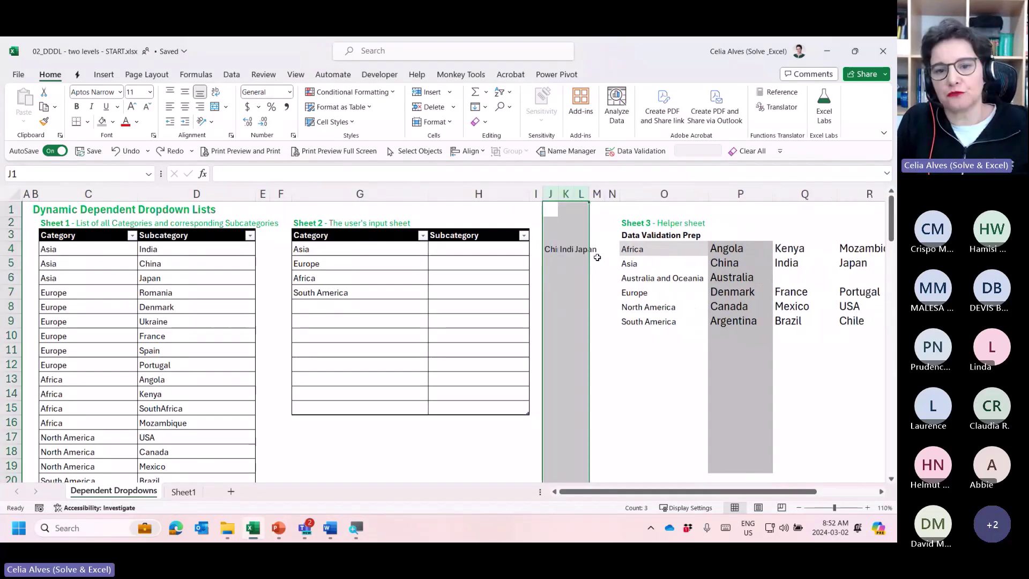
pyautogui.hotkey('ctrl', 'z')
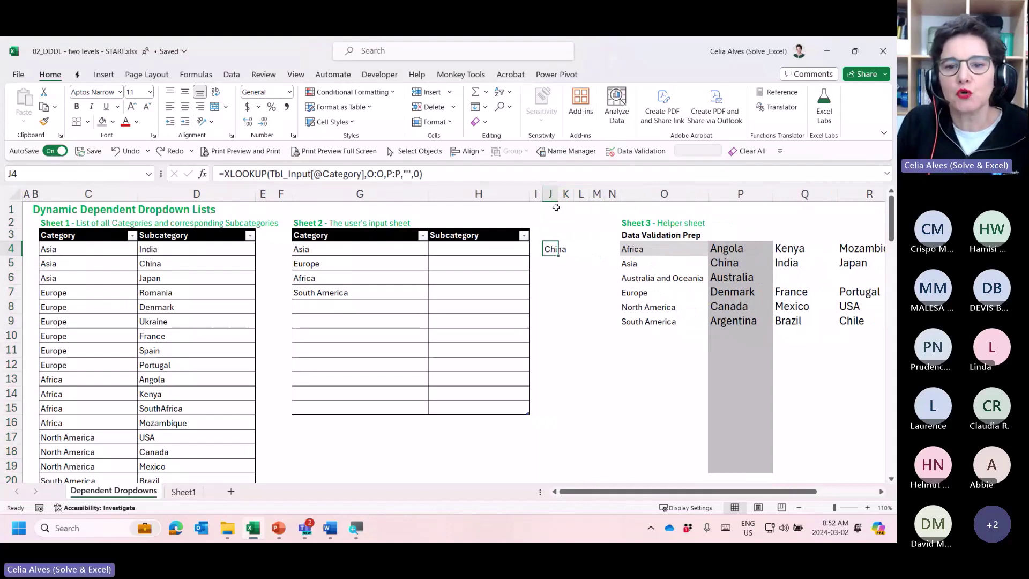
pyautogui.moveTo(558, 195); pyautogui.dragTo(585, 195)
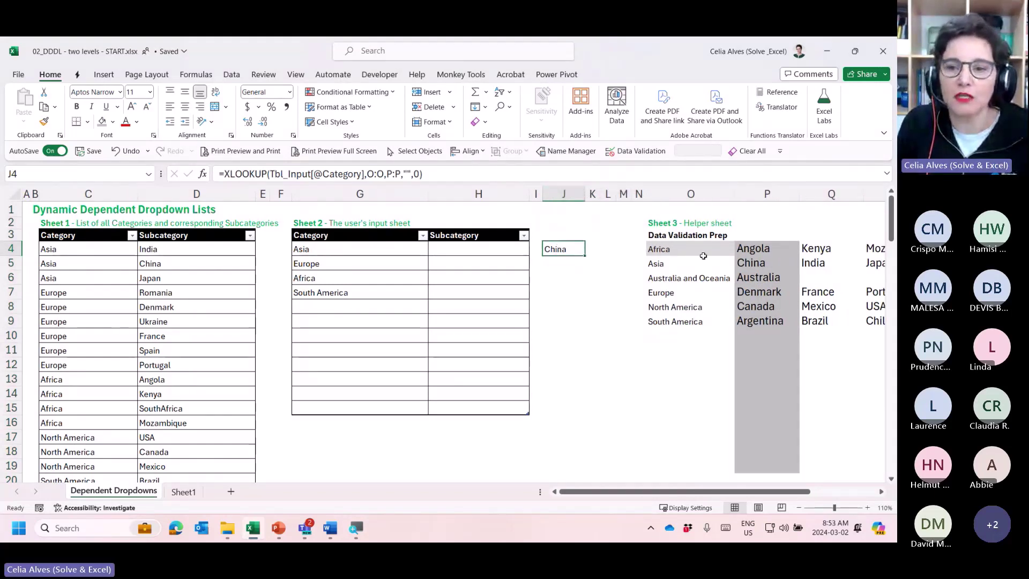
# Examine how the J4 XLOOKUP matches Asia in column O to the formula cell P5 in row 5.
pyautogui.click(663, 265)
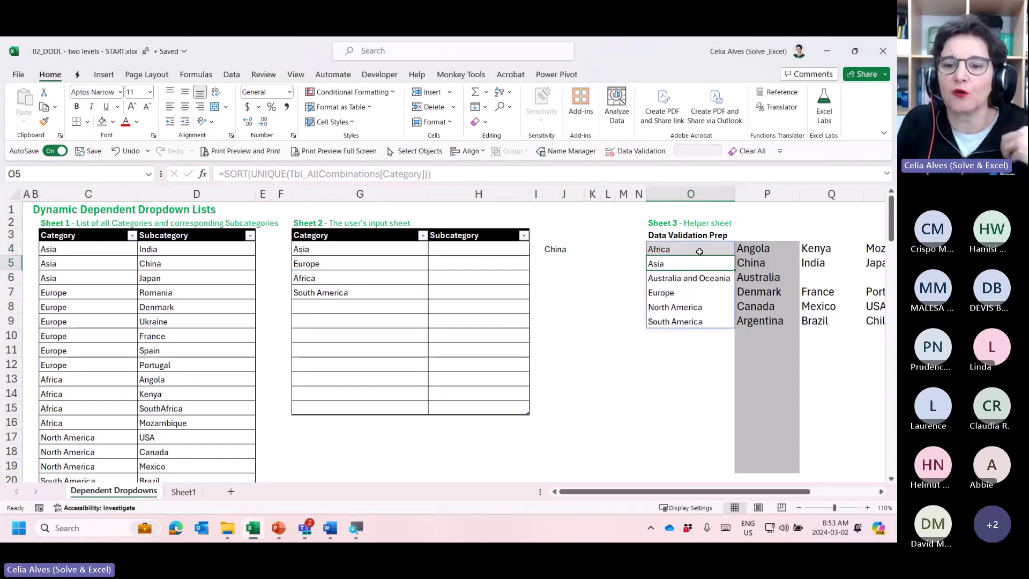
pyautogui.click(762, 196)
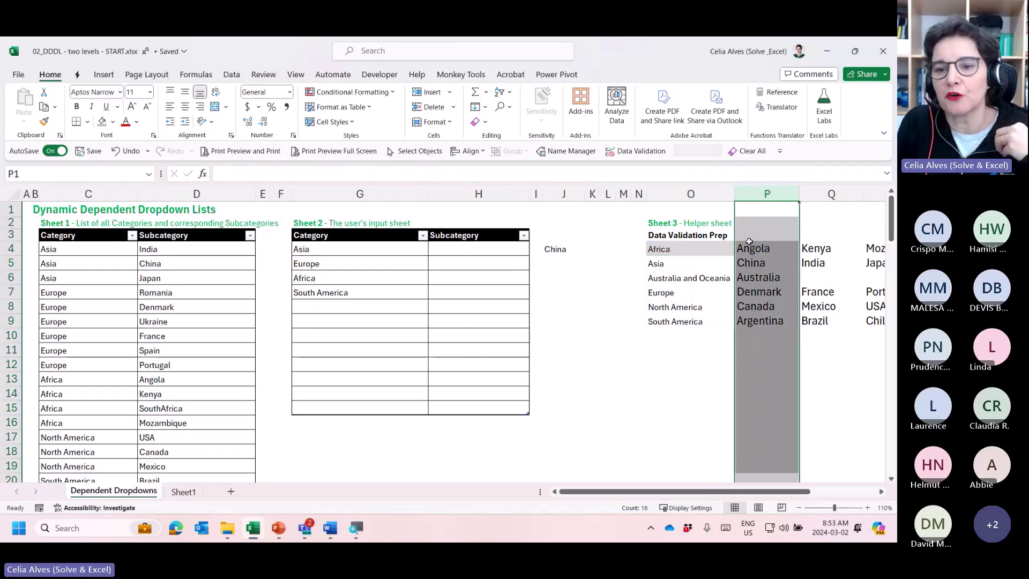
pyautogui.click(746, 264)
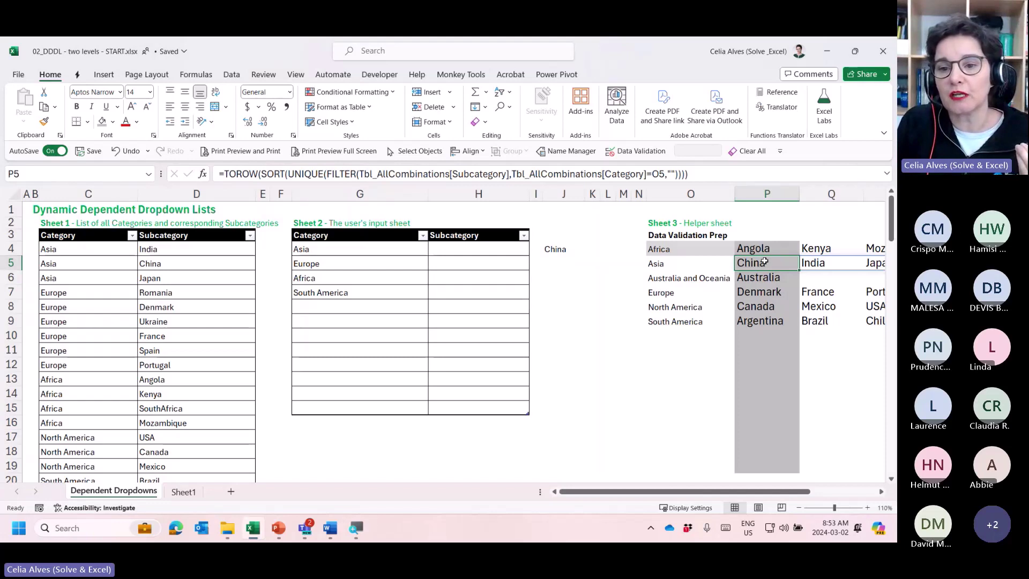
pyautogui.click(19, 269)
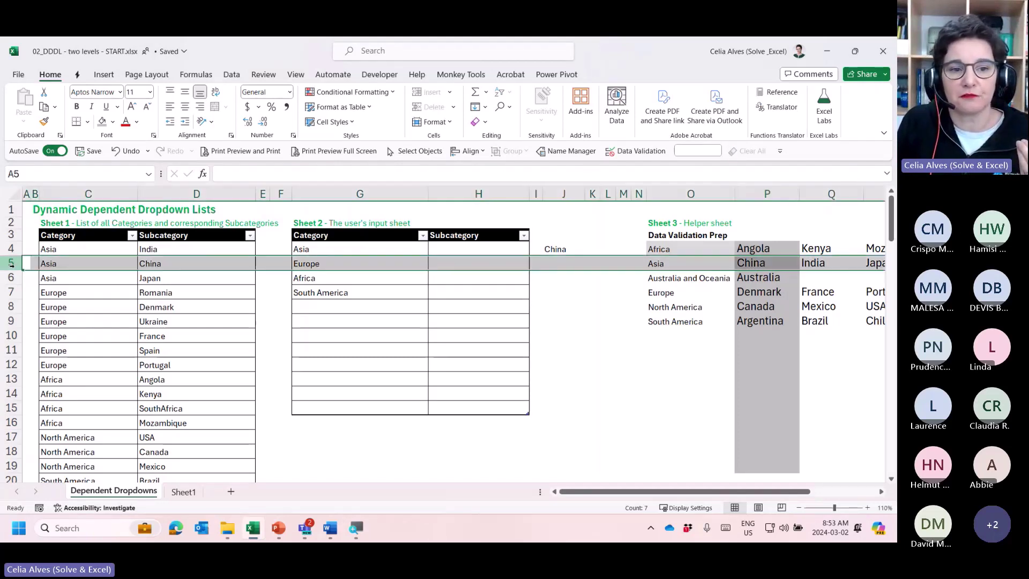
pyautogui.click(753, 266)
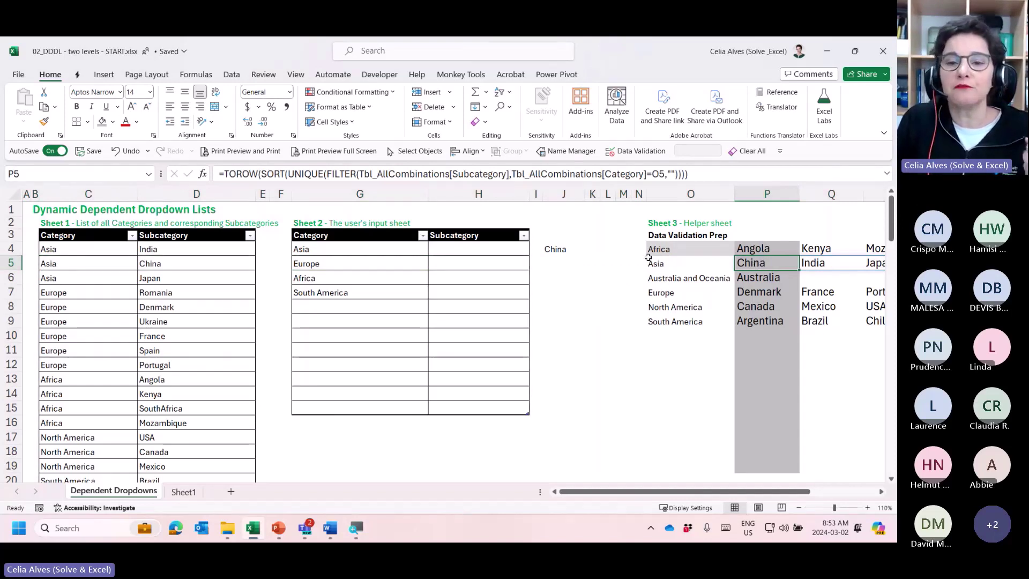
pyautogui.click(558, 249)
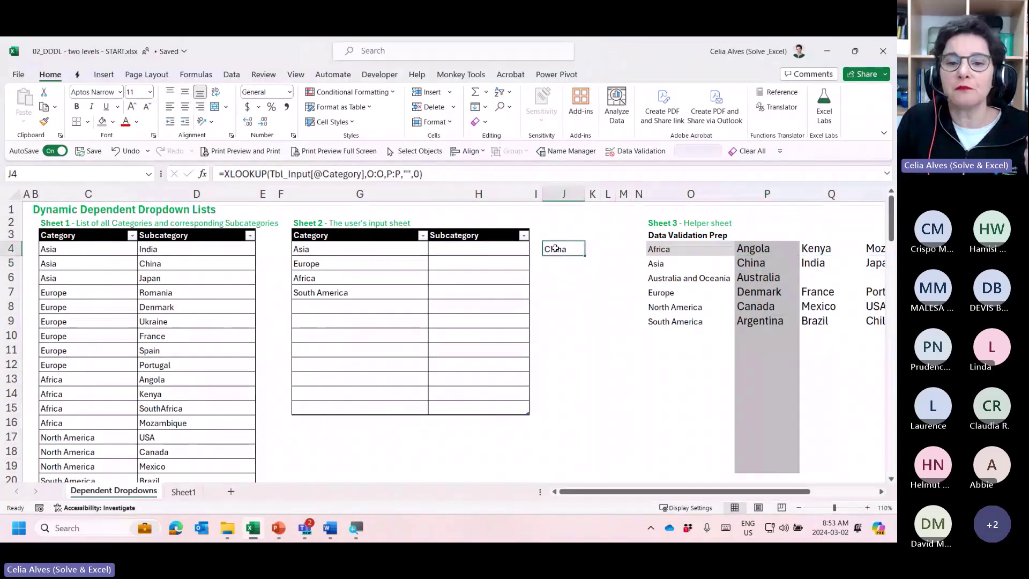
pyautogui.moveTo(224, 173); pyautogui.dragTo(424, 188)
pyautogui.press('Escape')
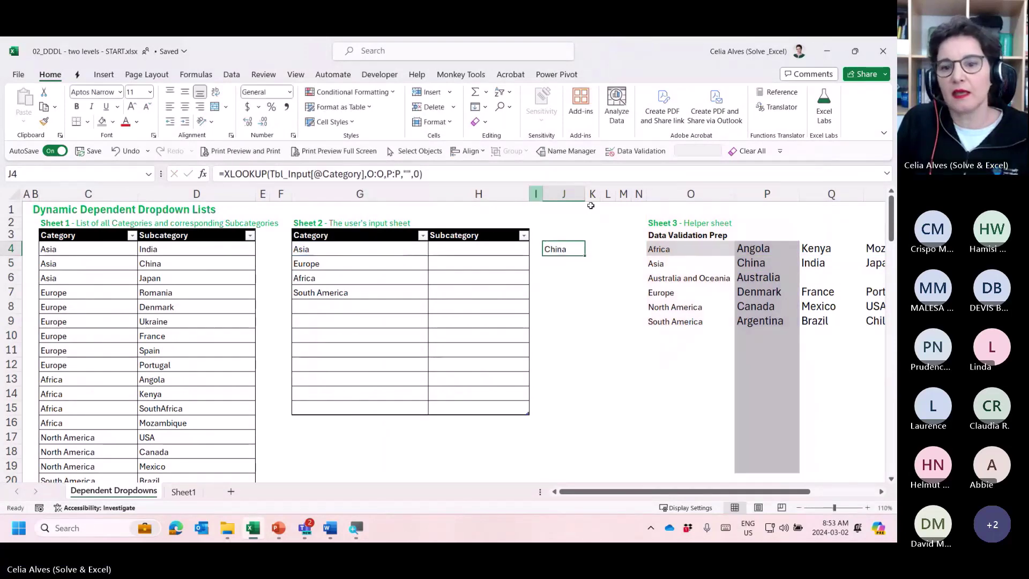
pyautogui.click(752, 265)
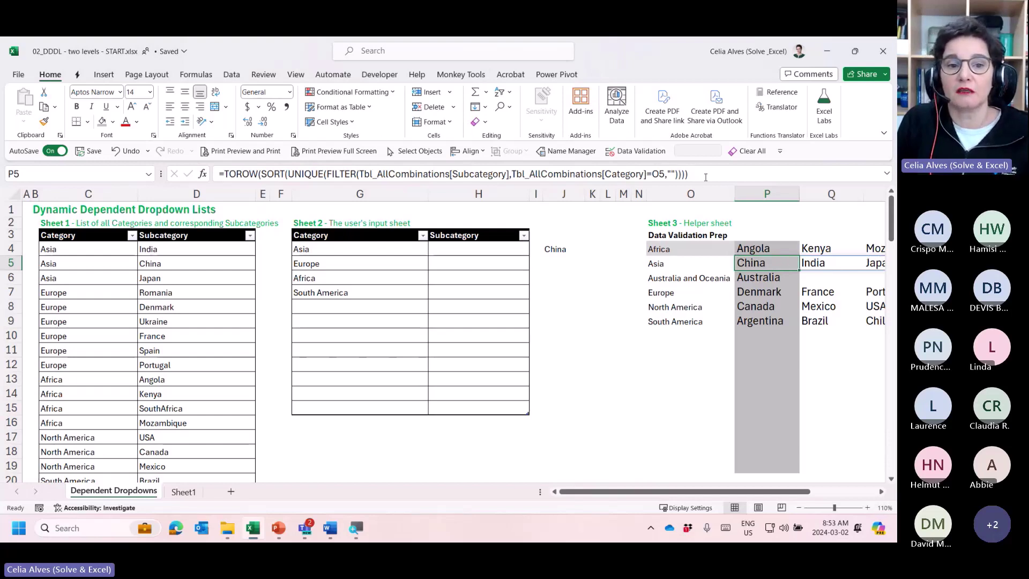
pyautogui.click(560, 251)
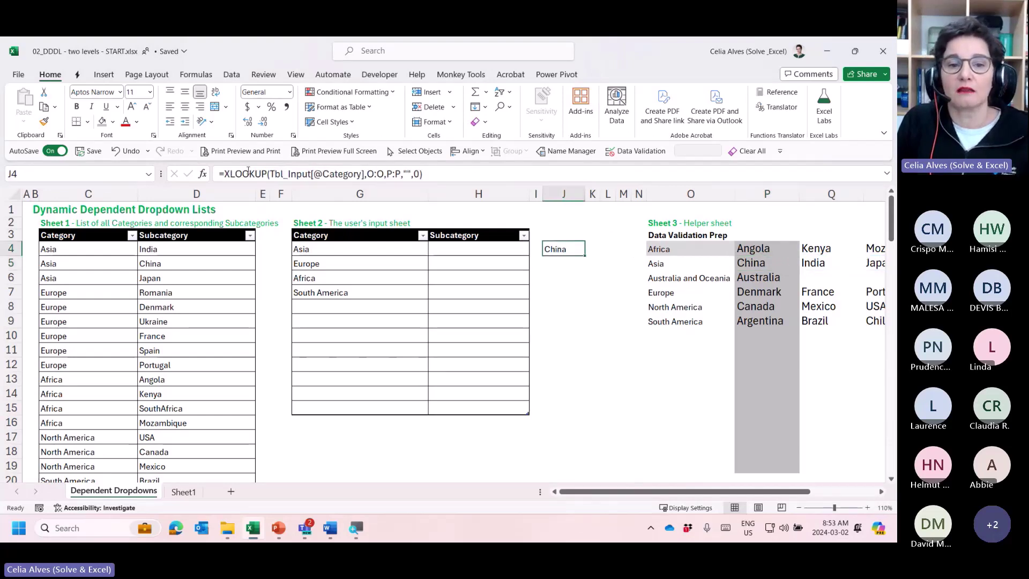
pyautogui.moveTo(224, 173); pyautogui.dragTo(429, 174)
pyautogui.click(441, 173)
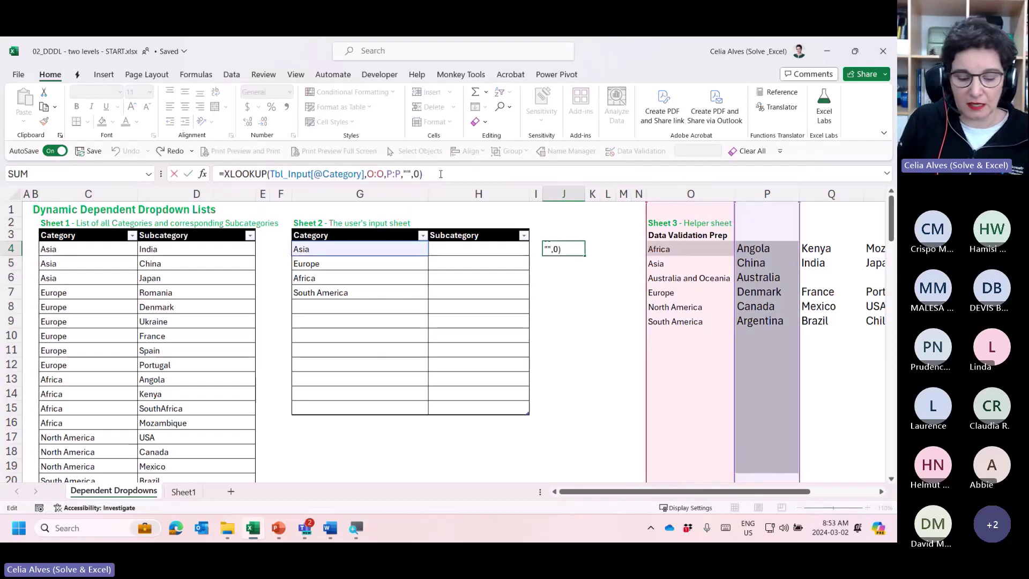
pyautogui.press('Return')
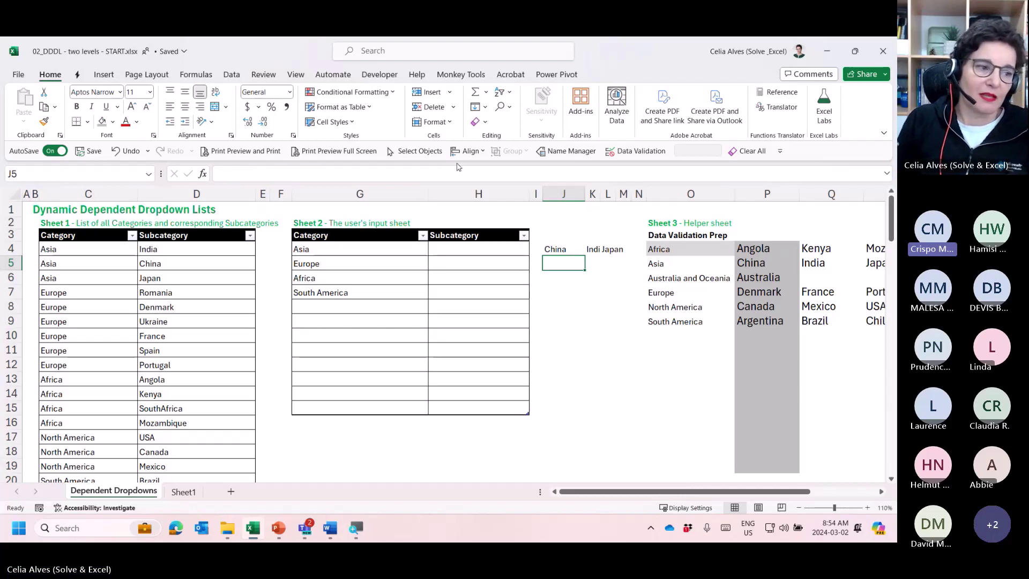
# AutoFit columns J to M to fit the subcategories spilled from J4.
pyautogui.click(556, 251)
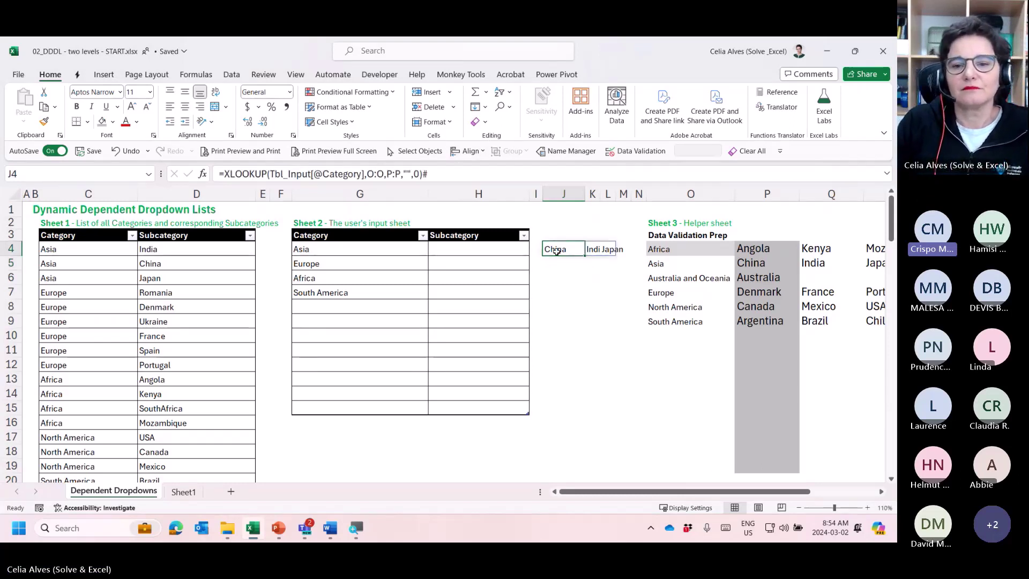
pyautogui.moveTo(560, 194); pyautogui.dragTo(626, 195)
pyautogui.doubleClick(585, 194)
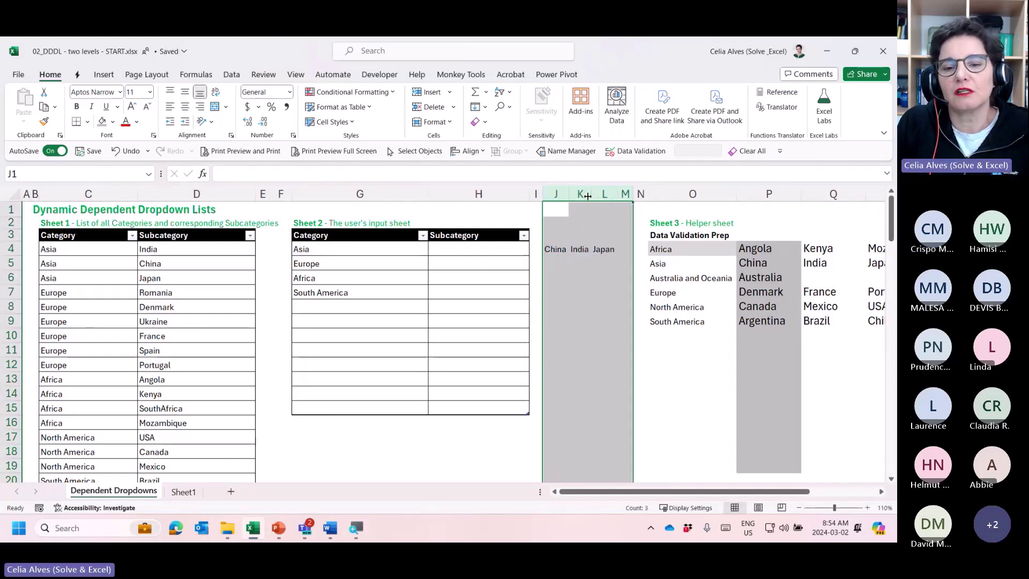
# Examine how the J4 XLOOKUP matches the G4 category in column O and refers to the spilled subcategory formula in P5.
pyautogui.click(554, 250)
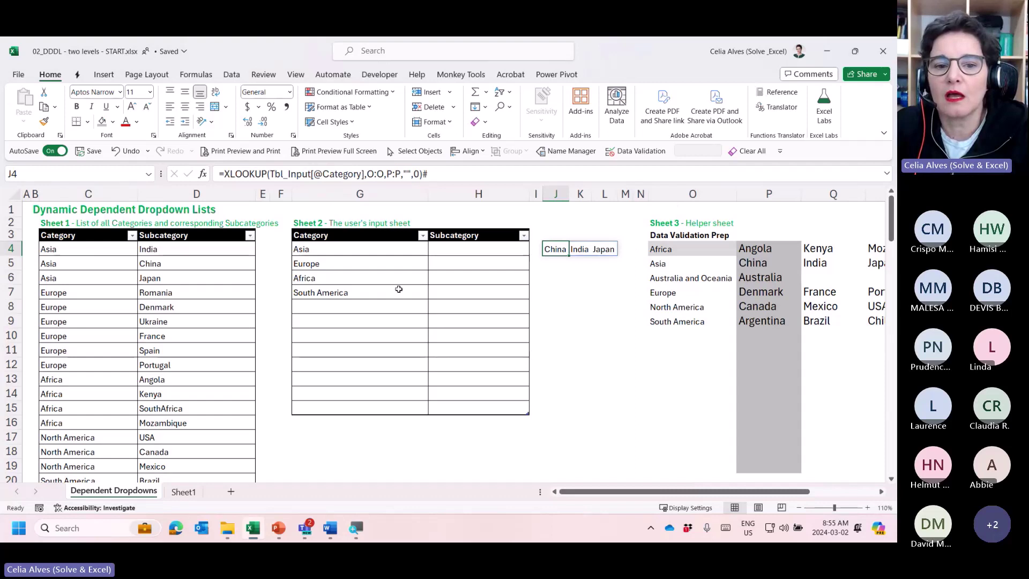
pyautogui.click(359, 251)
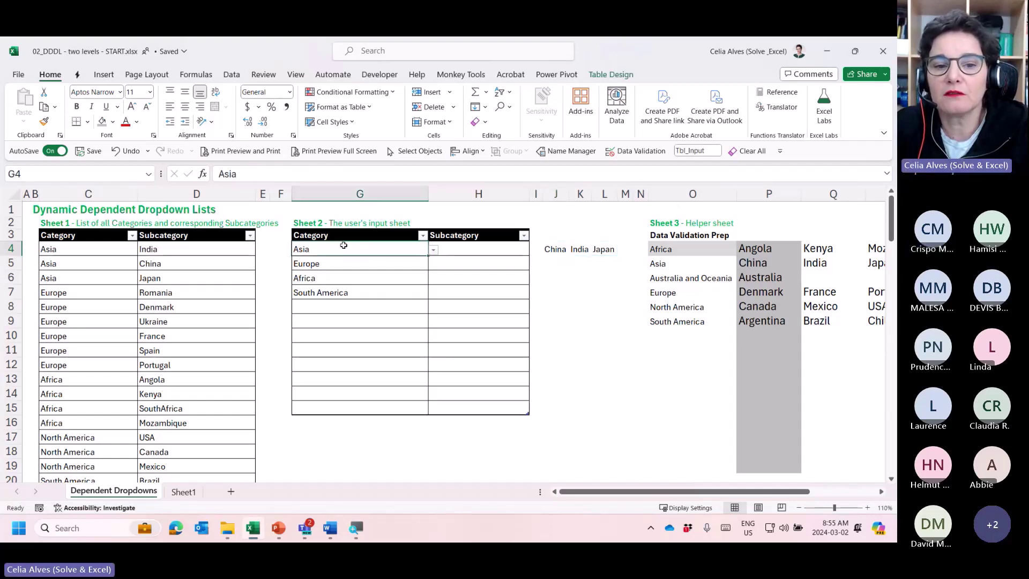
pyautogui.click(674, 192)
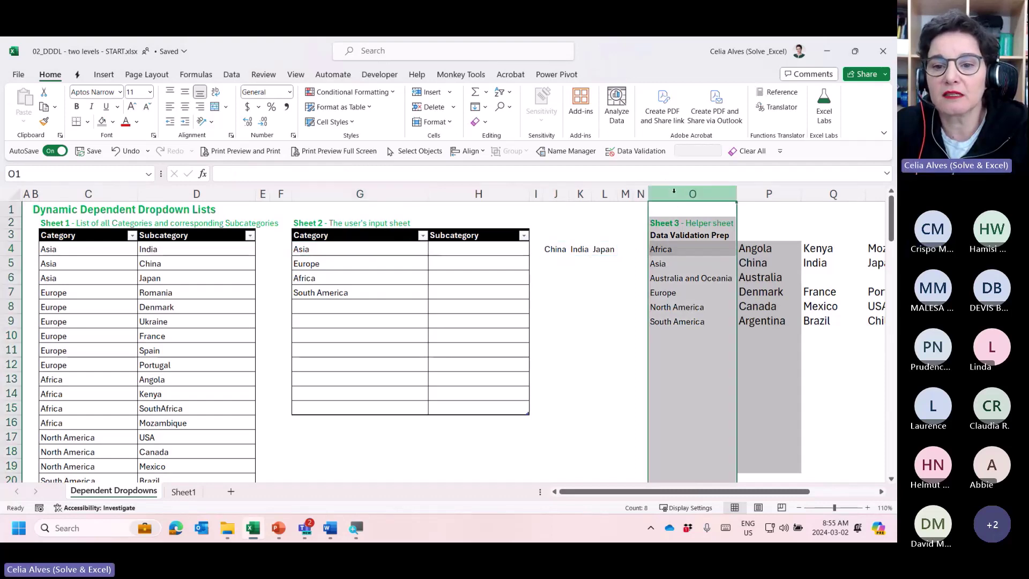
pyautogui.click(671, 251)
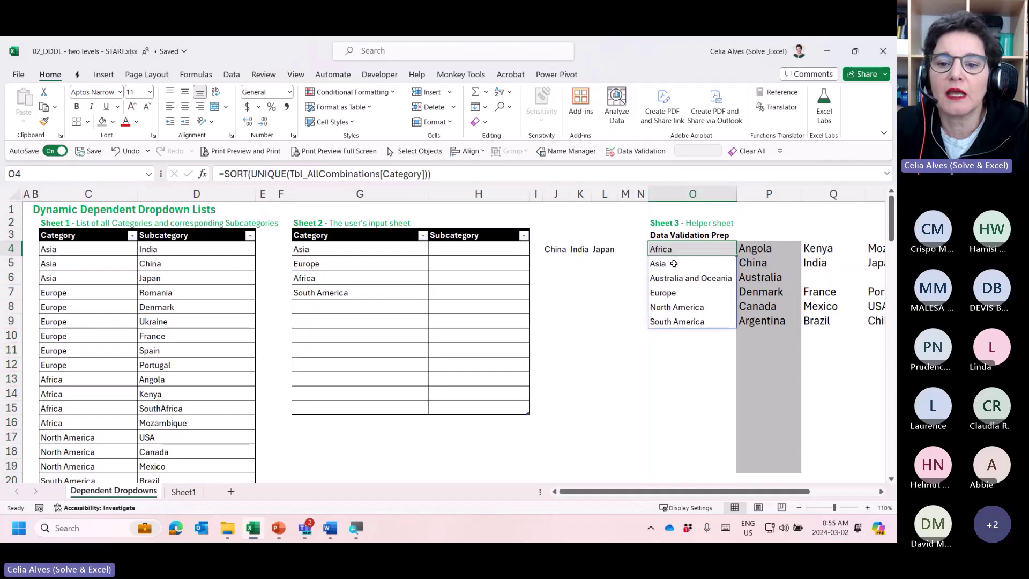
pyautogui.click(679, 258)
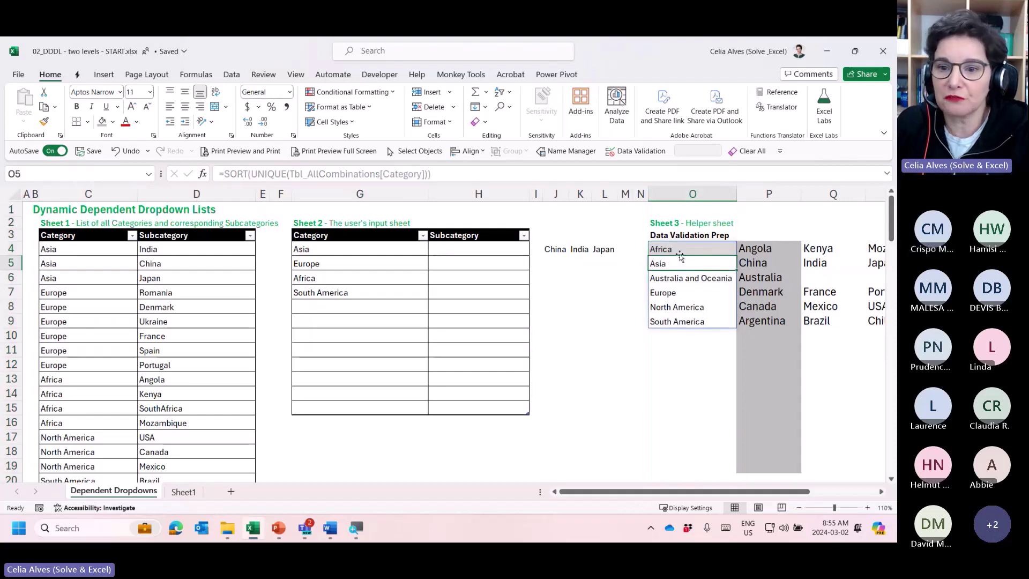
pyautogui.click(757, 262)
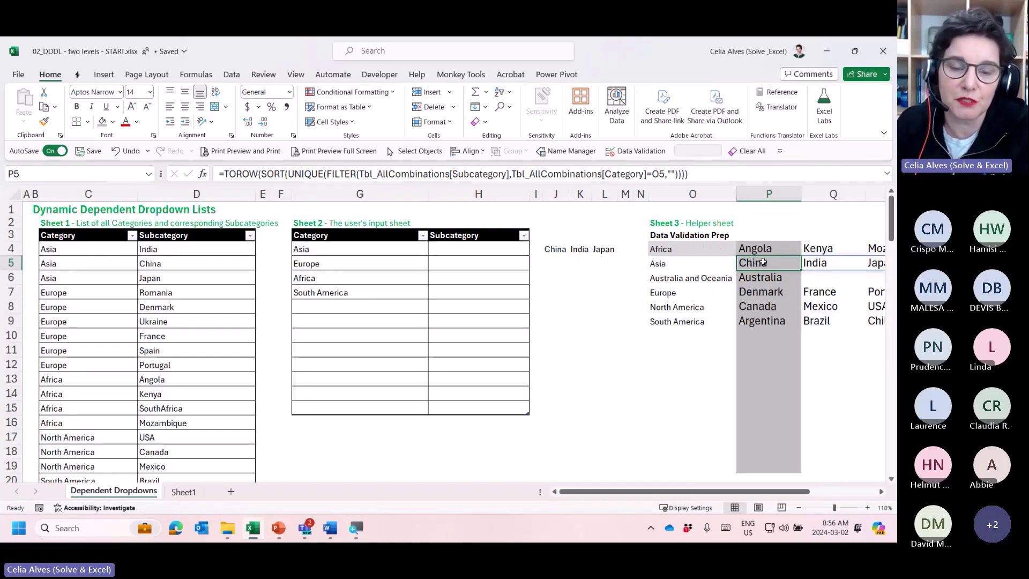
pyautogui.click(552, 250)
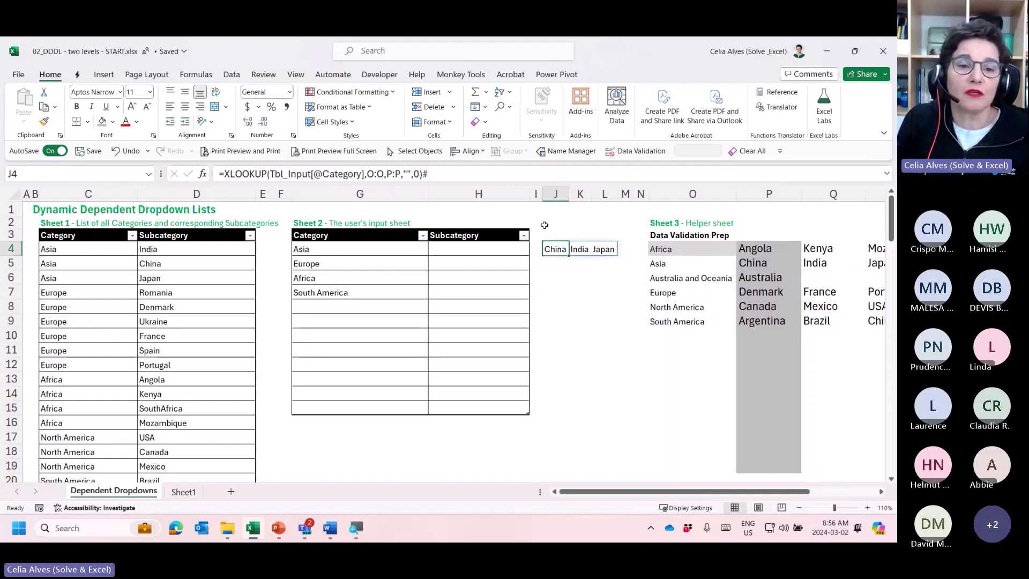
pyautogui.click(446, 172)
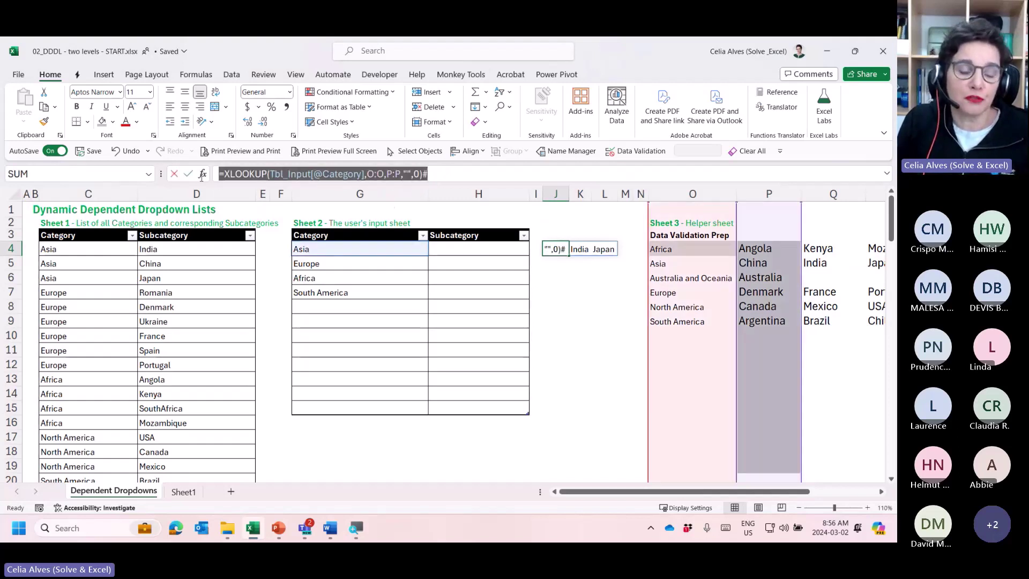
pyautogui.press('Escape')
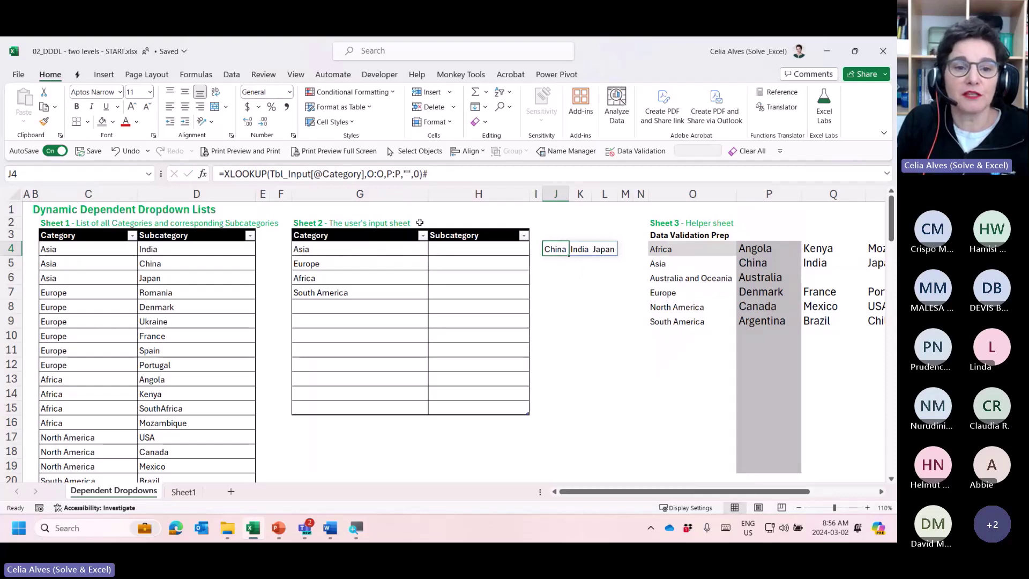
# Replace the structured table reference in the J4 formula with $G4, making it =XLOOKUP($G4,O:O,P:P,"",0)#.
pyautogui.moveTo(270, 174); pyautogui.dragTo(364, 173)
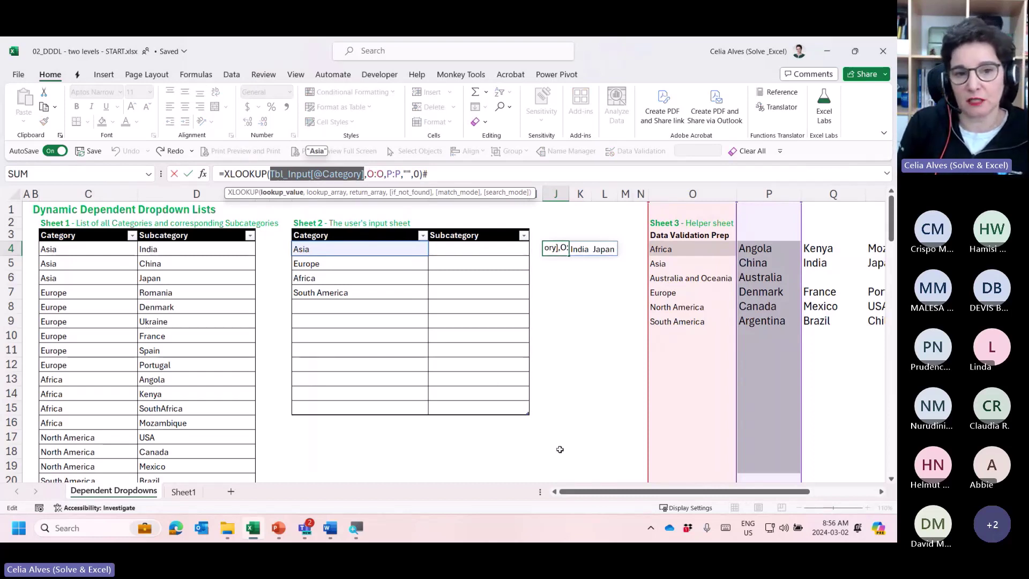
pyautogui.press('Delete')
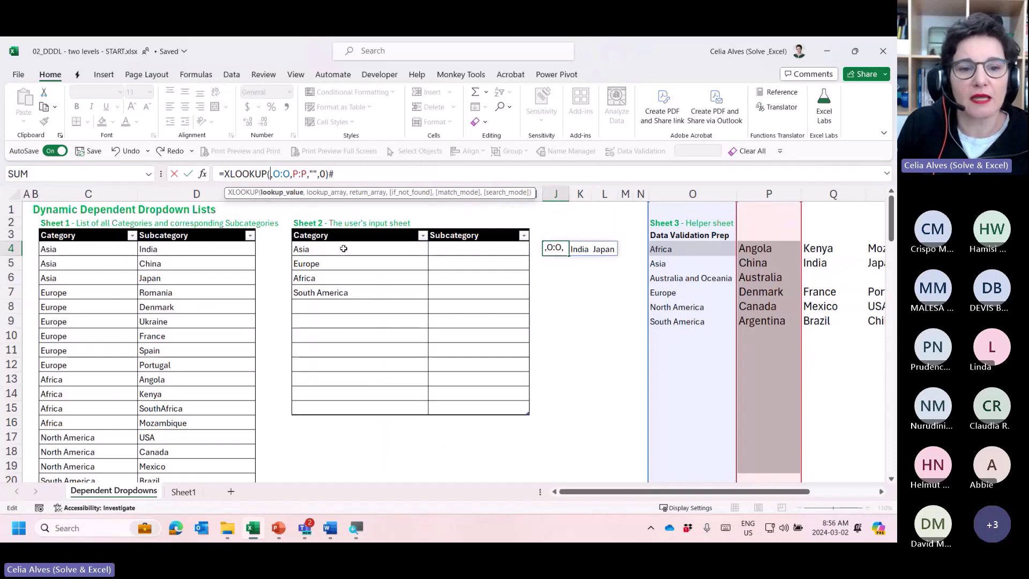
pyautogui.moveTo(319, 196); pyautogui.dragTo(460, 148)
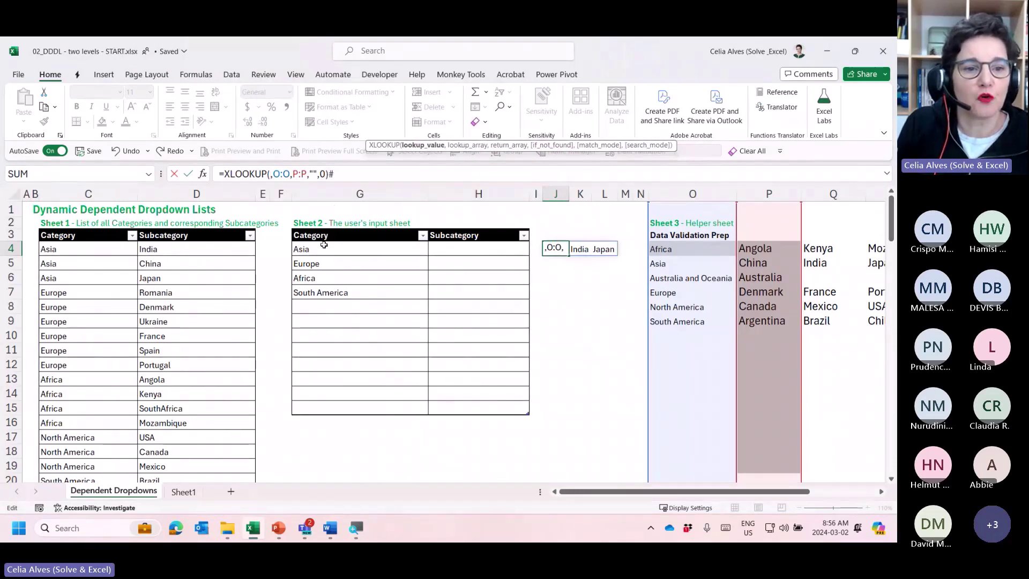
pyautogui.click(381, 196)
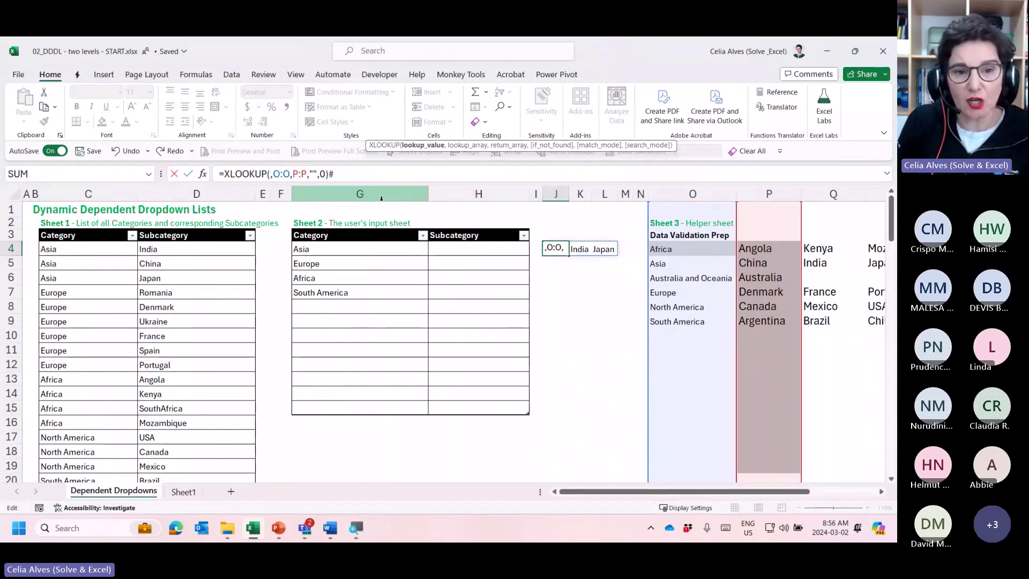
pyautogui.write('$G')
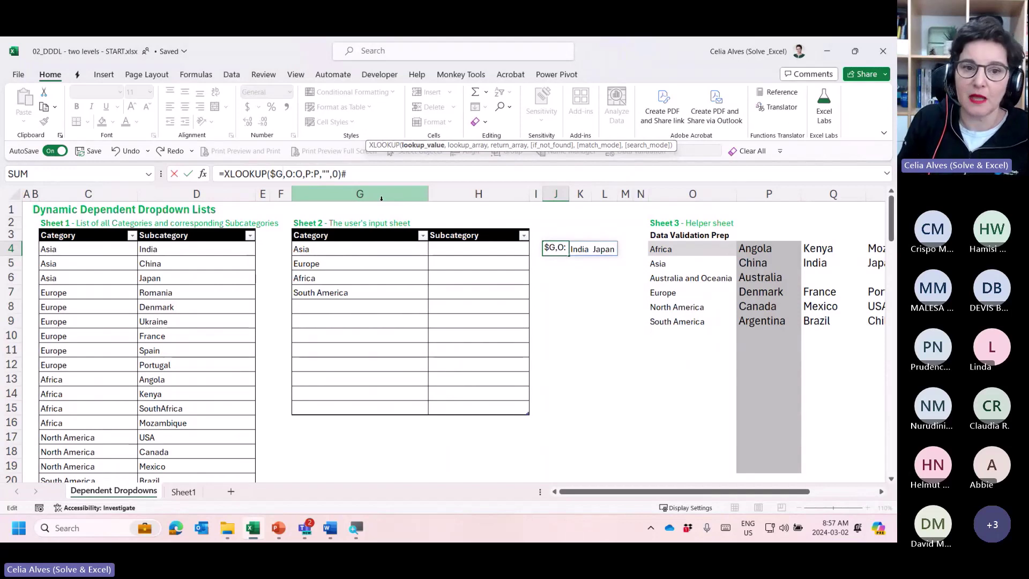
pyautogui.write('4')
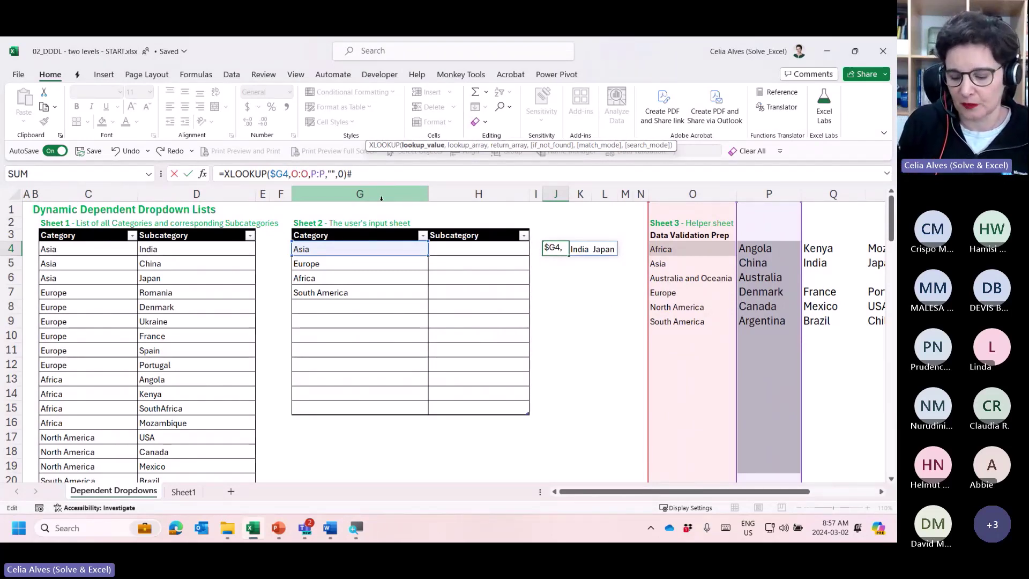
pyautogui.press('Return')
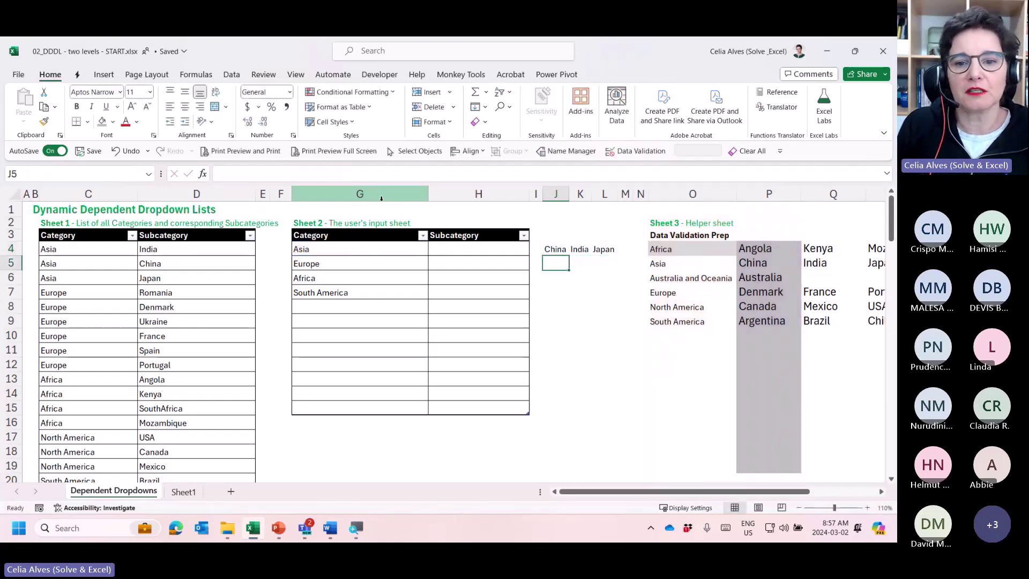
# Copy the full text of the XLOOKUP formula in J4, leaving the cell as it is.
pyautogui.click(560, 249)
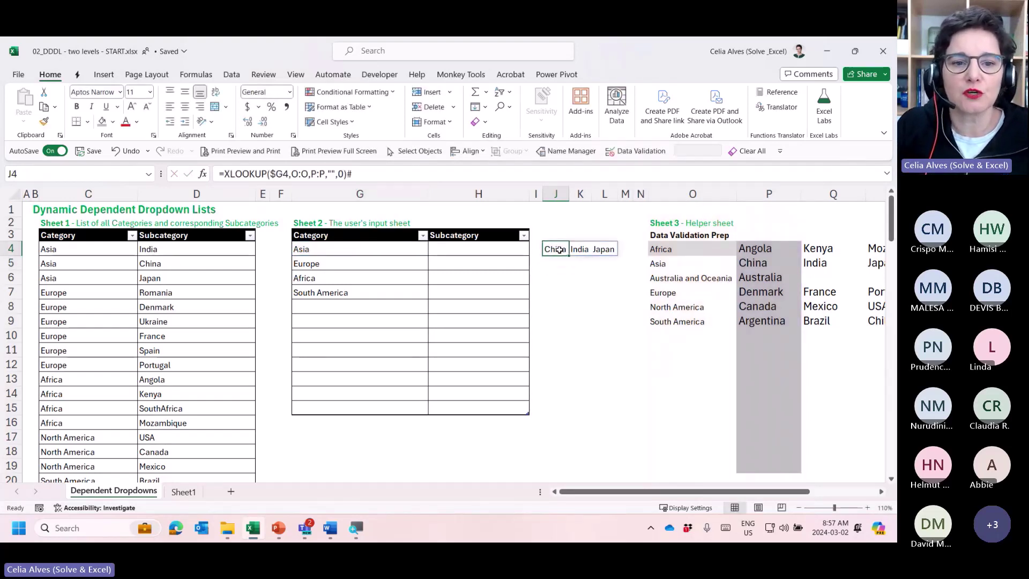
pyautogui.press('F2')
pyautogui.write('#')
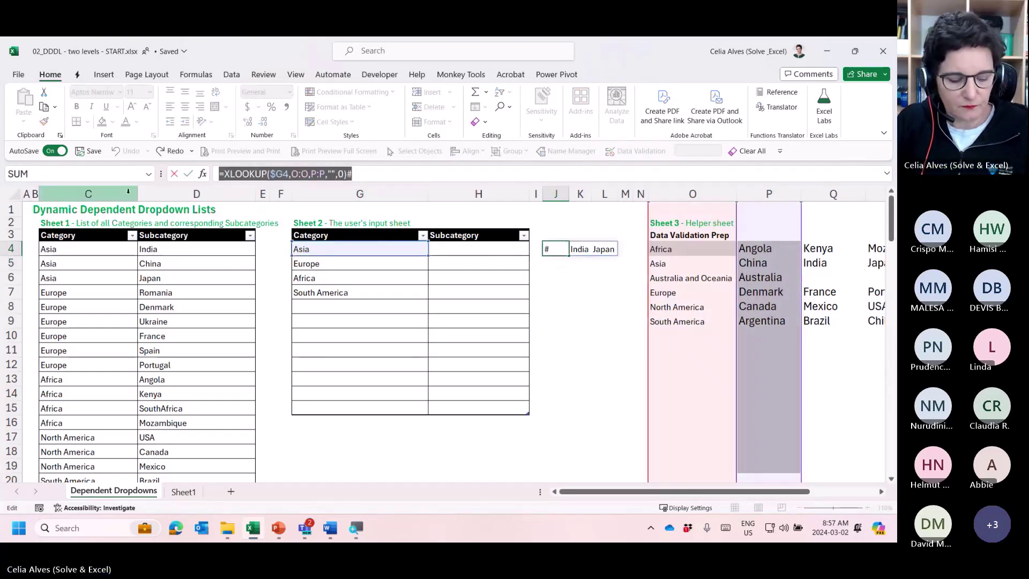
pyautogui.press('Escape')
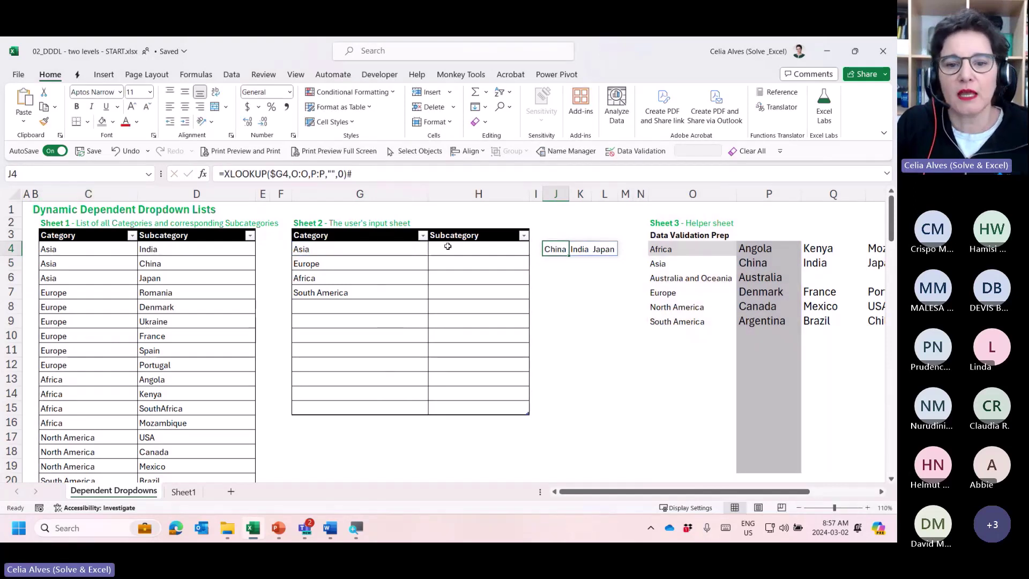
# Apply List data validation to the Subcategory cells H4:H15 with the source =XLOOKUP($G4,O:O,P:P,"",0)#.
pyautogui.moveTo(440, 250); pyautogui.dragTo(439, 407)
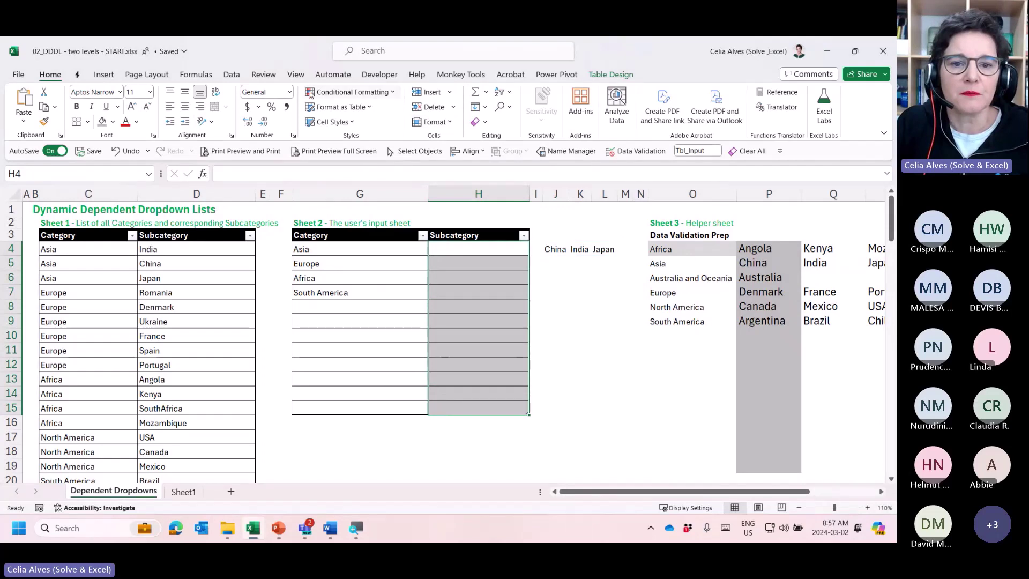
pyautogui.click(234, 75)
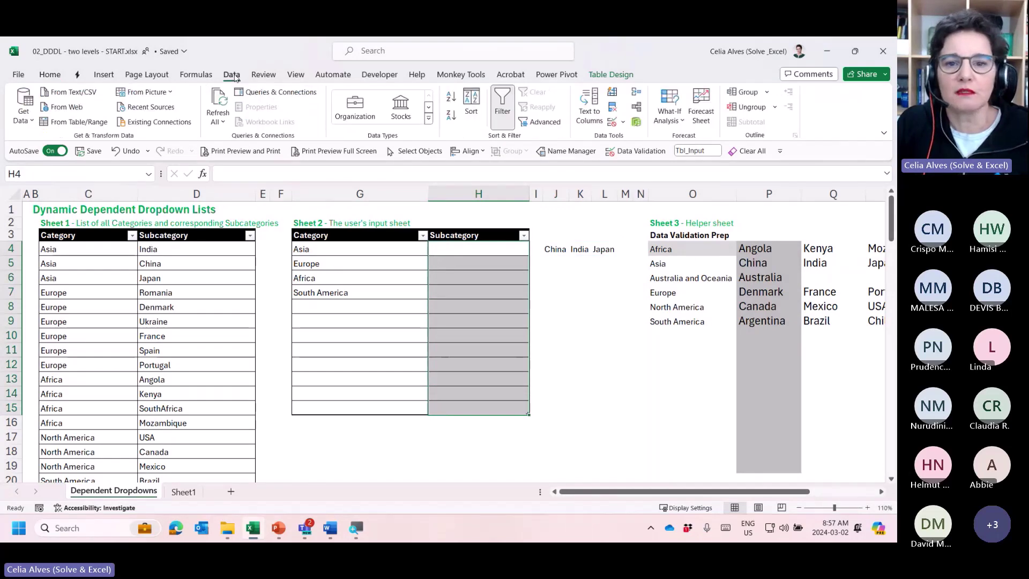
pyautogui.click(613, 123)
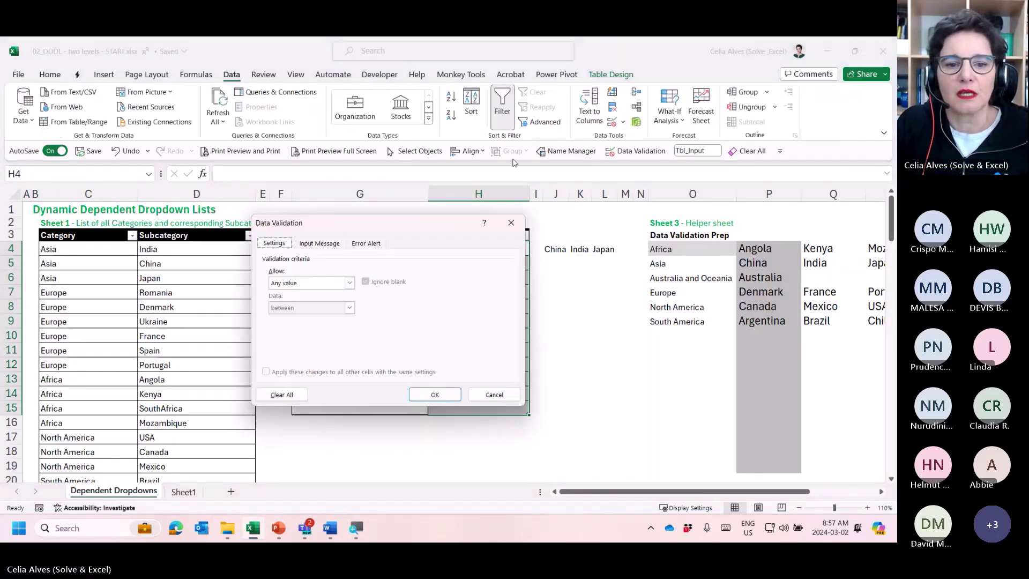
pyautogui.click(349, 284)
pyautogui.click(301, 320)
pyautogui.click(312, 333)
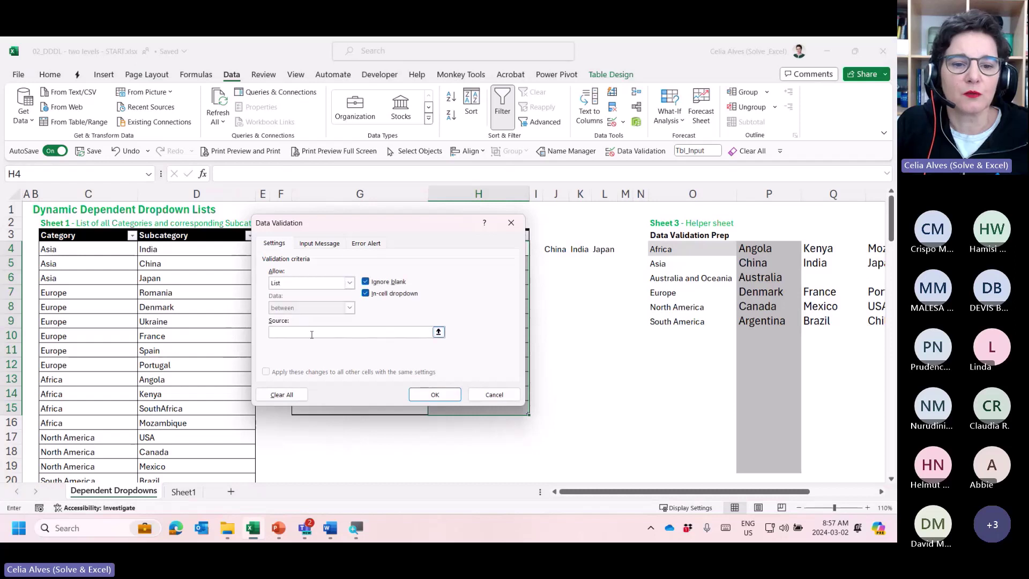
pyautogui.write('=XLOOKUP($G4,O:O,P:P,"",0)#')
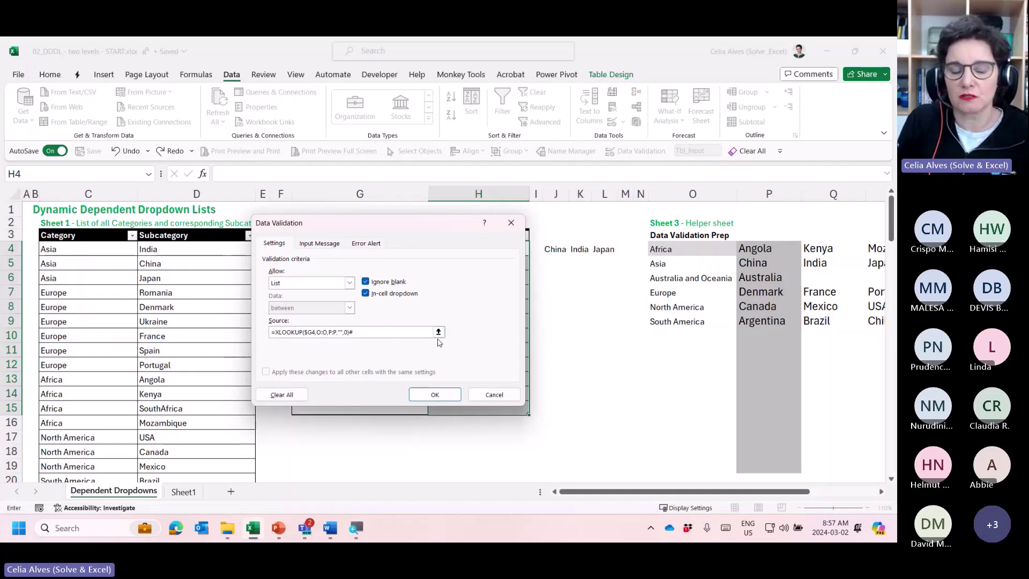
pyautogui.click(436, 398)
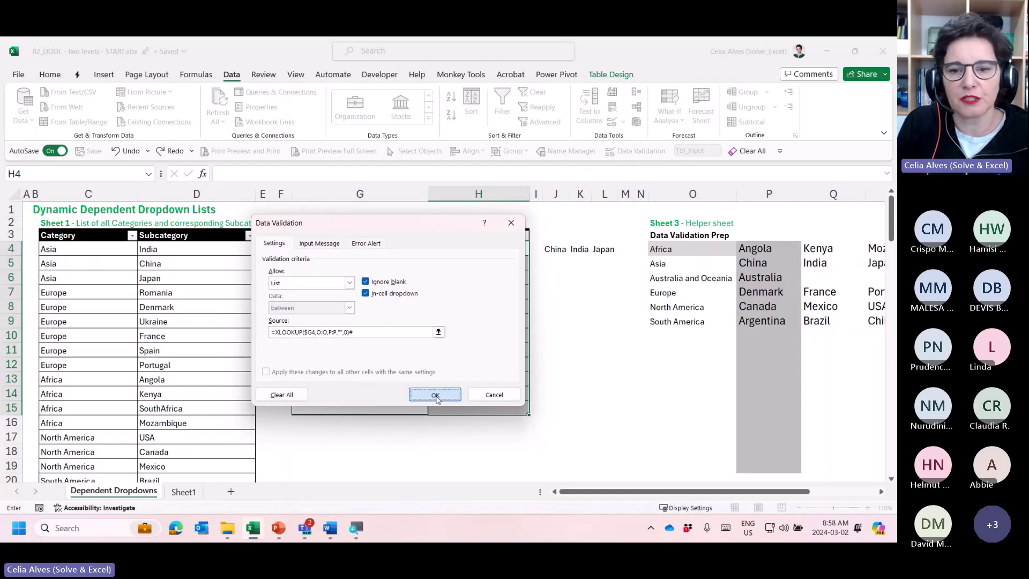
pyautogui.click(435, 396)
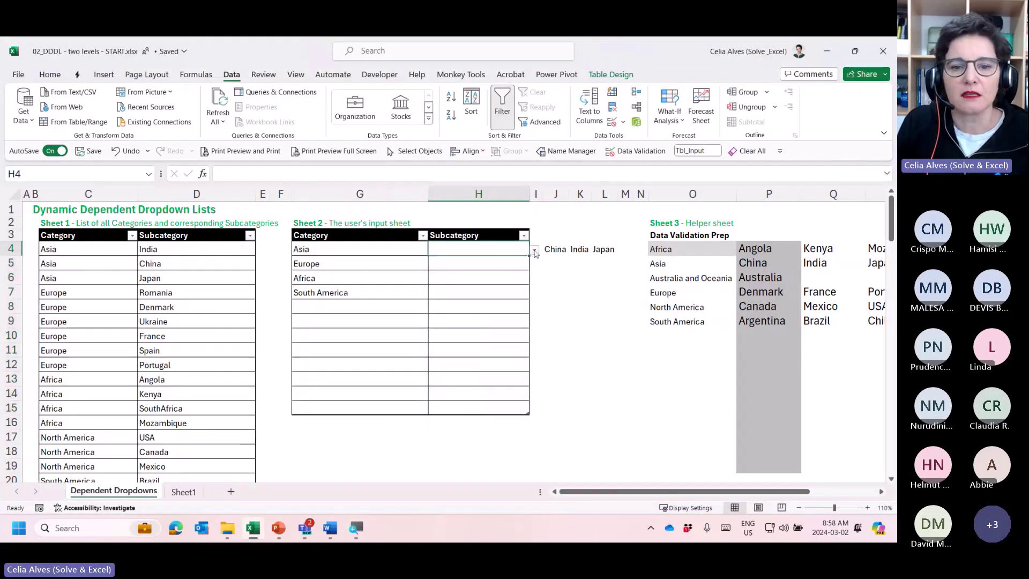
# Choose China as the subcategory for Asia in H4 and Romania for Europe in H5 from the dropdown lists.
pyautogui.click(534, 250)
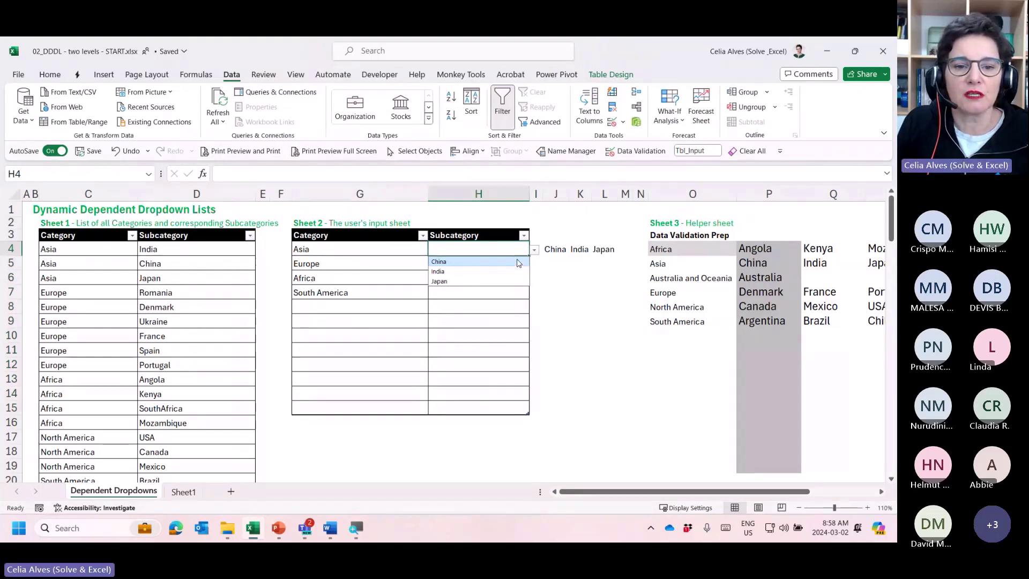
pyautogui.click(518, 262)
pyautogui.click(402, 264)
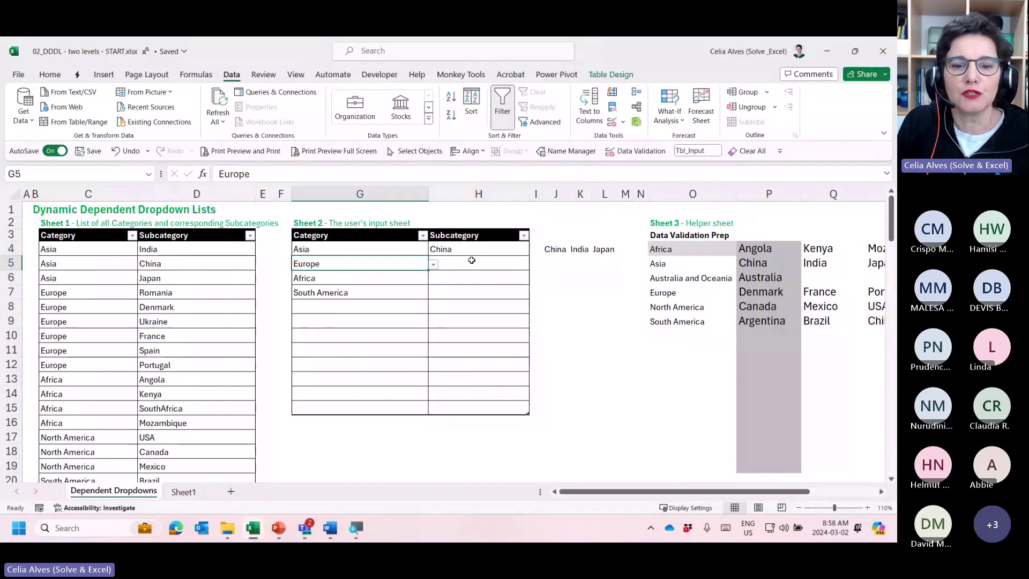
pyautogui.click(472, 261)
pyautogui.click(534, 265)
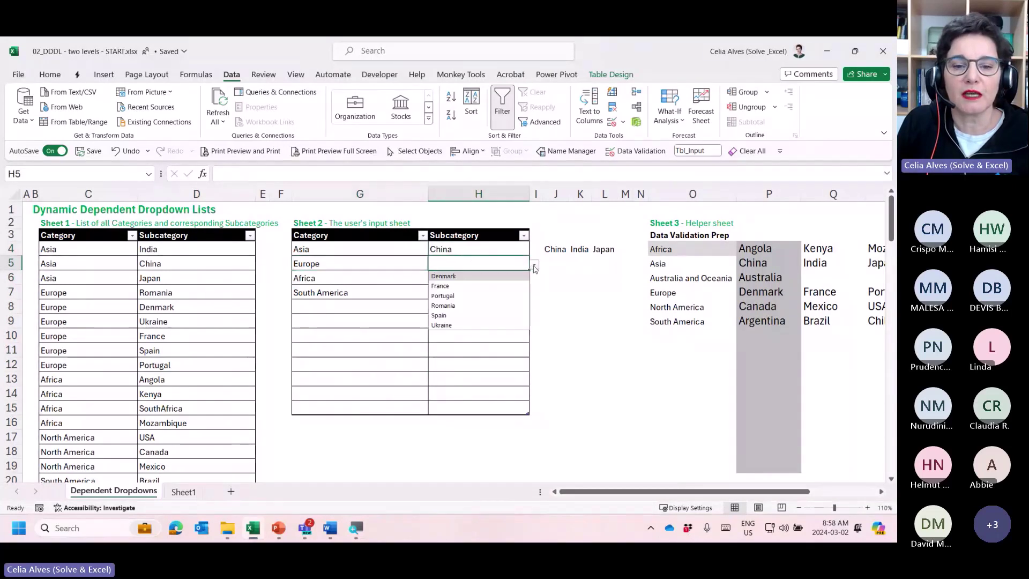
pyautogui.click(470, 307)
# Choose Mozambique as the subcategory for Africa in H6 and Colombia for South America in H7 from the dropdown lists.
pyautogui.click(373, 279)
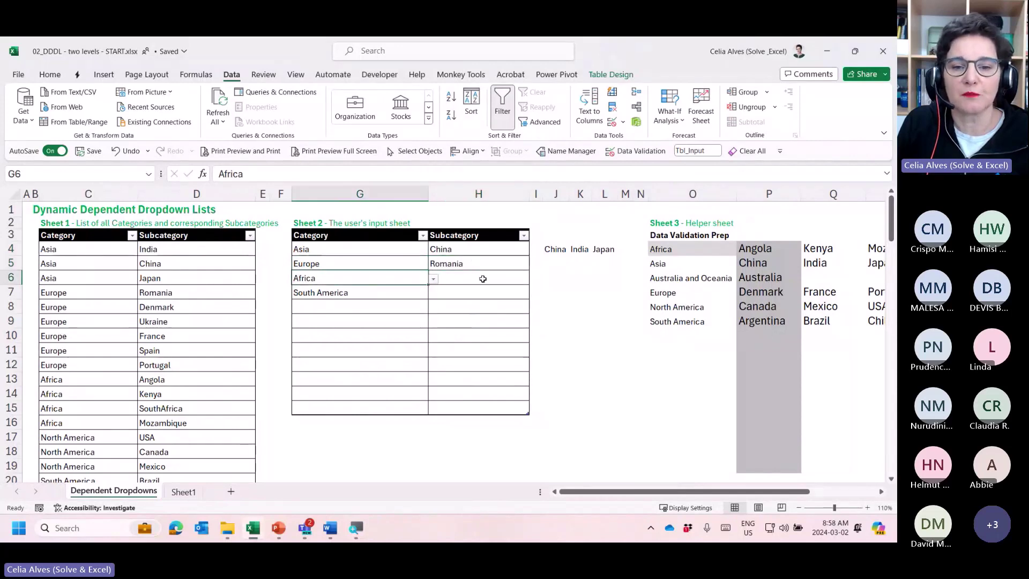
pyautogui.click(483, 279)
pyautogui.click(534, 279)
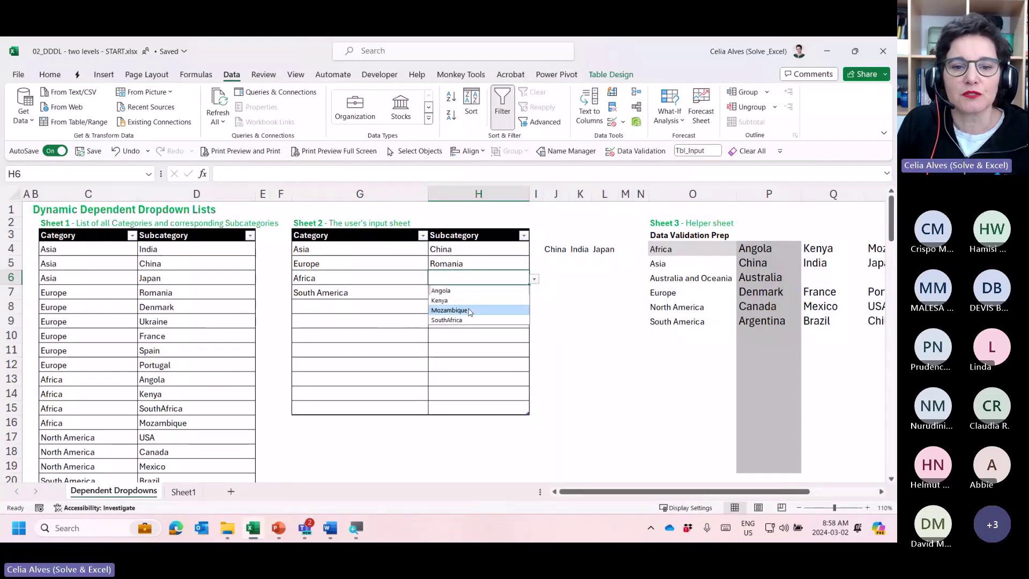
pyautogui.click(449, 310)
pyautogui.click(374, 293)
pyautogui.click(523, 291)
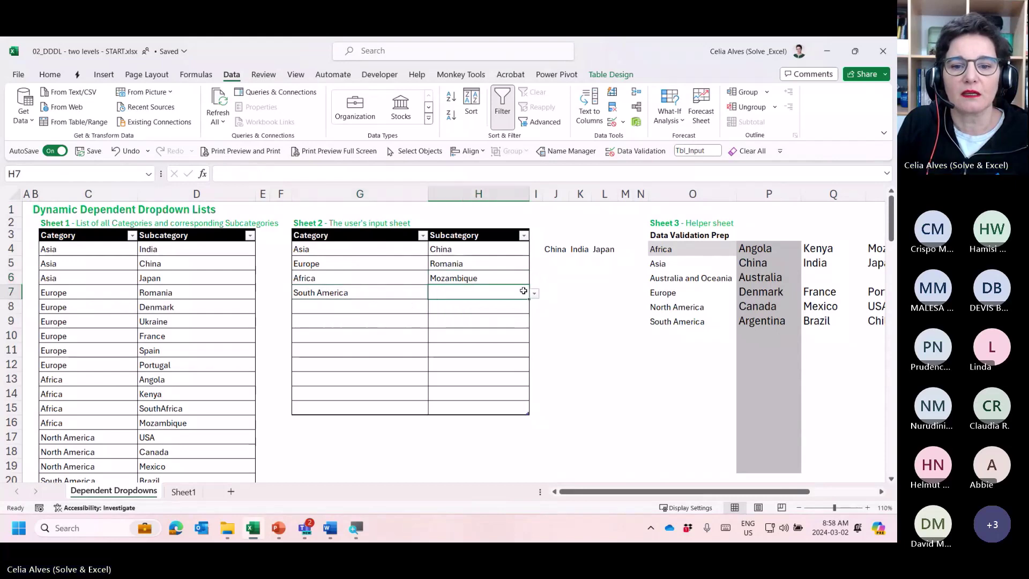
pyautogui.click(535, 293)
pyautogui.click(464, 333)
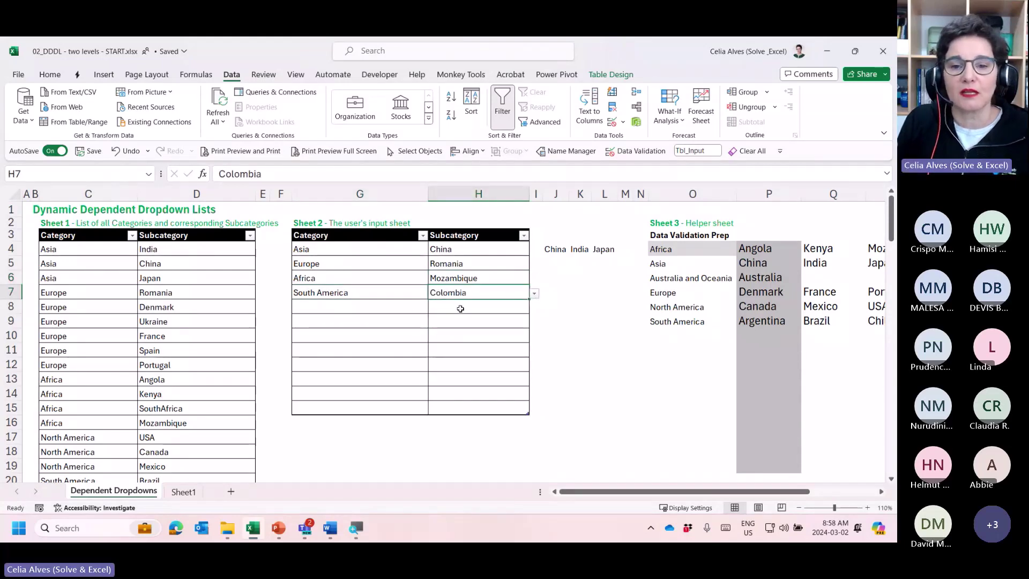
pyautogui.scroll(-1, 356, 320)
pyautogui.scroll(1, 356, 320)
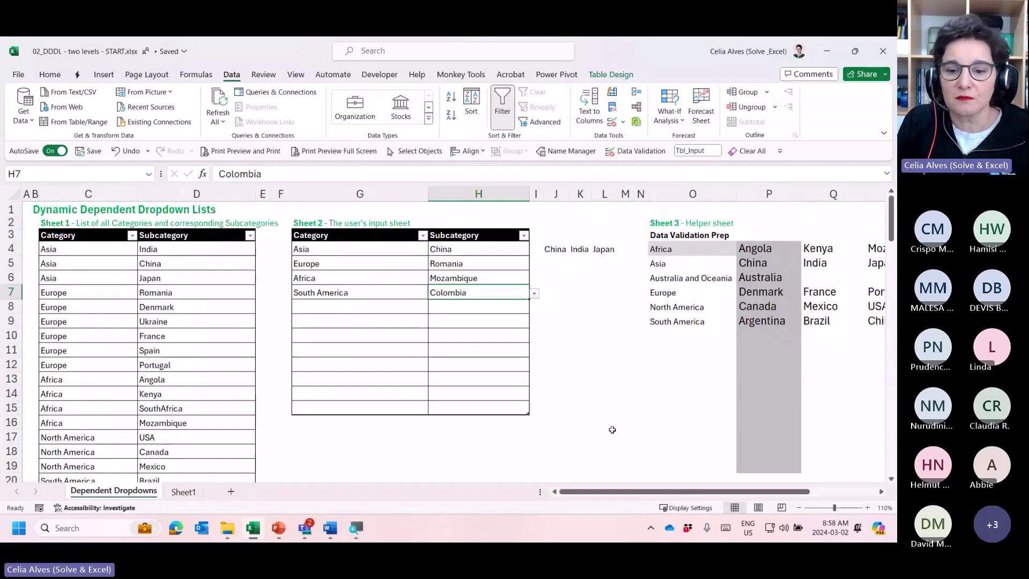
pyautogui.hscroll(5, 612, 430)
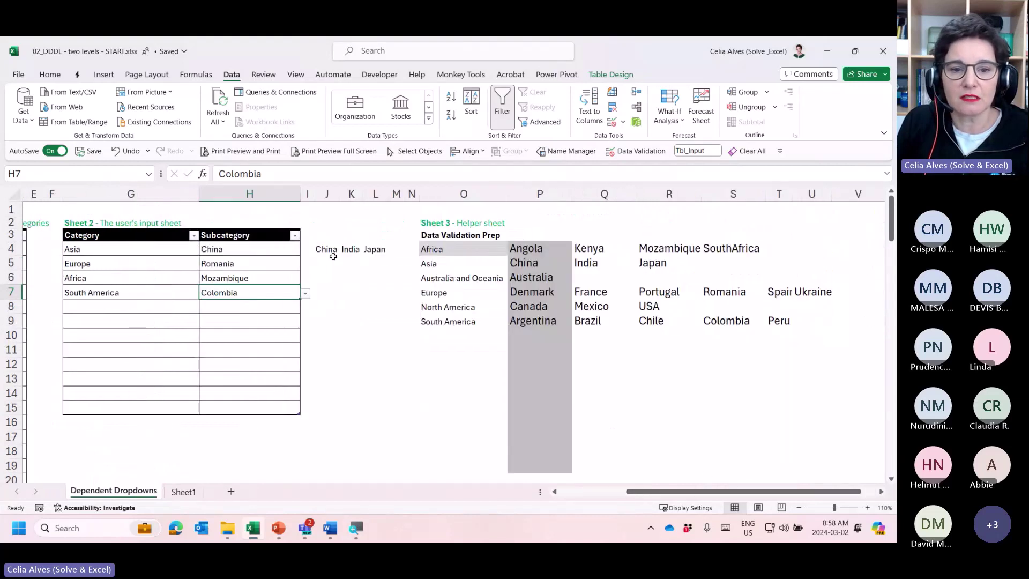
# Clear the XLOOKUP test formula from J4.
pyautogui.click(333, 254)
pyautogui.press('Delete')
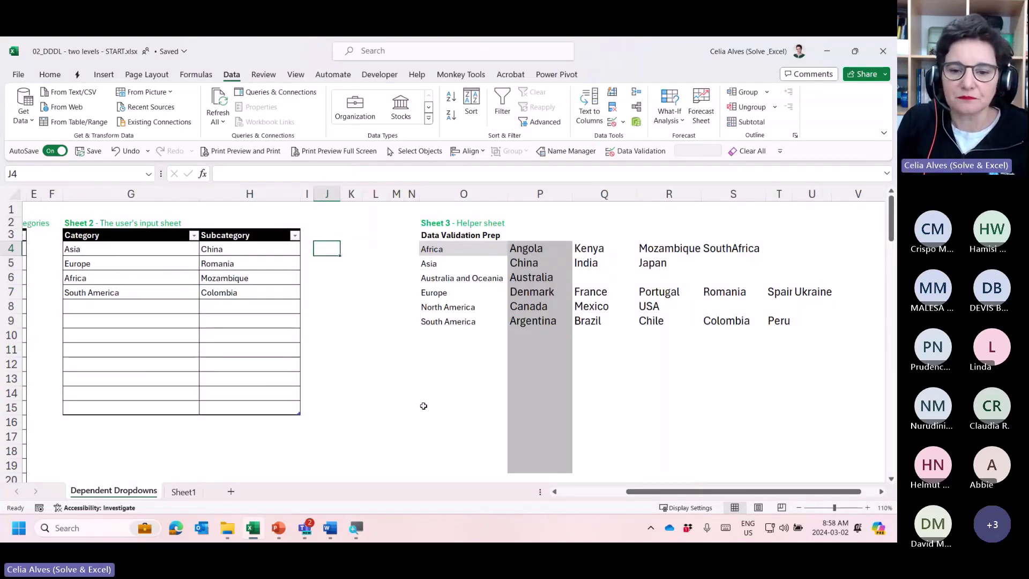
# Move the extra rows for Nigeria, New Zealand, Zambia and Tanzania up to C26:D29, directly beneath the Sheet 1 table's Australia row.
pyautogui.hscroll(-5, 225, 401)
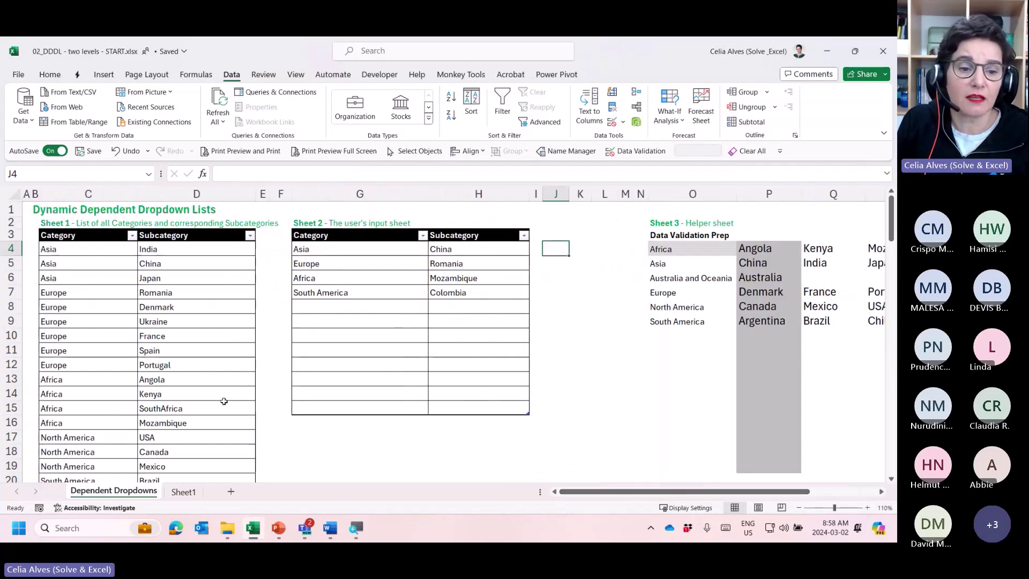
pyautogui.scroll(-5, 225, 401)
pyautogui.moveTo(62, 416); pyautogui.dragTo(152, 456)
pyautogui.moveTo(133, 407); pyautogui.dragTo(133, 387)
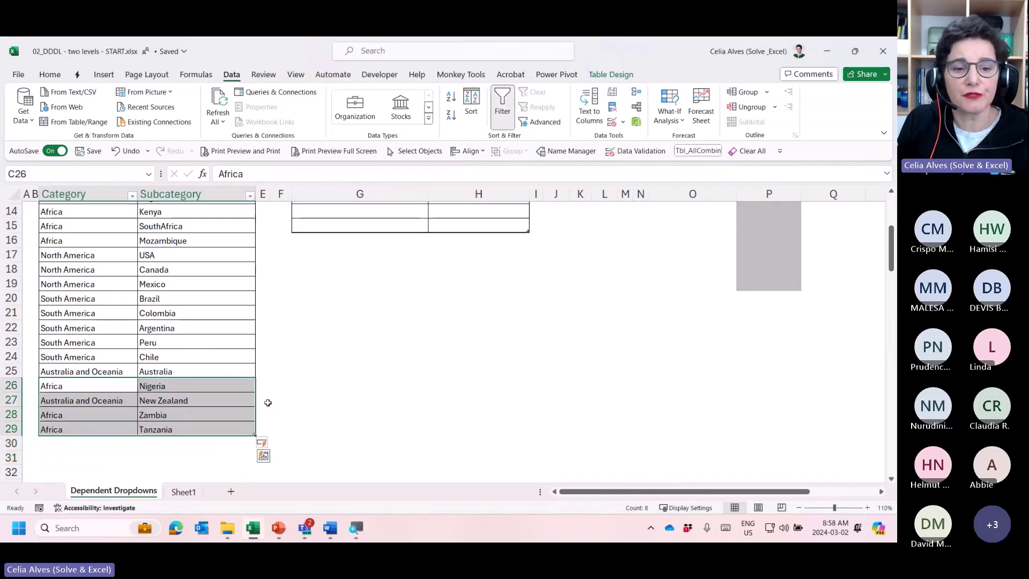
# Choose Africa as the category in G8 and Nigeria as its subcategory in H8 from the dropdown lists.
pyautogui.scroll(5, 286, 354)
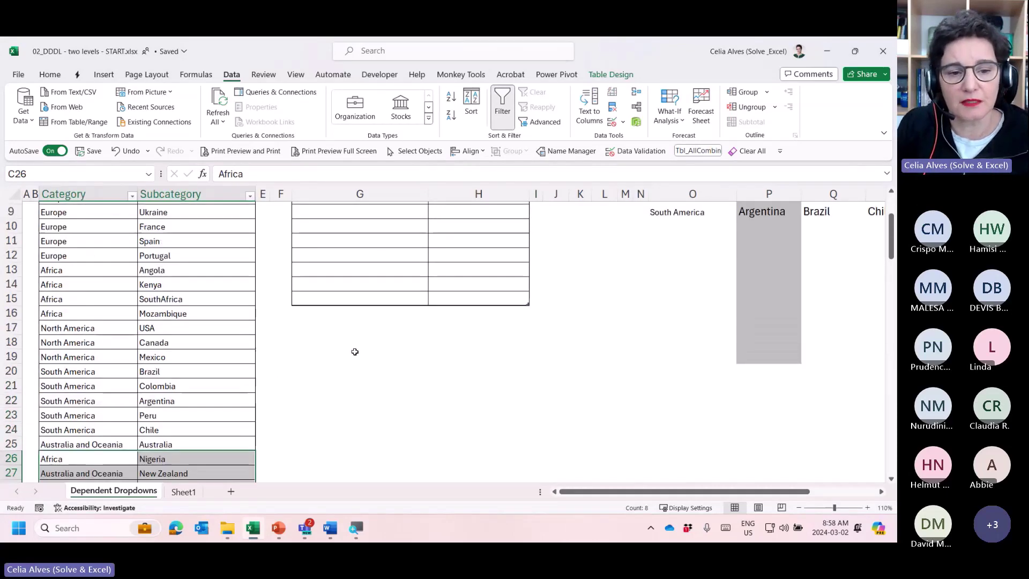
pyautogui.click(355, 307)
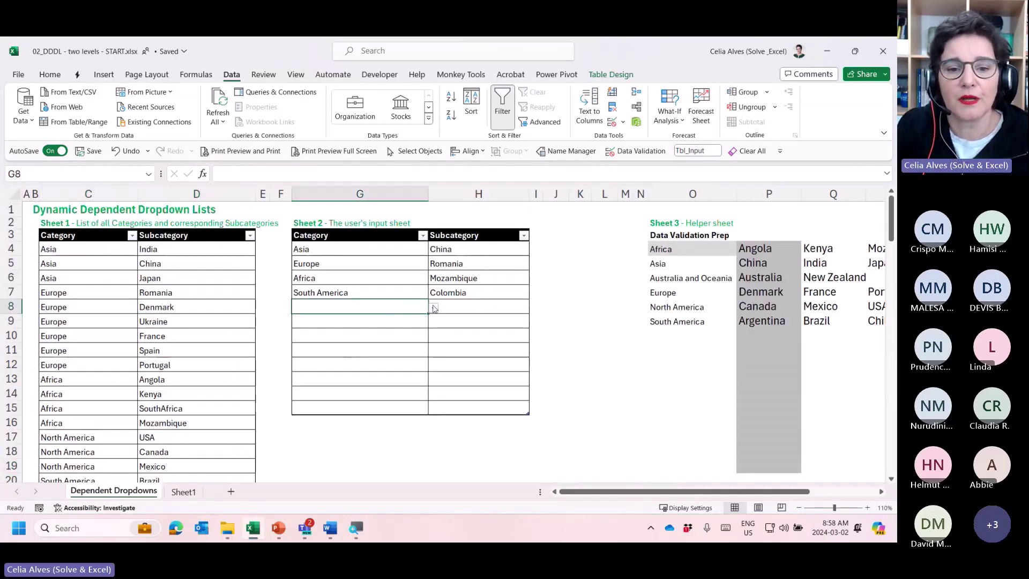
pyautogui.click(434, 308)
pyautogui.click(365, 321)
pyautogui.click(500, 306)
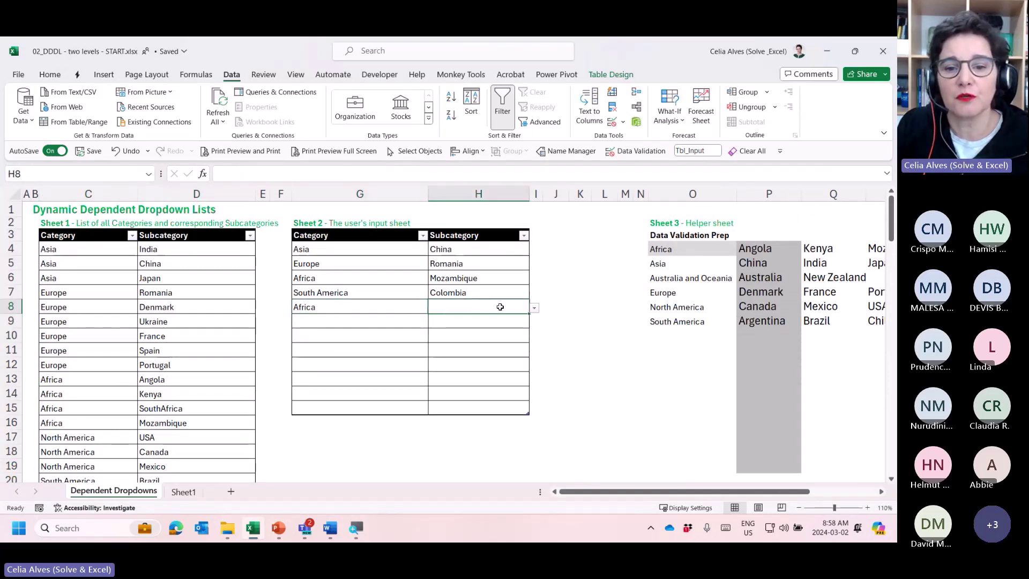
pyautogui.click(535, 310)
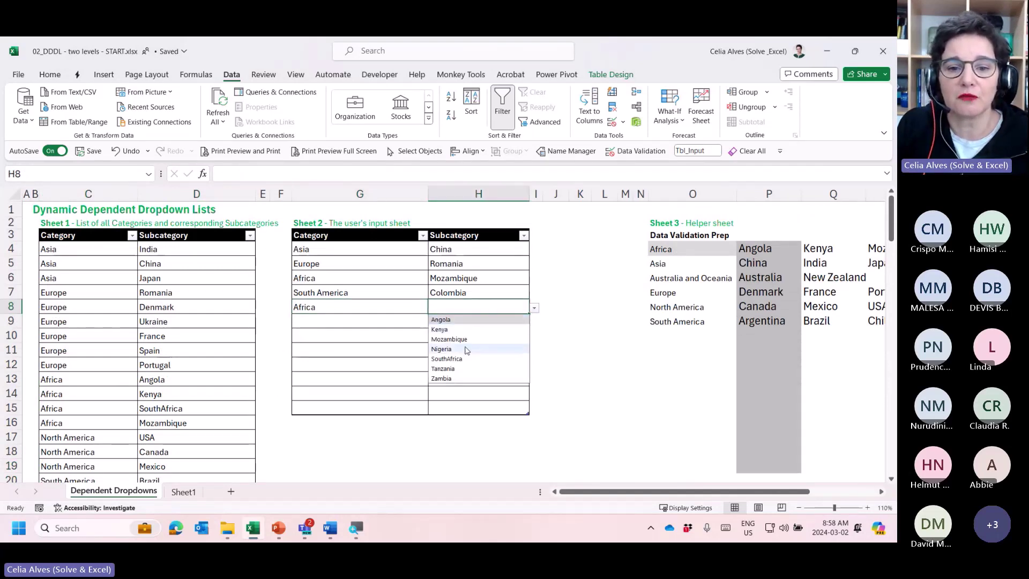
pyautogui.click(446, 349)
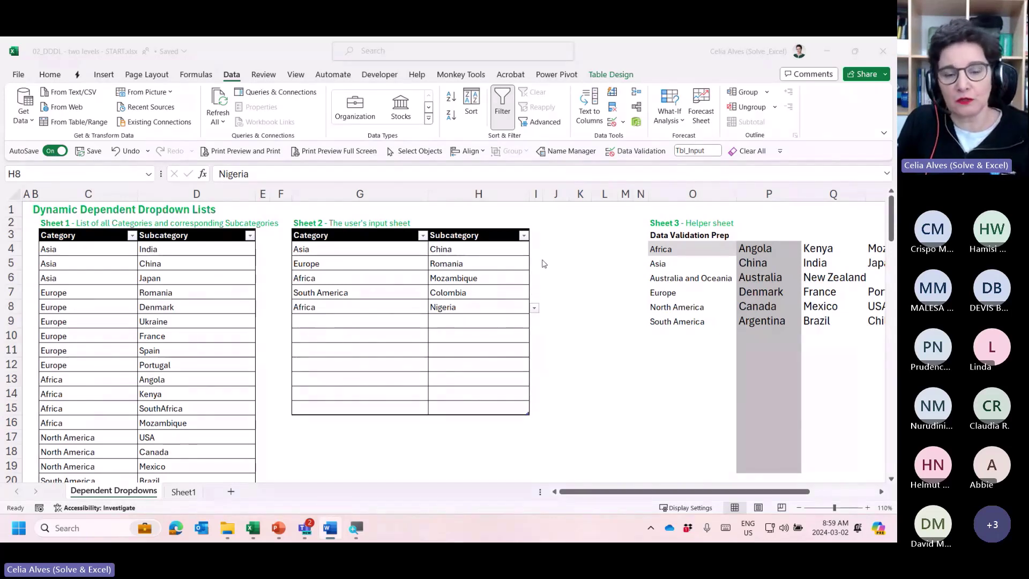
pyautogui.click(478, 247)
pyautogui.moveTo(478, 247); pyautogui.dragTo(482, 410)
pyautogui.moveTo(418, 307); pyautogui.dragTo(457, 304)
pyautogui.click(445, 308)
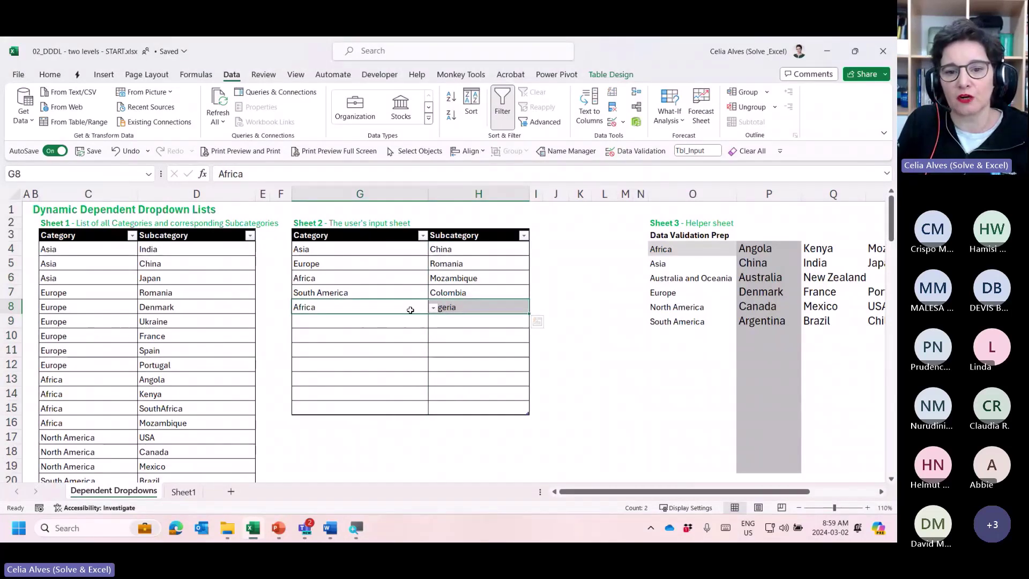
# Change the category in G8 to Europe from its dropdown list, leaving the subcategory in H8 as it is.
pyautogui.click(356, 309)
pyautogui.click(432, 308)
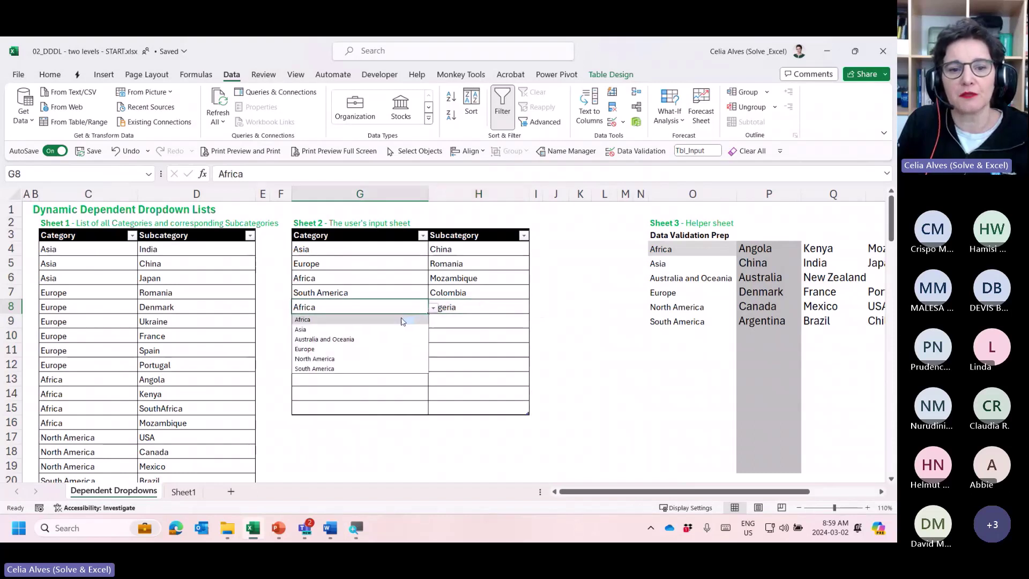
pyautogui.click(343, 349)
# Compare the category and subcategory entries in row 8 with the Europe list in the helper range starting at P7.
pyautogui.click(460, 306)
pyautogui.click(377, 308)
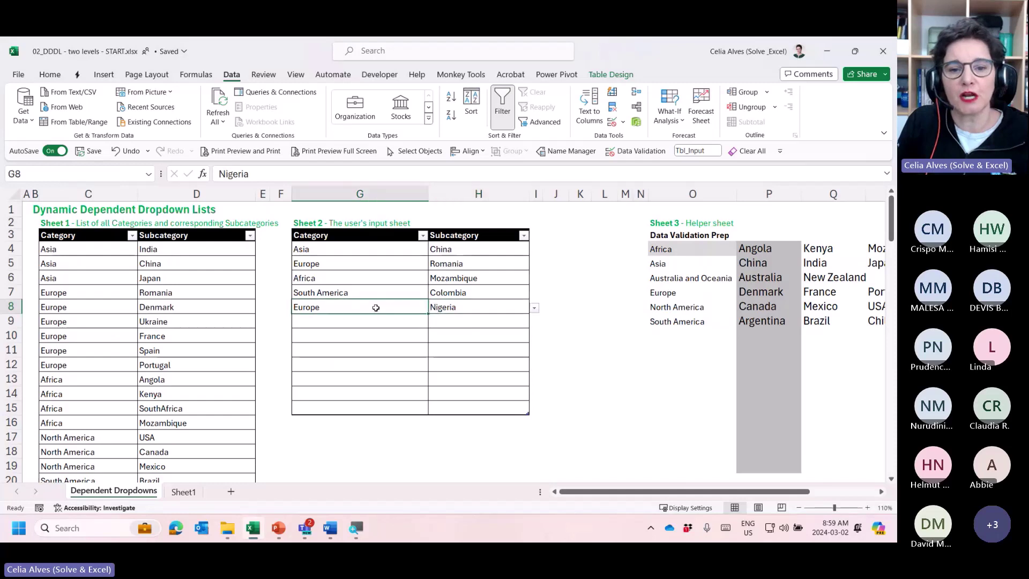
pyautogui.click(461, 307)
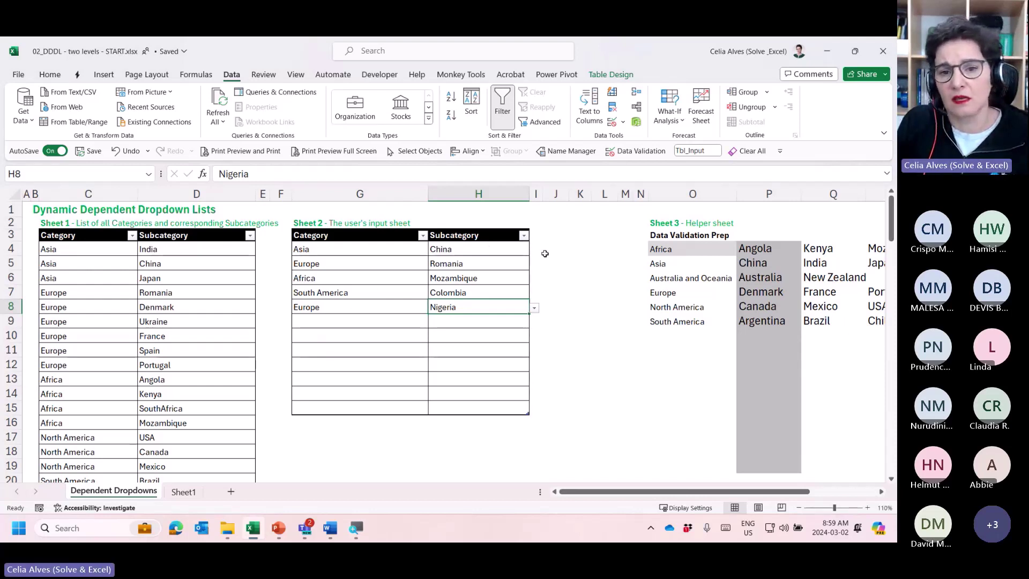
pyautogui.click(556, 249)
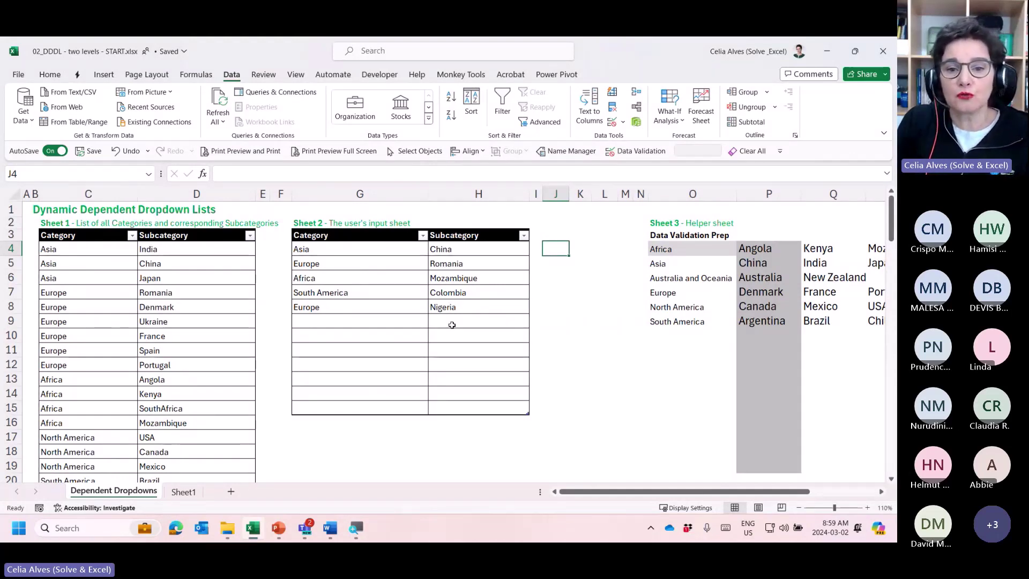
pyautogui.click(459, 305)
pyautogui.moveTo(466, 254); pyautogui.dragTo(458, 399)
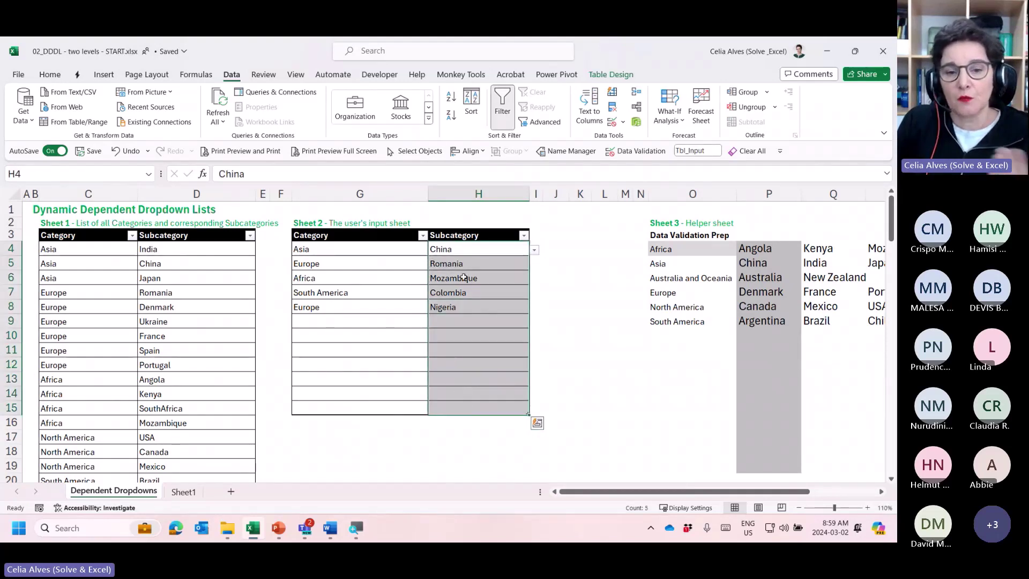
pyautogui.click(467, 307)
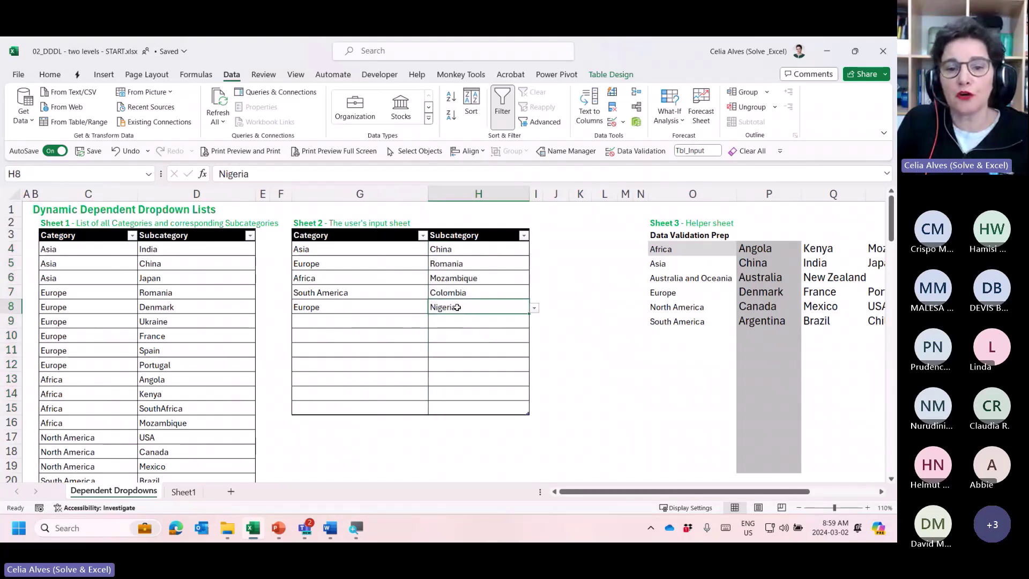
pyautogui.click(372, 308)
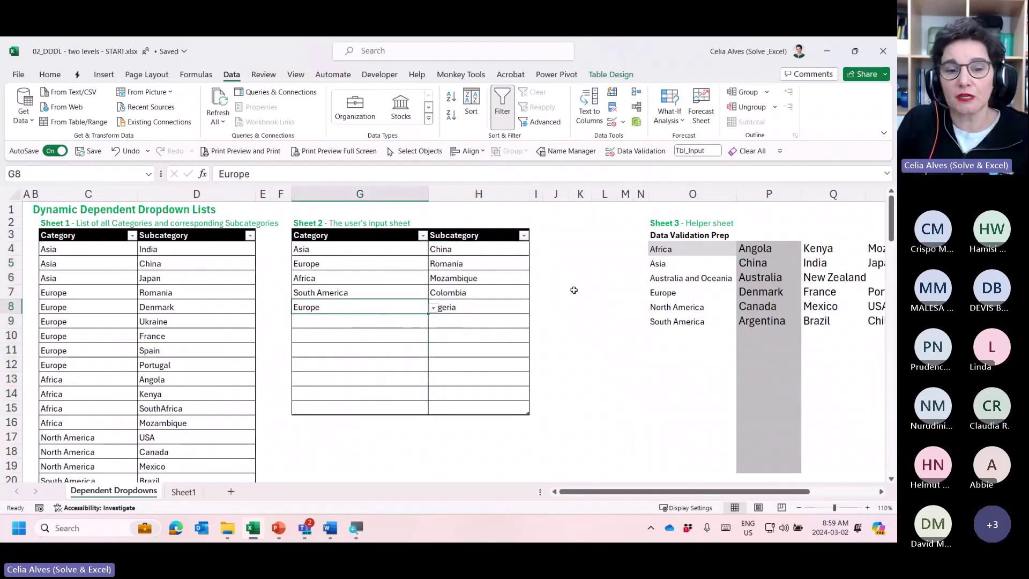
pyautogui.moveTo(766, 292); pyautogui.dragTo(850, 292)
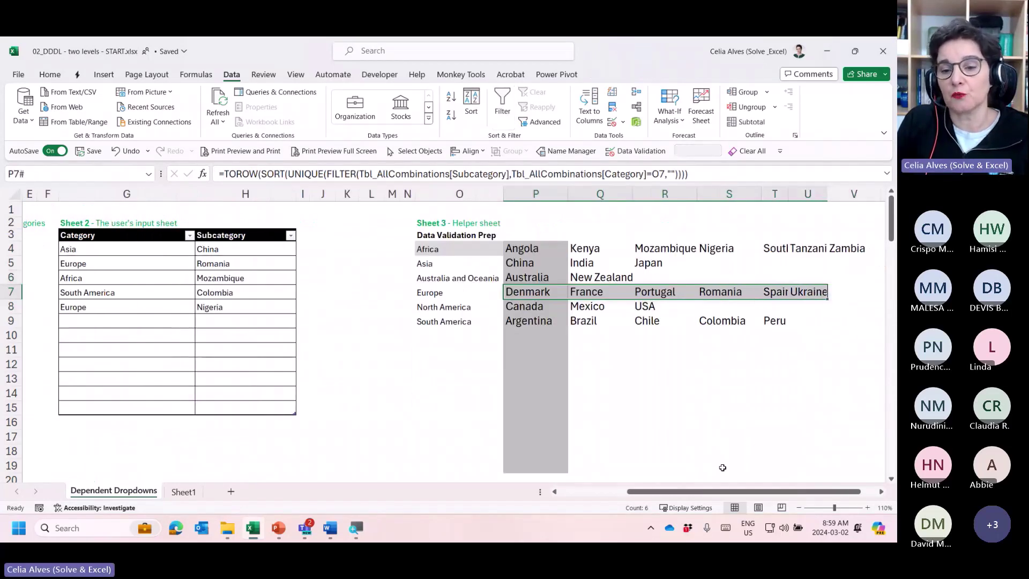
pyautogui.moveTo(724, 492); pyautogui.dragTo(654, 493)
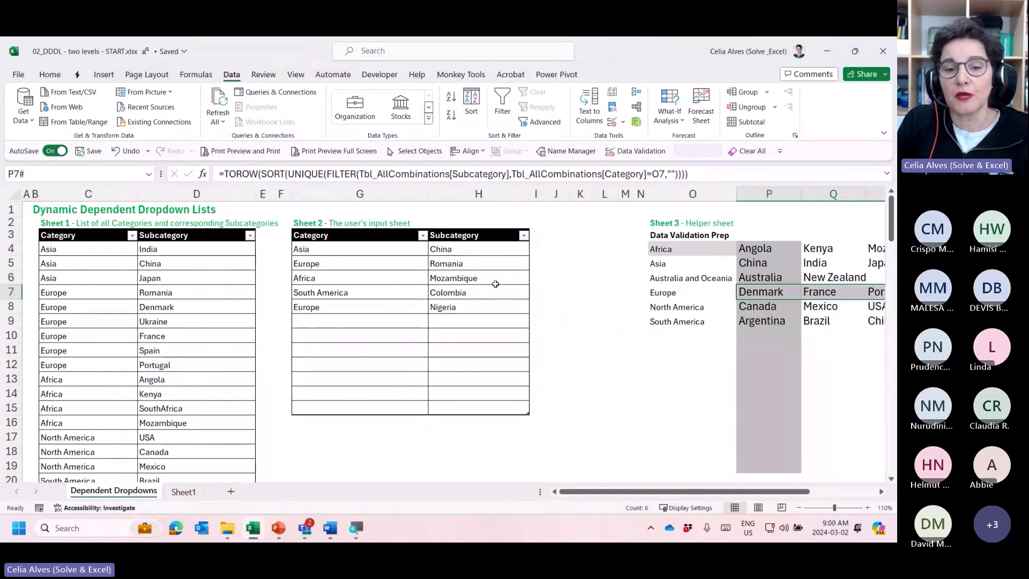
pyautogui.click(465, 311)
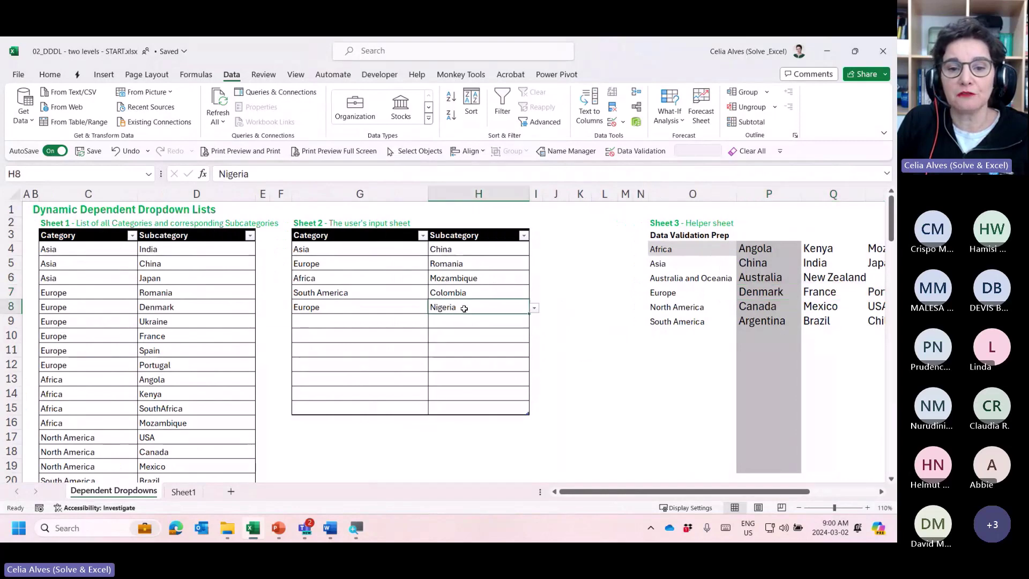
pyautogui.click(350, 303)
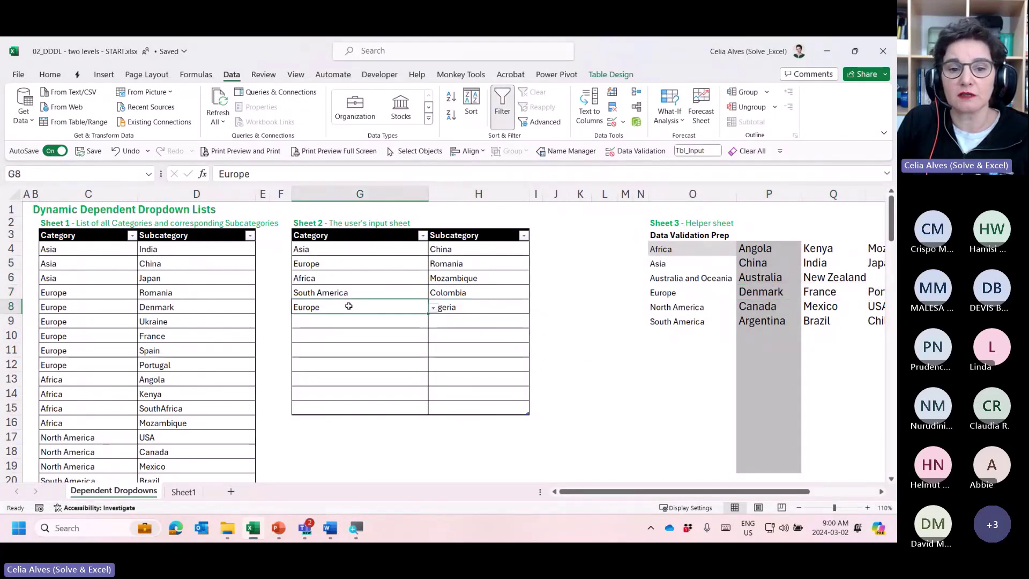
pyautogui.click(558, 243)
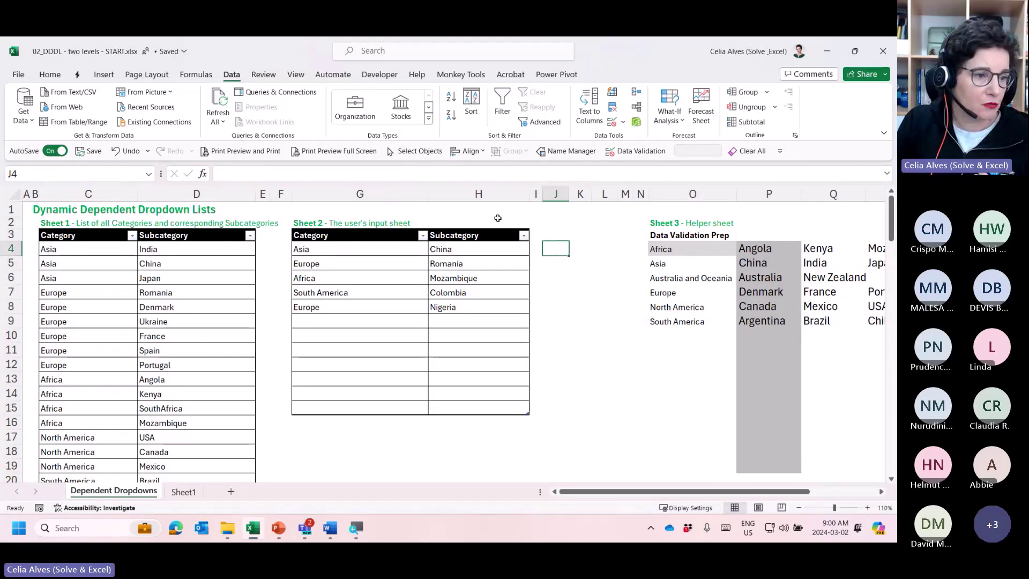
pyautogui.write('=')
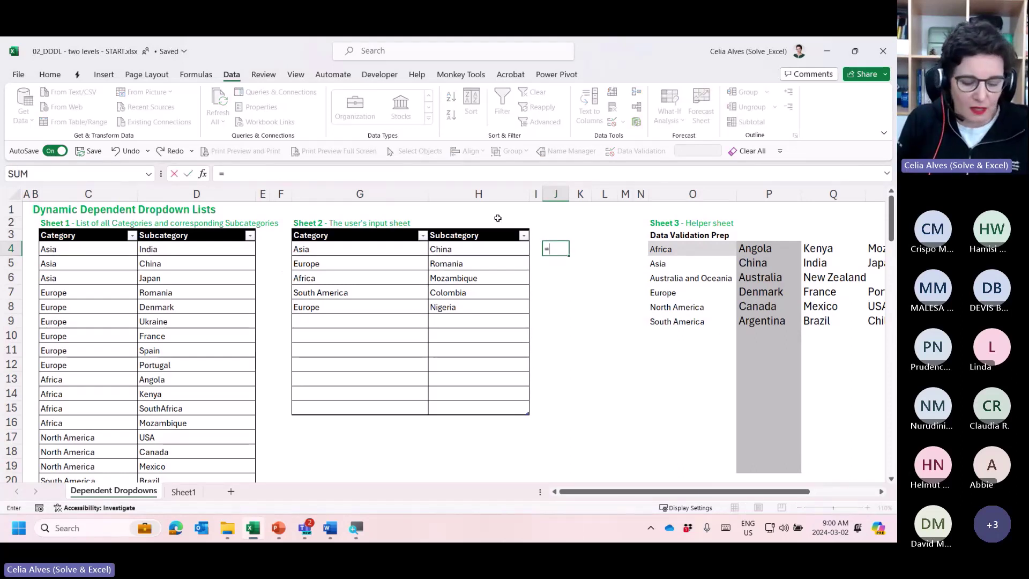
pyautogui.write('counti')
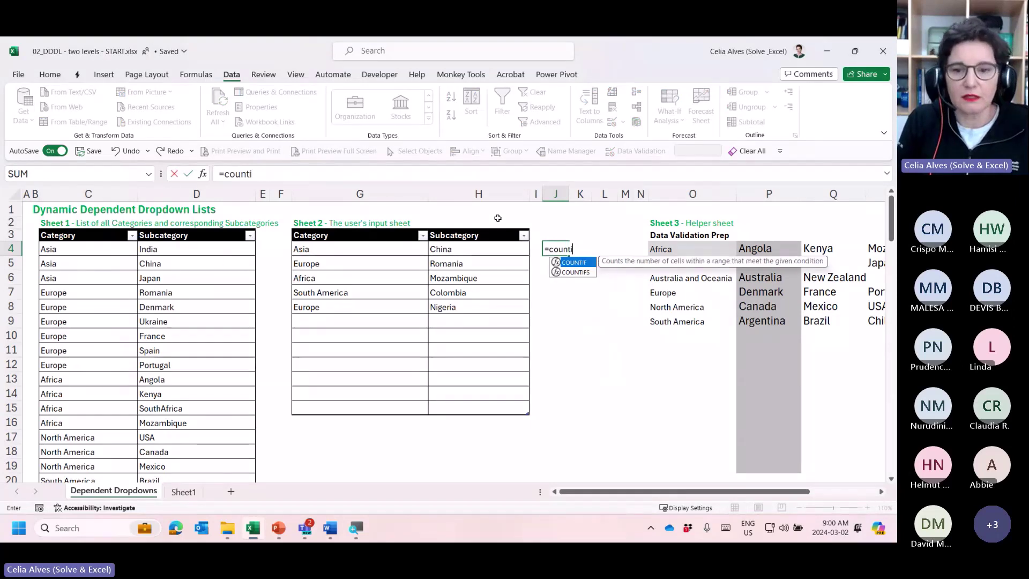
pyautogui.press('Tab')
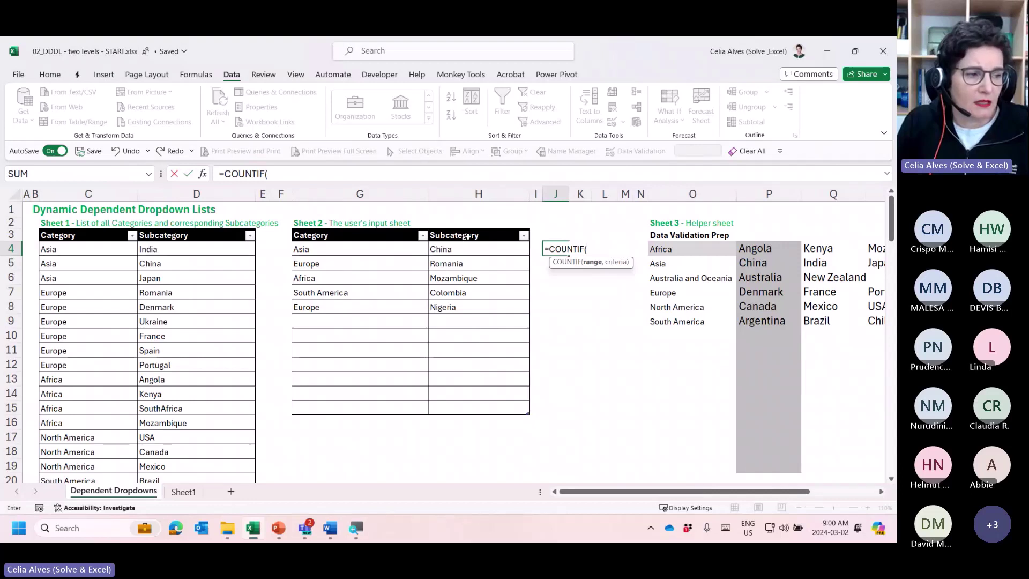
pyautogui.press('Escape')
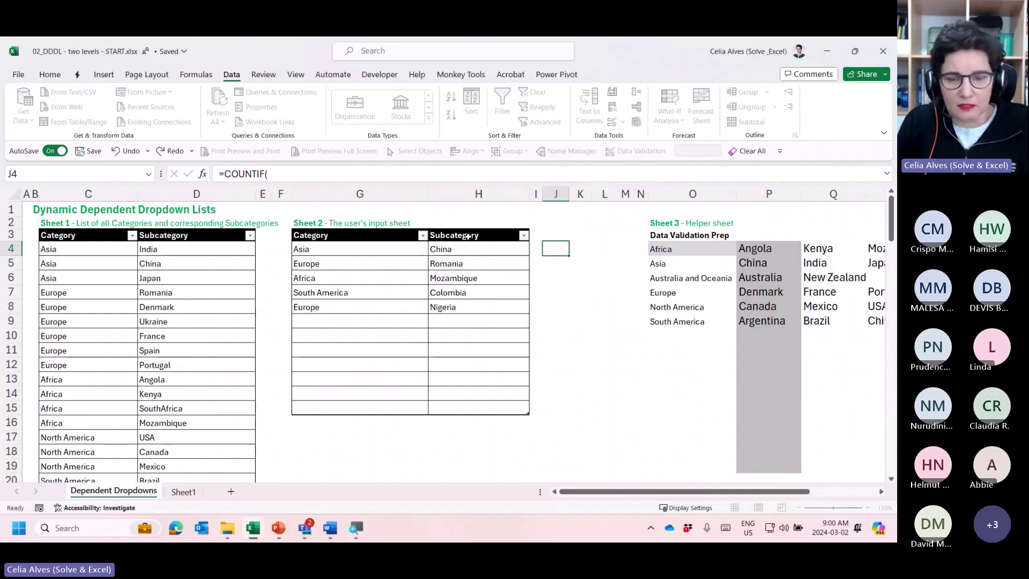
pyautogui.write('=xl')
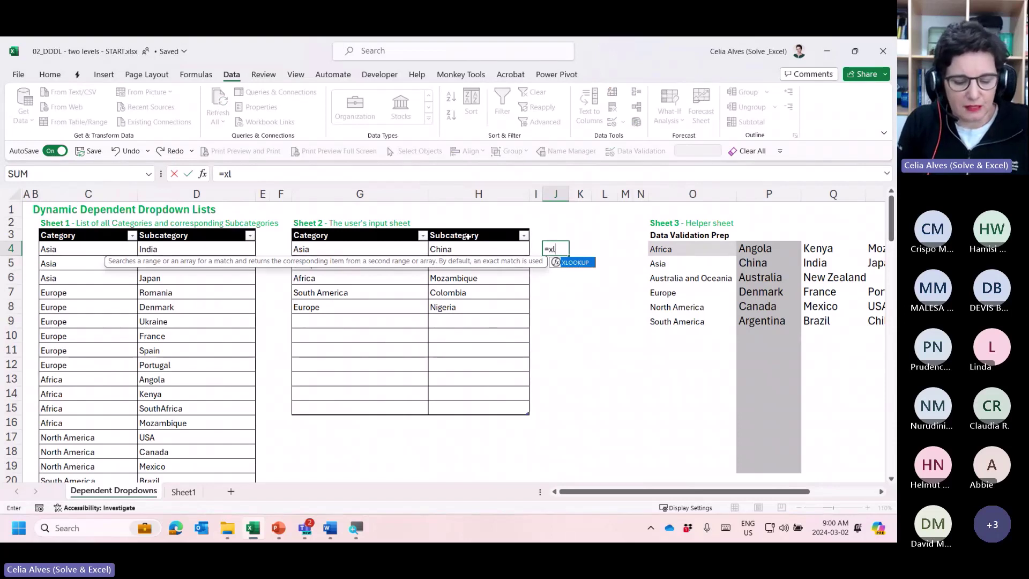
pyautogui.write('o')
pyautogui.press('Tab')
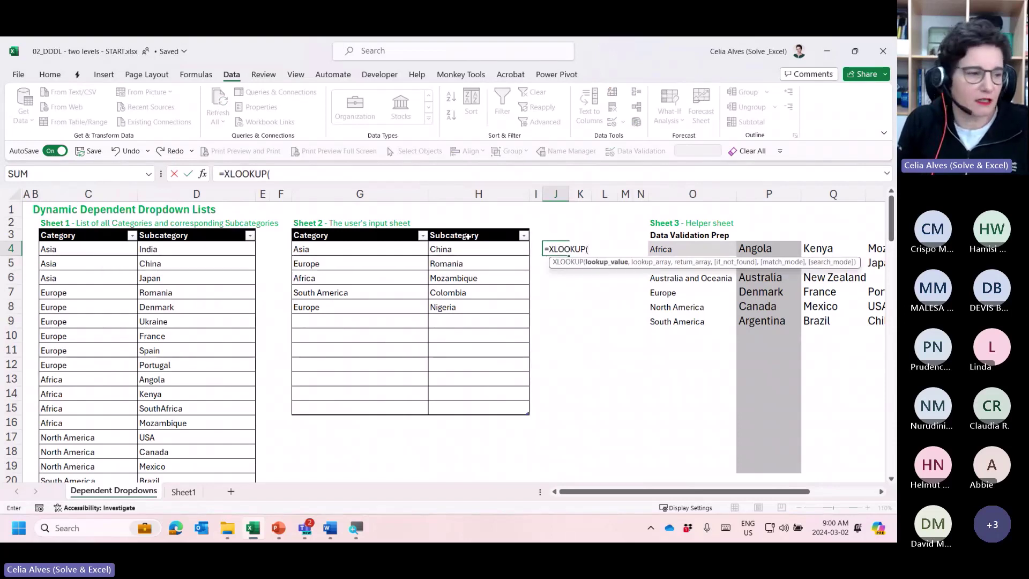
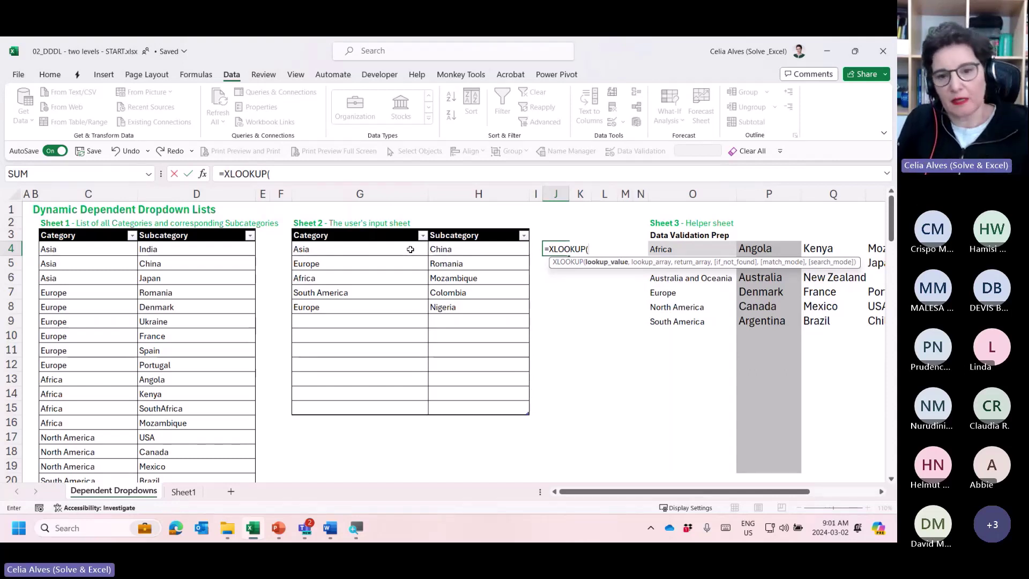
pyautogui.press('Escape')
# In J4, start a COUNTIF whose range is an XLOOKUP of the row's Category in O:O, returning P:P, with "" if not found and match mode 0.
pyautogui.write('=counti')
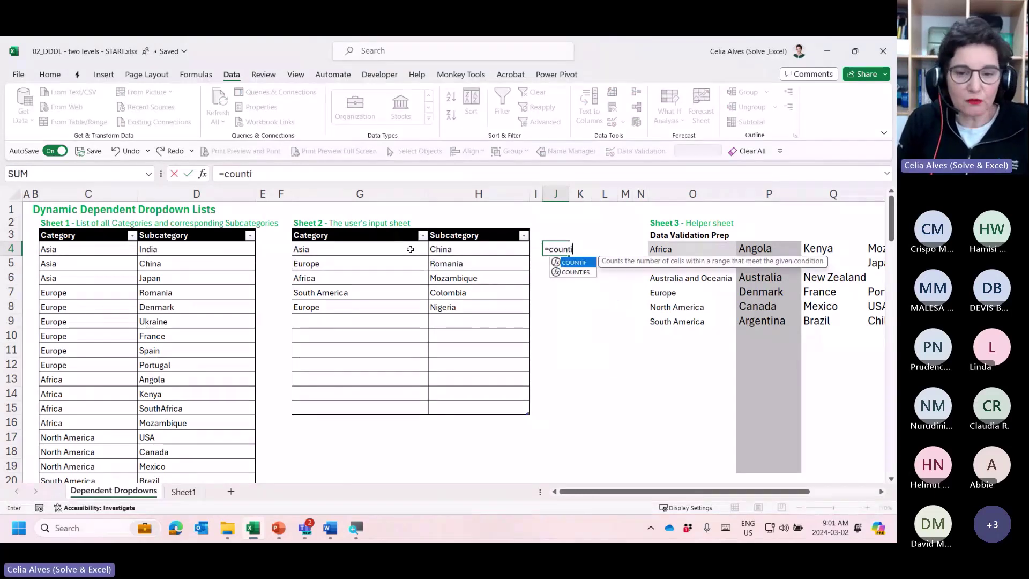
pyautogui.press('Tab')
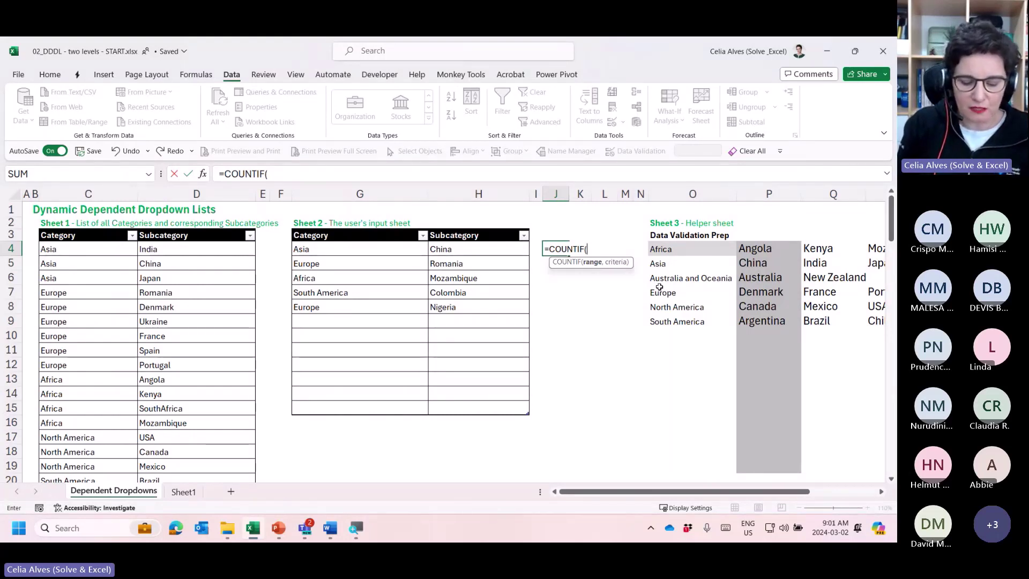
pyautogui.write('xlo')
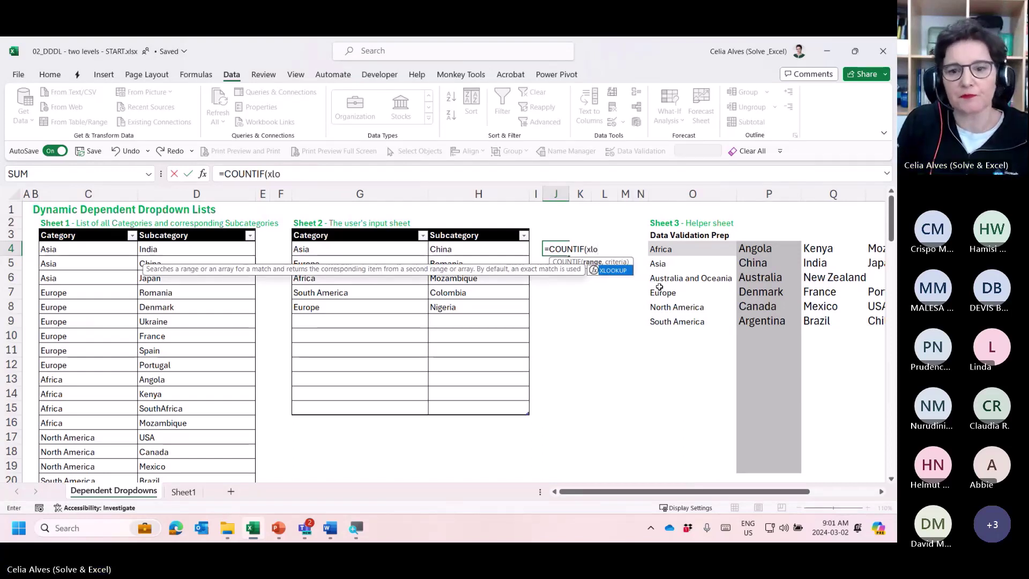
pyautogui.press('Tab')
pyautogui.click(354, 249)
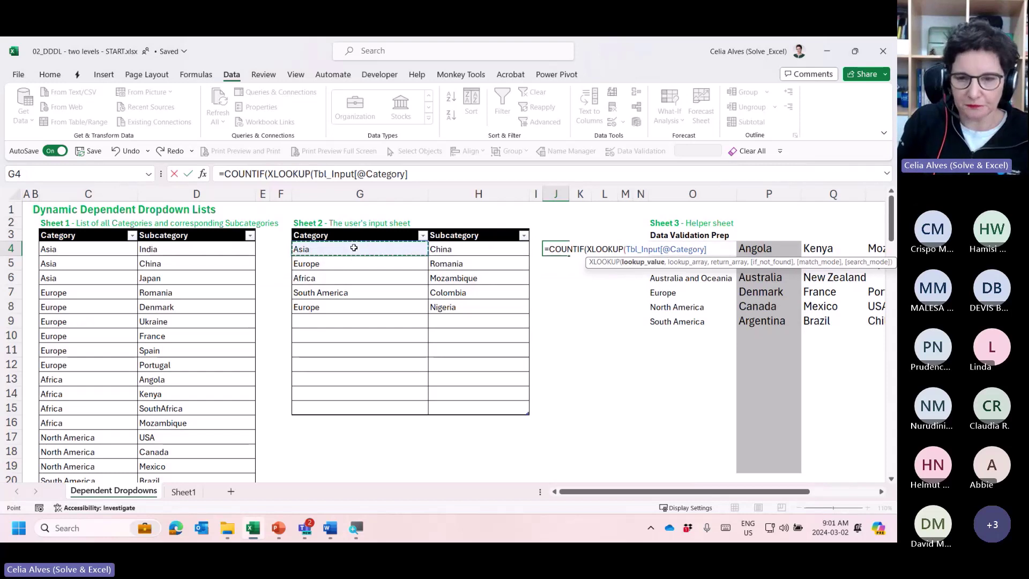
pyautogui.write(',')
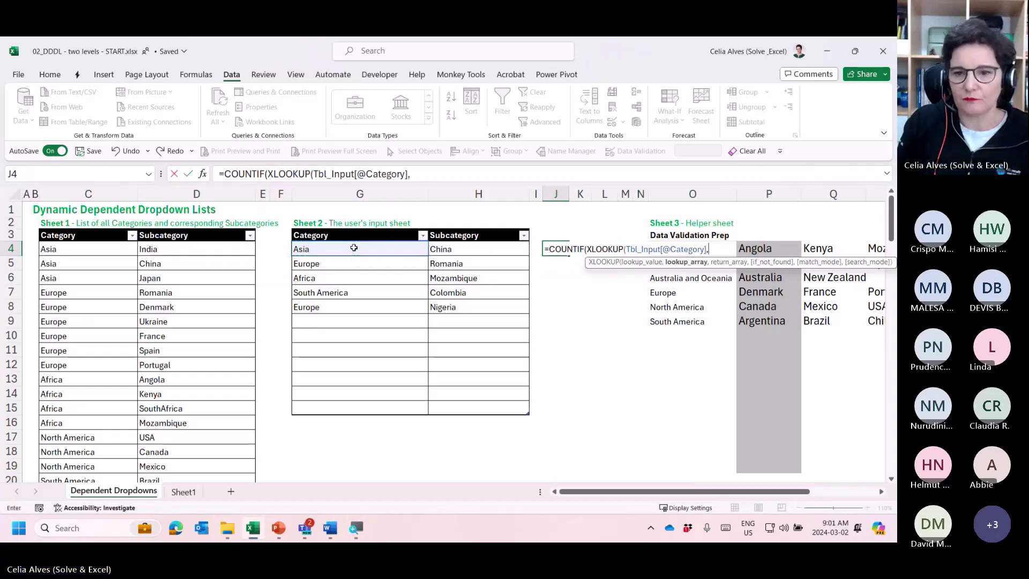
pyautogui.click(680, 192)
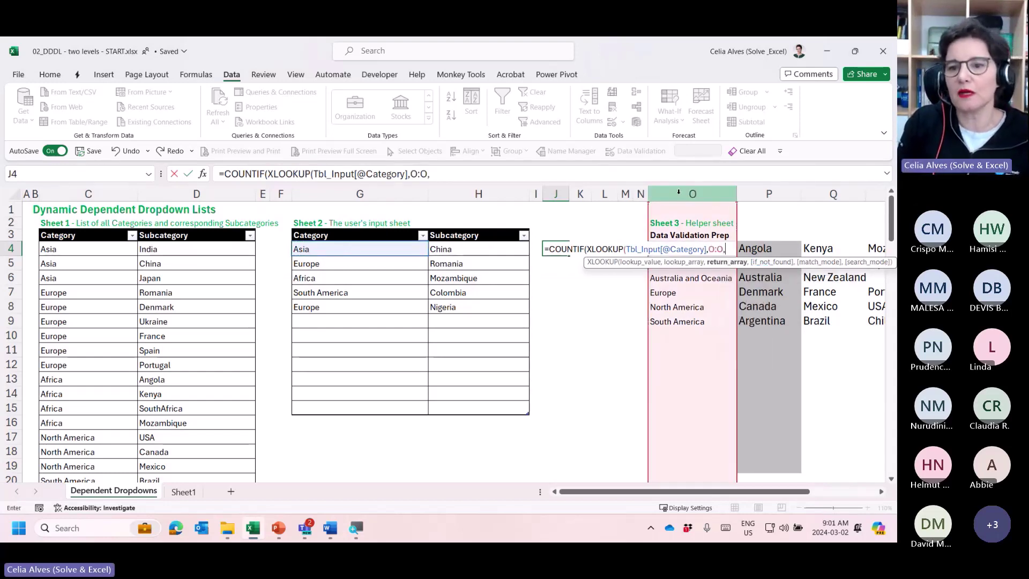
pyautogui.write(',')
pyautogui.click(769, 192)
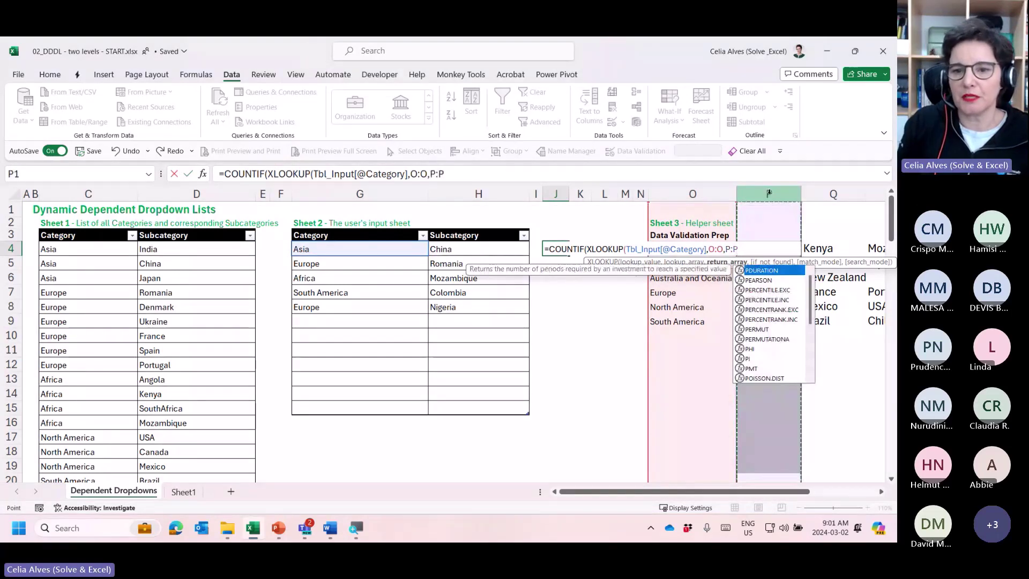
pyautogui.write(',""')
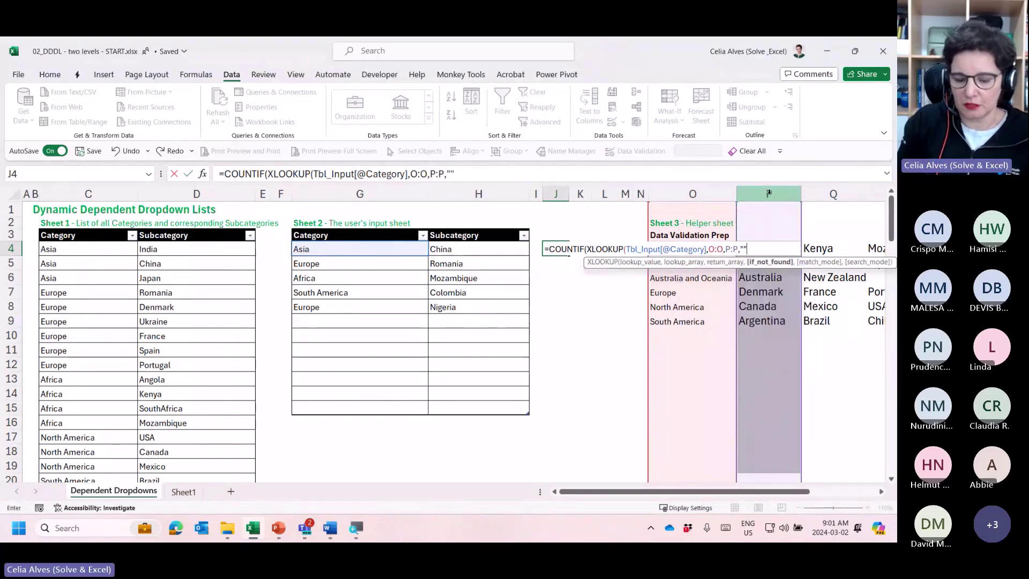
pyautogui.write(',0')
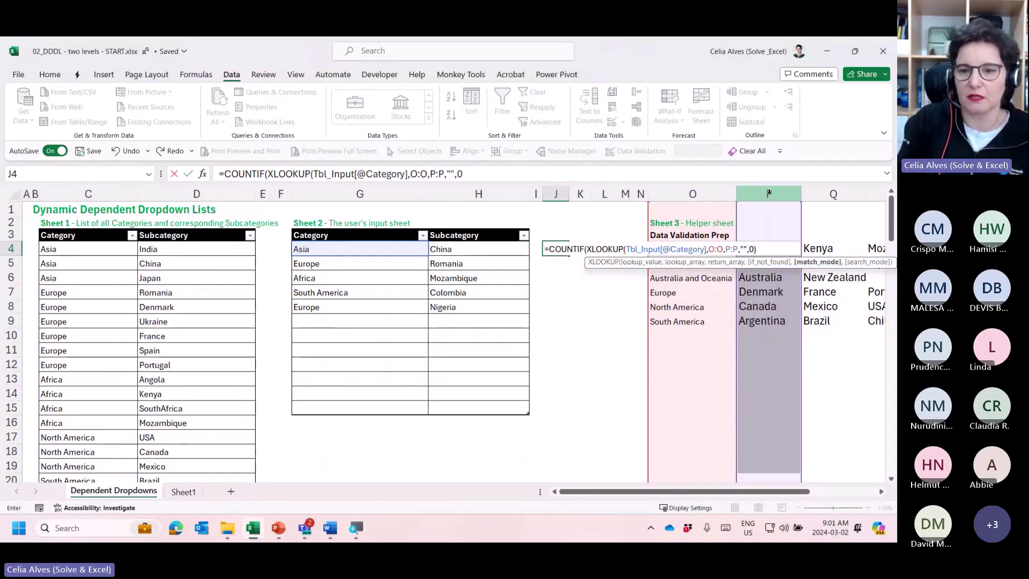
pyautogui.write(')')
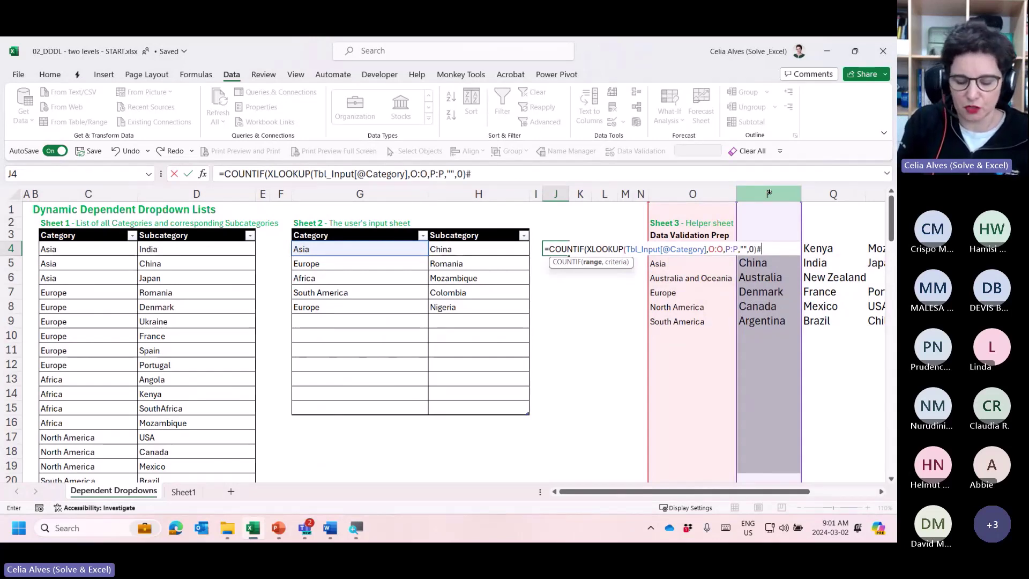
# Add the spill operator # after the XLOOKUP, use the row's Subcategory as the COUNTIF criteria, and enter the formula in J4.
pyautogui.write('#,')
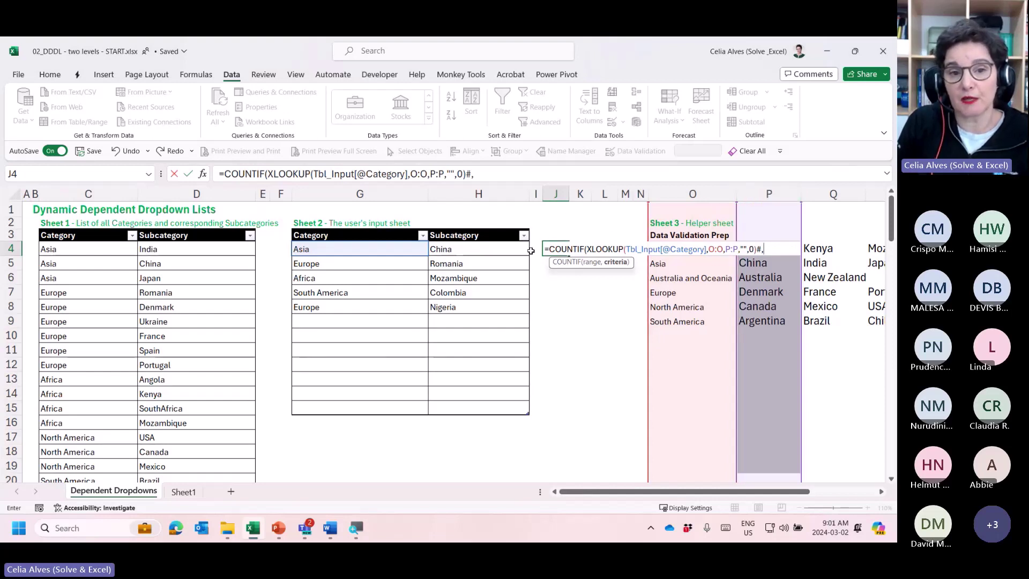
pyautogui.click(461, 250)
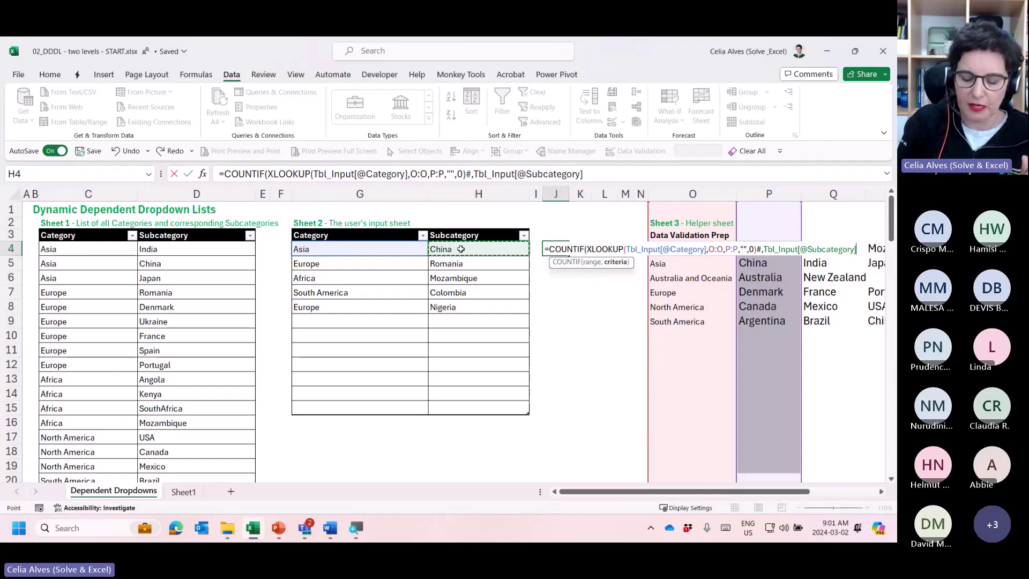
pyautogui.write(')')
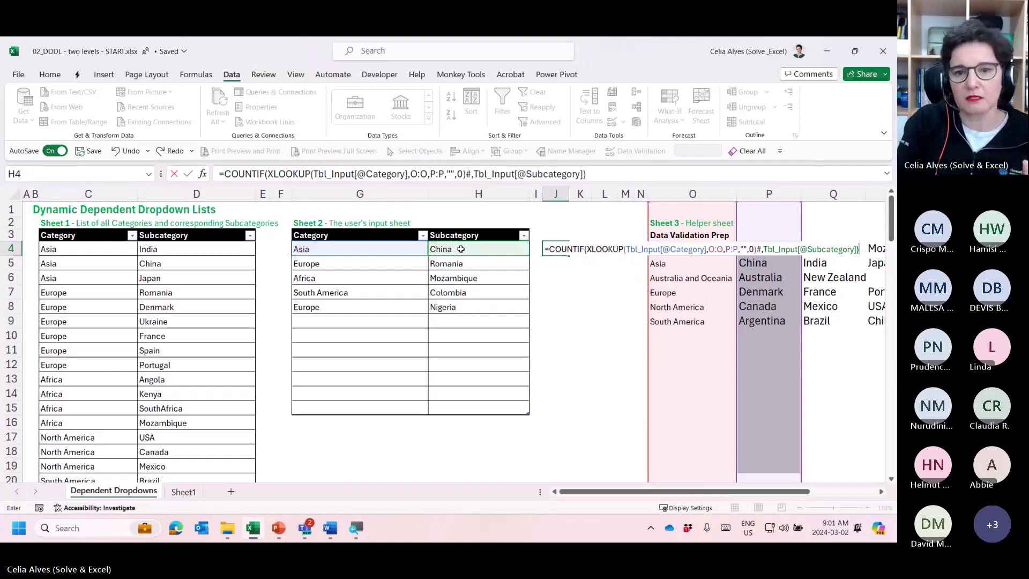
pyautogui.press('Return')
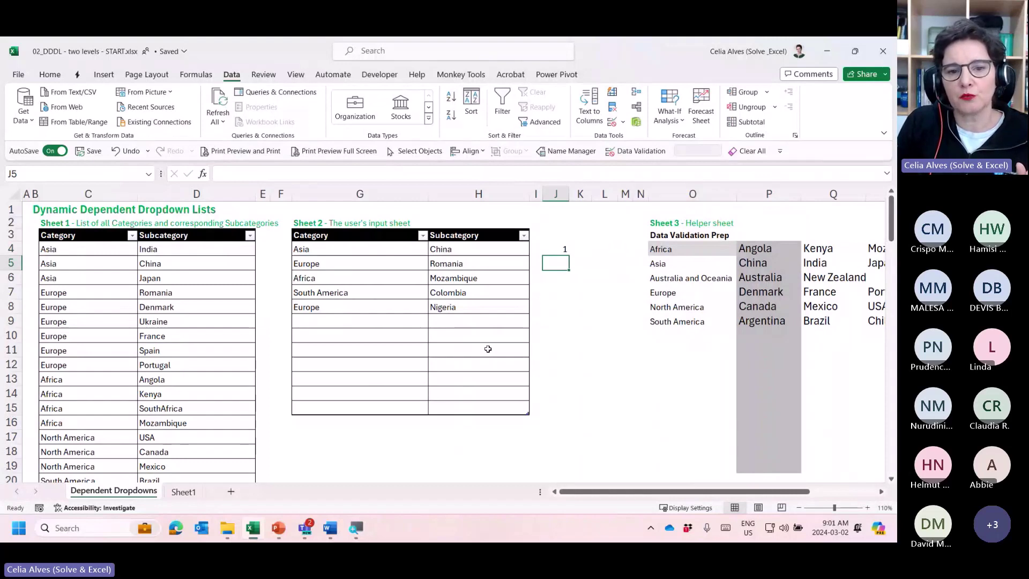
# Check J4 against the category and subcategory in row 4, and fill its COUNTIF formula down through J8.
pyautogui.click(477, 249)
pyautogui.click(361, 249)
pyautogui.click(557, 250)
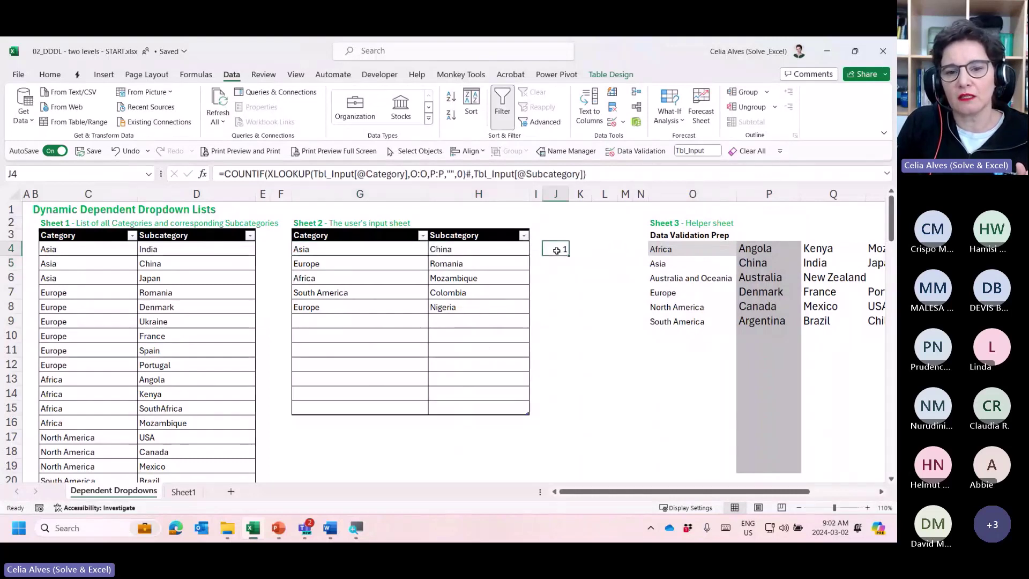
pyautogui.moveTo(568, 256); pyautogui.dragTo(563, 312)
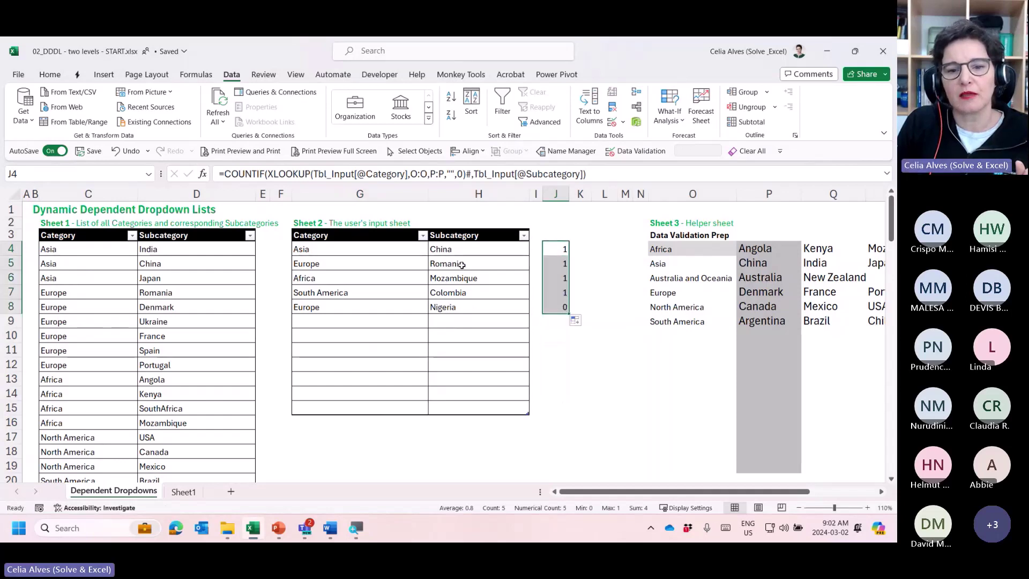
# Compare the COUNTIF results in J5:J8 with the category and subcategory pairs in the same rows of the input table.
pyautogui.click(555, 264)
pyautogui.click(461, 264)
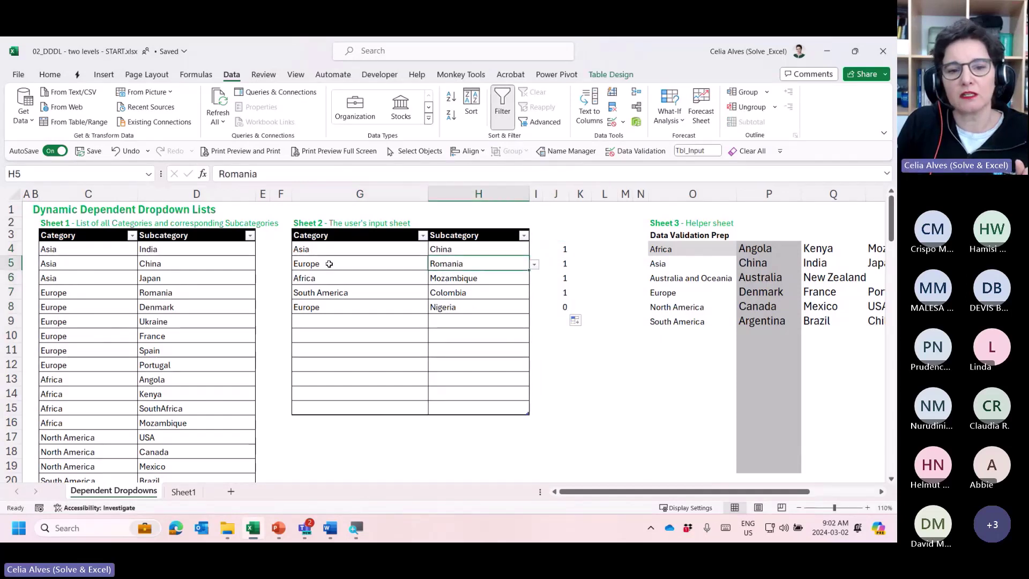
pyautogui.click(391, 264)
pyautogui.click(552, 281)
pyautogui.click(461, 278)
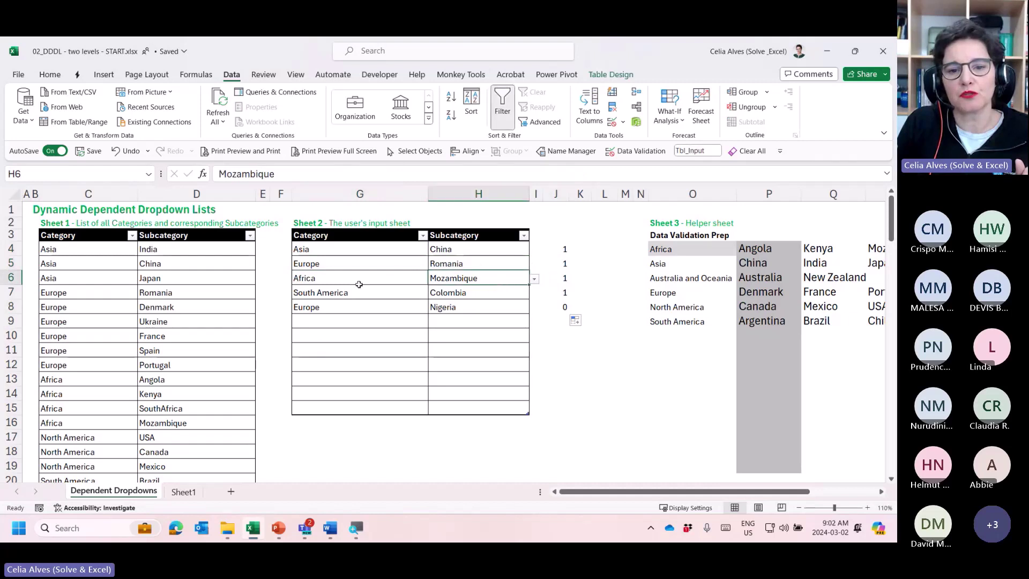
pyautogui.click(354, 280)
pyautogui.click(555, 292)
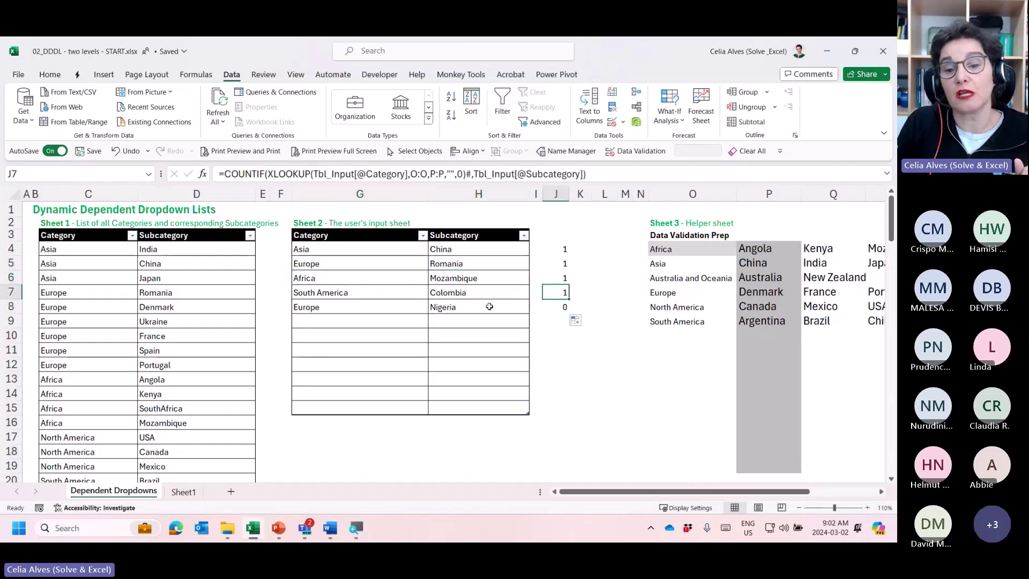
pyautogui.click(555, 307)
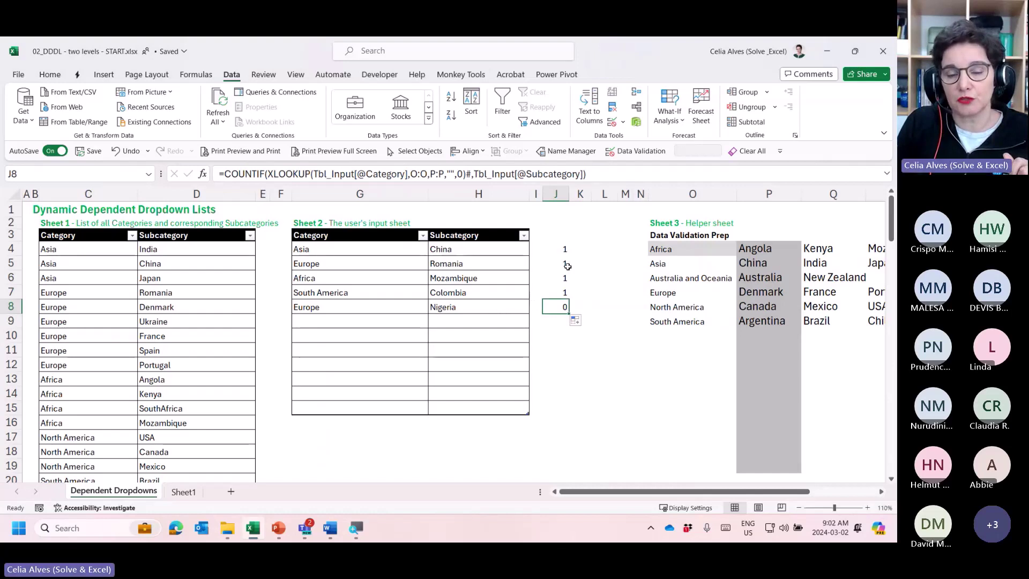
# Append =0 to the COUNTIF formula in J4 and fill the revised formula down through J8.
pyautogui.hotkey('ctrl', 'Up')
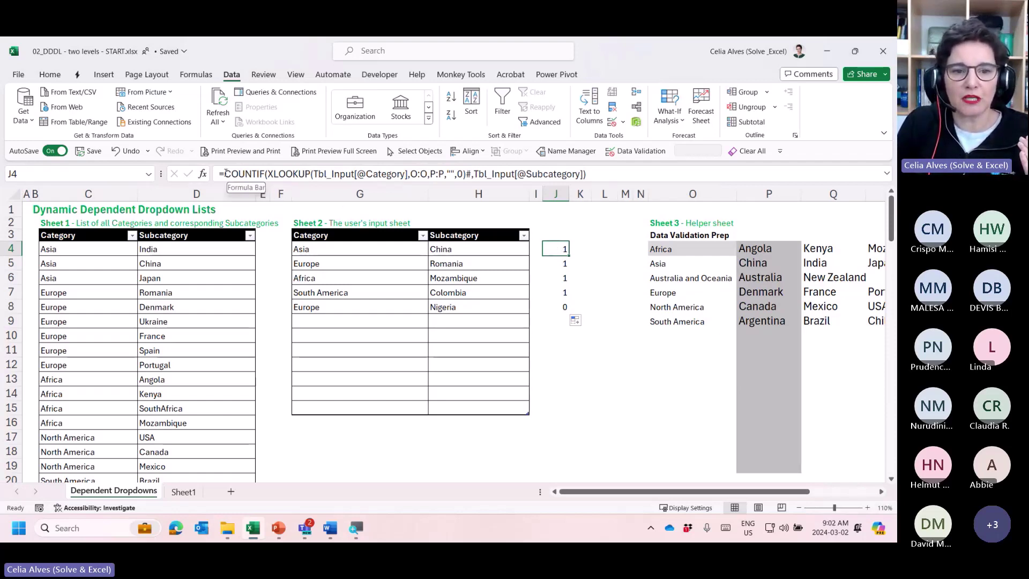
pyautogui.click(607, 173)
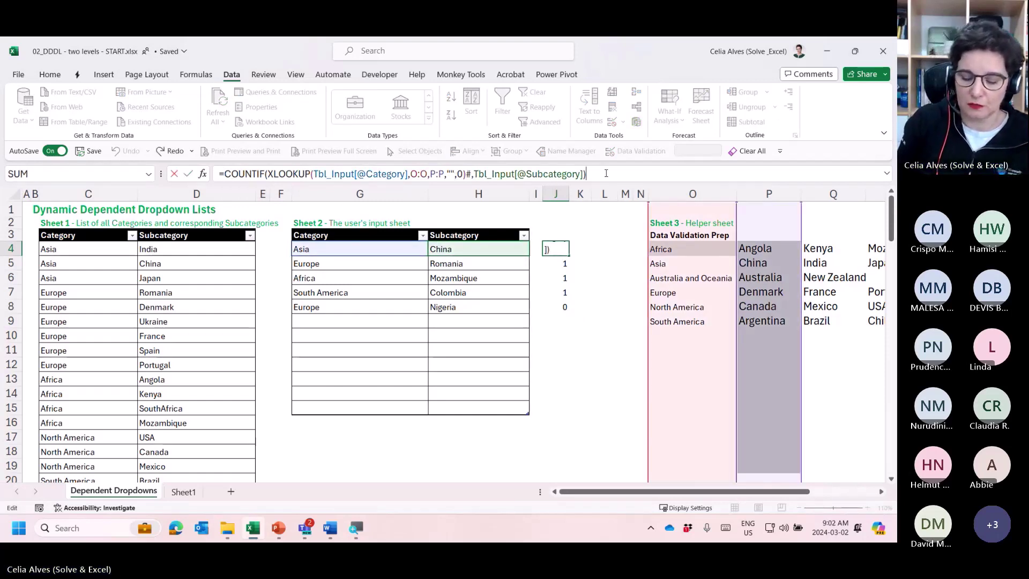
pyautogui.write('=')
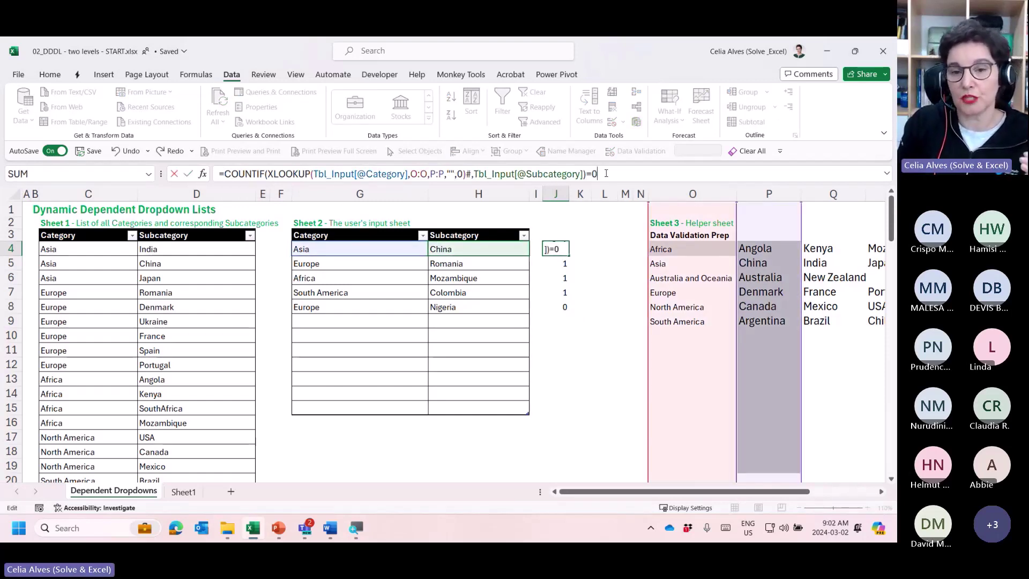
pyautogui.write('0')
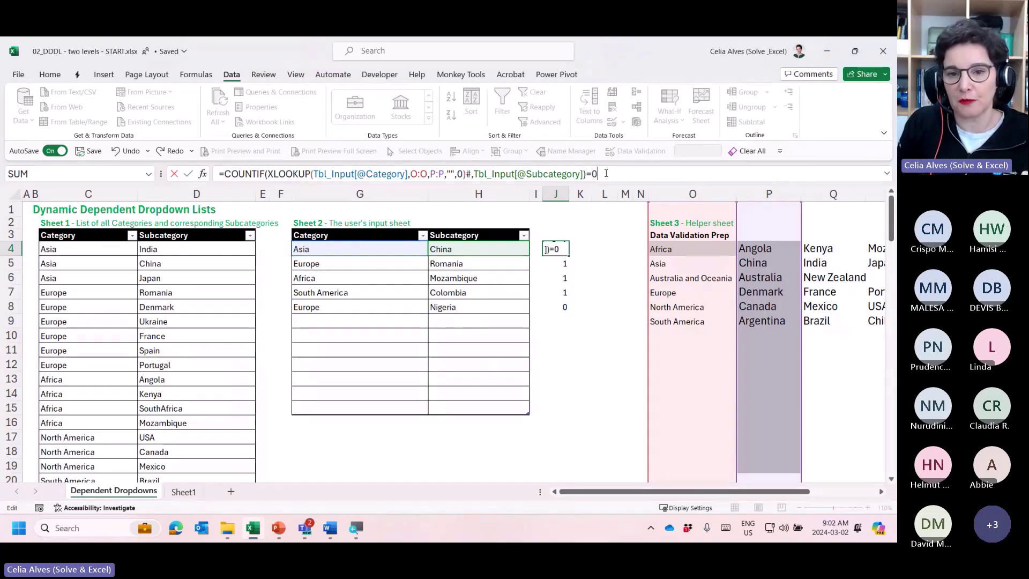
pyautogui.press('Return')
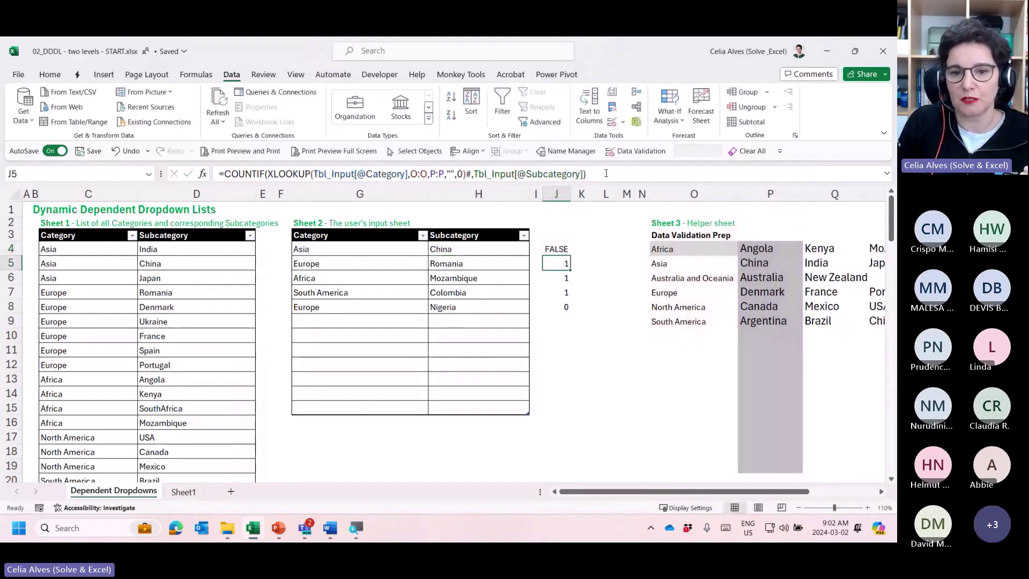
pyautogui.click(557, 247)
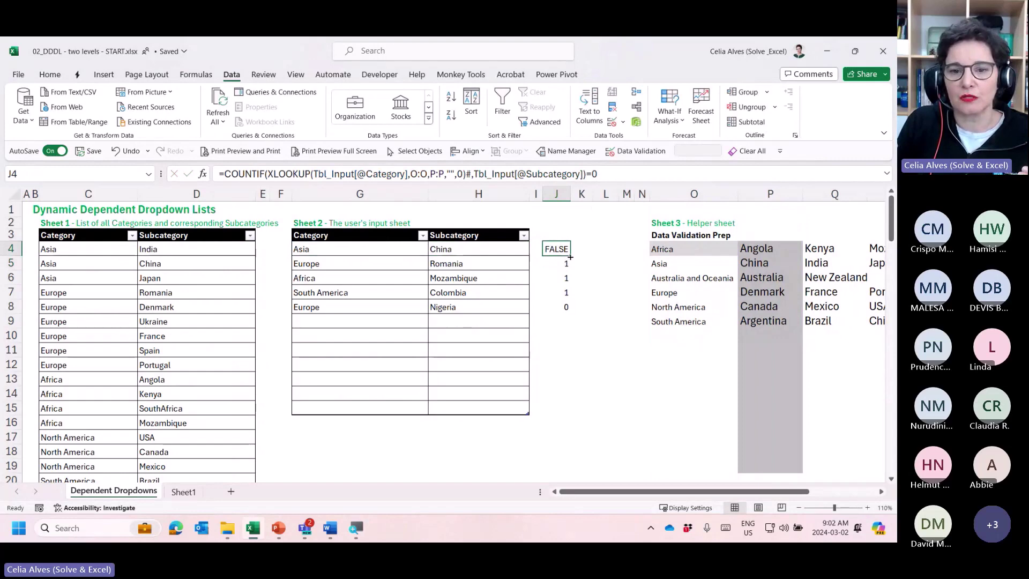
pyautogui.moveTo(570, 257); pyautogui.dragTo(562, 307)
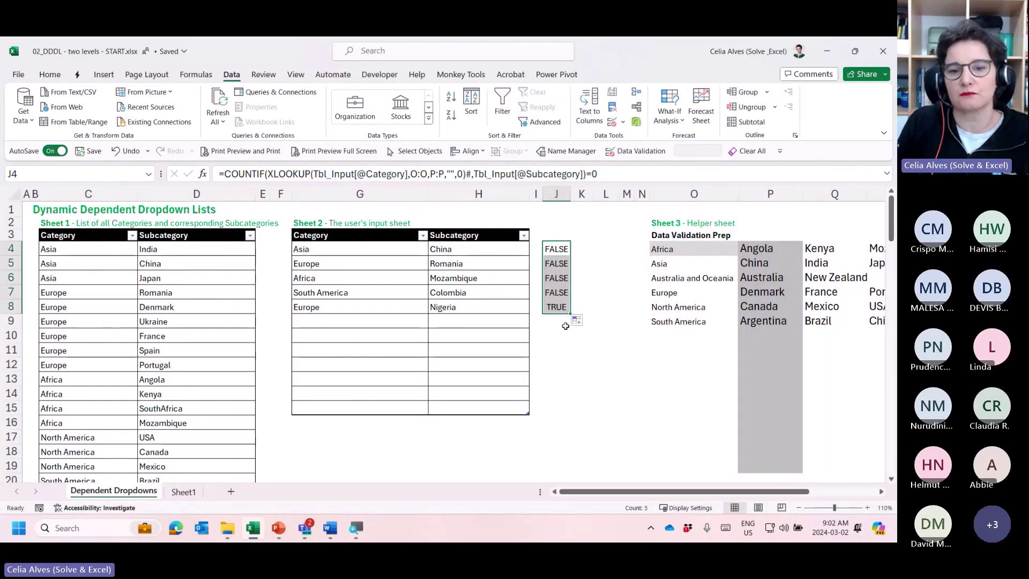
pyautogui.click(561, 250)
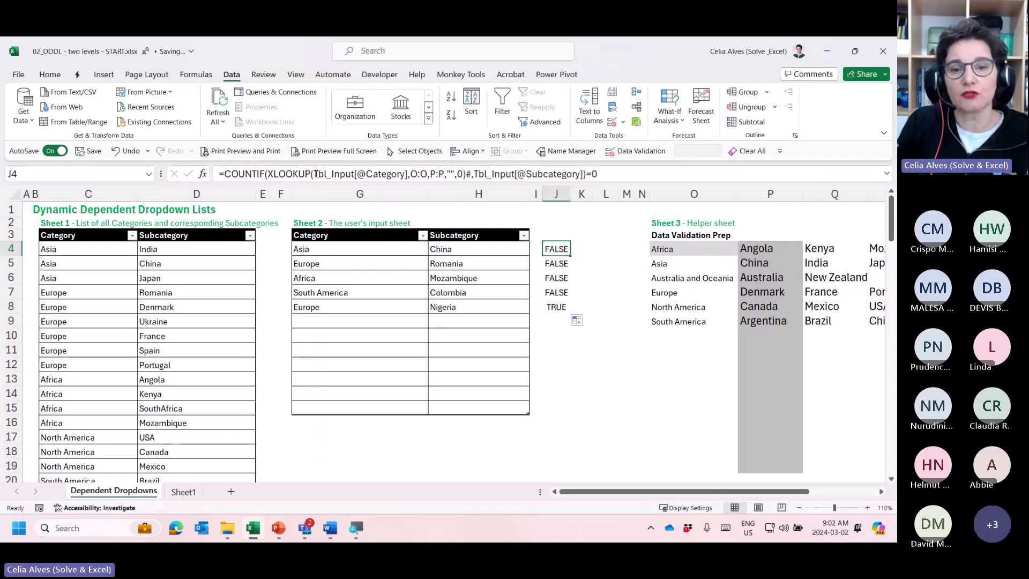
pyautogui.moveTo(315, 174); pyautogui.dragTo(408, 174)
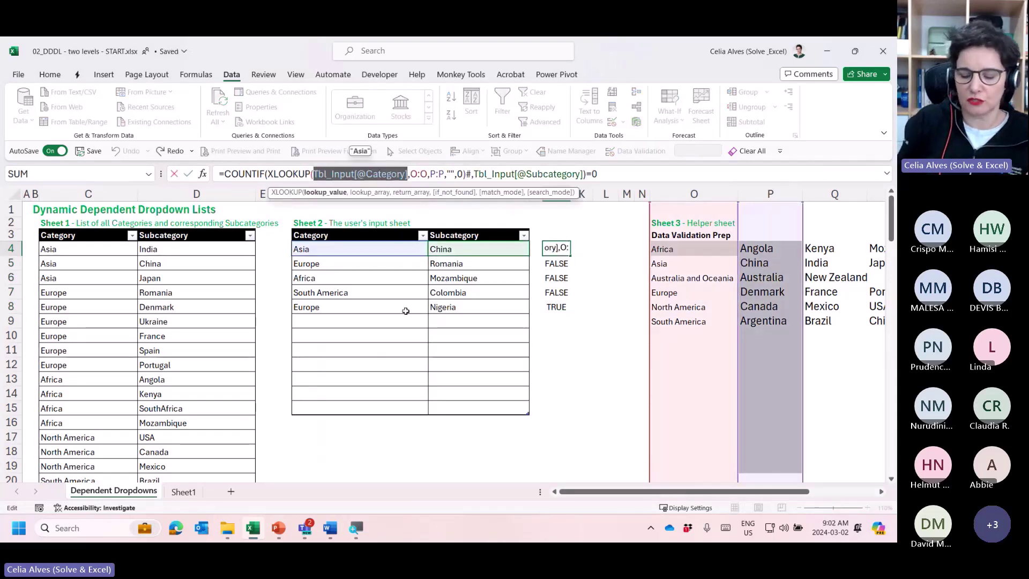
pyautogui.press('Delete')
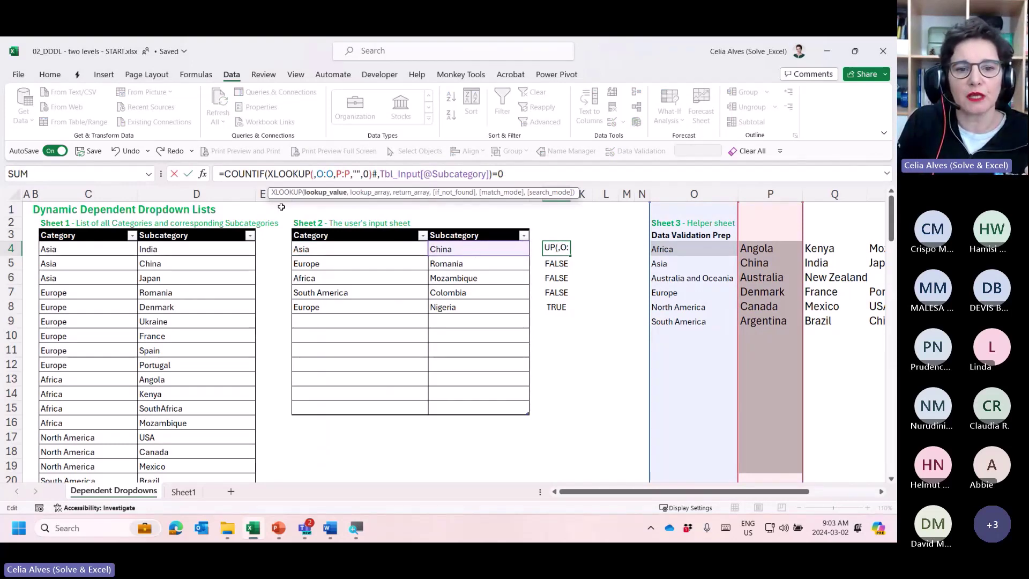
pyautogui.moveTo(278, 197); pyautogui.dragTo(429, 132)
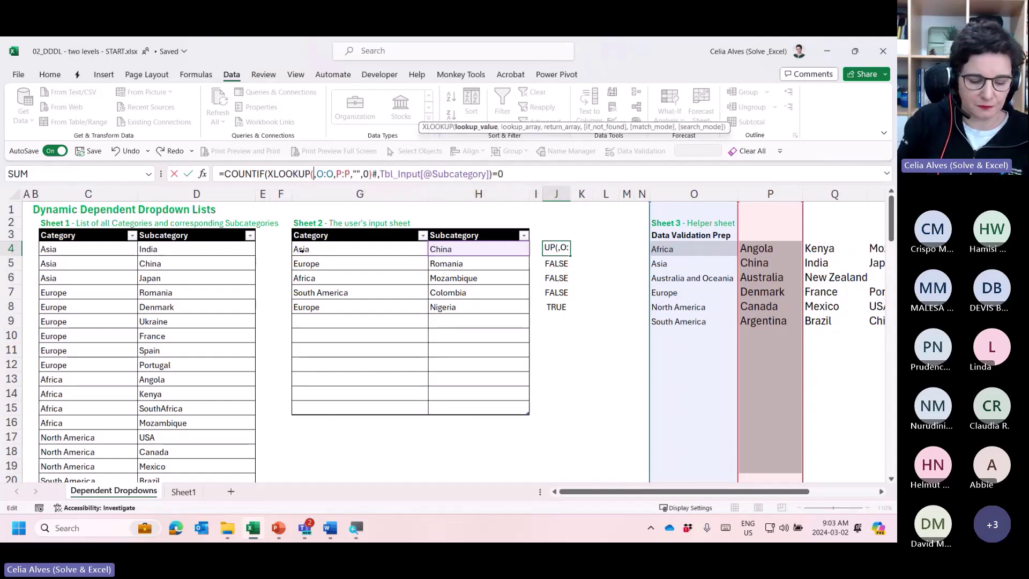
pyautogui.write('$G')
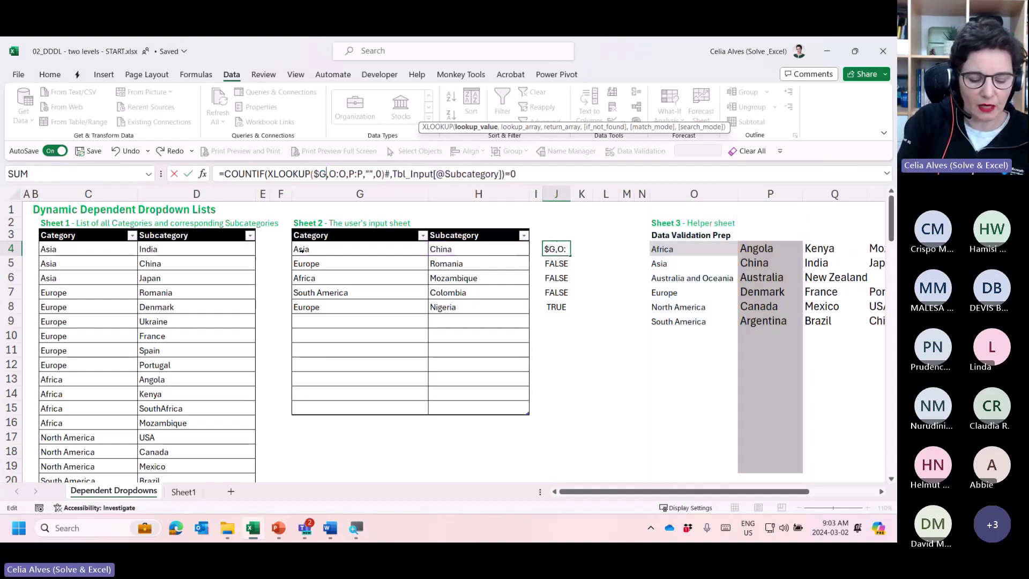
pyautogui.write('4')
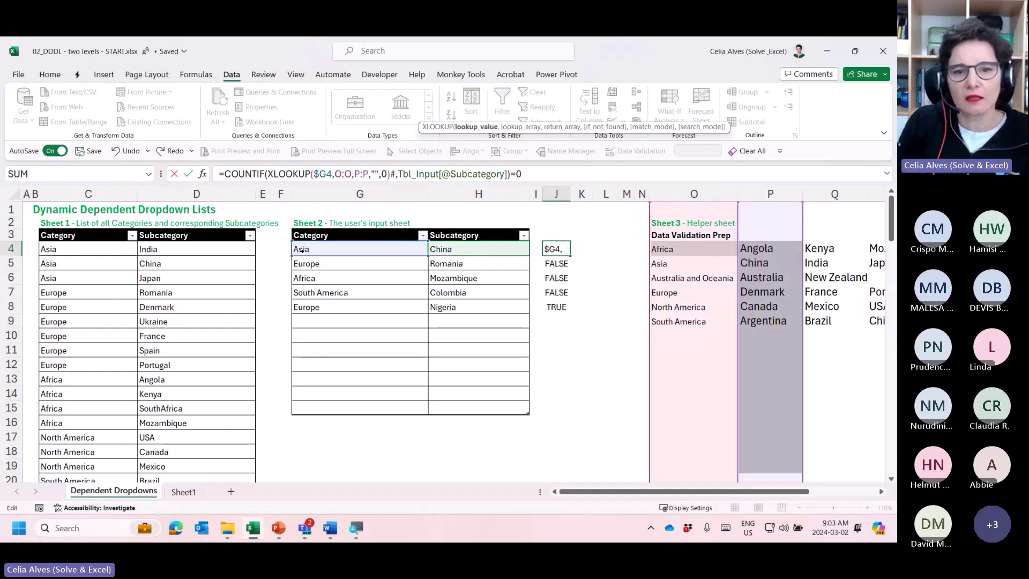
pyautogui.moveTo(398, 174); pyautogui.dragTo(509, 174)
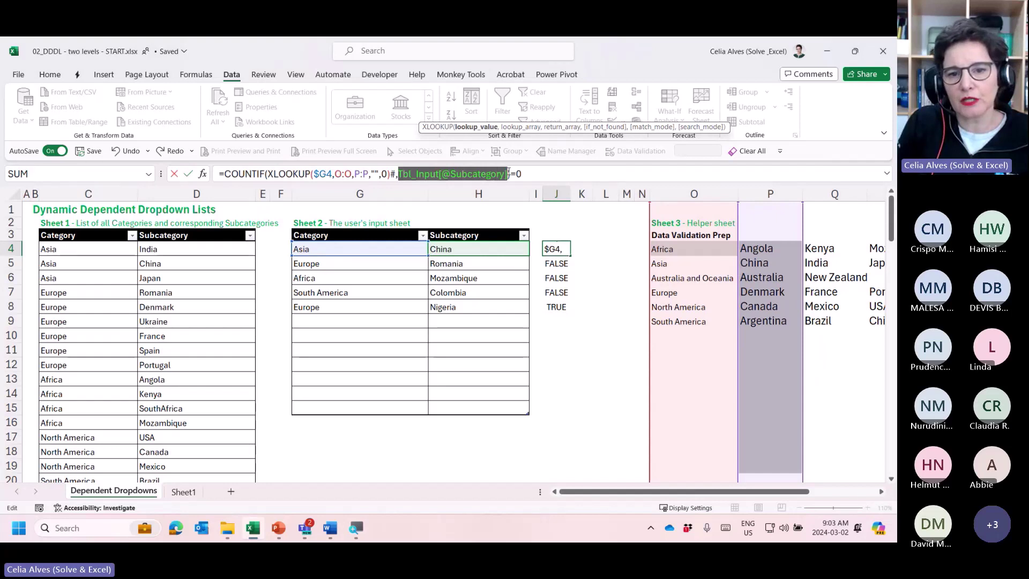
pyautogui.press('Delete')
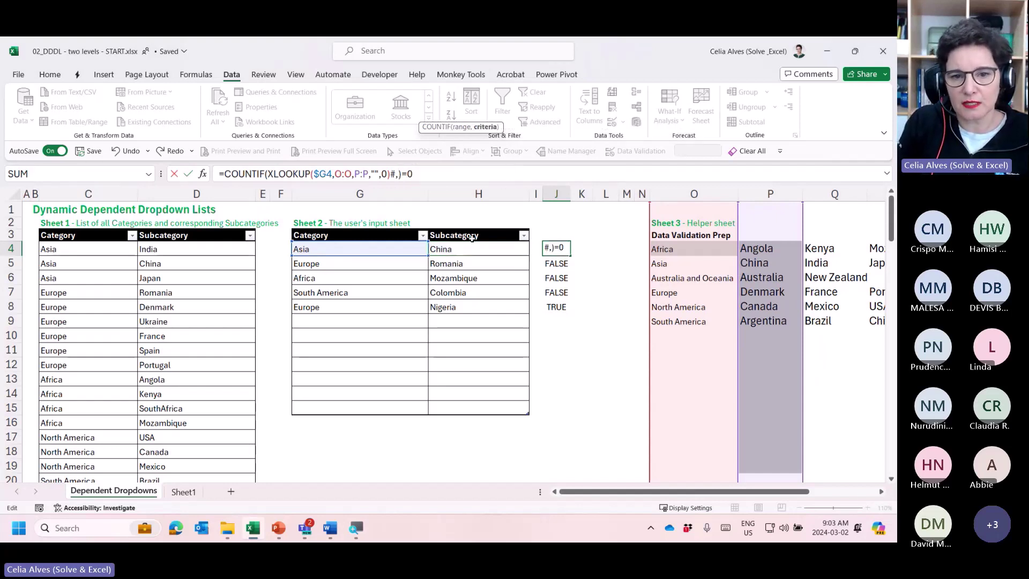
pyautogui.write('$')
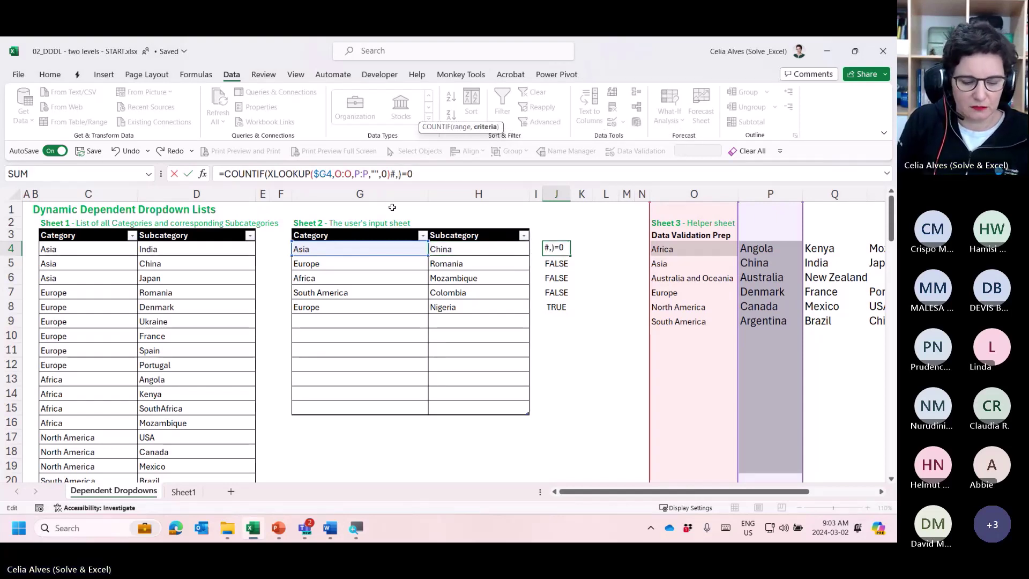
pyautogui.write('H4')
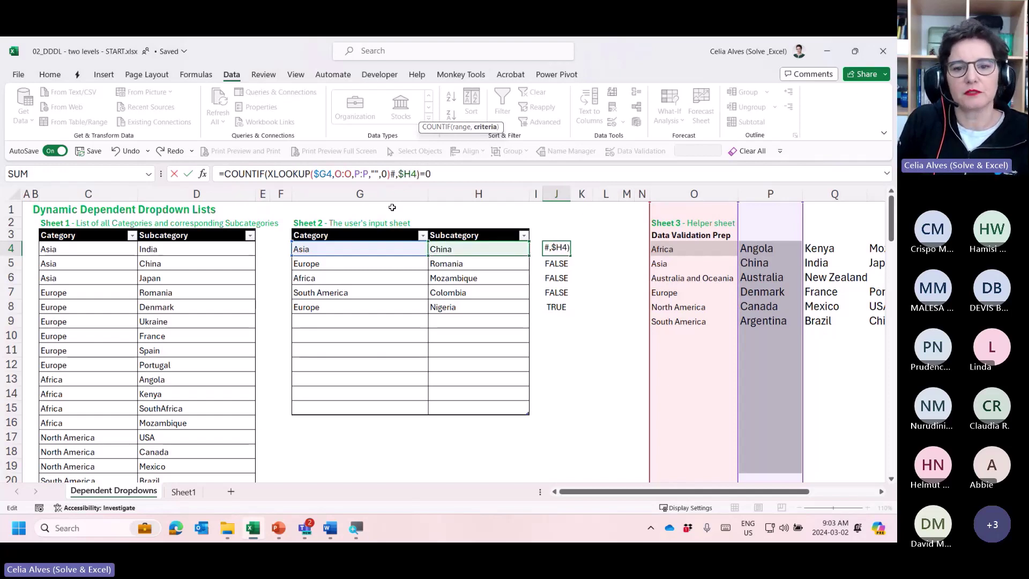
pyautogui.press('Return')
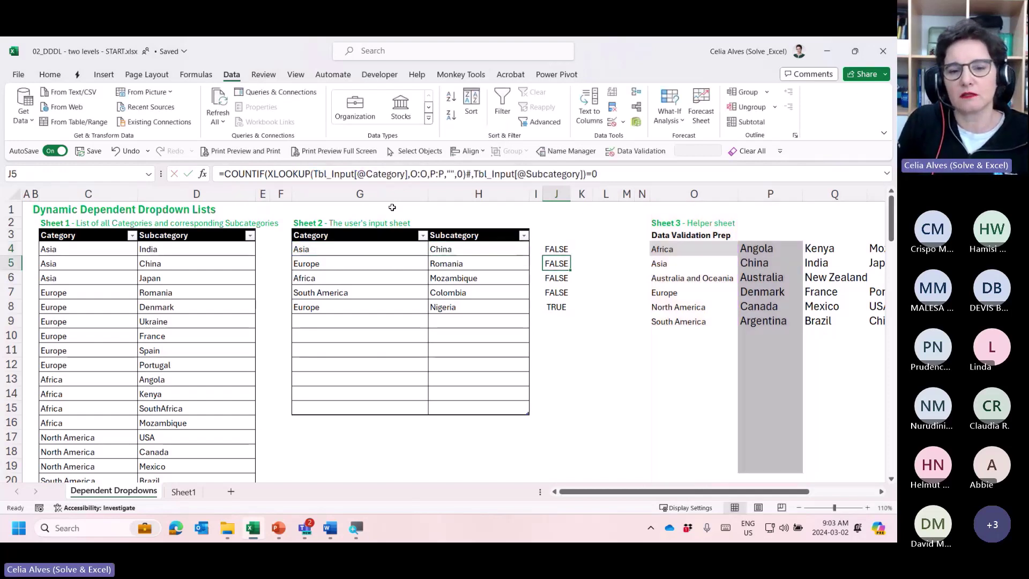
# Fill the revised J4 formula down the column through J8, clearing the extra copy in J9.
pyautogui.click(548, 249)
pyautogui.moveTo(571, 254); pyautogui.dragTo(569, 327)
pyautogui.click(563, 307)
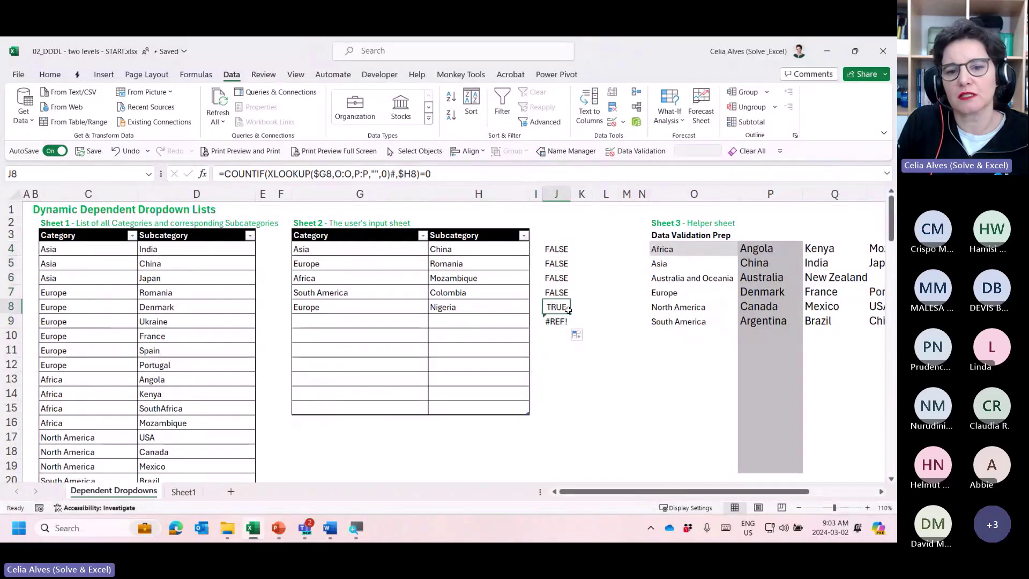
pyautogui.click(552, 322)
pyautogui.press('Delete')
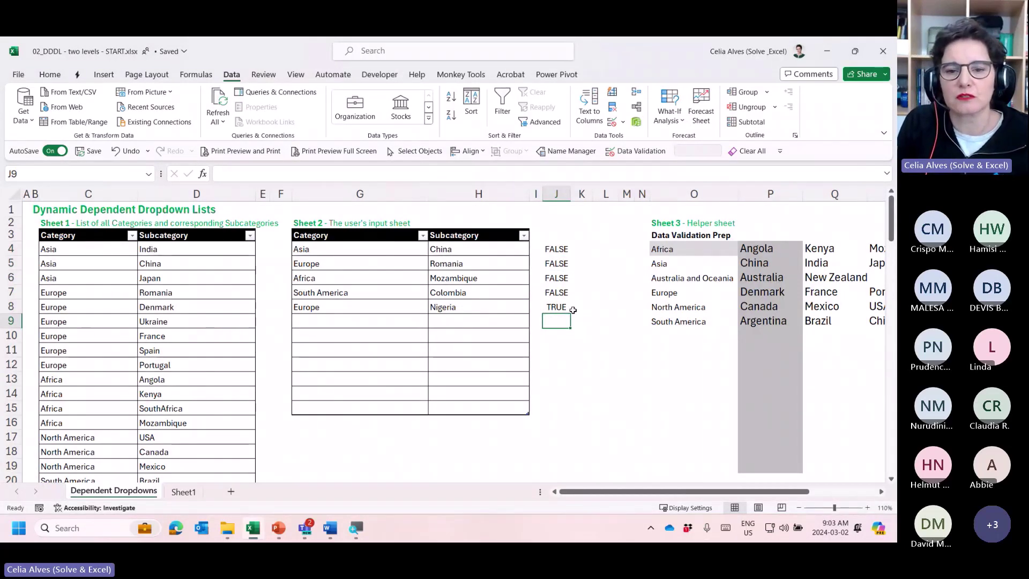
pyautogui.click(567, 308)
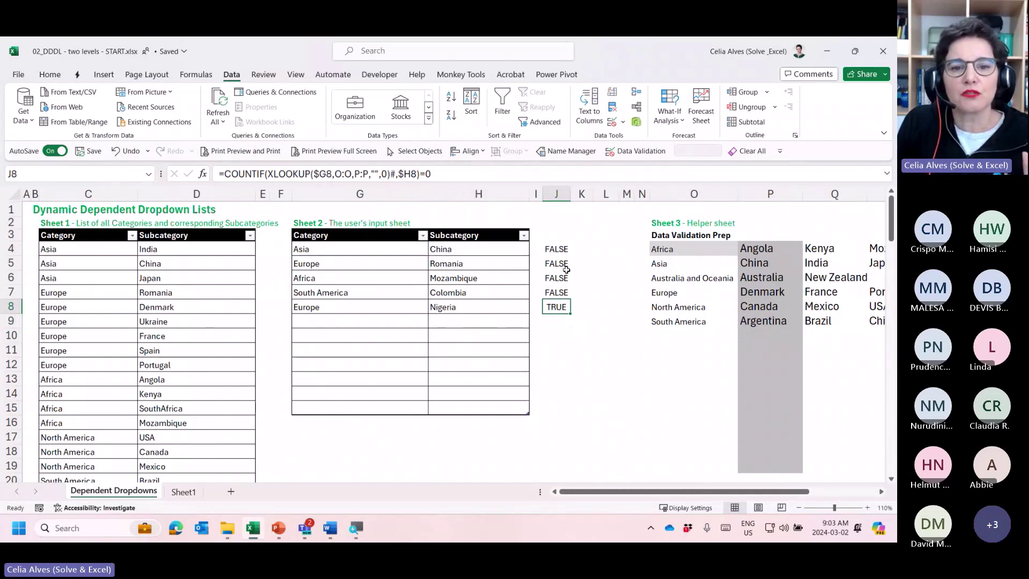
# Copy the complete COUNTIF formula text from J4, leaving the cell unedited.
pyautogui.click(550, 247)
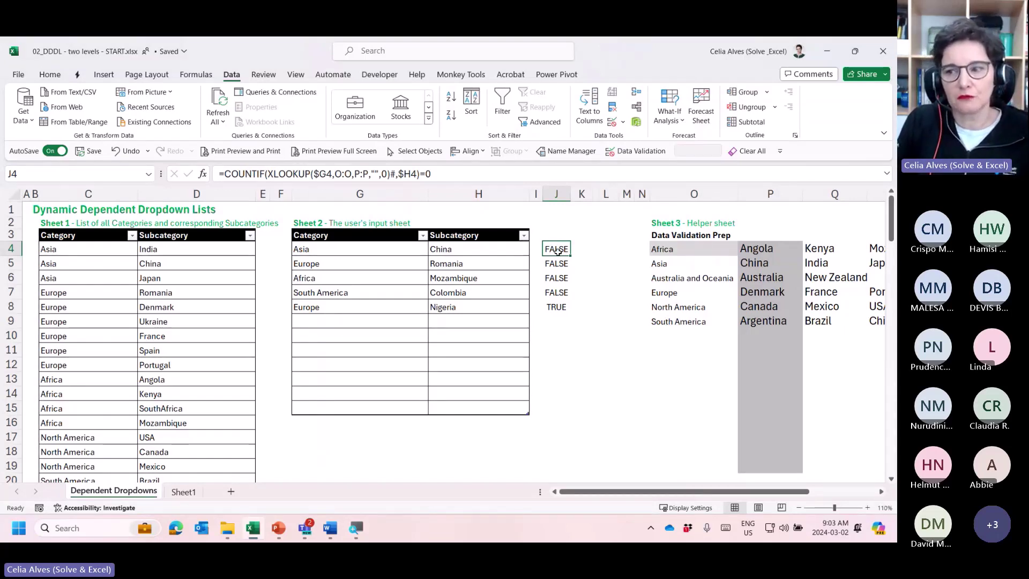
pyautogui.click(448, 250)
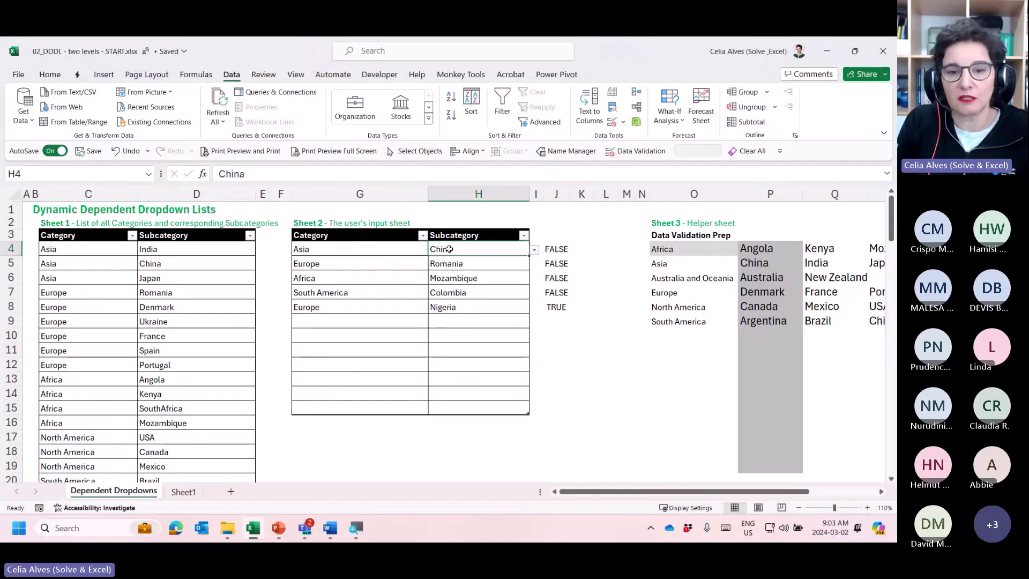
pyautogui.moveTo(448, 249); pyautogui.dragTo(449, 406)
pyautogui.click(472, 249)
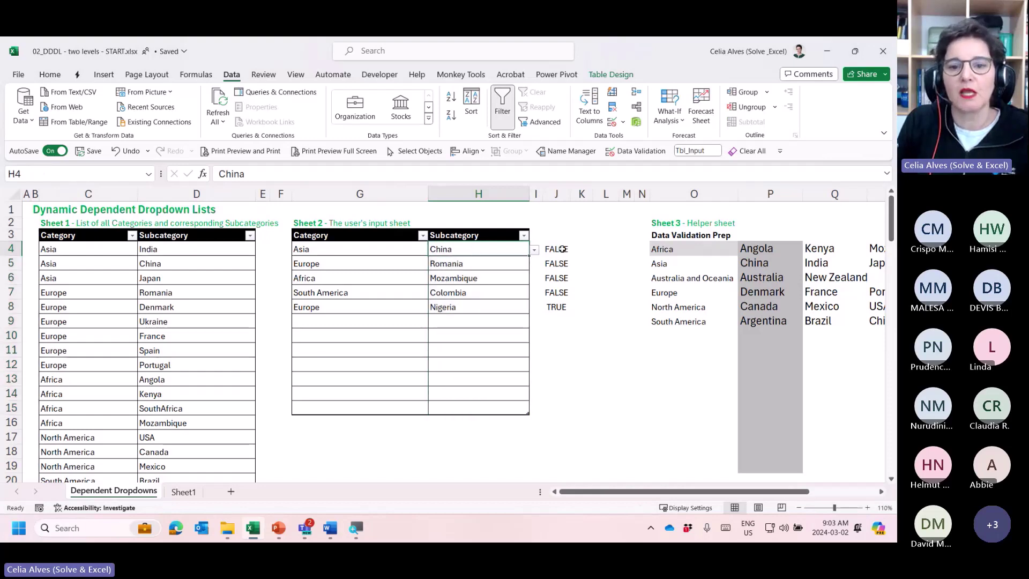
pyautogui.click(562, 249)
pyautogui.click(501, 249)
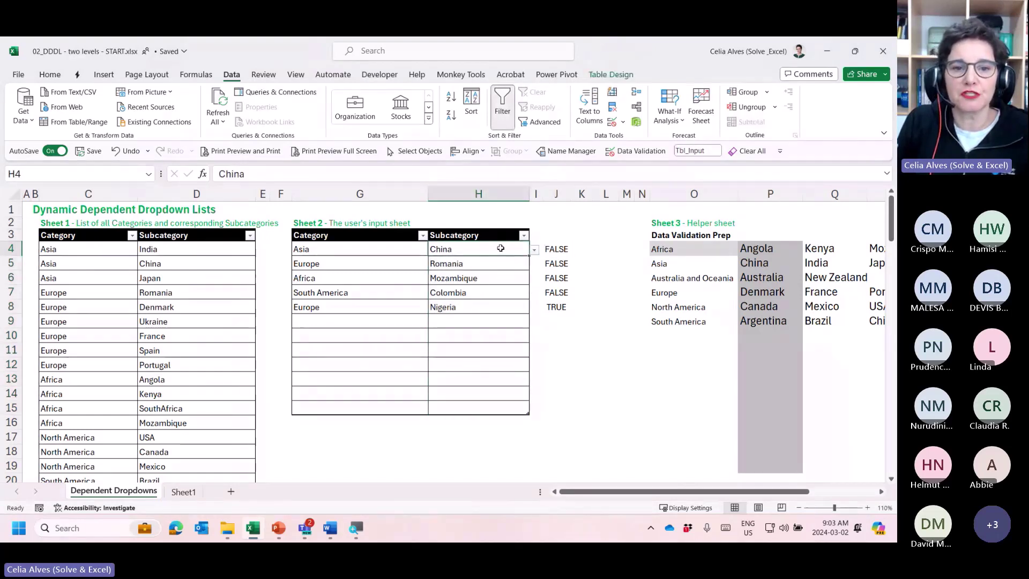
pyautogui.click(563, 248)
pyautogui.doubleClick(564, 249)
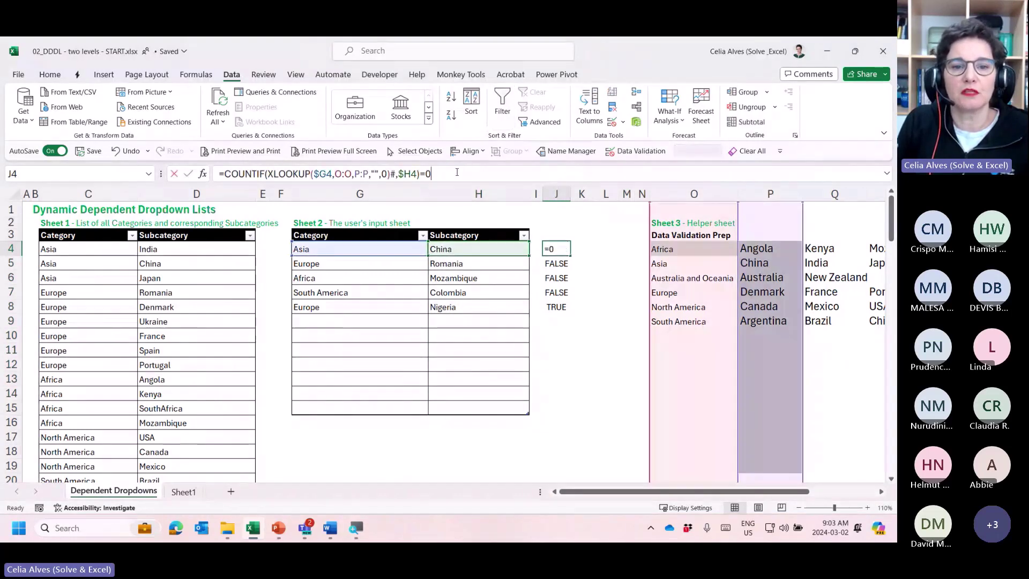
pyautogui.moveTo(431, 173); pyautogui.dragTo(219, 173)
pyautogui.hotkey('ctrl', 'c')
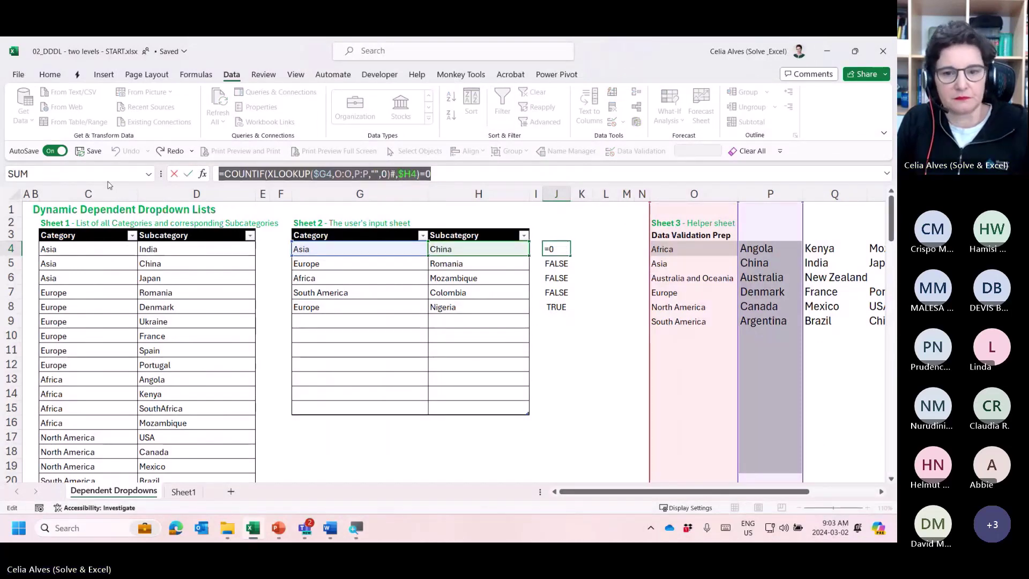
pyautogui.press('Escape')
# Start a formula-based conditional formatting rule for H4:H15 with the copied formula =COUNTIF(XLOOKUP($G4,O:O,P:P,"",0)#,$H4)=0.
pyautogui.moveTo(436, 249); pyautogui.dragTo(459, 399)
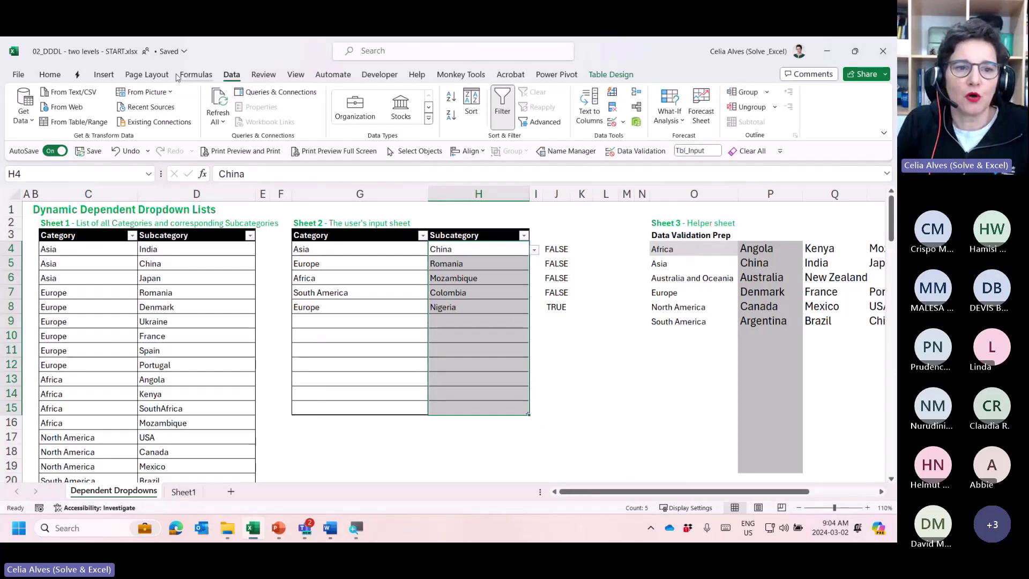
pyautogui.click(50, 74)
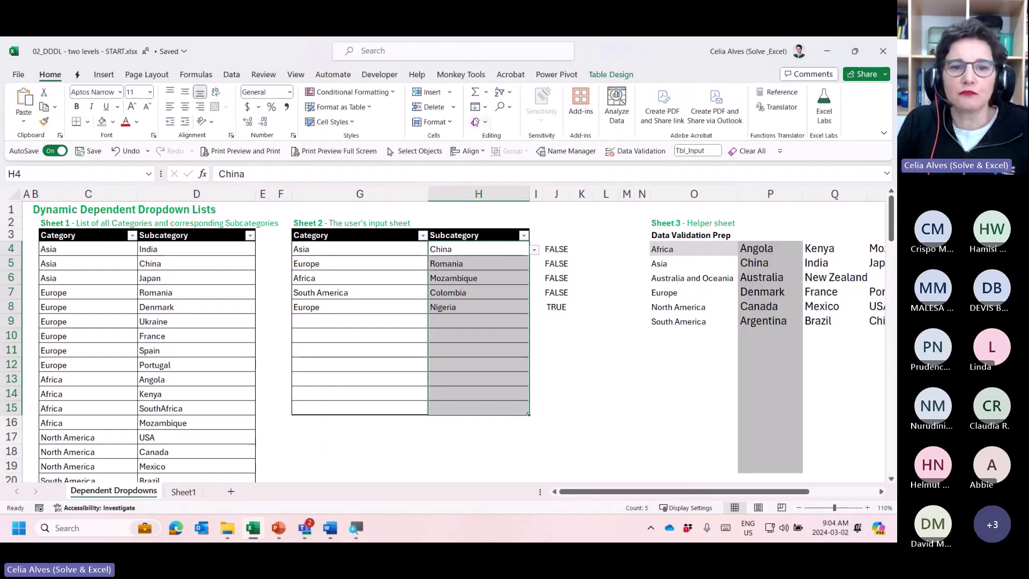
pyautogui.click(350, 92)
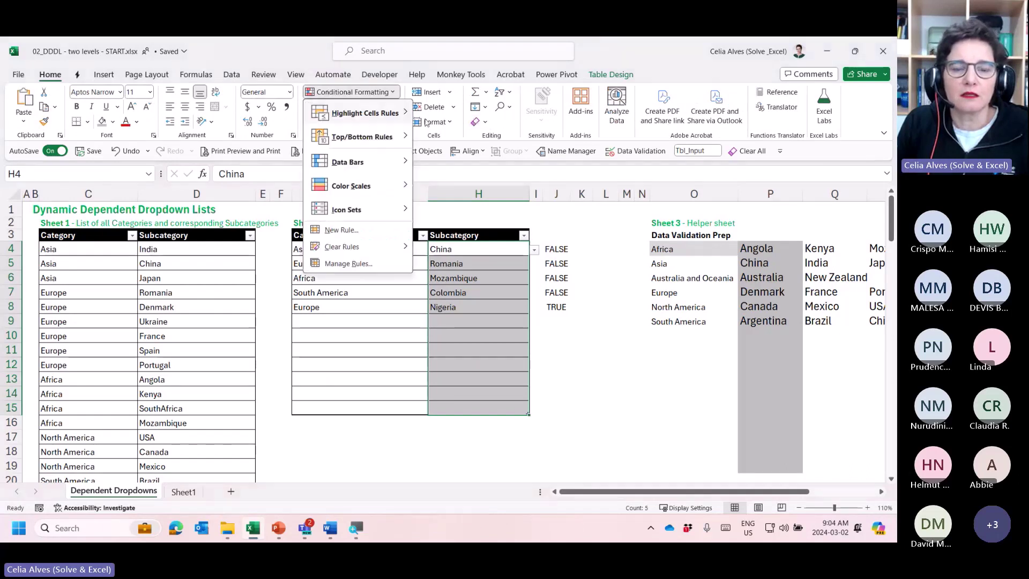
pyautogui.click(330, 235)
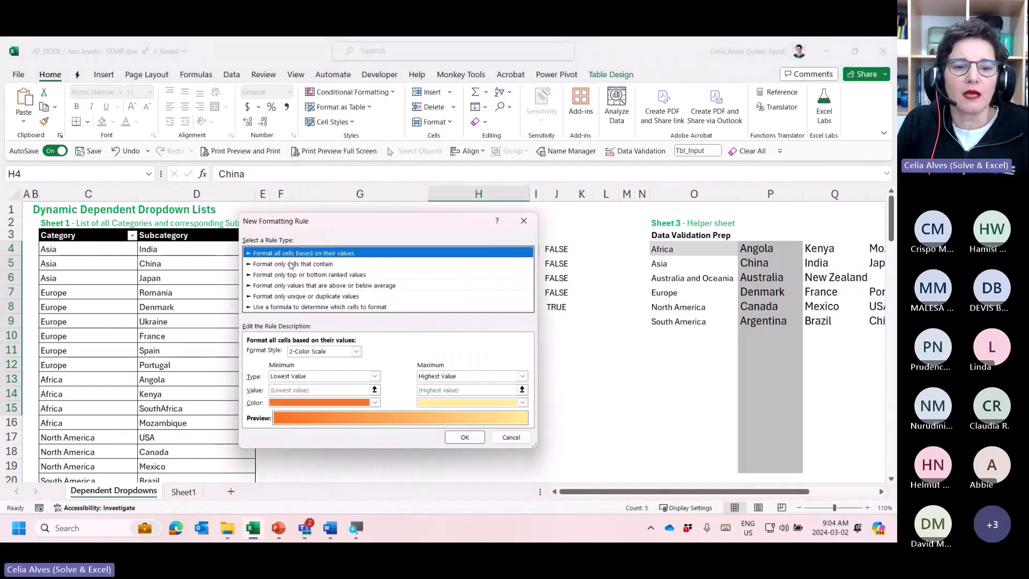
pyautogui.click(281, 308)
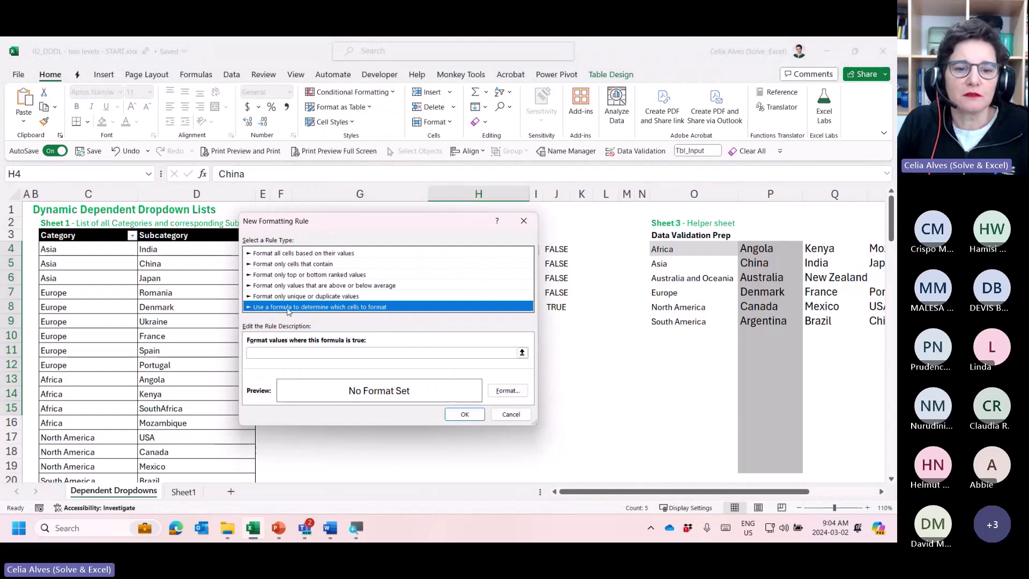
pyautogui.click(282, 353)
pyautogui.hotkey('ctrl', 'v')
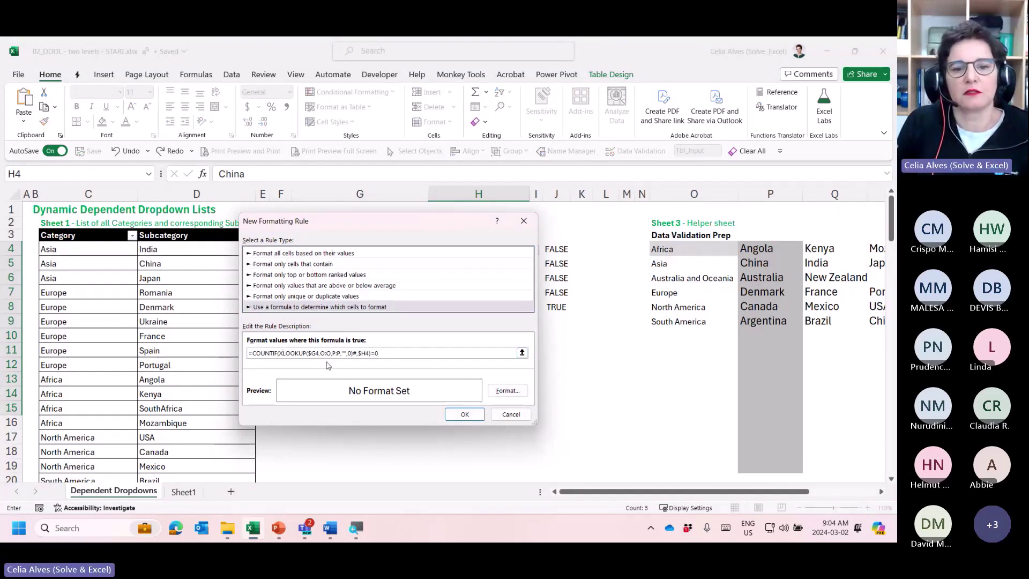
# Give the new formatting rule a pink-purple background fill and apply it to the Subcategory cells.
pyautogui.click(499, 391)
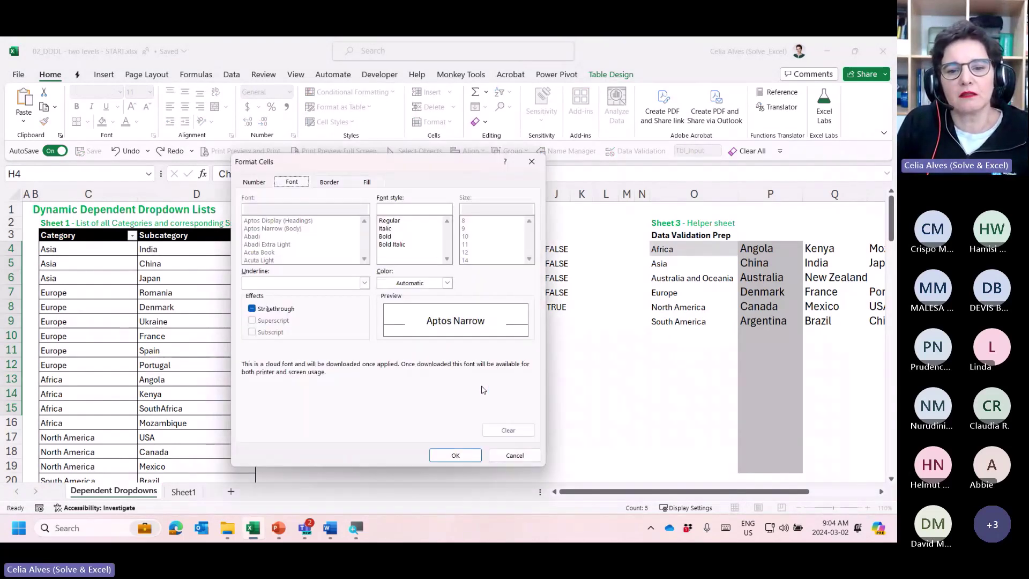
pyautogui.click(368, 183)
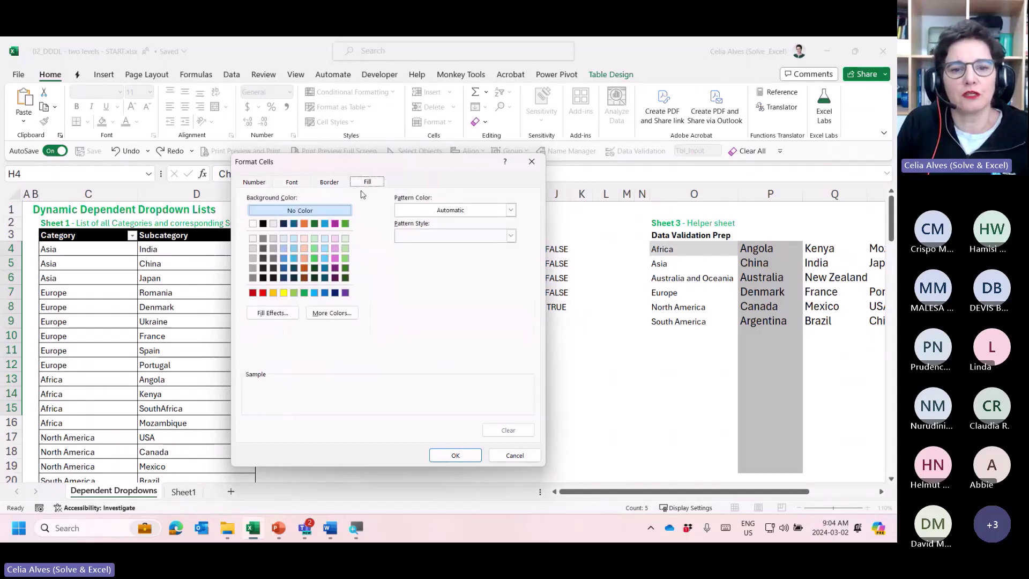
pyautogui.click(336, 258)
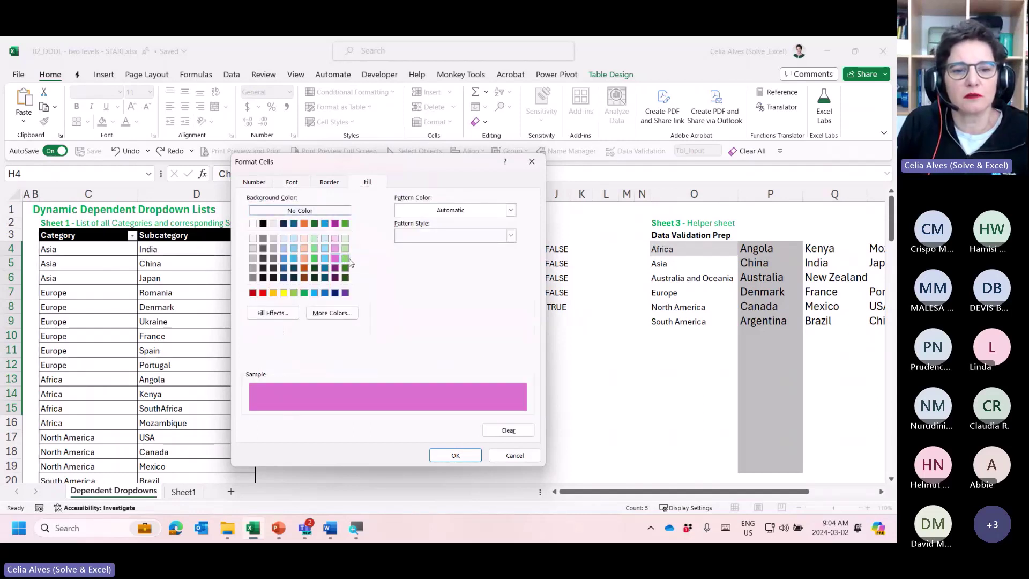
pyautogui.click(454, 460)
pyautogui.click(464, 415)
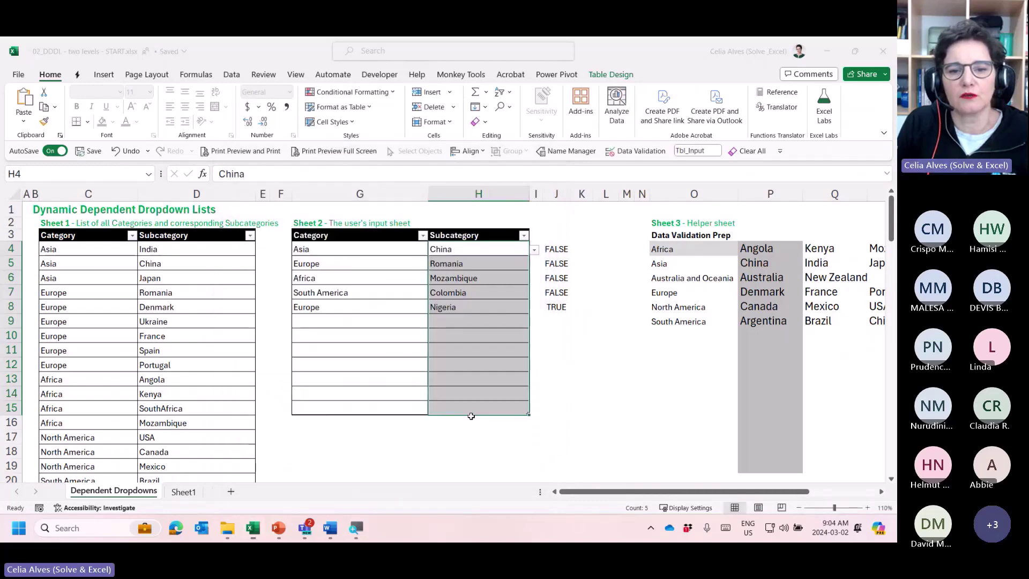
pyautogui.click(581, 350)
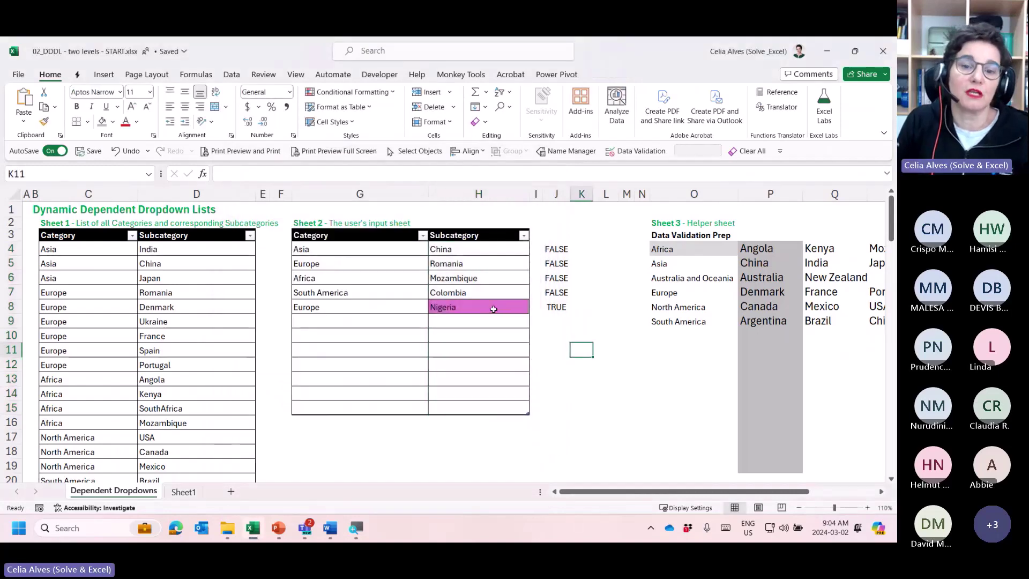
# Replace the mismatched subcategory Nigeria in H8 with France from its dropdown list.
pyautogui.click(454, 308)
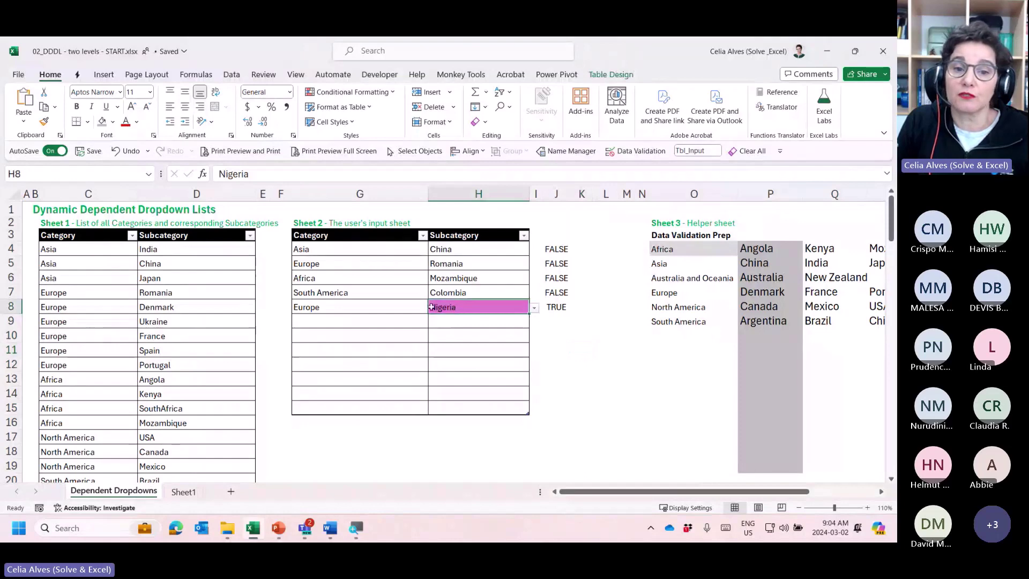
pyautogui.click(534, 308)
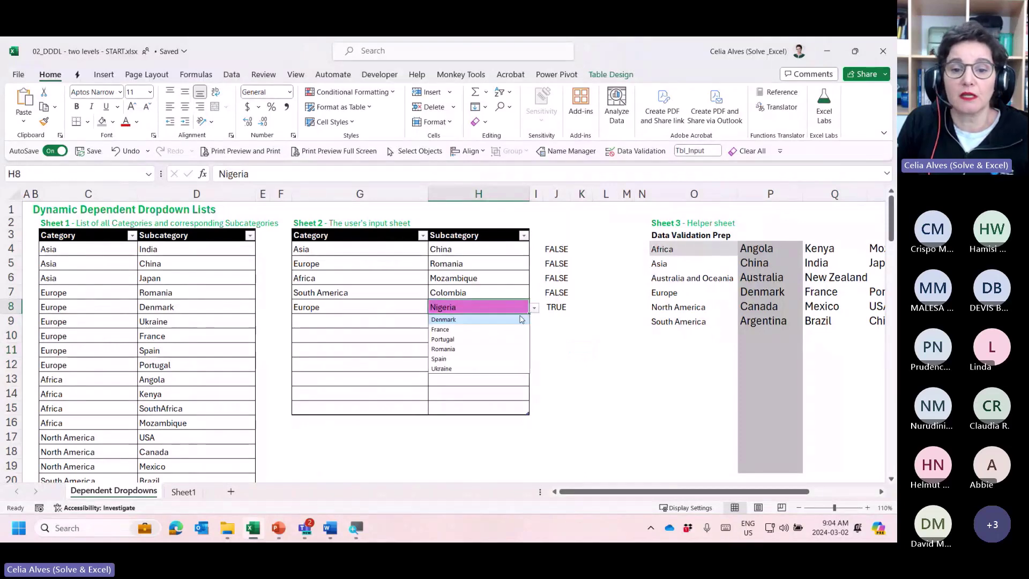
pyautogui.click(486, 330)
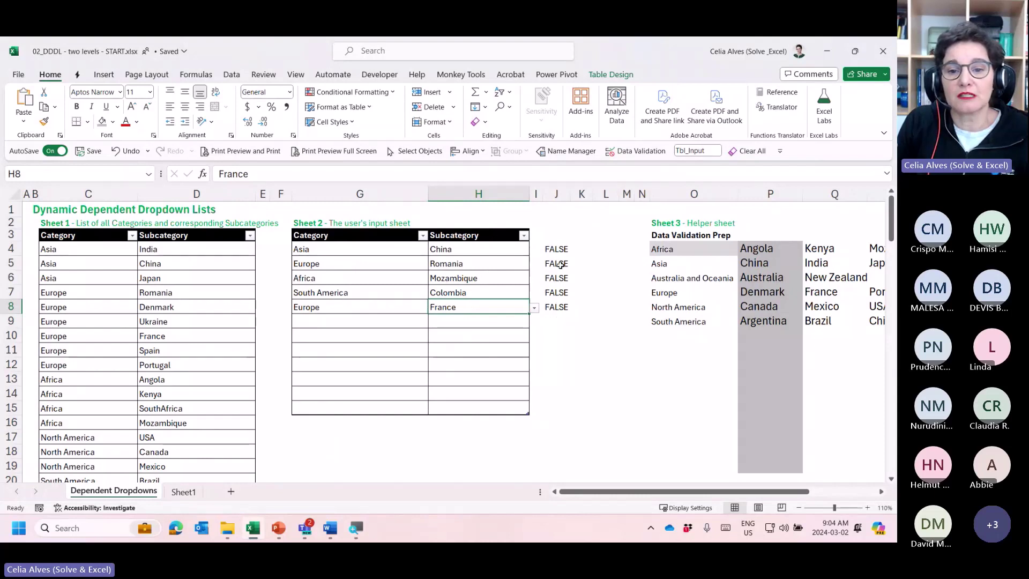
# Clear the test formulas from the whole of column J.
pyautogui.click(555, 306)
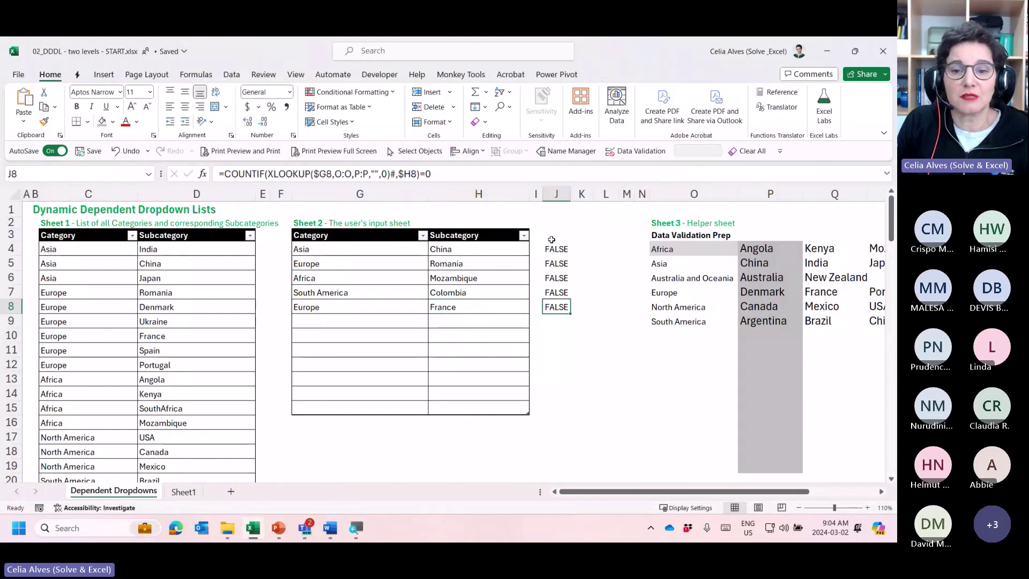
pyautogui.click(556, 194)
pyautogui.press('Delete')
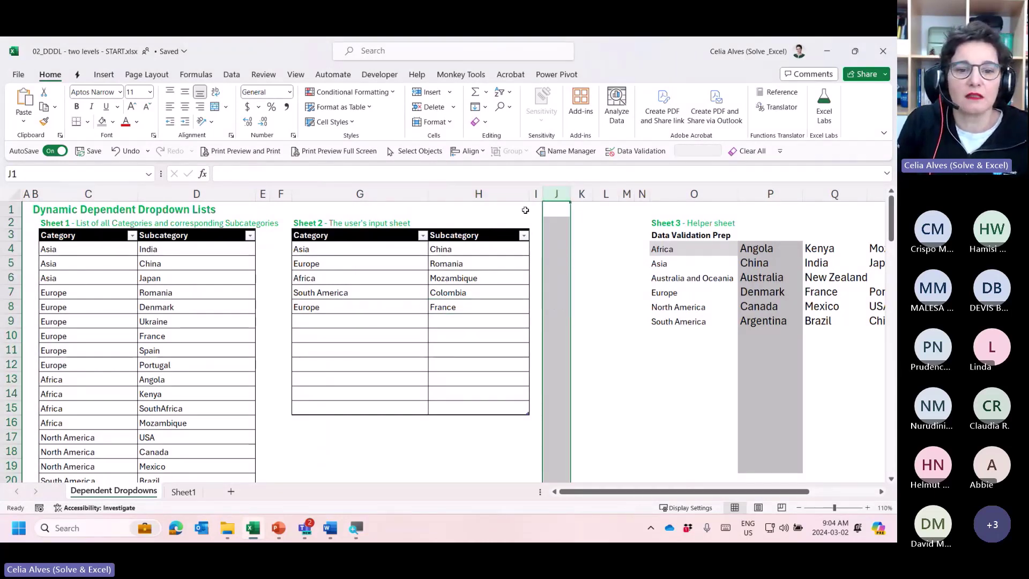
# Change the category in G5 to North America to test the highlighting of the subcategory in H5.
pyautogui.click(404, 263)
pyautogui.click(434, 266)
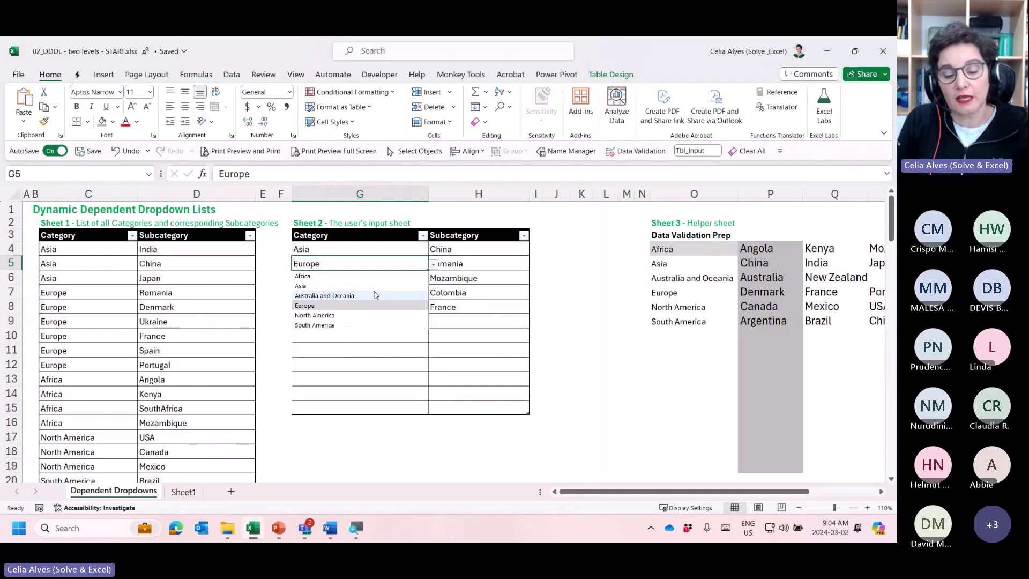
pyautogui.click(361, 317)
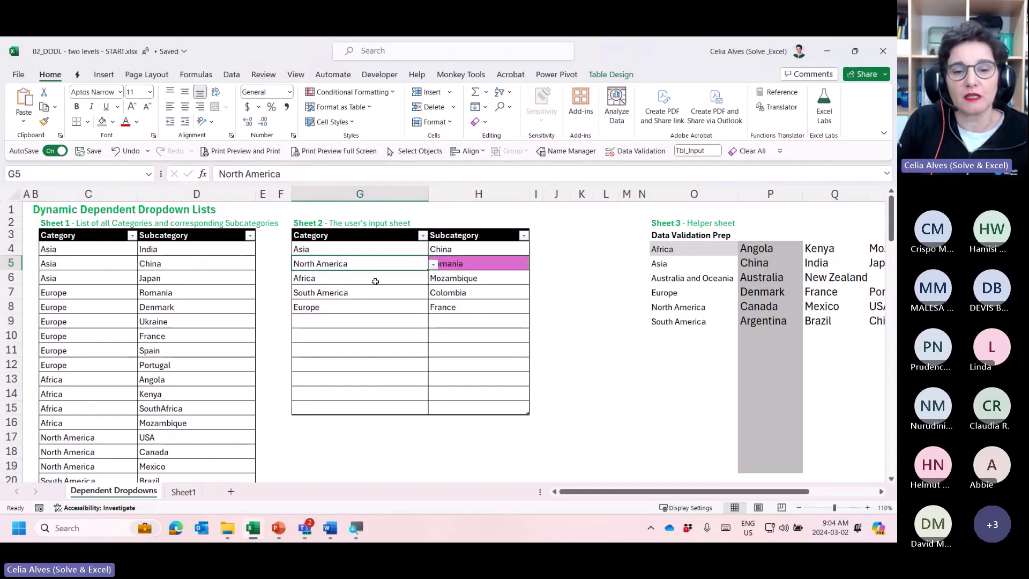
pyautogui.click(471, 268)
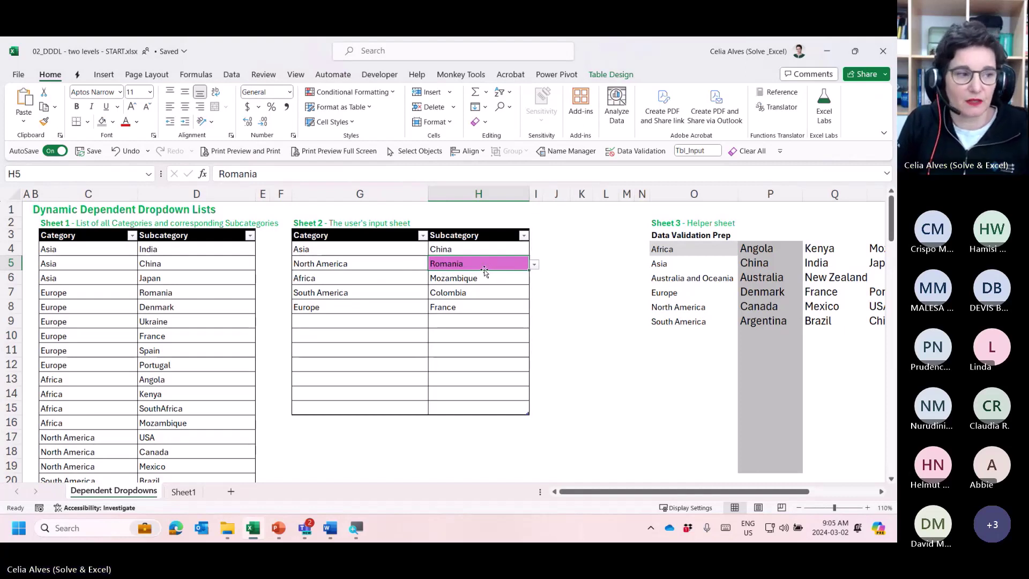
pyautogui.hotkey('alt', 'Tab')
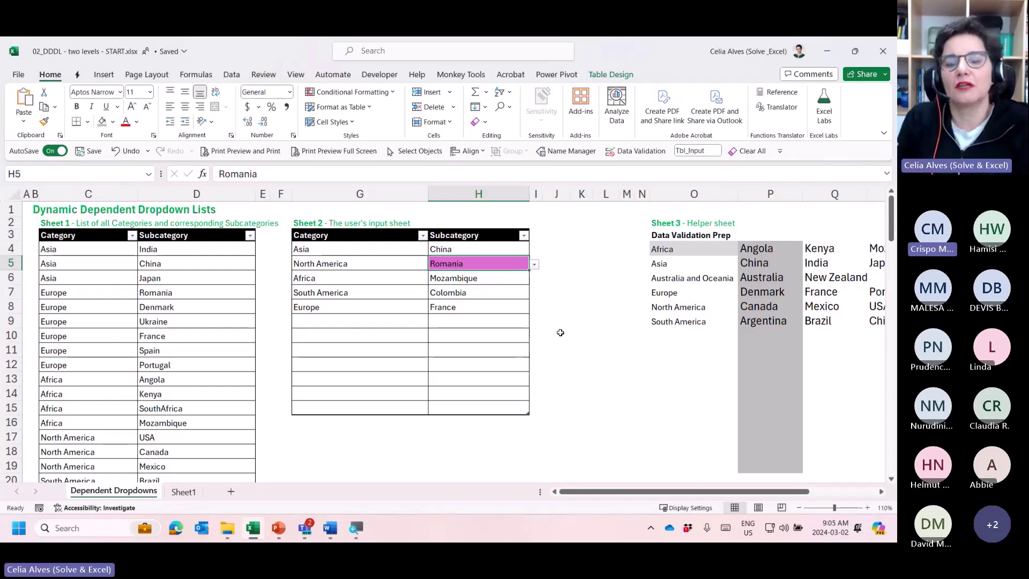
pyautogui.click(472, 248)
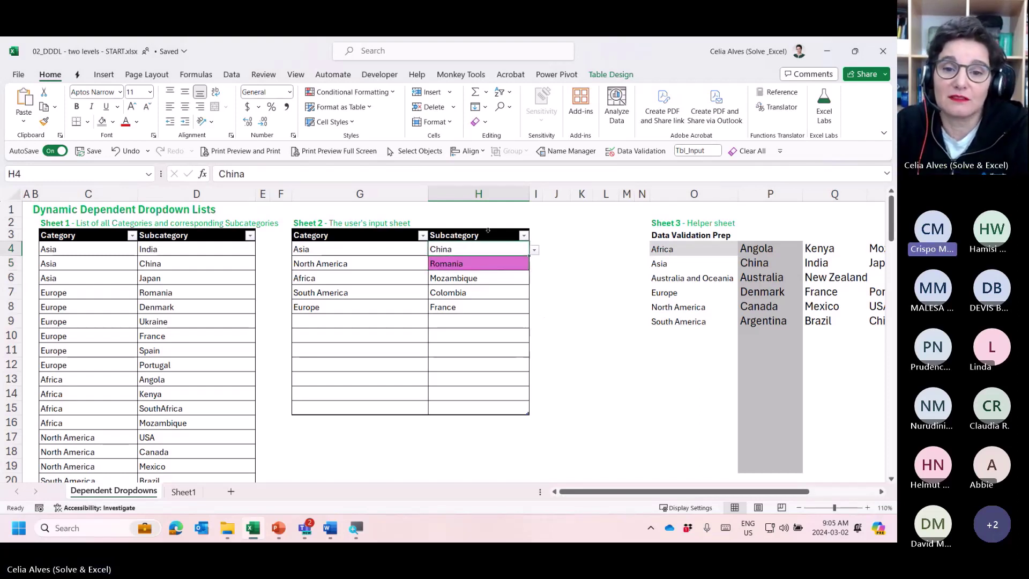
# Circle the invalid data in the Subcategory cells H4:H15 of the user's input table.
pyautogui.click(487, 229)
pyautogui.click(481, 195)
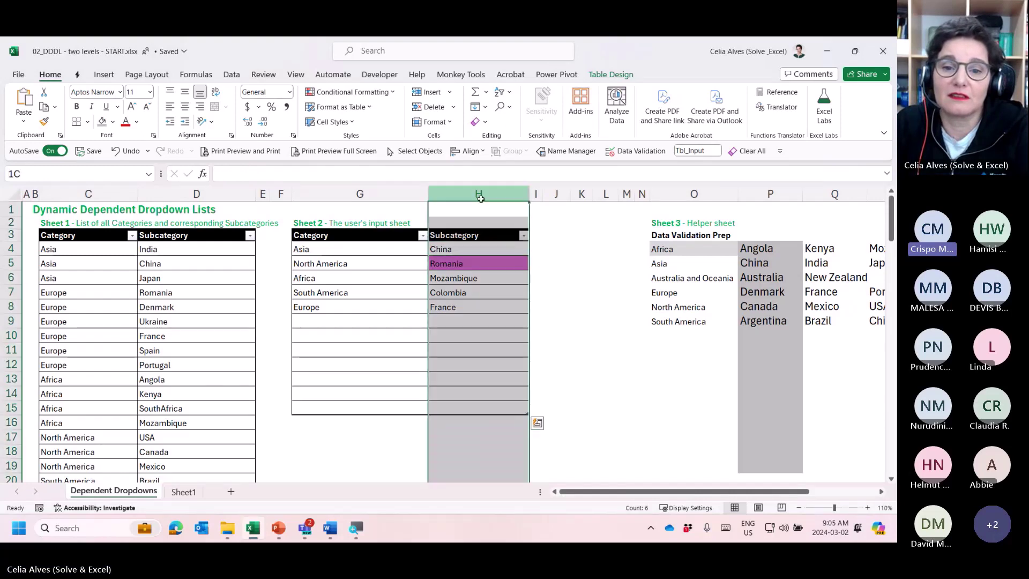
pyautogui.click(479, 240)
pyautogui.click(468, 262)
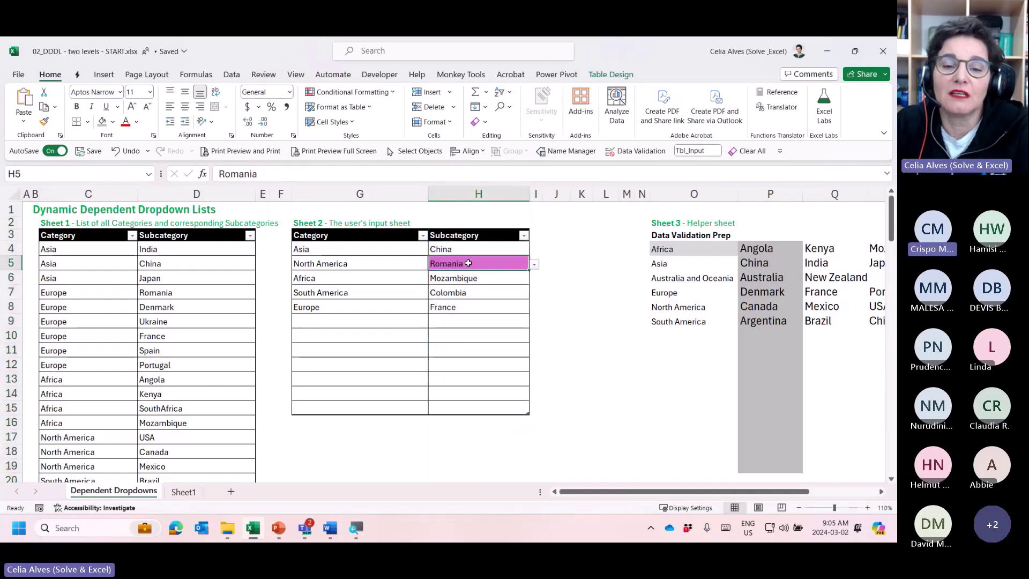
pyautogui.click(470, 229)
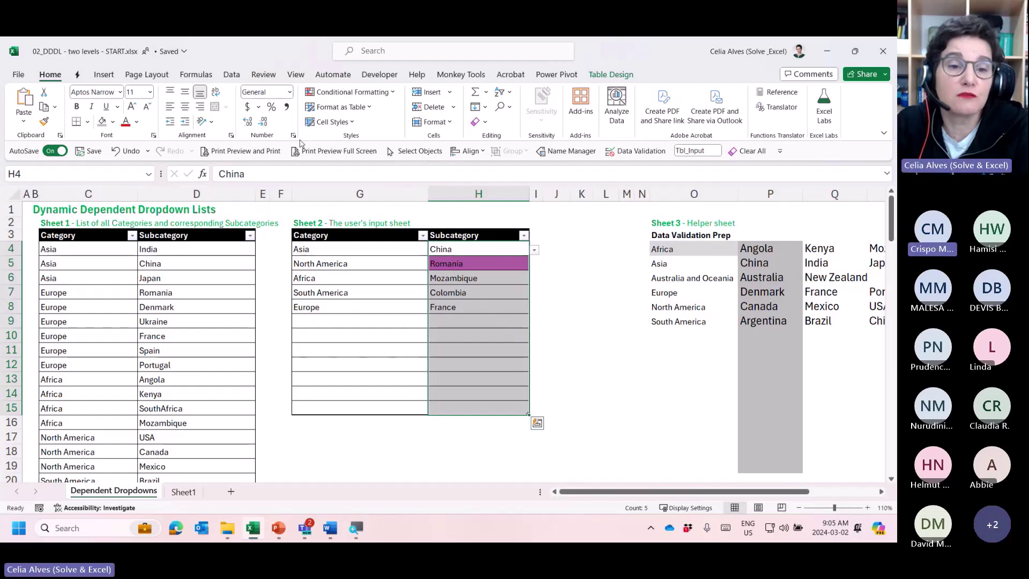
pyautogui.click(227, 76)
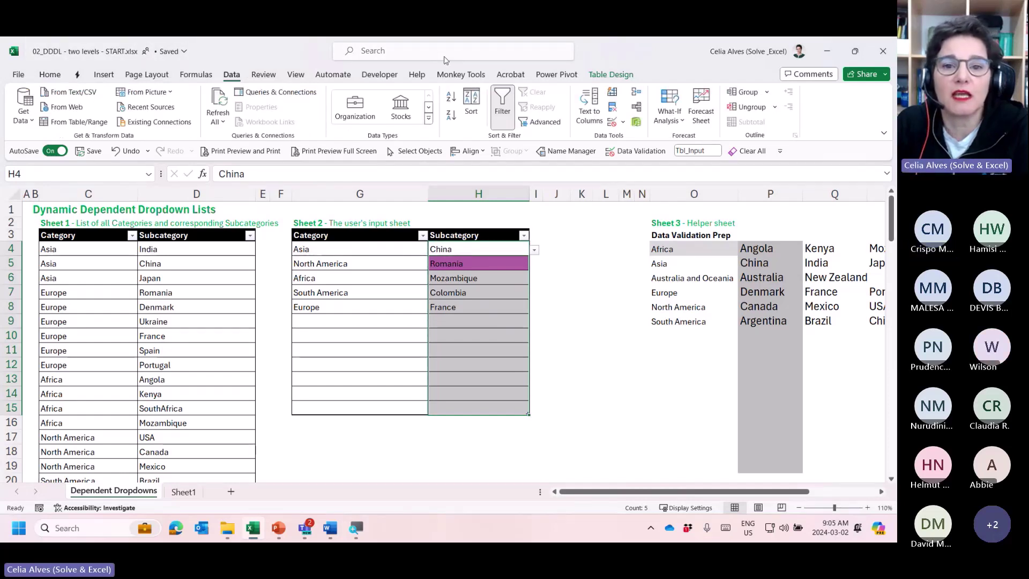
pyautogui.click(623, 122)
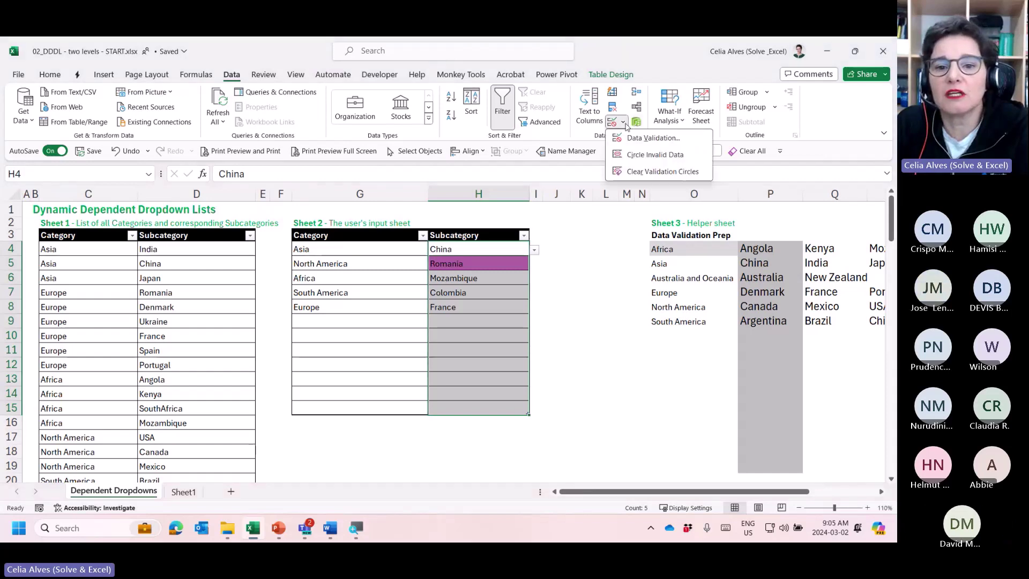
pyautogui.click(623, 154)
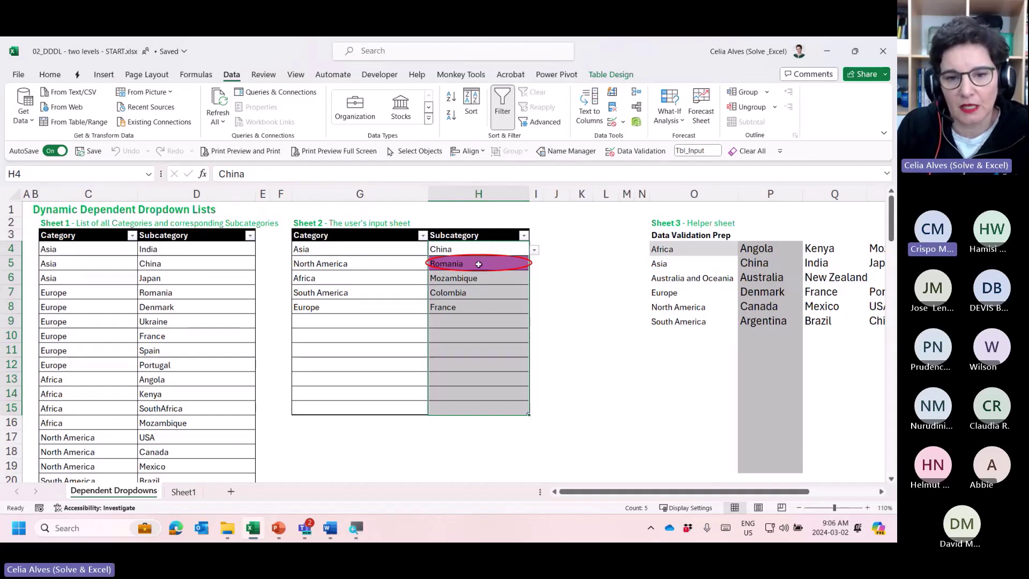
# Clear the validation circles from the sheet.
pyautogui.click(479, 264)
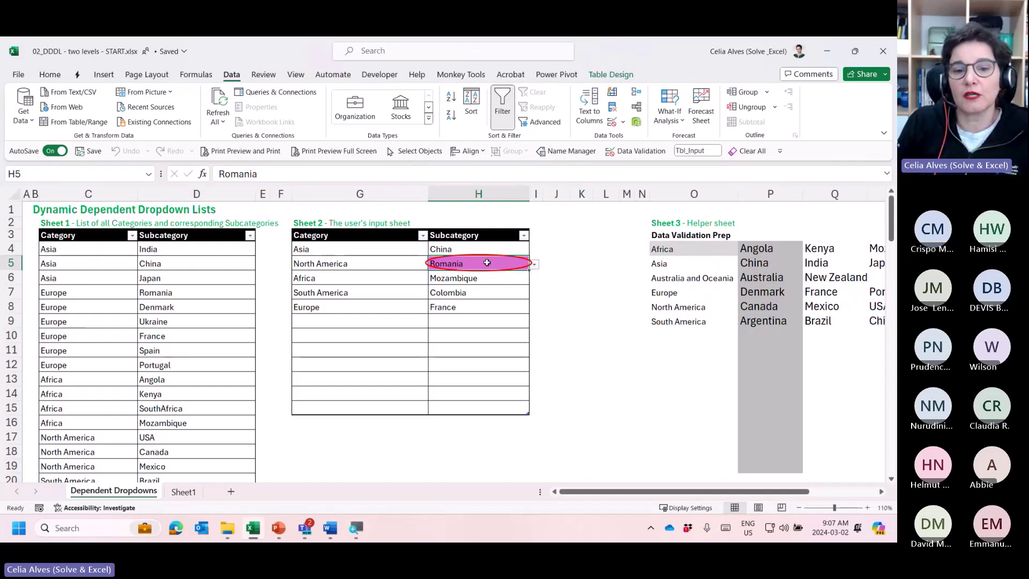
pyautogui.click(624, 123)
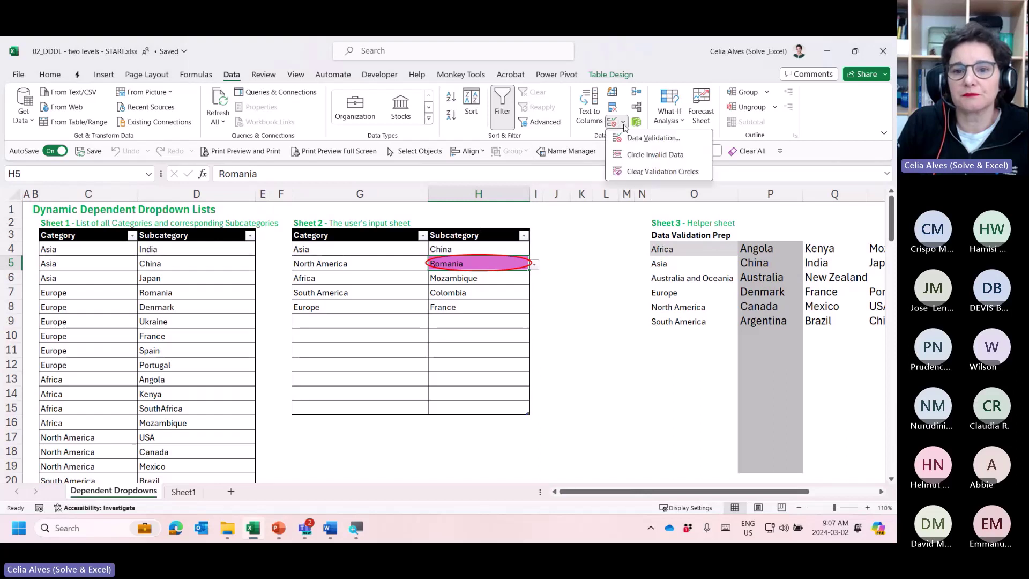
pyautogui.click(675, 170)
pyautogui.click(394, 263)
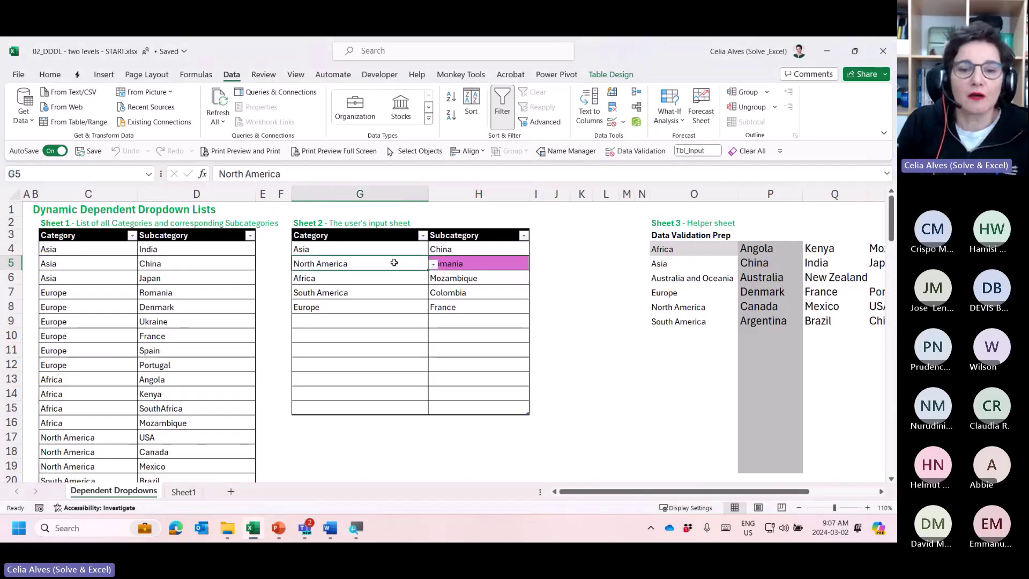
pyautogui.click(453, 264)
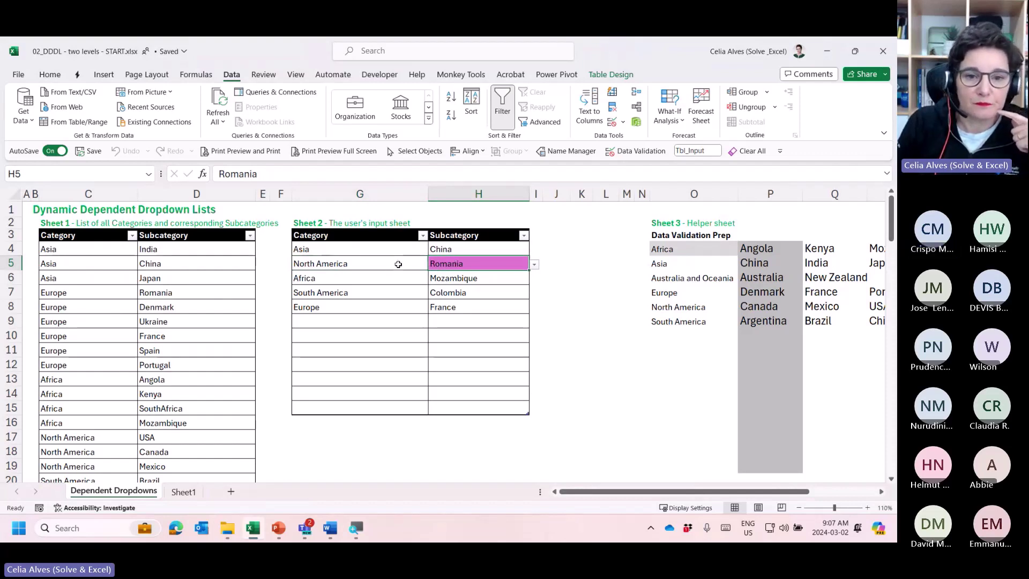
pyautogui.click(349, 263)
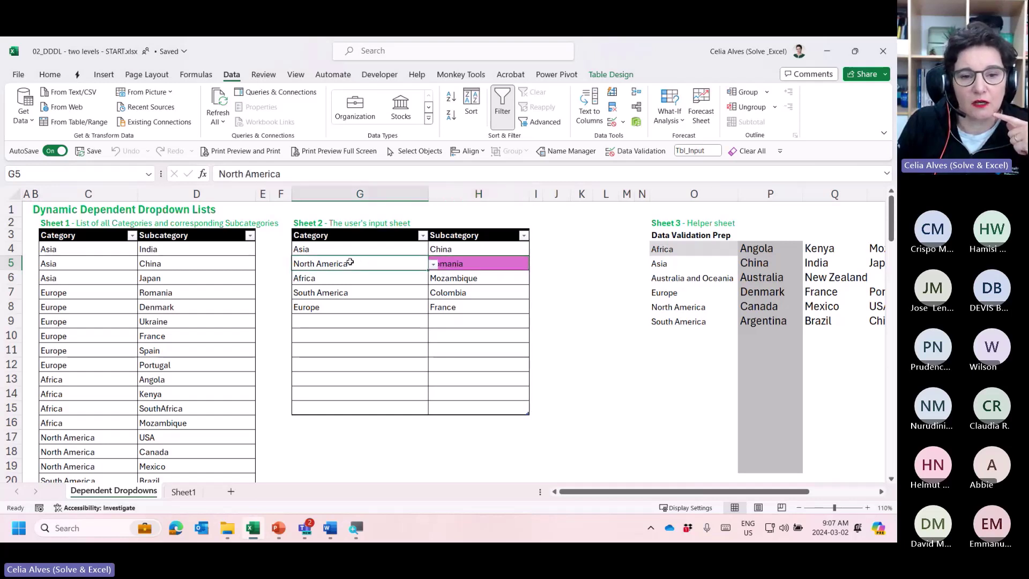
pyautogui.moveTo(352, 249); pyautogui.dragTo(354, 404)
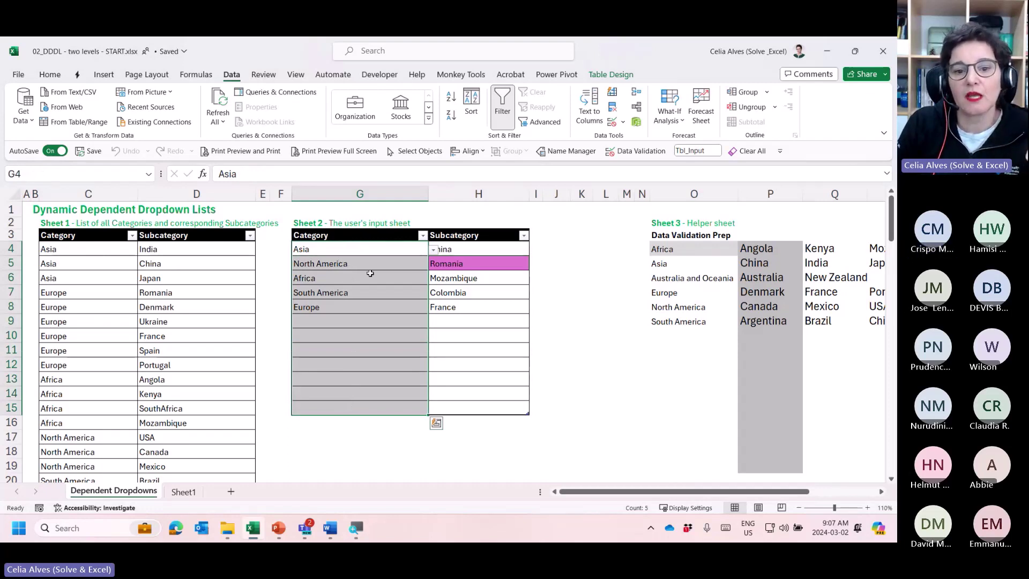
pyautogui.click(455, 279)
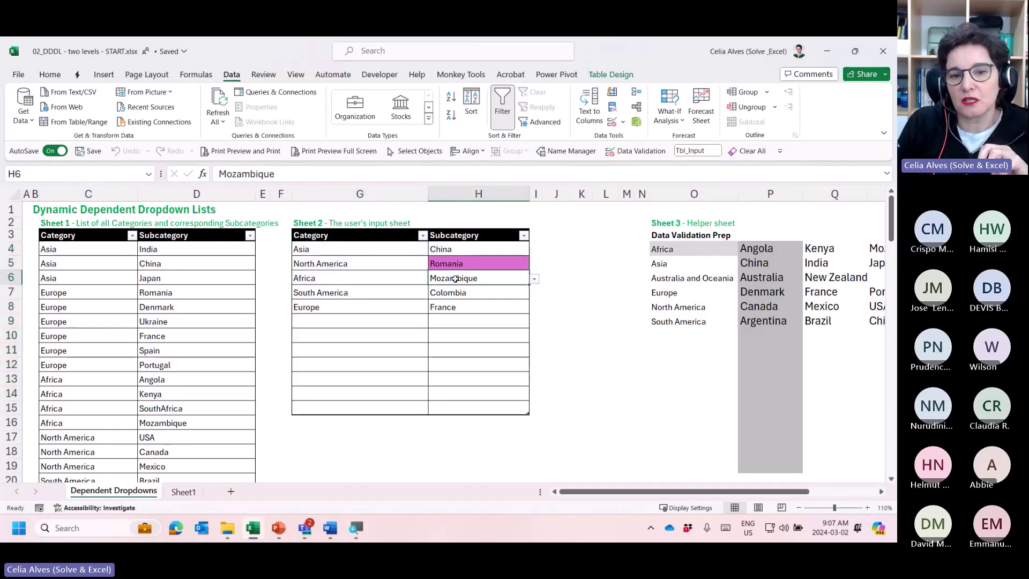
# Copy the highlighted subcategory Romania from H5 and paste it into the empty cell L13.
pyautogui.click(455, 263)
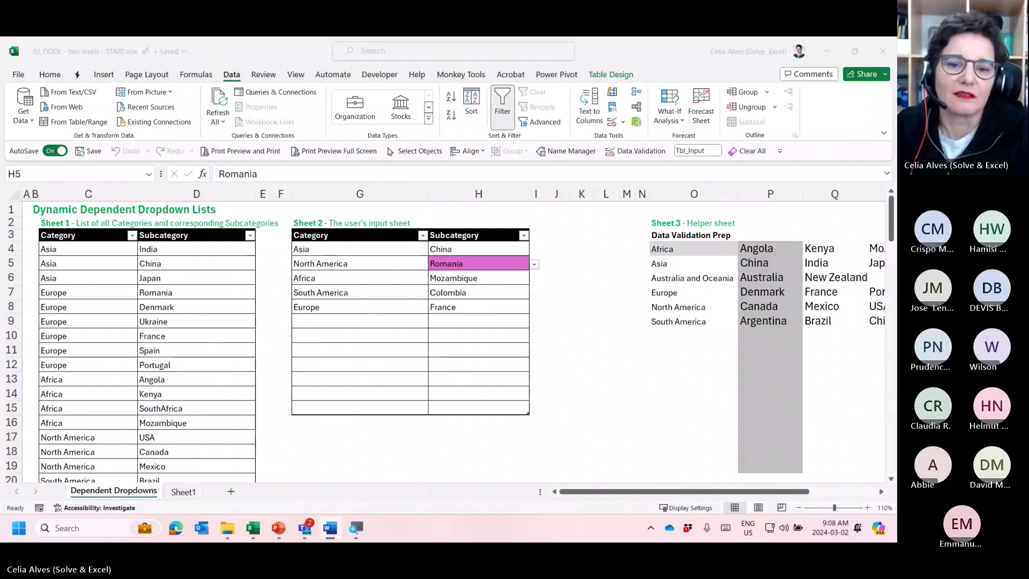
pyautogui.click(424, 290)
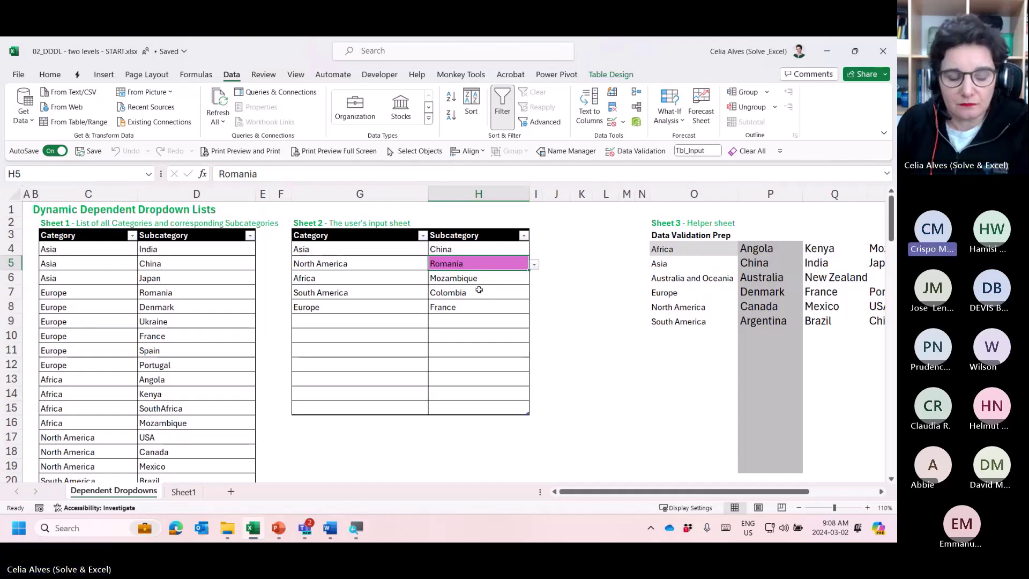
pyautogui.hotkey('ctrl', 'c')
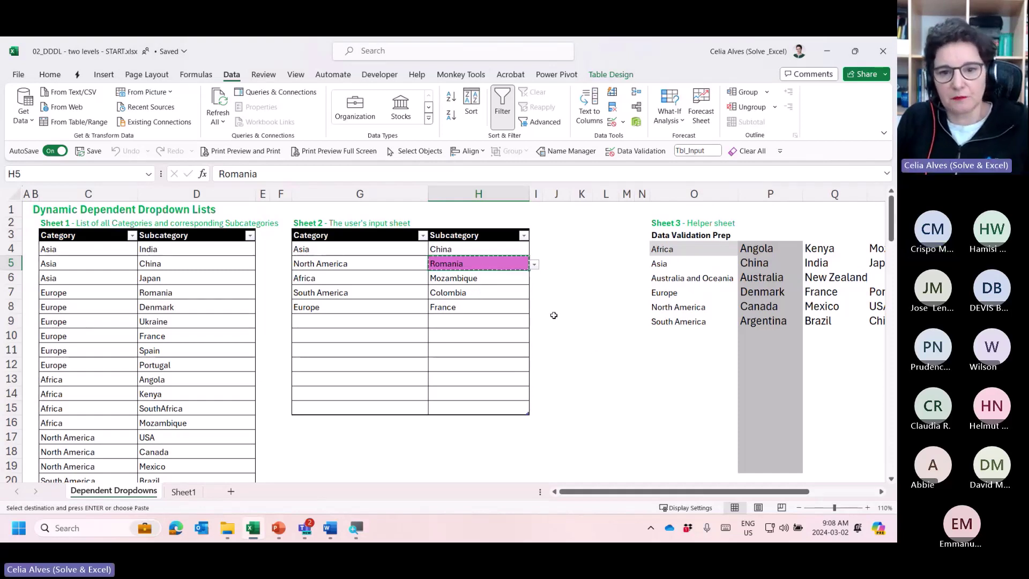
pyautogui.click(597, 382)
pyautogui.hotkey('ctrl', 'v')
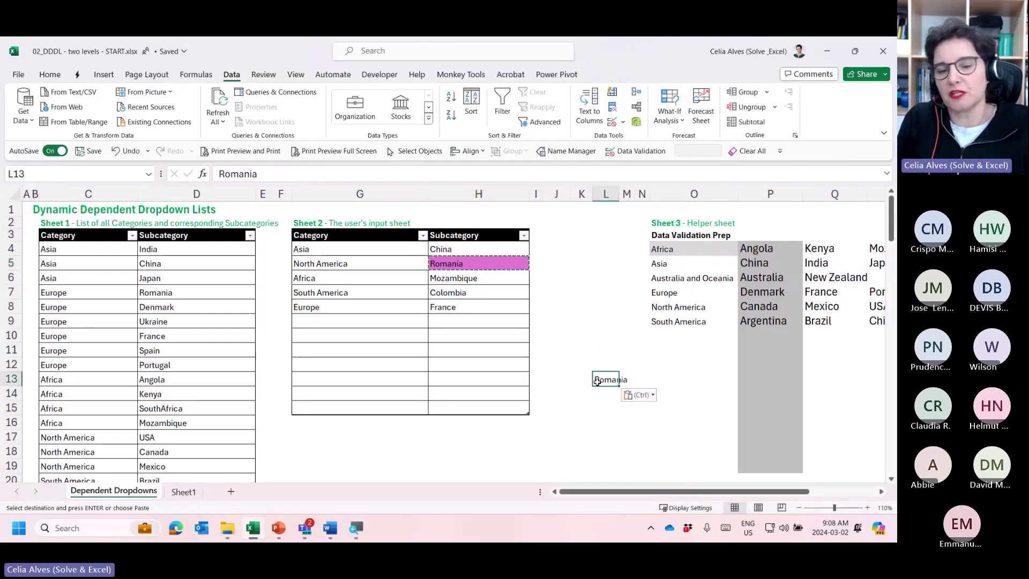
pyautogui.press('Down')
pyautogui.press('Down')
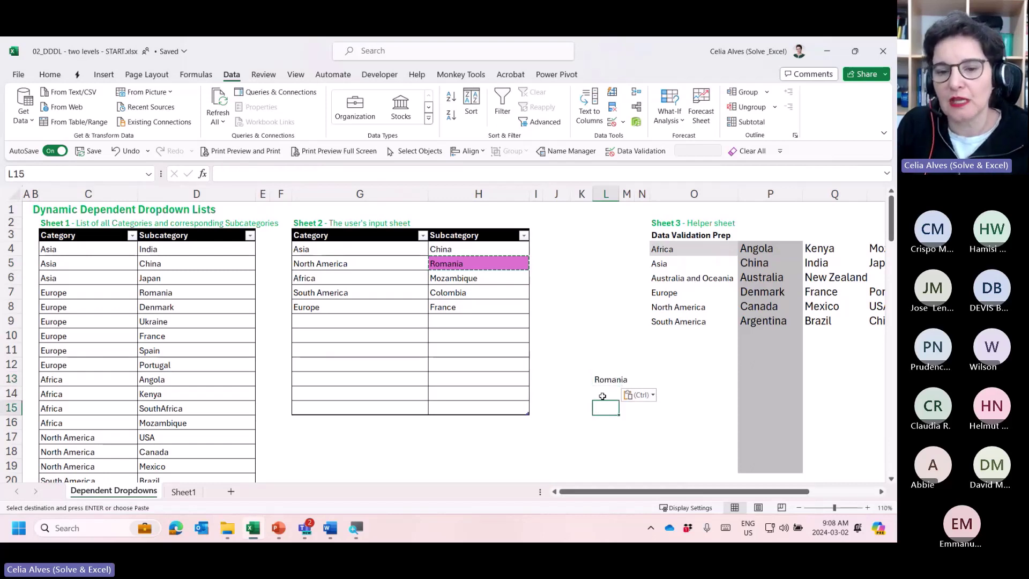
pyautogui.click(603, 379)
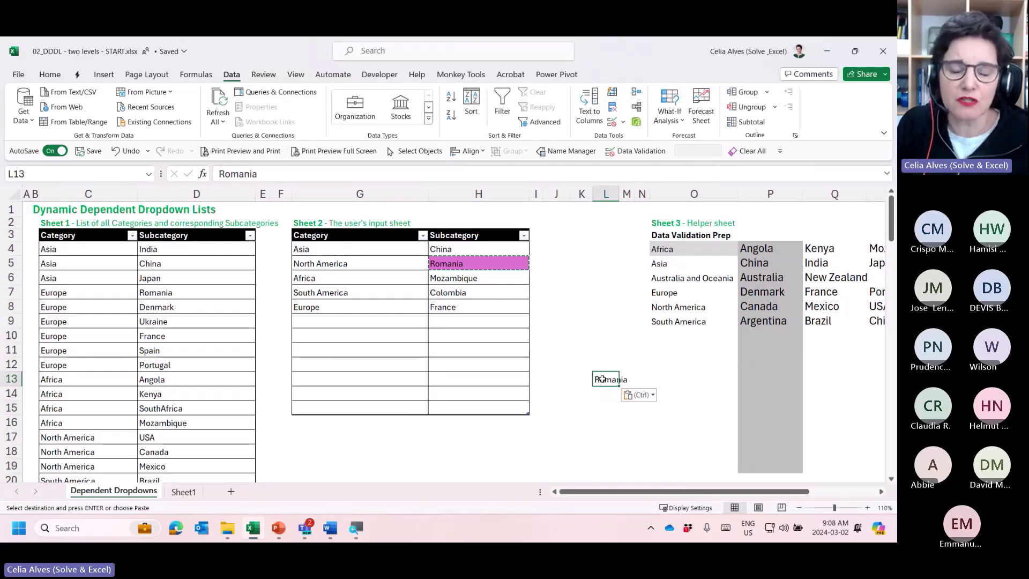
pyautogui.click(472, 265)
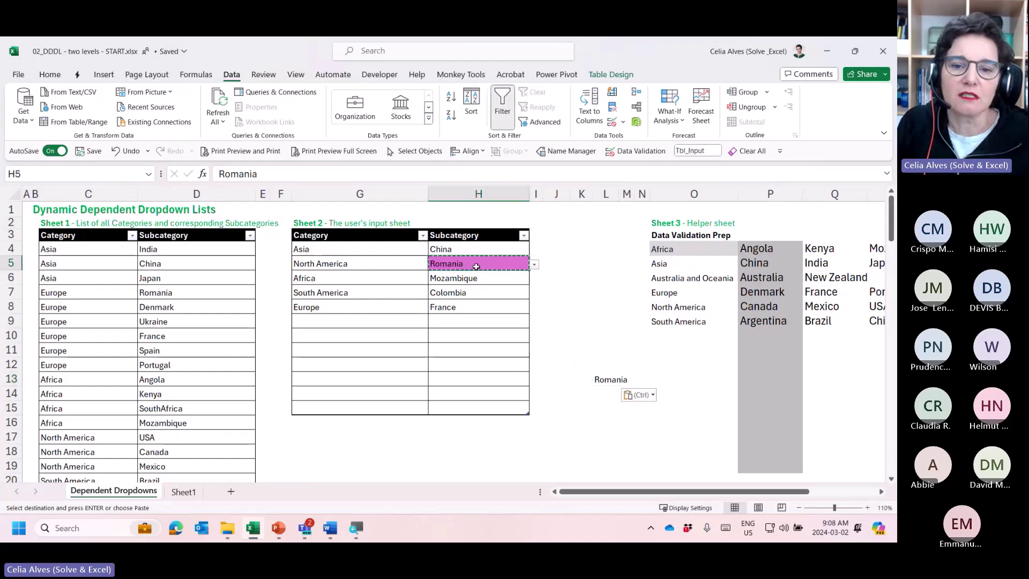
pyautogui.click(536, 266)
pyautogui.click(509, 264)
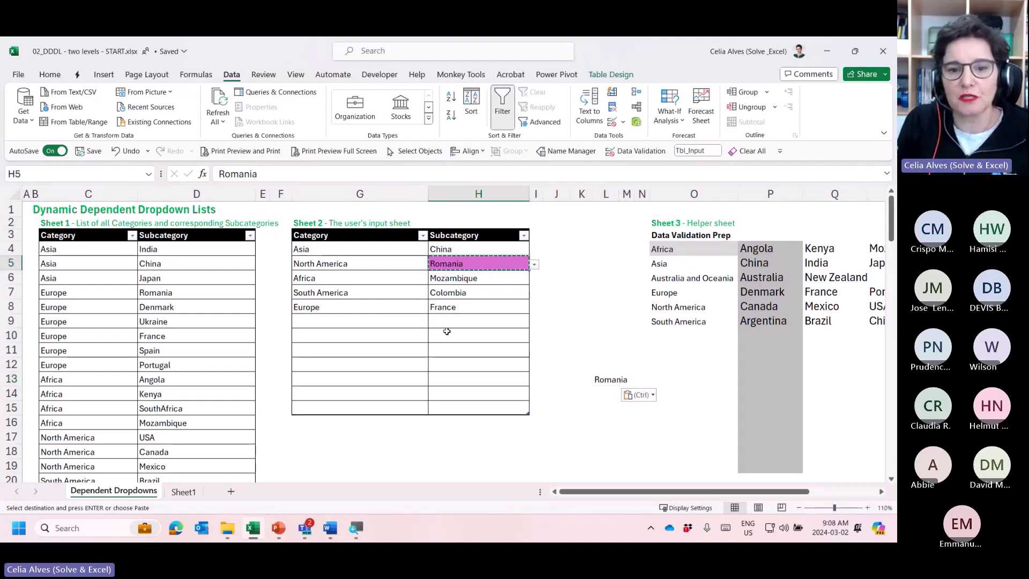
# Fill the next empty input row with category Africa in G9 and subcategory Kenya in H9, using the dropdown suggestions.
pyautogui.click(454, 307)
pyautogui.click(397, 320)
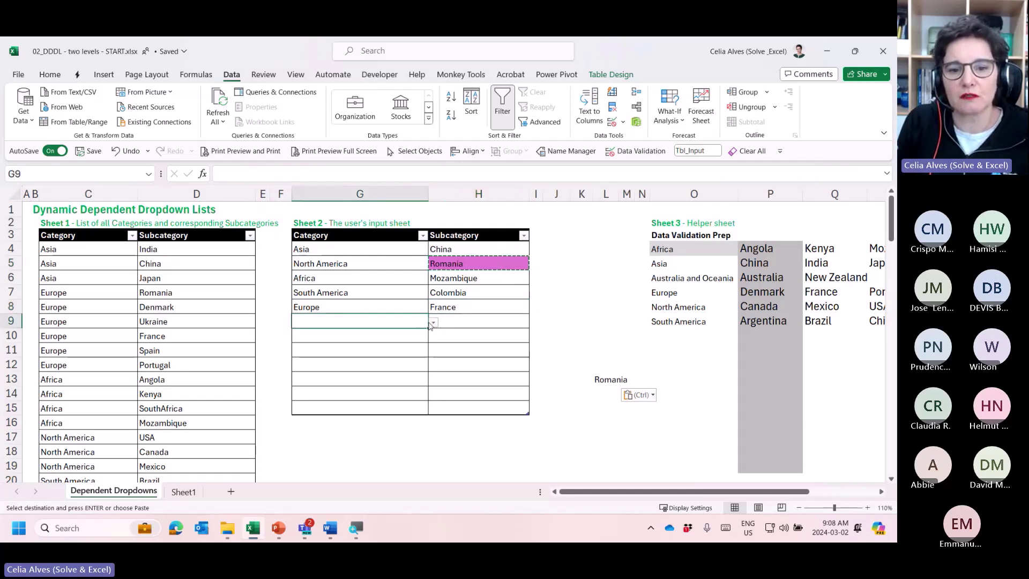
pyautogui.click(433, 322)
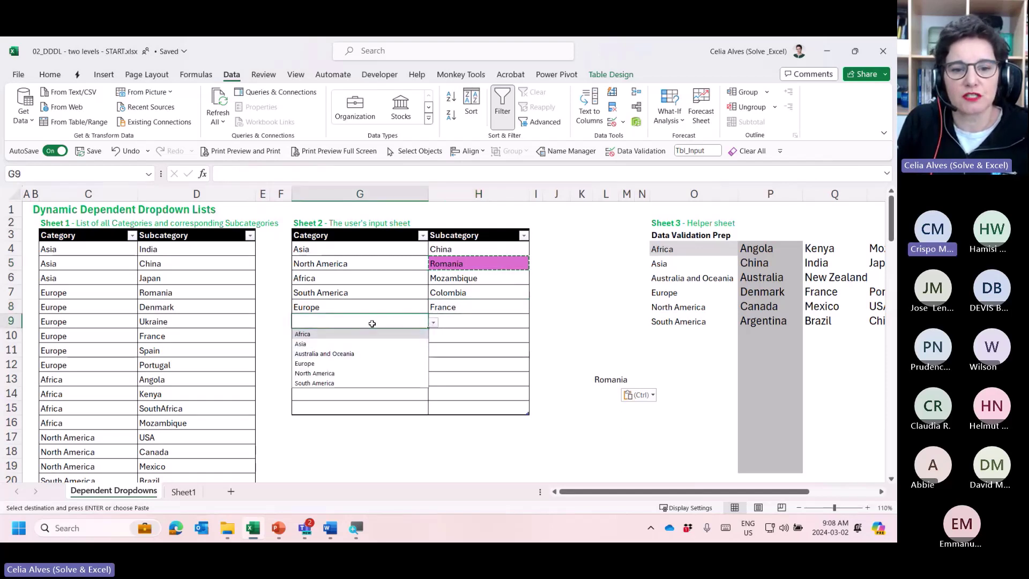
pyautogui.click(373, 322)
pyautogui.write('af')
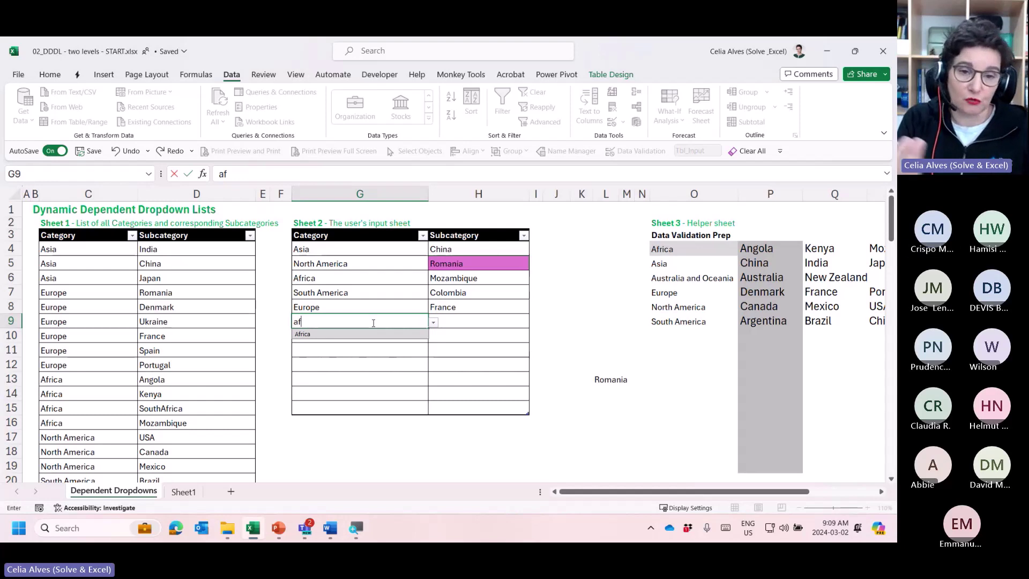
pyautogui.press('Tab')
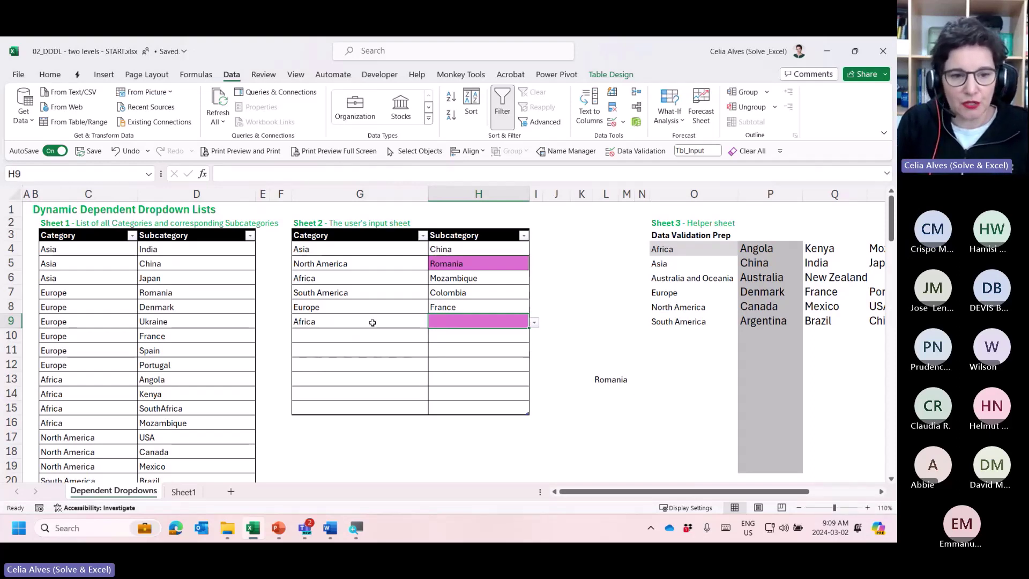
pyautogui.write('ke')
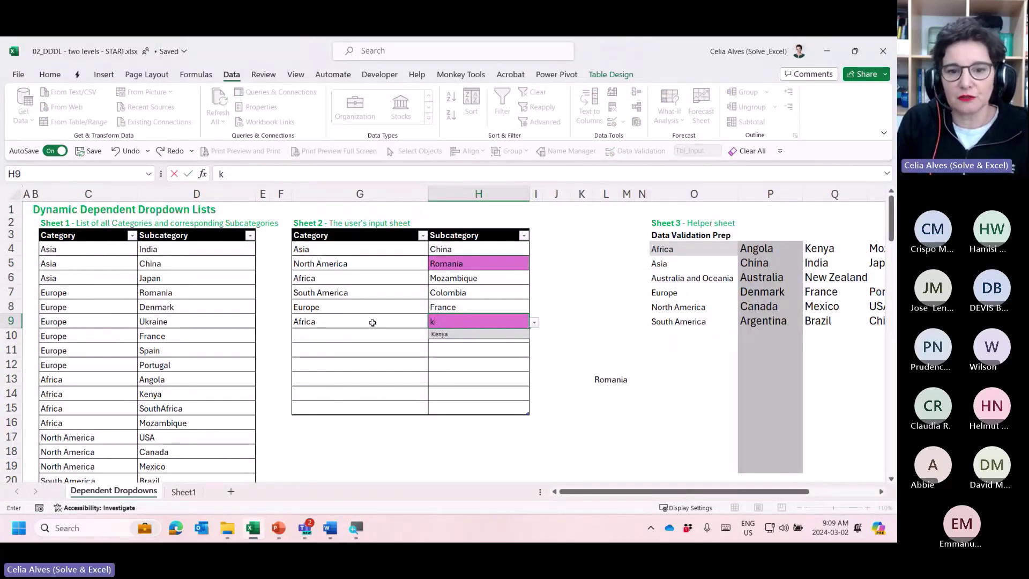
pyautogui.press('BackSpace')
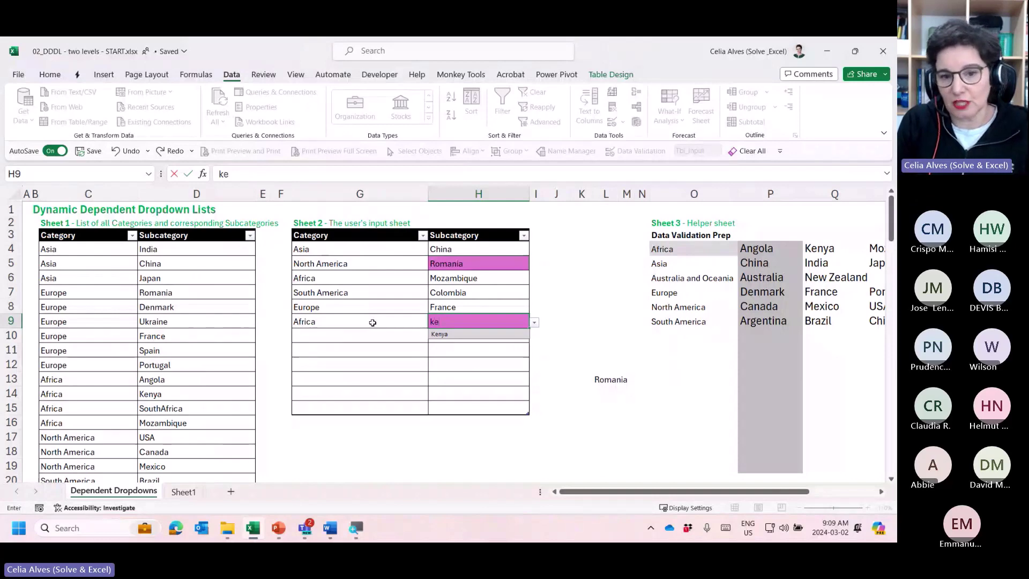
pyautogui.press('Return')
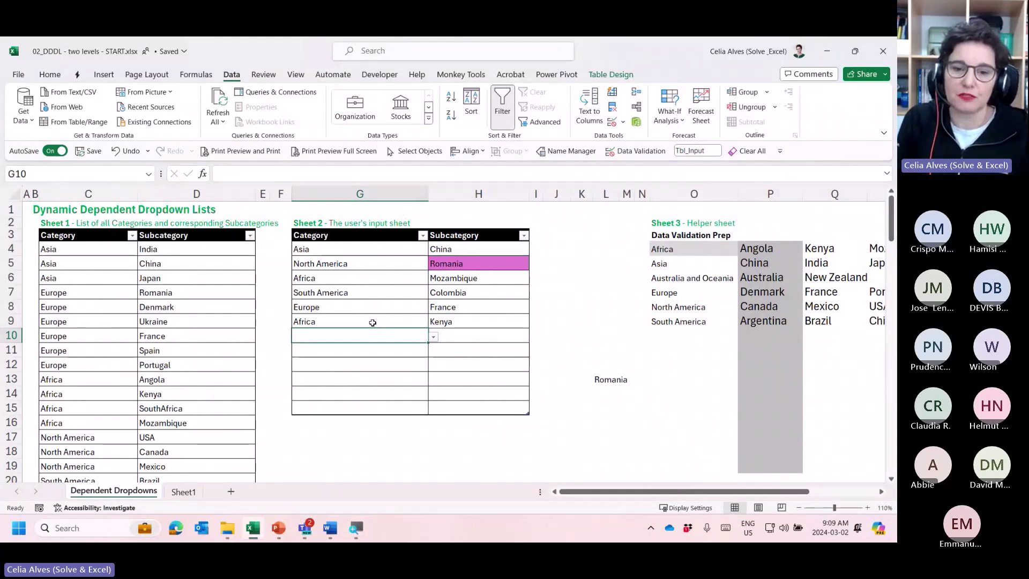
# Copy Romania from L13 and paste it over the subcategory in H9.
pyautogui.click(609, 382)
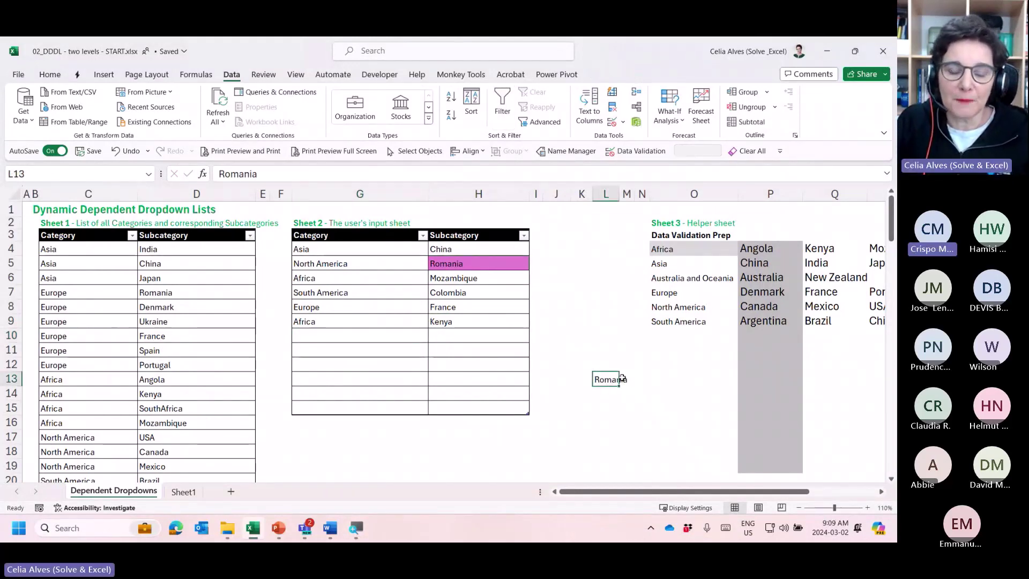
pyautogui.hotkey('ctrl', 'c')
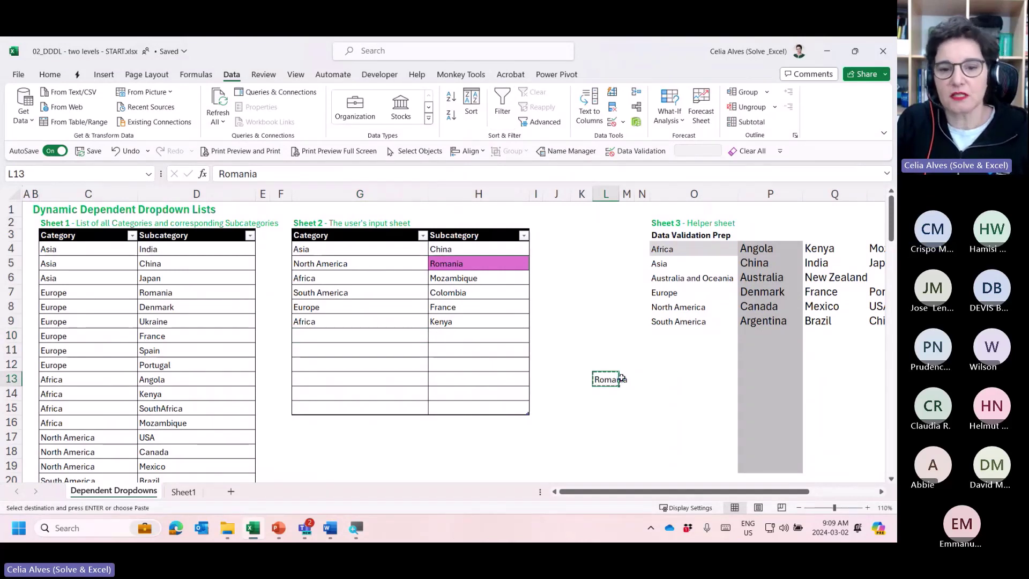
pyautogui.click(465, 320)
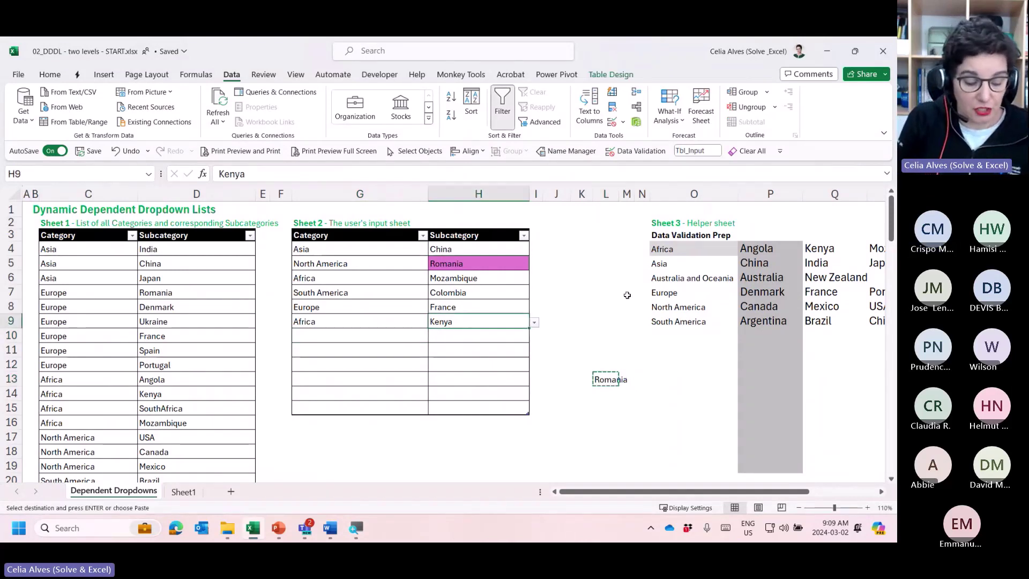
pyautogui.hotkey('ctrl', 'v')
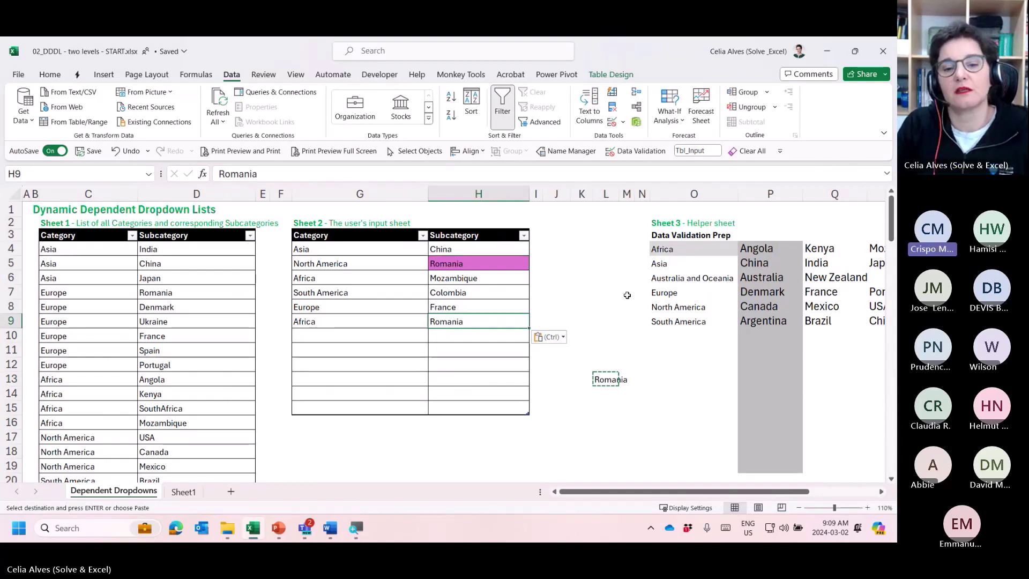
pyautogui.press('Escape')
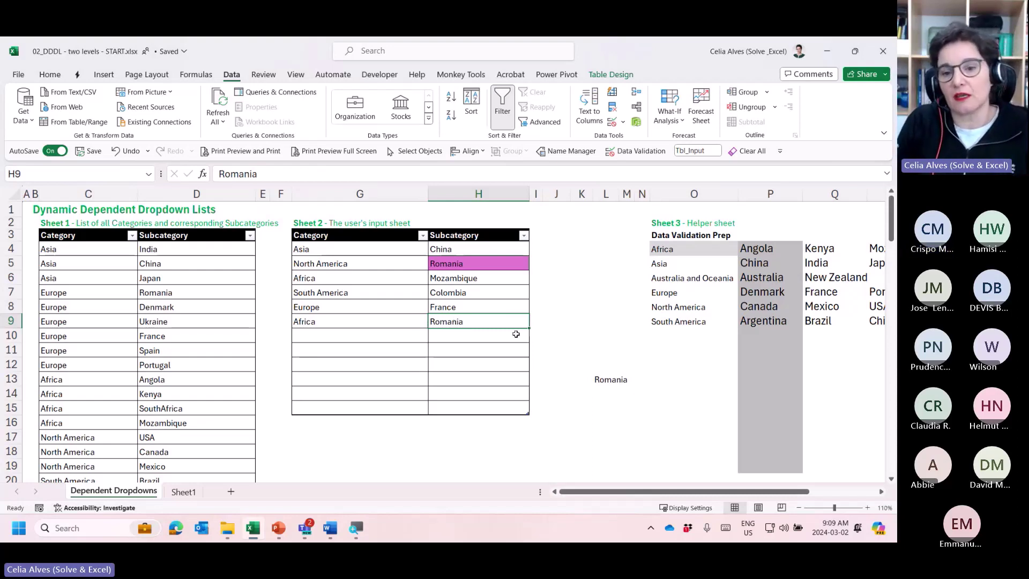
pyautogui.click(626, 380)
pyautogui.click(606, 380)
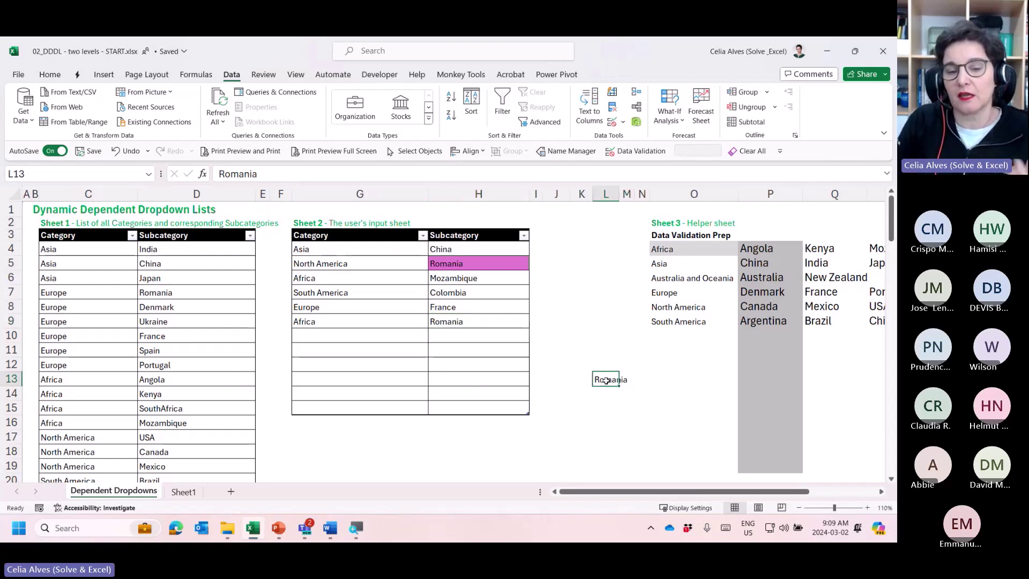
# Examine which cells the table's conditional formatting rule applies to in the Rules Manager, leaving the rule as it is.
pyautogui.click(463, 321)
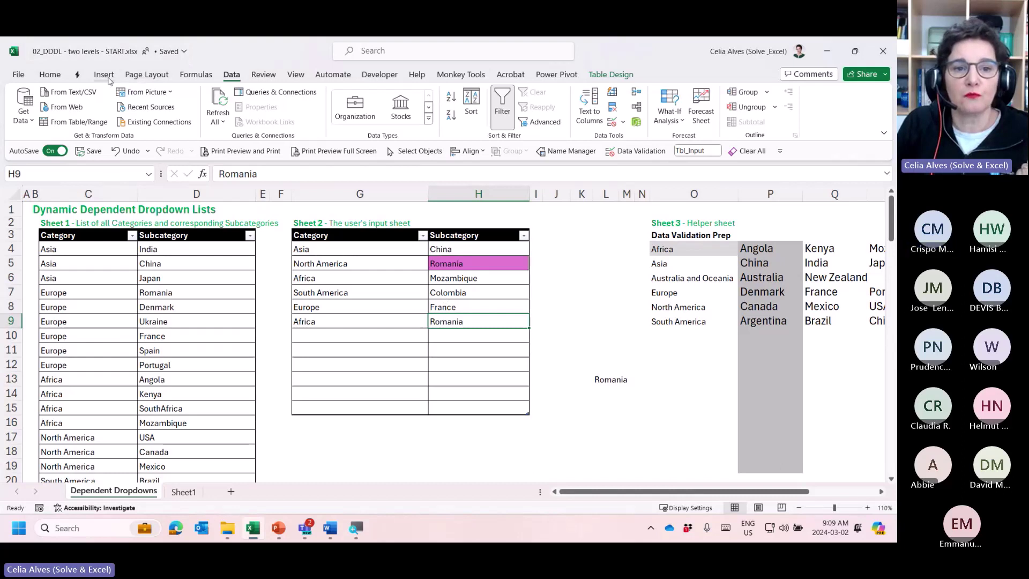
pyautogui.click(50, 74)
pyautogui.click(331, 94)
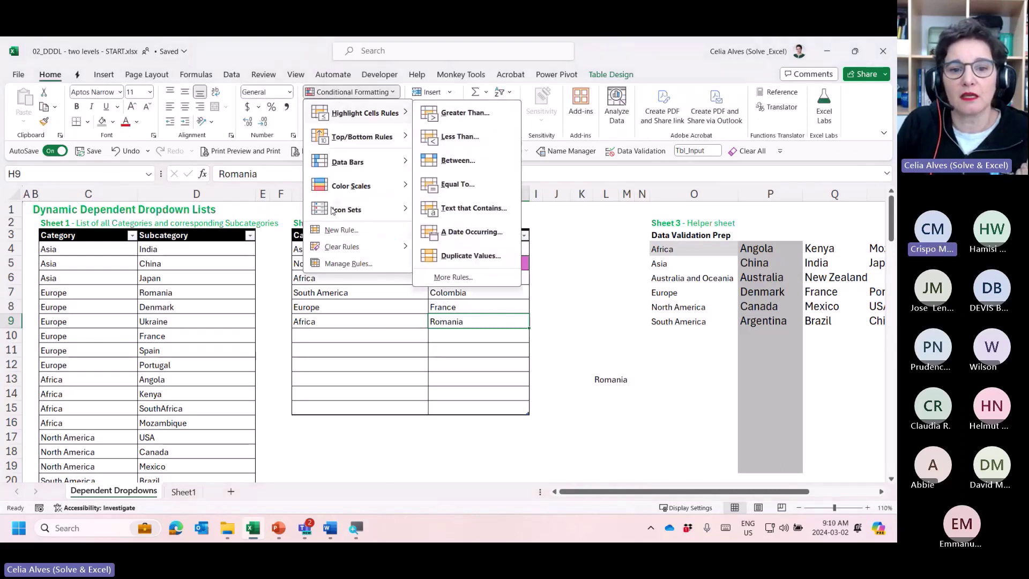
pyautogui.click(347, 263)
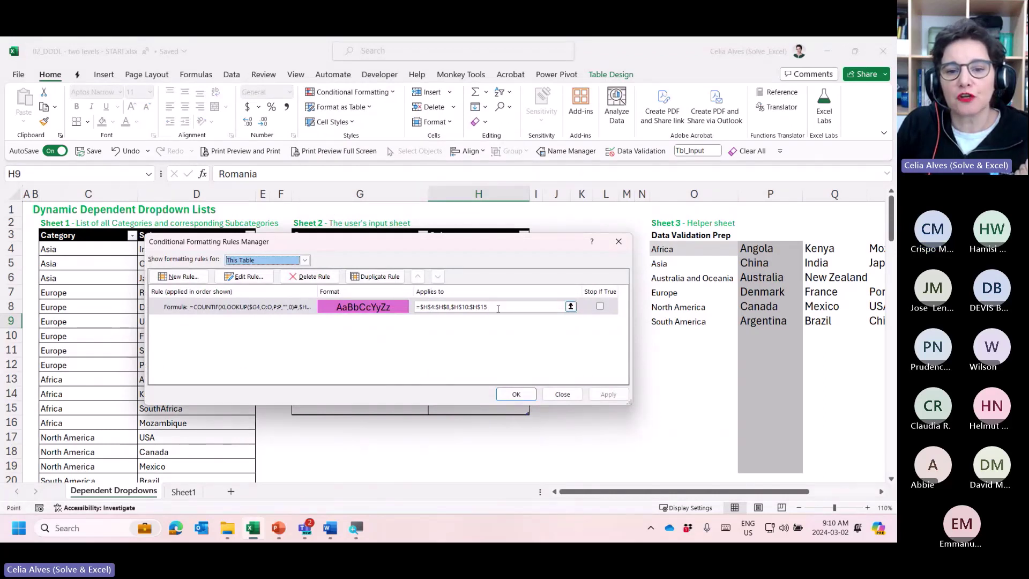
pyautogui.moveTo(467, 246); pyautogui.dragTo(663, 52)
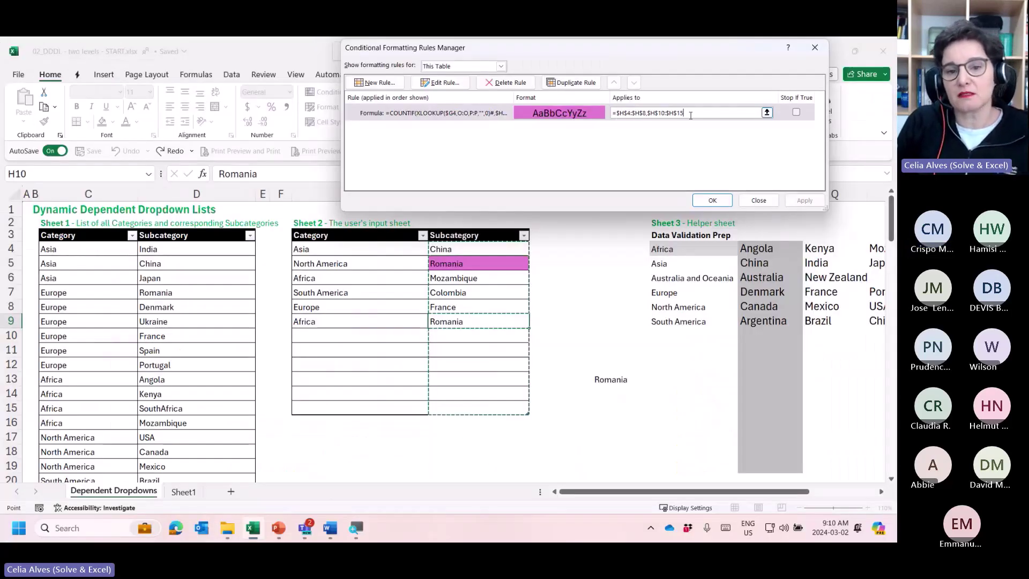
pyautogui.click(759, 200)
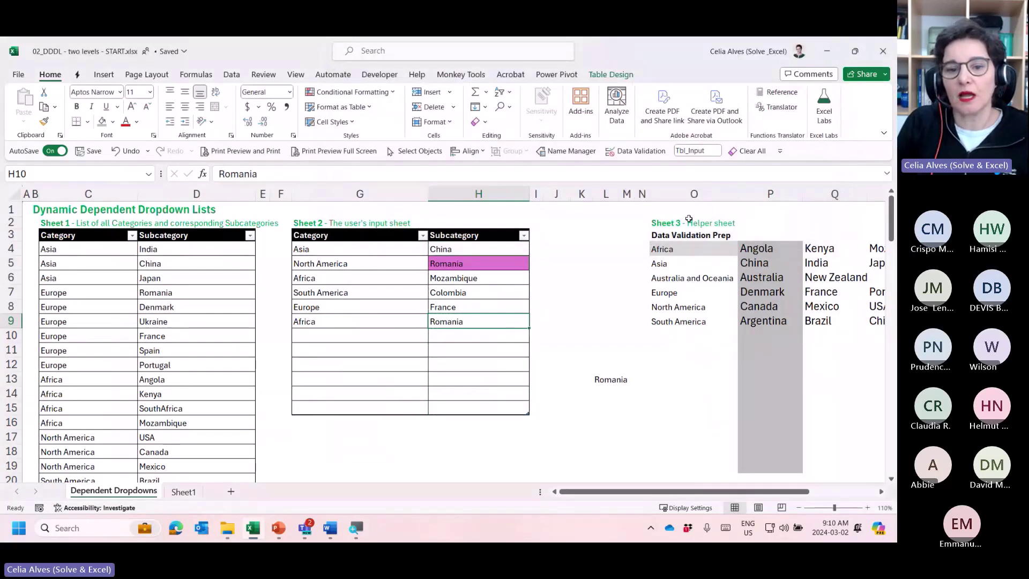
# Undo the last paste in Subcategory cell H9 of the user's input table.
pyautogui.click(461, 308)
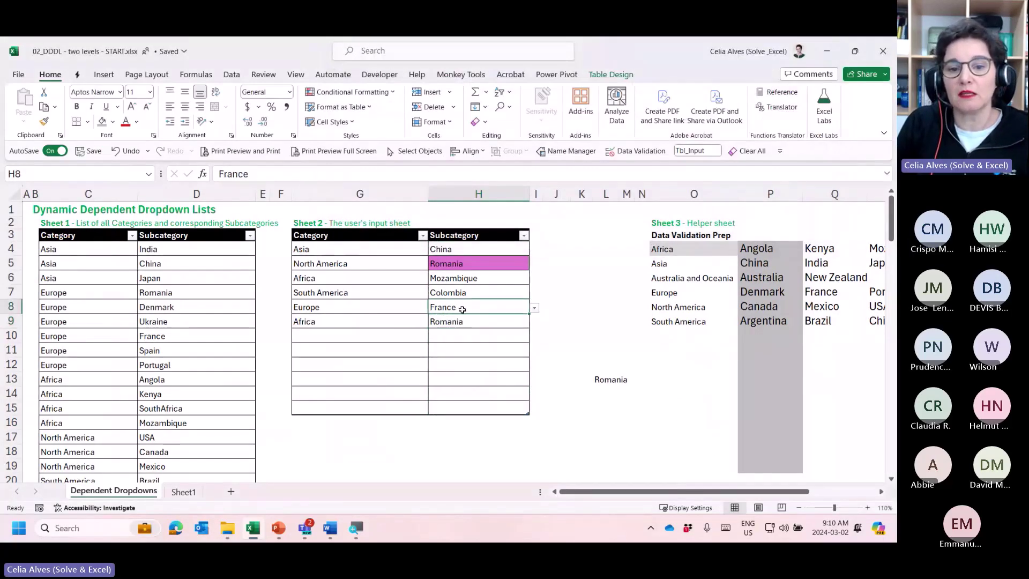
pyautogui.click(460, 323)
pyautogui.click(609, 380)
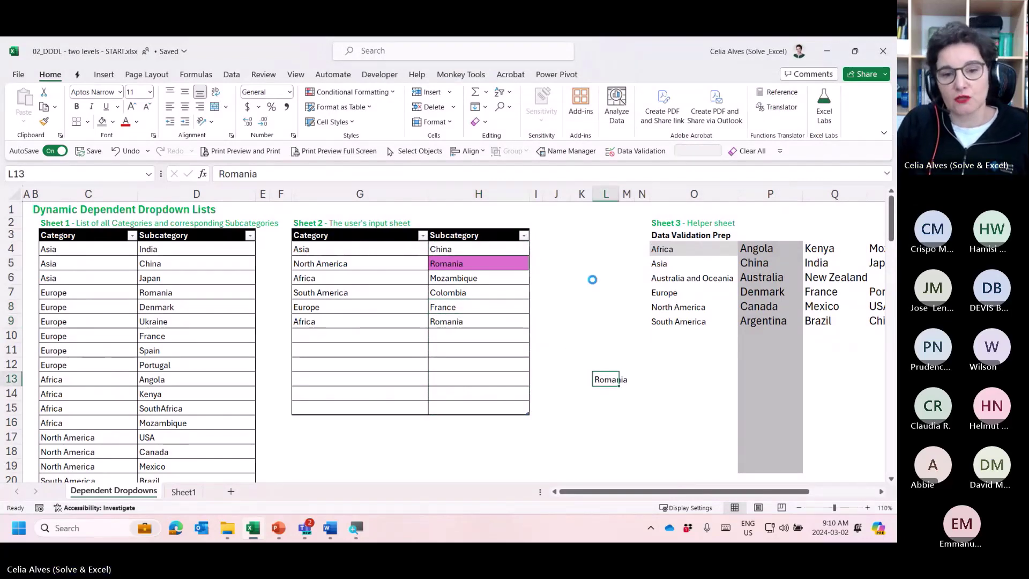
pyautogui.hotkey('ctrl', 'c')
pyautogui.hotkey('ctrl', 'z')
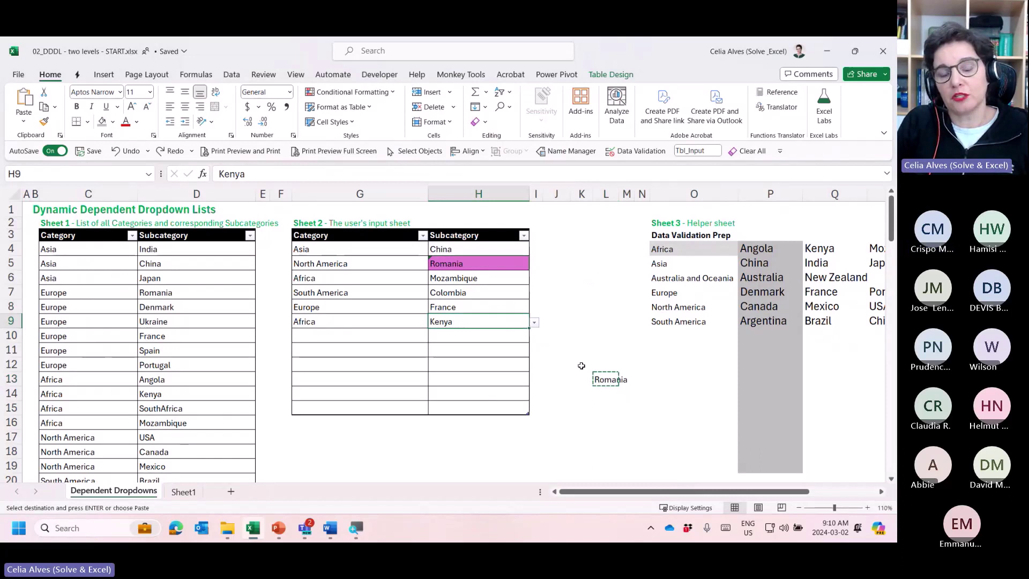
# Copy Romania from cell L13 and paste only its value into Subcategory cell H9.
pyautogui.click(582, 366)
pyautogui.click(607, 384)
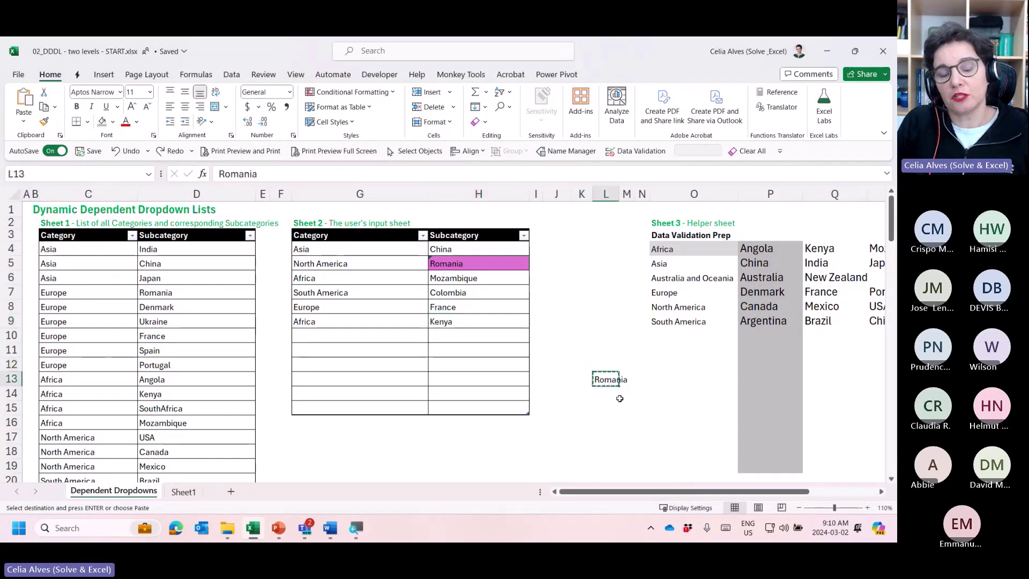
pyautogui.press('Escape')
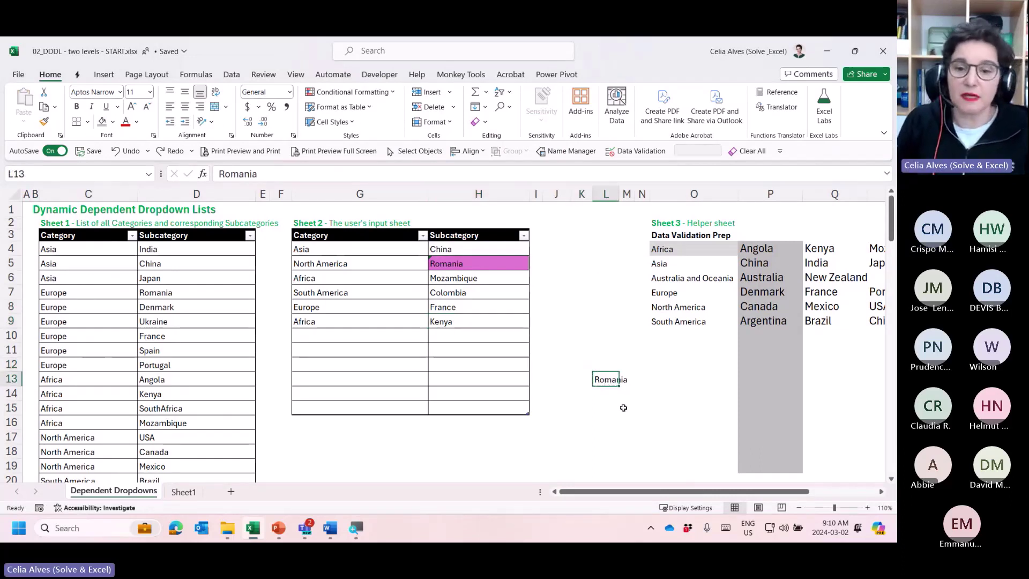
pyautogui.hotkey('ctrl', 'c')
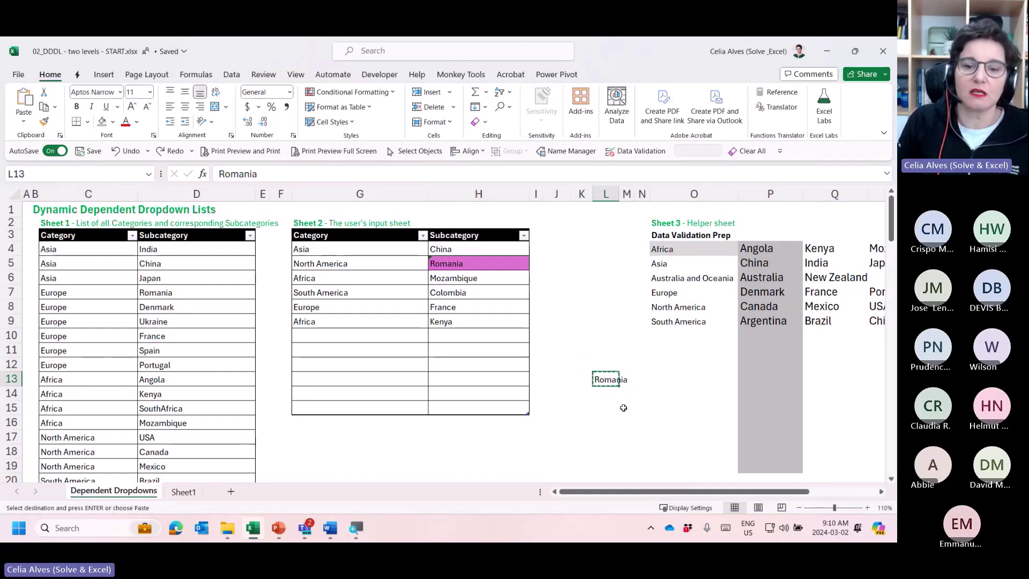
pyautogui.click(470, 320)
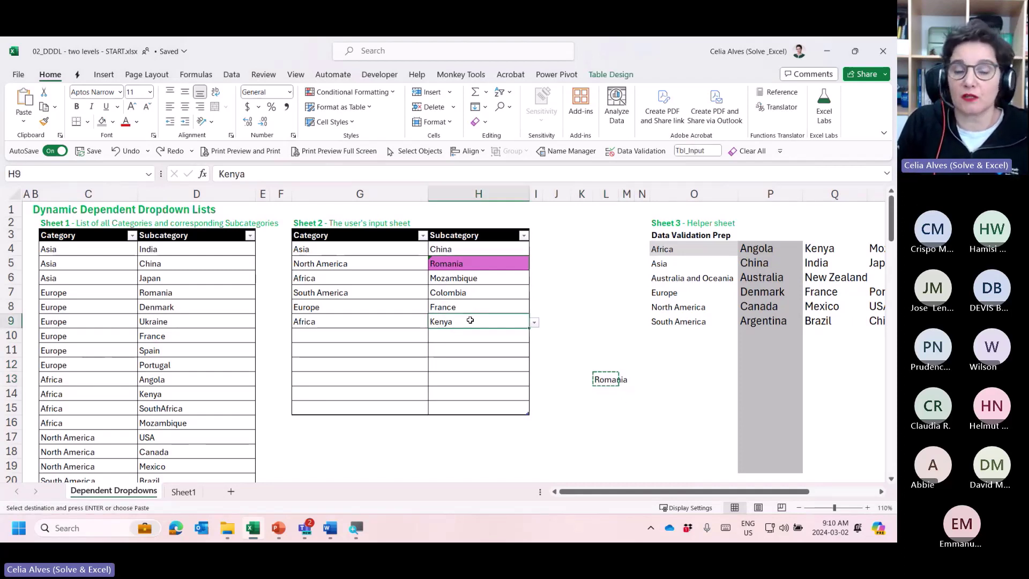
pyautogui.rightClick(470, 320)
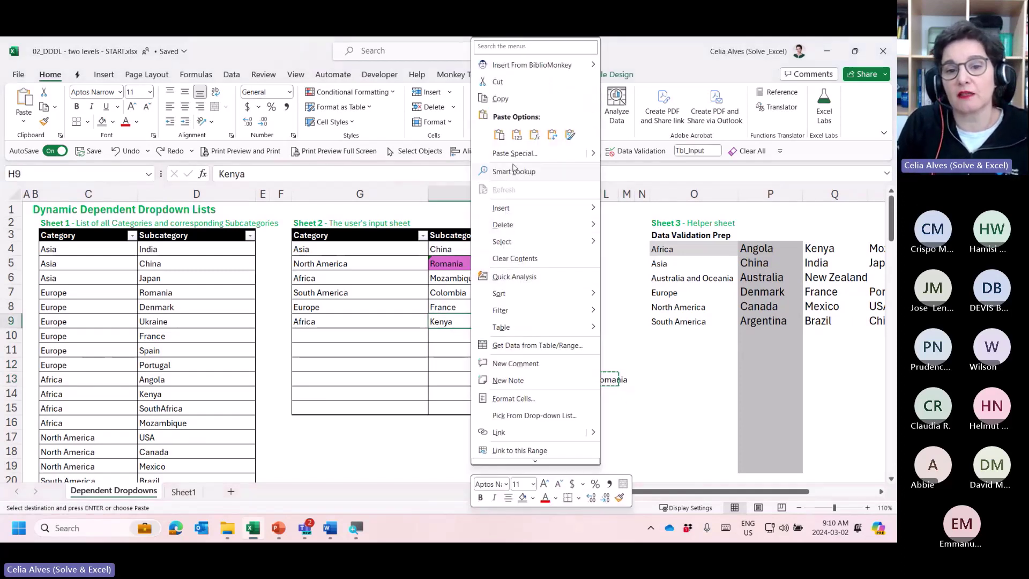
pyautogui.click(517, 136)
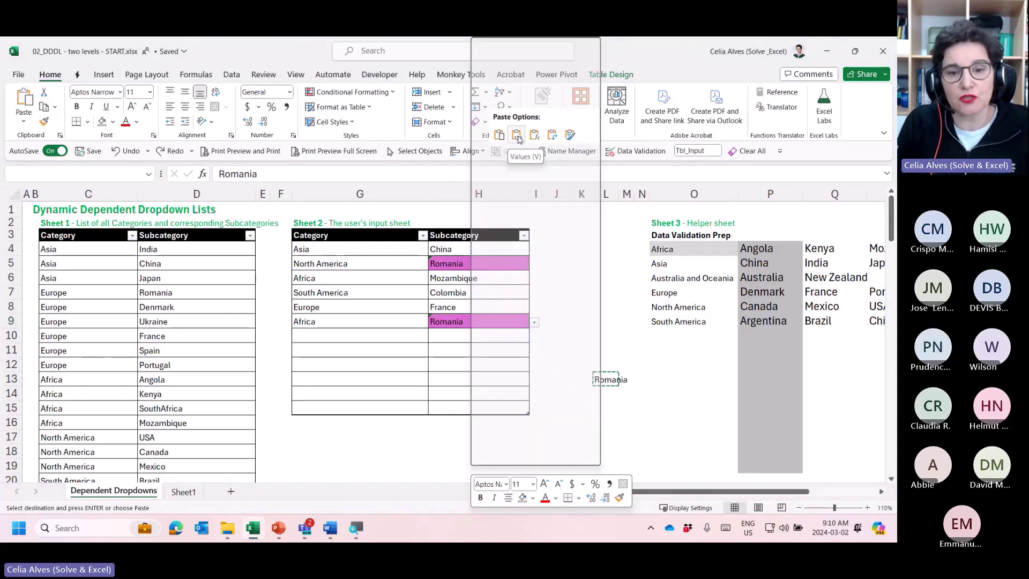
pyautogui.hotkey('ctrl', 'z')
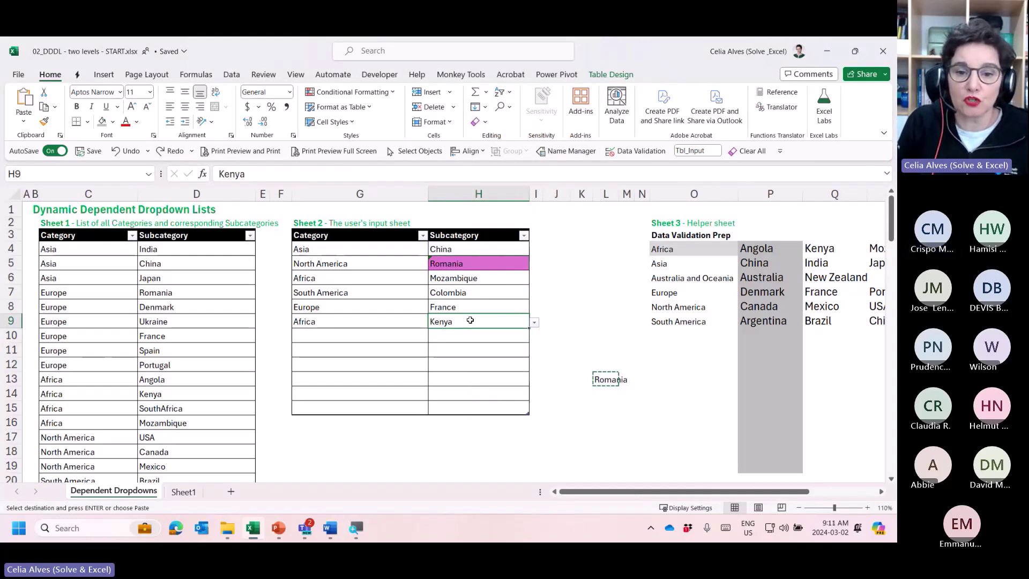
pyautogui.hotkey('ctrl', 'v')
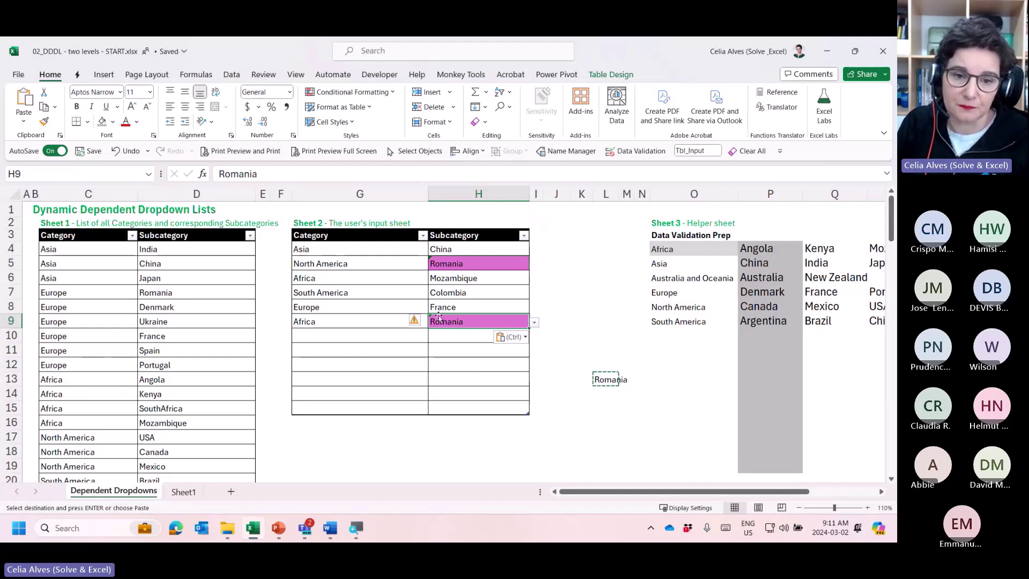
# Change the Category in cell G9 to Europe using its dropdown list.
pyautogui.click(398, 320)
pyautogui.click(432, 322)
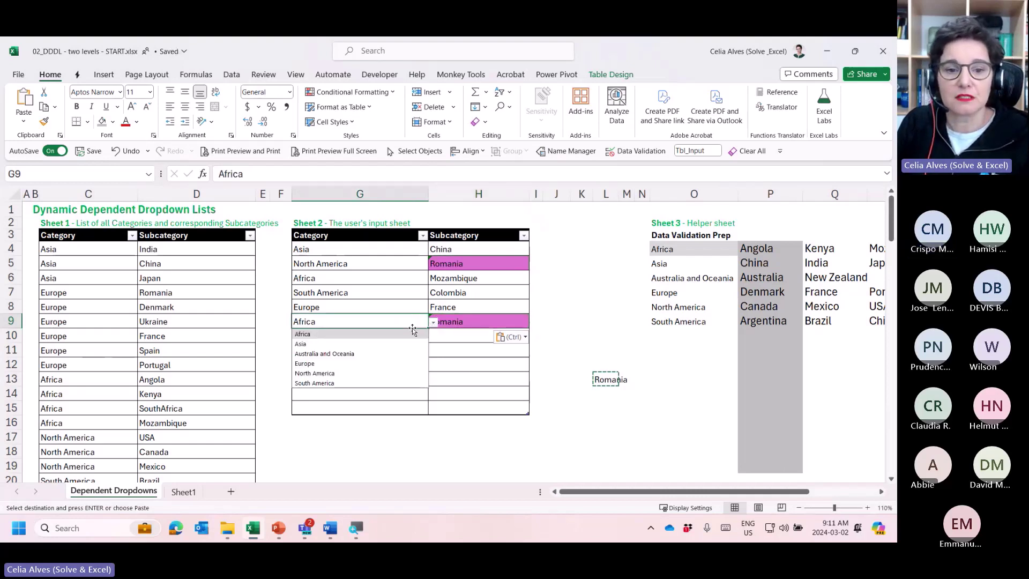
pyautogui.click(314, 364)
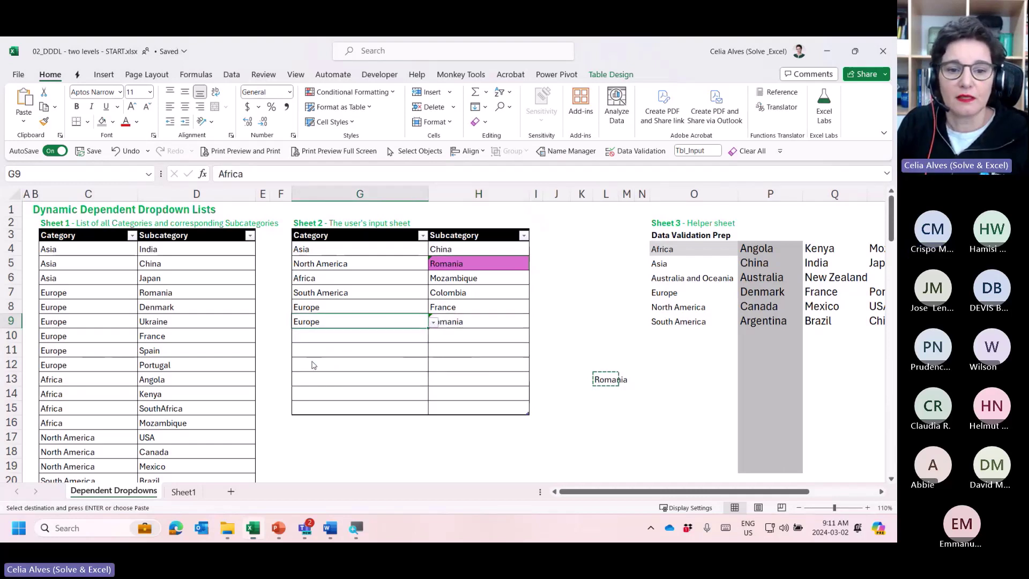
# Clear the stray Romania entry from cell L13.
pyautogui.click(550, 318)
pyautogui.click(610, 381)
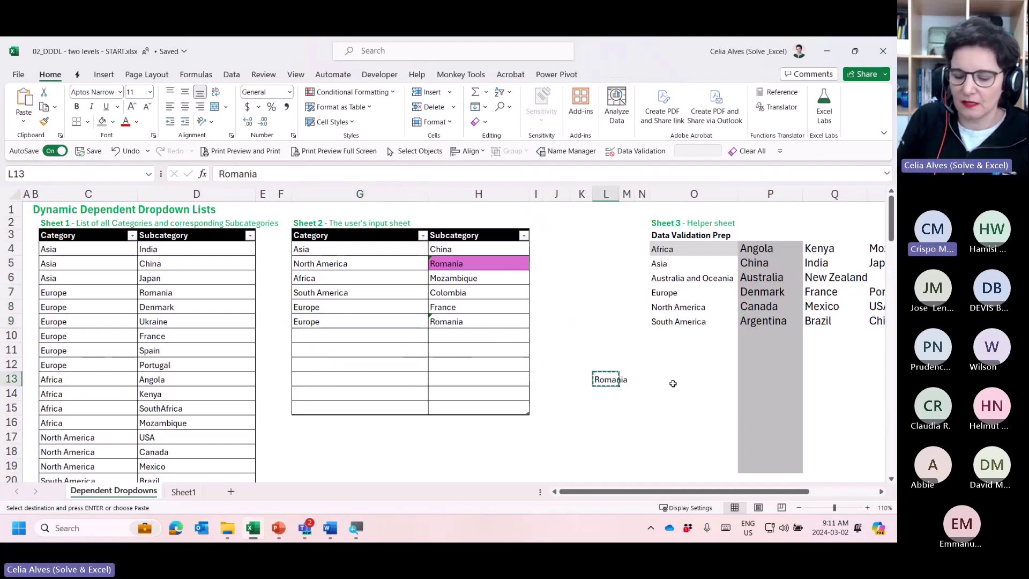
pyautogui.press('Delete')
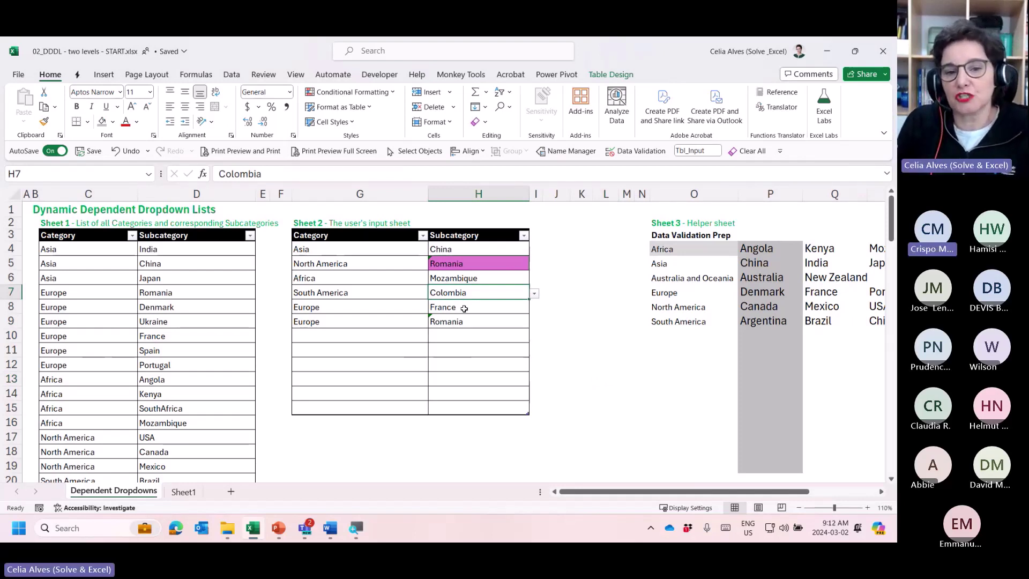
# Choose Romania again from the dropdown list of Subcategory cell H9.
pyautogui.click(465, 322)
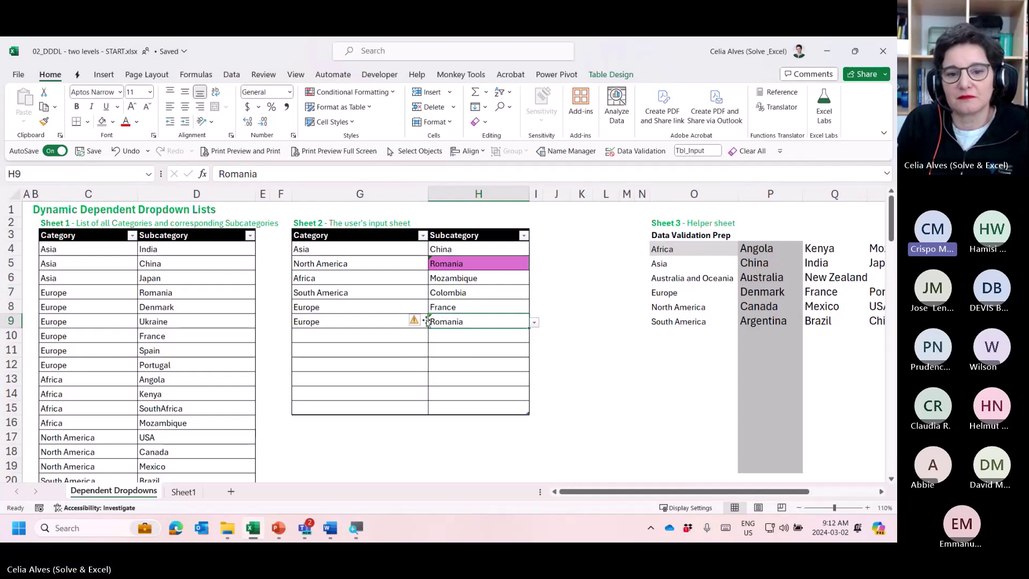
pyautogui.click(480, 306)
pyautogui.click(457, 322)
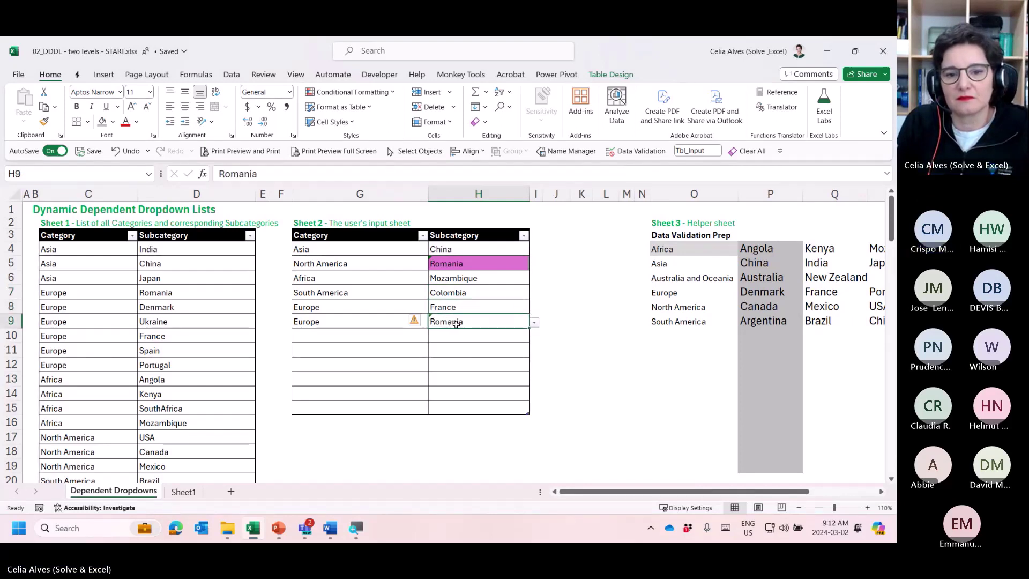
pyautogui.click(534, 322)
pyautogui.click(455, 369)
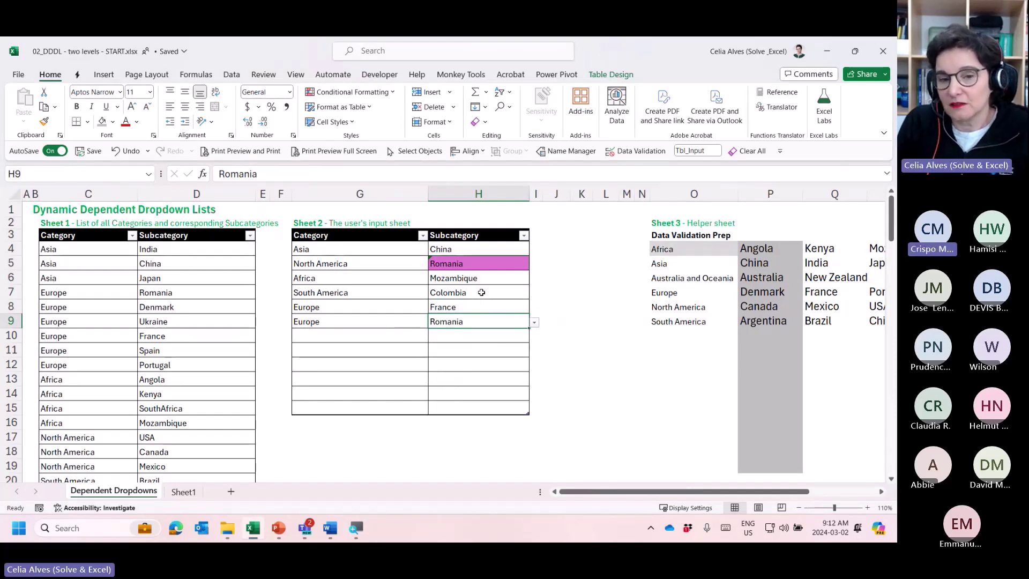
# Replace the highlighted Subcategory in cell H5 with Mexico from its dropdown list.
pyautogui.click(479, 264)
pyautogui.click(535, 265)
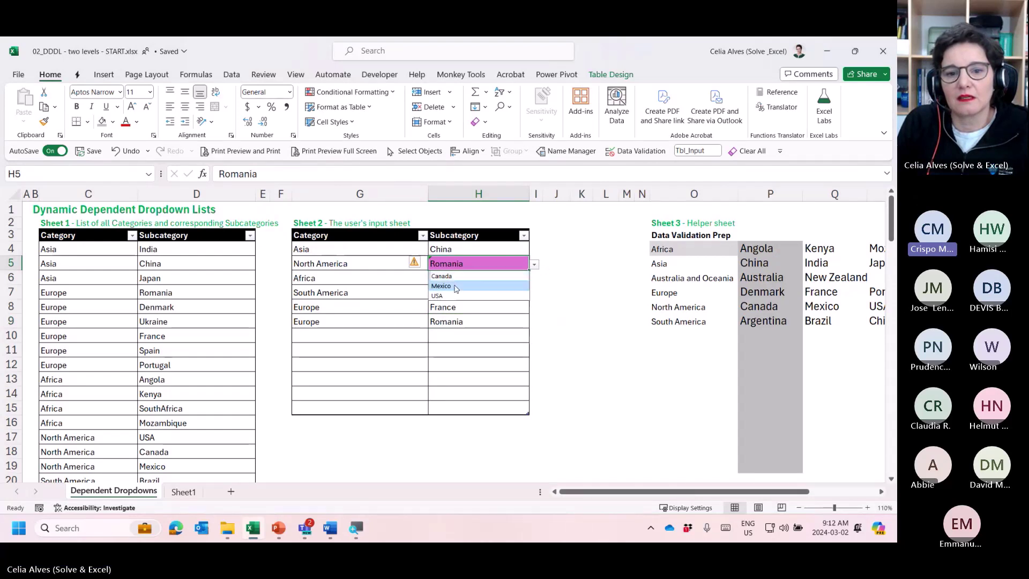
pyautogui.click(456, 289)
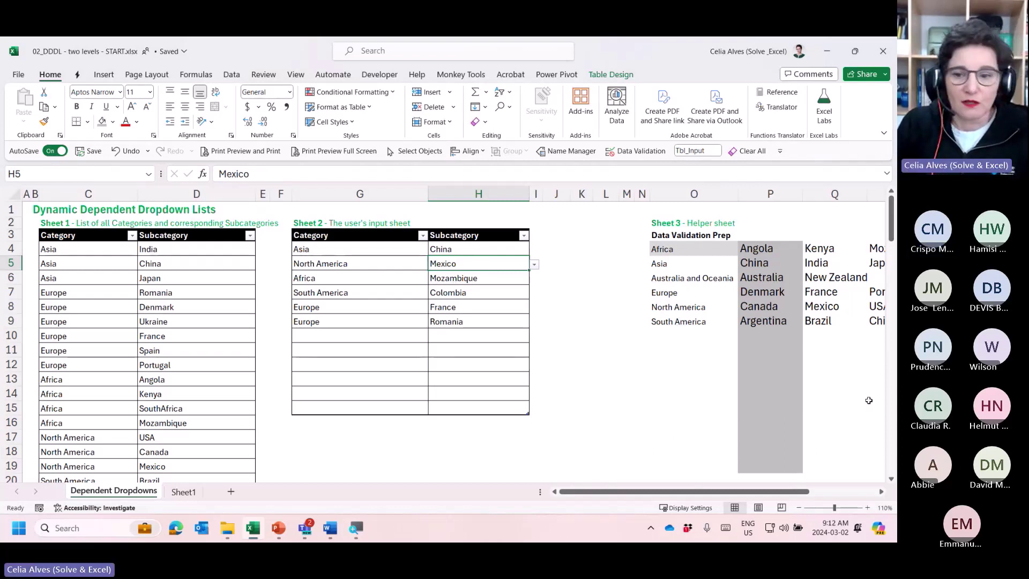
# Save the two-level dropdown workbook and close it.
pyautogui.click(472, 440)
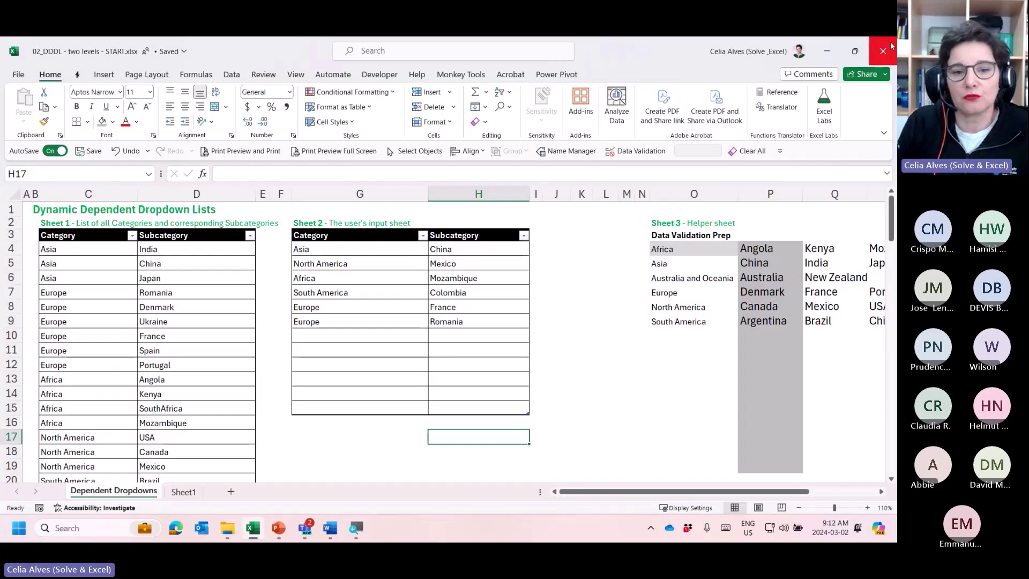
pyautogui.click(90, 150)
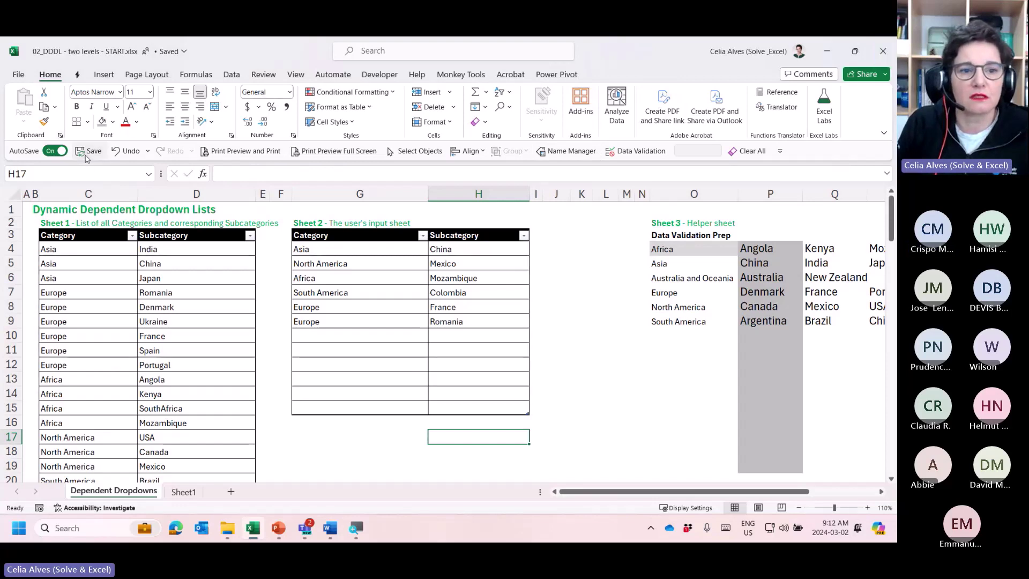
pyautogui.click(882, 52)
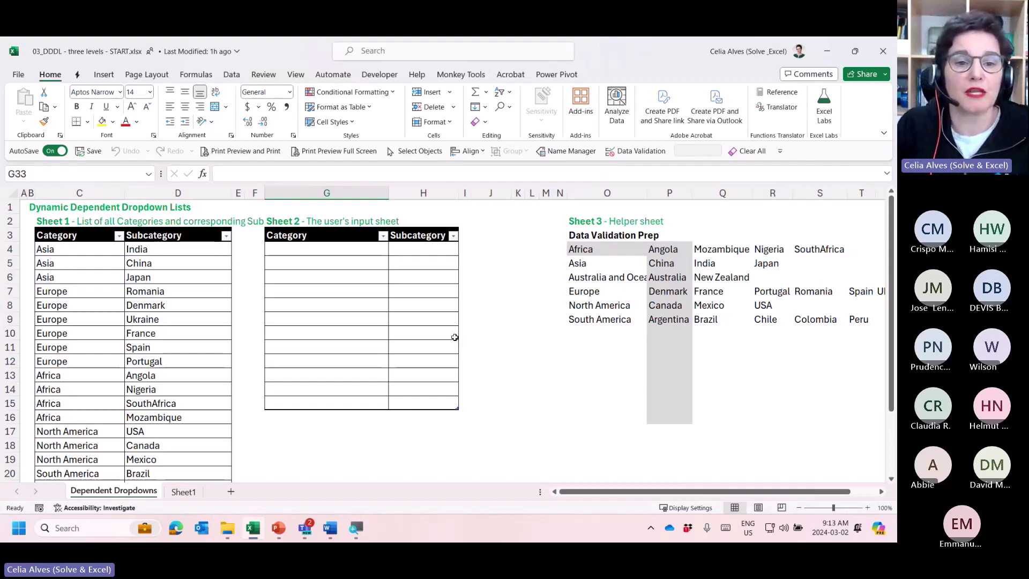
# Fill the first row of the input table with category Australia and Oceania and subcategory New Zealand from the dropdown lists.
pyautogui.click(376, 249)
pyautogui.click(393, 250)
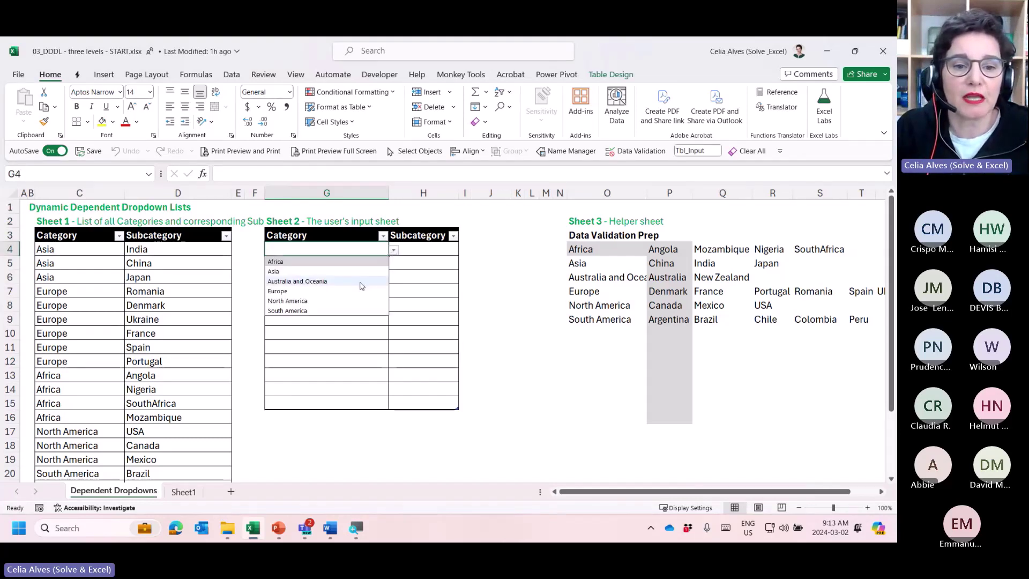
pyautogui.click(301, 280)
pyautogui.click(424, 249)
pyautogui.click(463, 250)
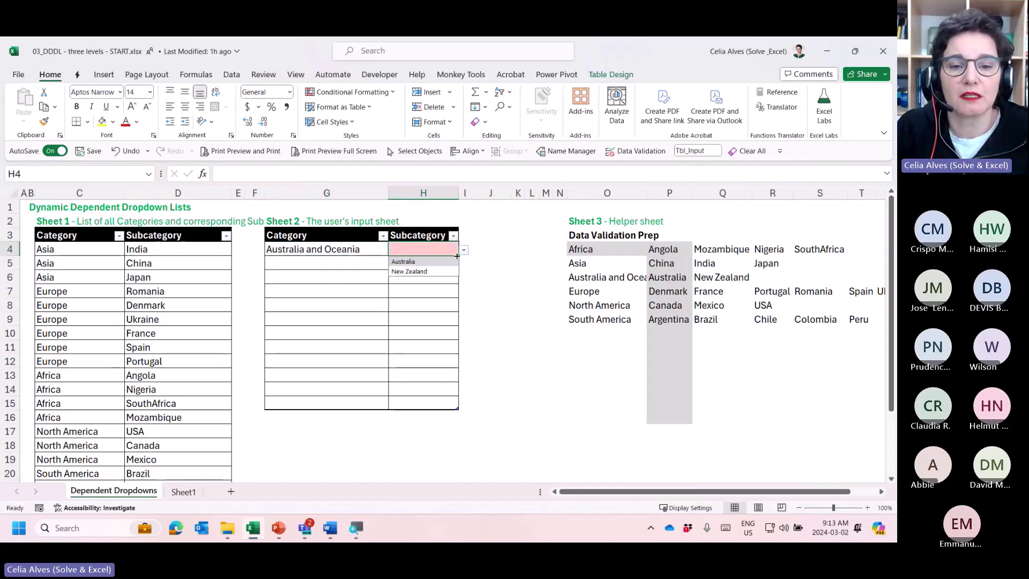
pyautogui.click(433, 273)
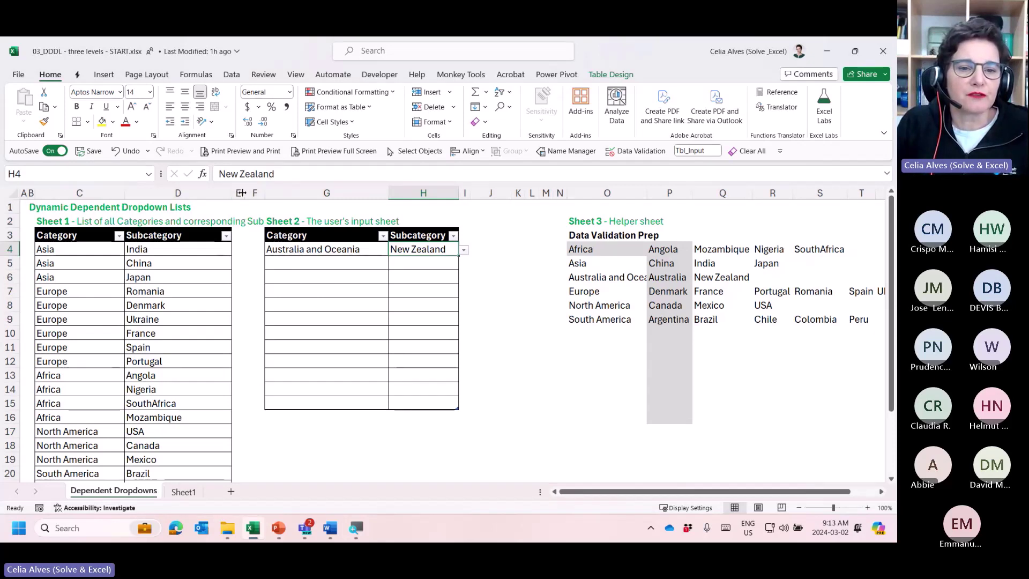
# Widen empty columns E and I to make room beside the category table and the input table.
pyautogui.moveTo(241, 193); pyautogui.dragTo(298, 193)
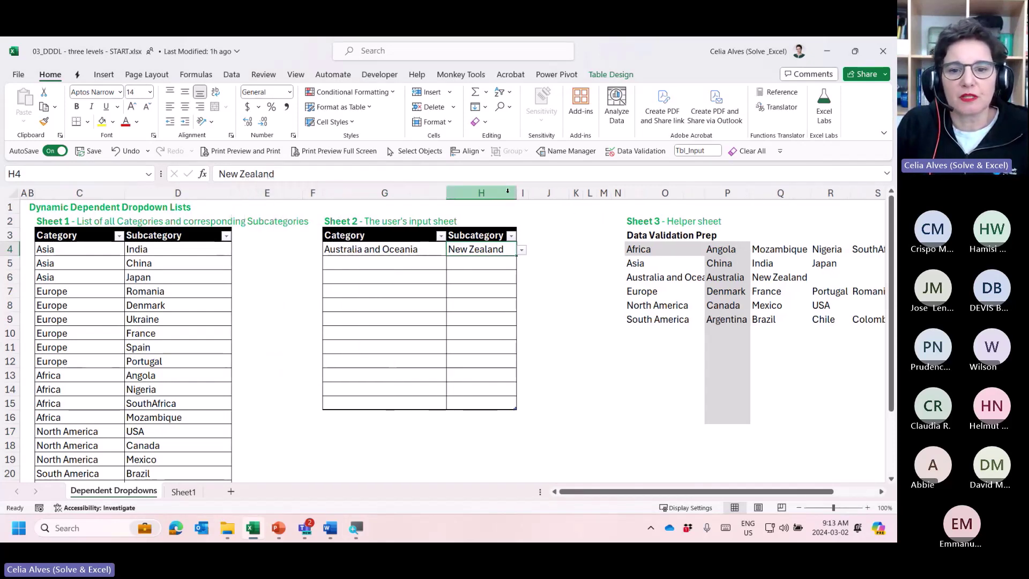
pyautogui.moveTo(529, 192); pyautogui.dragTo(595, 191)
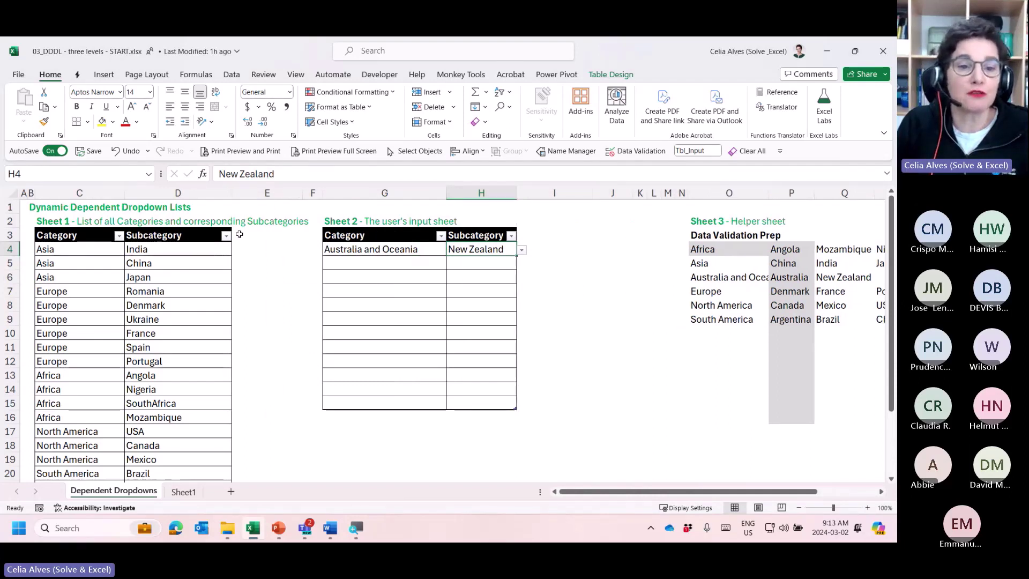
pyautogui.click(298, 193)
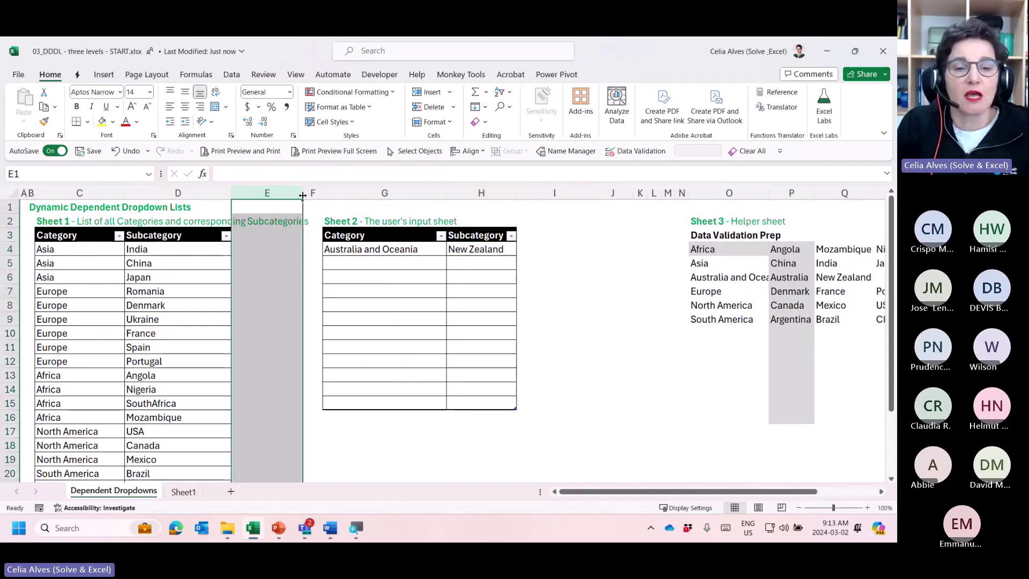
pyautogui.moveTo(303, 195); pyautogui.dragTo(310, 195)
pyautogui.click(252, 250)
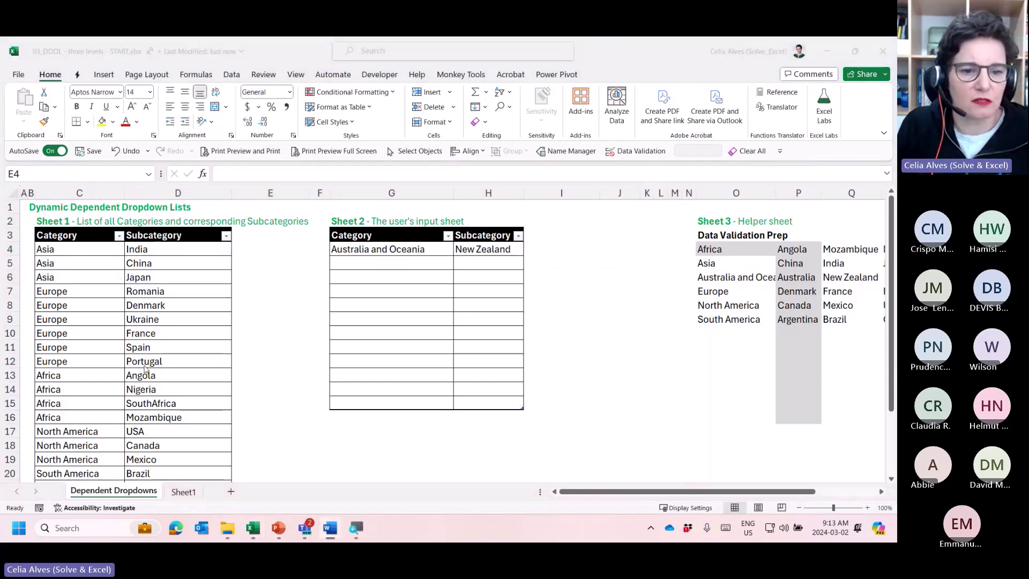
# Shrink the Sheet 1 category table to end at row 6, so it holds only the three Asia rows.
pyautogui.scroll(-4, 188, 375)
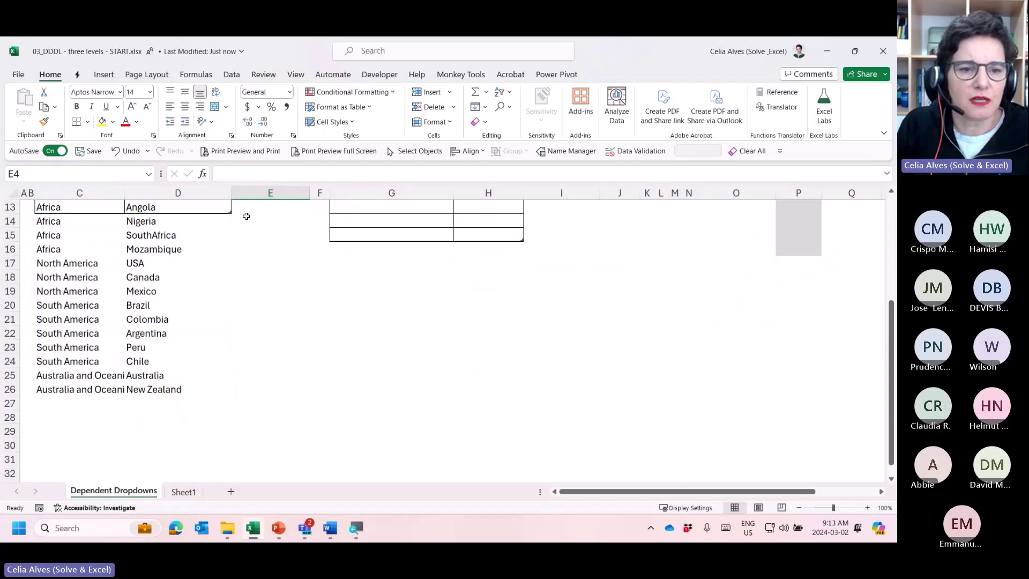
pyautogui.scroll(1, 246, 216)
pyautogui.scroll(3, 246, 216)
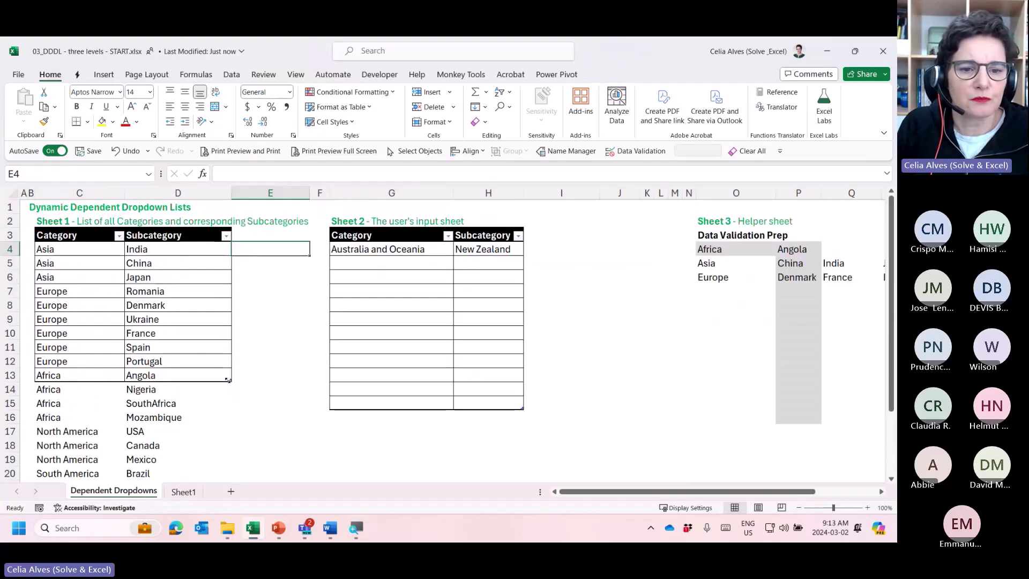
pyautogui.moveTo(229, 380); pyautogui.dragTo(236, 285)
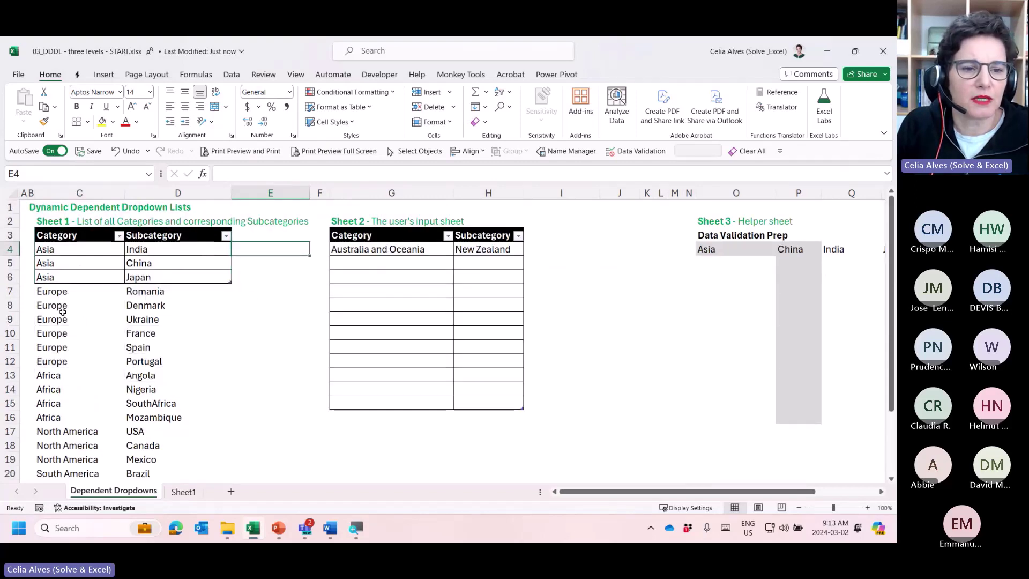
# Delete the leftover category and subcategory entries in columns C and D below the shortened table, from row 7 down.
pyautogui.moveTo(57, 293); pyautogui.dragTo(163, 486)
pyautogui.scroll(3, 162, 471)
pyautogui.press('Delete')
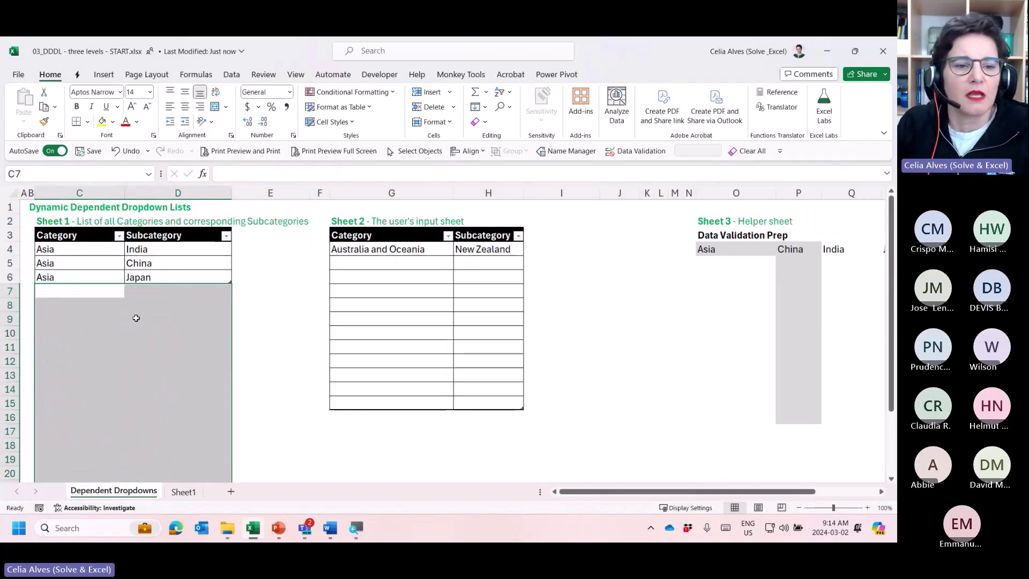
pyautogui.click(101, 251)
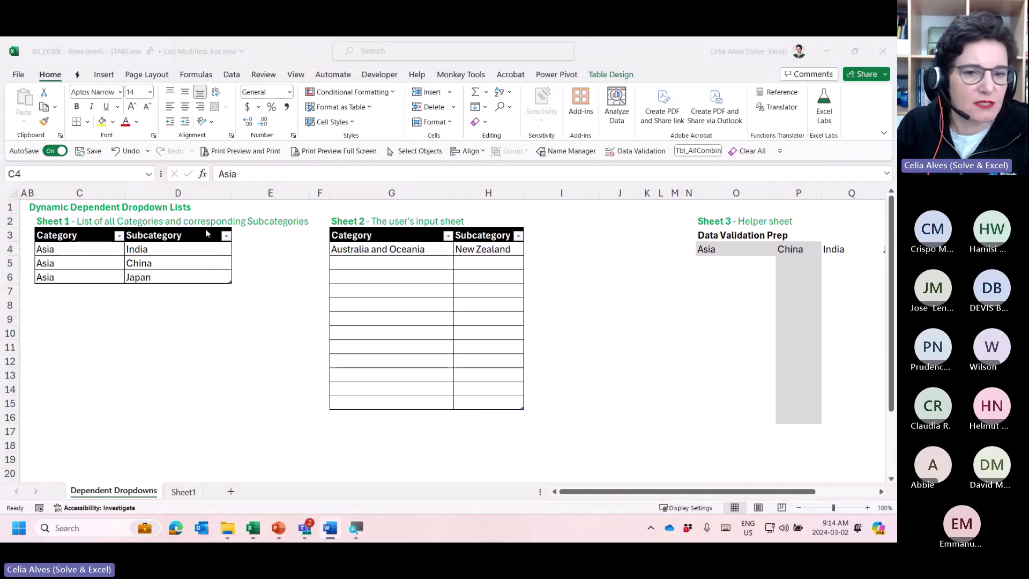
# Rename the two headers of the Sheet 1 table to Product and Size.
pyautogui.click(248, 236)
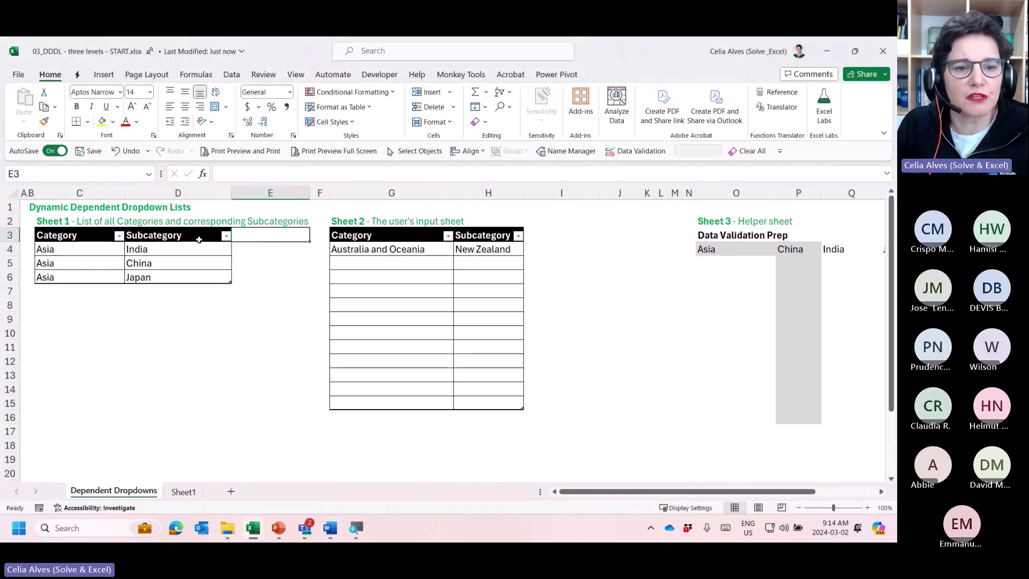
pyautogui.click(62, 234)
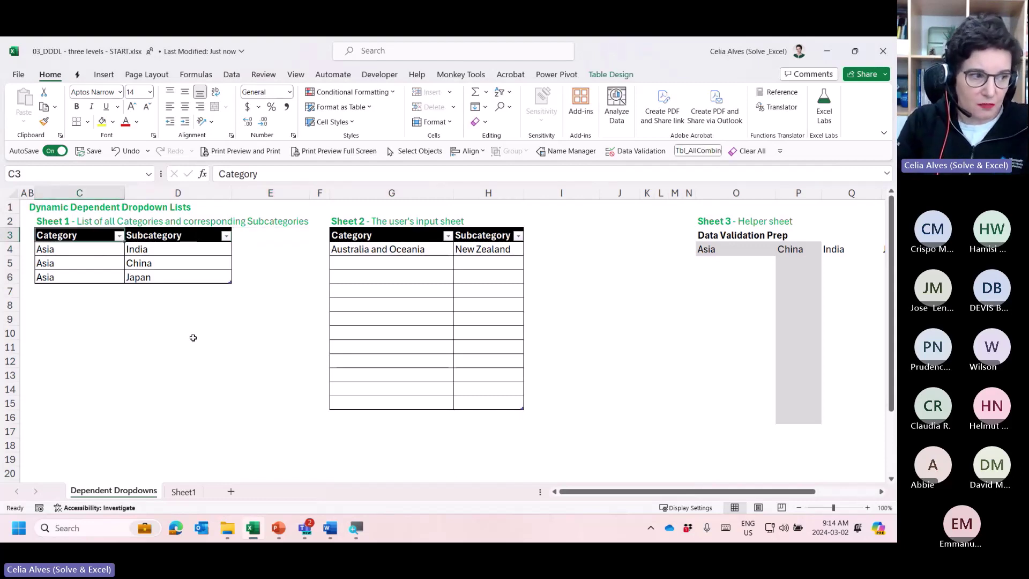
pyautogui.write('Pro')
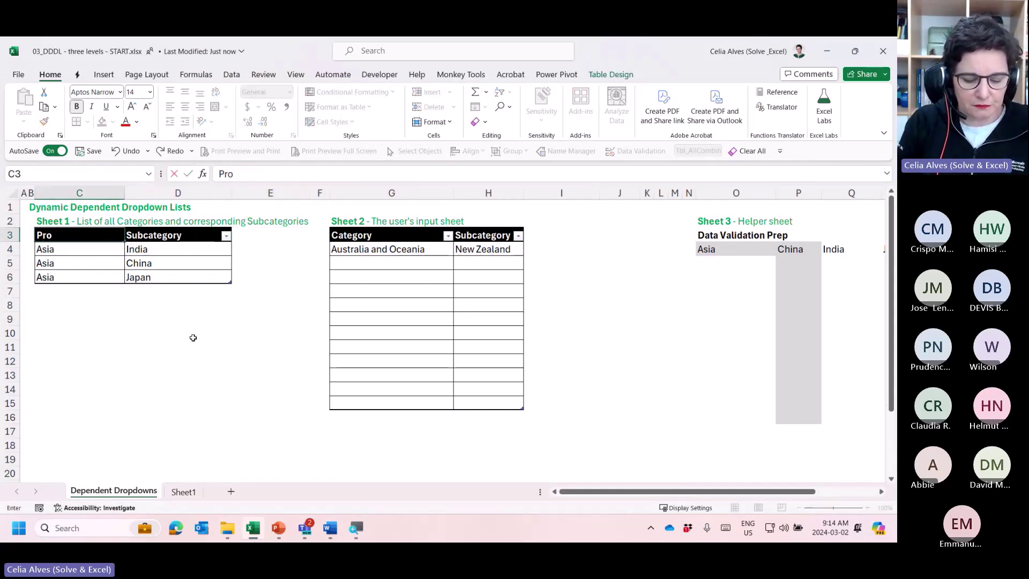
pyautogui.write('fduct')
pyautogui.press('Tab')
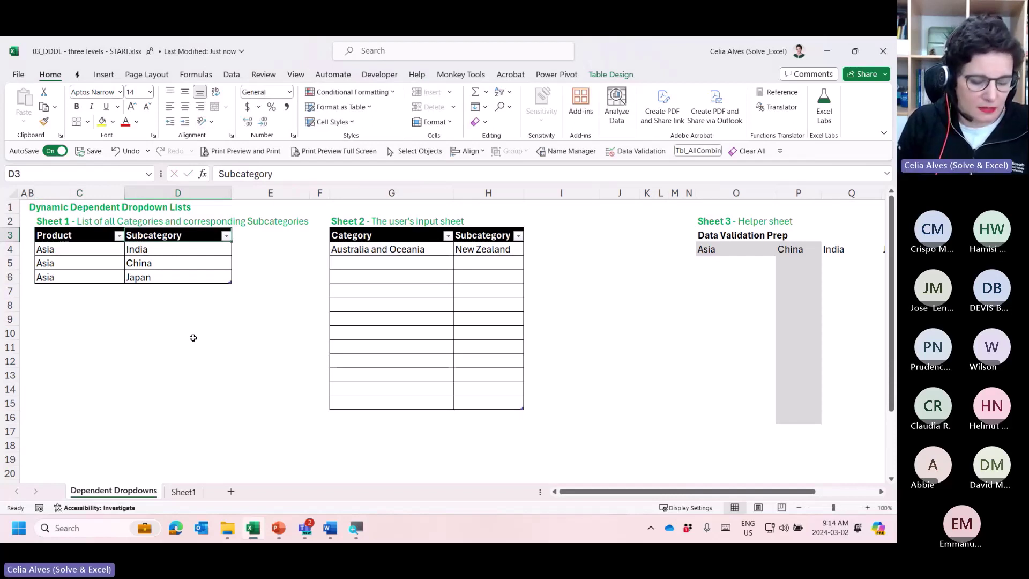
pyautogui.write('Size')
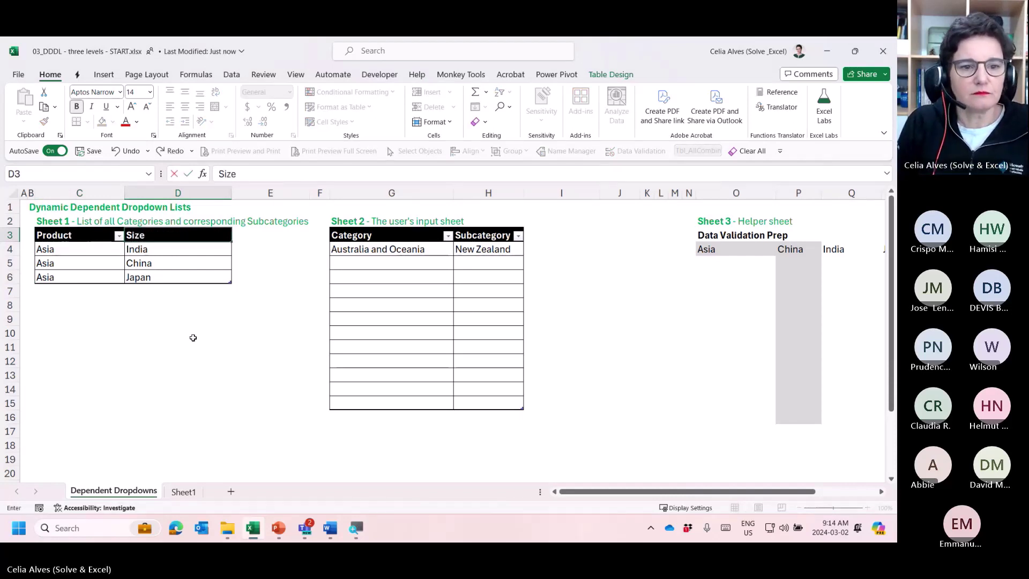
pyautogui.press('Return')
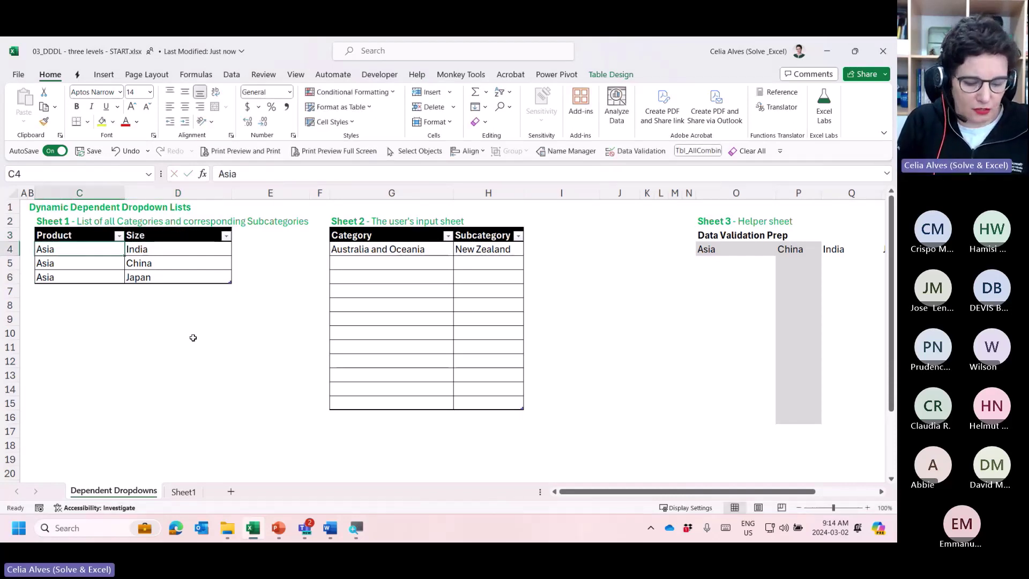
pyautogui.write('Colour')
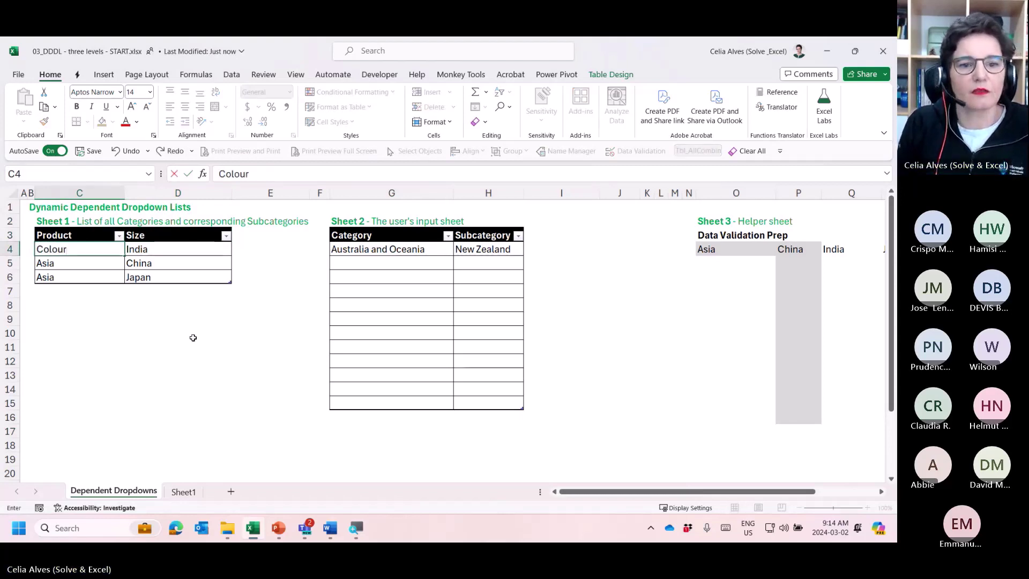
pyautogui.press('Return')
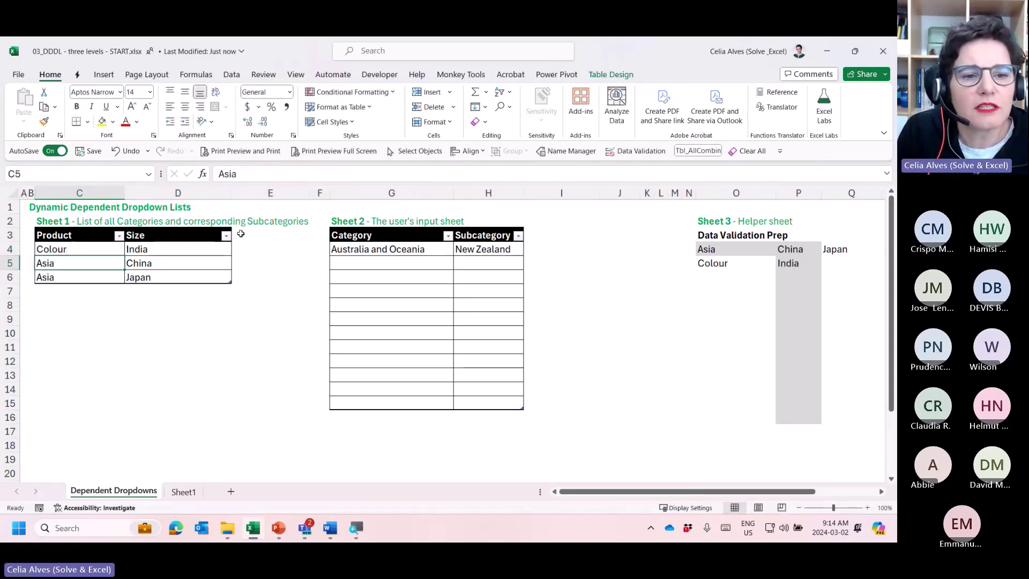
pyautogui.hotkey('ctrl', 'z')
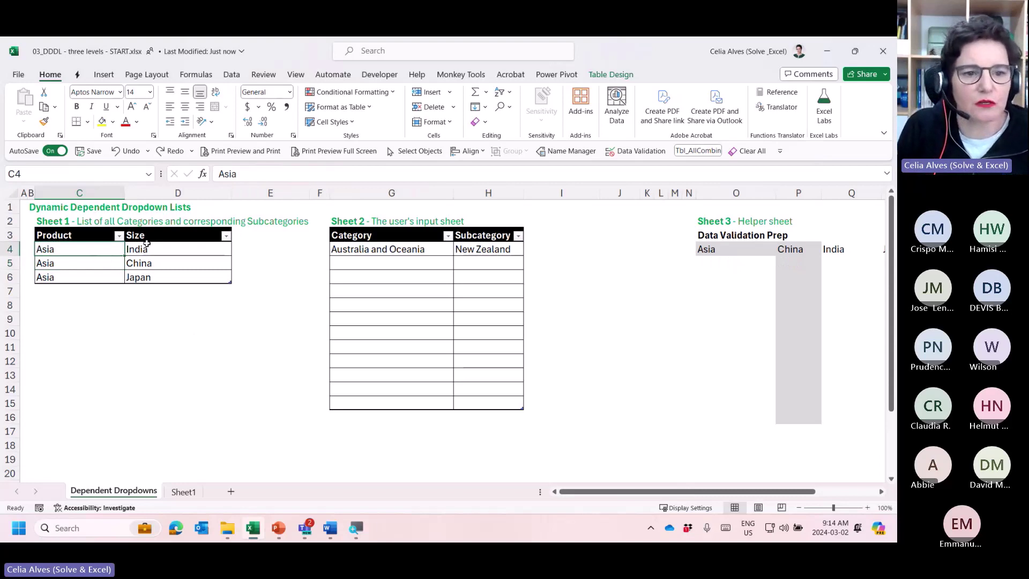
# Add a third column with the header Colour to the Sheet 1 table in column E.
pyautogui.click(244, 234)
pyautogui.write('C')
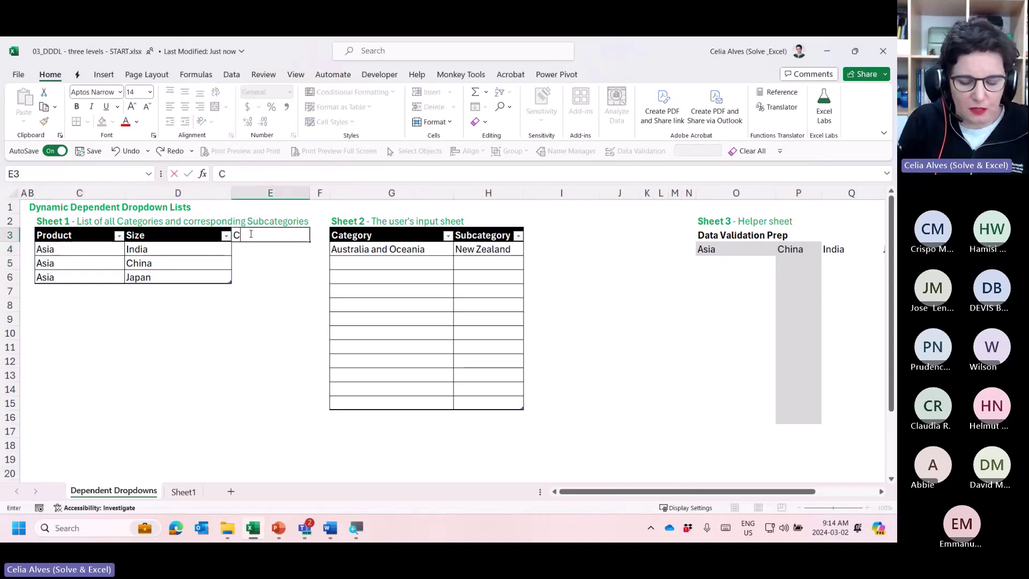
pyautogui.write('Olour')
pyautogui.press('Return')
pyautogui.press('Return')
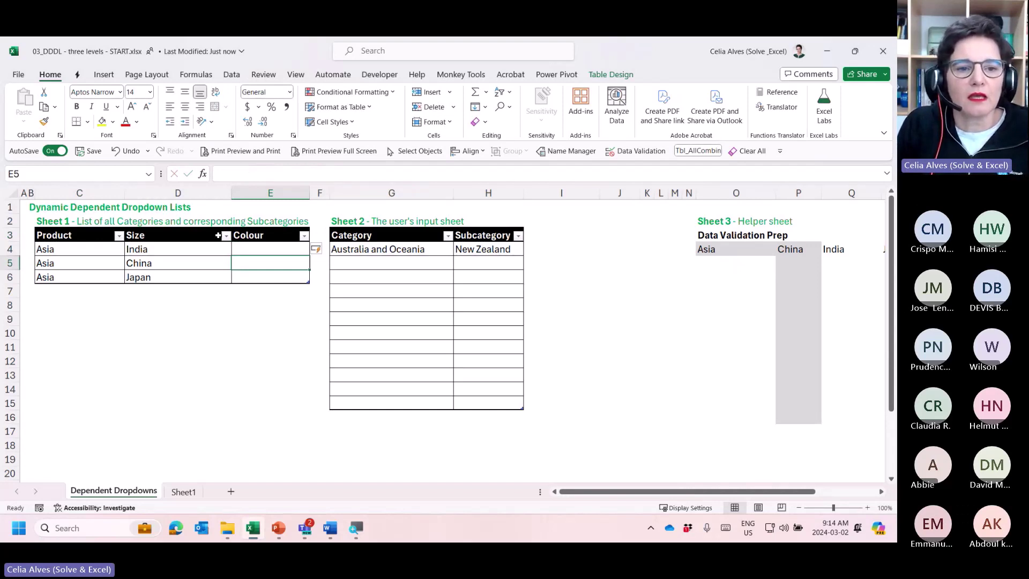
# Copy the Product, Size and Colour headers from the Sheet 1 table over the Sheet 2 input table's headers, starting at G3.
pyautogui.moveTo(86, 237); pyautogui.dragTo(265, 235)
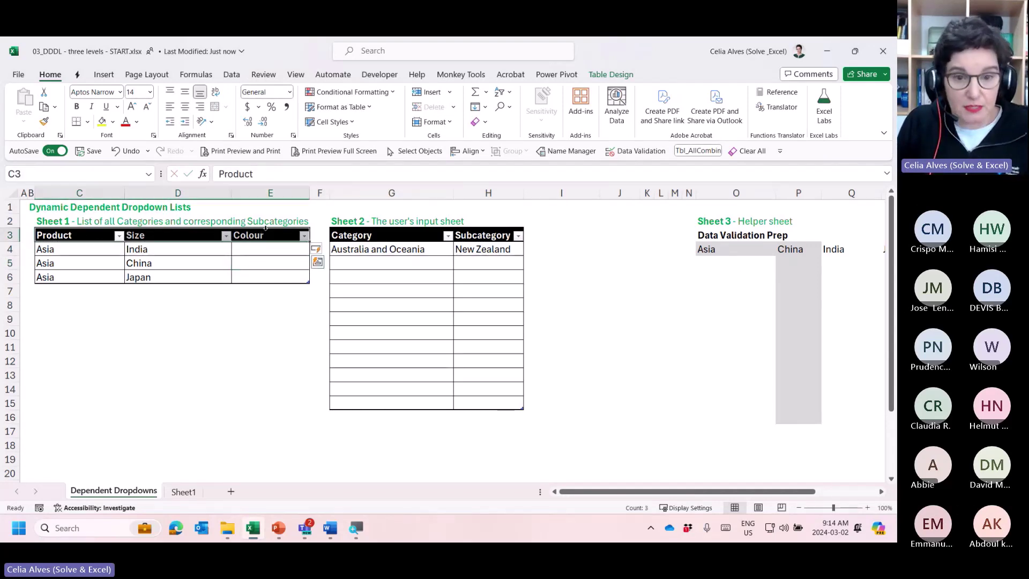
pyautogui.hotkey('ctrl', 'c')
pyautogui.click(407, 235)
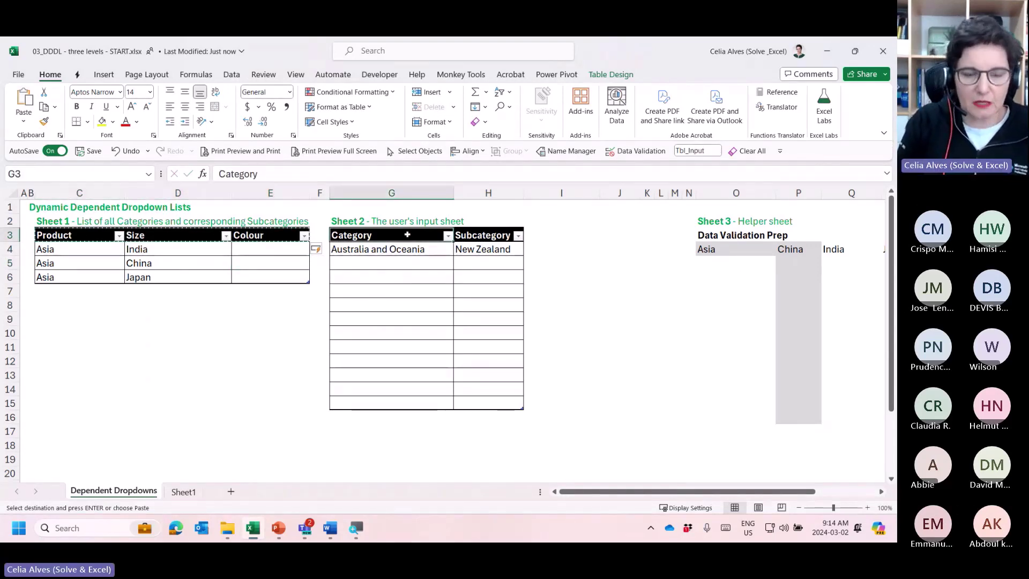
pyautogui.hotkey('ctrl', 'v')
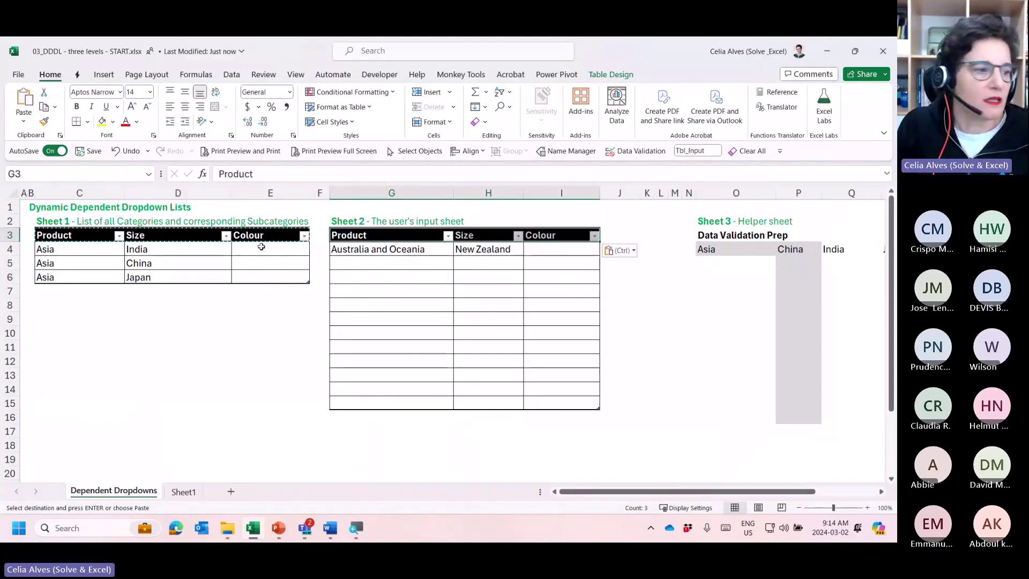
# Bring in the prepared list of cap, sweatpants and T-shirt combinations and paste it into the Sheet 1 table from C4.
pyautogui.hotkey('alt', 'Tab')
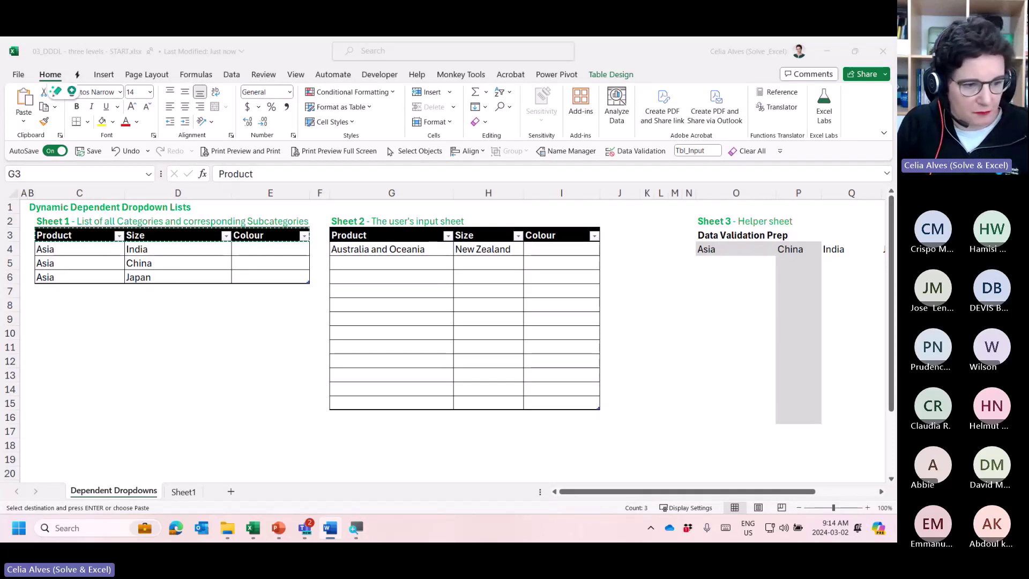
pyautogui.press('Escape')
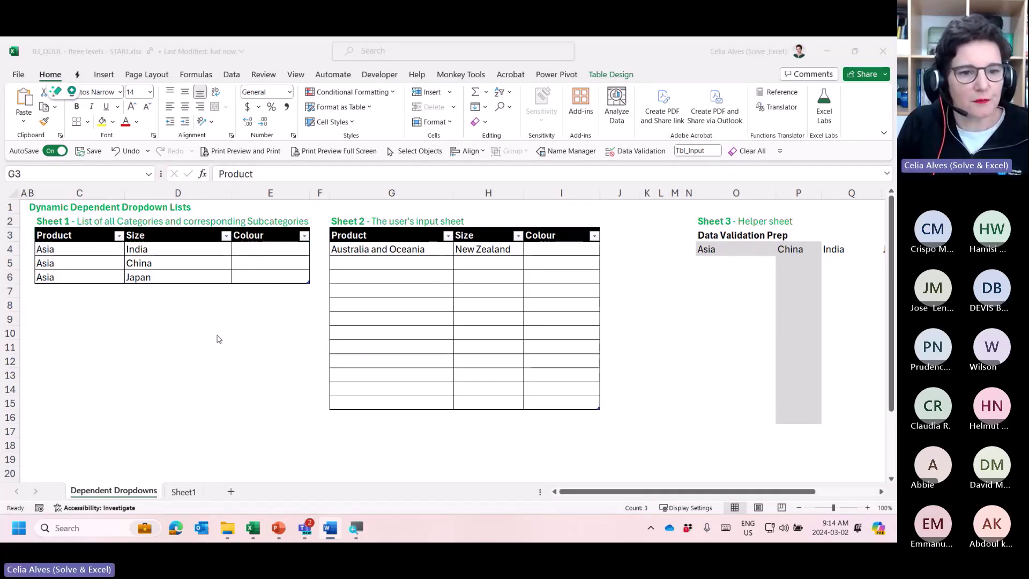
pyautogui.click(99, 248)
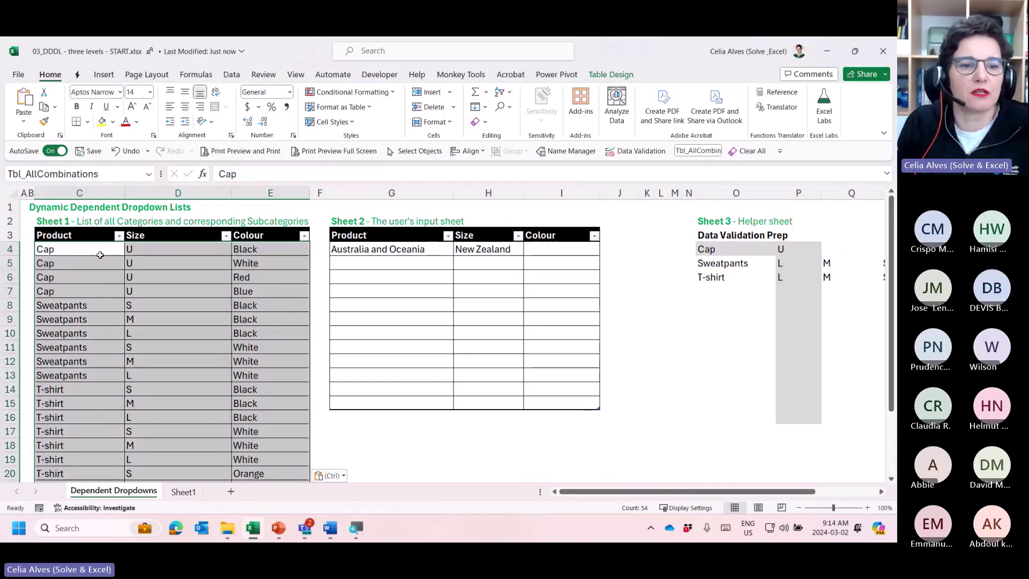
# Examine the product, size and colour combinations in the Sheet 1 table, especially which sizes and colours belong to the Cap rows.
pyautogui.click(113, 289)
pyautogui.scroll(-2, 113, 287)
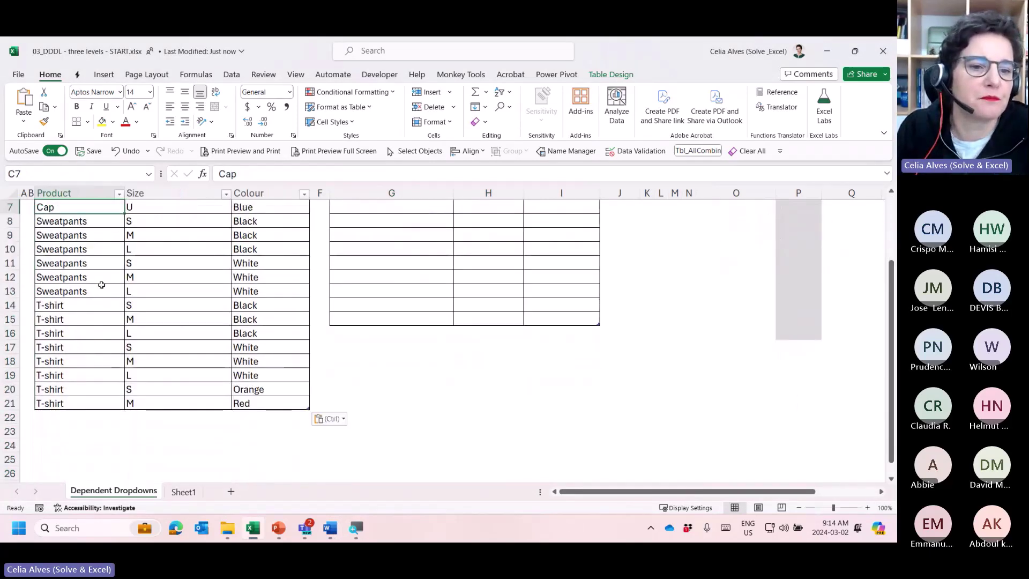
pyautogui.scroll(2, 101, 284)
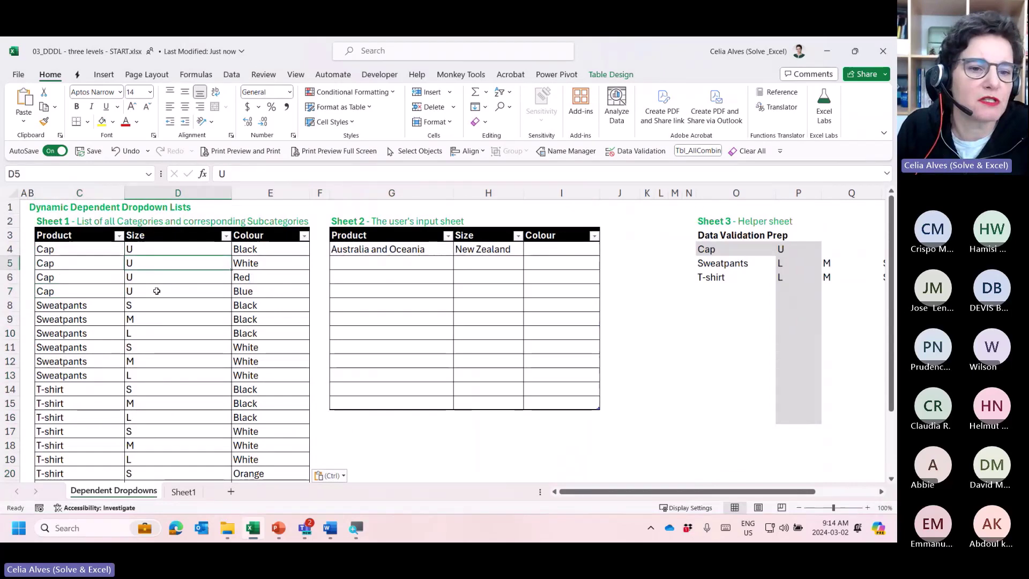
pyautogui.click(159, 351)
pyautogui.scroll(-2, 159, 351)
pyautogui.scroll(2, 159, 351)
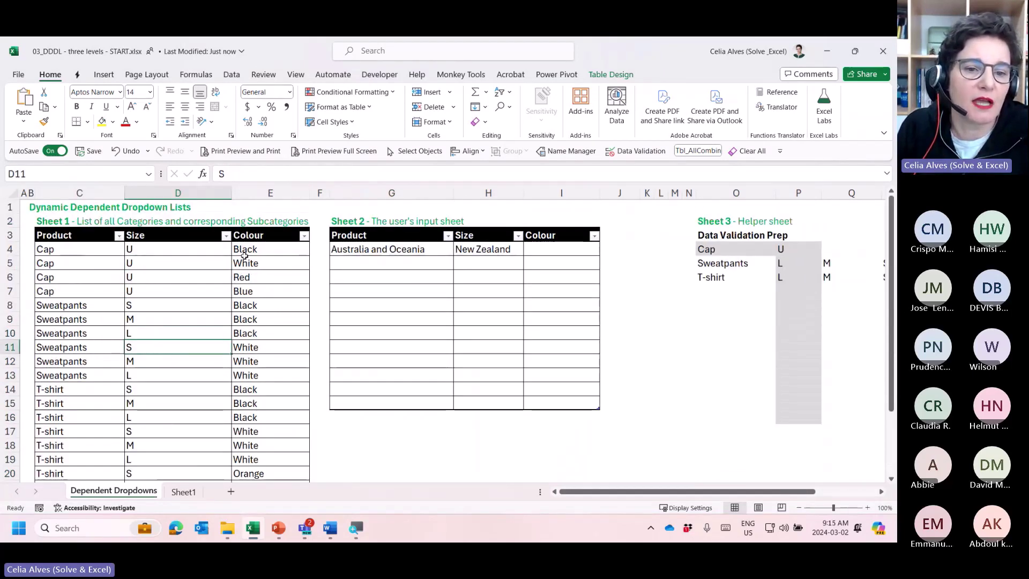
pyautogui.moveTo(64, 249); pyautogui.dragTo(268, 291)
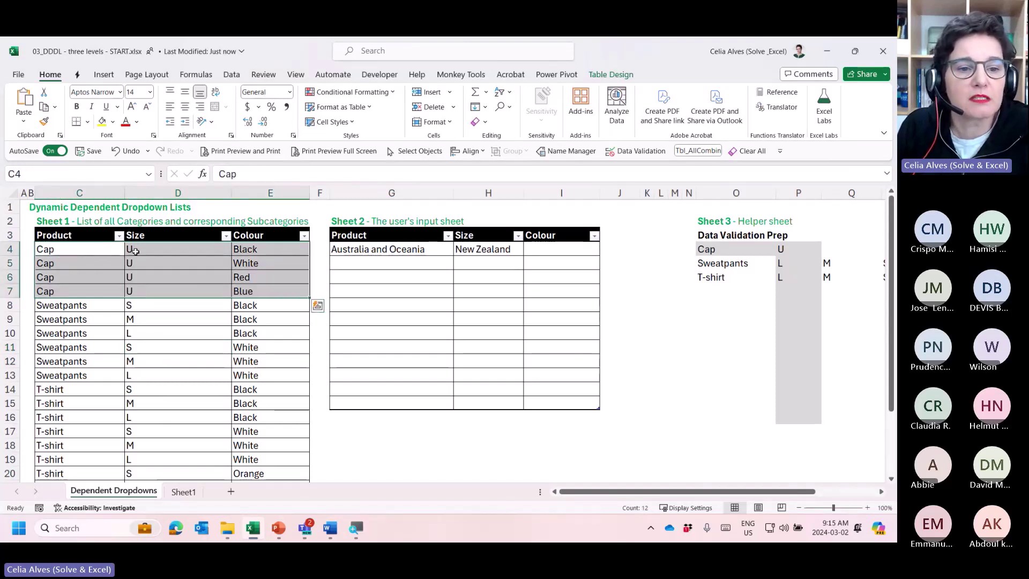
pyautogui.moveTo(135, 249); pyautogui.dragTo(134, 291)
pyautogui.moveTo(91, 251); pyautogui.dragTo(141, 290)
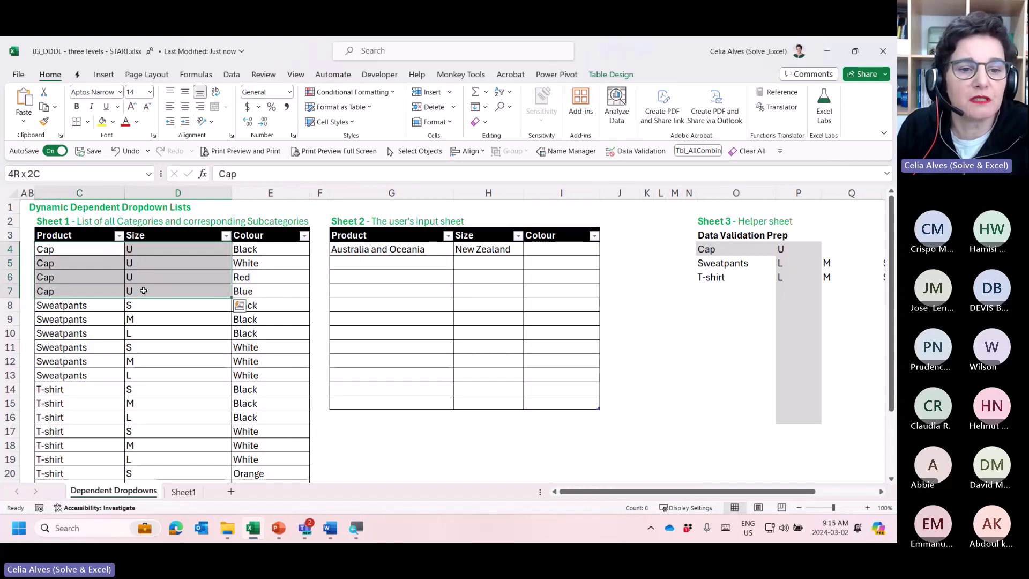
pyautogui.moveTo(243, 249); pyautogui.dragTo(245, 291)
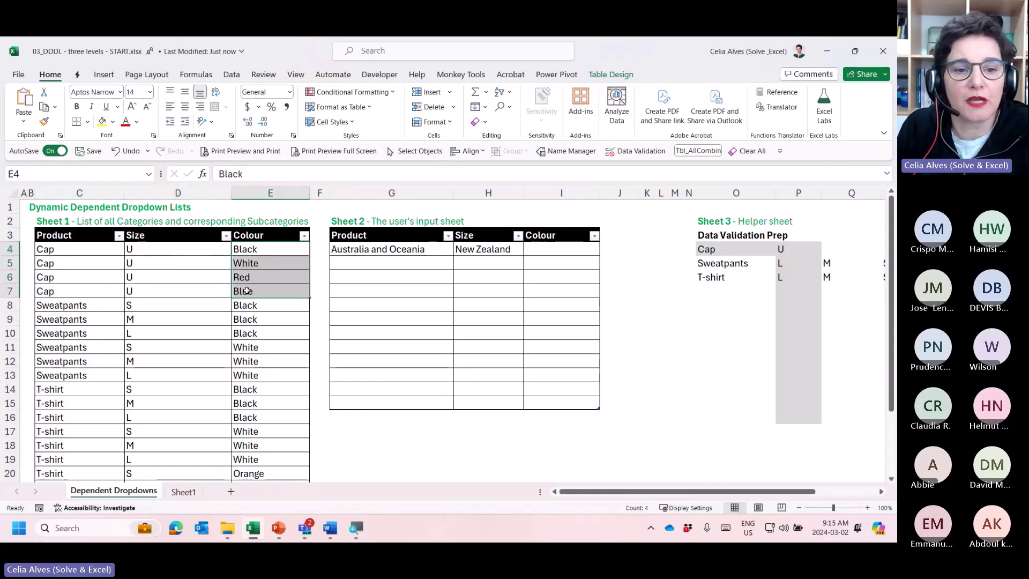
pyautogui.moveTo(114, 250); pyautogui.dragTo(216, 280)
pyautogui.moveTo(272, 279); pyautogui.dragTo(265, 298)
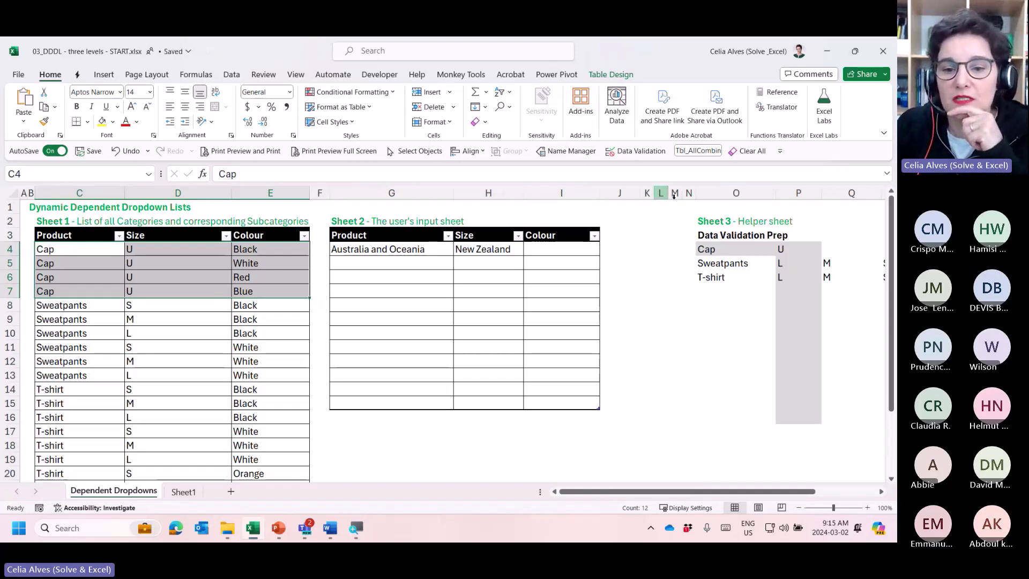
# Inspect the helper sheet's formula in P4 that lists the sizes for each product.
pyautogui.hscroll(3, 581, 489)
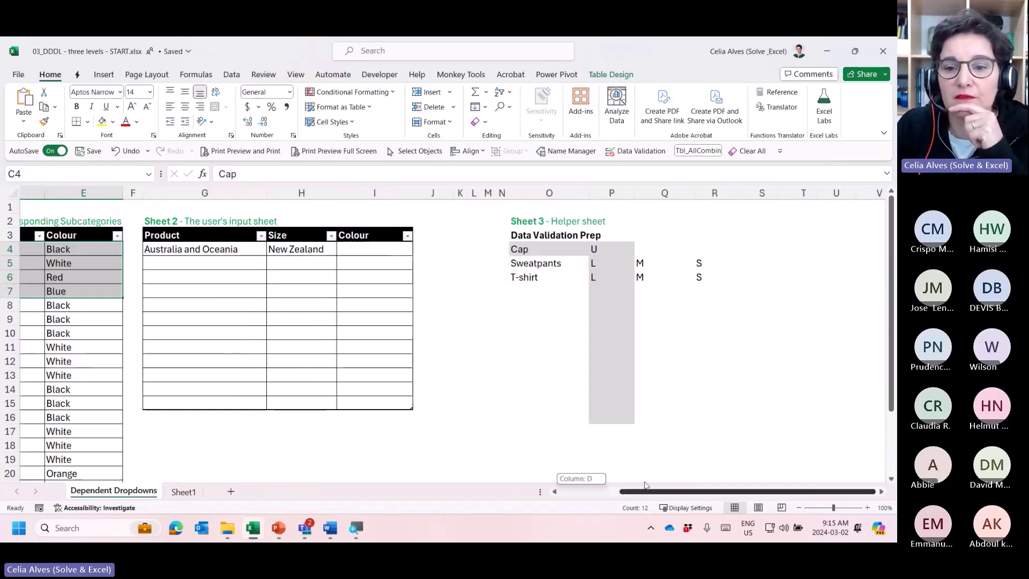
pyautogui.click(581, 249)
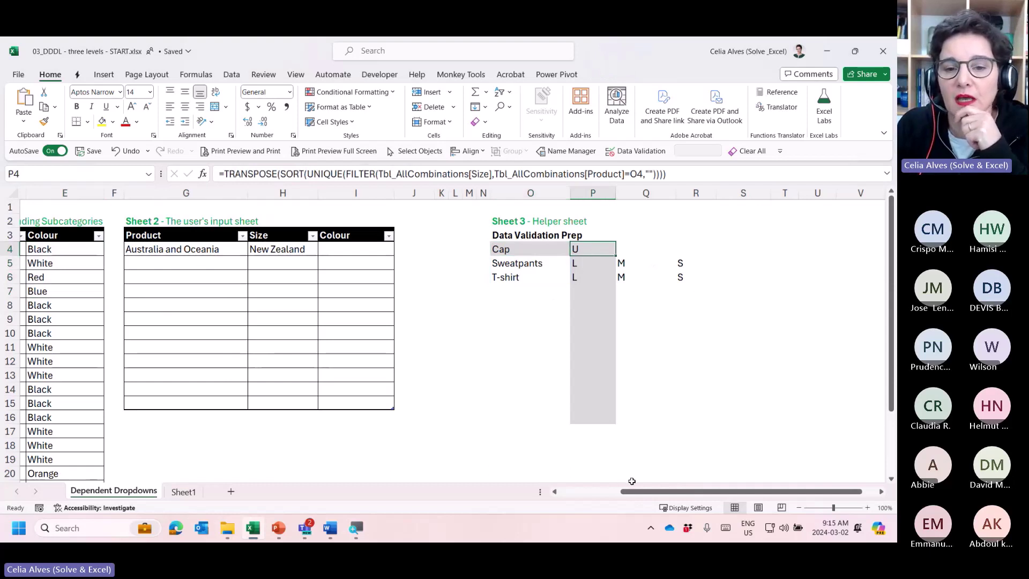
pyautogui.moveTo(659, 495); pyautogui.dragTo(598, 494)
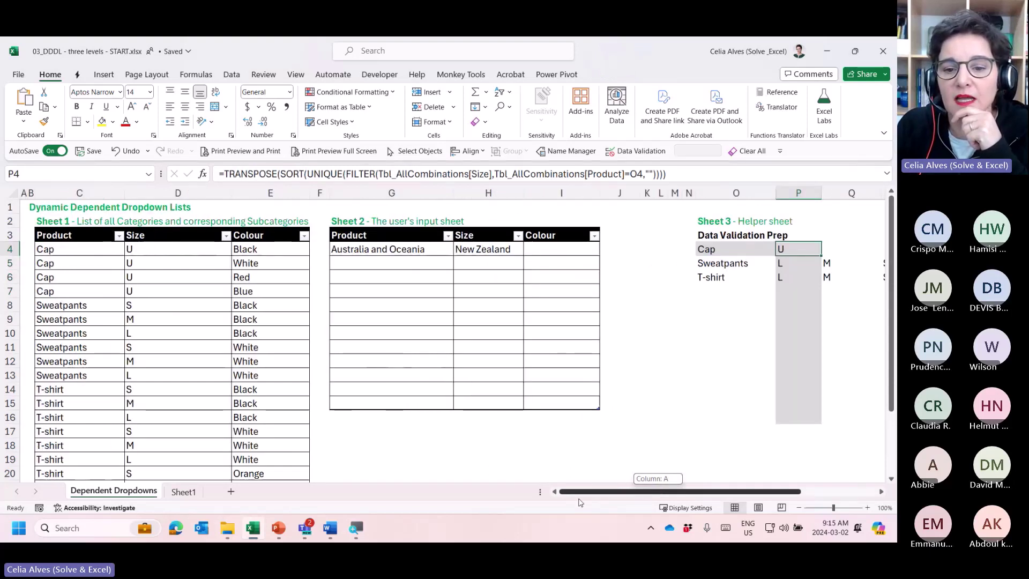
# Set the first row of the input table to product Sweatpants and size M from the dropdown lists.
pyautogui.click(437, 262)
pyautogui.click(433, 248)
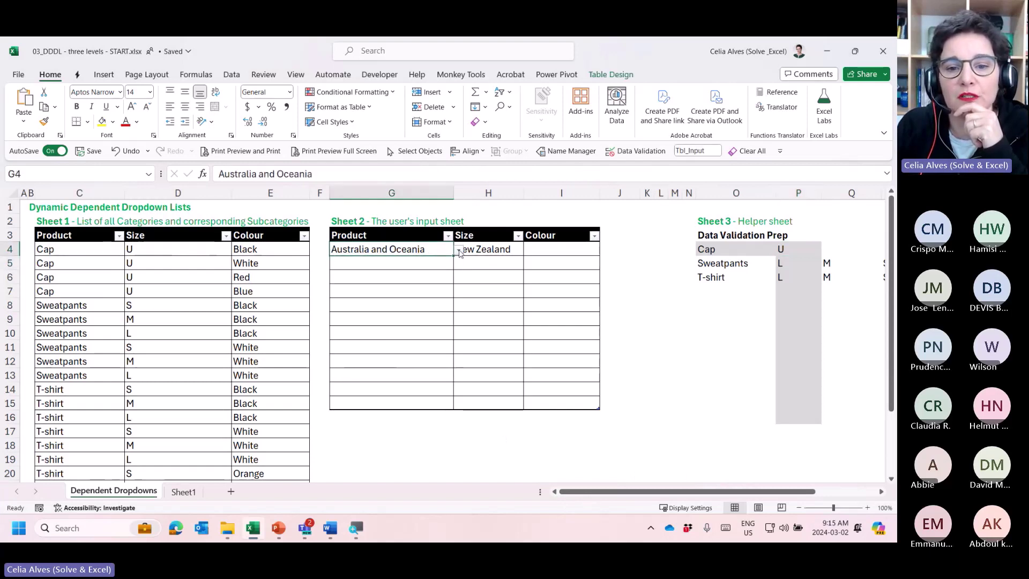
pyautogui.click(459, 251)
pyautogui.click(405, 272)
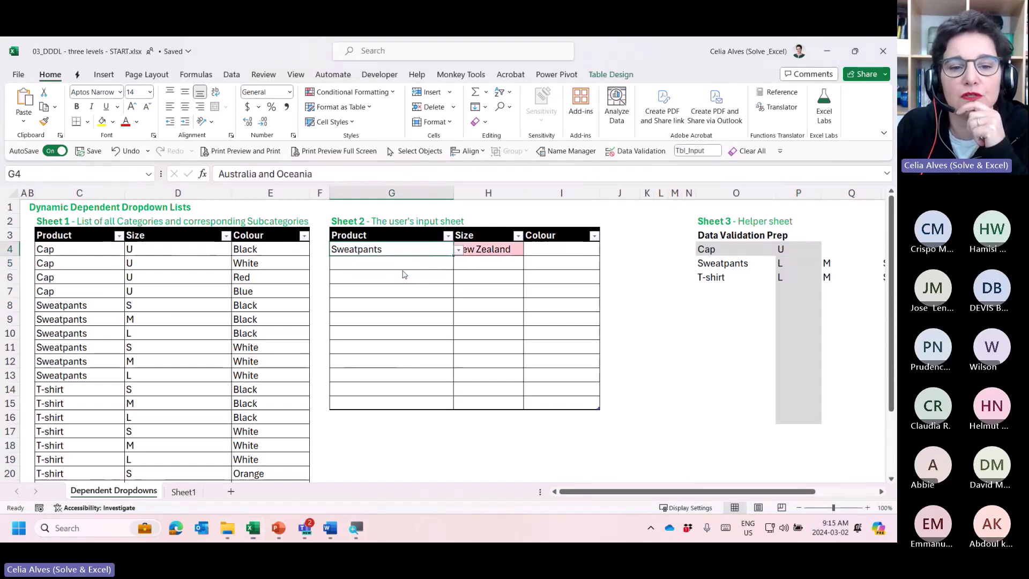
pyautogui.click(502, 248)
pyautogui.click(529, 250)
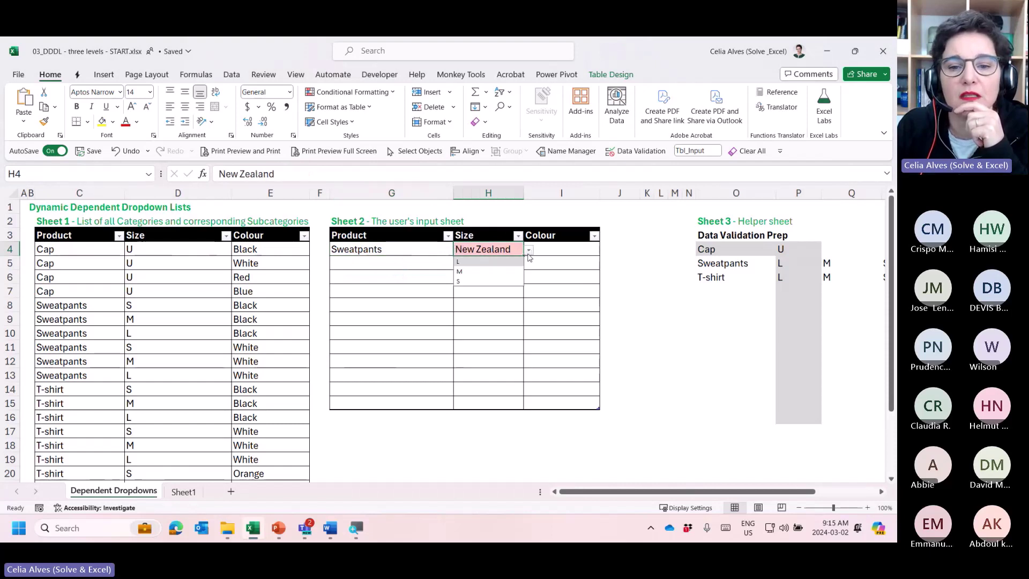
pyautogui.click(496, 273)
pyautogui.click(555, 252)
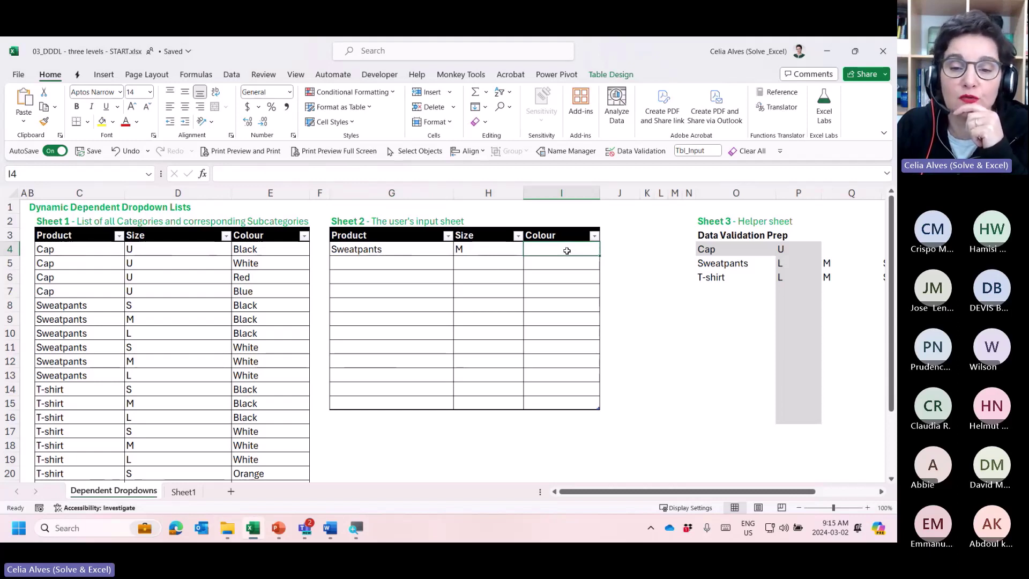
pyautogui.click(475, 250)
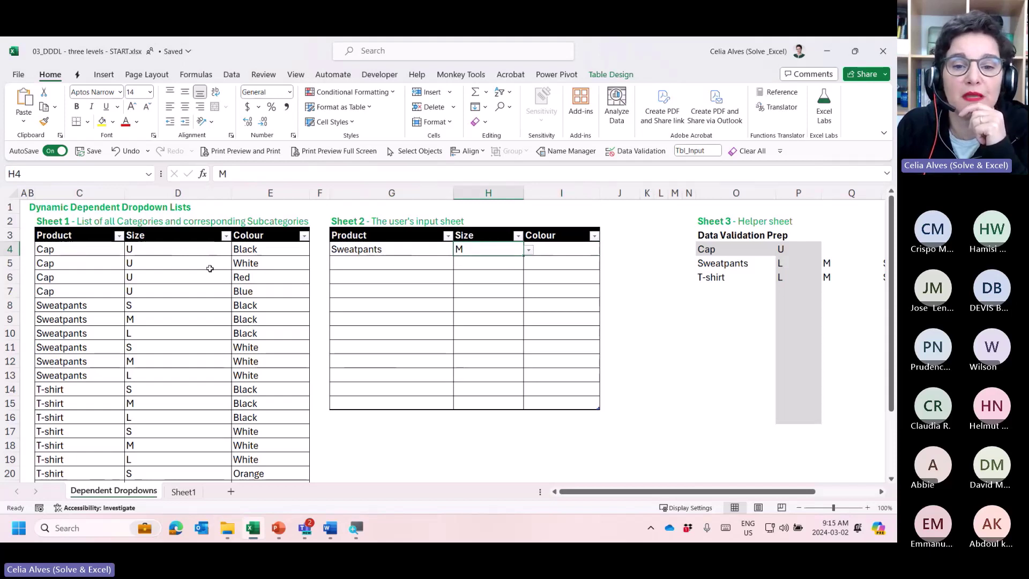
# Filter the Sheet 1 table's Product column to show only Sweatpants.
pyautogui.click(119, 236)
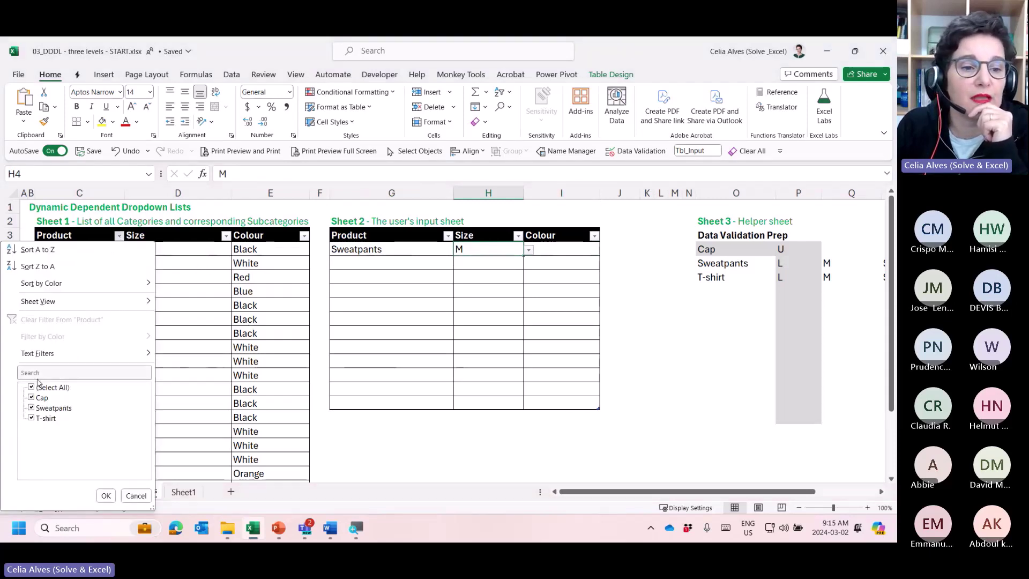
pyautogui.click(32, 408)
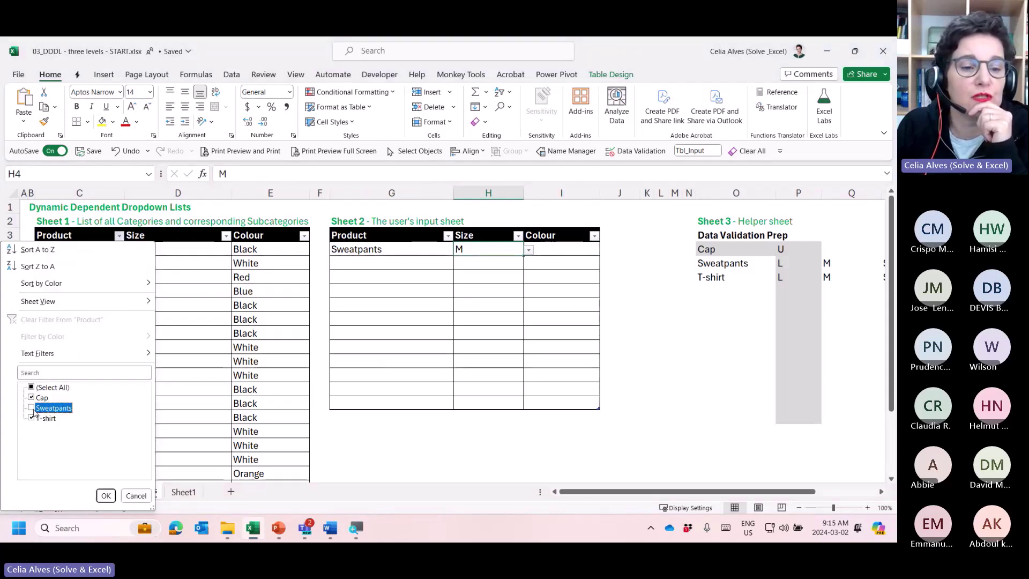
pyautogui.click(32, 387)
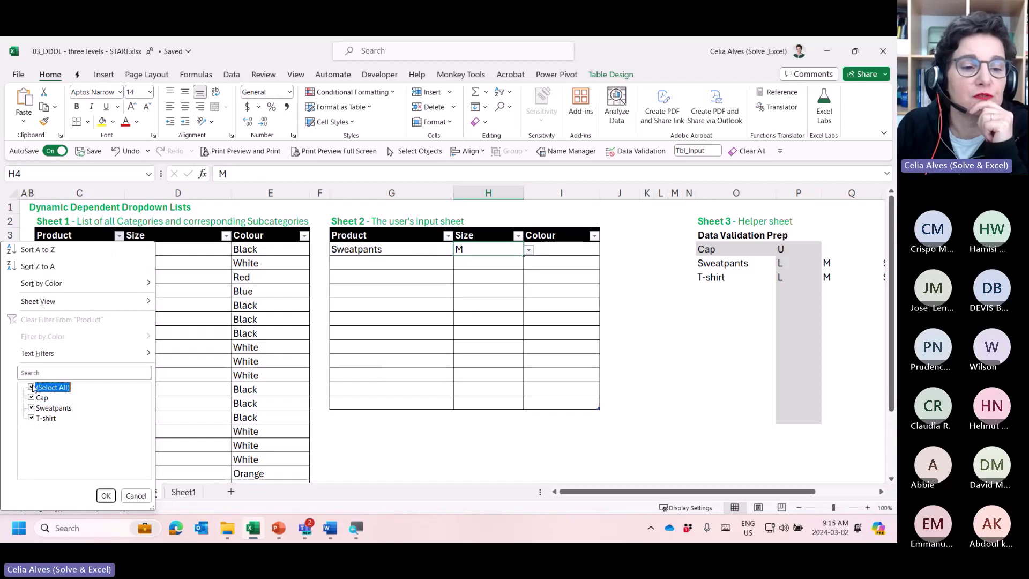
pyautogui.click(31, 388)
pyautogui.click(32, 408)
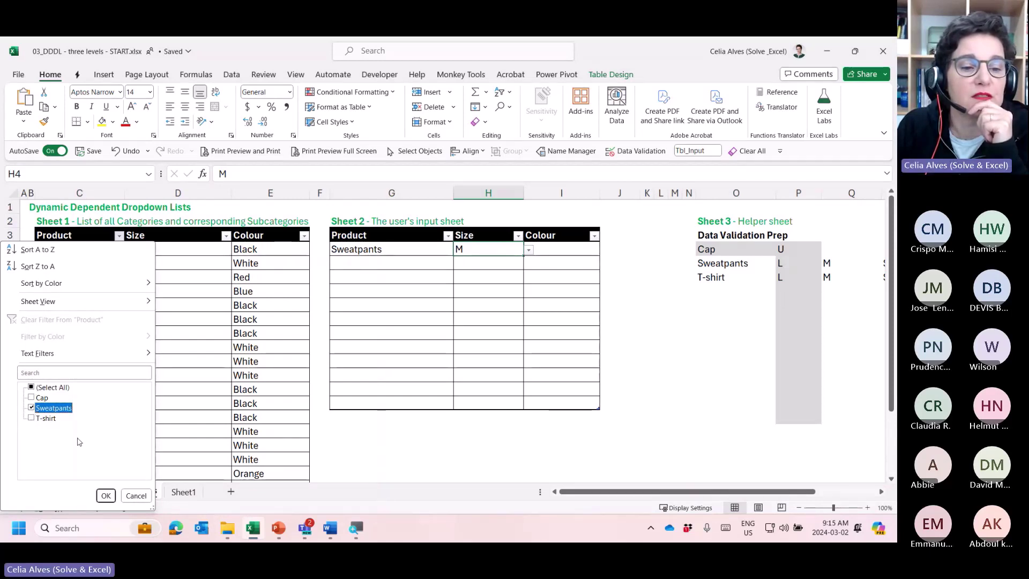
pyautogui.click(106, 495)
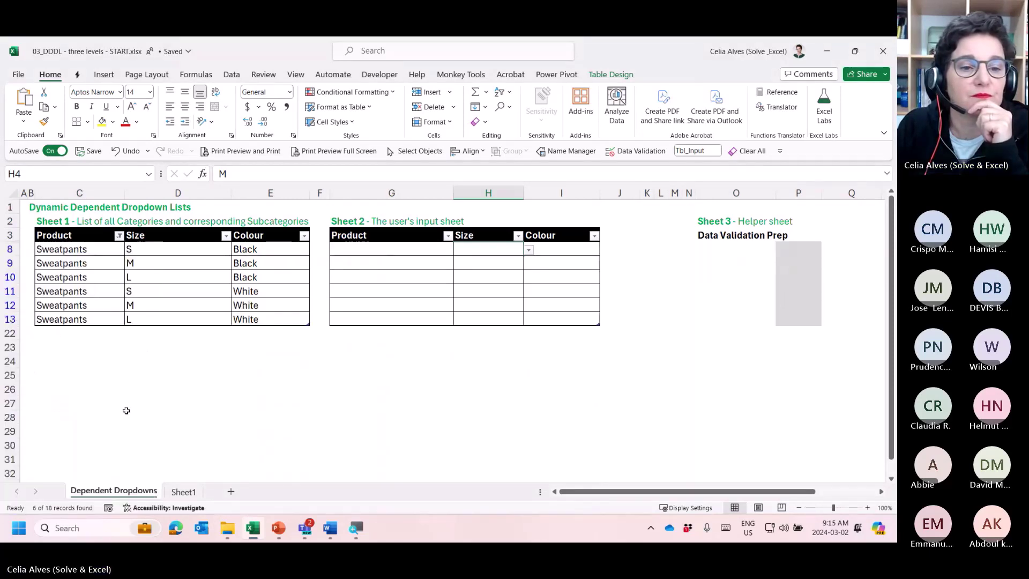
# Filter the Sheet 1 table's Size column to M and select the remaining Colour cells.
pyautogui.click(225, 236)
pyautogui.click(108, 388)
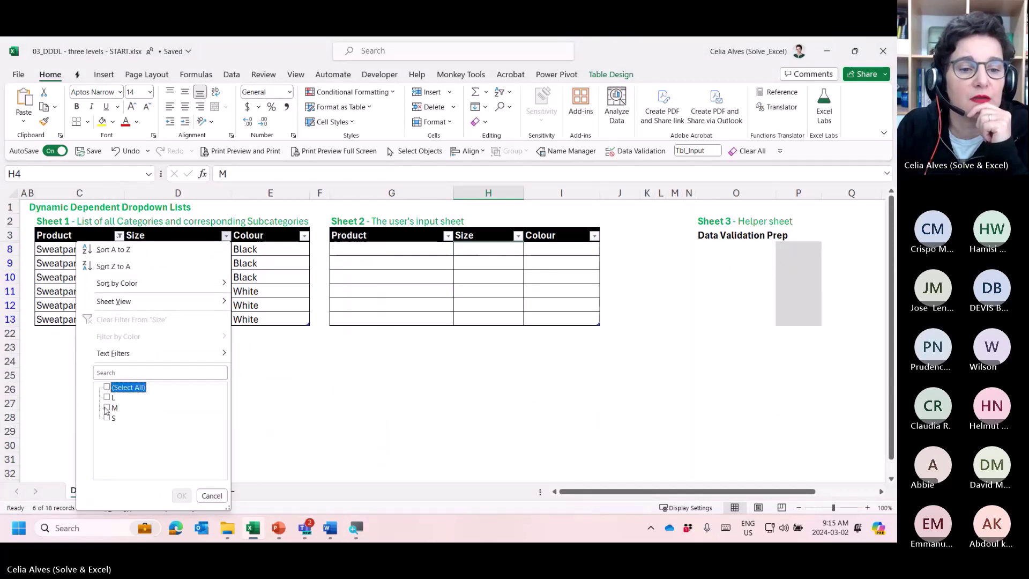
pyautogui.click(107, 408)
pyautogui.click(182, 496)
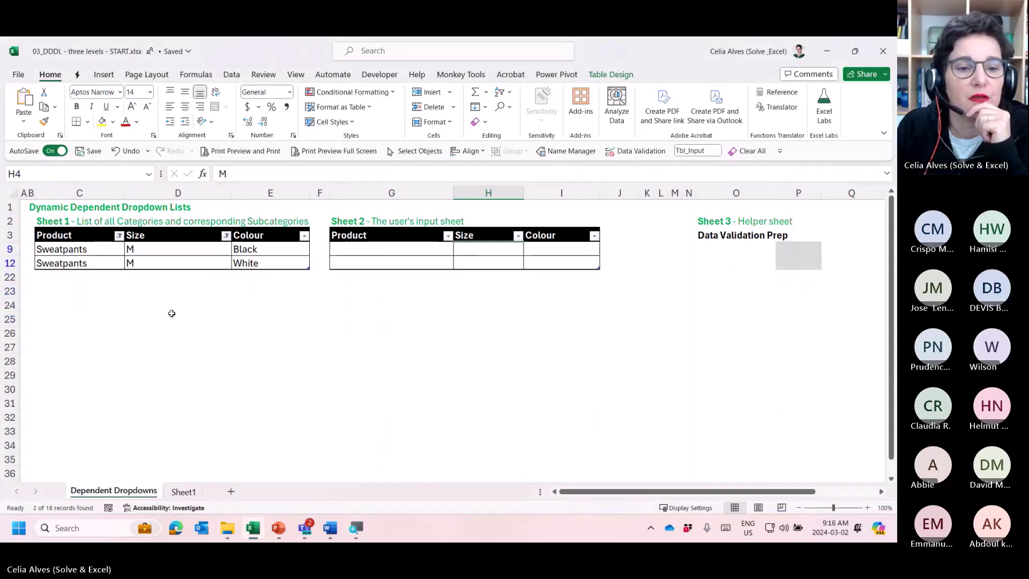
pyautogui.moveTo(272, 250); pyautogui.dragTo(272, 263)
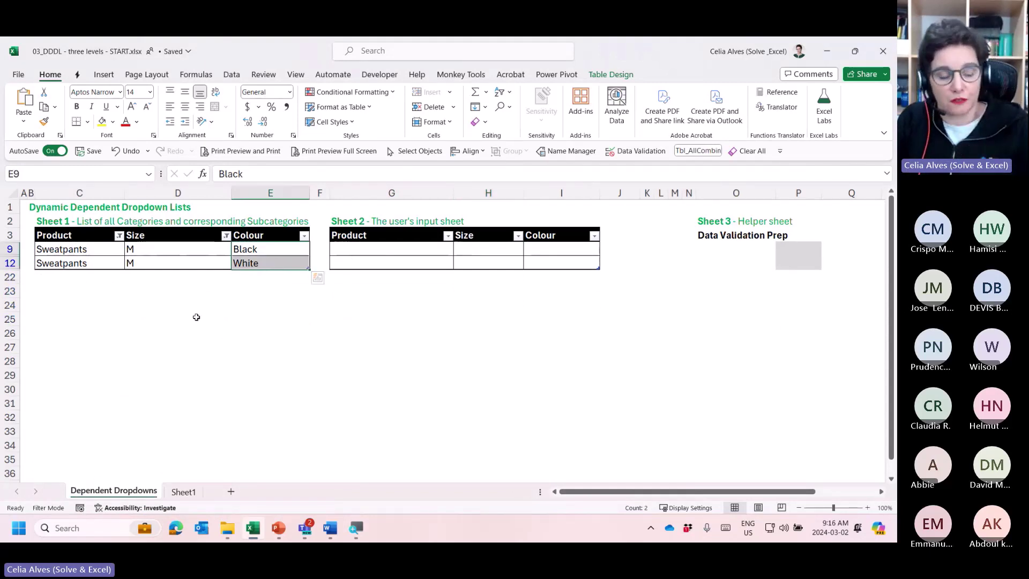
# Undo the Size and Product filters on the Sheet 1 table and select the first Colour cell, I4, of the input table.
pyautogui.hotkey('ctrl', 'z')
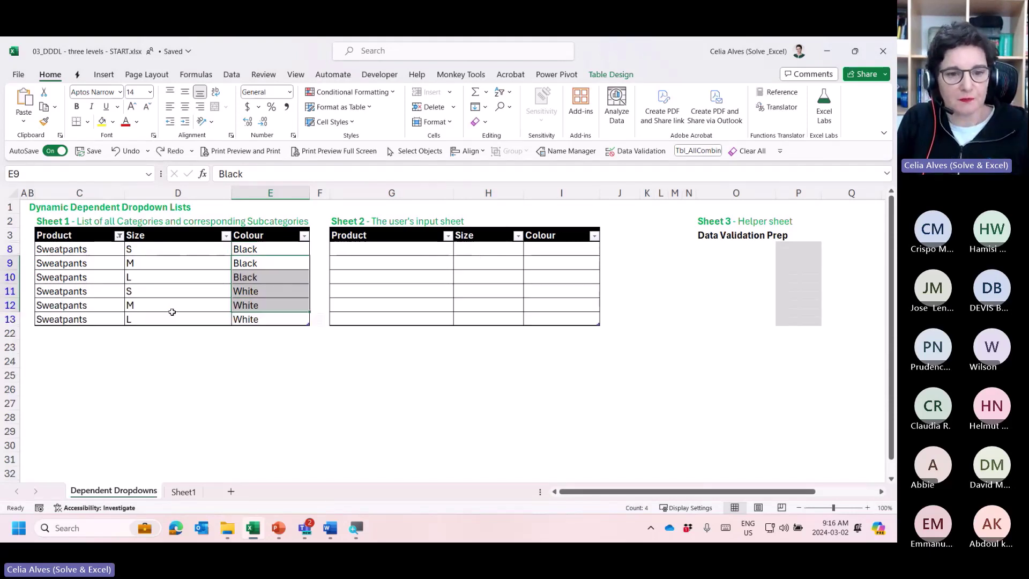
pyautogui.hotkey('ctrl', 'z')
pyautogui.click(423, 290)
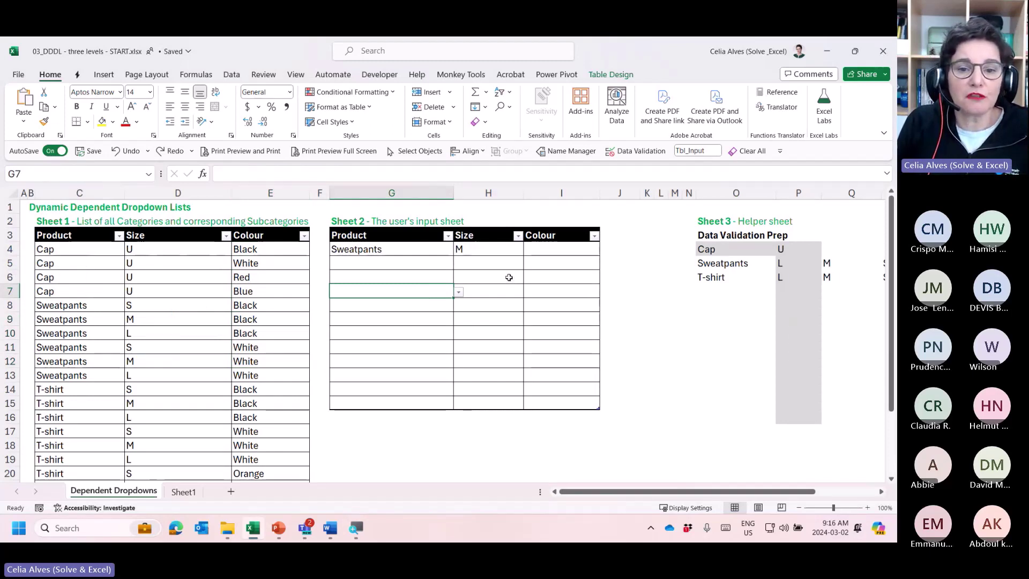
pyautogui.click(509, 277)
pyautogui.click(559, 248)
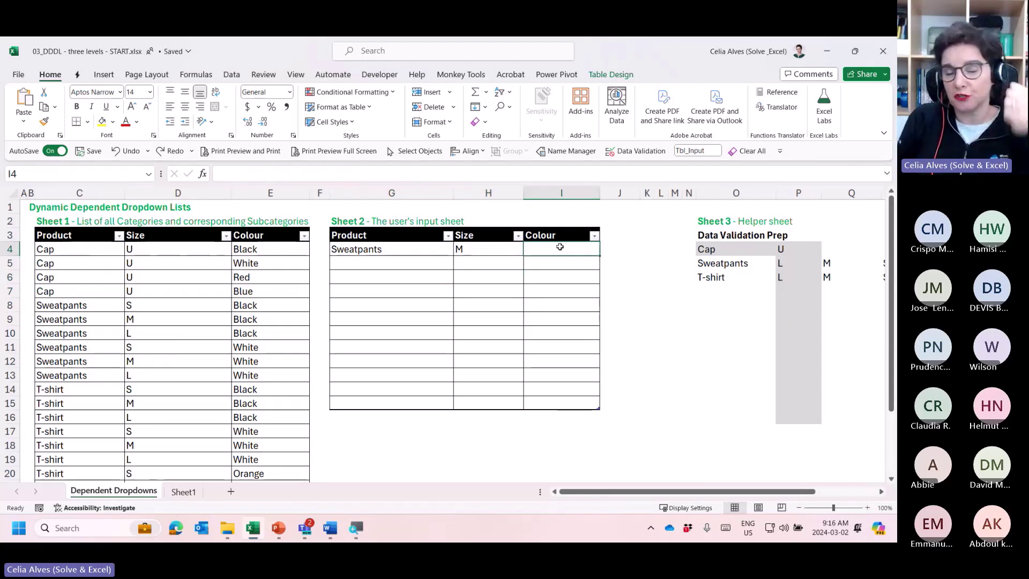
# Inspect the helper sheet's formula in O4 that lists the products and the source column it refers to.
pyautogui.click(480, 193)
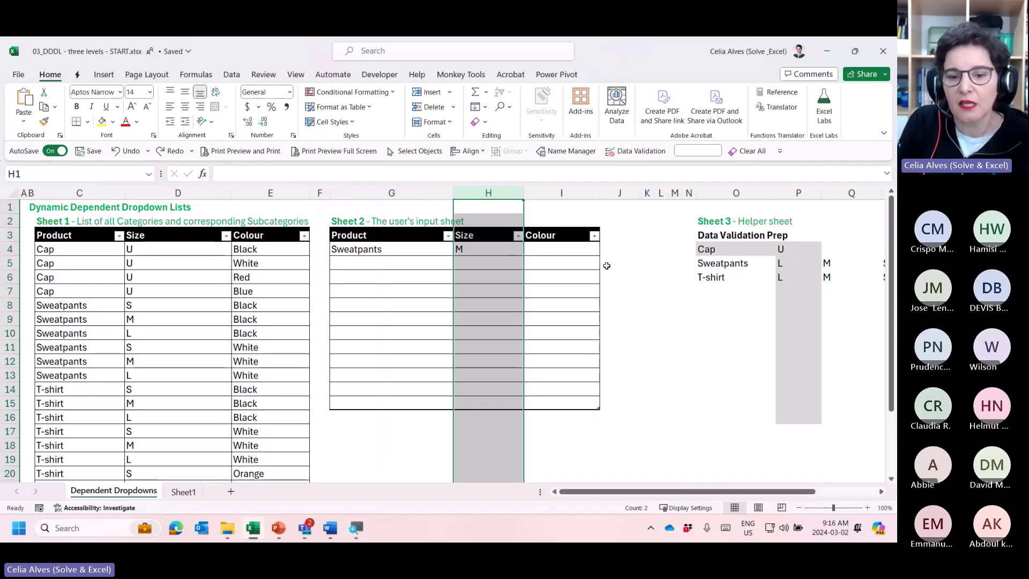
pyautogui.hscroll(3, 607, 266)
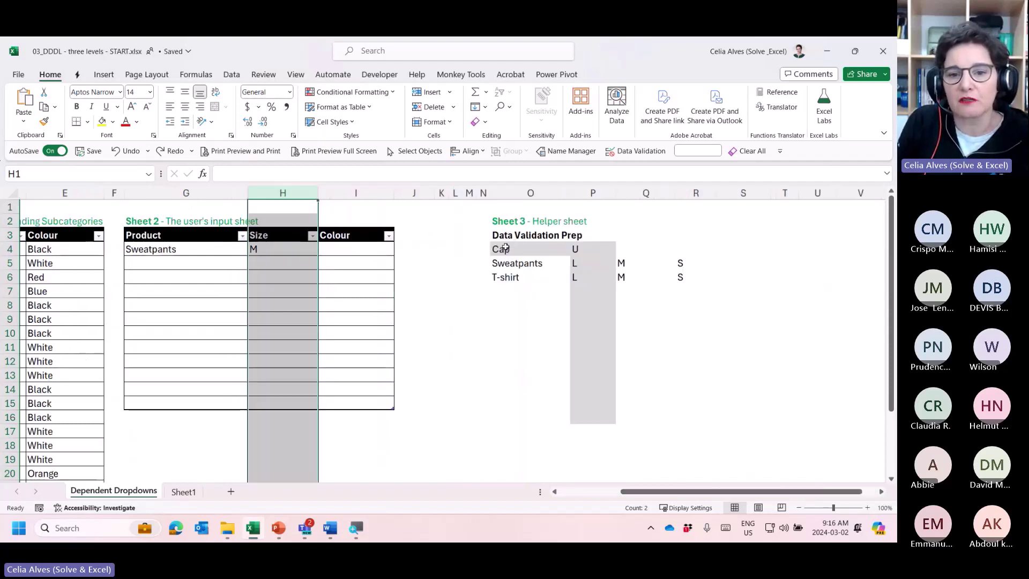
pyautogui.moveTo(506, 248); pyautogui.dragTo(680, 420)
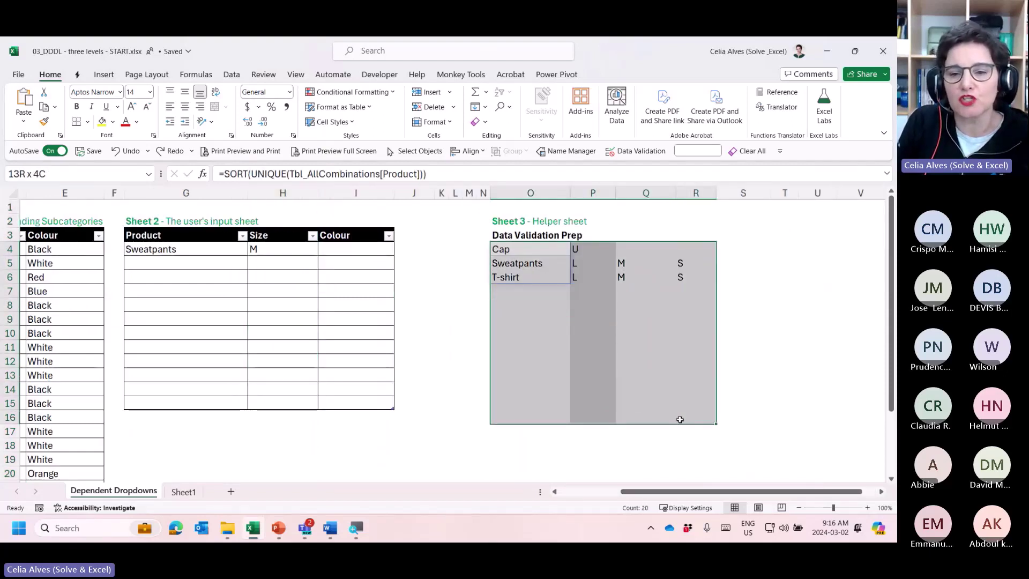
pyautogui.click(551, 250)
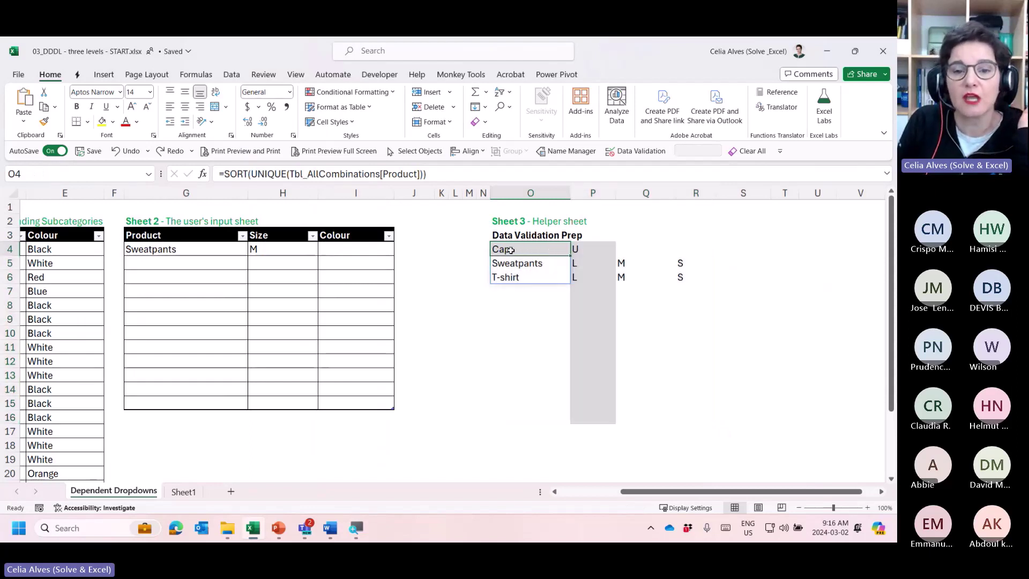
pyautogui.click(453, 174)
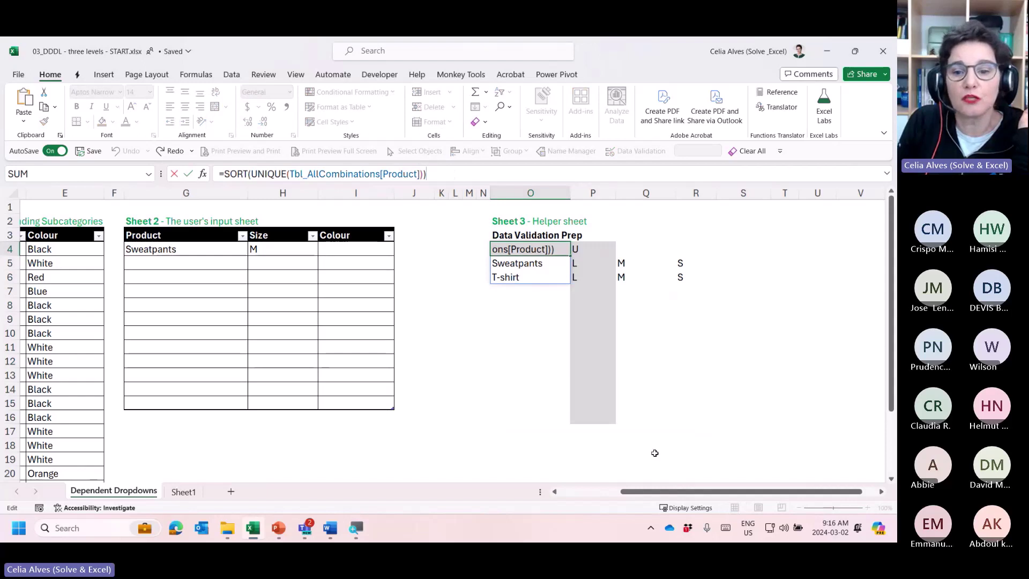
pyautogui.hscroll(-3, 166, 248)
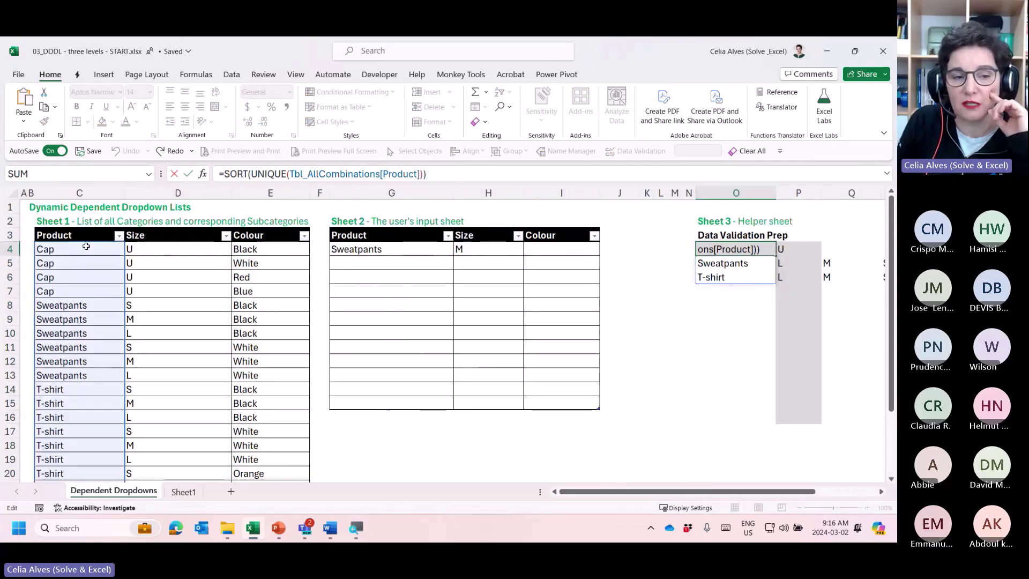
pyautogui.press('Escape')
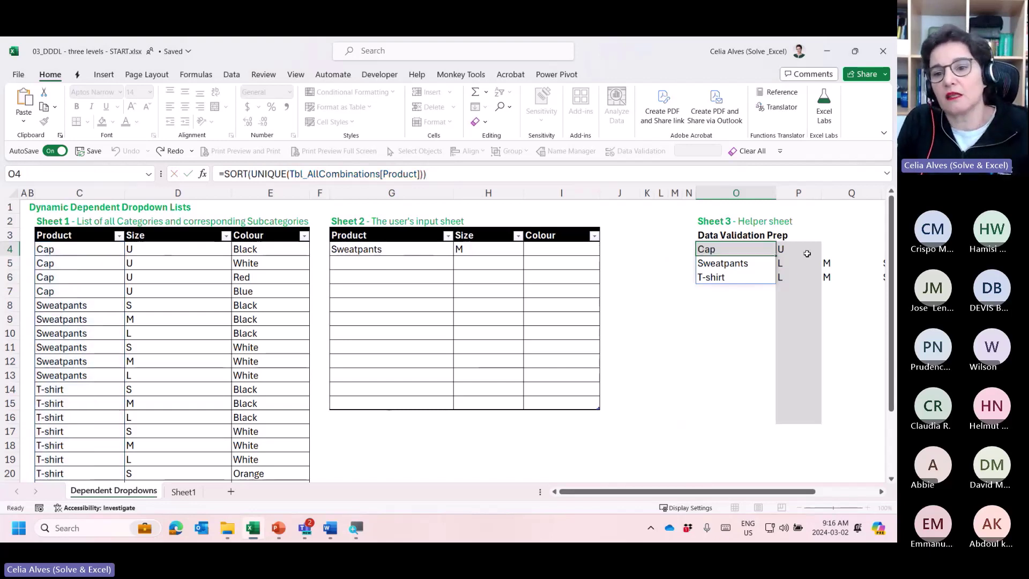
# Inspect the sizes formula in P4 and the overall range taken up by the helper sheet's product and size lists.
pyautogui.click(807, 253)
pyautogui.click(690, 177)
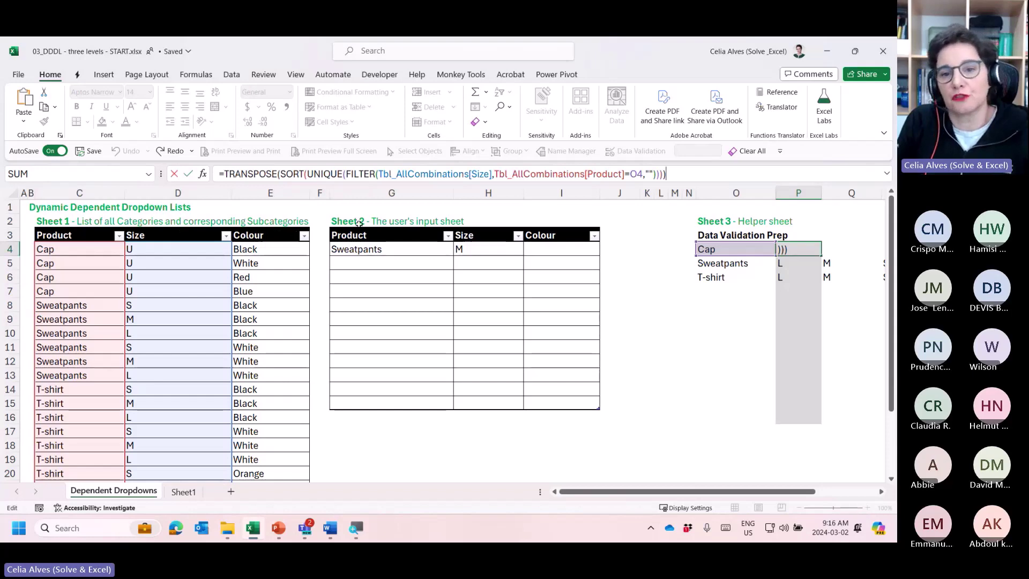
pyautogui.hotkey('ctrl', 'Return')
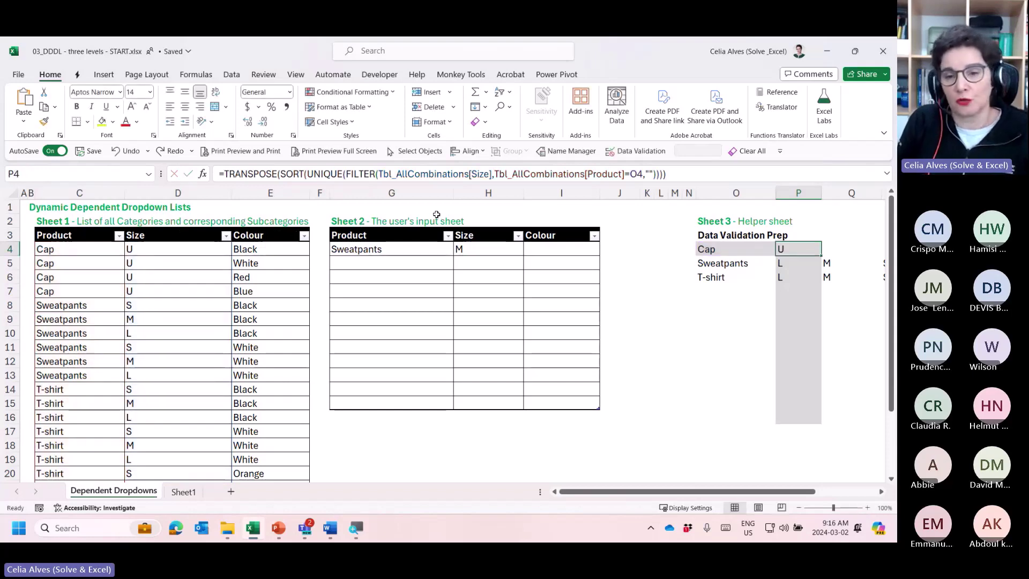
pyautogui.hscroll(4, 593, 262)
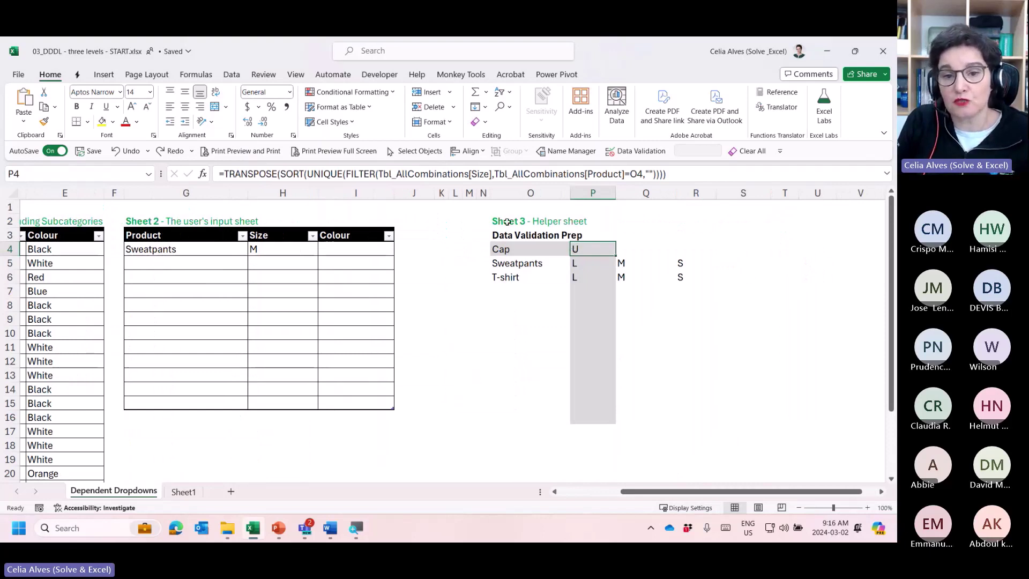
pyautogui.moveTo(531, 221); pyautogui.dragTo(716, 426)
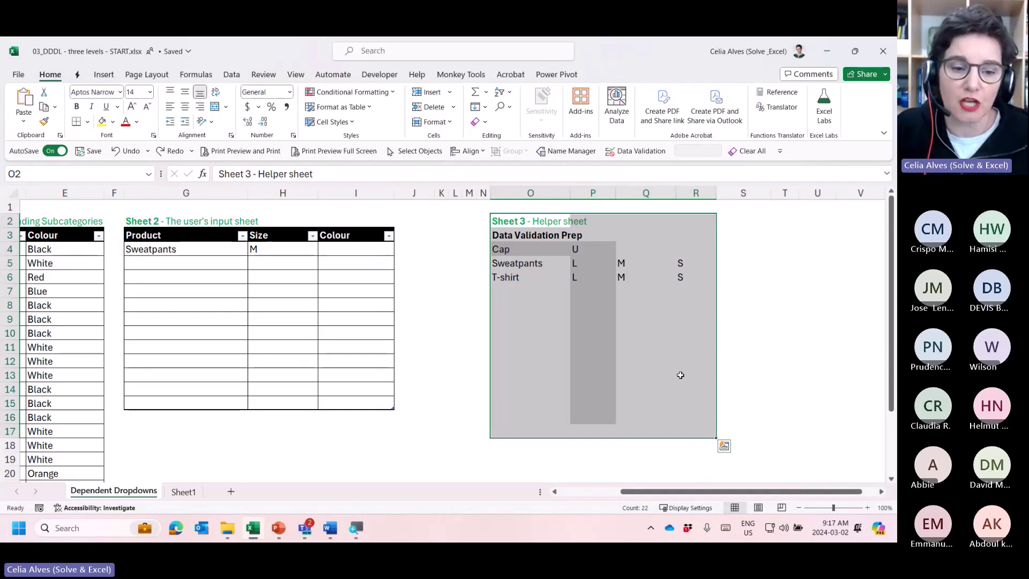
pyautogui.click(513, 364)
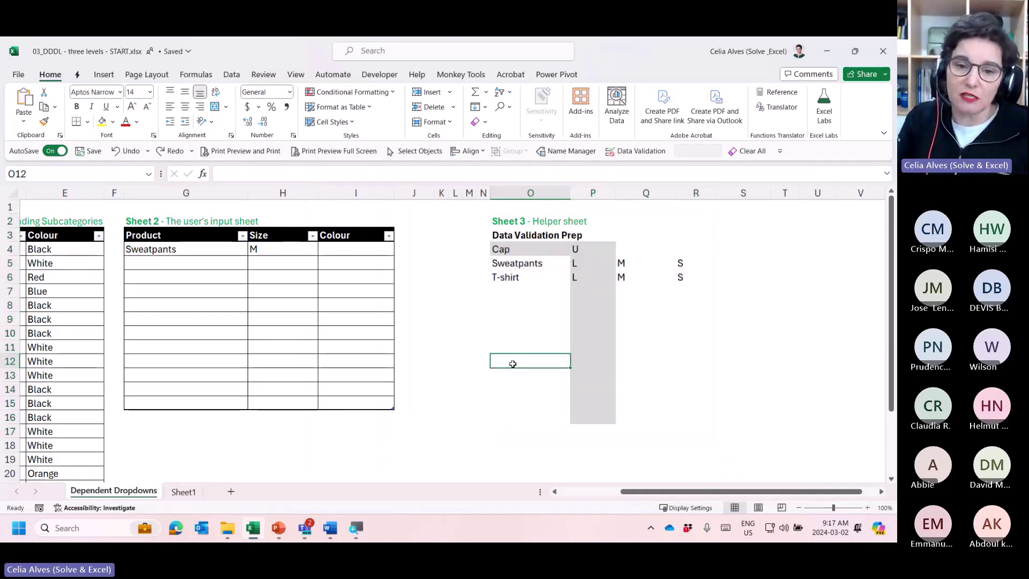
pyautogui.moveTo(663, 492); pyautogui.dragTo(602, 493)
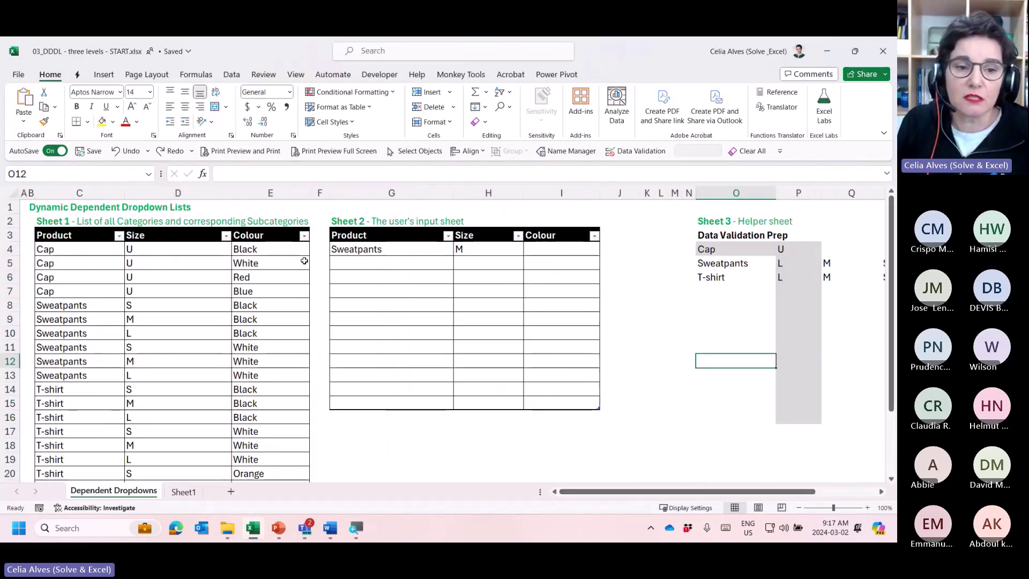
# Compare the first product and size pair in the Sheet 1 table with the product list in helper column O.
pyautogui.click(284, 250)
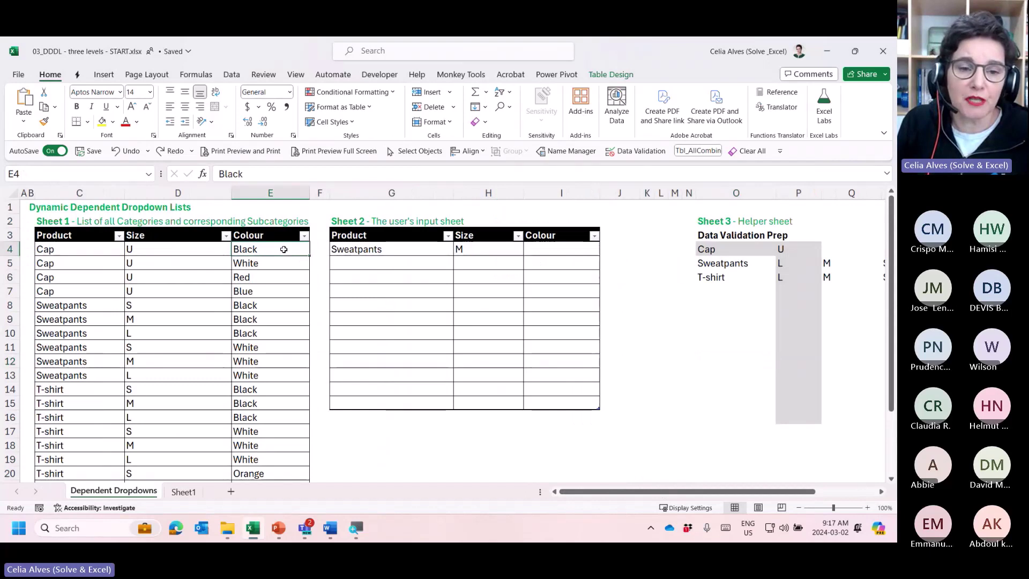
pyautogui.moveTo(90, 253); pyautogui.dragTo(137, 256)
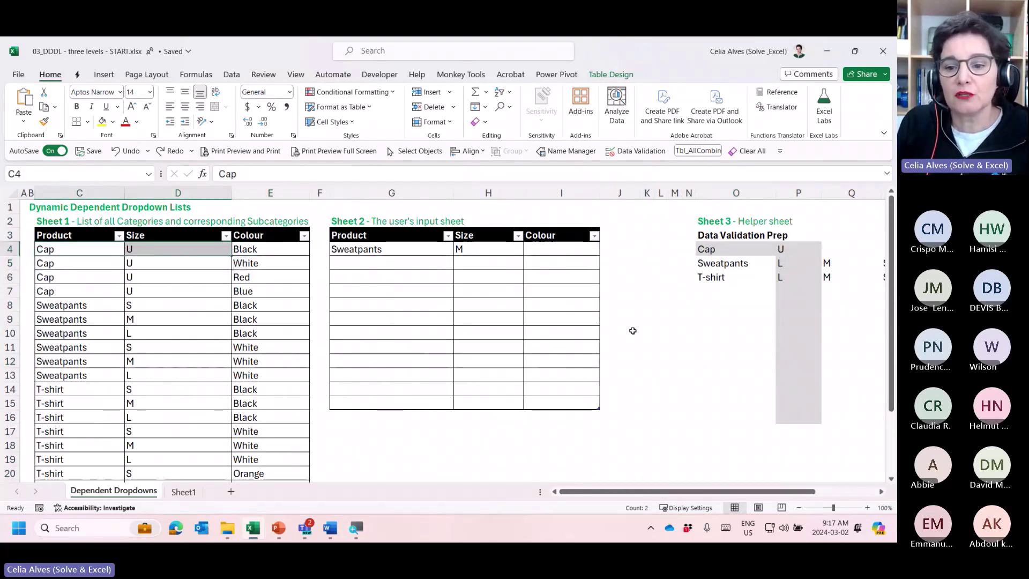
pyautogui.moveTo(707, 249); pyautogui.dragTo(728, 420)
pyautogui.click(721, 251)
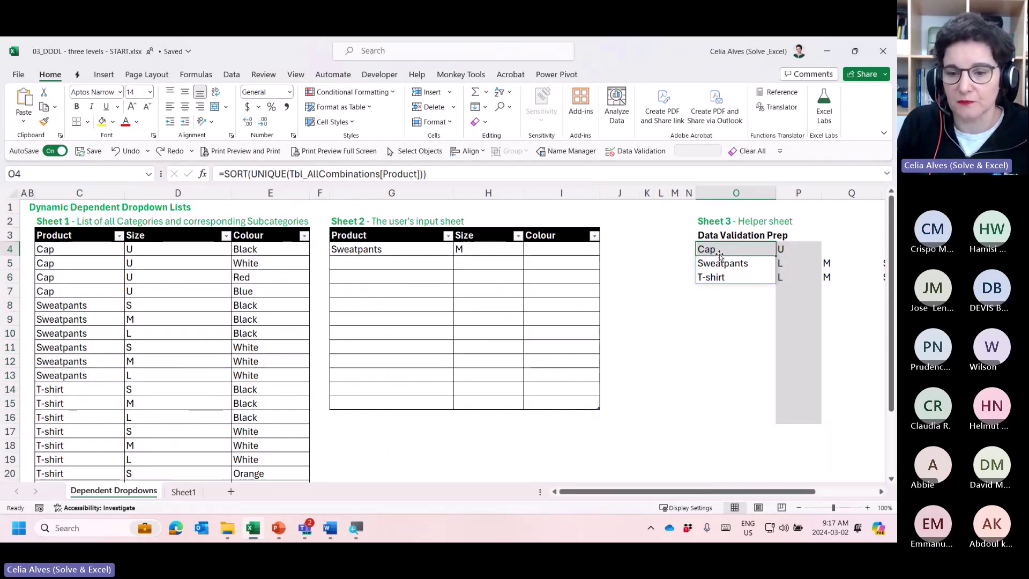
# In helper cell O19, list the unique product and size combinations with =UNIQUE(Tbl_AllCombinations[Product]&Tbl_AllCombinations[Size]).
pyautogui.click(719, 457)
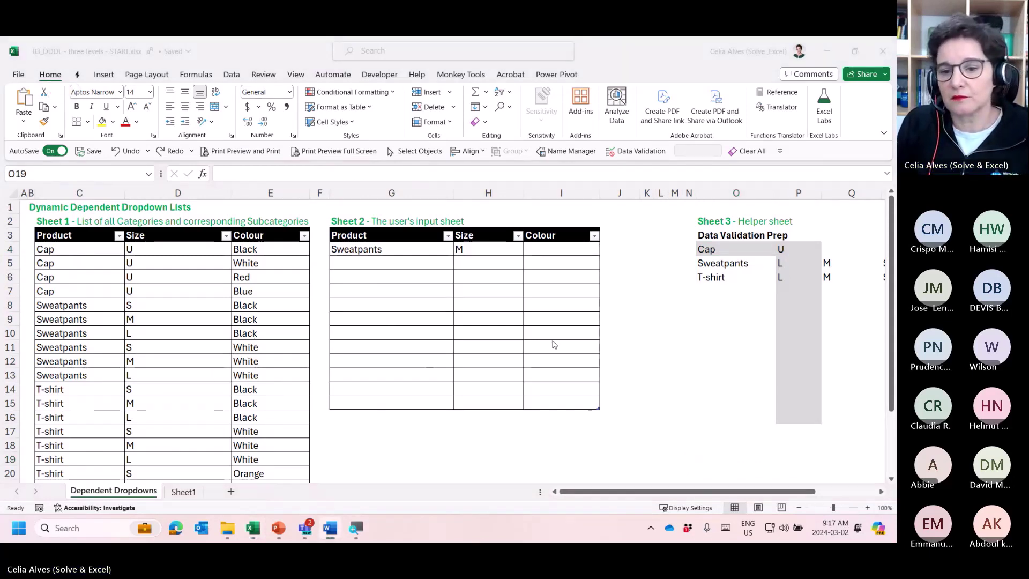
pyautogui.click(728, 445)
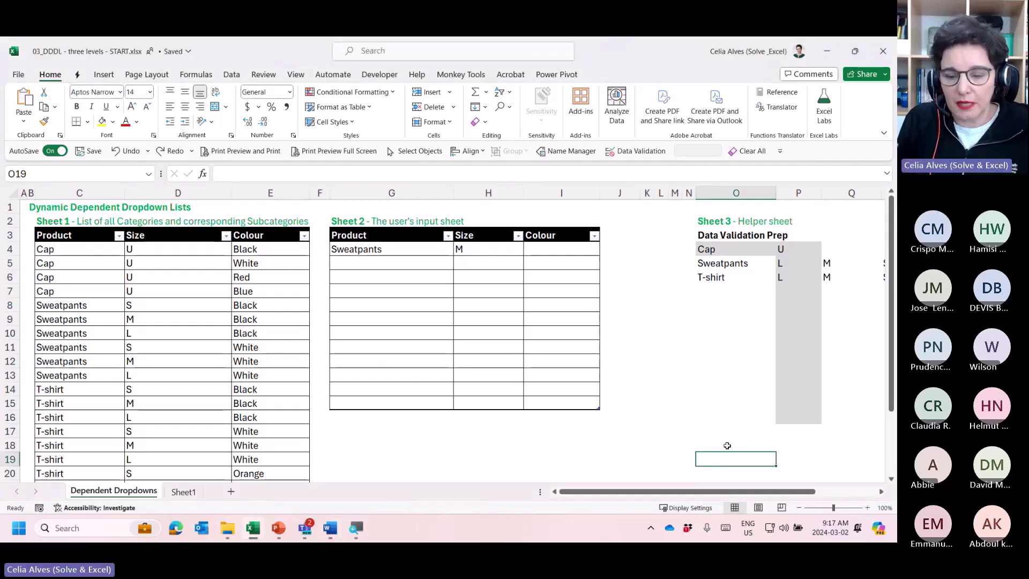
pyautogui.write('=uni')
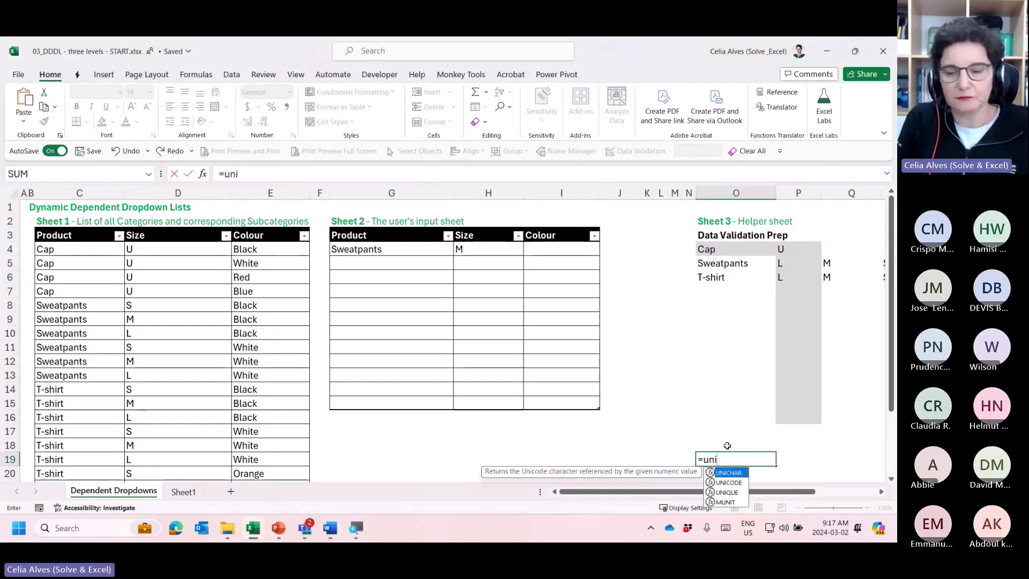
pyautogui.write('q')
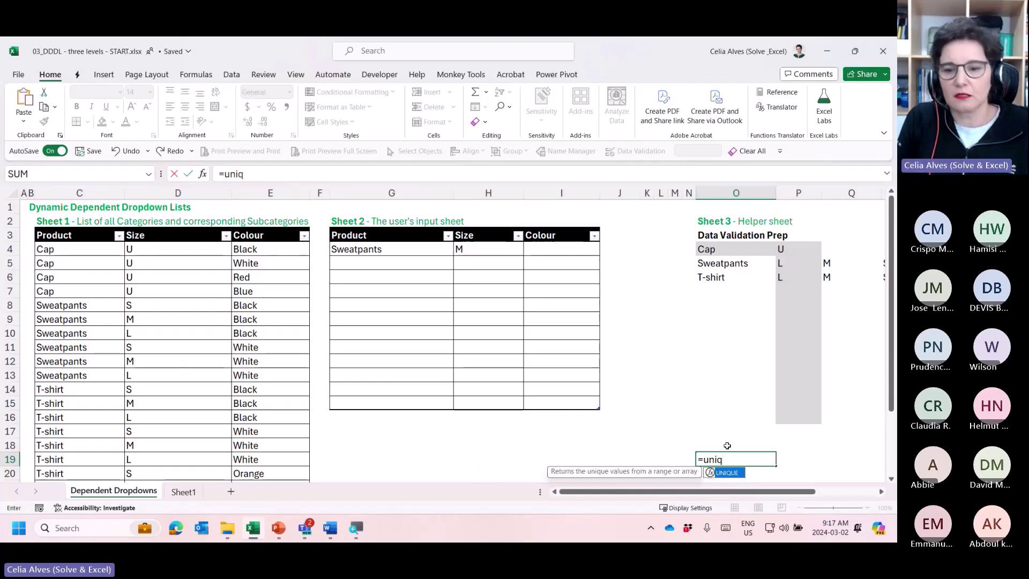
pyautogui.press('Tab')
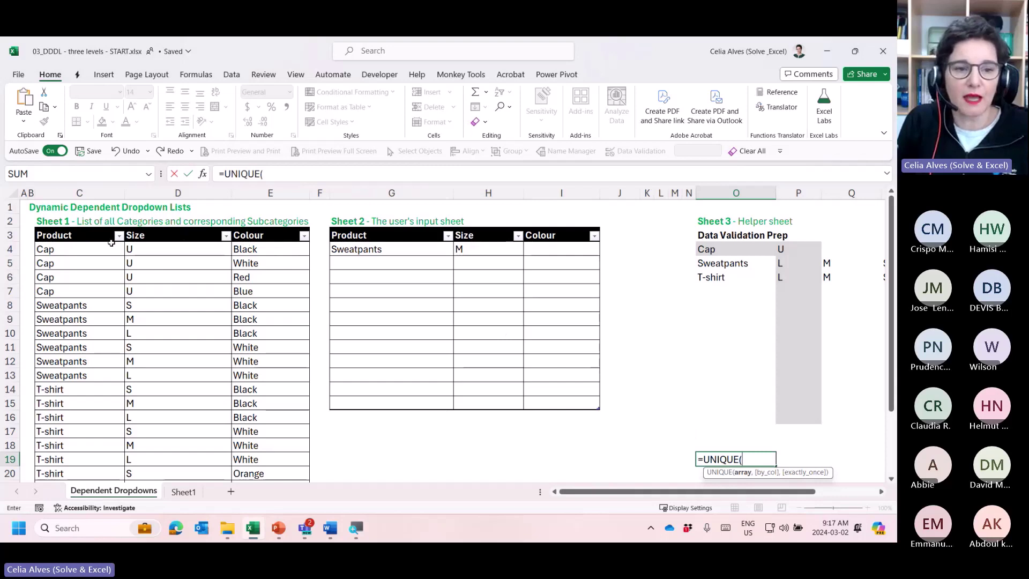
pyautogui.click(98, 228)
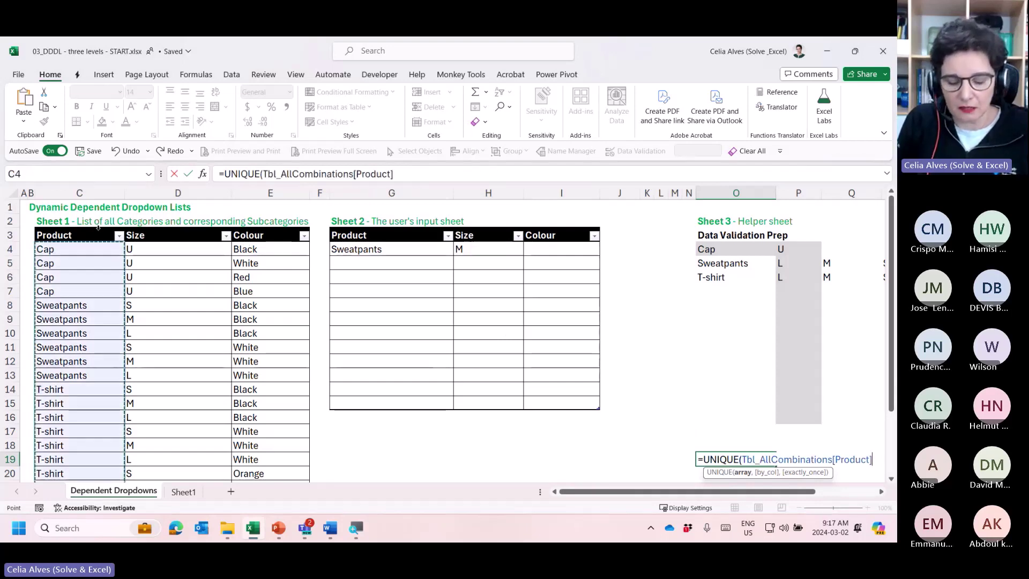
pyautogui.write('&')
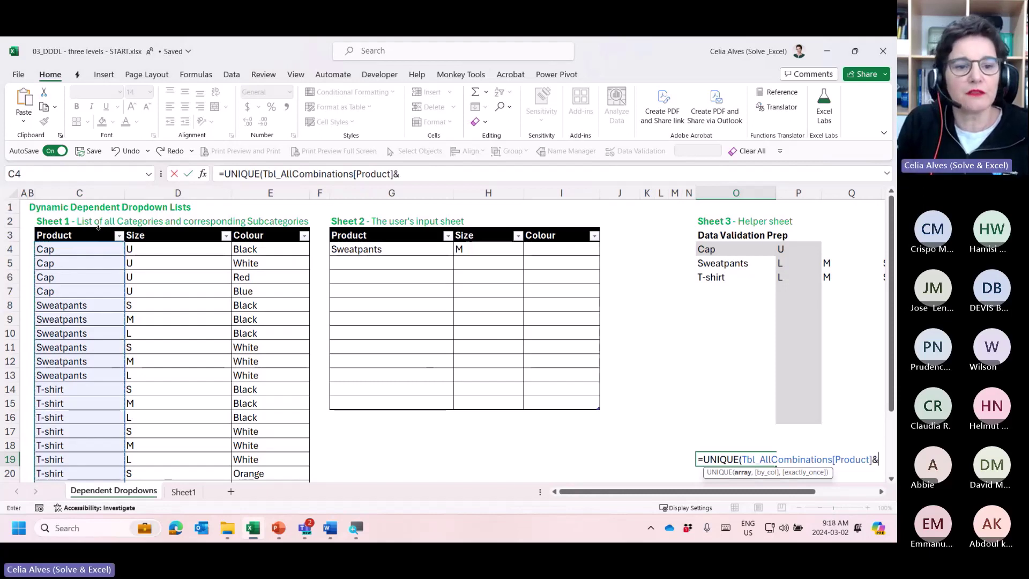
pyautogui.click(156, 226)
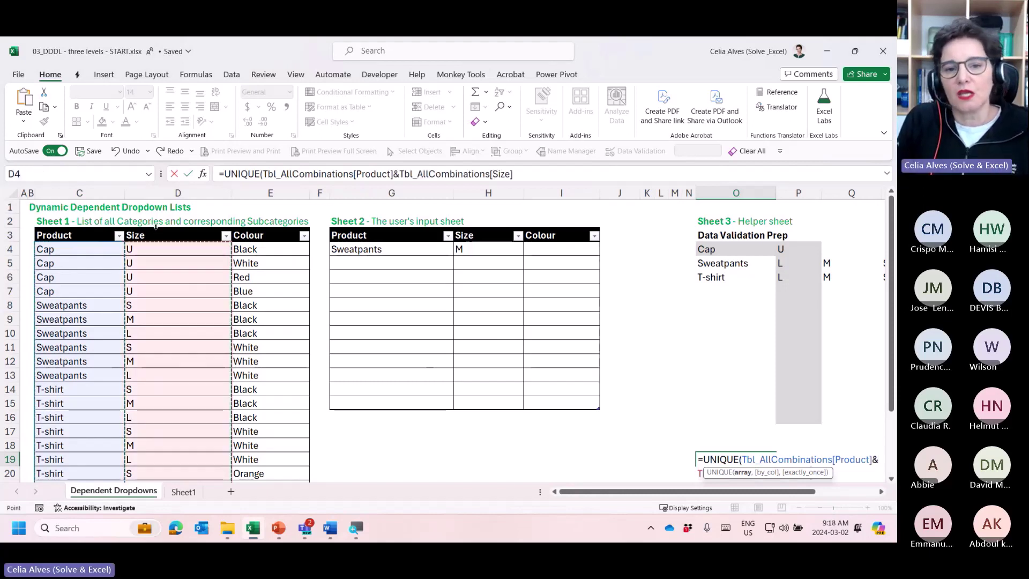
pyautogui.write(')')
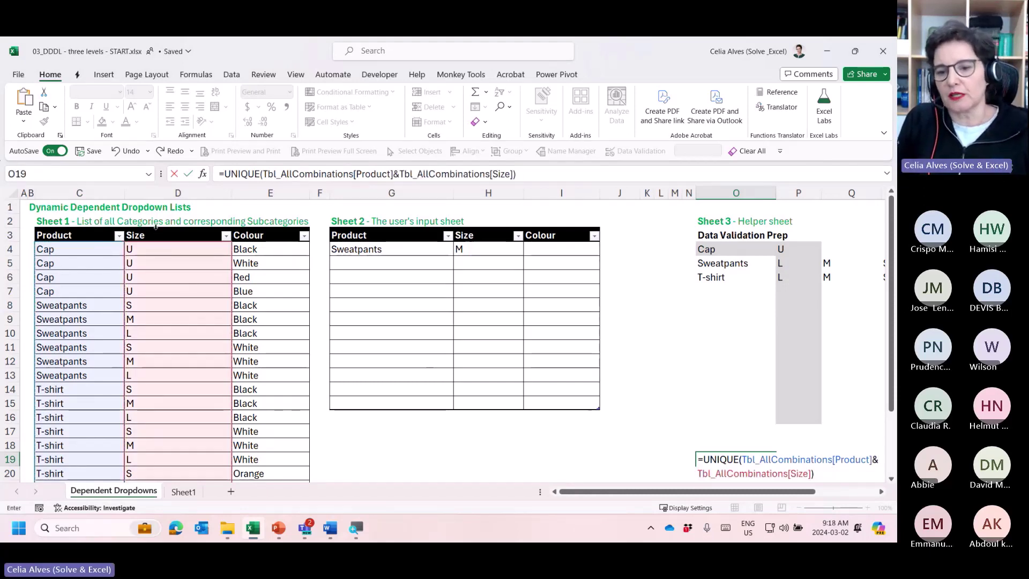
pyautogui.press('Return')
# Try adding a "|" separator between the Product and Size columns in the UNIQUE formula in O19, and review the resulting list.
pyautogui.scroll(-4, 604, 333)
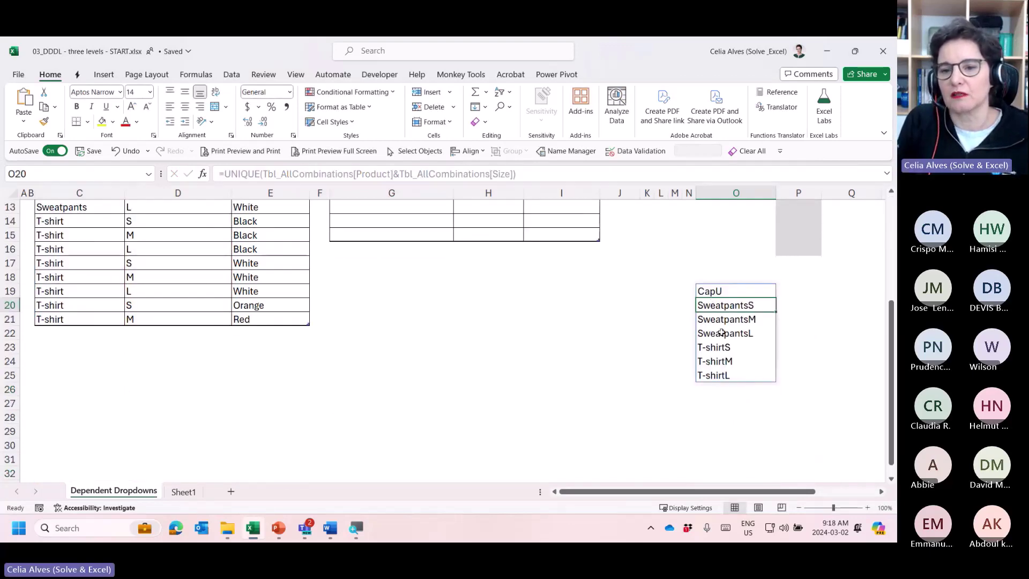
pyautogui.scroll(2, 721, 332)
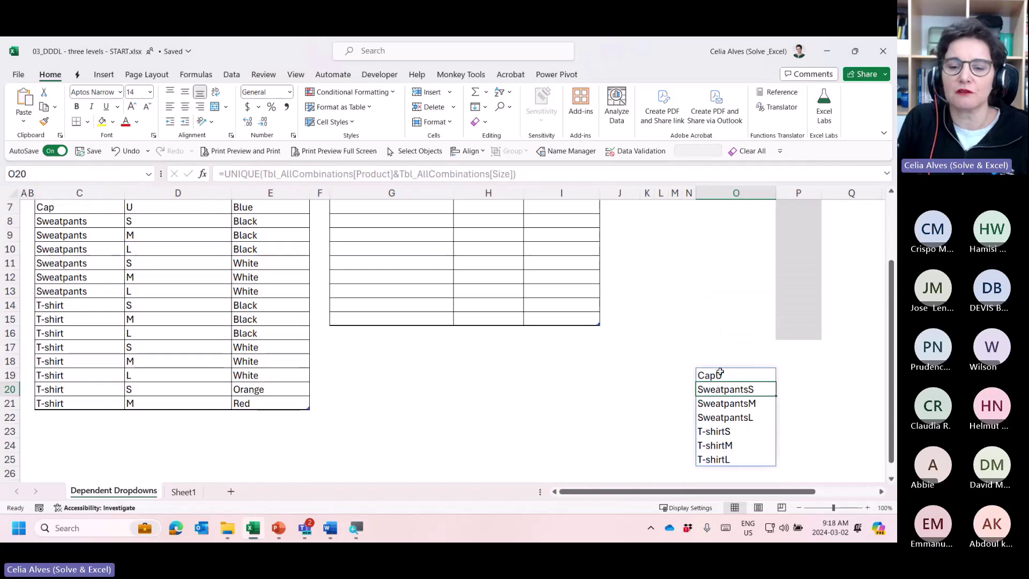
pyautogui.scroll(2, 720, 373)
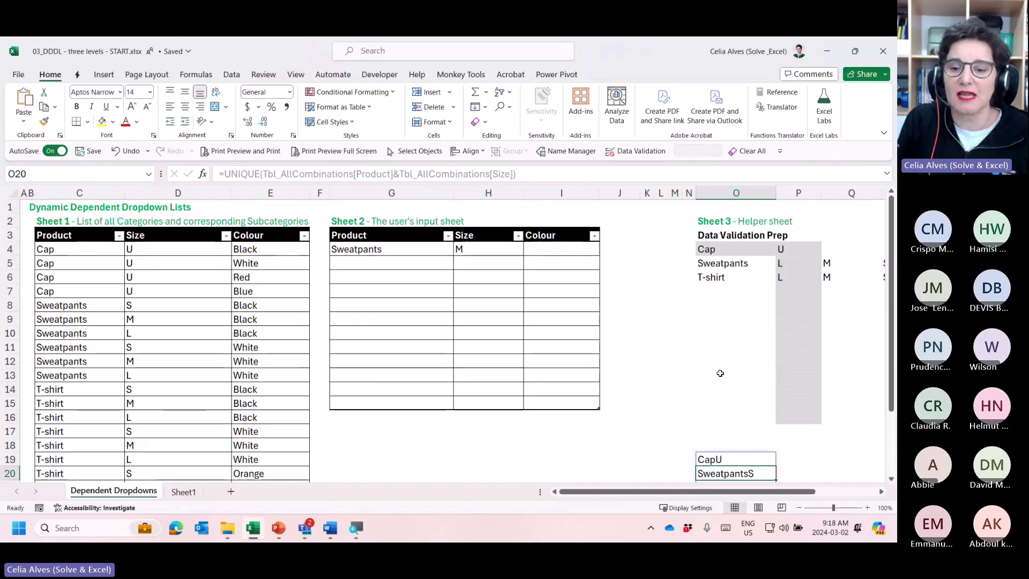
pyautogui.click(721, 454)
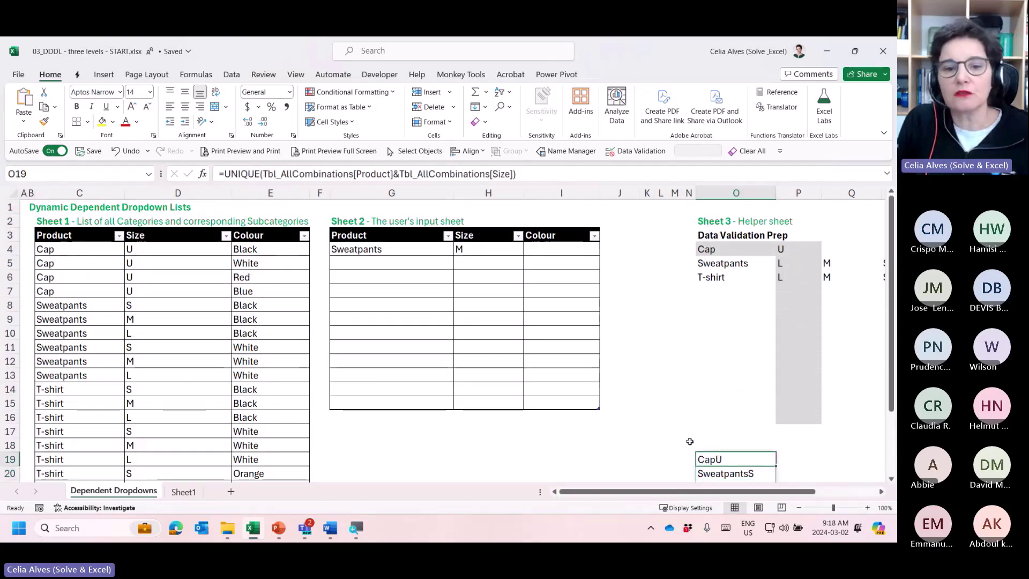
pyautogui.press('F2')
pyautogui.click(409, 175)
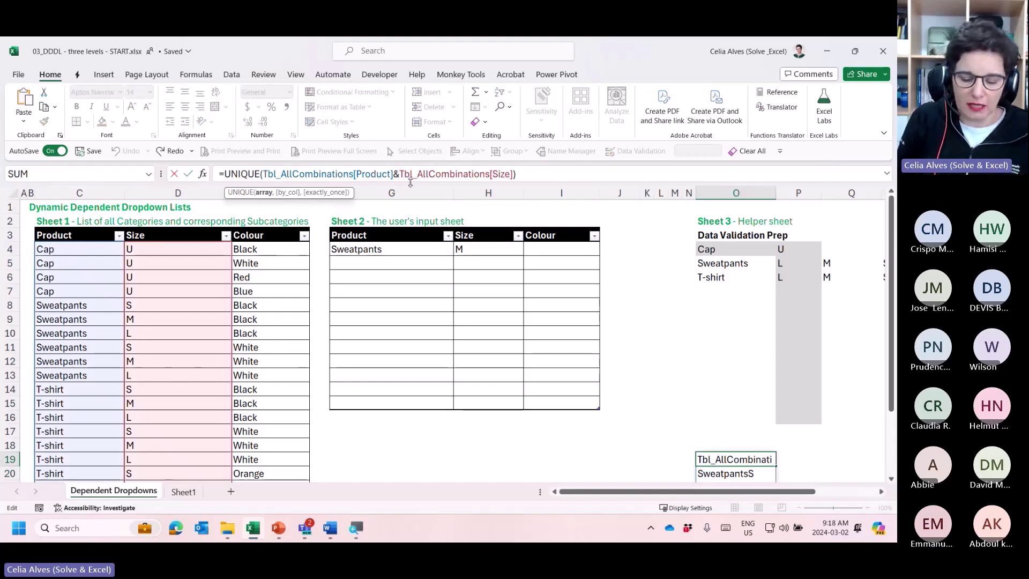
pyautogui.write('"|')
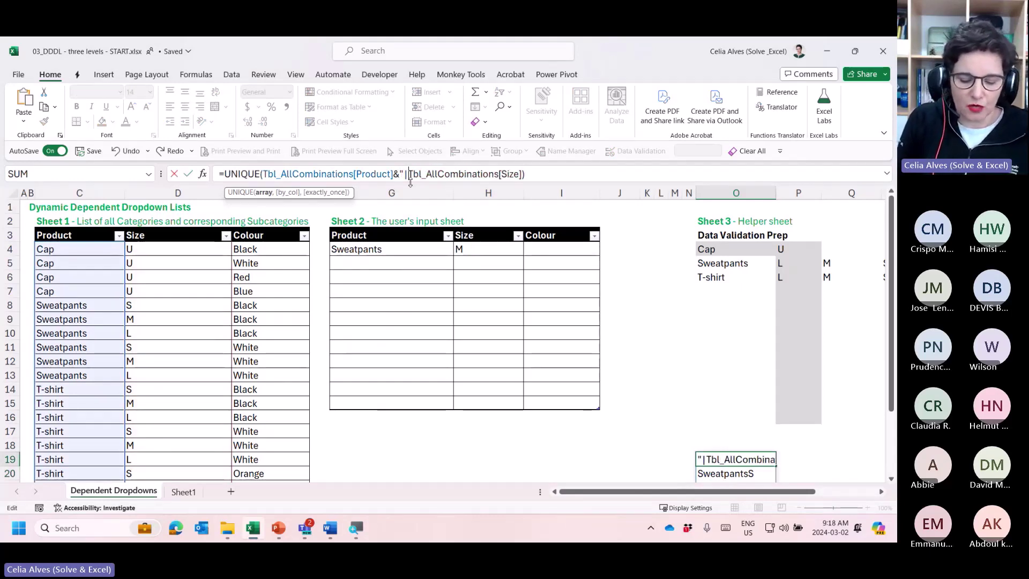
pyautogui.write('"&')
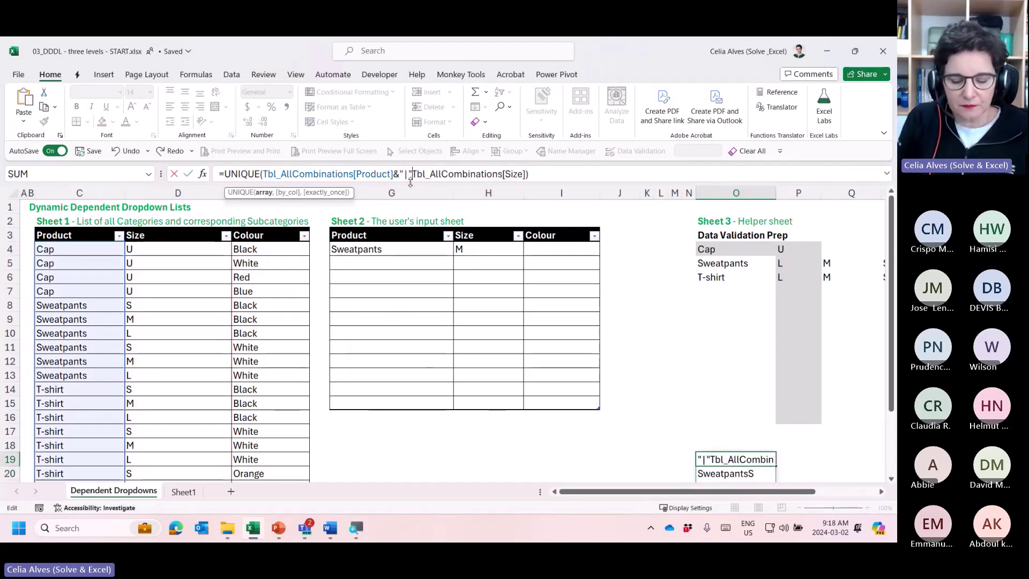
pyautogui.press('Return')
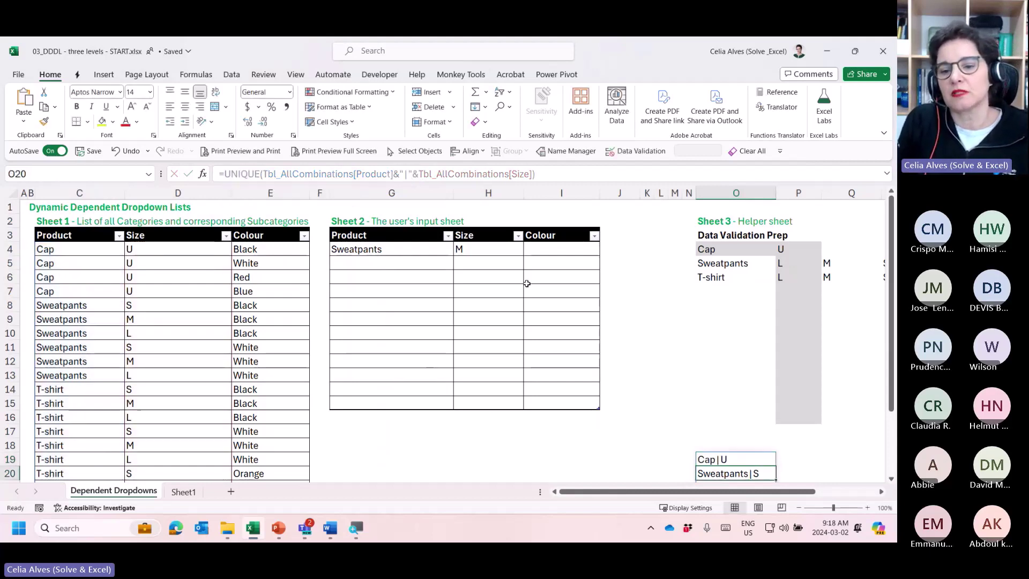
pyautogui.scroll(-4, 677, 394)
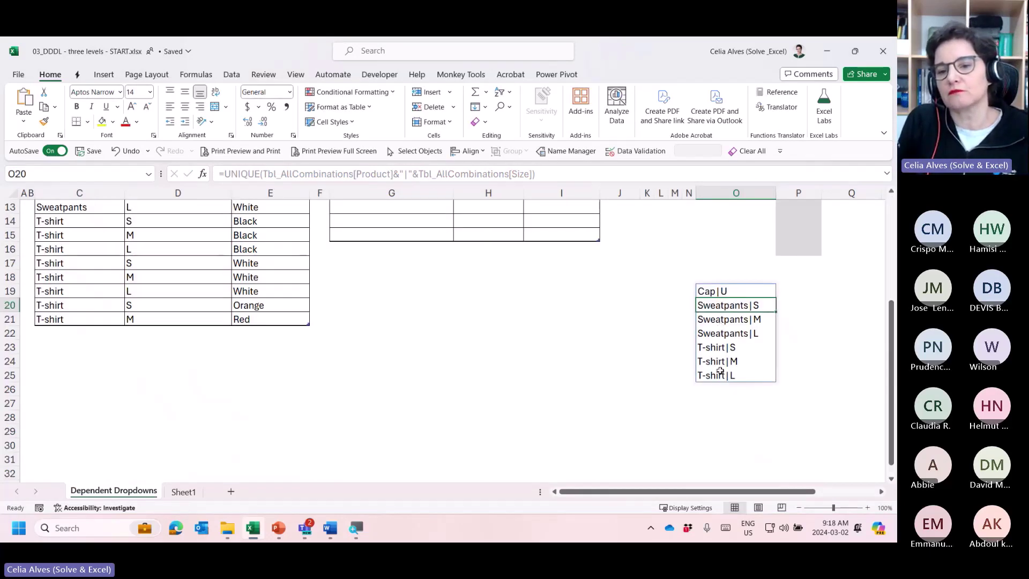
pyautogui.scroll(4, 731, 299)
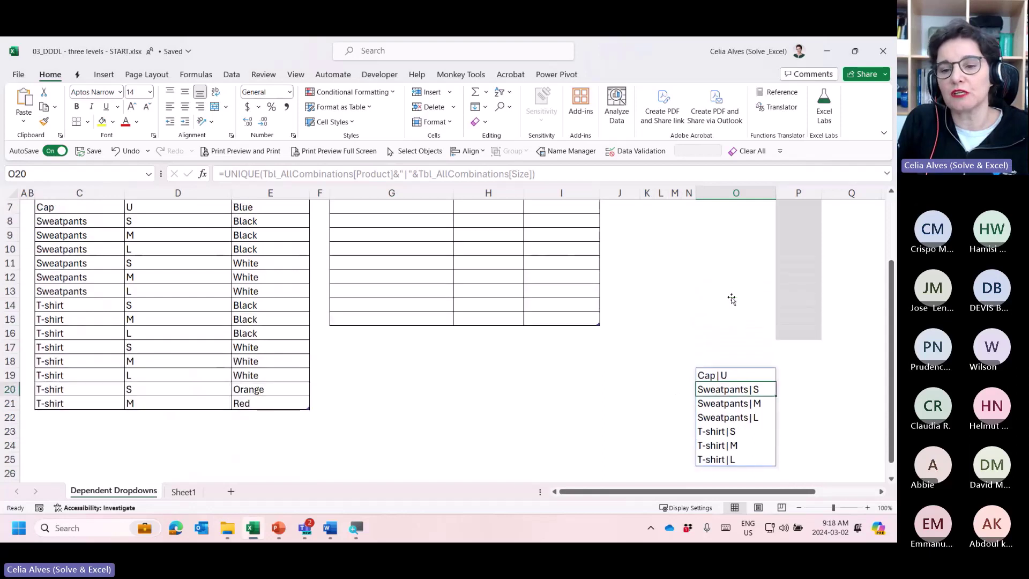
# Examine the &"|"& part of the formula in O19 and undo the separator edit.
pyautogui.click(712, 459)
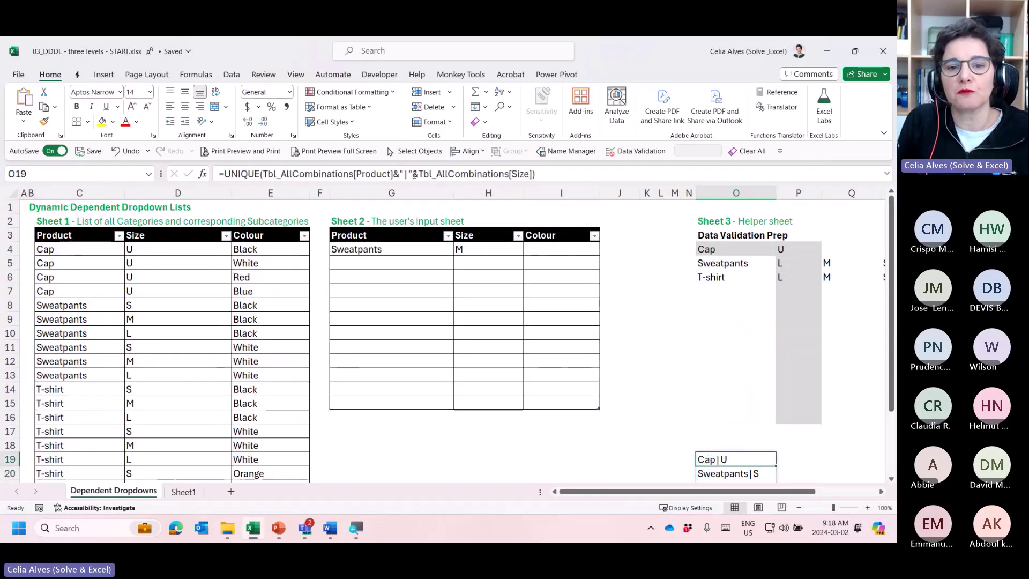
pyautogui.click(394, 174)
pyautogui.moveTo(394, 174); pyautogui.dragTo(419, 174)
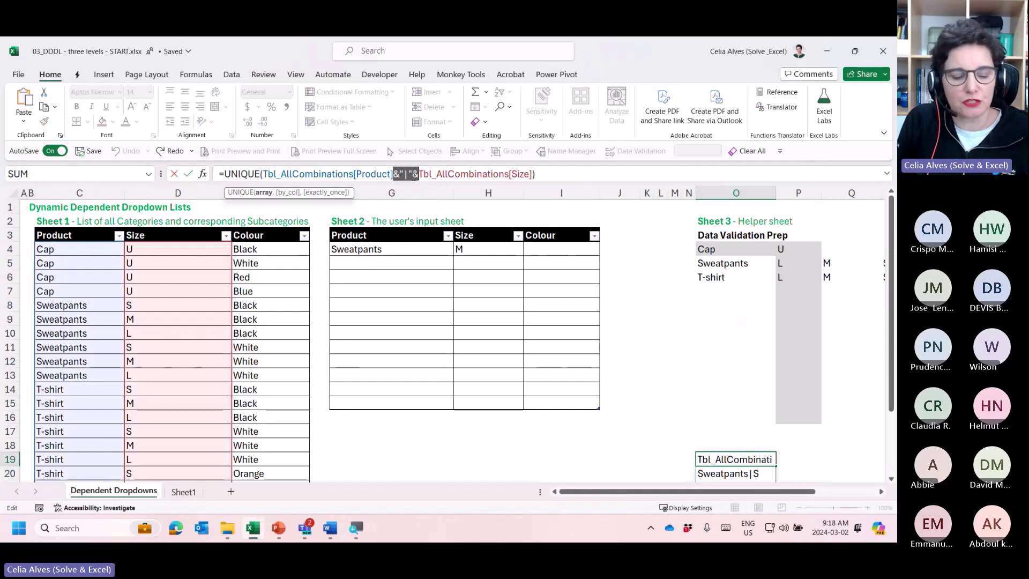
pyautogui.press('Escape')
pyautogui.scroll(-3, 598, 278)
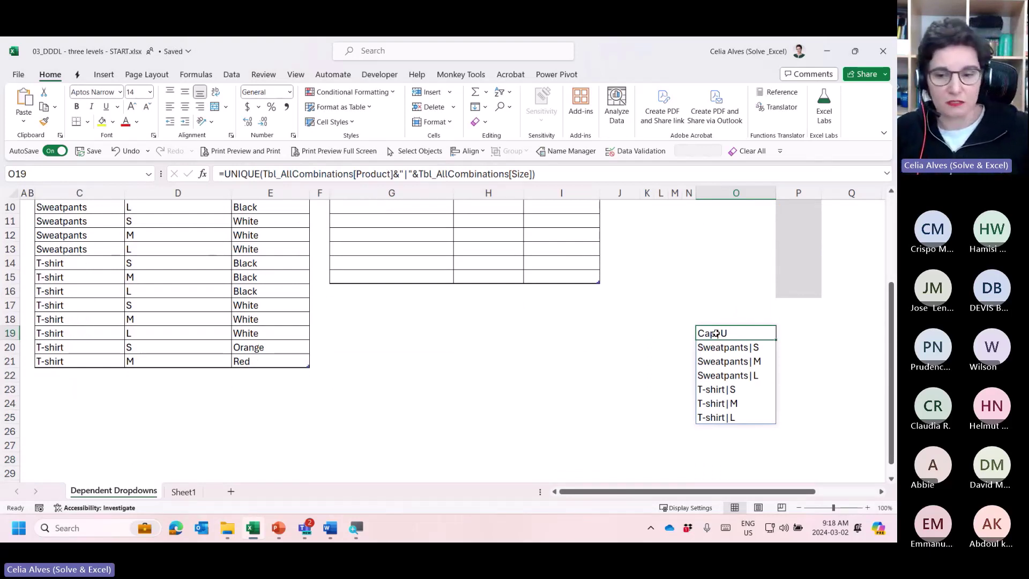
pyautogui.hotkey('ctrl', 'z')
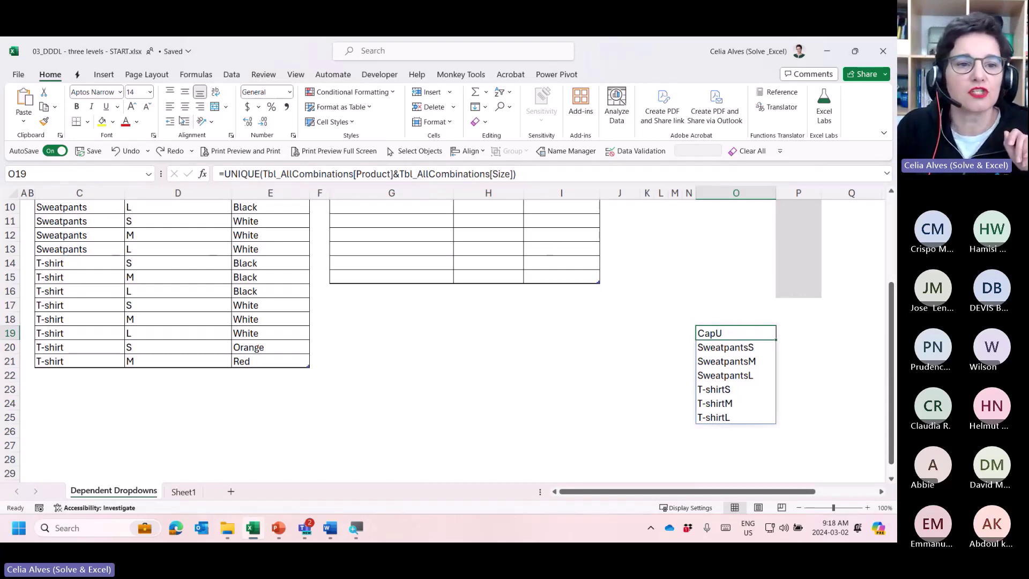
# Fill the formula cell O19 with a grey theme colour.
pyautogui.click(112, 122)
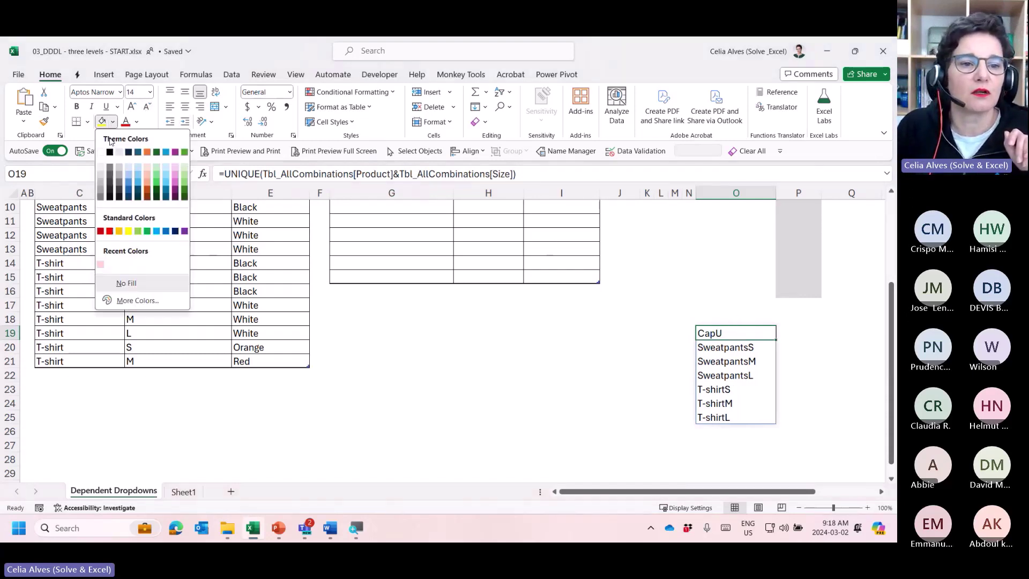
pyautogui.click(103, 184)
pyautogui.scroll(3, 758, 354)
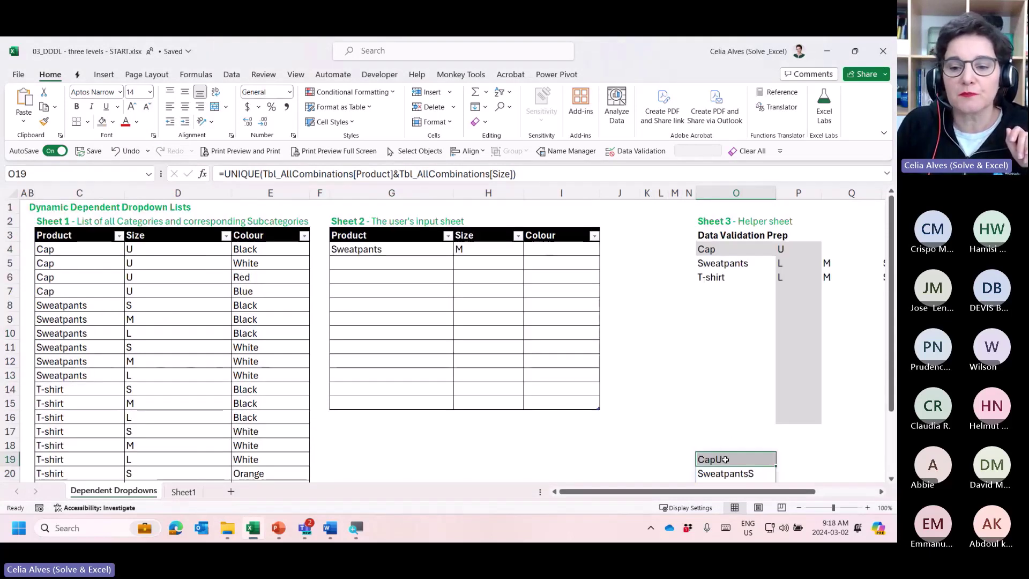
# In P19, filter the colours for the combination in O19 with =FILTER(Tbl_AllCombinations[Colour],Tbl_AllCombinations[Product]&Tbl_AllCombinations[Size]=O19,"").
pyautogui.click(786, 459)
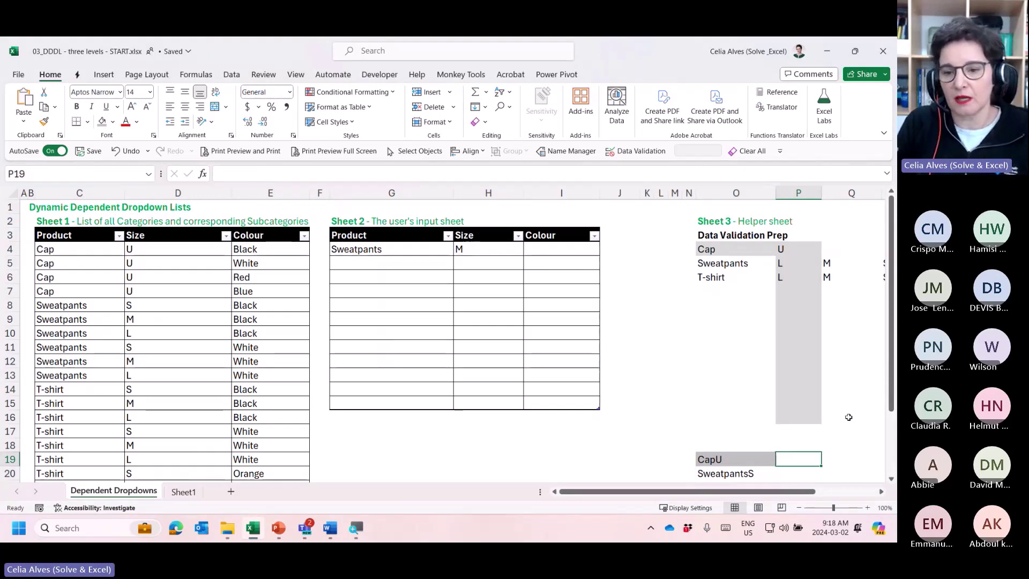
pyautogui.write('=')
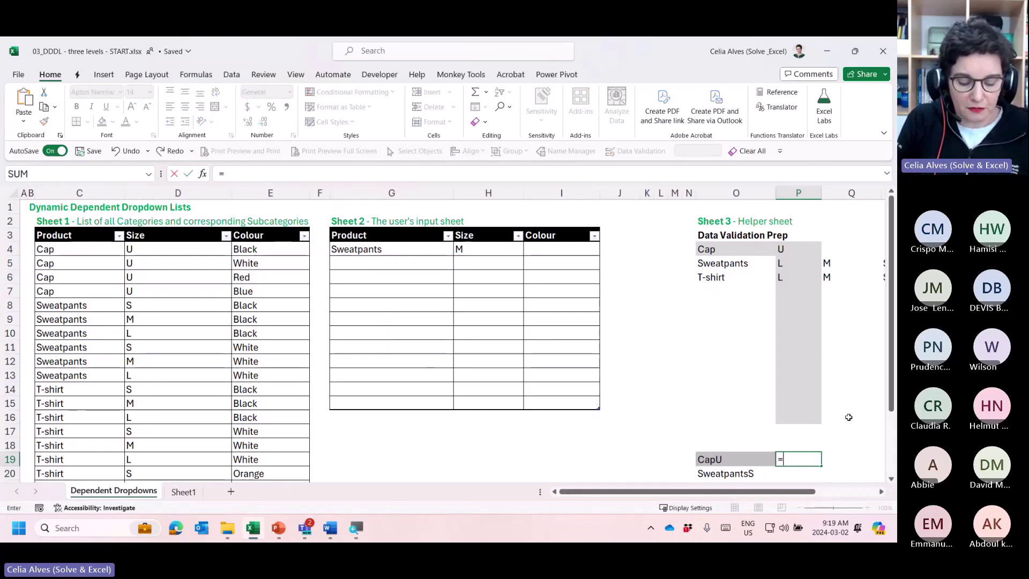
pyautogui.write('FILTER(')
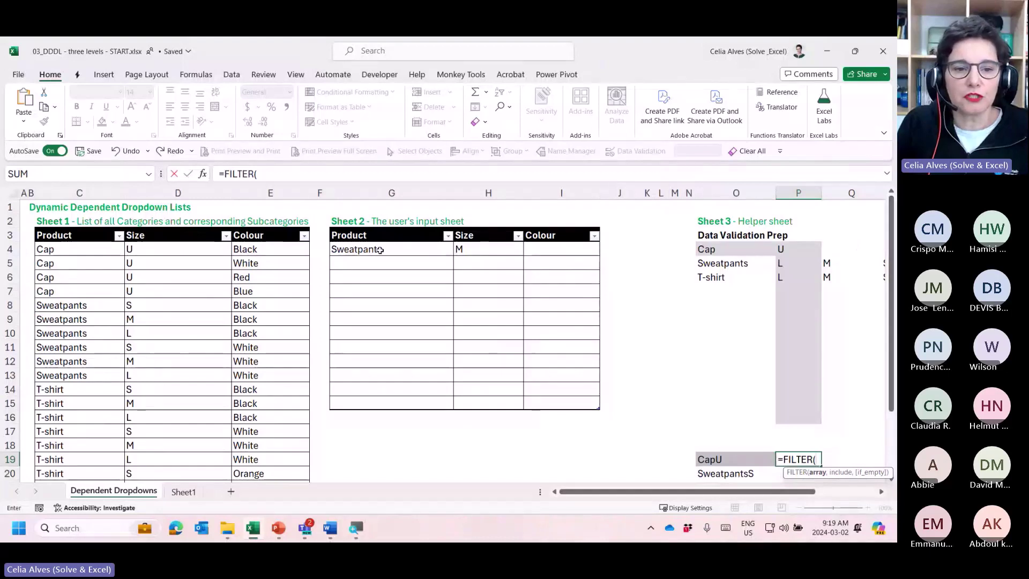
pyautogui.click(279, 227)
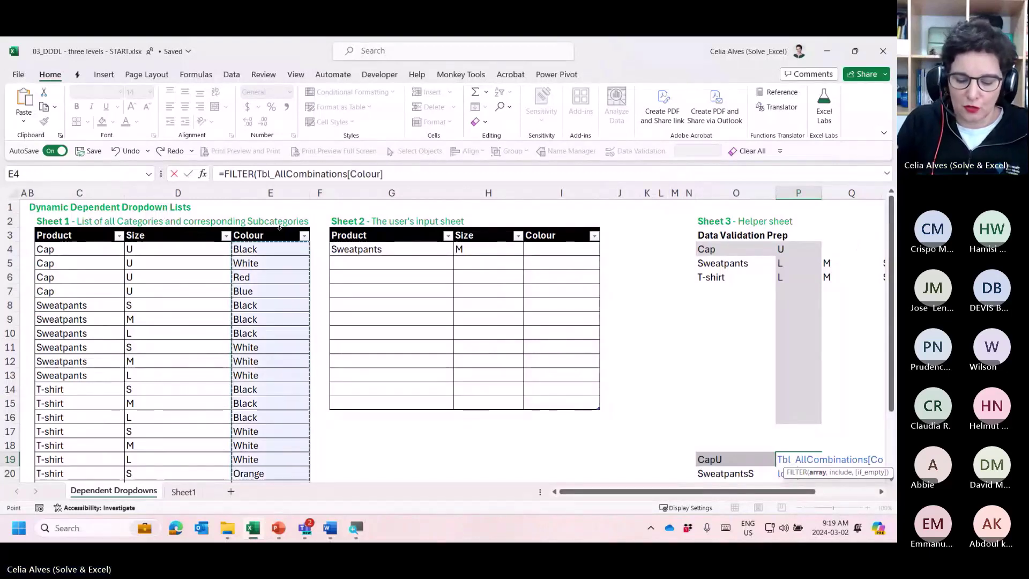
pyautogui.write(',')
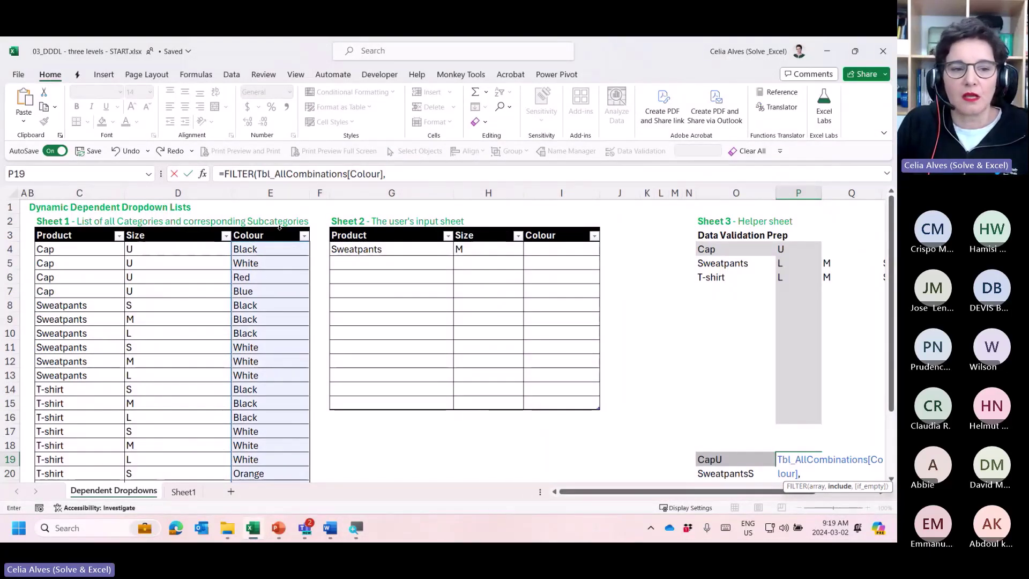
pyautogui.click(91, 228)
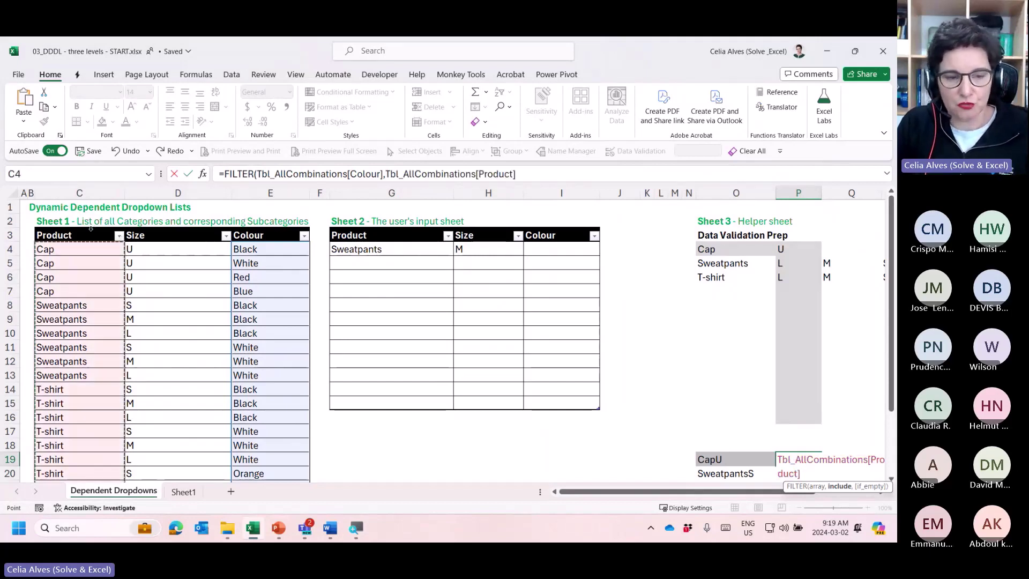
pyautogui.write('&')
pyautogui.click(141, 228)
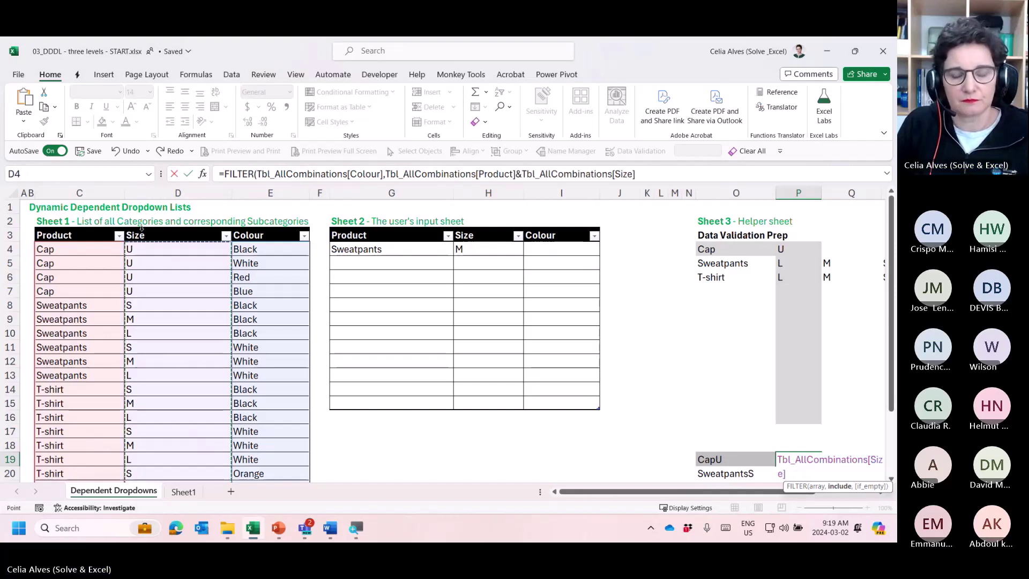
pyautogui.write('=')
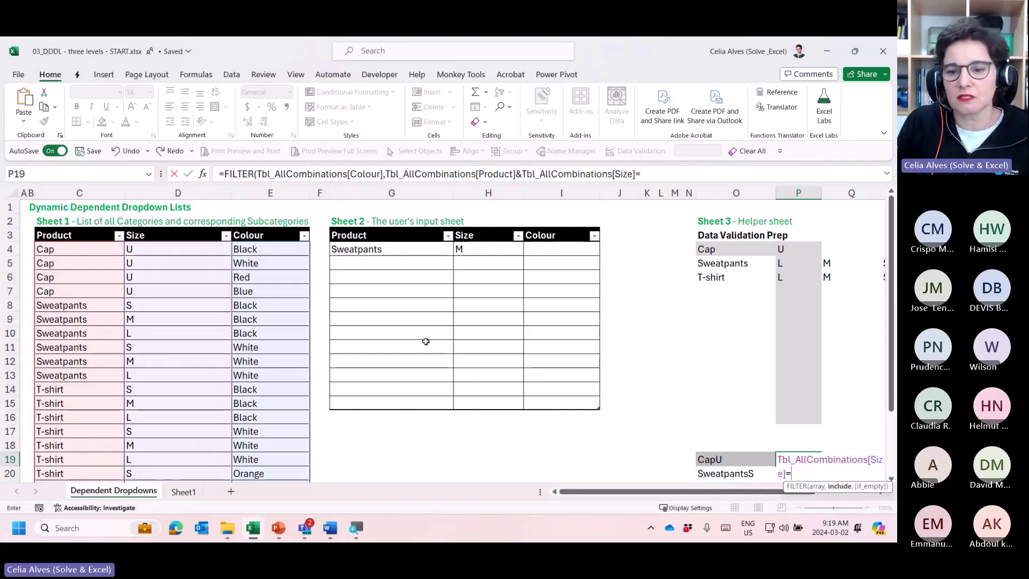
pyautogui.click(750, 459)
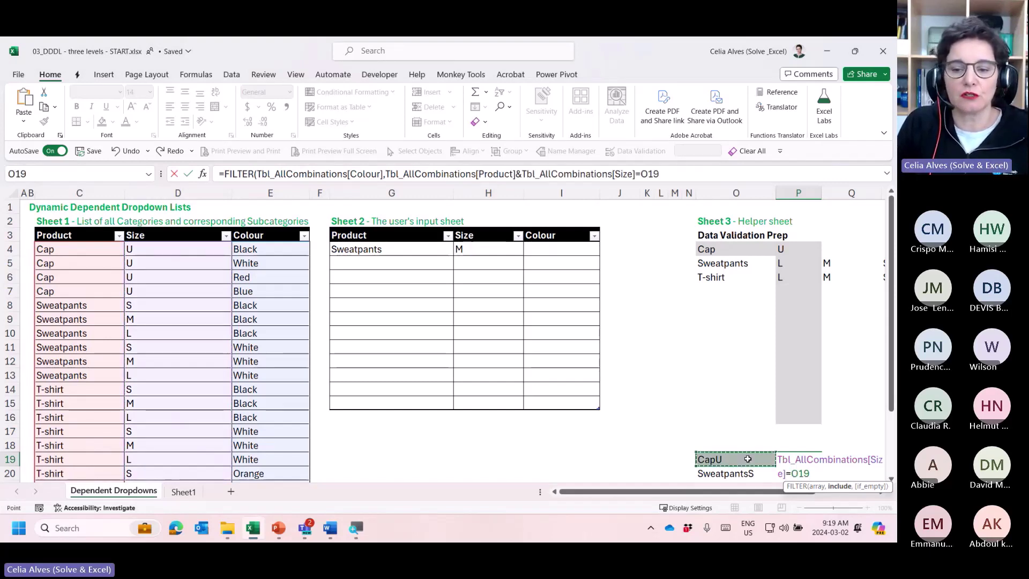
pyautogui.write(',')
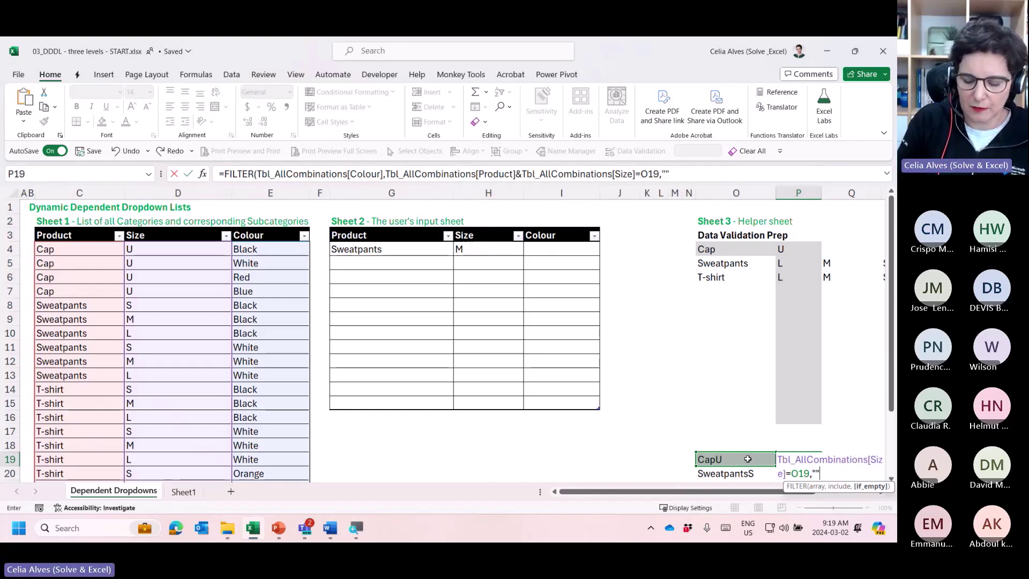
pyautogui.write(')')
pyautogui.press('Return')
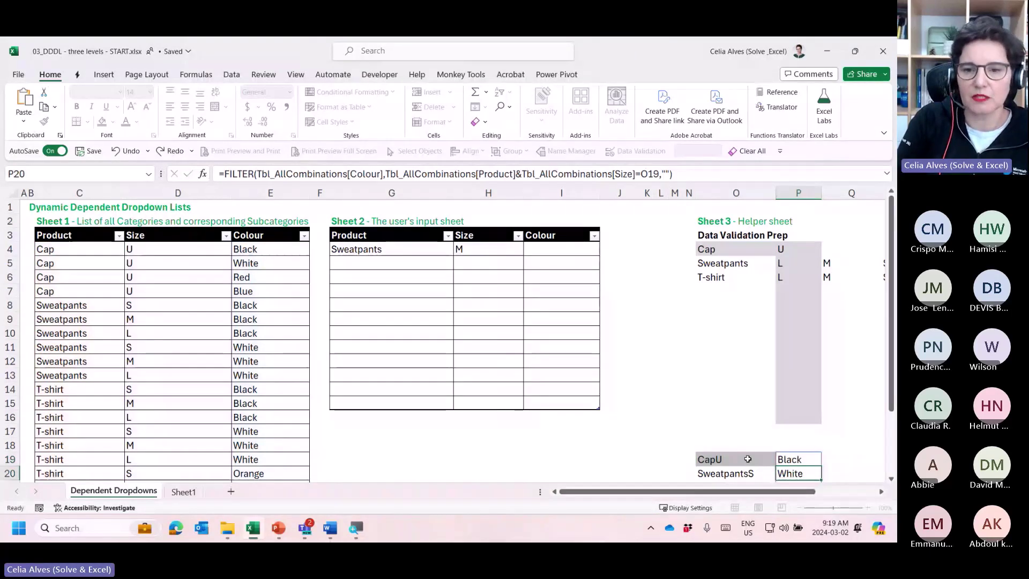
# Wrap the FILTER formula in P19 in TOROW(SORT(UNIQUE( ))) to return the sorted unique colours across a single row.
pyautogui.scroll(-5, 760, 417)
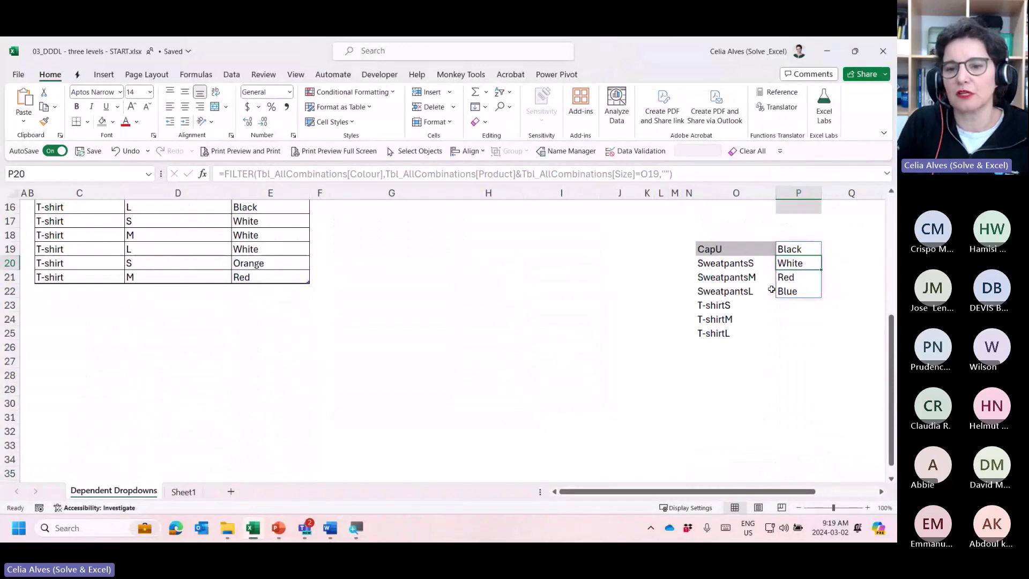
pyautogui.click(764, 248)
pyautogui.click(780, 249)
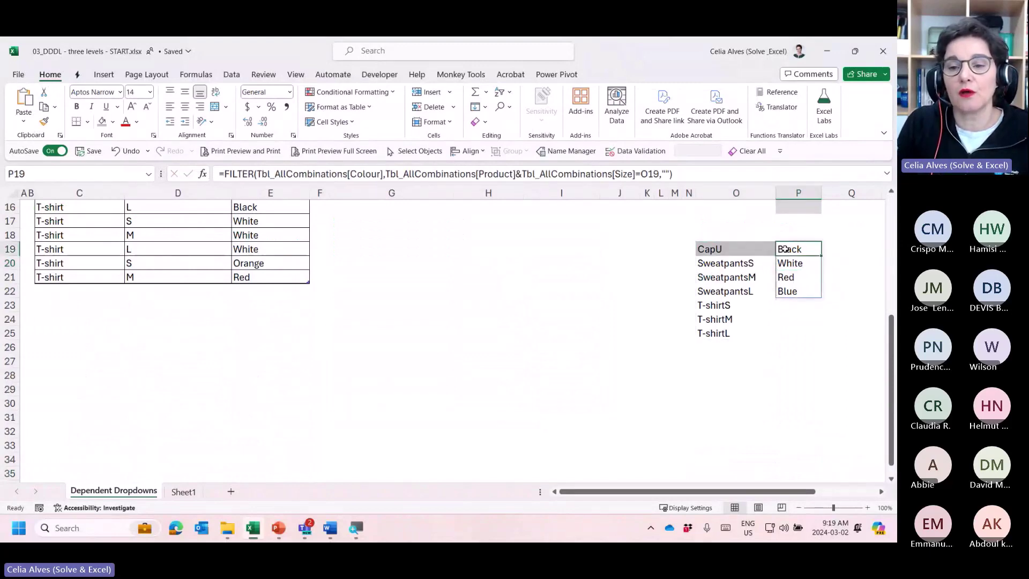
pyautogui.click(227, 176)
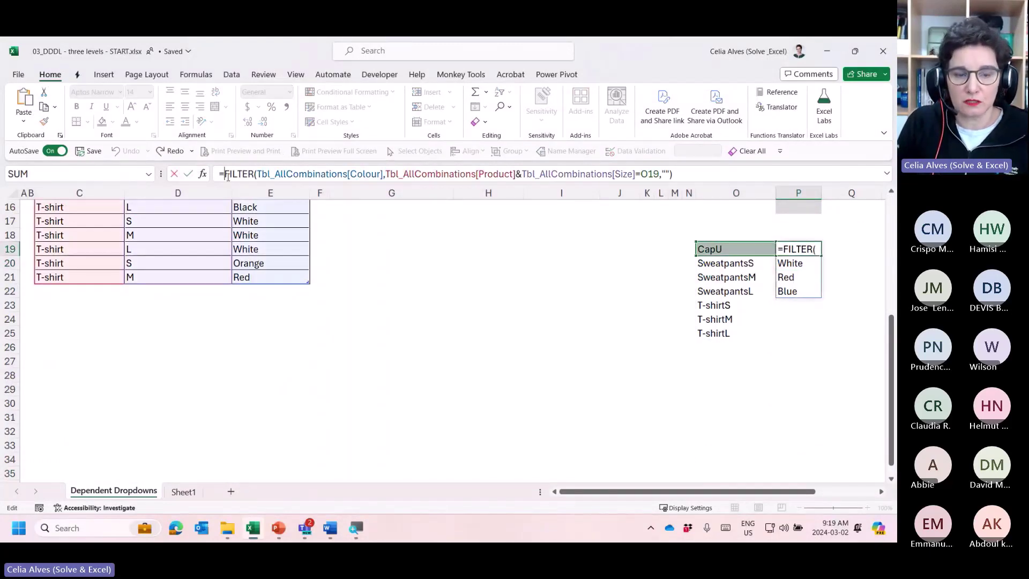
pyautogui.write('TORO')
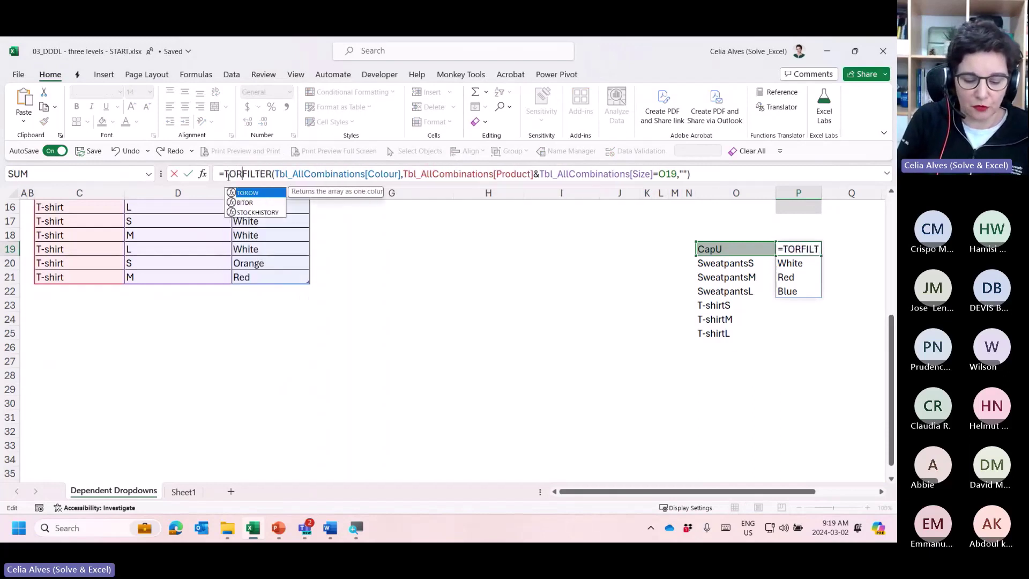
pyautogui.press('Tab')
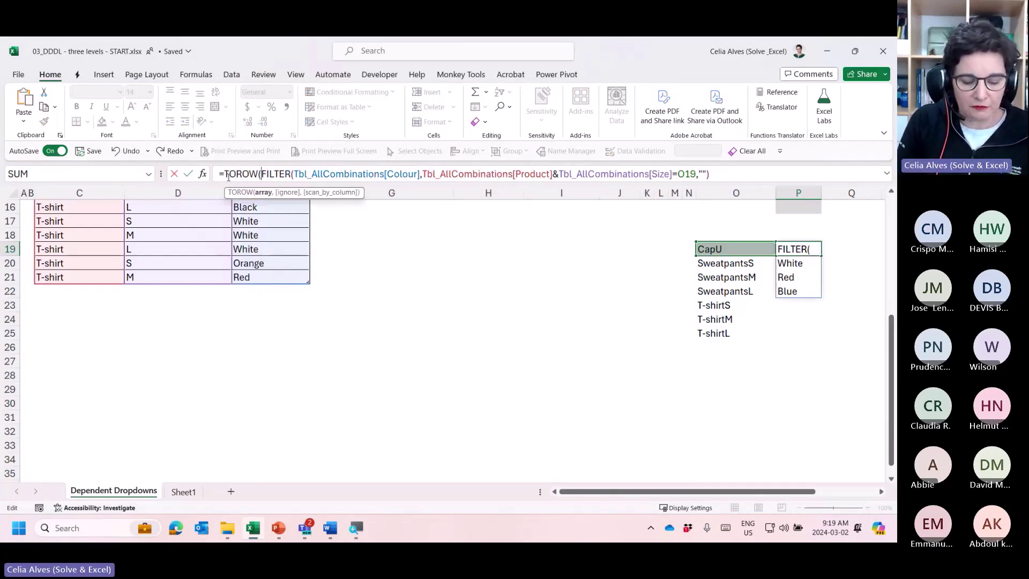
pyautogui.write('SORT')
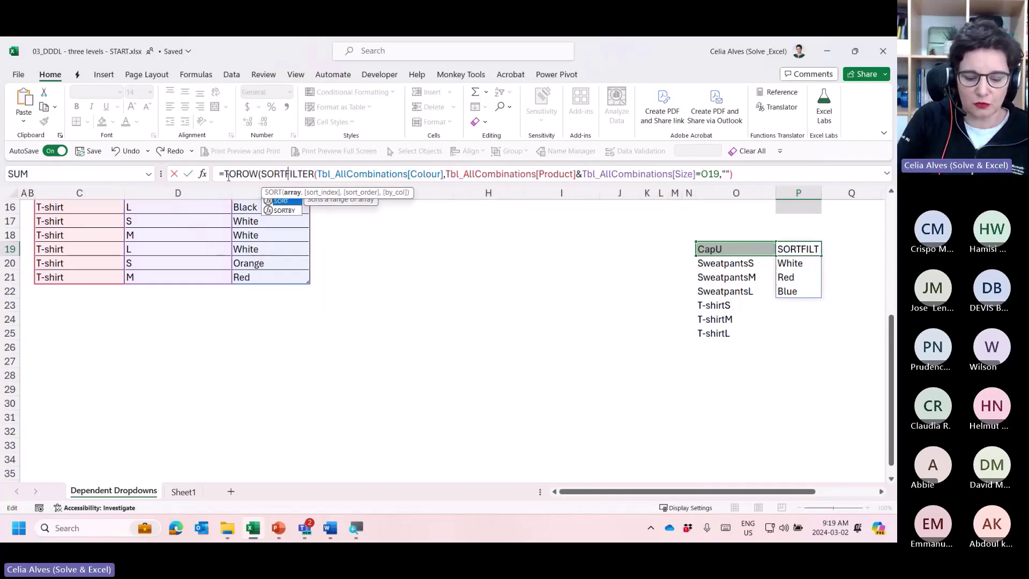
pyautogui.press('Tab')
pyautogui.write('UNIQUE')
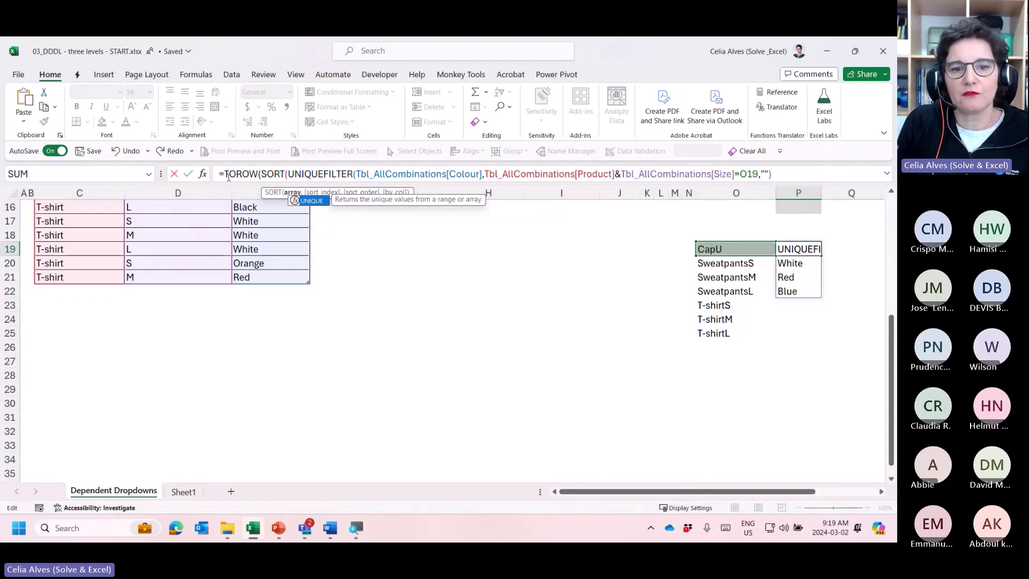
pyautogui.press('Tab')
pyautogui.click(778, 175)
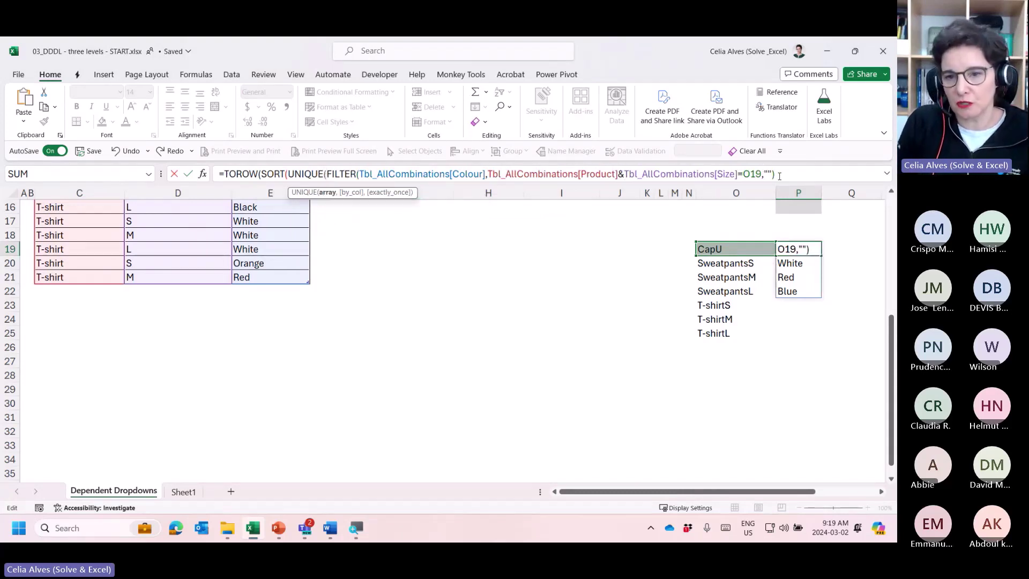
pyautogui.write('))')
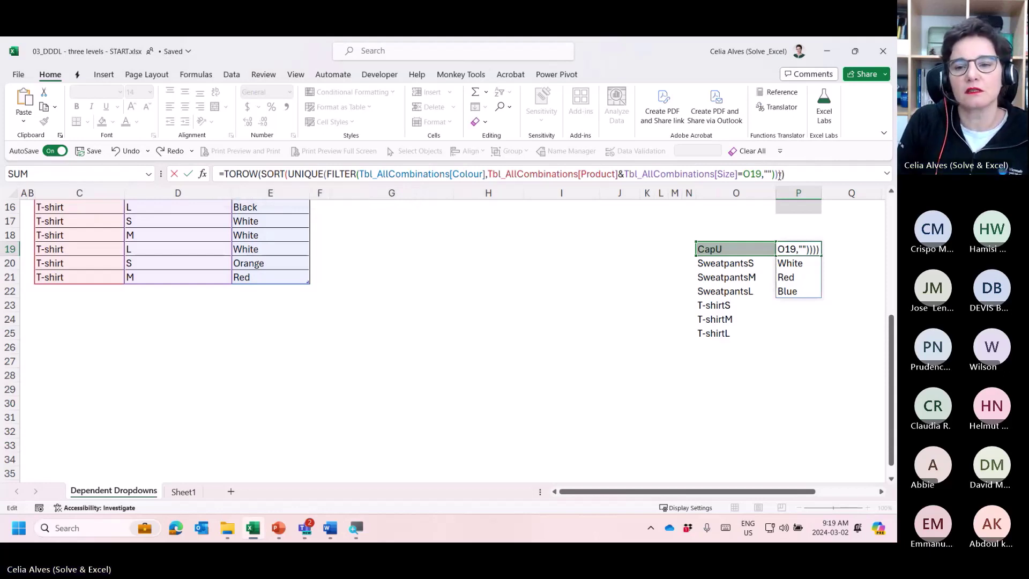
pyautogui.press('Return')
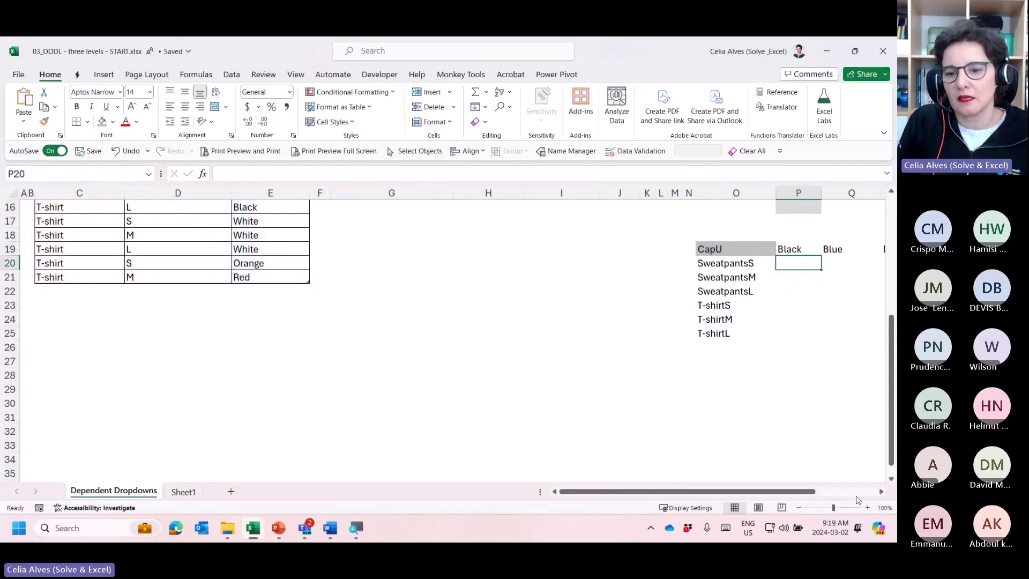
# Copy the colour formula from P19 down through P31.
pyautogui.hscroll(2, 857, 493)
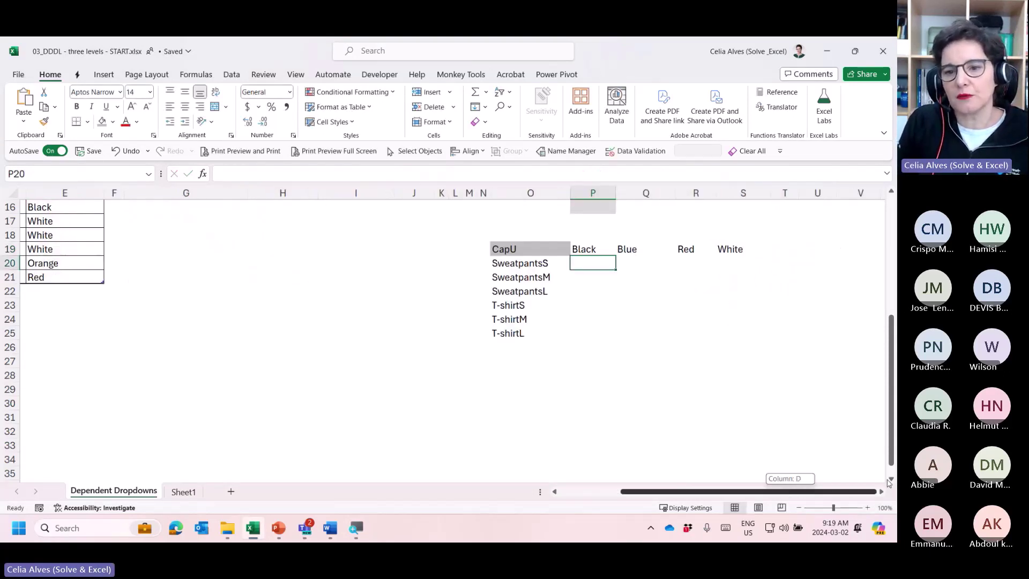
pyautogui.click(591, 248)
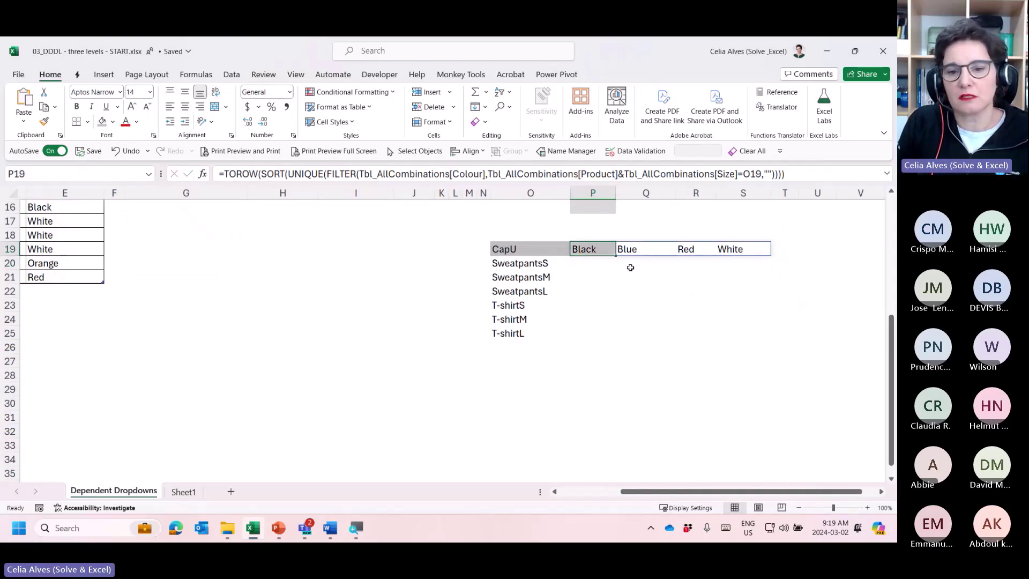
pyautogui.moveTo(618, 255); pyautogui.dragTo(616, 425)
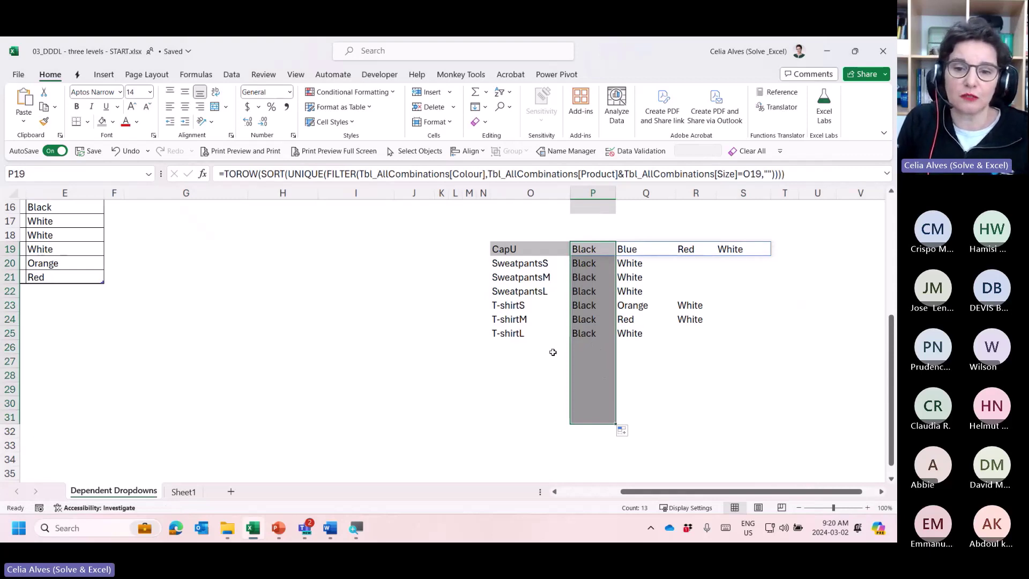
pyautogui.click(516, 344)
# Review the formulas in O19 and P19 and compare the CapU colours with the Cap rows in the source table.
pyautogui.moveTo(696, 492); pyautogui.dragTo(667, 492)
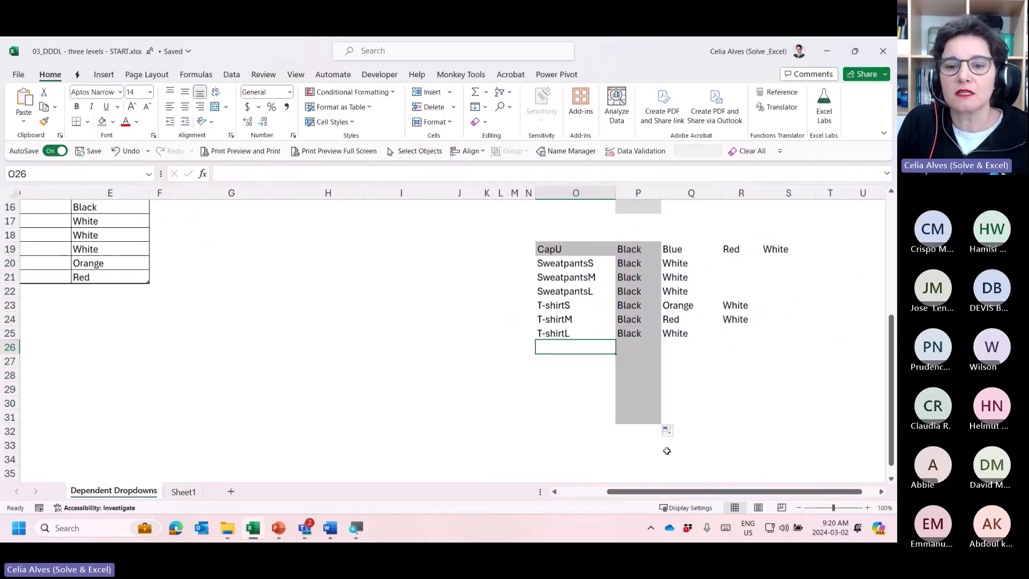
pyautogui.click(588, 247)
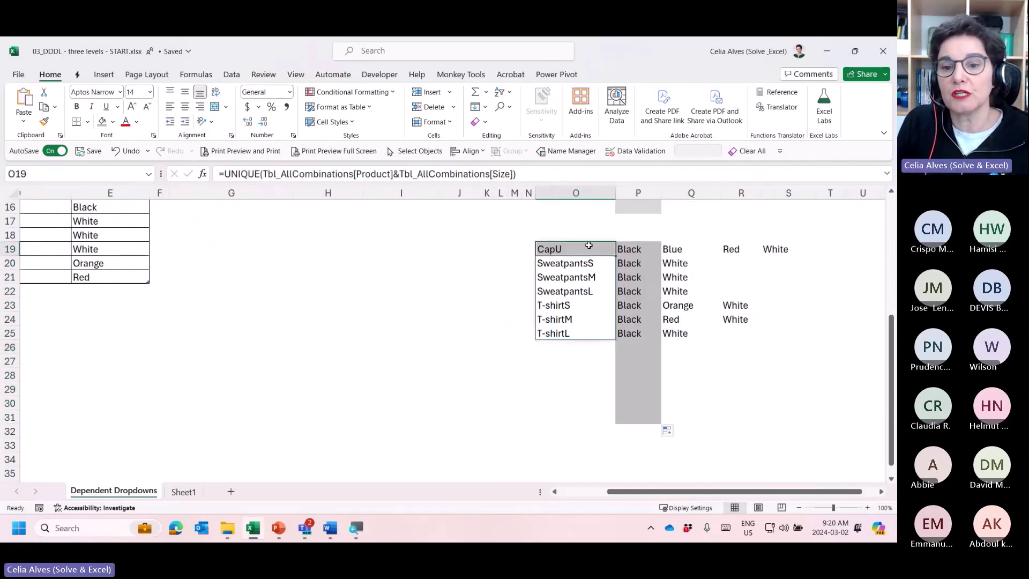
pyautogui.click(632, 248)
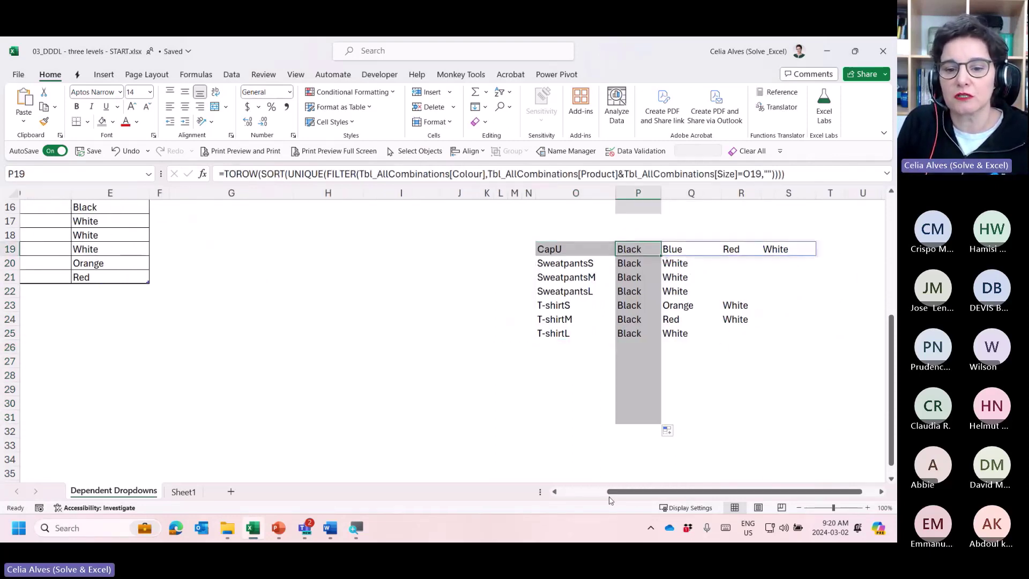
pyautogui.moveTo(616, 491); pyautogui.dragTo(567, 491)
pyautogui.scroll(5, 208, 320)
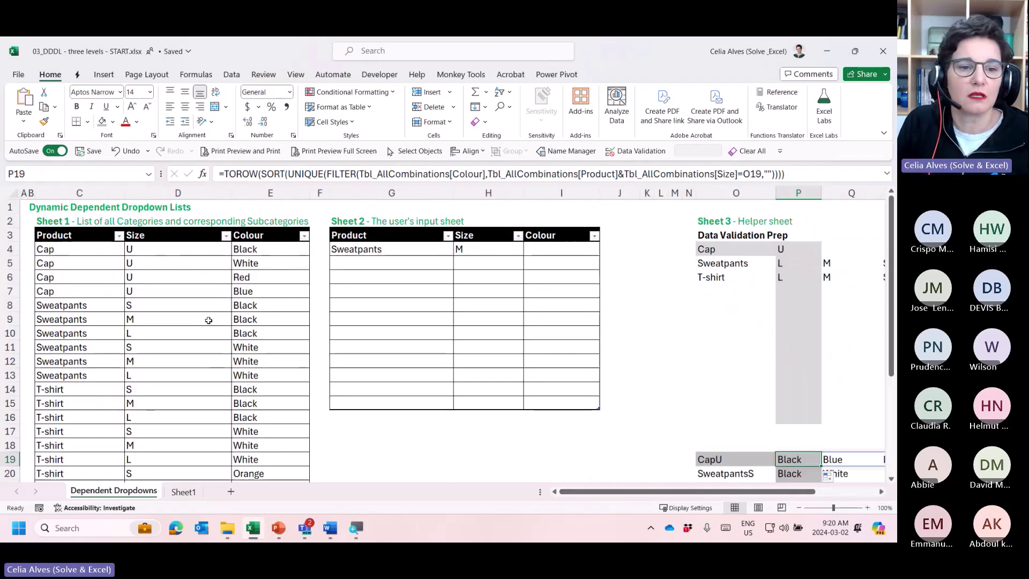
pyautogui.moveTo(59, 249); pyautogui.dragTo(257, 285)
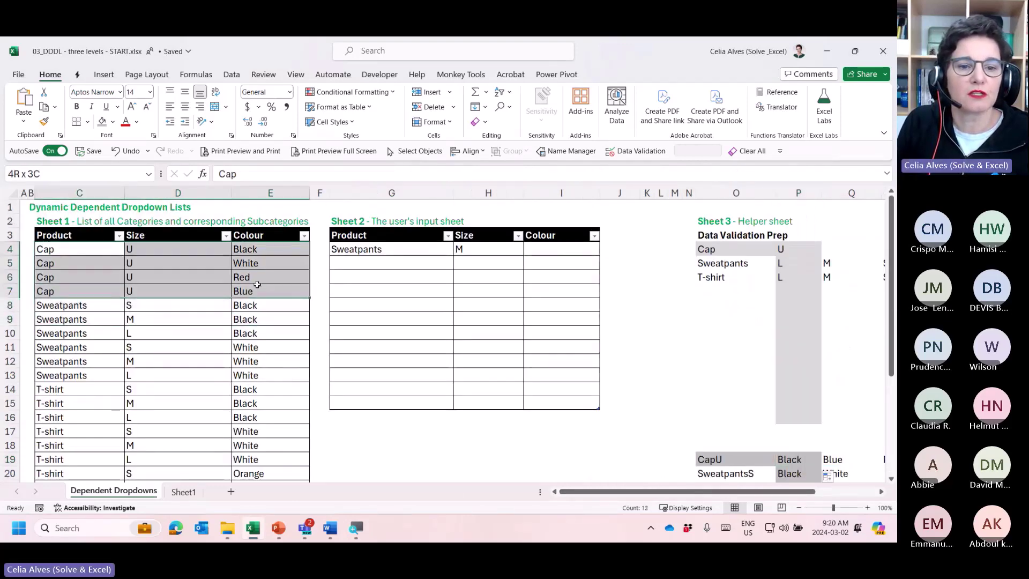
pyautogui.scroll(-3, 536, 386)
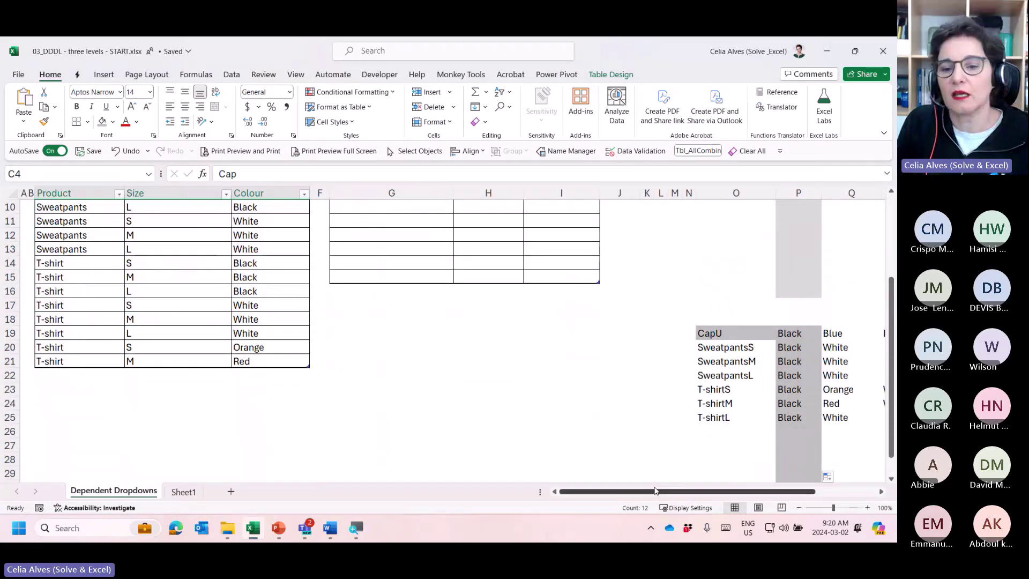
pyautogui.hscroll(3, 602, 356)
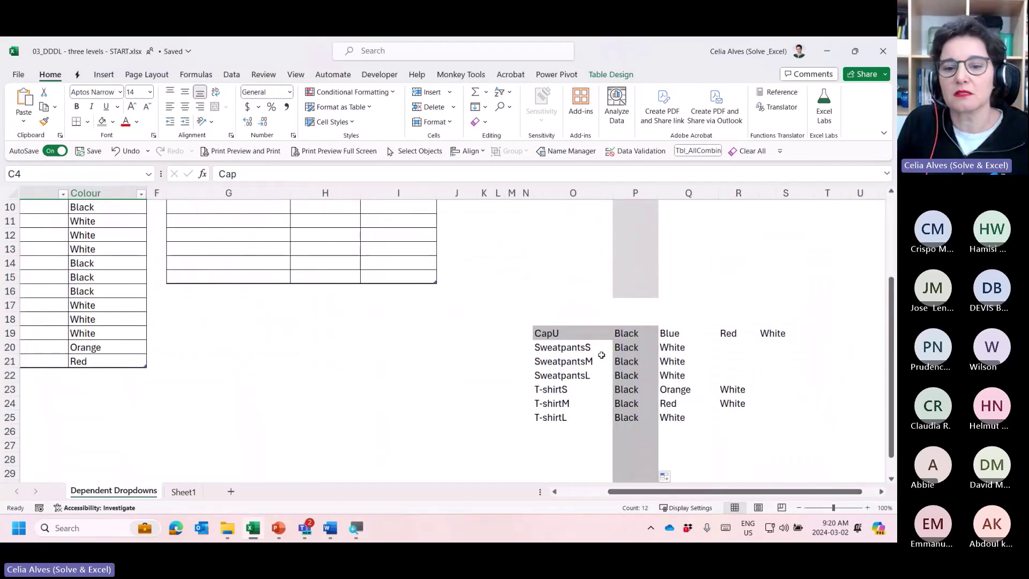
# Compare the colours returned for SweatpantsS in row 20 with the size S Sweatpants rows in the source table.
pyautogui.click(635, 347)
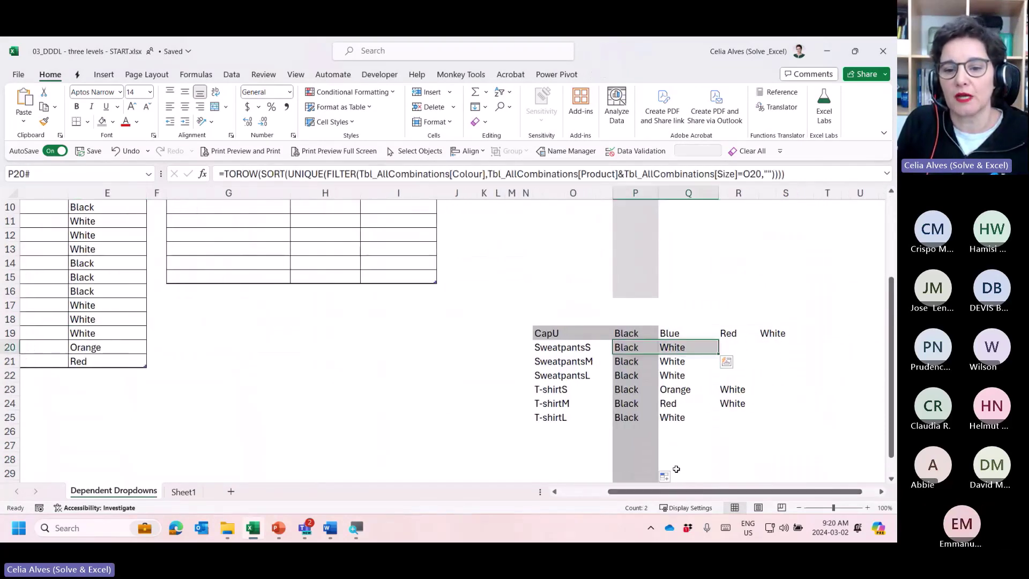
pyautogui.hscroll(-3, 677, 469)
pyautogui.scroll(3, 84, 250)
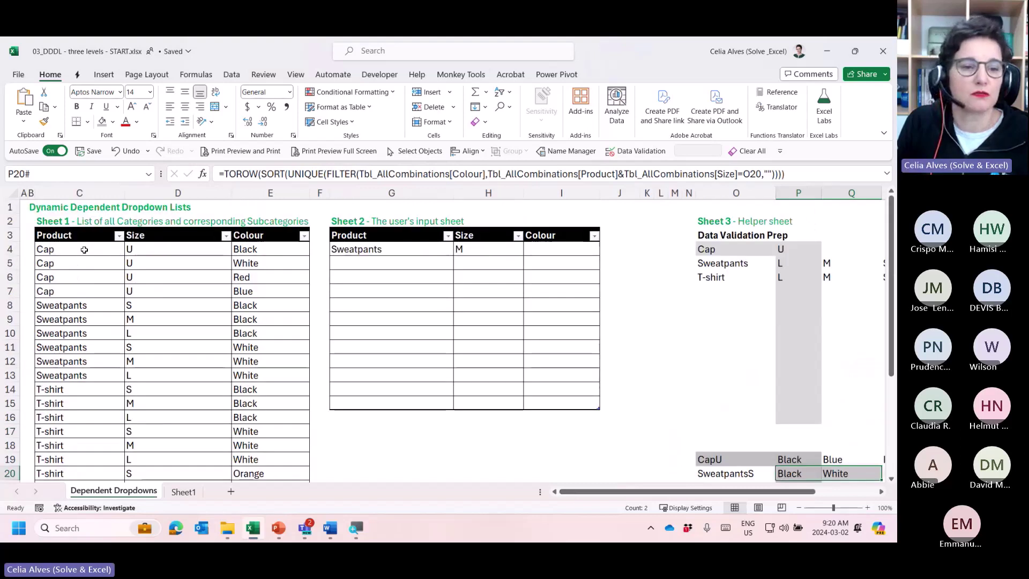
pyautogui.click(88, 306)
pyautogui.click(136, 308)
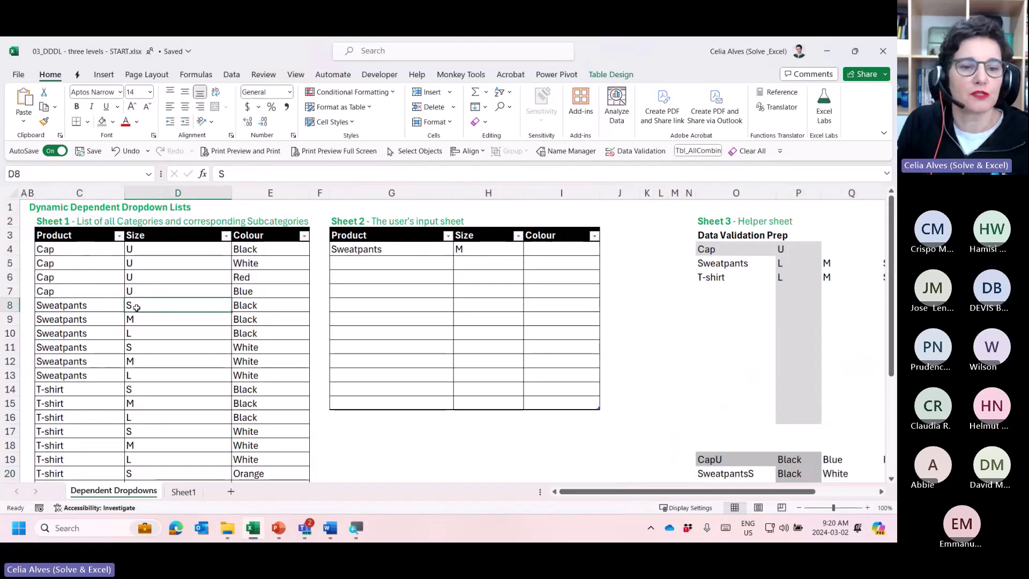
pyautogui.click(234, 307)
pyautogui.click(130, 349)
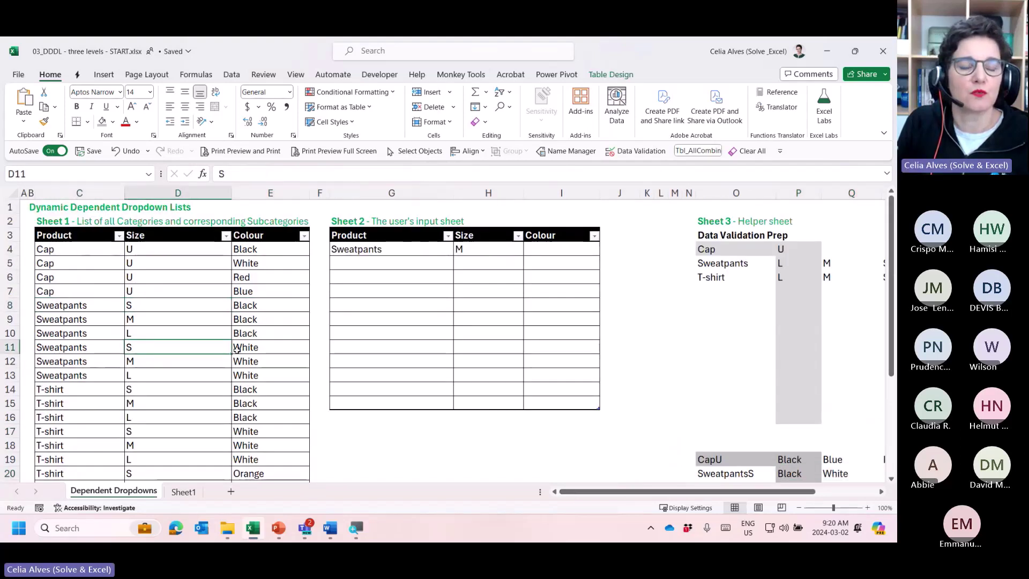
pyautogui.click(243, 348)
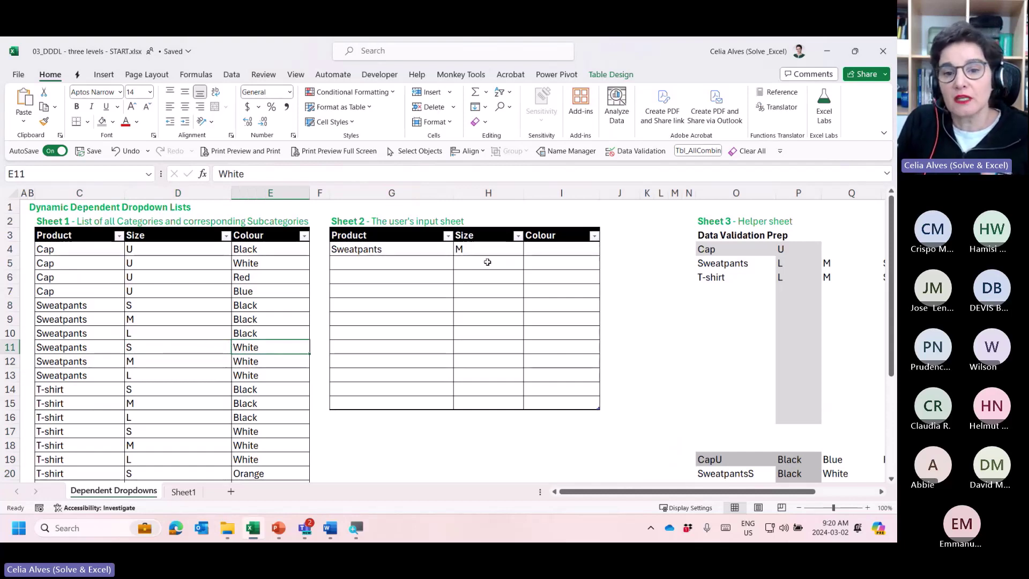
pyautogui.moveTo(561, 249); pyautogui.dragTo(545, 402)
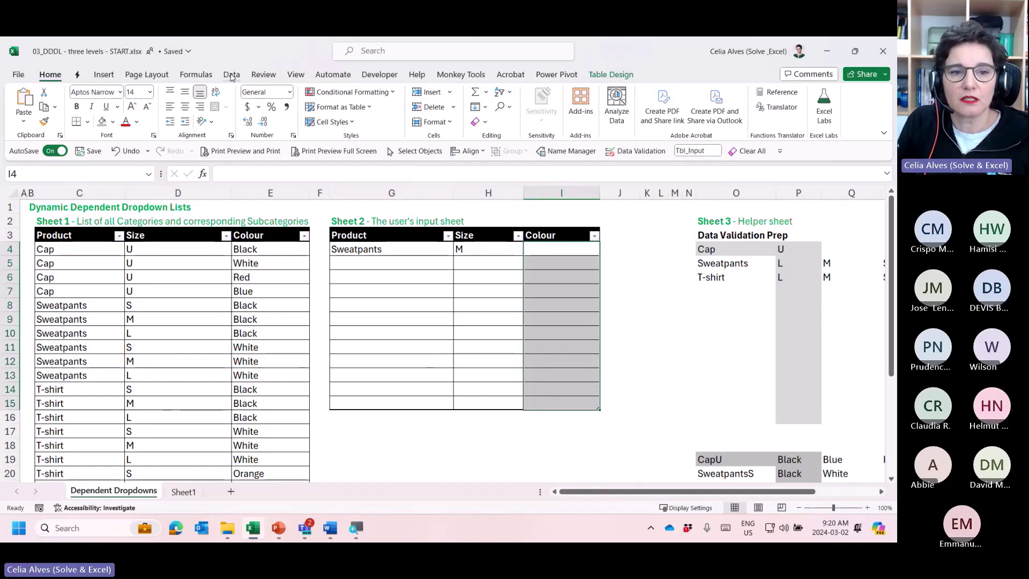
pyautogui.hotkey('alt', 'Tab')
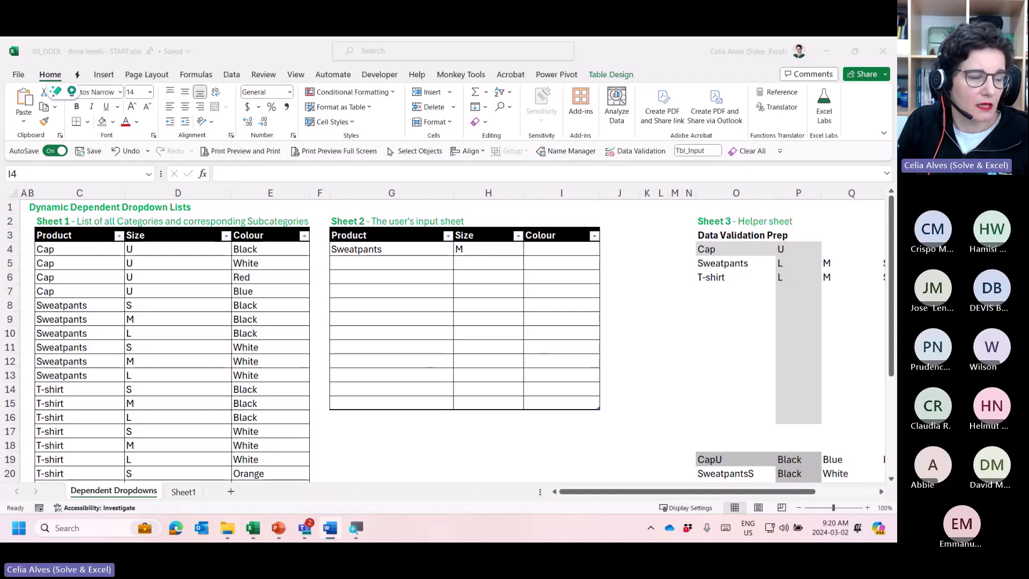
pyautogui.click(625, 234)
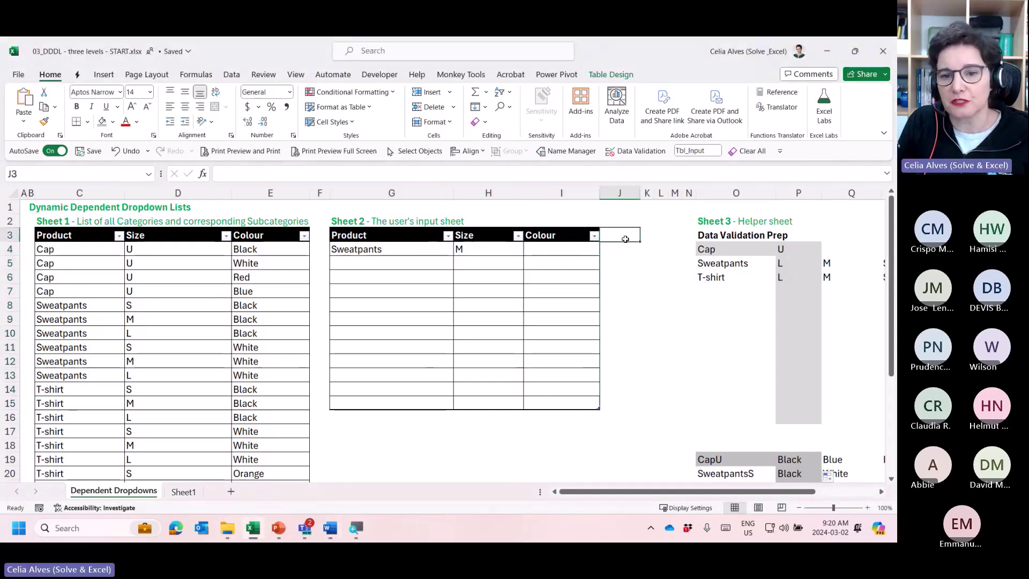
pyautogui.click(648, 250)
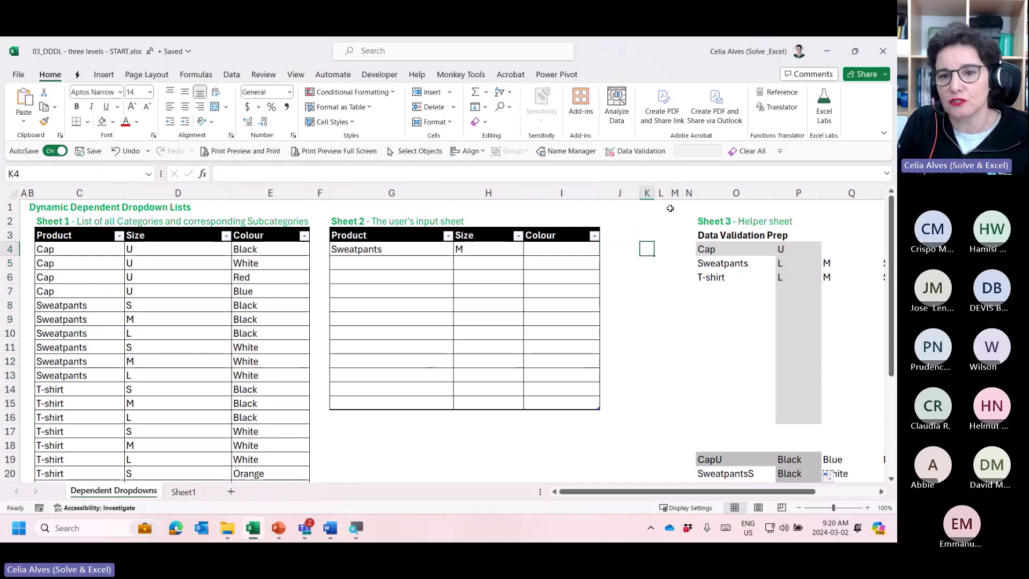
pyautogui.moveTo(654, 194); pyautogui.dragTo(735, 196)
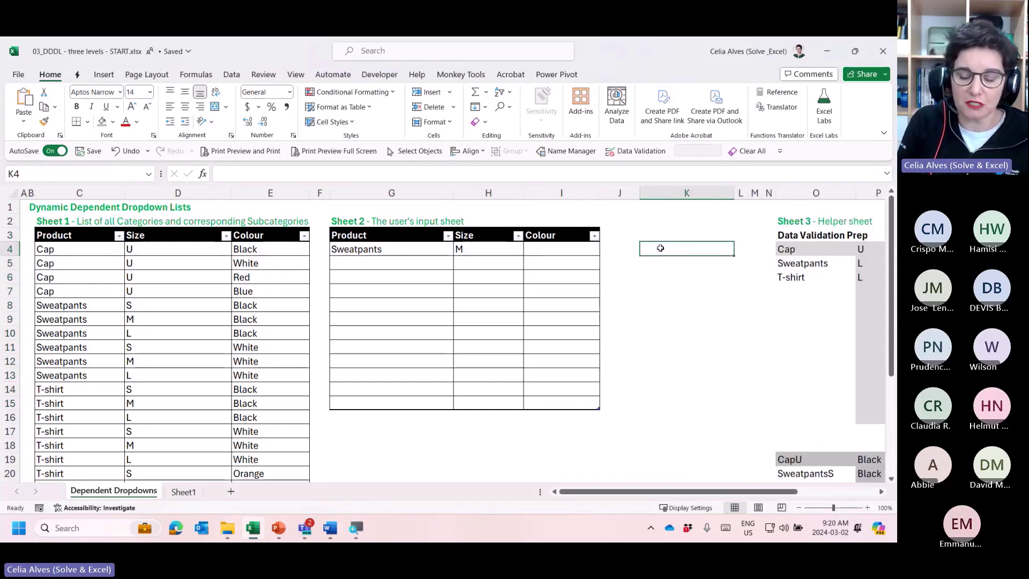
pyautogui.write('=x')
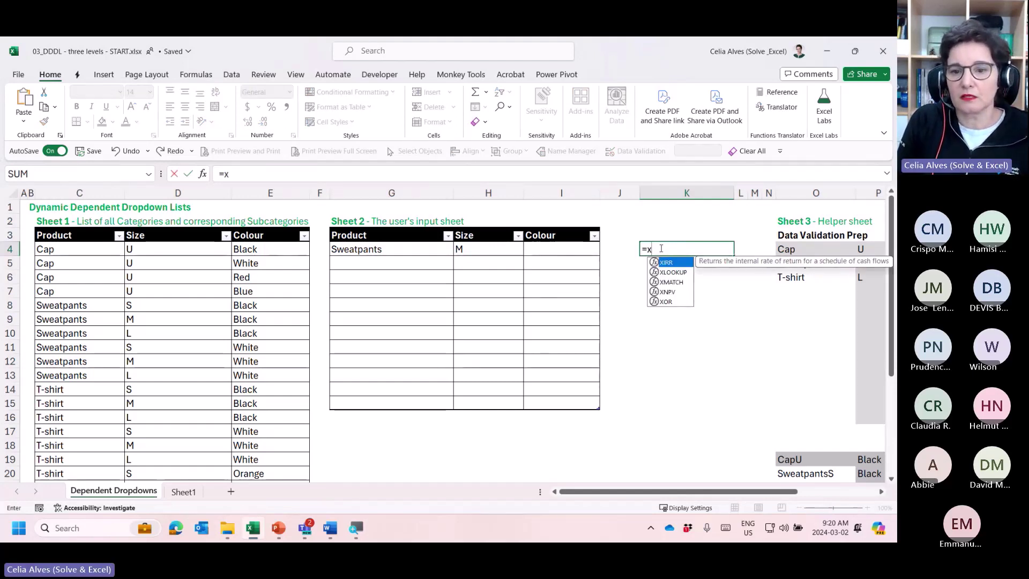
pyautogui.write('l')
pyautogui.press('Tab')
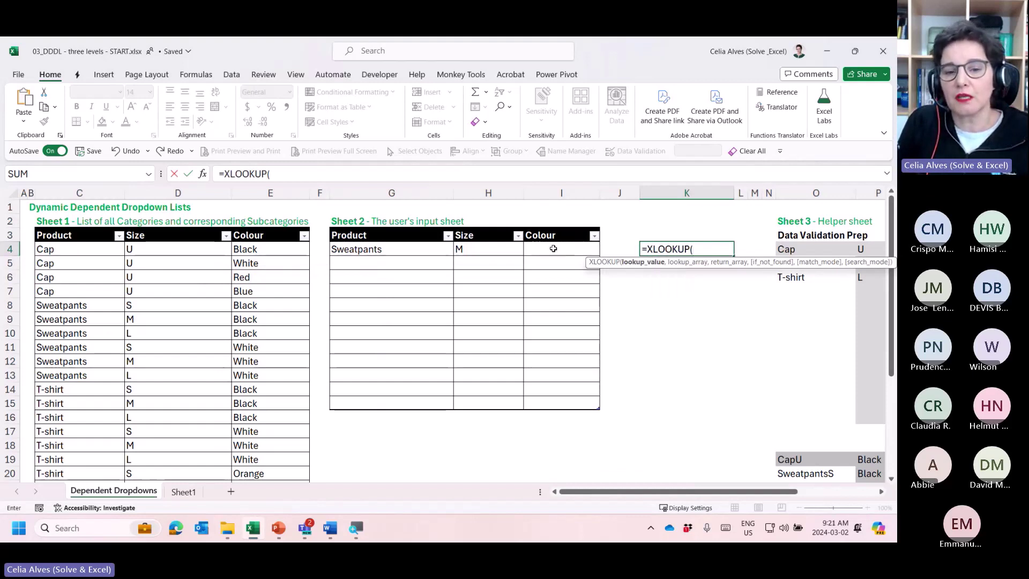
pyautogui.click(419, 249)
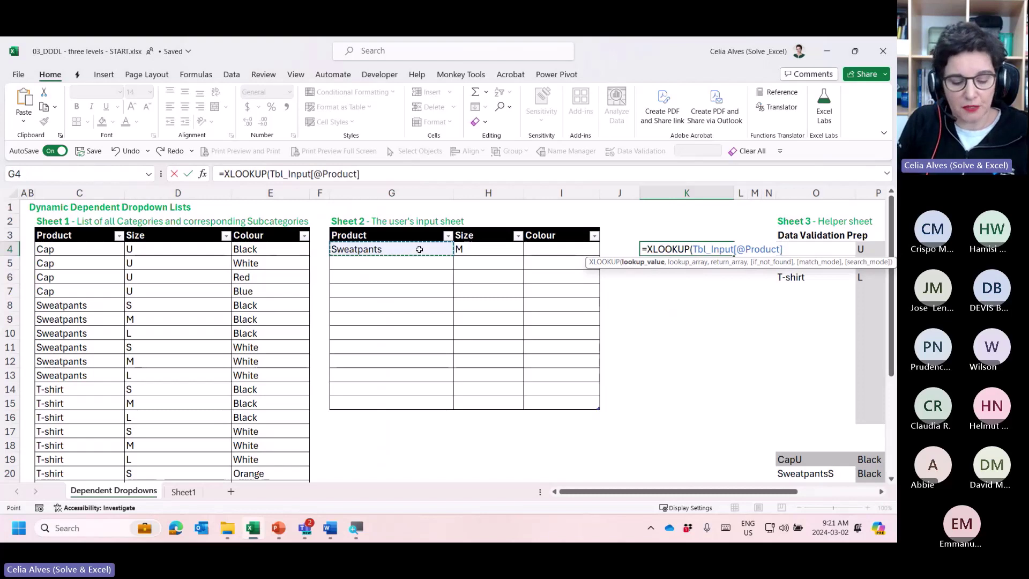
pyautogui.write('&')
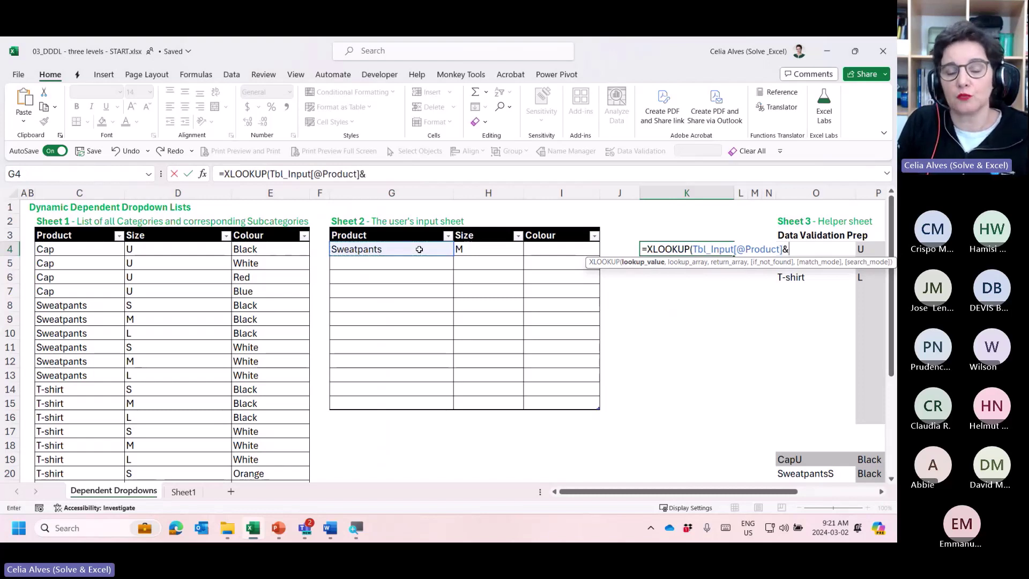
pyautogui.click(478, 249)
pyautogui.write(',')
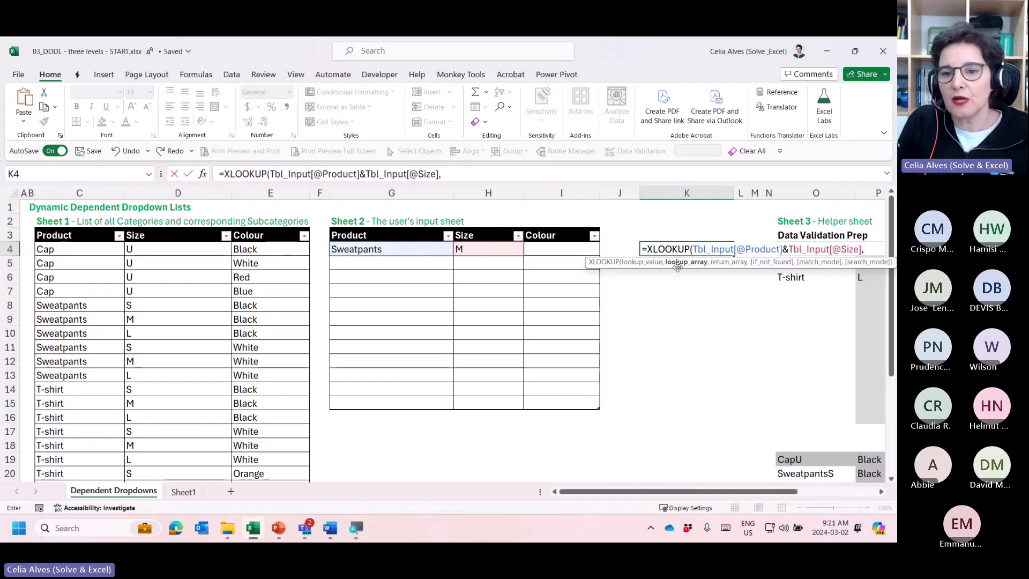
pyautogui.moveTo(661, 489); pyautogui.dragTo(740, 490)
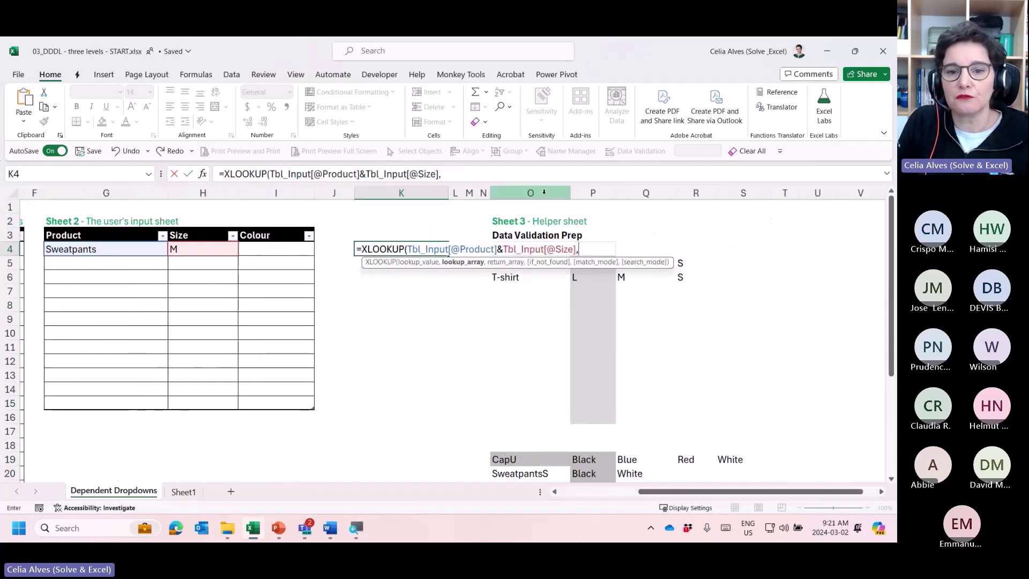
pyautogui.click(541, 192)
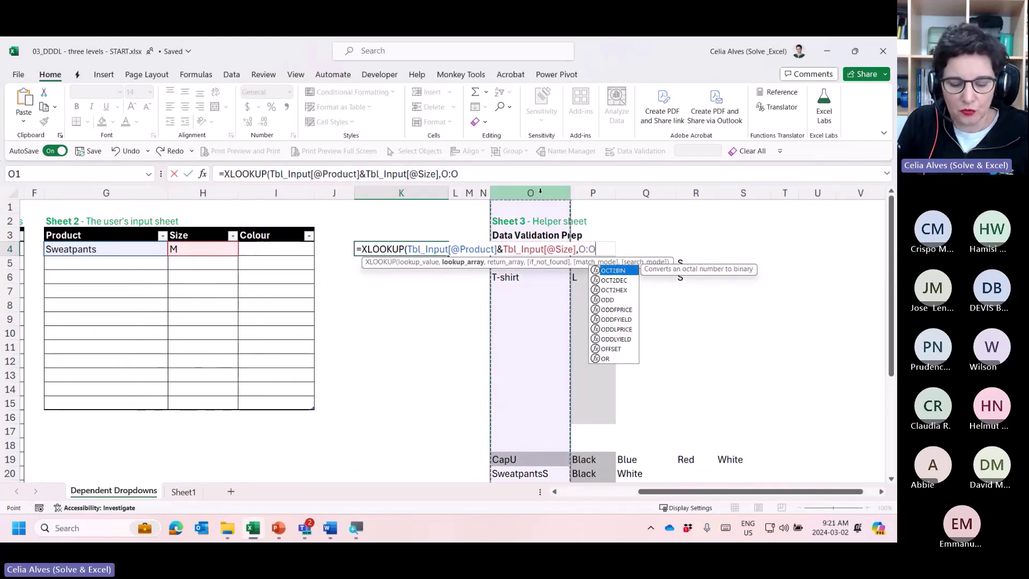
pyautogui.write('&')
pyautogui.click(595, 190)
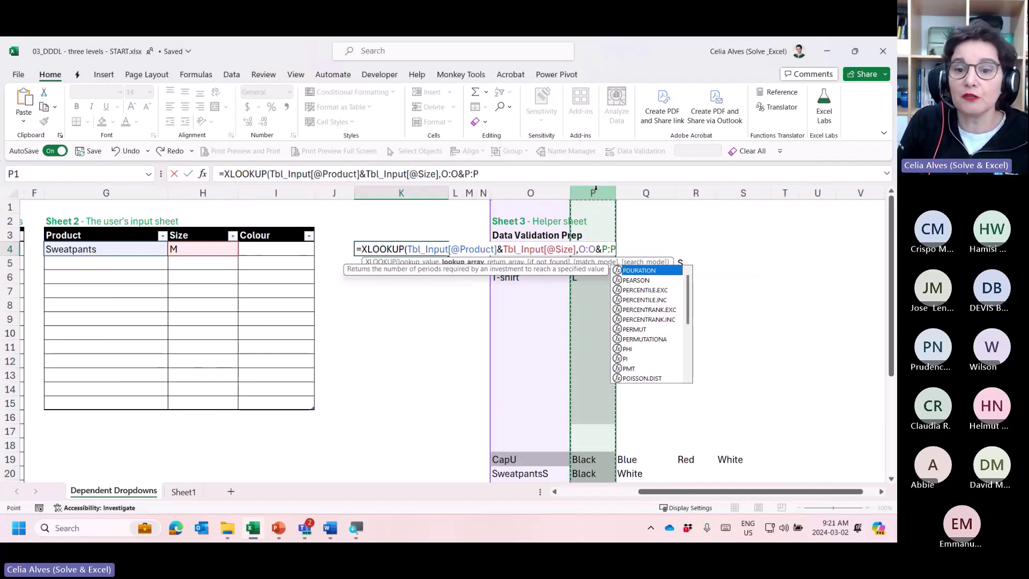
pyautogui.write(',')
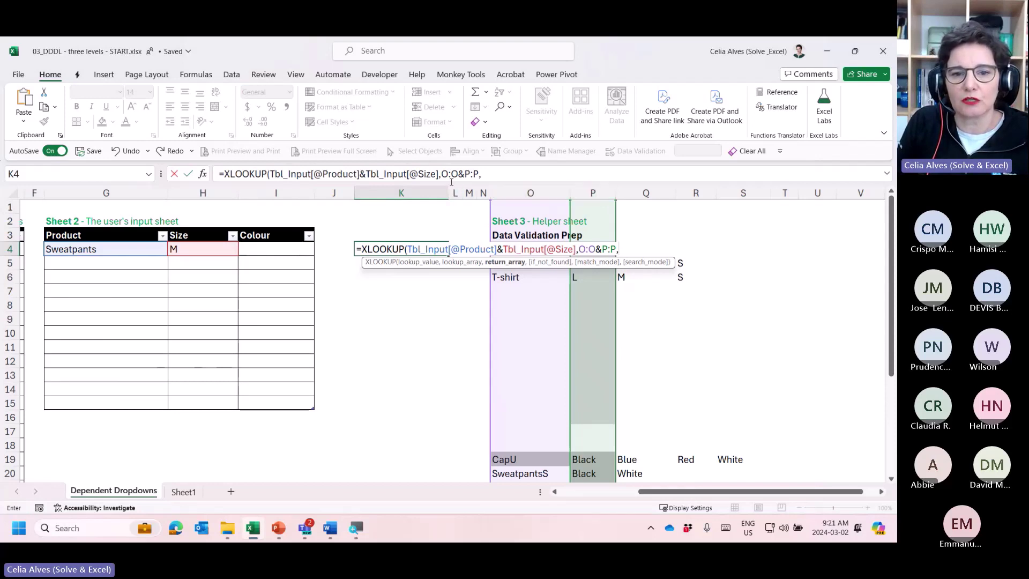
pyautogui.moveTo(441, 175); pyautogui.dragTo(482, 174)
pyautogui.press('BackSpace')
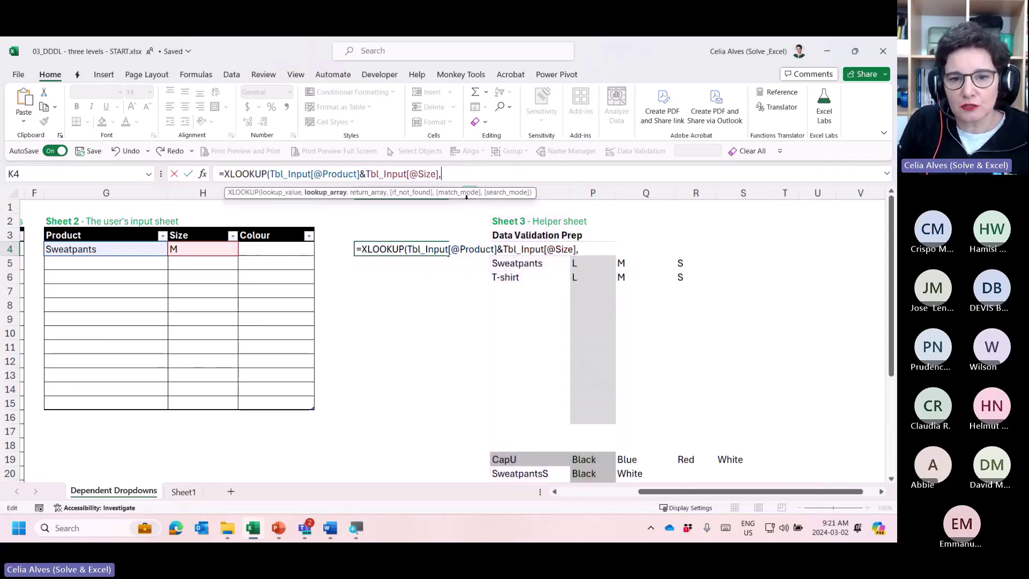
# Complete the XLOOKUP in K4 with lookup array O:O, return array P:P, "" if not found, exact match 0 and a trailing # to spill the colours.
pyautogui.moveTo(467, 196); pyautogui.dragTo(386, 210)
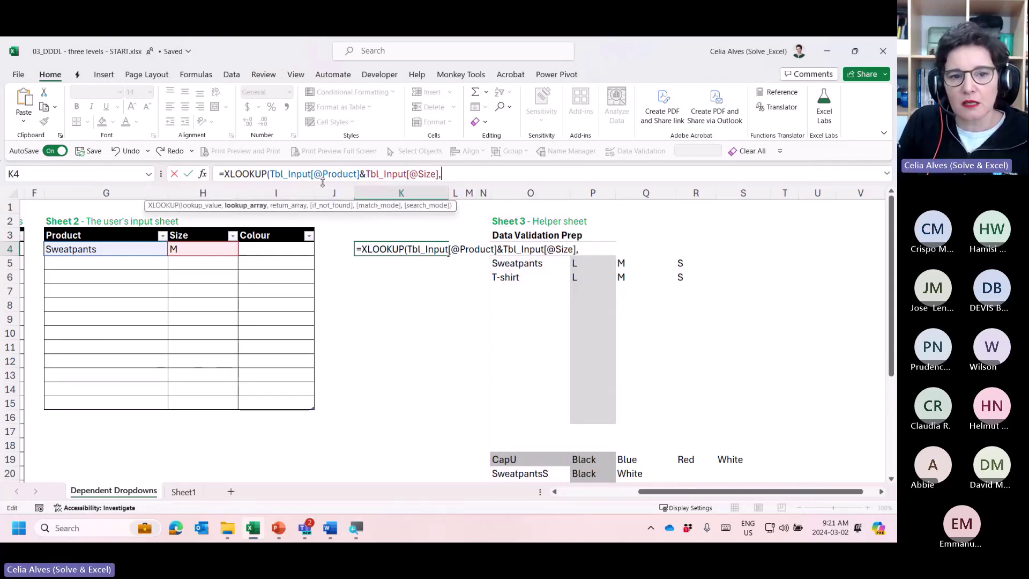
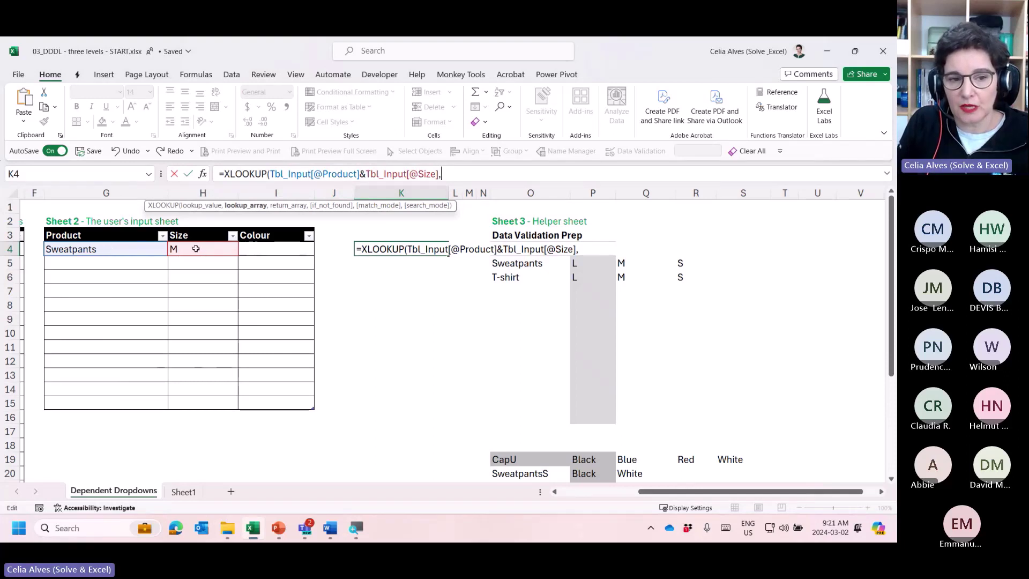
pyautogui.click(530, 191)
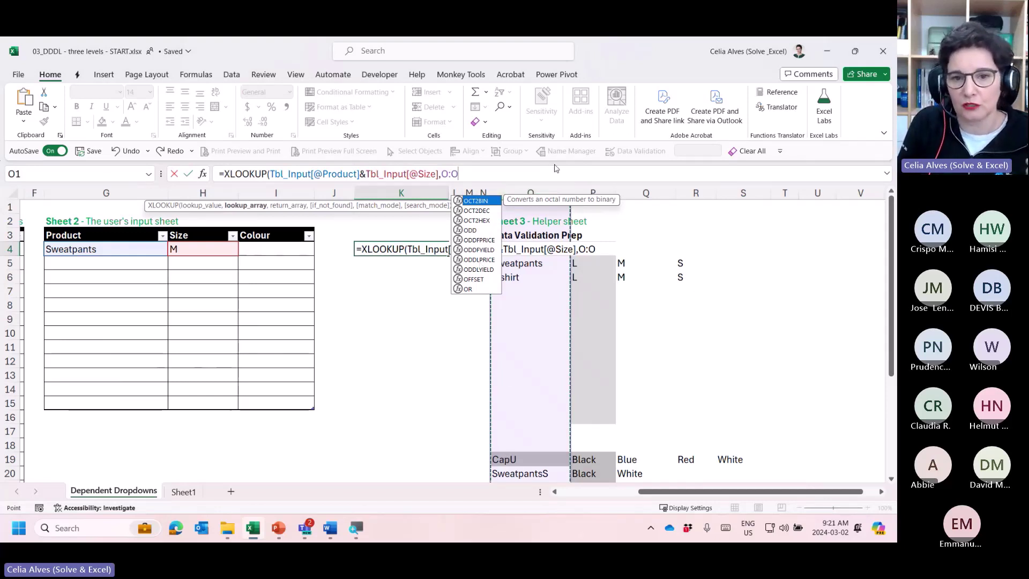
pyautogui.write(',')
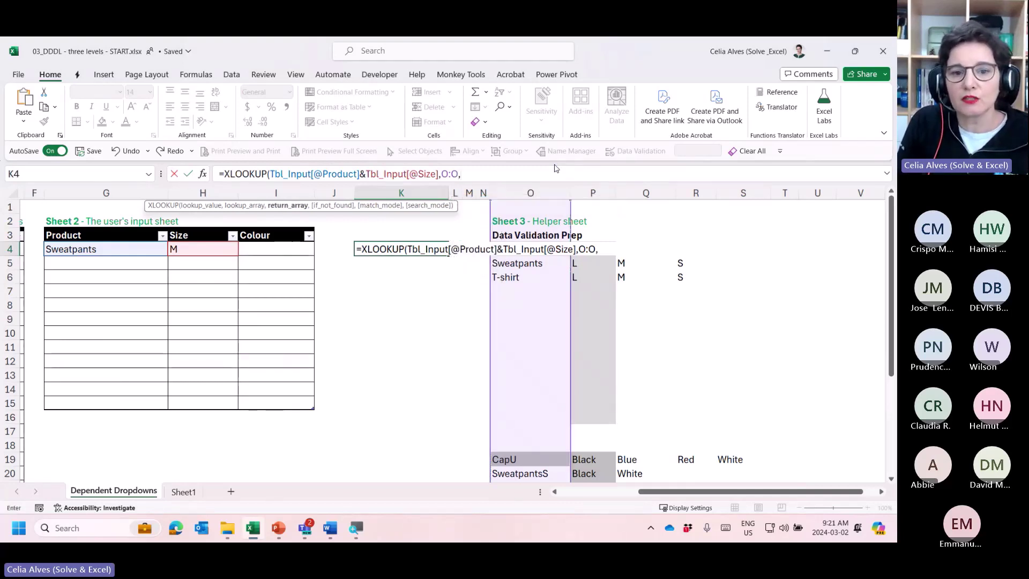
pyautogui.click(592, 192)
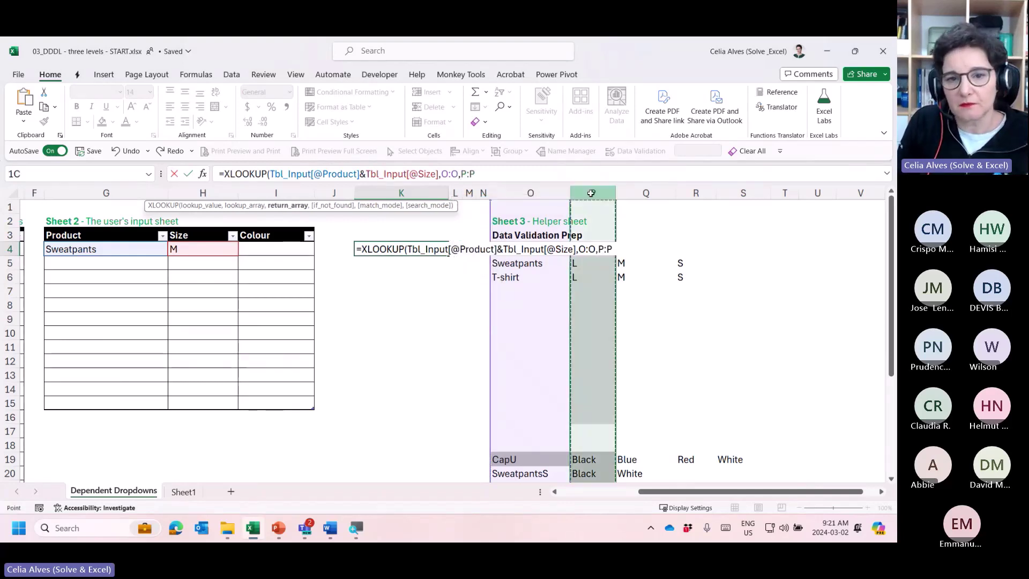
pyautogui.write(',"",')
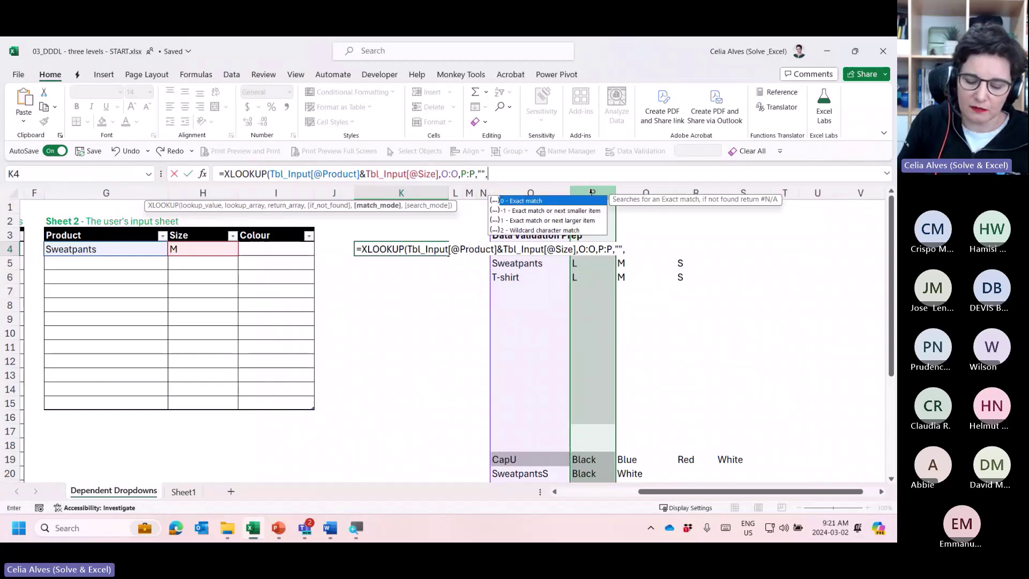
pyautogui.write('0)')
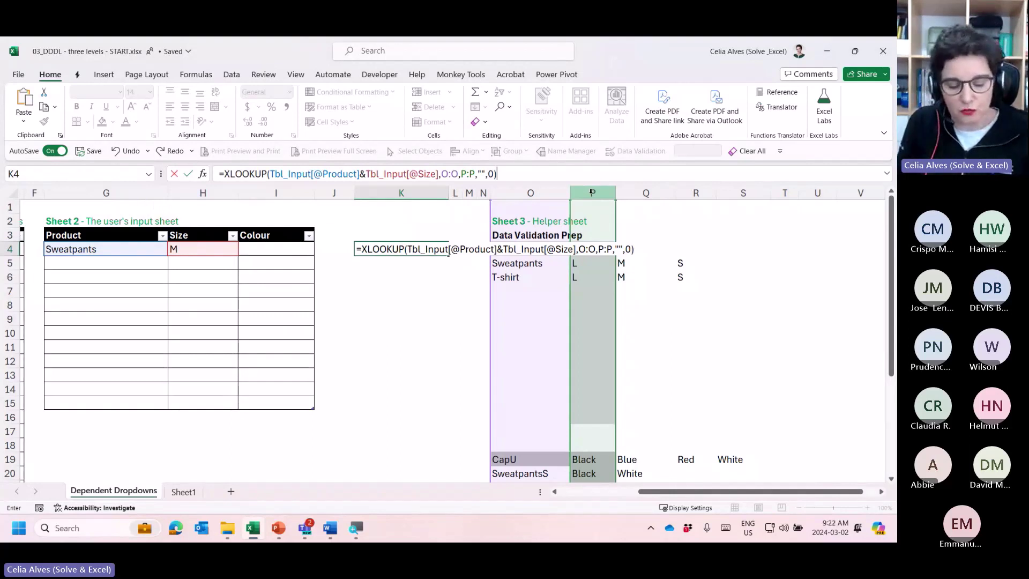
pyautogui.write('#')
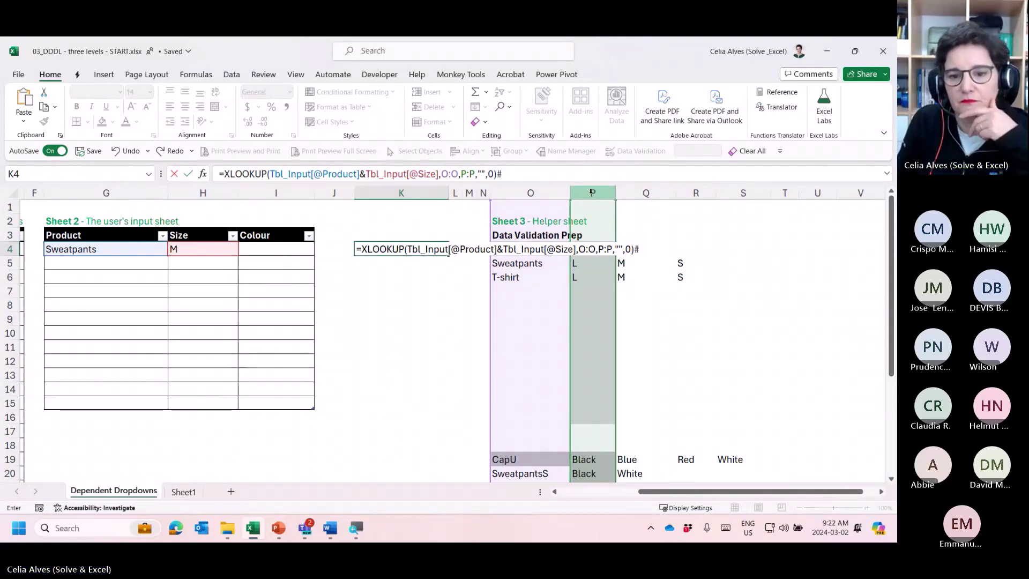
pyautogui.press('Return')
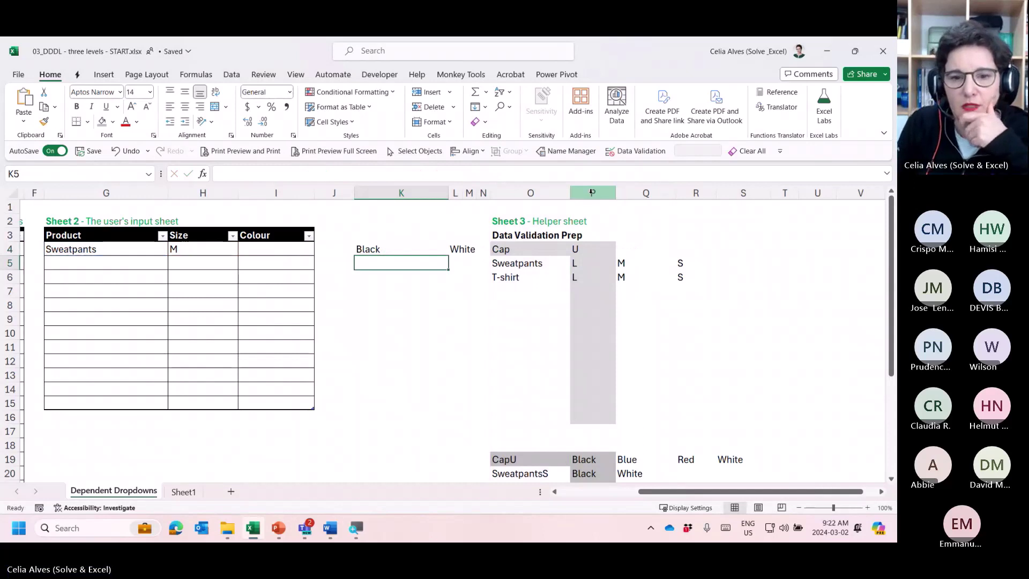
pyautogui.click(398, 246)
pyautogui.click(453, 247)
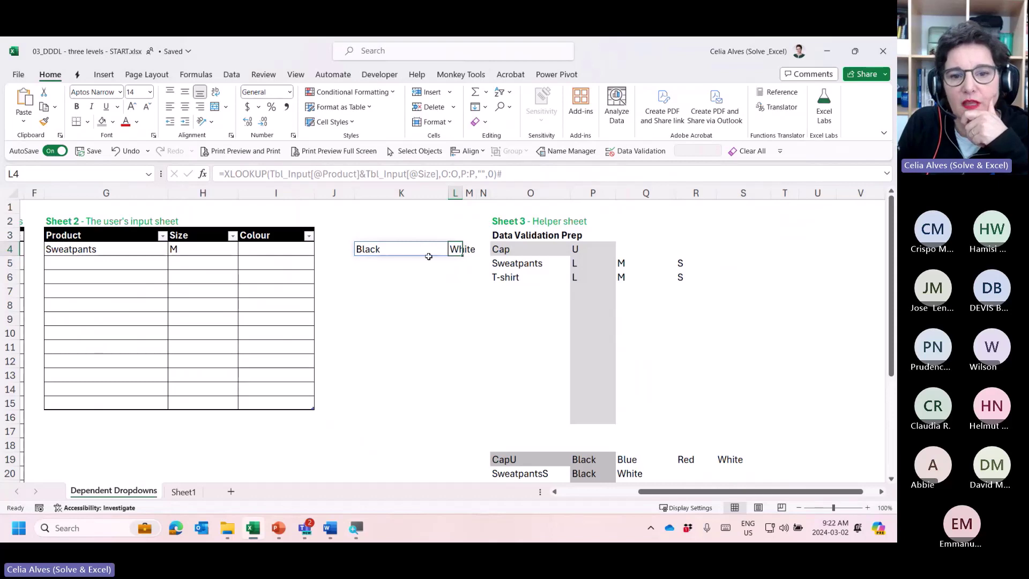
# Replace the structured-reference lookup value in K4's XLOOKUP with $G4&$H4.
pyautogui.click(376, 249)
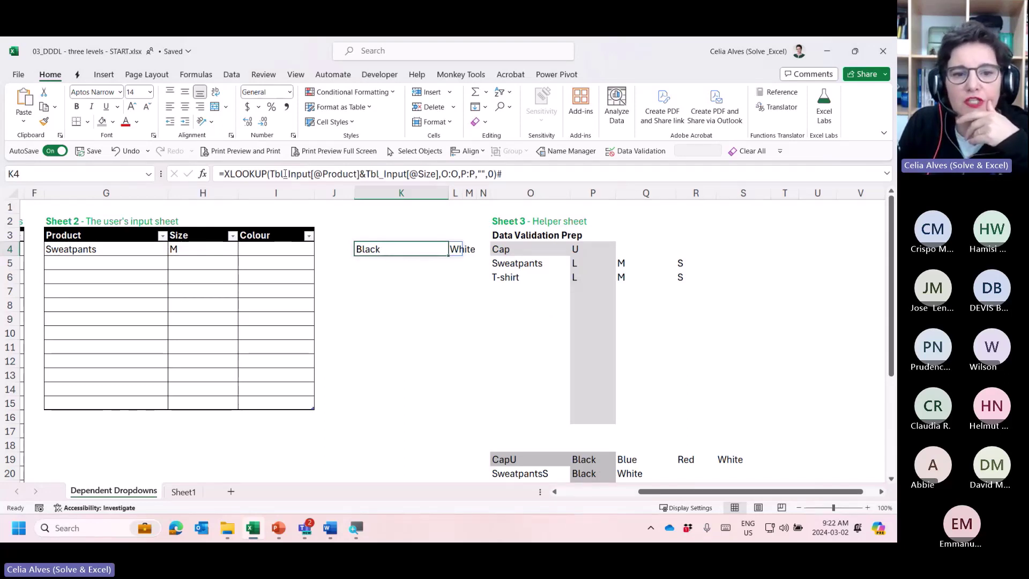
pyautogui.moveTo(271, 174); pyautogui.dragTo(439, 175)
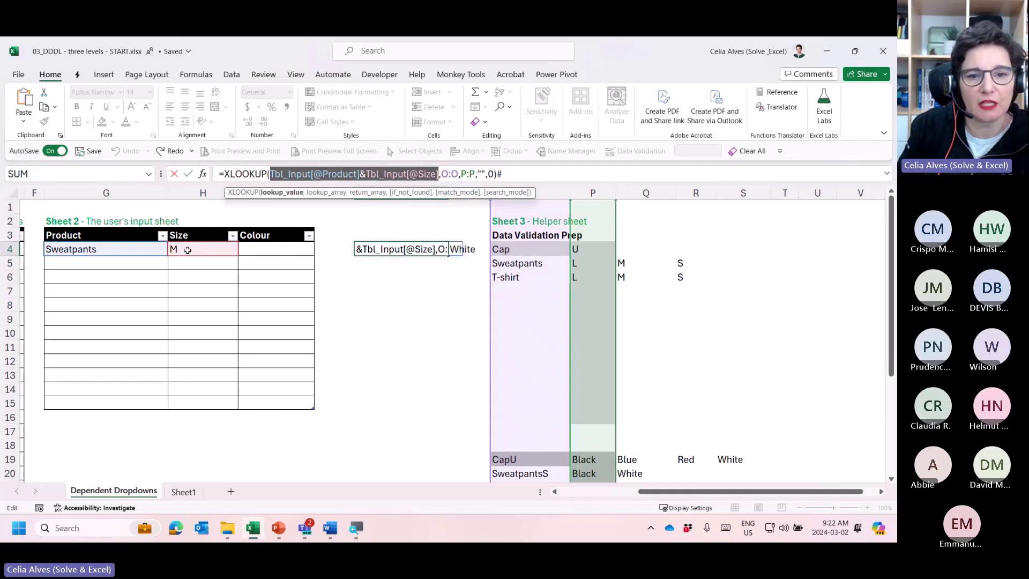
pyautogui.press('Delete')
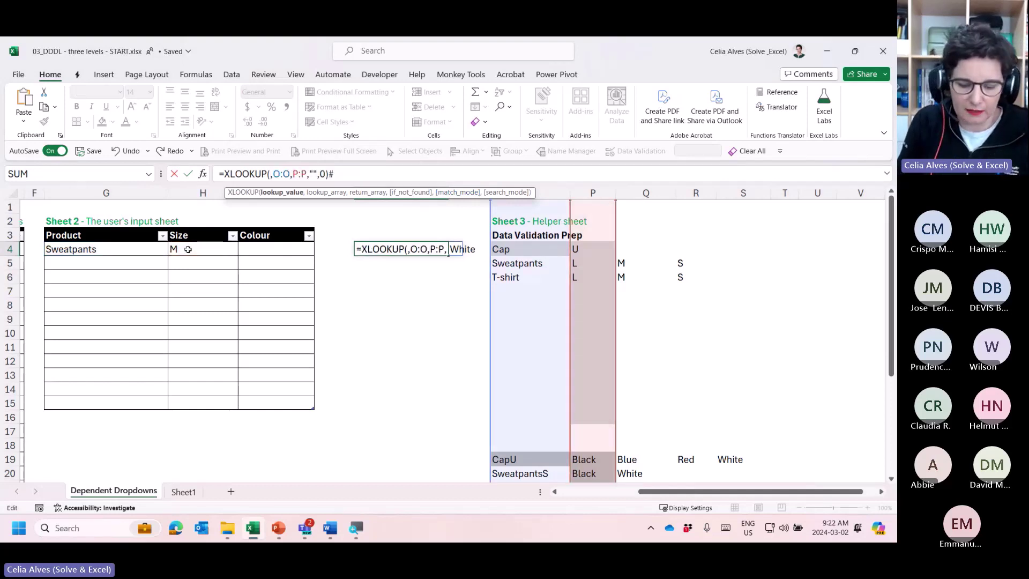
pyautogui.write('$G')
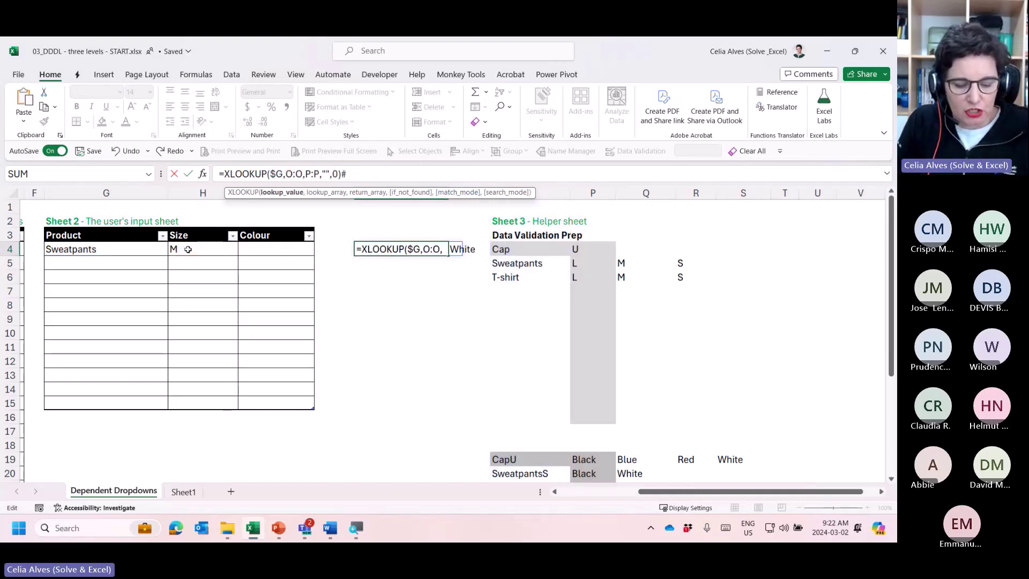
pyautogui.write('4')
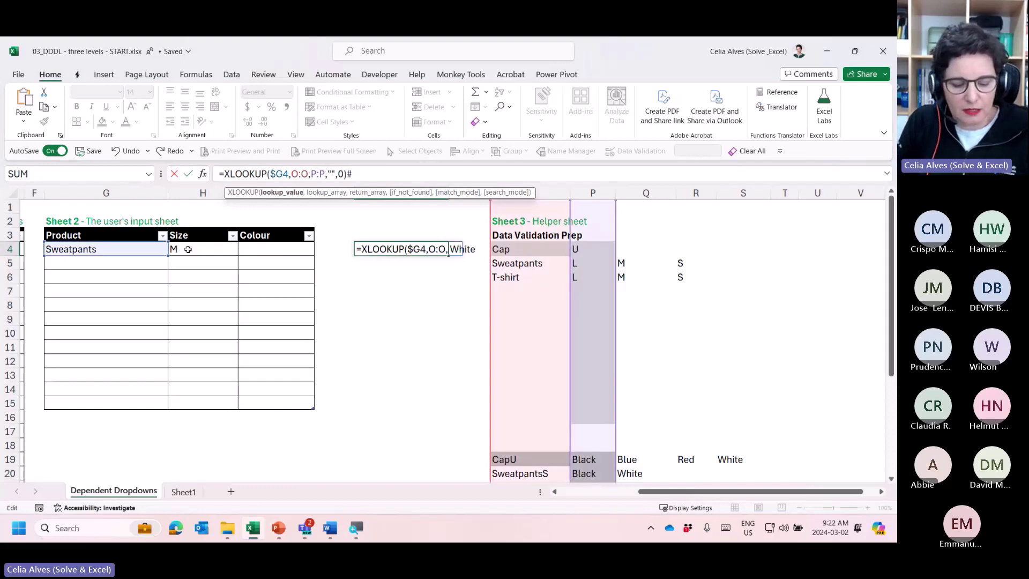
pyautogui.write('&$')
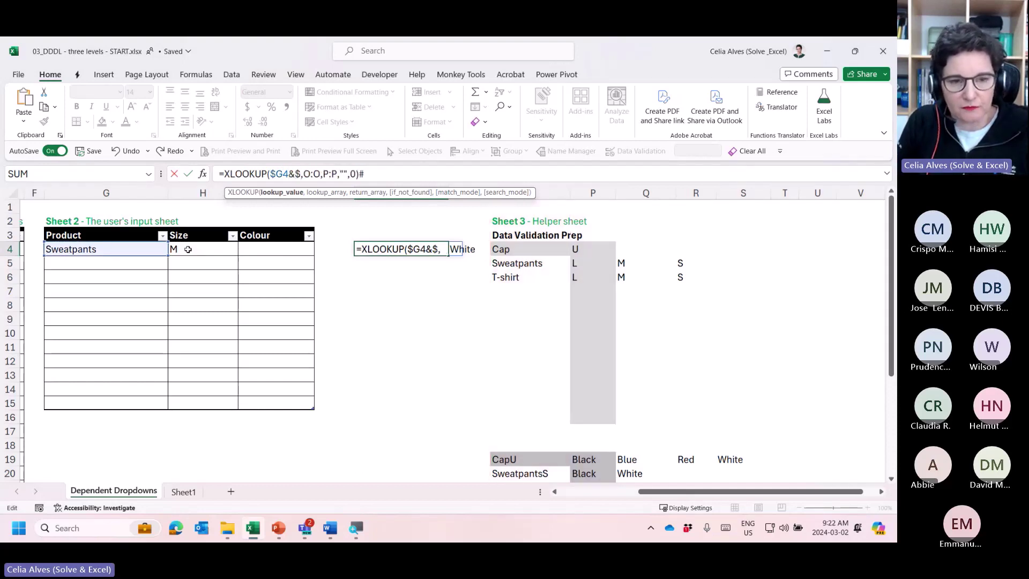
pyautogui.write('H')
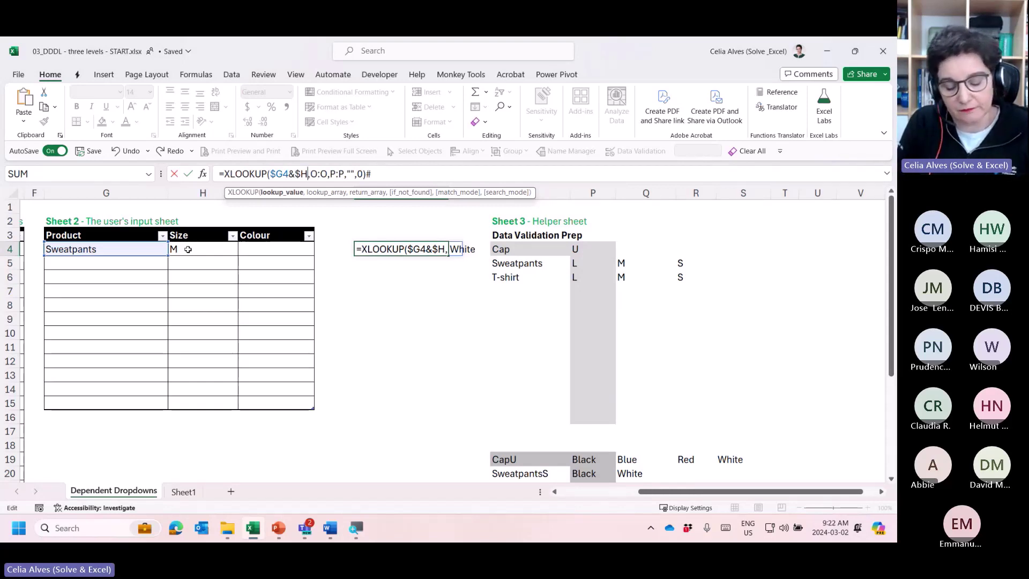
pyautogui.write('4')
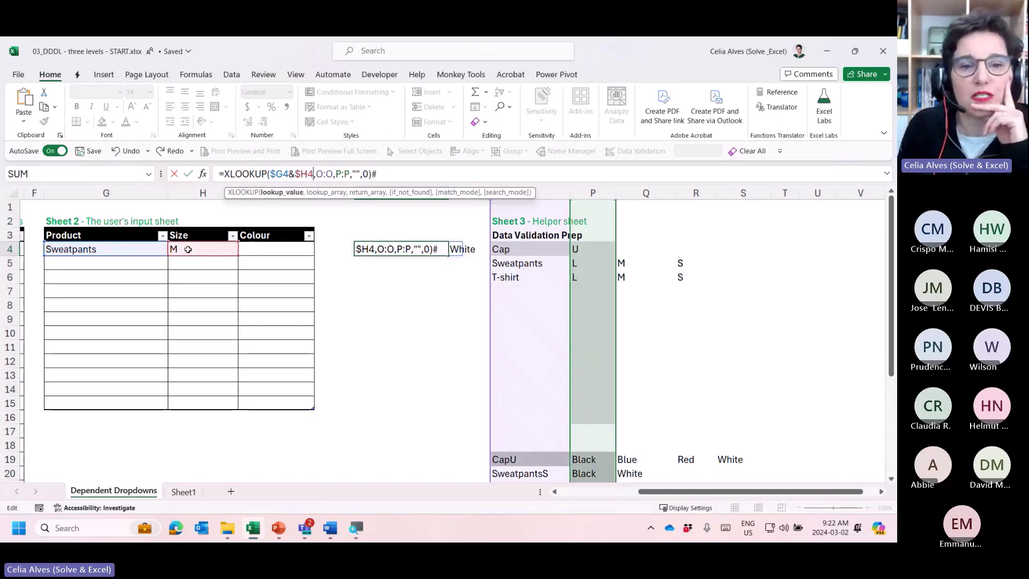
pyautogui.press('Return')
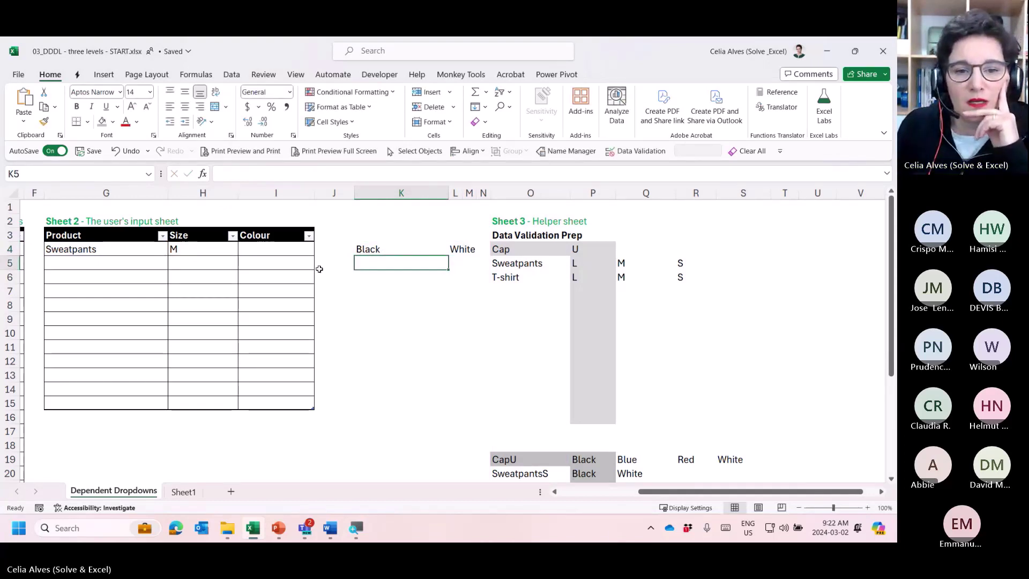
# Copy the full XLOOKUP formula text from K4 without changing the cell.
pyautogui.click(364, 247)
pyautogui.moveTo(386, 174); pyautogui.dragTo(55, 180)
pyautogui.hotkey('ctrl', 'c')
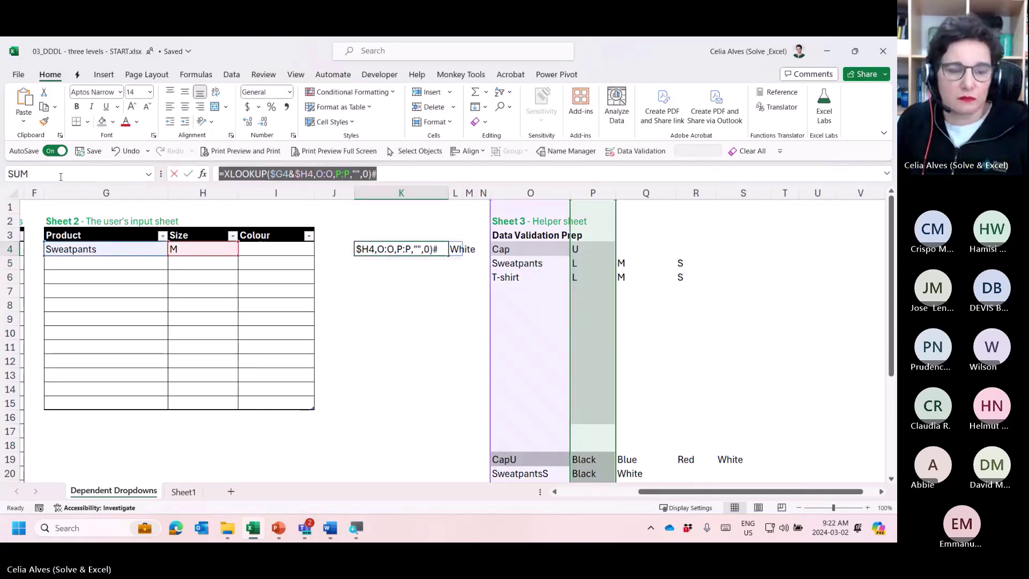
pyautogui.press('Escape')
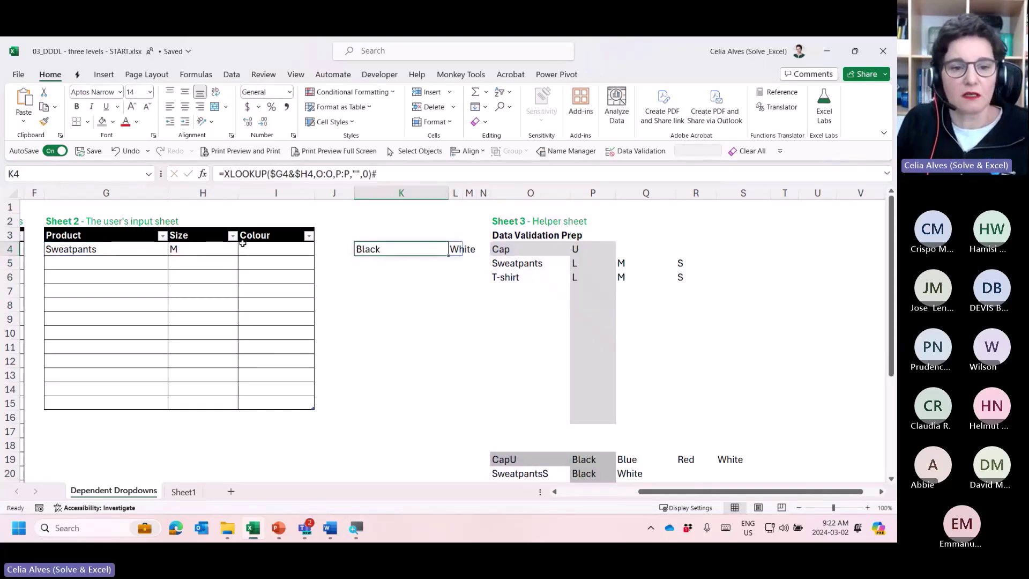
# Add List data validation to the Colour column cells I4:I15 with source =XLOOKUP($G4&$H4,O:O,P:P,"",0)#.
pyautogui.moveTo(243, 243); pyautogui.dragTo(252, 405)
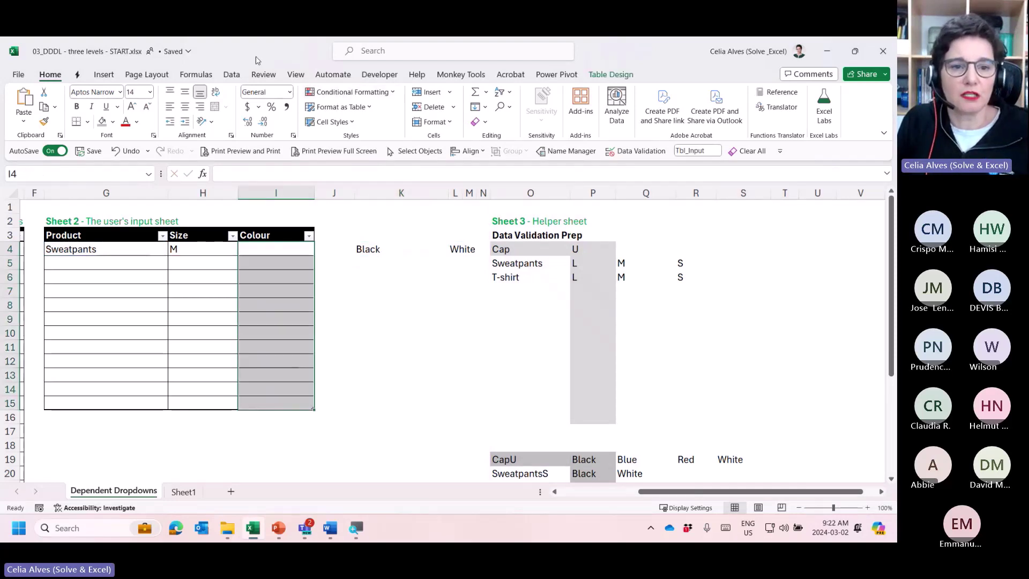
pyautogui.click(233, 75)
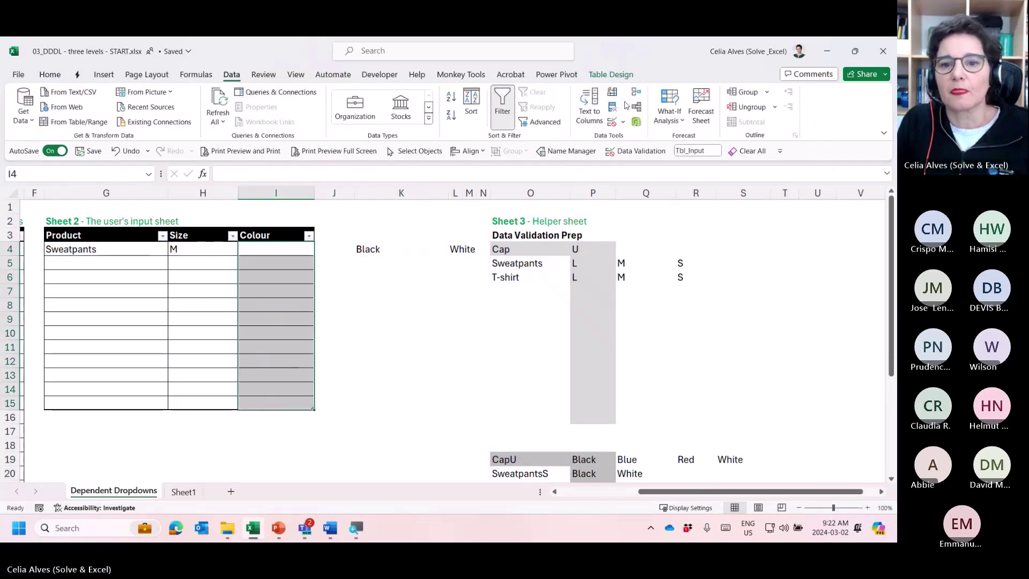
pyautogui.click(613, 125)
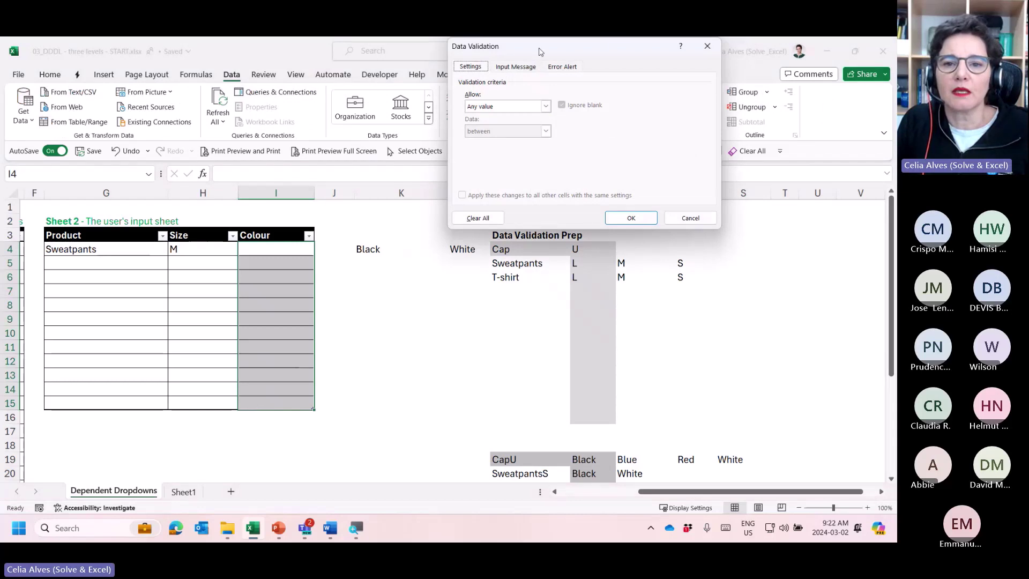
pyautogui.moveTo(534, 46); pyautogui.dragTo(445, 140)
pyautogui.click(459, 201)
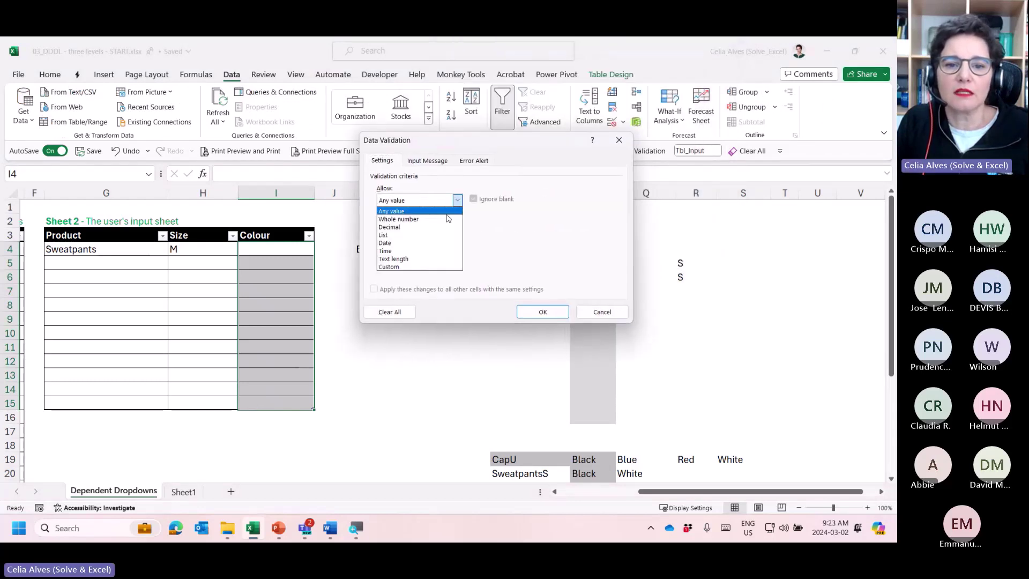
pyautogui.click(433, 237)
pyautogui.click(420, 249)
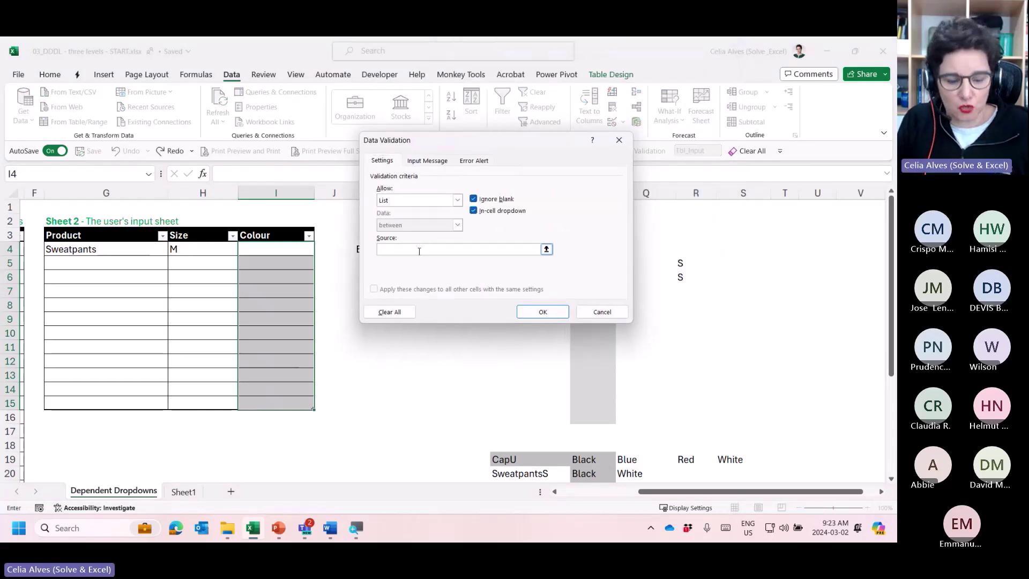
pyautogui.hotkey('ctrl', 'v')
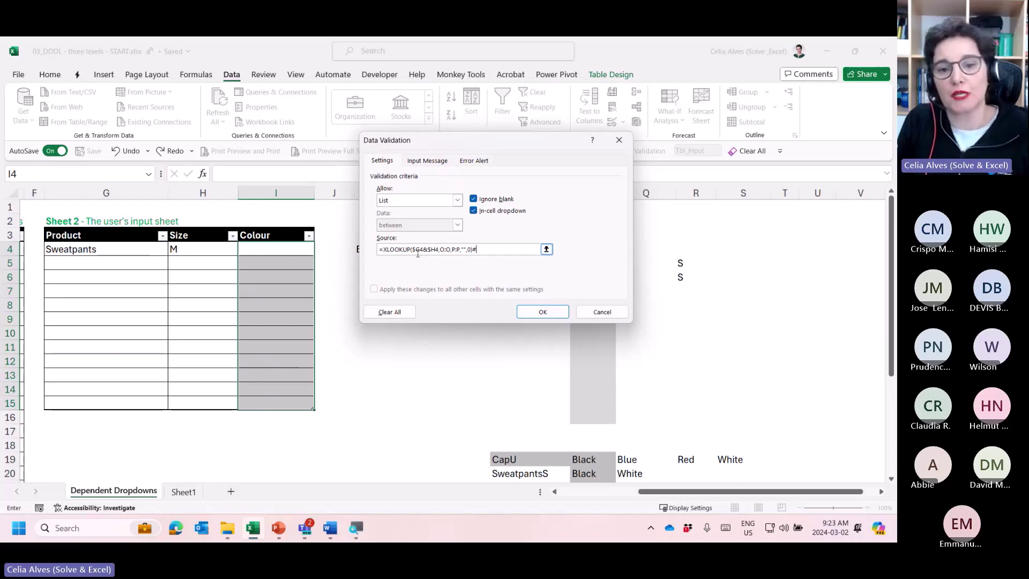
pyautogui.click(542, 312)
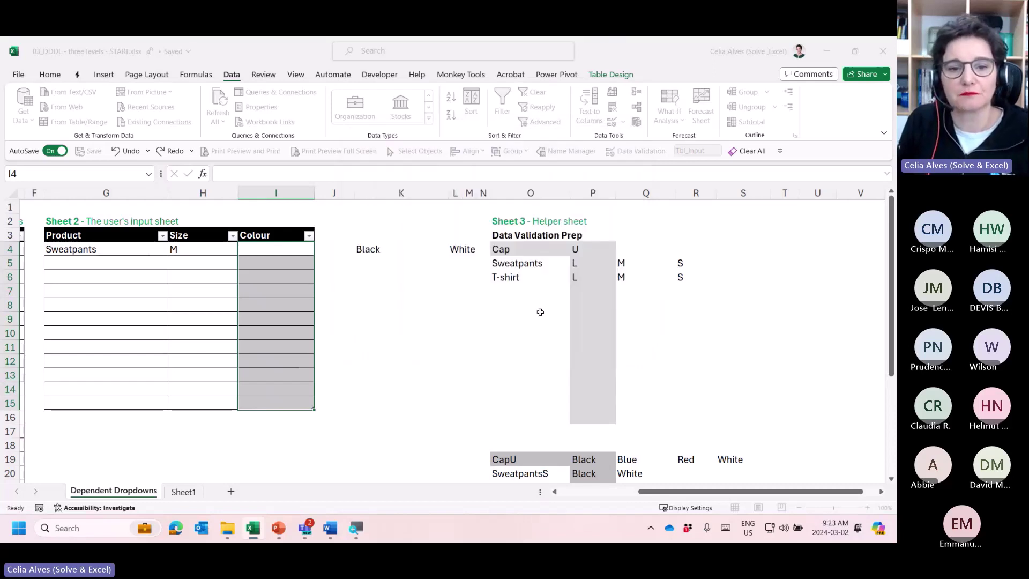
# Choose White from the Colour dropdown in I4 for the first Sweatpants row.
pyautogui.click(283, 245)
pyautogui.click(319, 250)
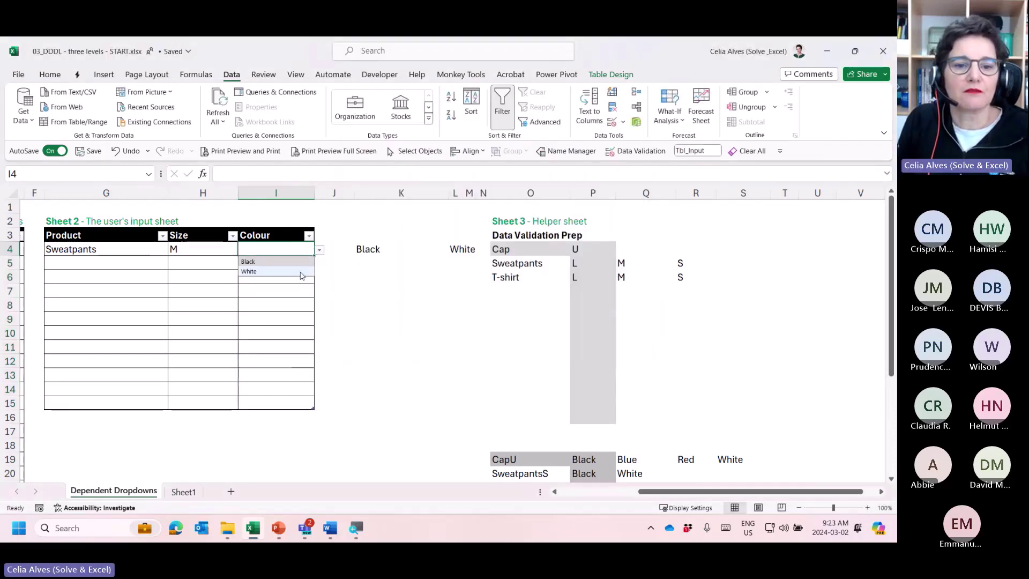
pyautogui.click(300, 272)
# Fill row 5 of the input table with product Sweatpants and size M from the dropdowns.
pyautogui.click(135, 259)
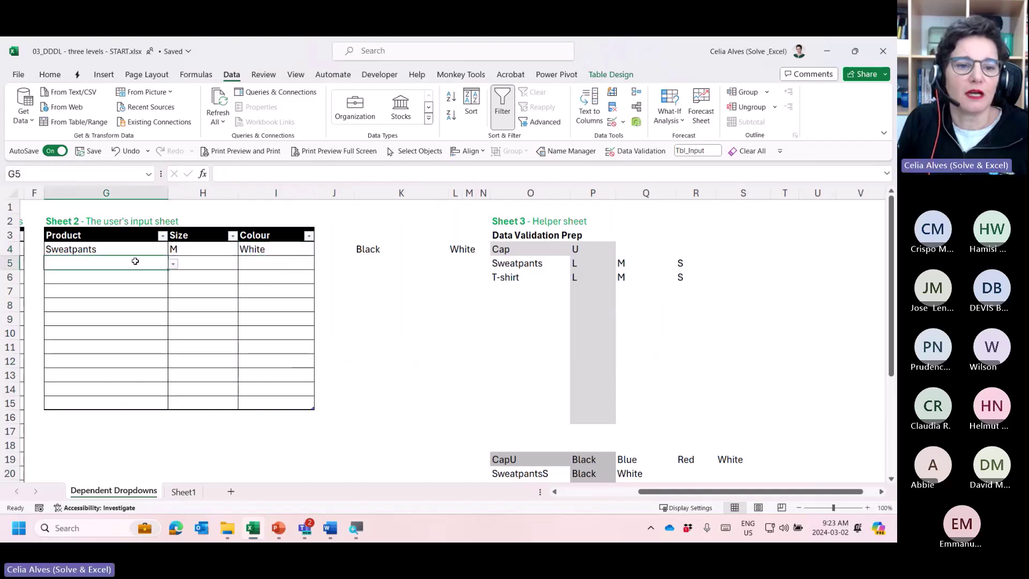
pyautogui.click(173, 264)
pyautogui.click(143, 290)
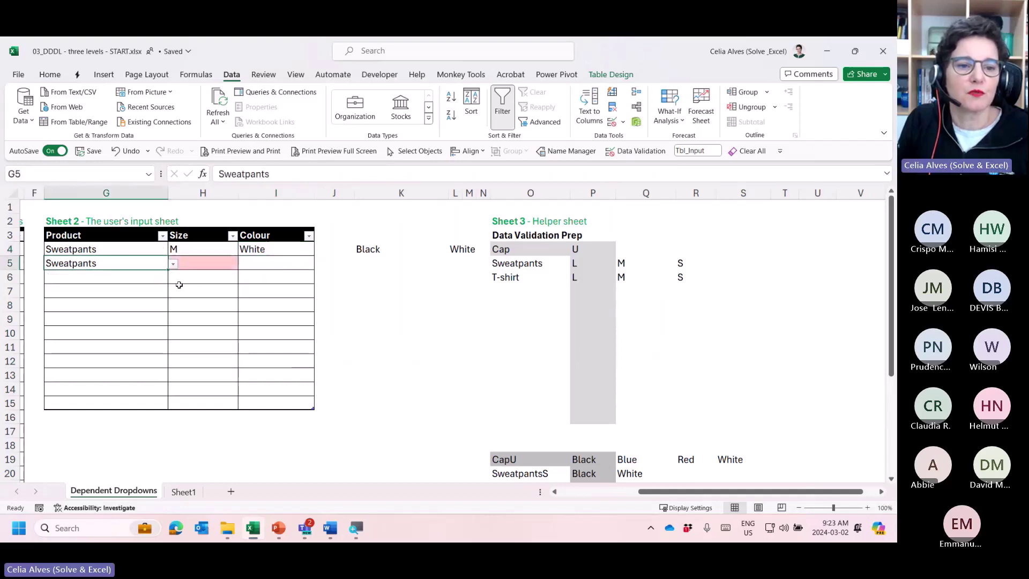
pyautogui.click(202, 264)
pyautogui.click(244, 265)
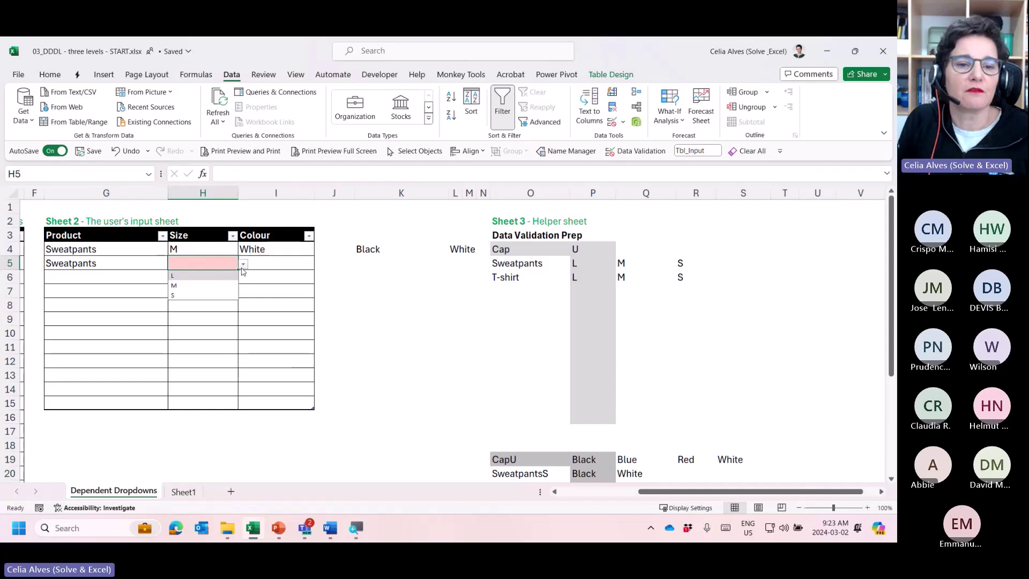
pyautogui.click(217, 285)
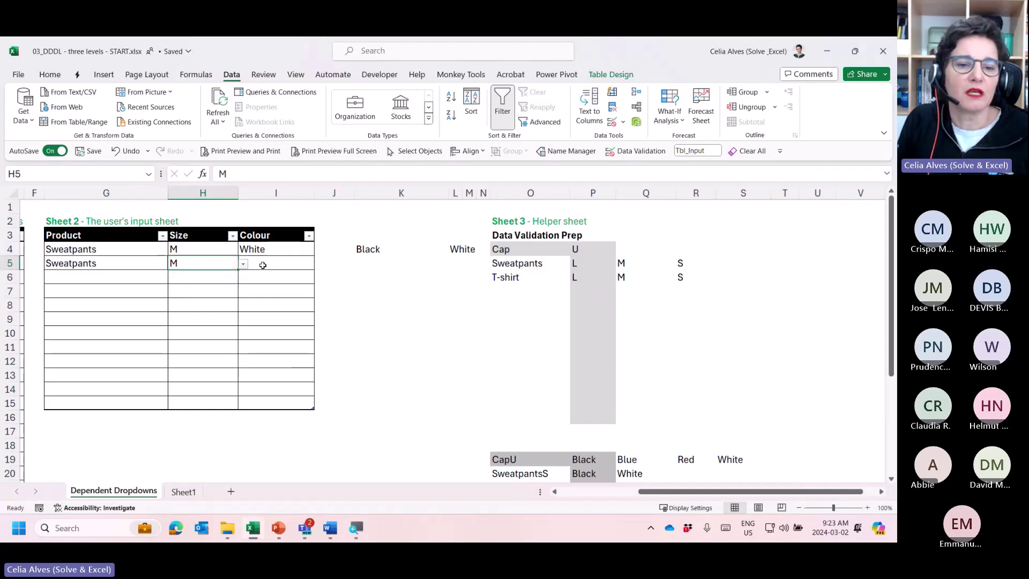
# Change the size in H5 to S and choose White as the colour in I5.
pyautogui.click(263, 265)
pyautogui.click(181, 263)
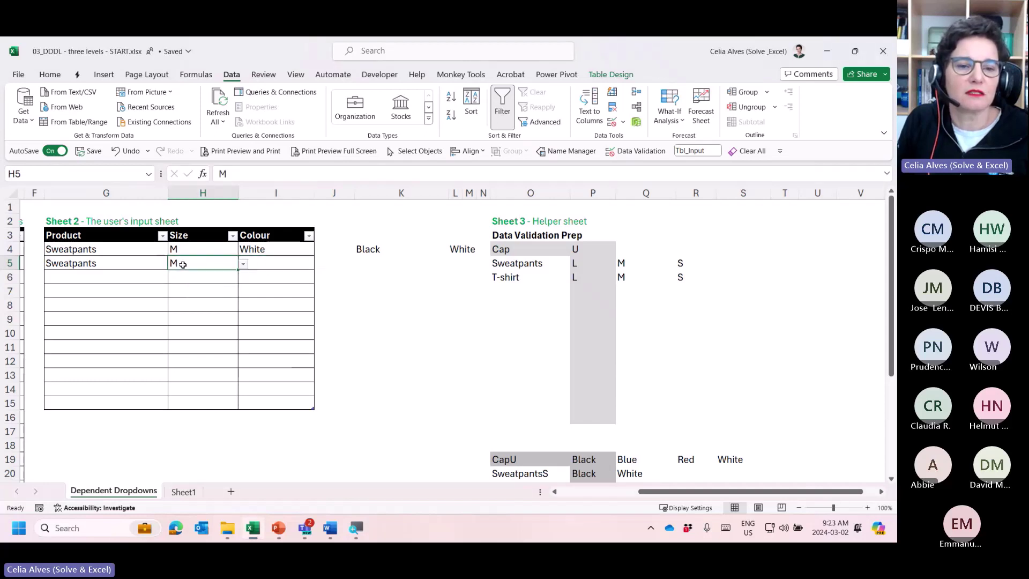
pyautogui.click(243, 264)
pyautogui.click(223, 295)
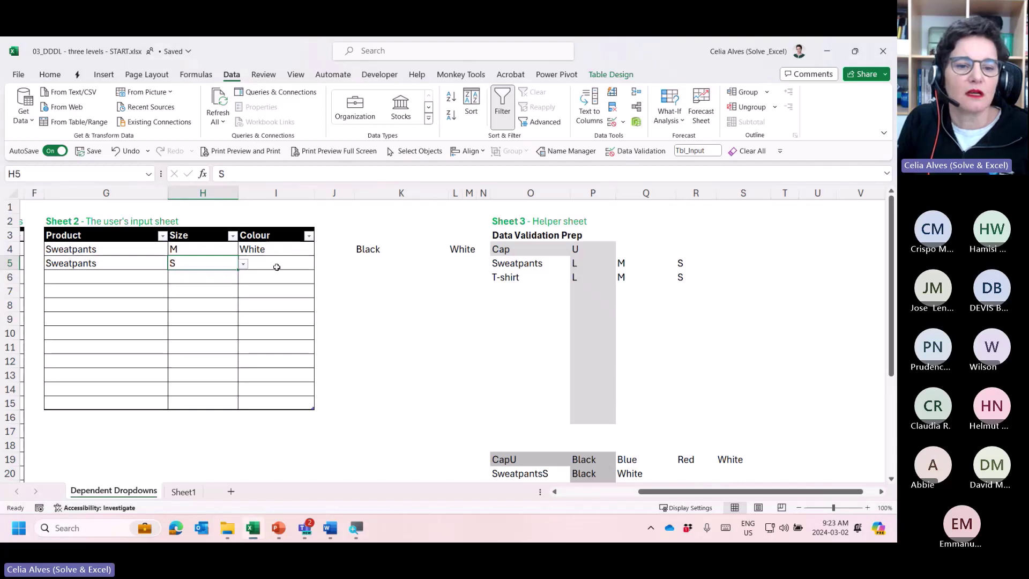
pyautogui.click(276, 267)
pyautogui.click(319, 264)
pyautogui.click(283, 289)
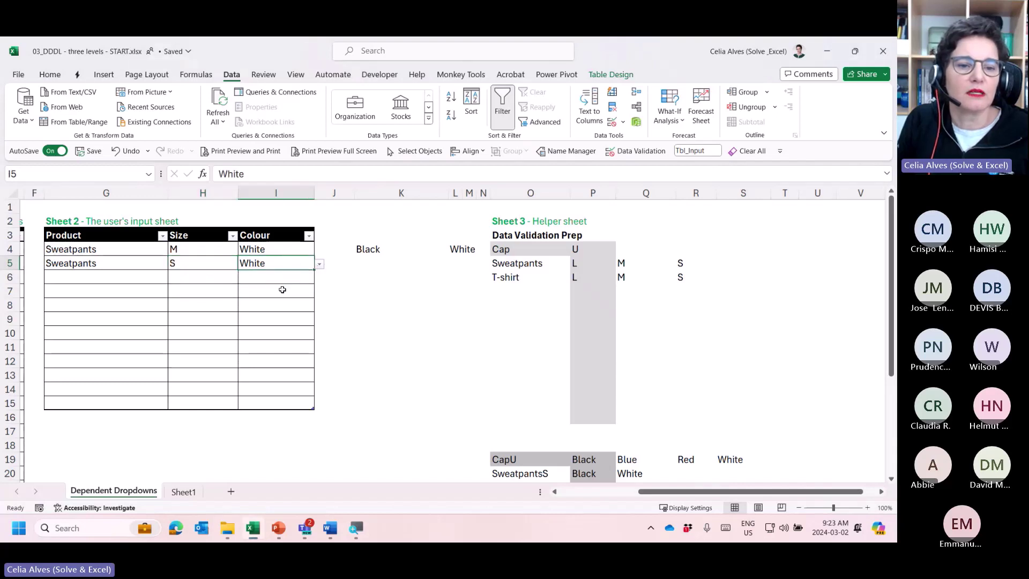
# Fill row 6 of the input table with product T-shirt, size S and colour Orange from the dropdowns.
pyautogui.click(119, 278)
pyautogui.click(173, 278)
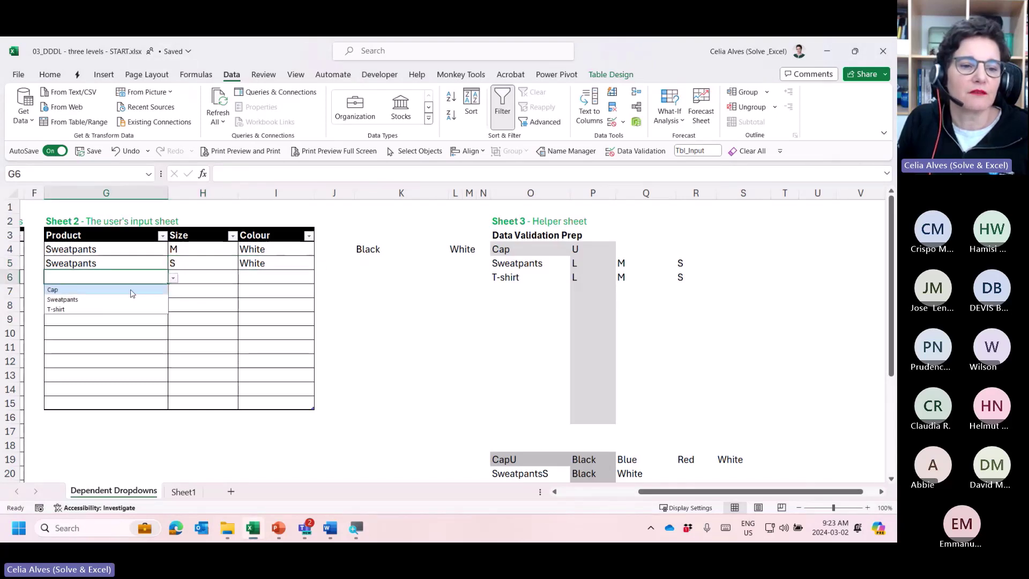
pyautogui.click(70, 311)
pyautogui.click(213, 280)
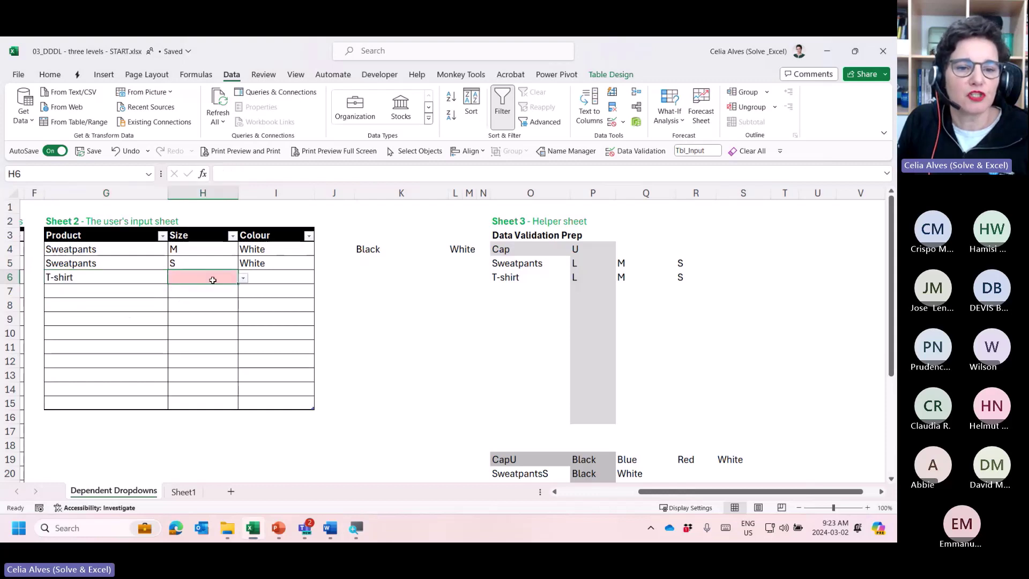
pyautogui.click(243, 278)
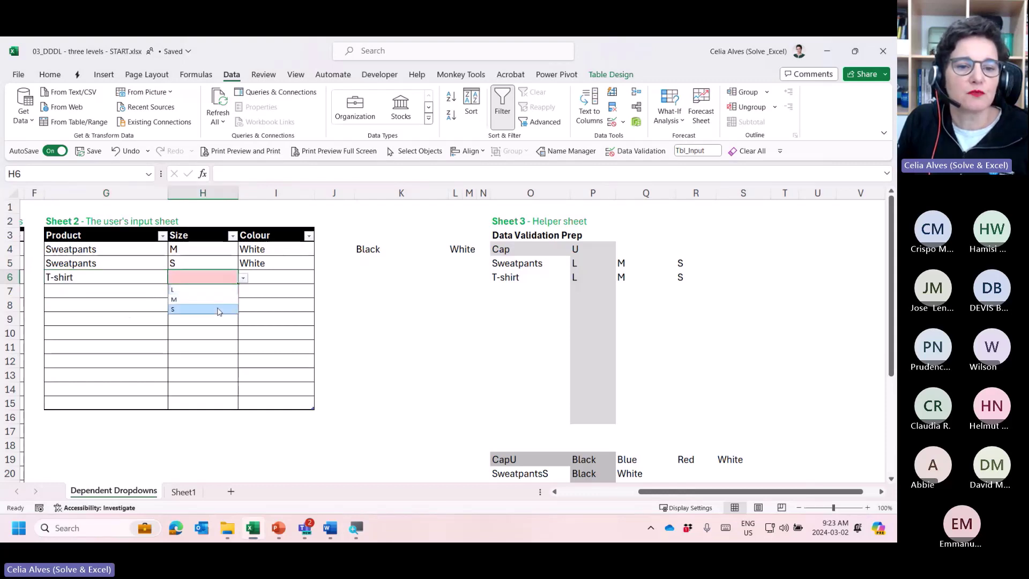
pyautogui.click(218, 309)
pyautogui.click(278, 282)
pyautogui.click(319, 278)
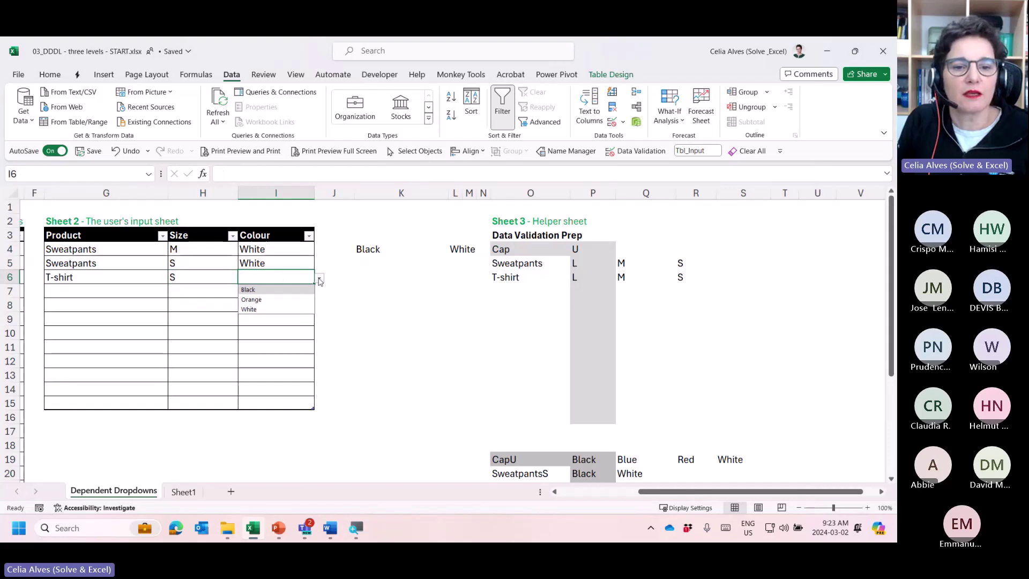
pyautogui.click(272, 301)
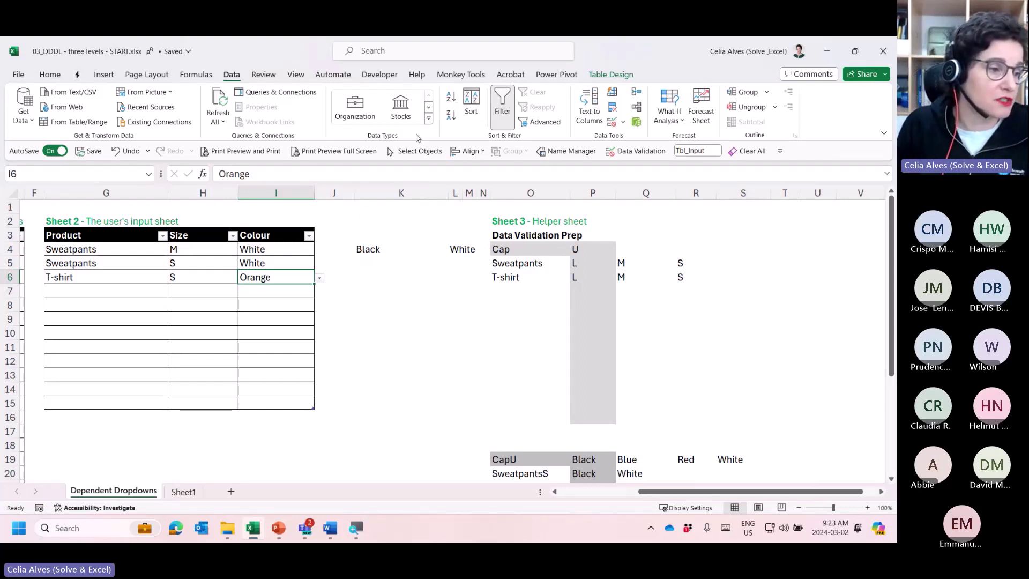
# Switch to the Magnifier window and close it.
pyautogui.hotkey('alt', 'Tab')
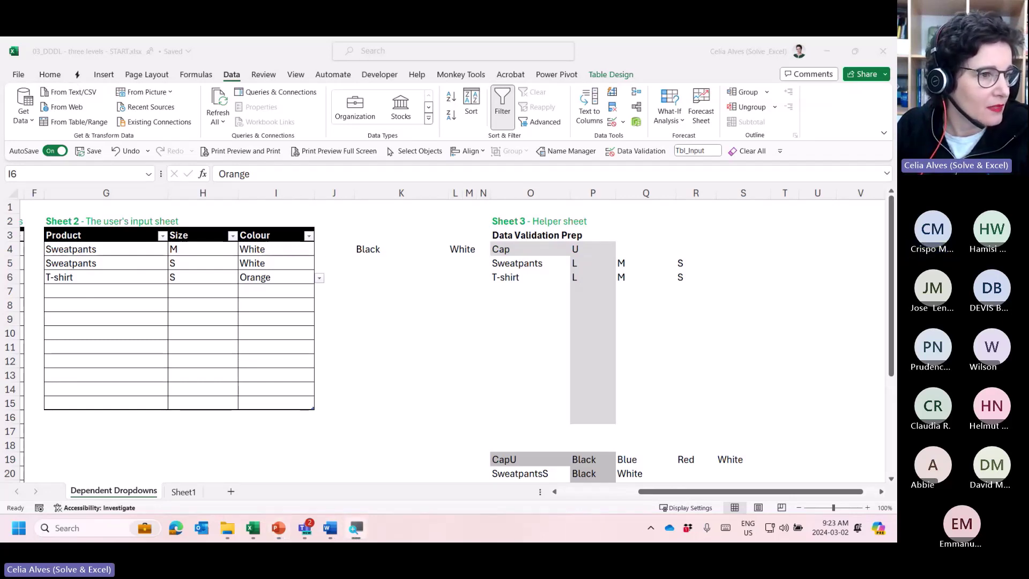
pyautogui.click(268, 214)
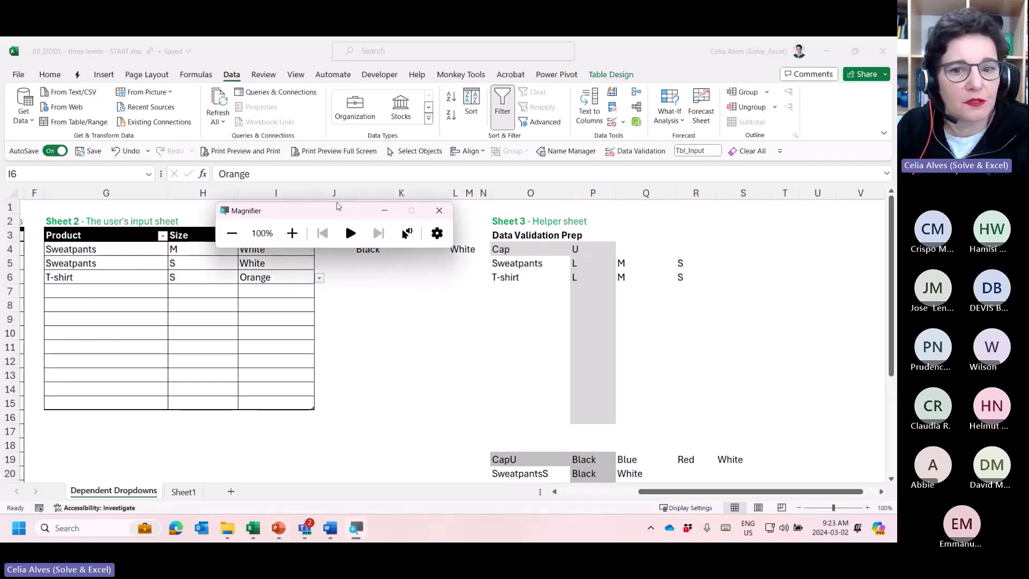
pyautogui.click(440, 210)
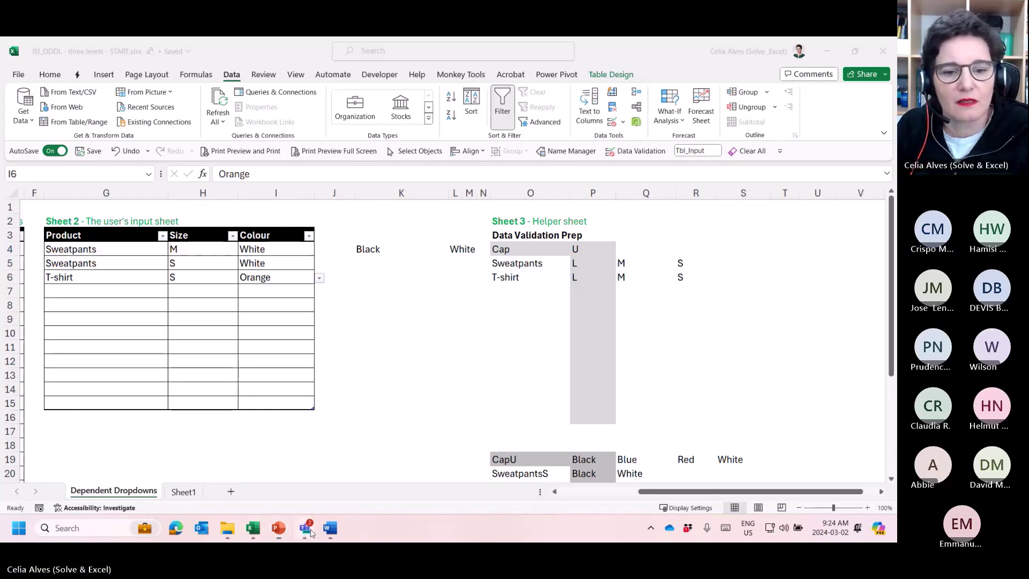
pyautogui.moveTo(311, 531)
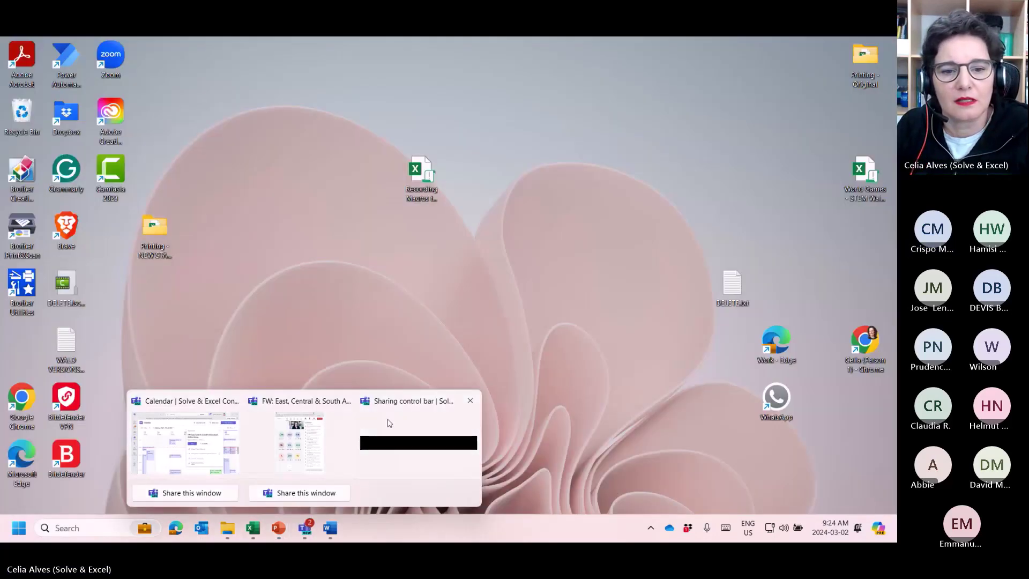
pyautogui.click(388, 420)
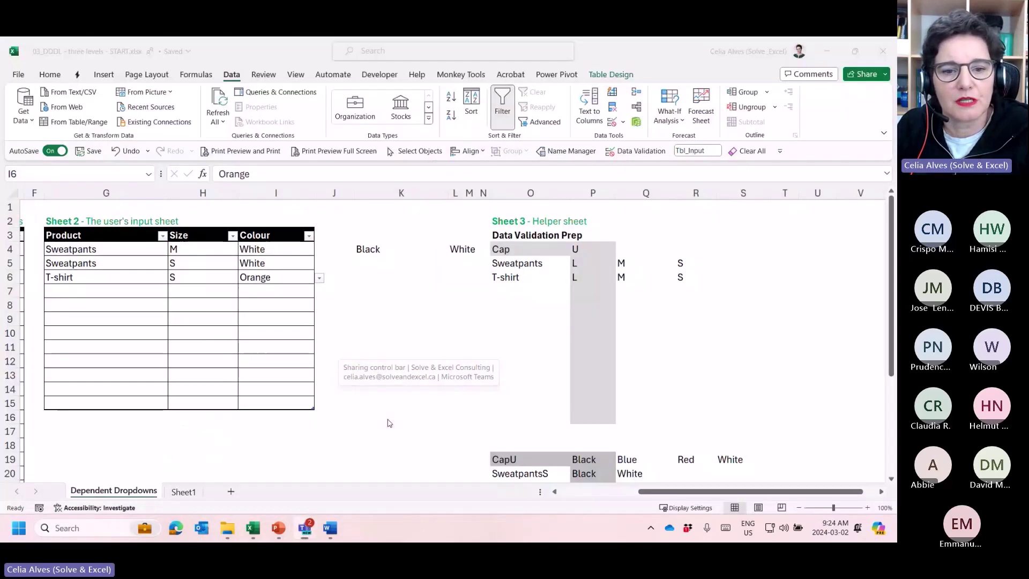
pyautogui.moveTo(304, 528)
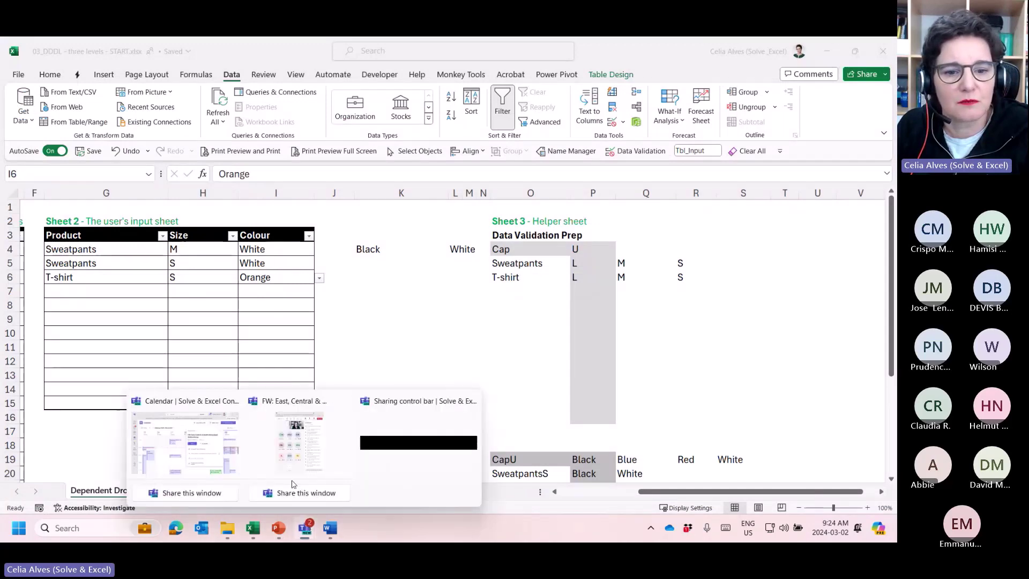
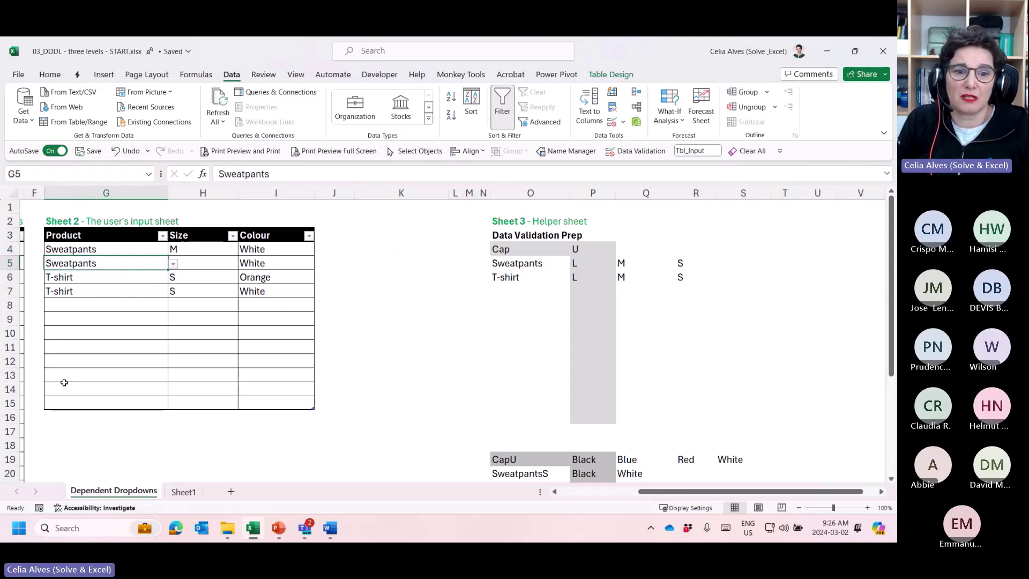
pyautogui.click(195, 292)
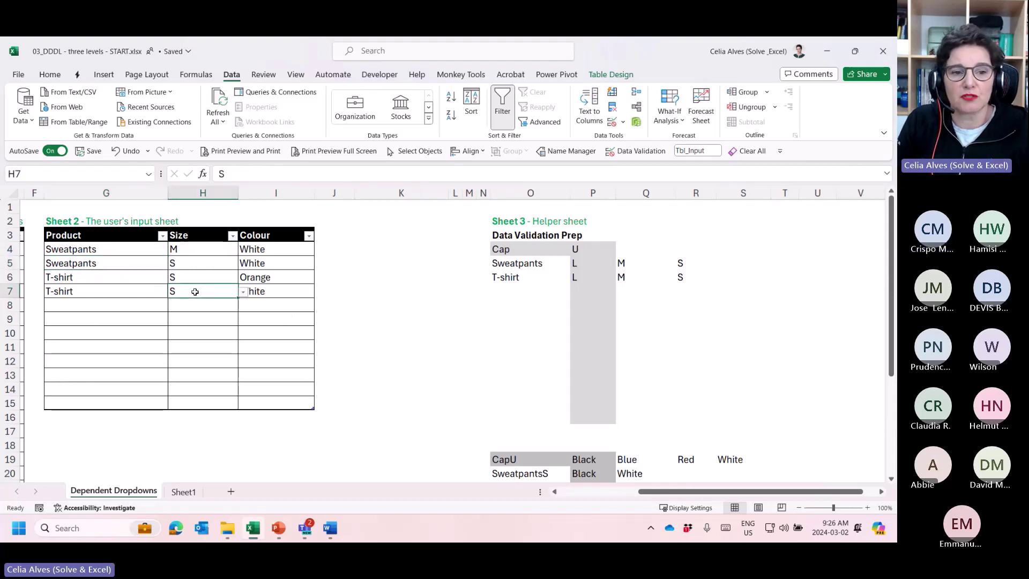
pyautogui.click(79, 250)
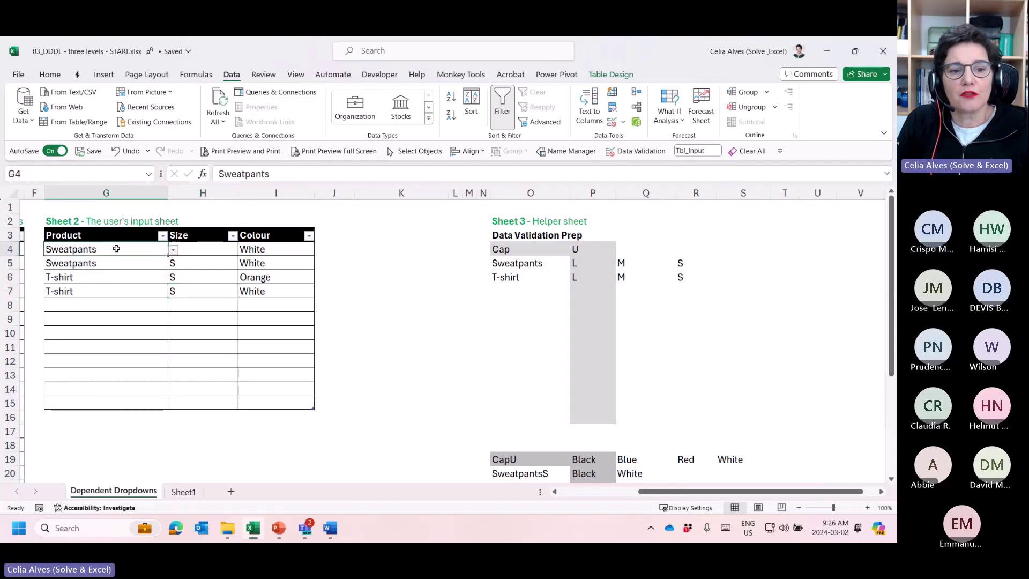
pyautogui.click(207, 251)
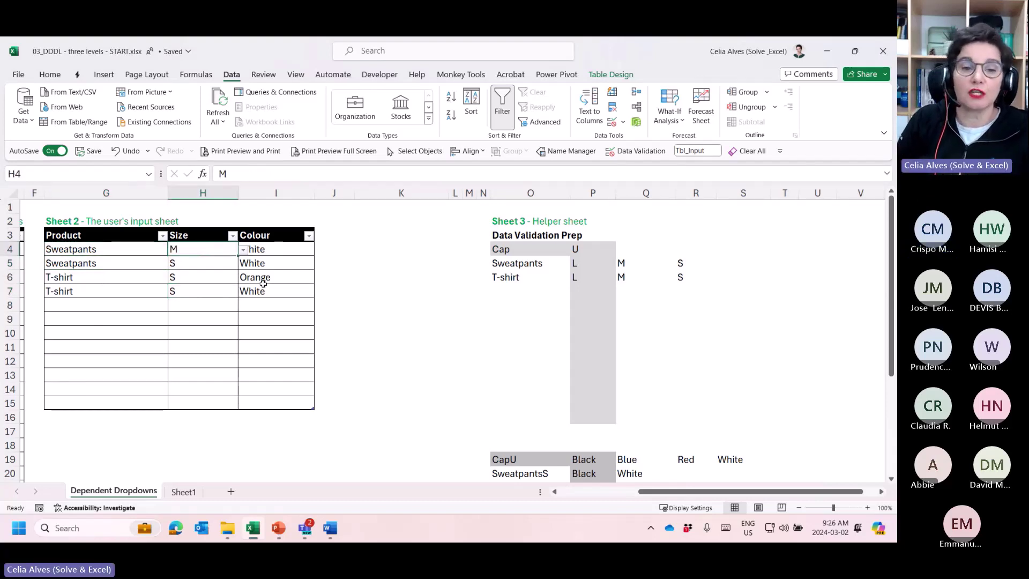
# Load the input table Tbl_Input into the Power Query Editor as a query and maximize the editor window.
pyautogui.click(183, 276)
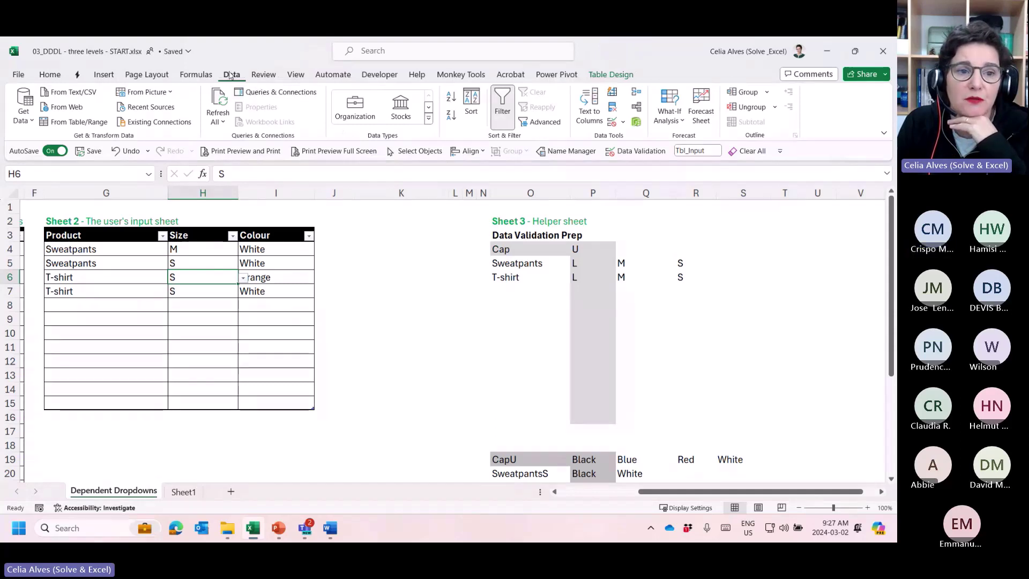
pyautogui.click(30, 118)
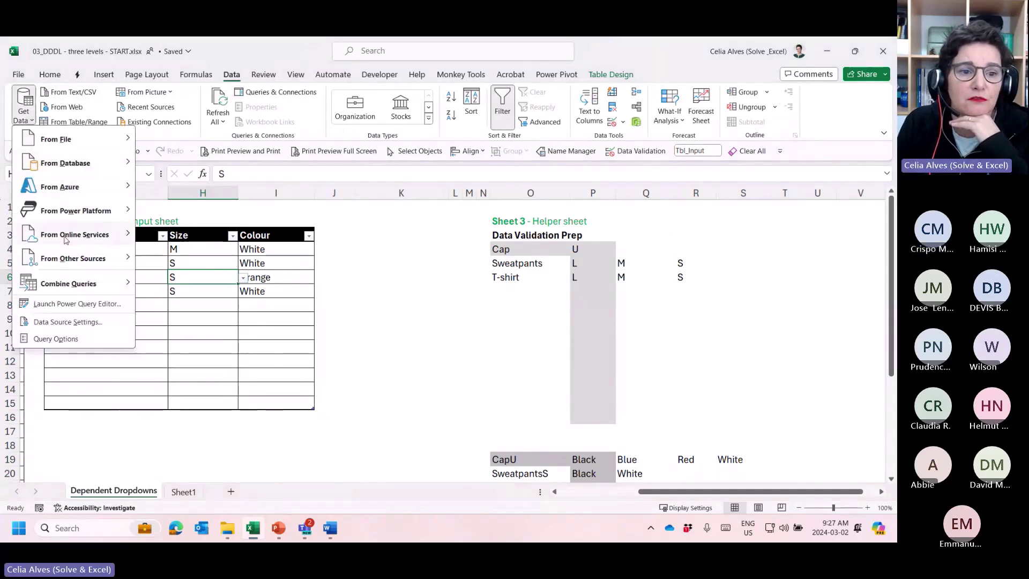
pyautogui.moveTo(65, 235)
pyautogui.doubleClick(192, 43)
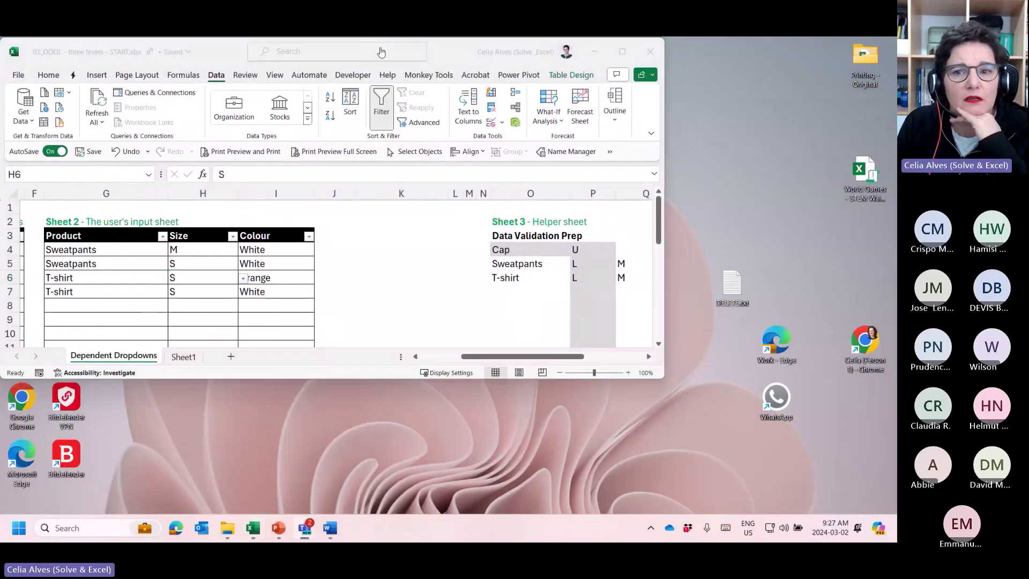
pyautogui.moveTo(227, 47); pyautogui.dragTo(337, 108)
pyautogui.click(731, 112)
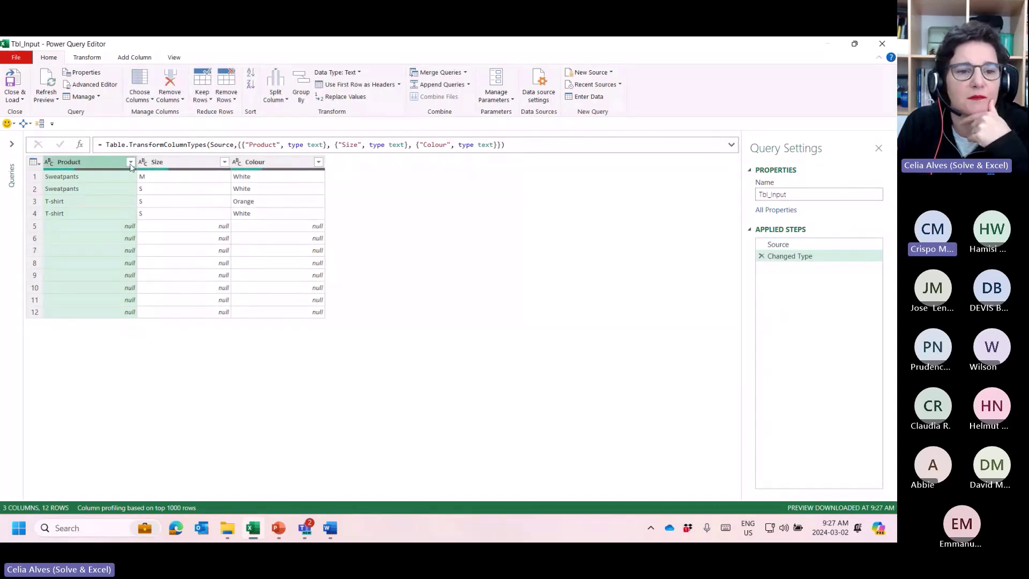
# Filter the Product column of the Tbl_Input query to exclude null rows.
pyautogui.click(130, 162)
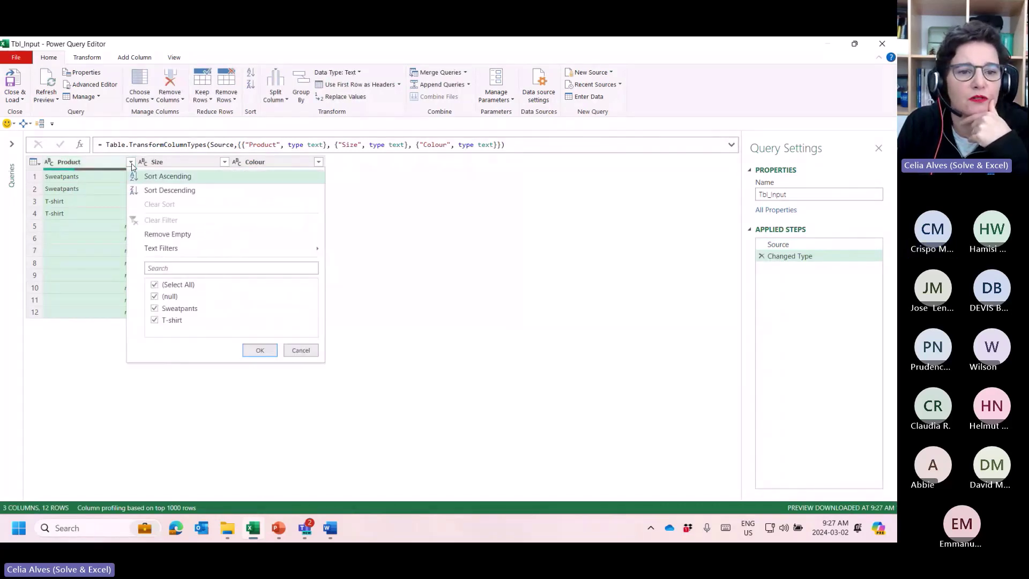
pyautogui.click(163, 297)
pyautogui.click(260, 351)
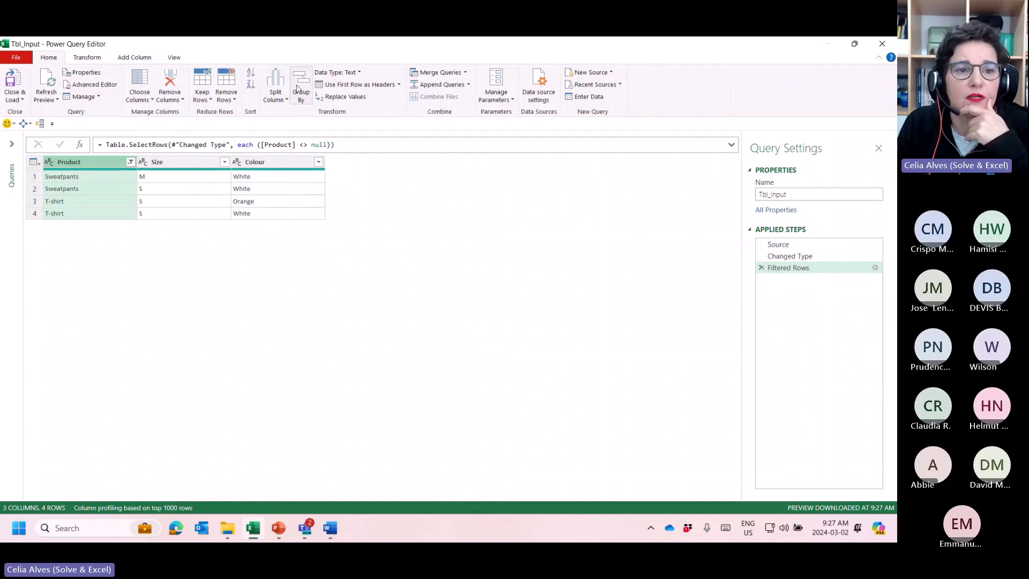
# Start an advanced Group By on the filtered rows, with Product and Size as the grouping columns.
pyautogui.click(299, 89)
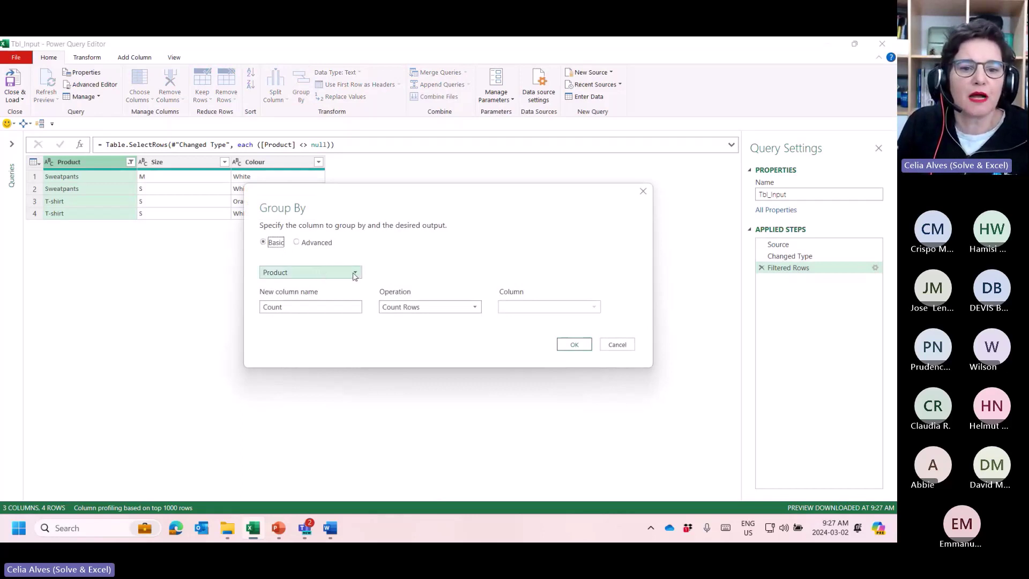
pyautogui.click(354, 275)
pyautogui.click(354, 276)
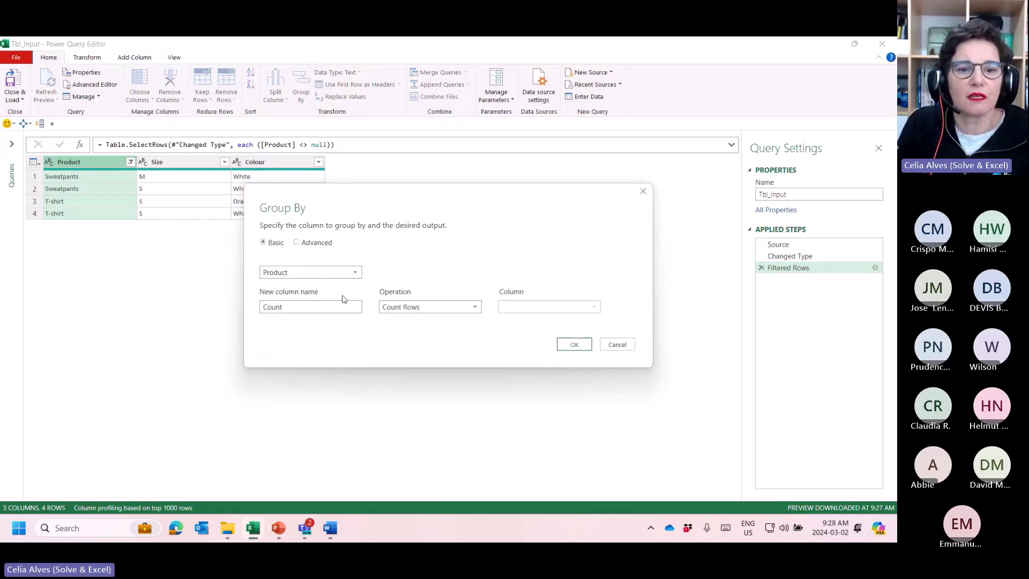
pyautogui.click(298, 243)
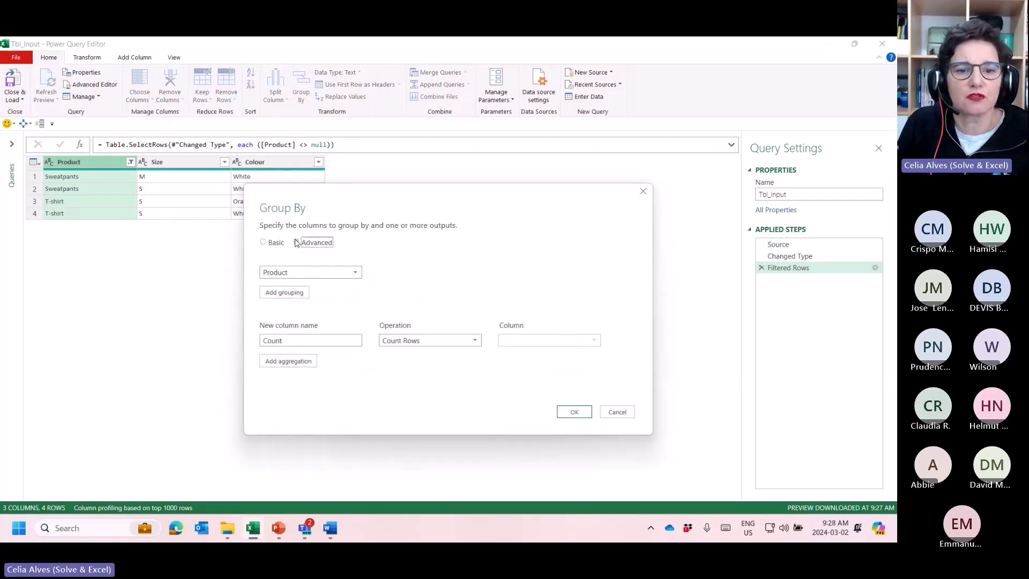
pyautogui.click(289, 294)
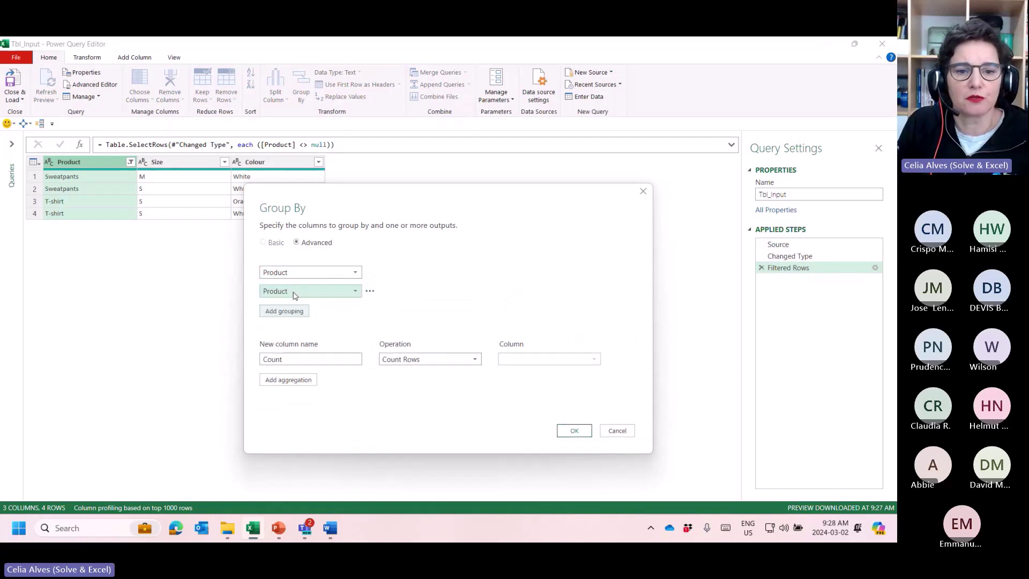
pyautogui.click(355, 293)
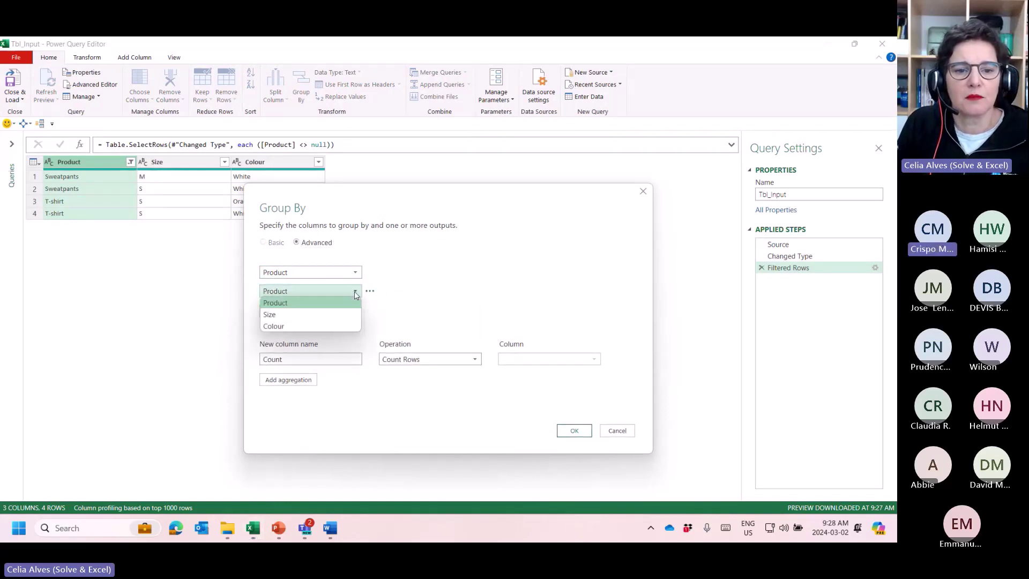
pyautogui.click(285, 315)
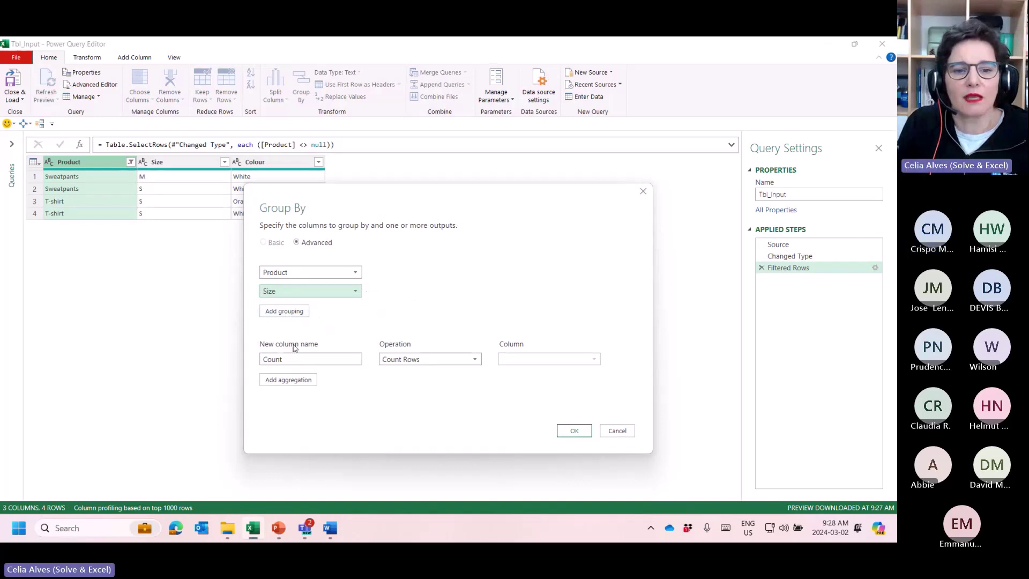
# Name the aggregation column Colours, set its operation to All Rows, and apply the grouping.
pyautogui.click(303, 360)
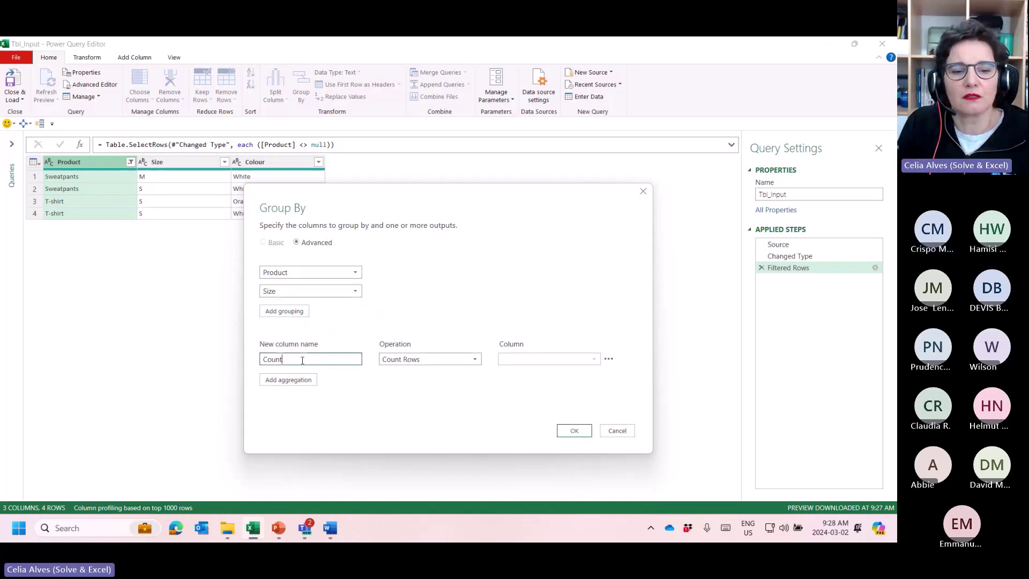
pyautogui.moveTo(303, 360); pyautogui.dragTo(248, 356)
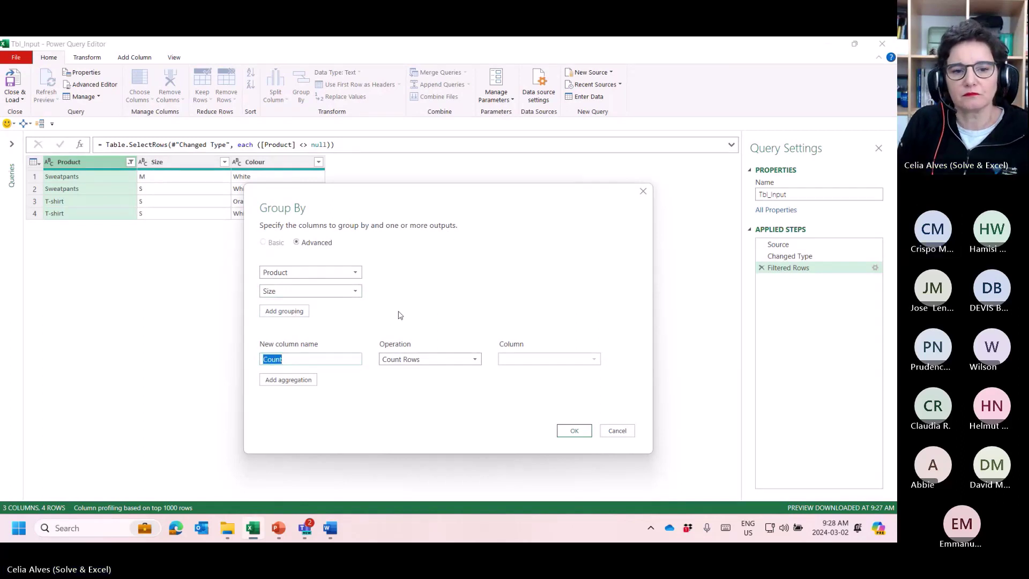
pyautogui.press('BackSpace')
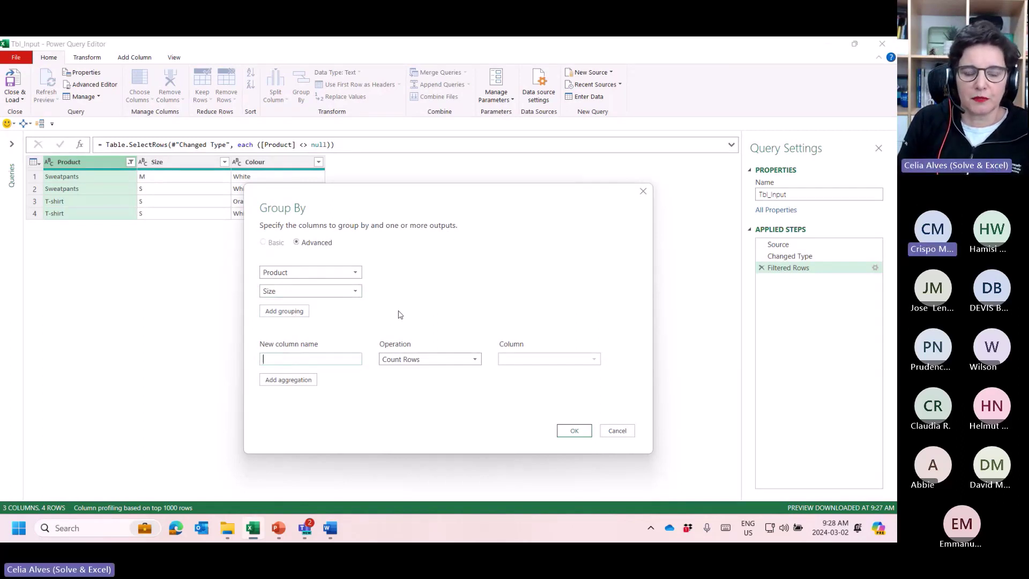
pyautogui.write('Colours')
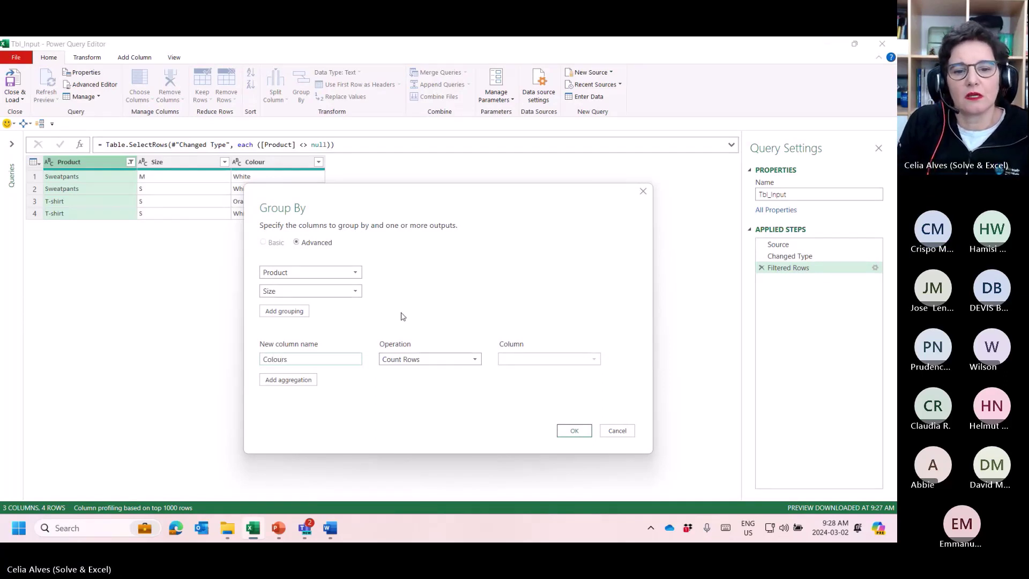
pyautogui.click(439, 359)
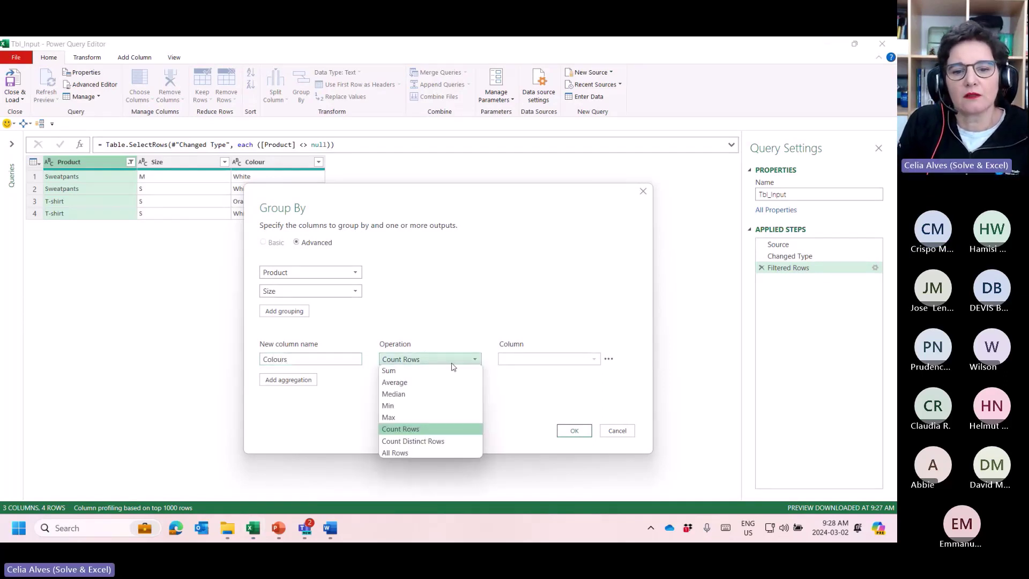
pyautogui.click(404, 453)
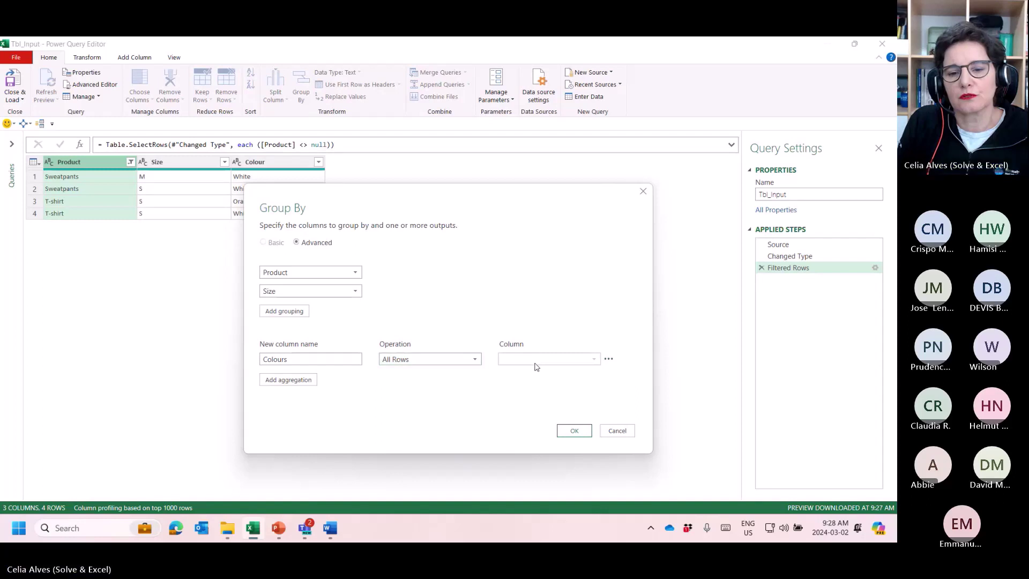
pyautogui.click(572, 436)
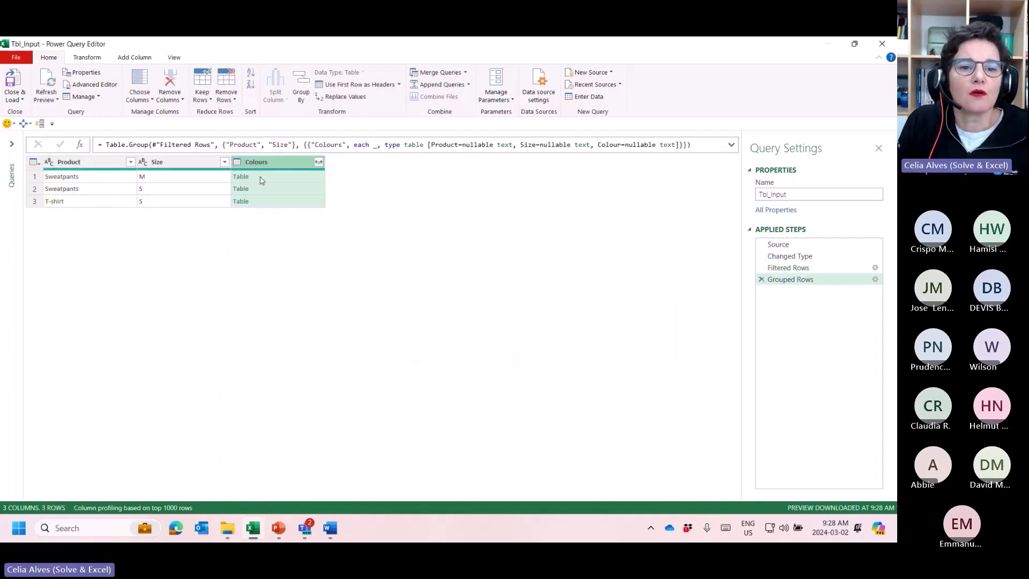
# Examine the nested Colours table for Sweatpants M and compare the Filtered Rows step with Grouped Rows and its formula.
pyautogui.click(262, 179)
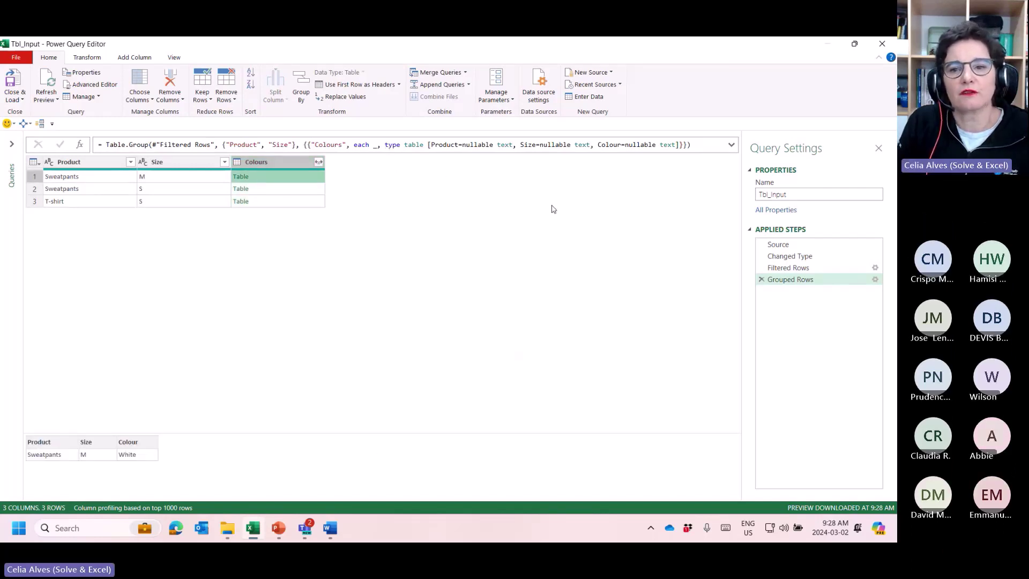
pyautogui.click(785, 268)
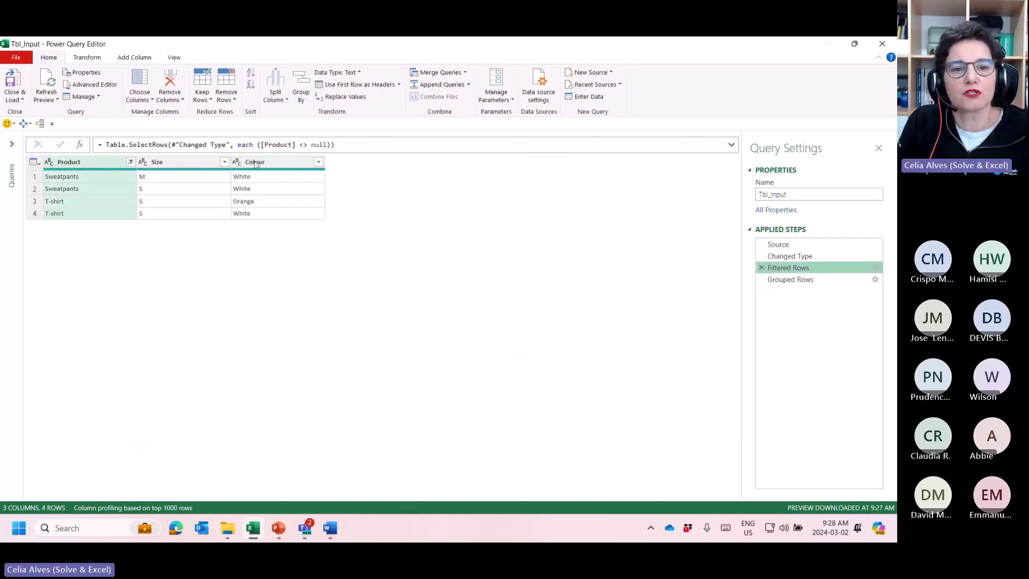
pyautogui.click(805, 280)
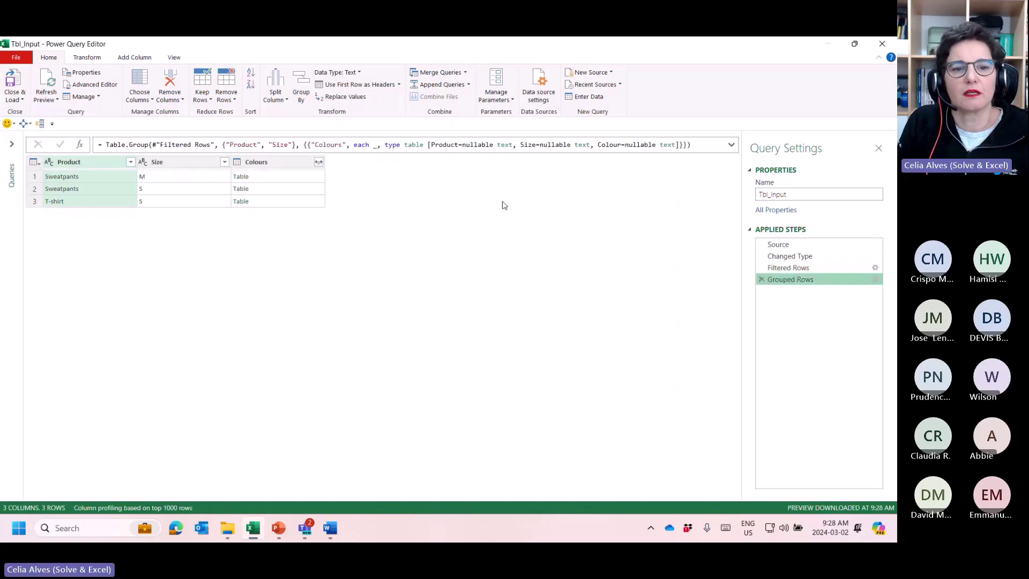
pyautogui.moveTo(378, 145); pyautogui.dragTo(562, 156)
pyautogui.click(465, 262)
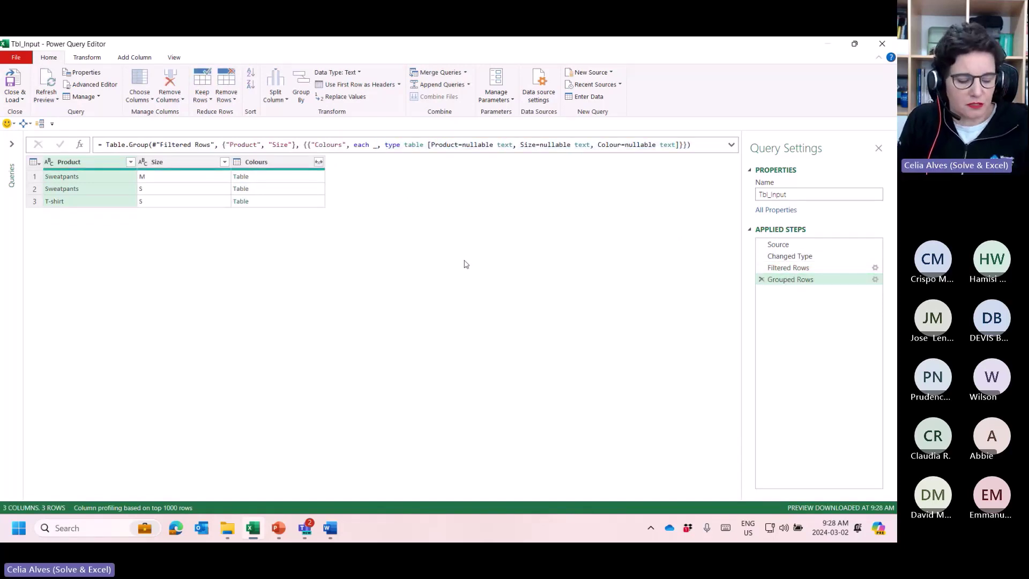
# Replace the table type definition after each _ in the Grouped Rows formula with the column reference [Colour] and apply the formula.
pyautogui.hotkey('ctrl', 'shift', '=')
pyautogui.hotkey('ctrl', 'shift', '=')
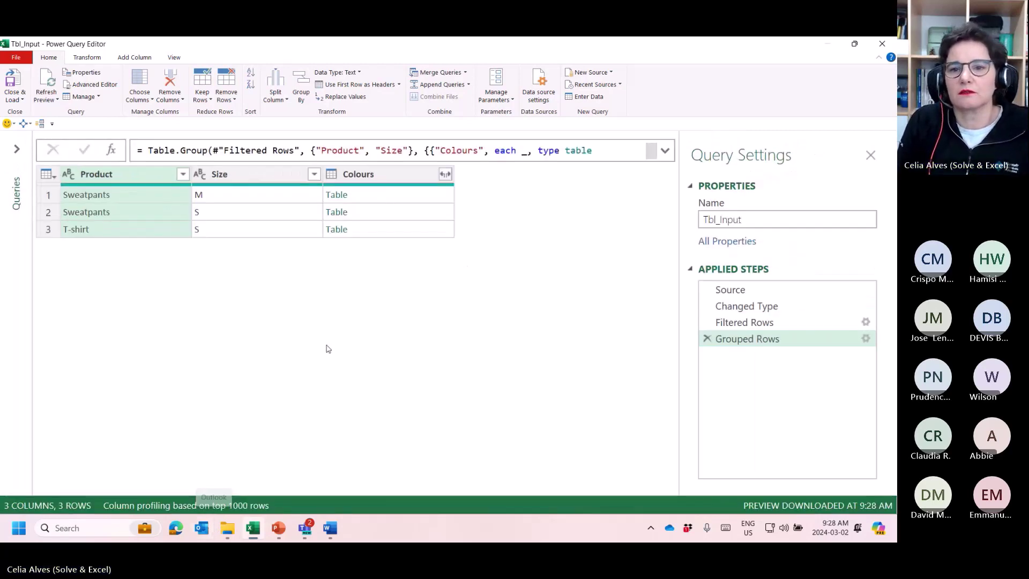
pyautogui.click(870, 155)
pyautogui.click(884, 150)
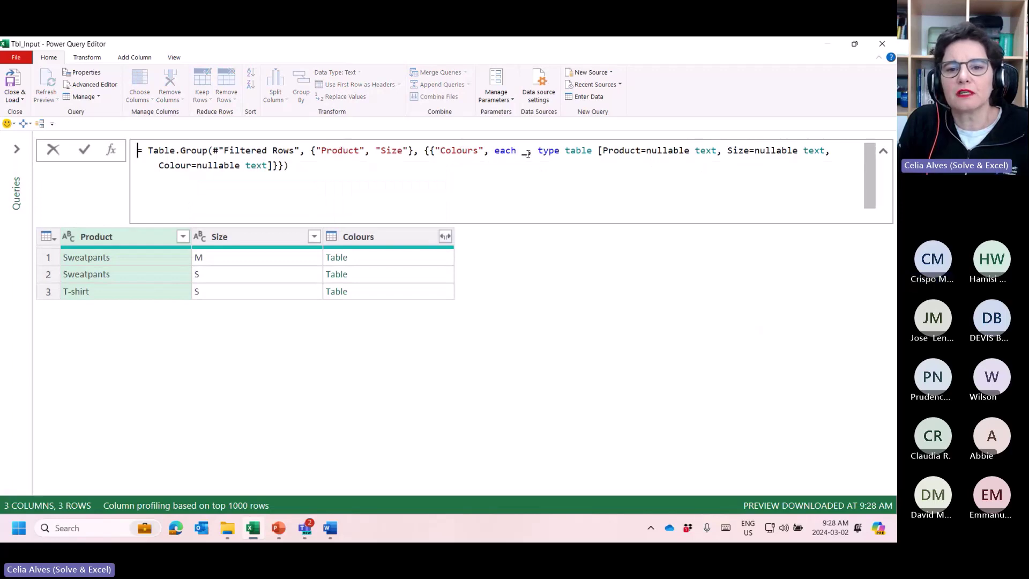
pyautogui.moveTo(527, 151); pyautogui.dragTo(389, 165)
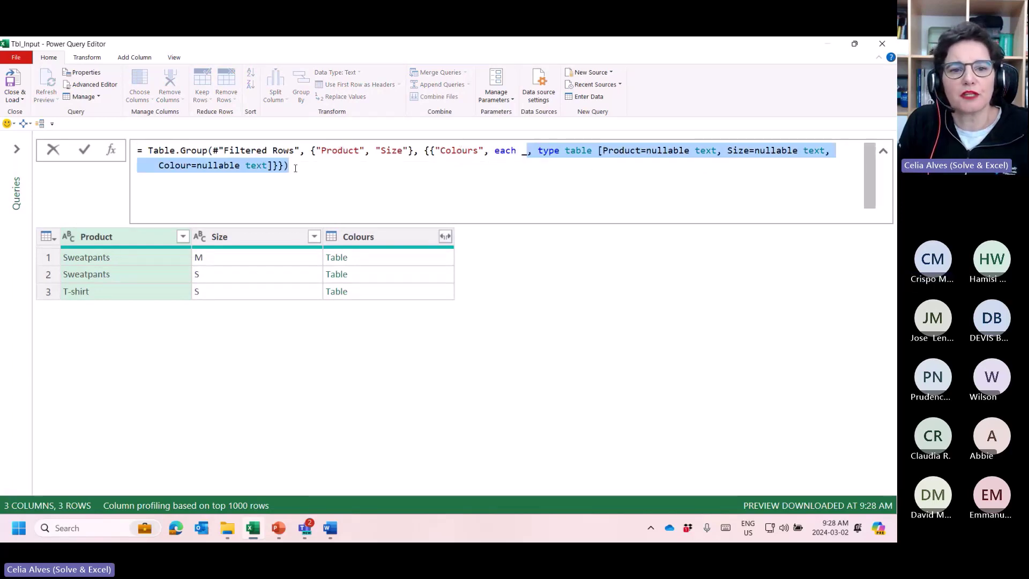
pyautogui.moveTo(295, 168); pyautogui.dragTo(274, 166)
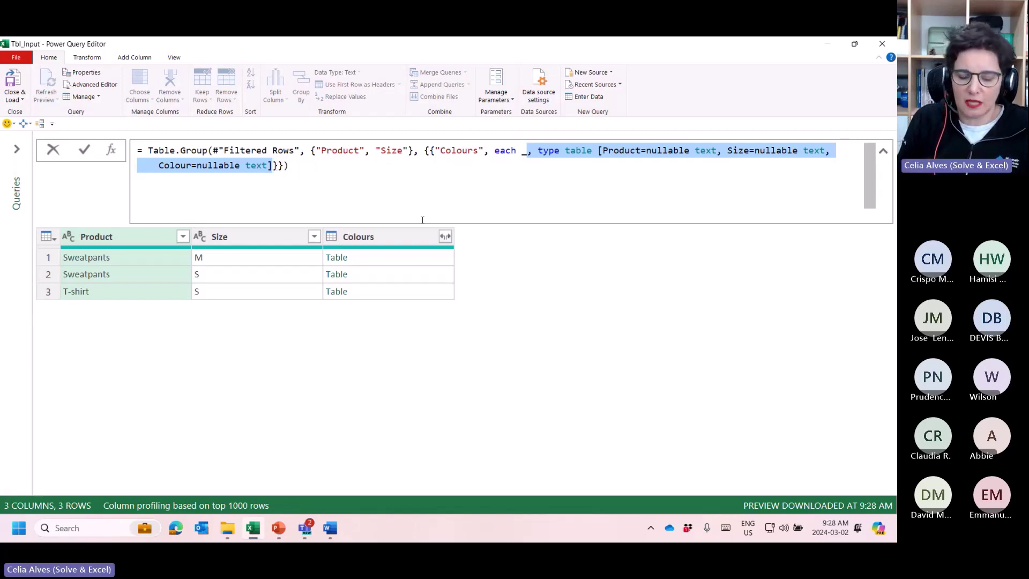
pyautogui.write('[')
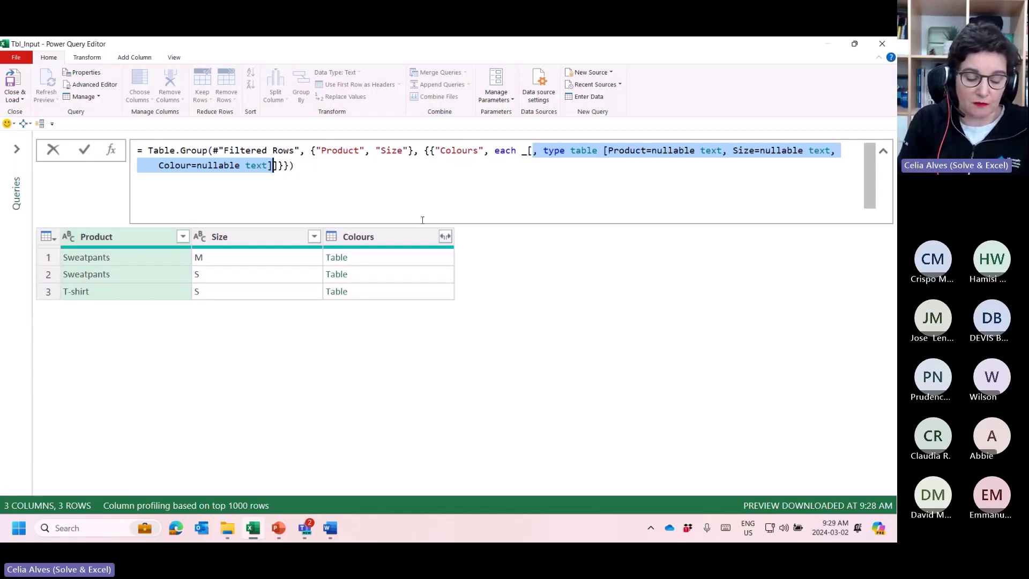
pyautogui.write('Colour')
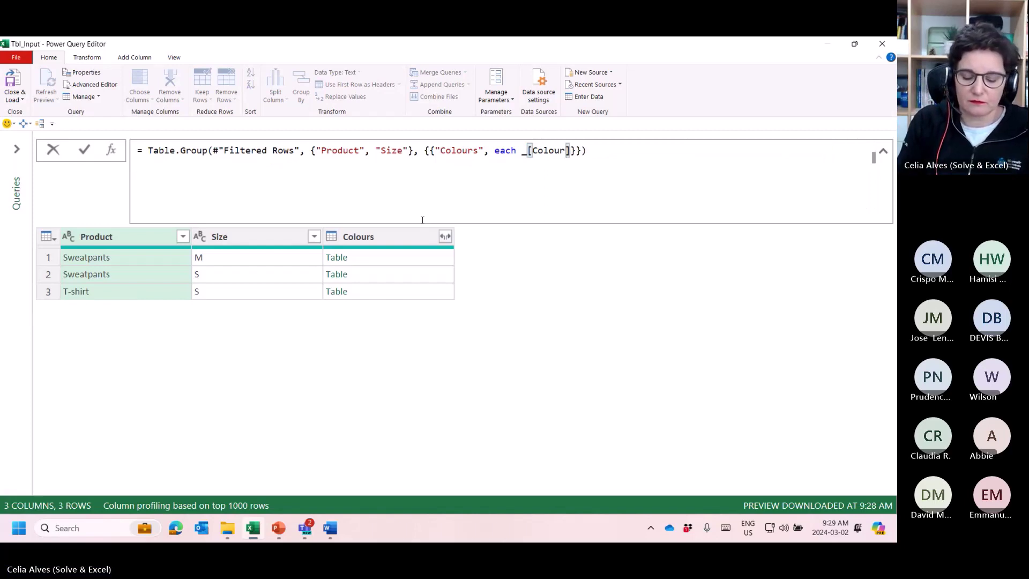
pyautogui.write(']')
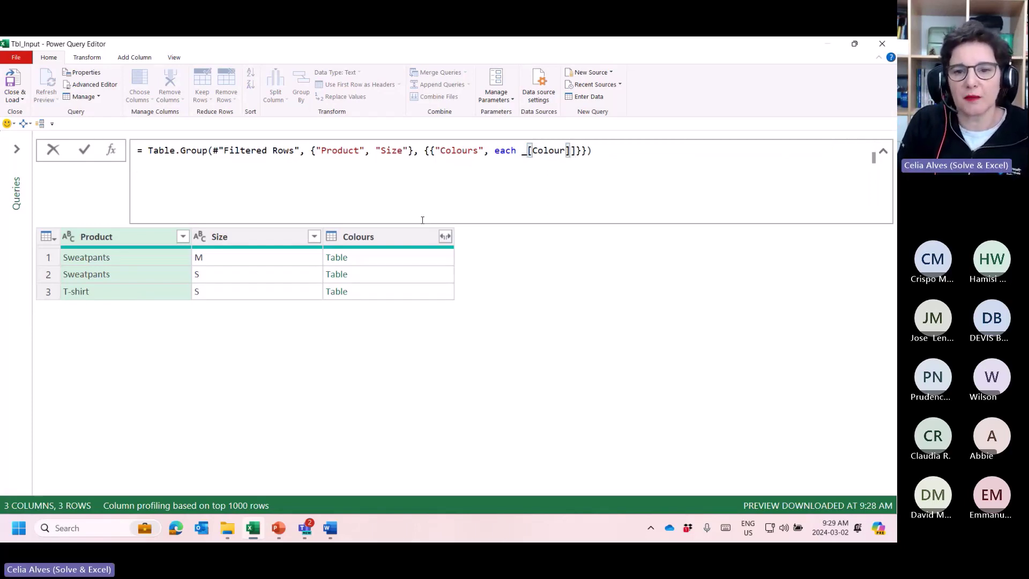
pyautogui.click(88, 151)
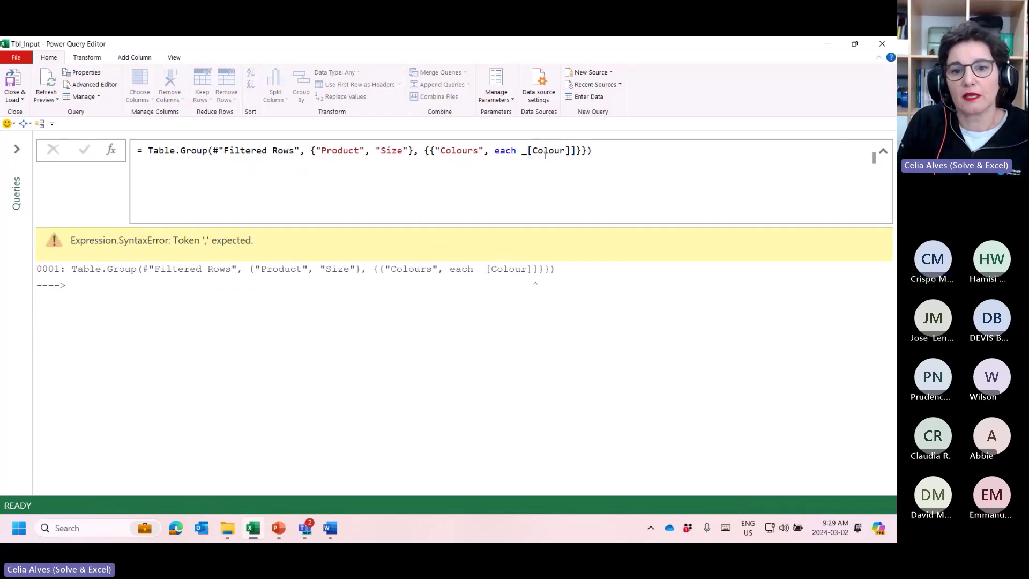
pyautogui.click(530, 151)
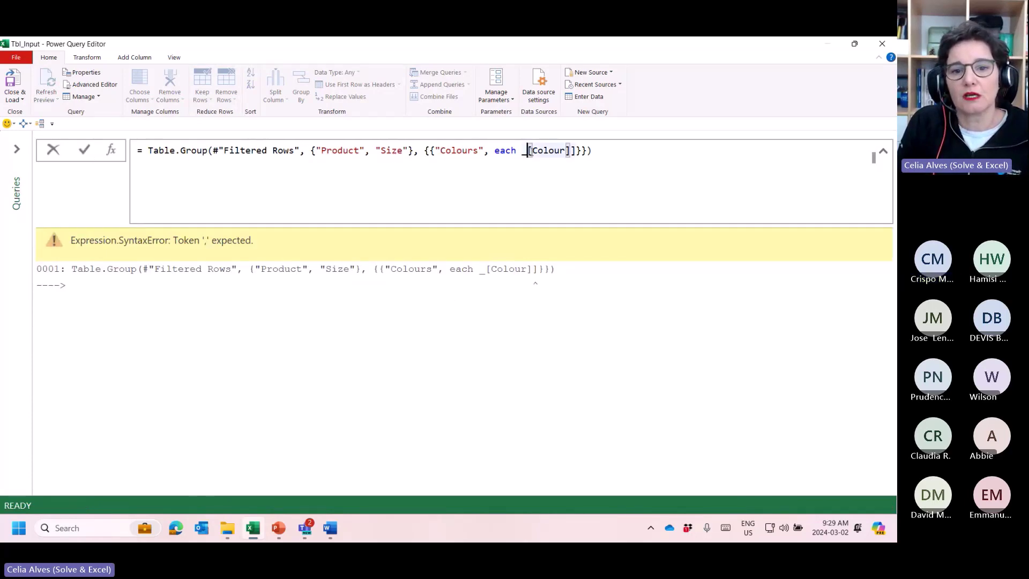
pyautogui.hotkey('ctrl', 'z')
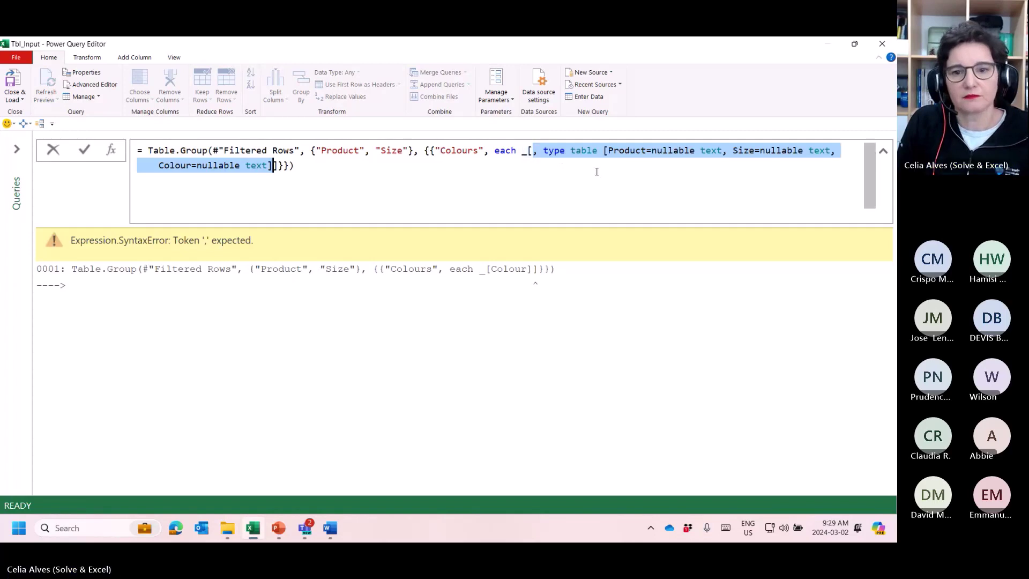
pyautogui.press('End')
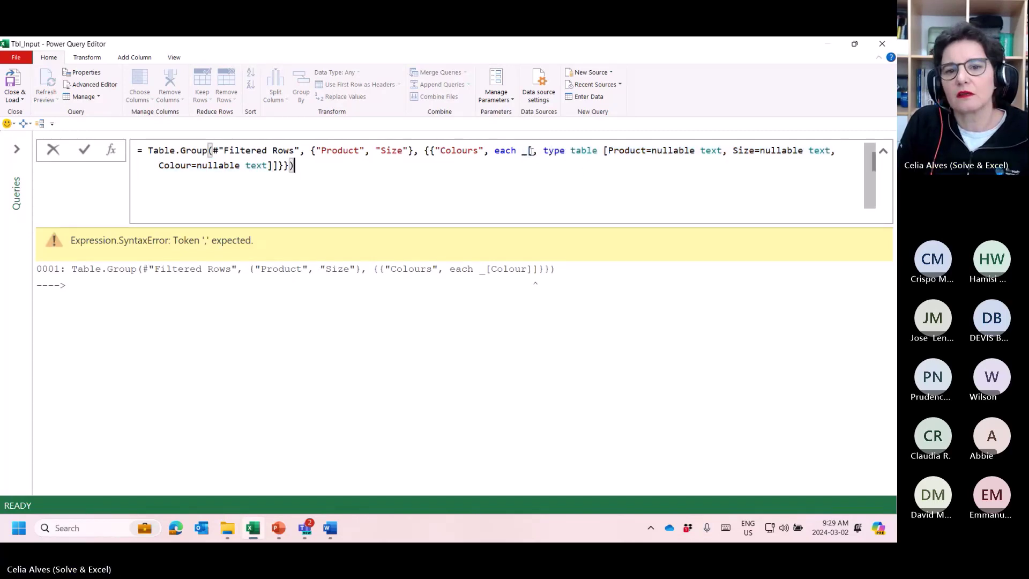
pyautogui.click(527, 151)
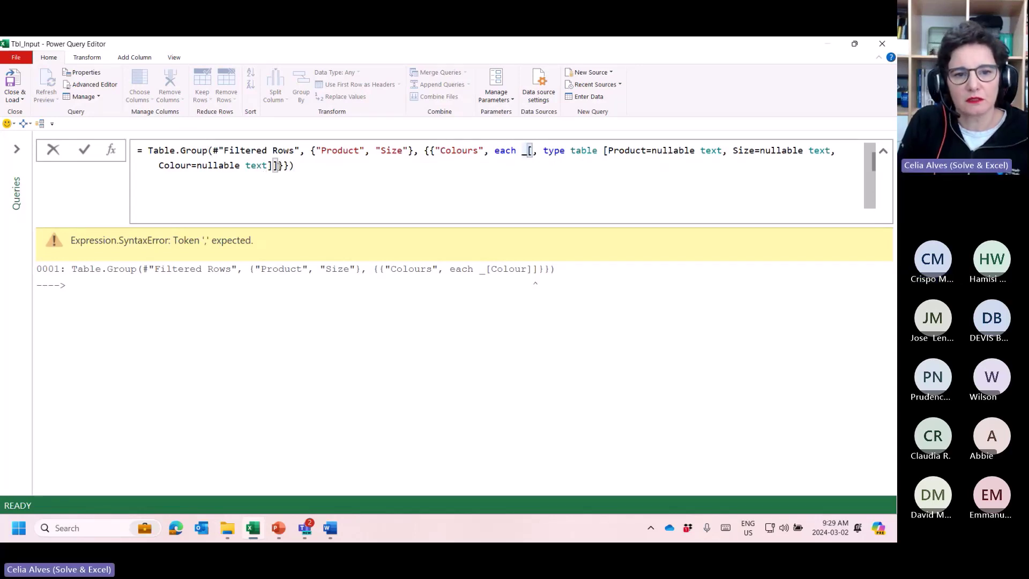
pyautogui.keyDown('shift'); pyautogui.click(279, 166); pyautogui.keyUp('shift')
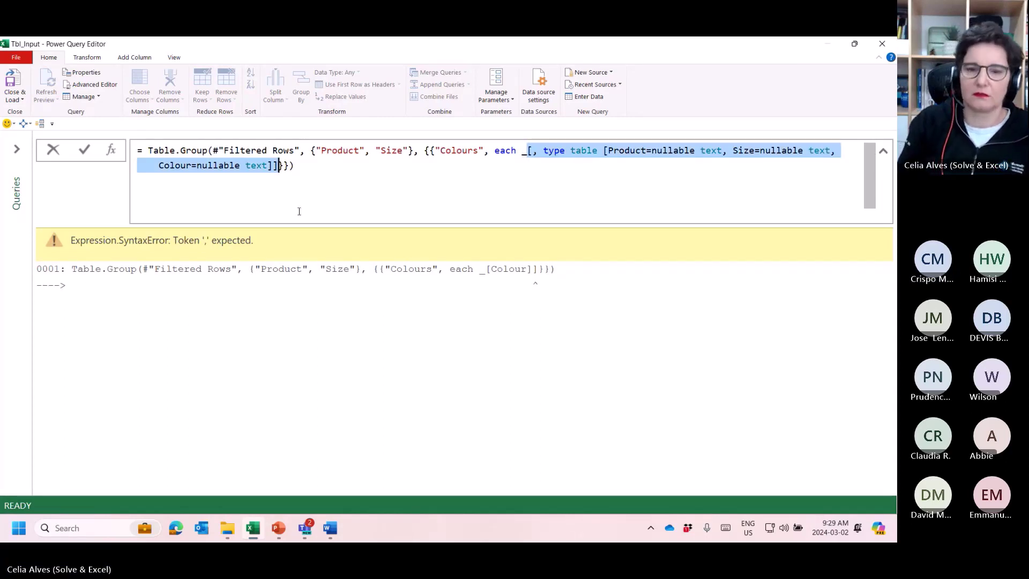
pyautogui.press('Delete')
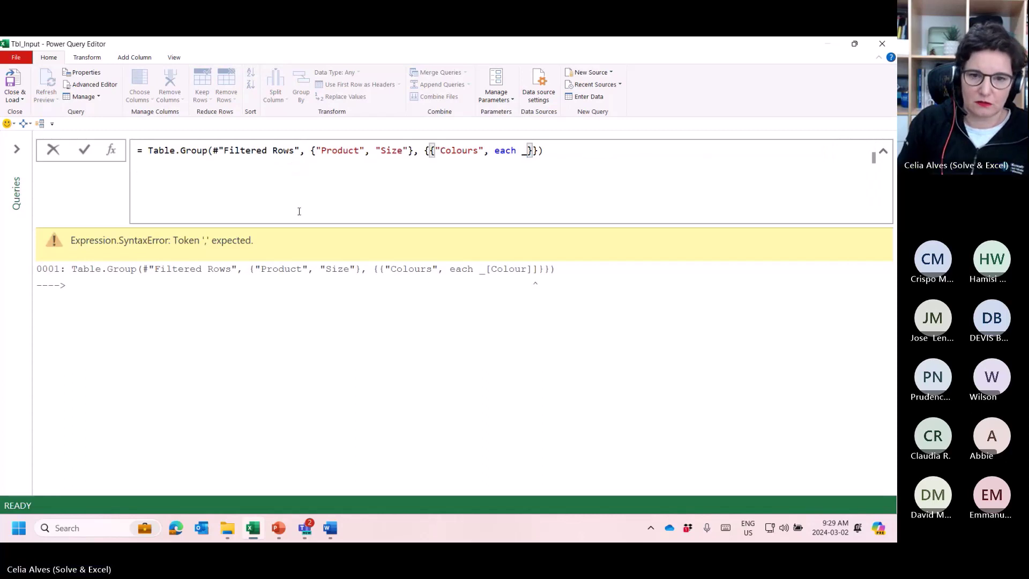
pyautogui.press('Escape')
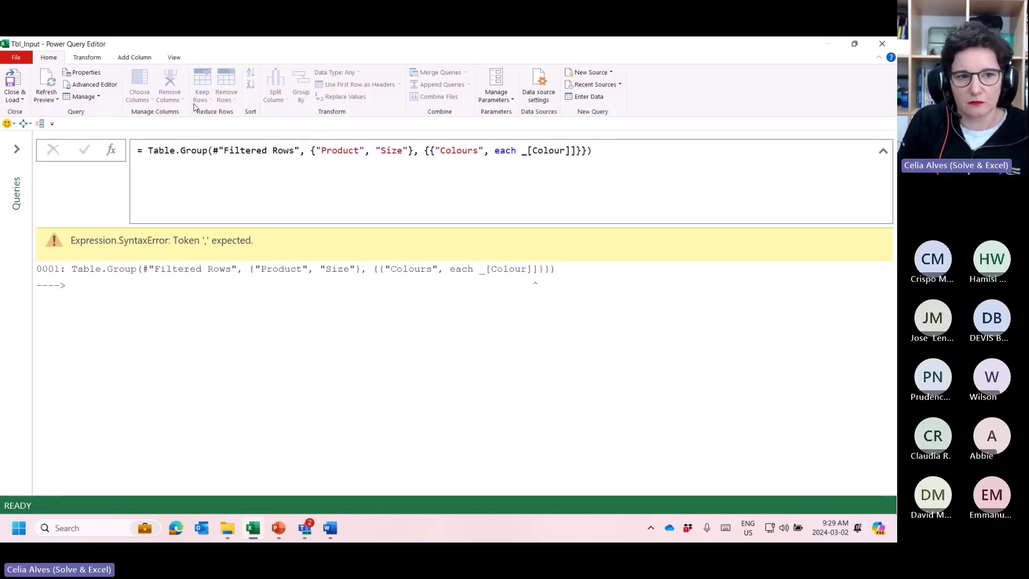
# Show the Query Settings pane again and check the Filtered Rows step before returning to Grouped Rows.
pyautogui.click(170, 59)
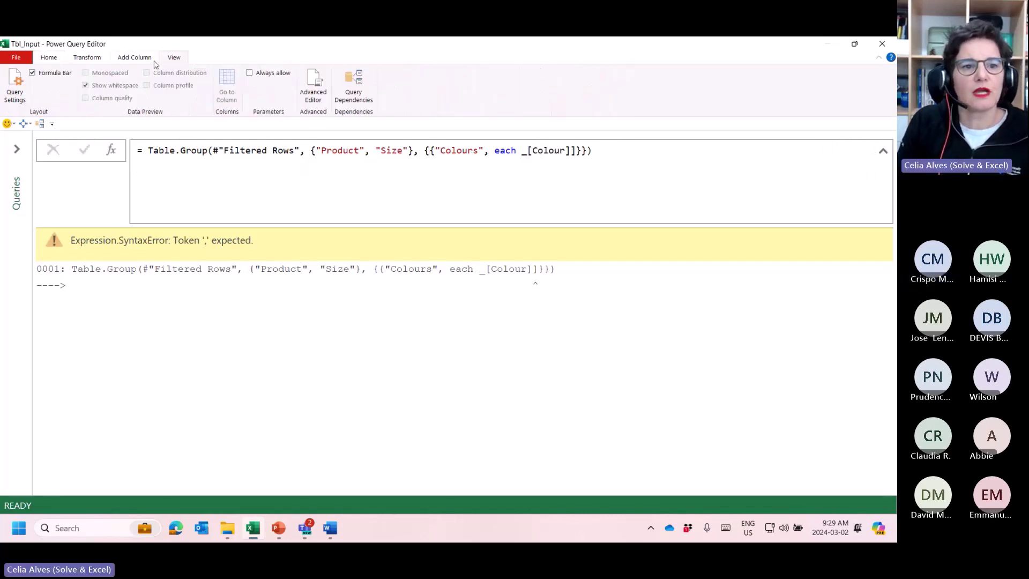
pyautogui.click(15, 92)
pyautogui.click(764, 321)
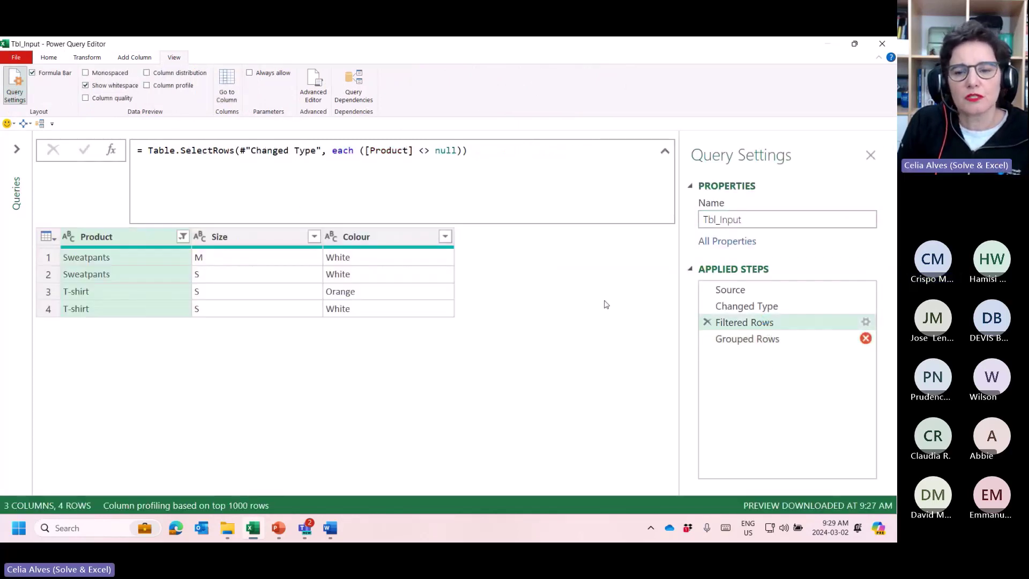
pyautogui.click(721, 339)
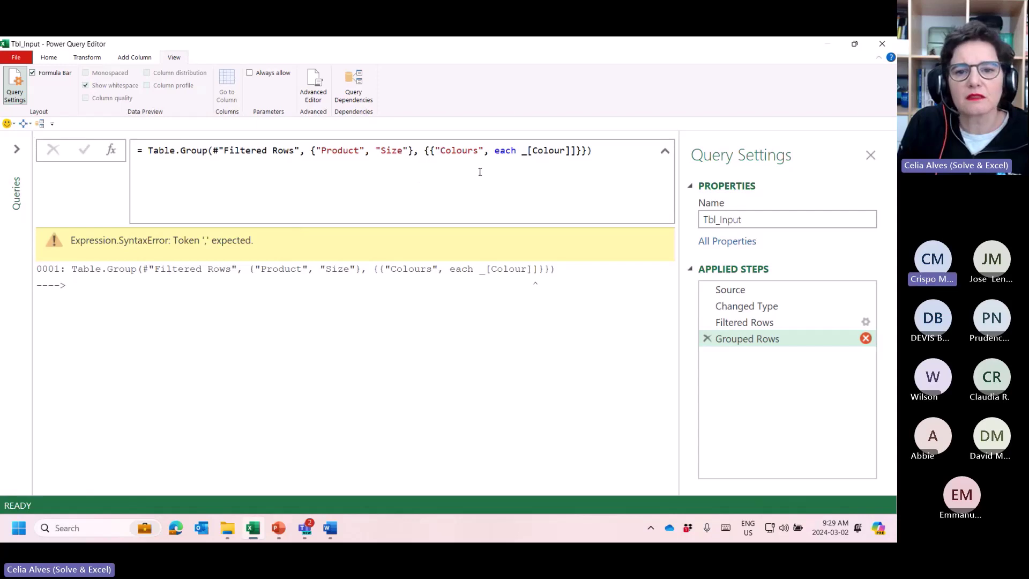
# Remove the extra closing square bracket after _[Colour] in the Grouped Rows formula, apply it, and compare the result with Filtered Rows.
pyautogui.click(522, 161)
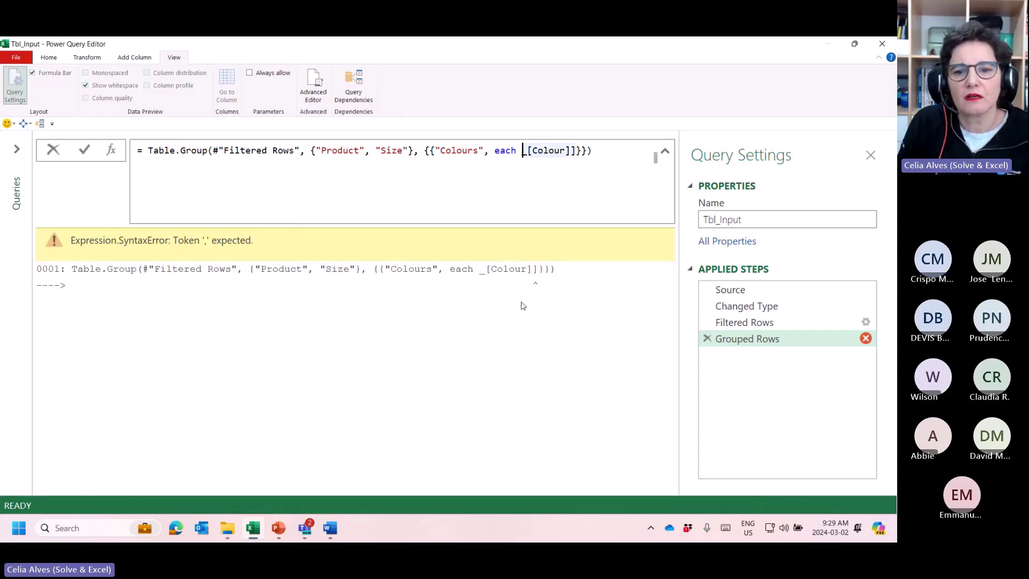
pyautogui.click(577, 151)
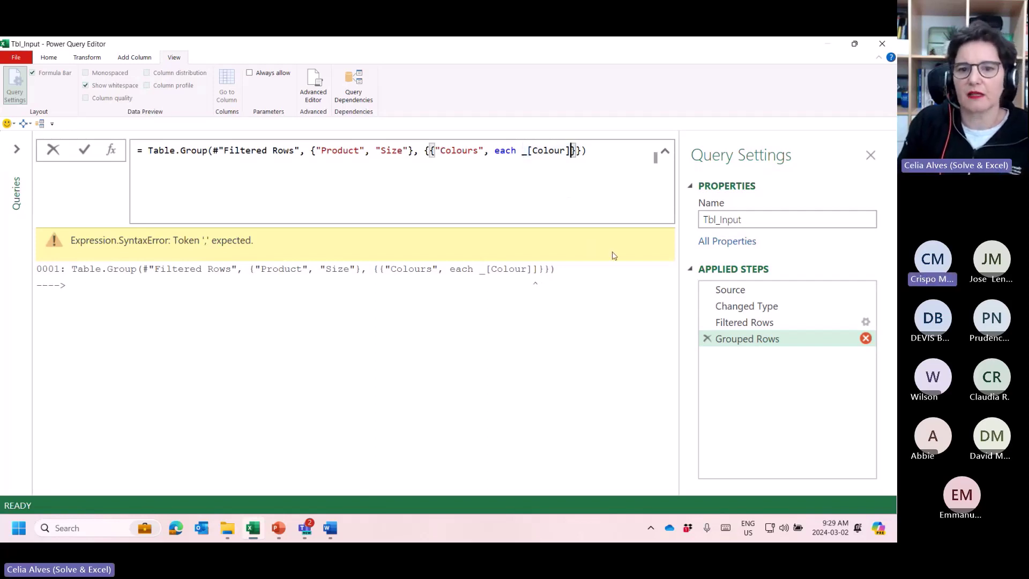
pyautogui.press('BackSpace')
pyautogui.press('Return')
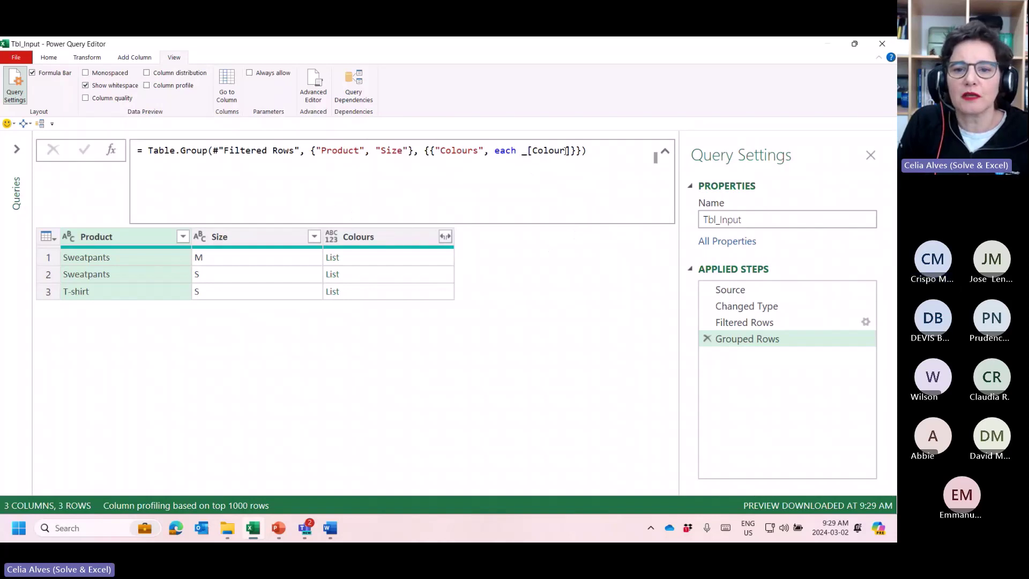
pyautogui.moveTo(570, 151); pyautogui.dragTo(583, 151)
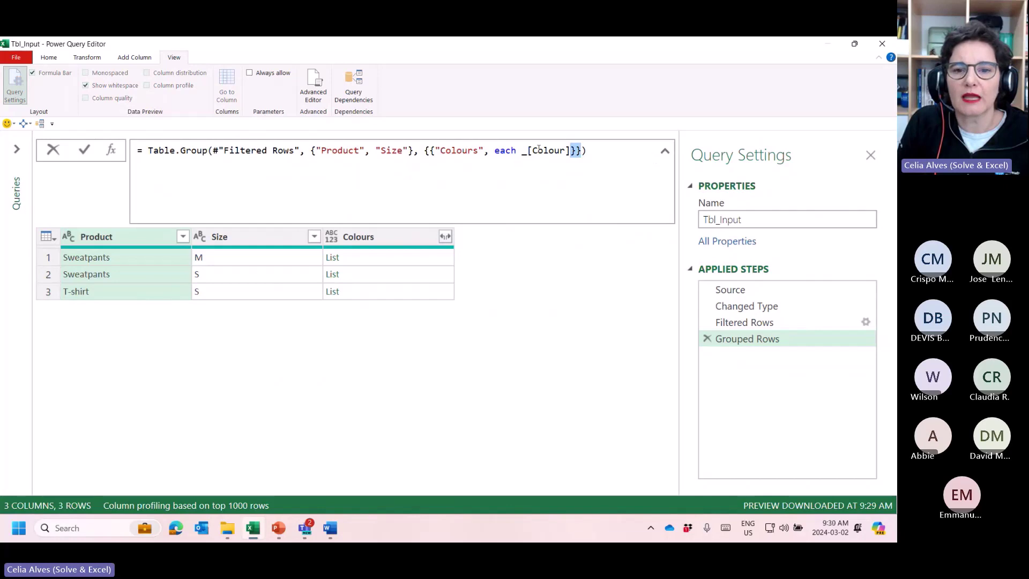
pyautogui.click(744, 326)
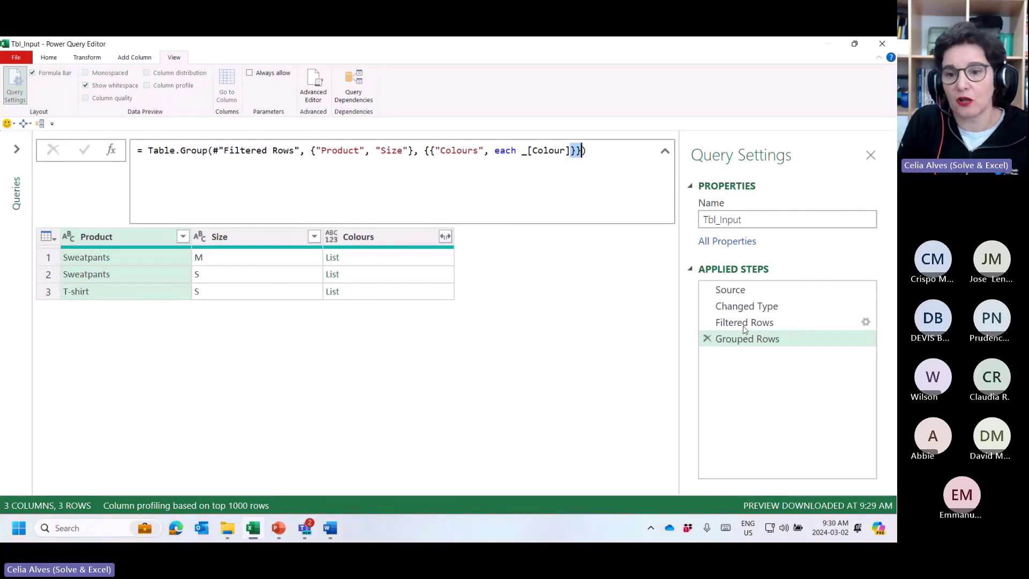
pyautogui.click(744, 325)
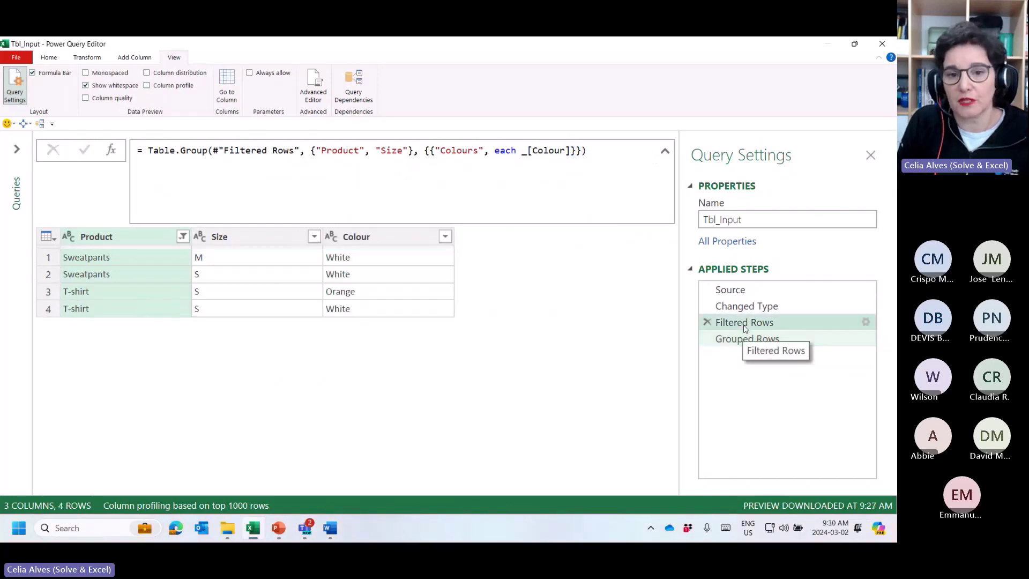
pyautogui.click(775, 339)
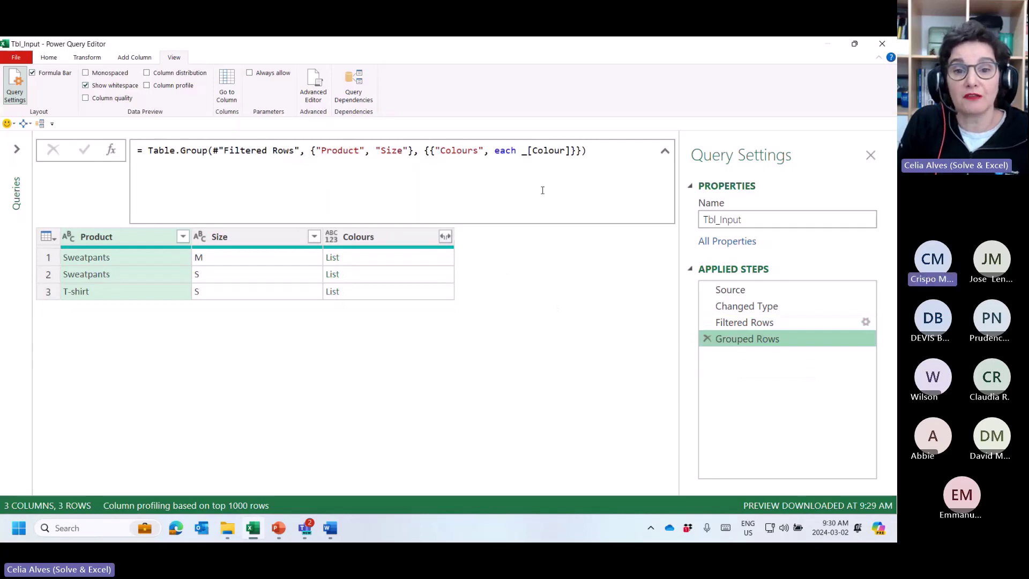
# Extract the values of the Colours lists into text, using a comma followed by a space as custom delimiter.
pyautogui.click(442, 238)
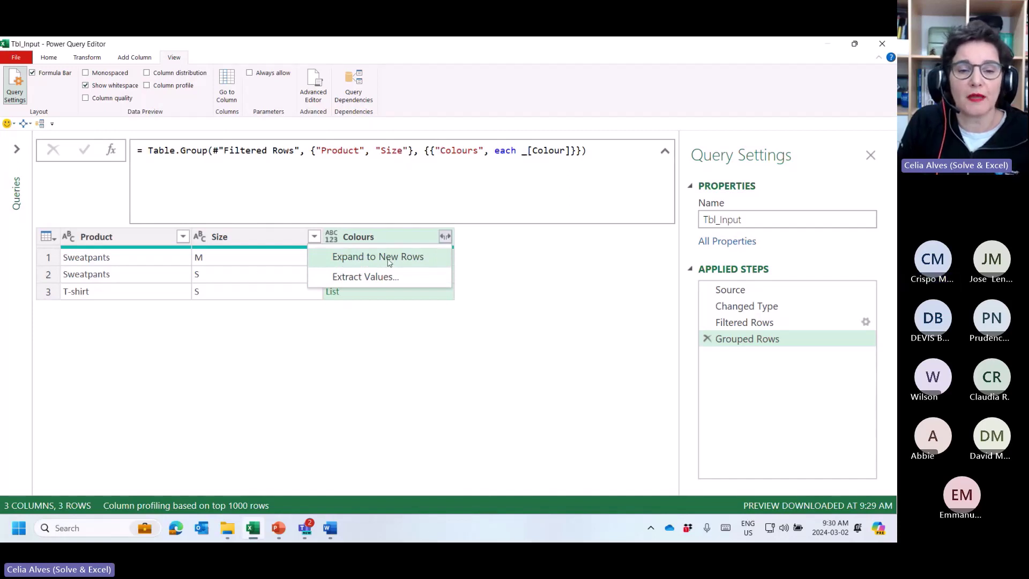
pyautogui.click(390, 281)
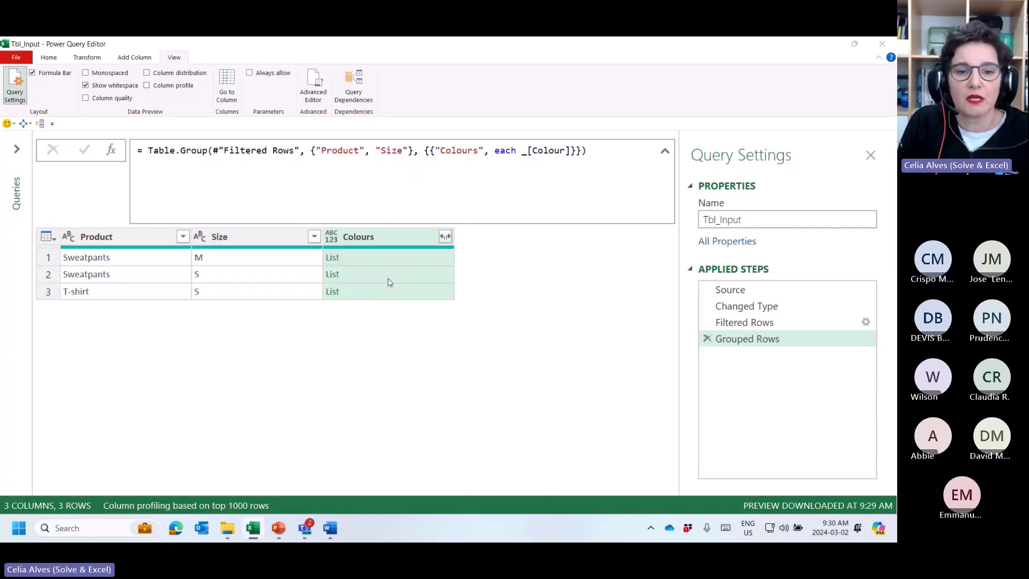
pyautogui.click(389, 270)
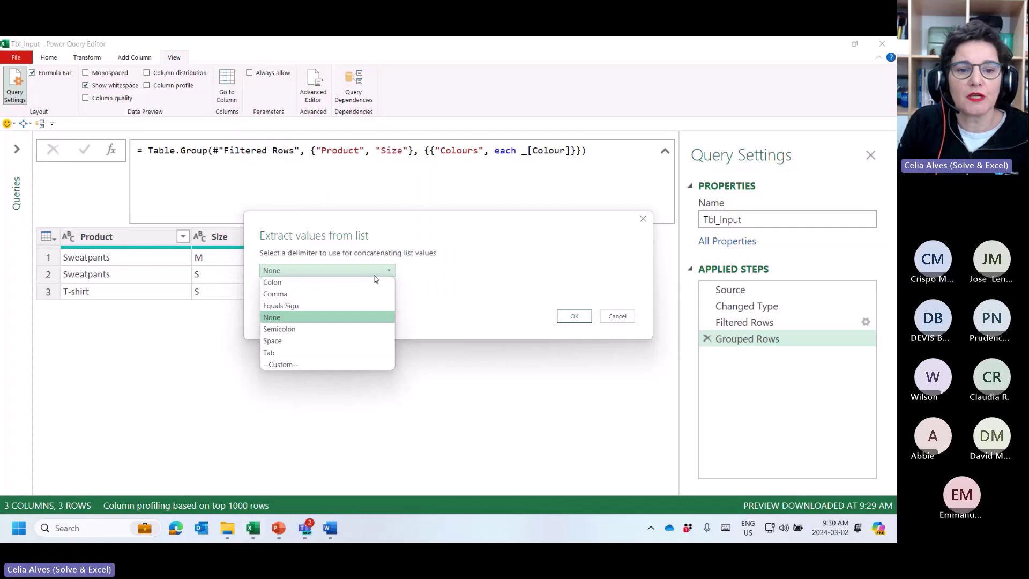
pyautogui.click(308, 296)
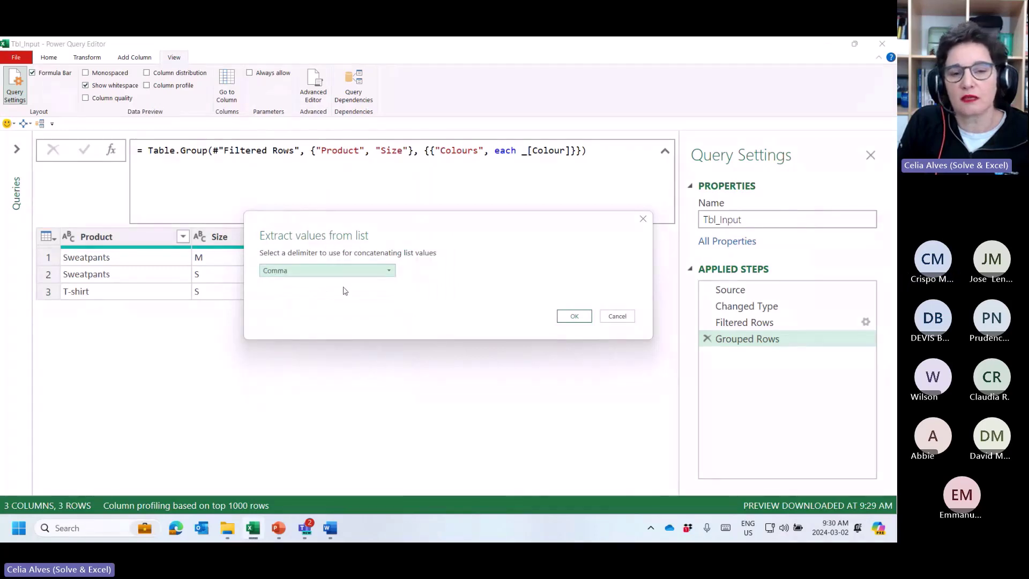
pyautogui.click(390, 270)
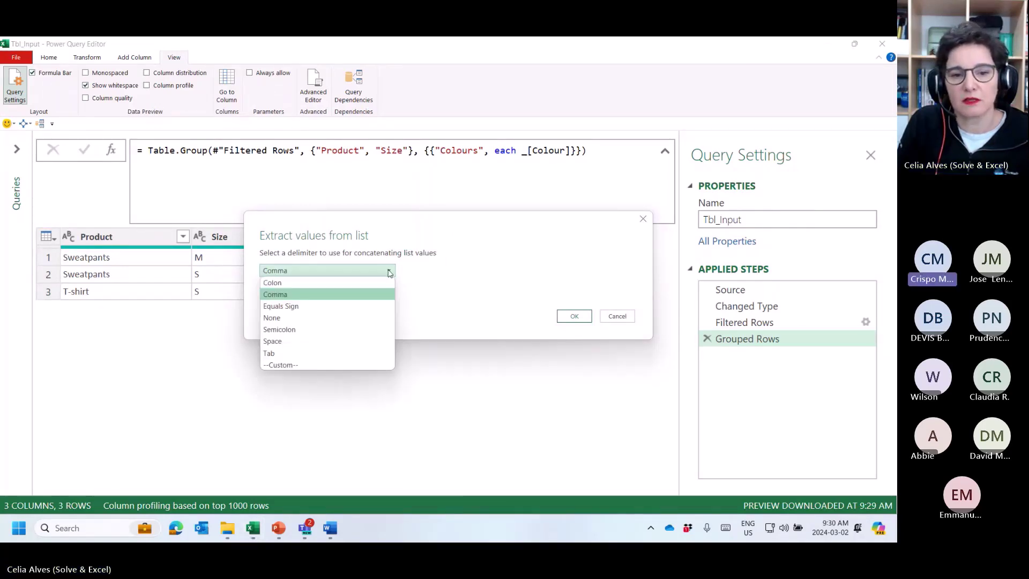
pyautogui.click(299, 364)
pyautogui.click(313, 288)
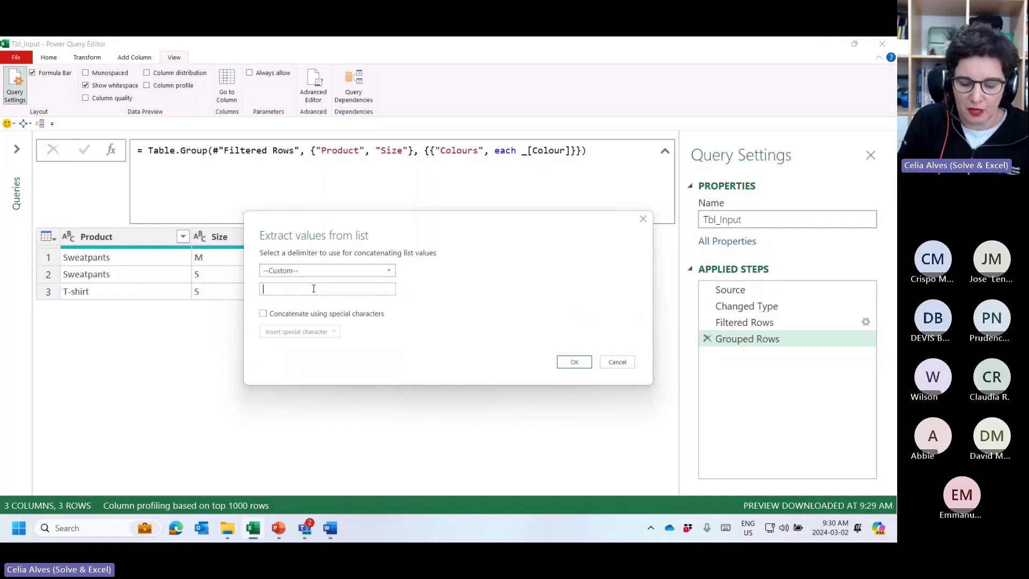
pyautogui.write(',')
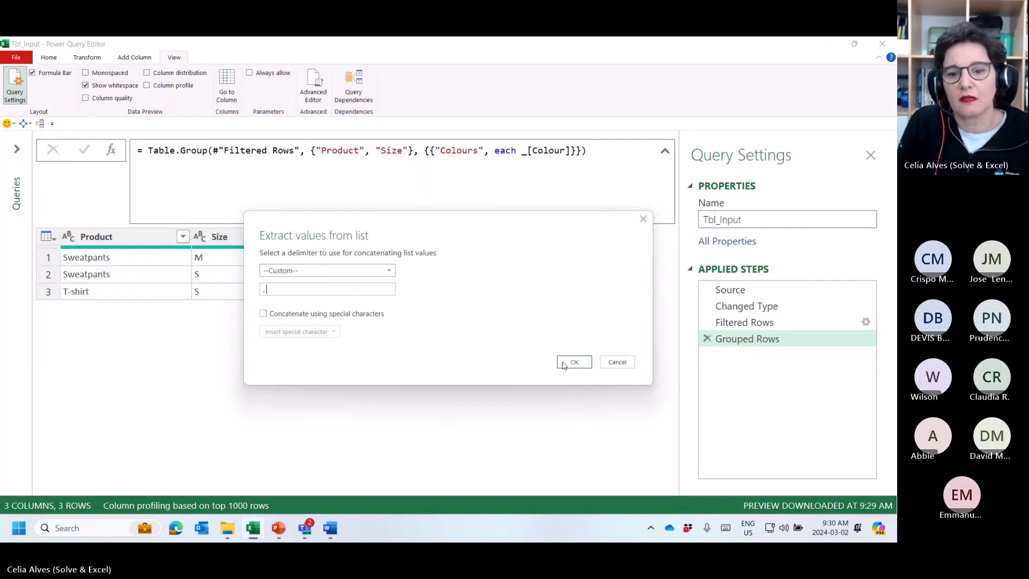
pyautogui.click(574, 362)
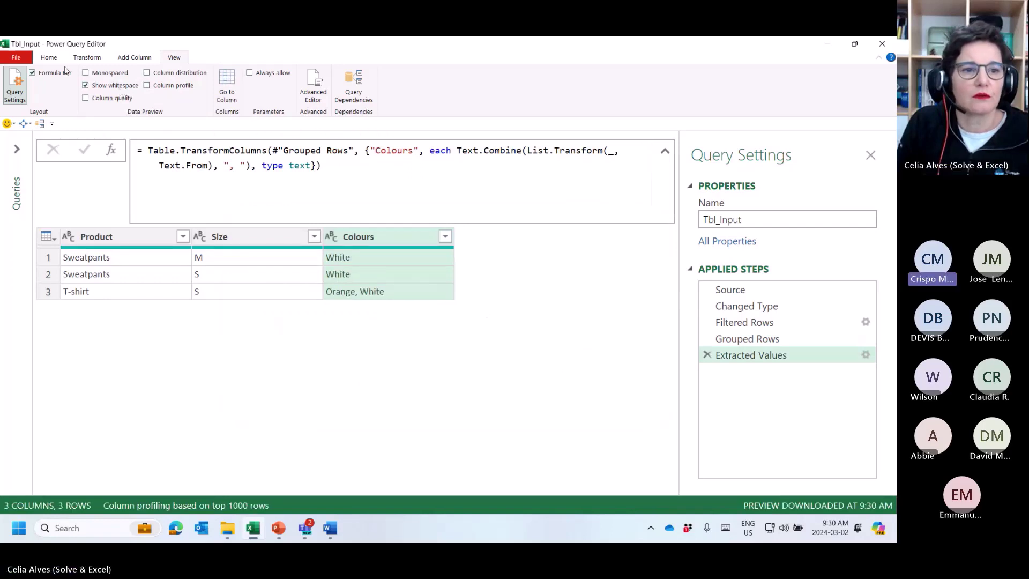
# Close the query editor and load the result as a table to cell G18 of the existing Dependent Dropdowns worksheet.
pyautogui.click(49, 57)
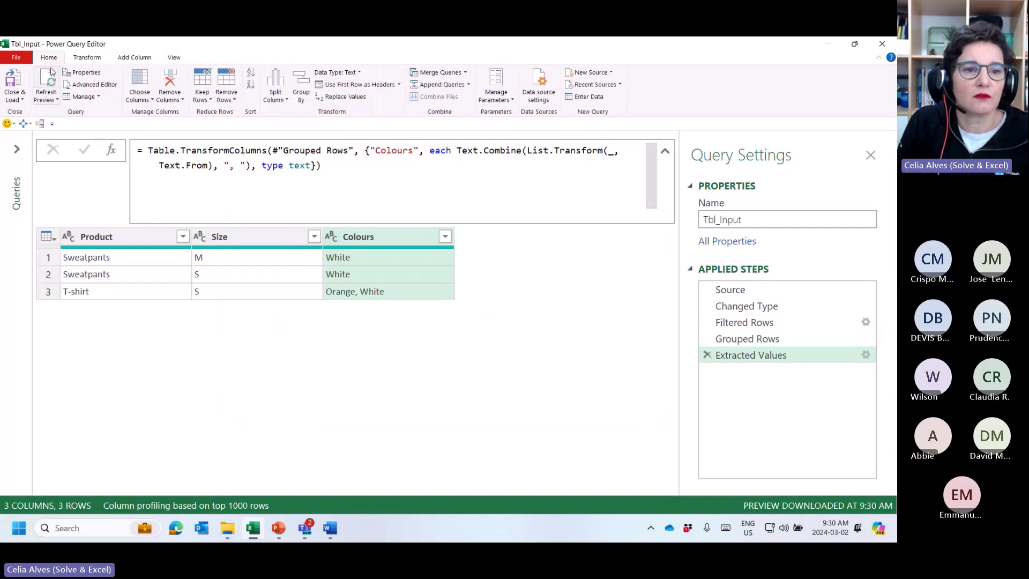
pyautogui.click(15, 100)
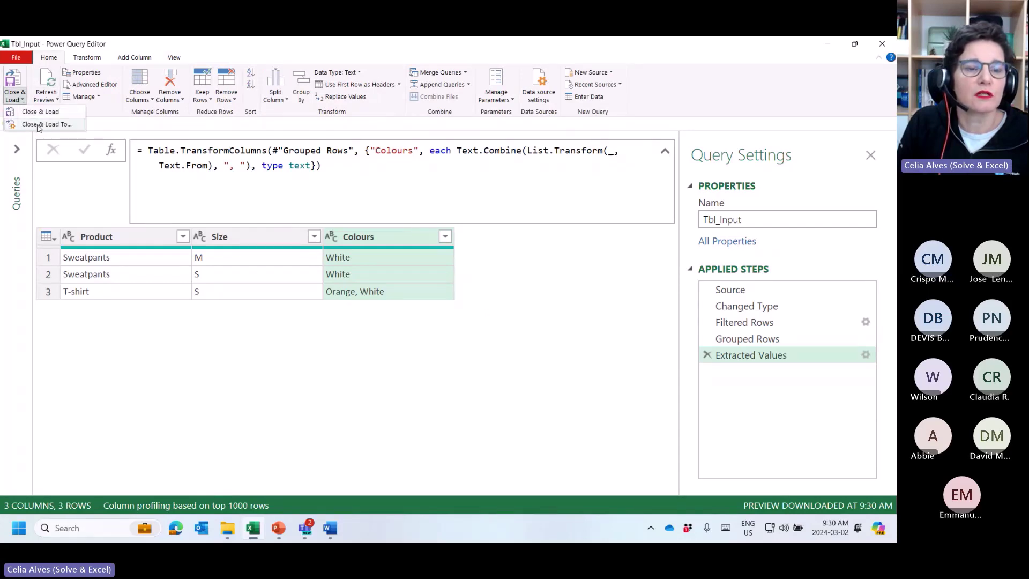
pyautogui.click(39, 126)
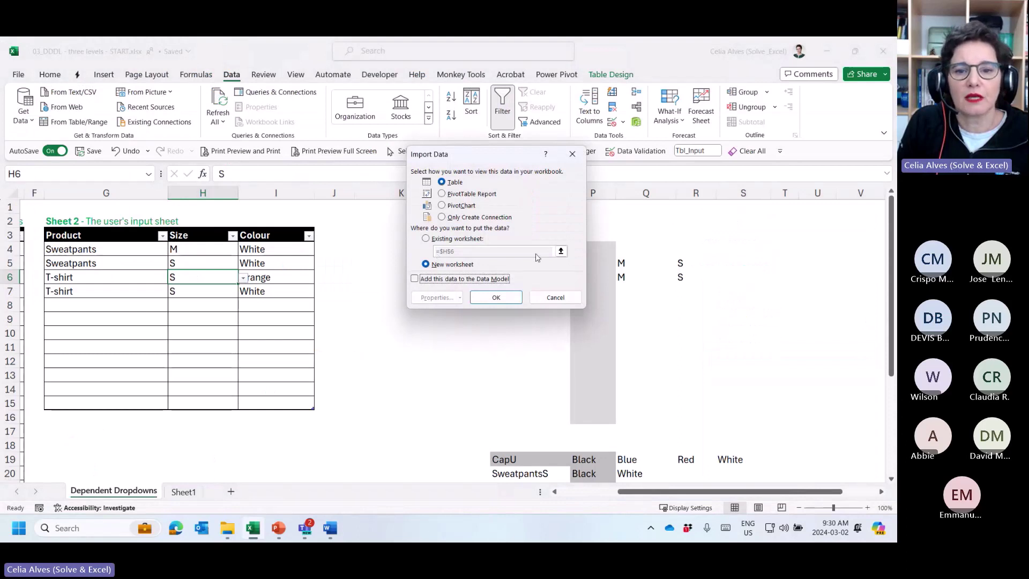
pyautogui.click(441, 241)
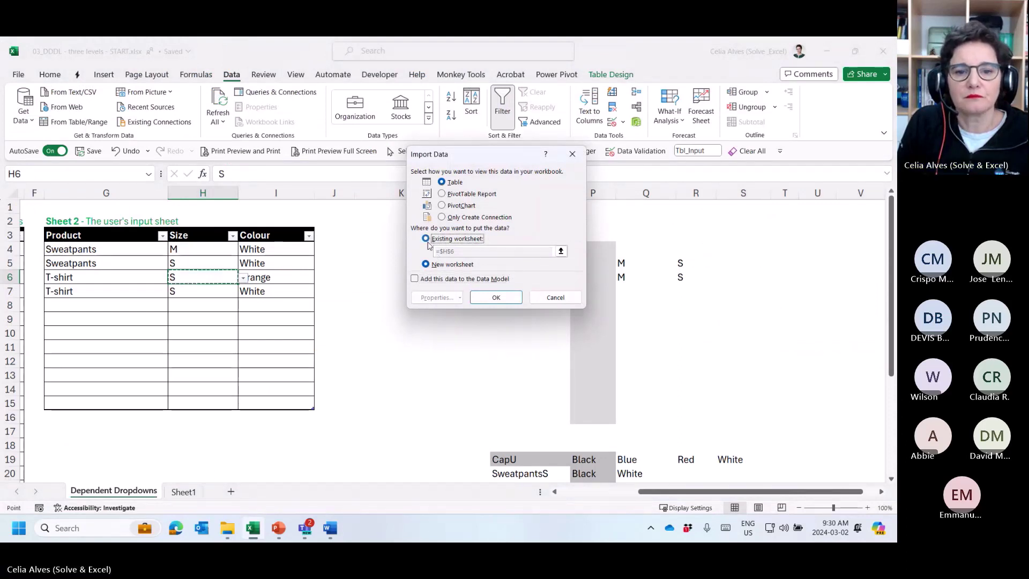
pyautogui.click(59, 443)
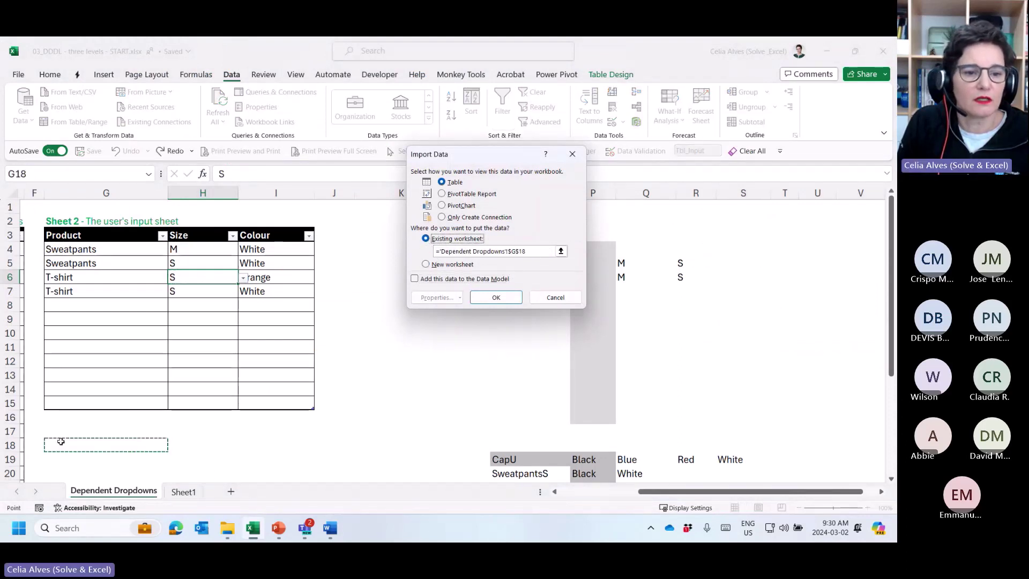
pyautogui.click(513, 299)
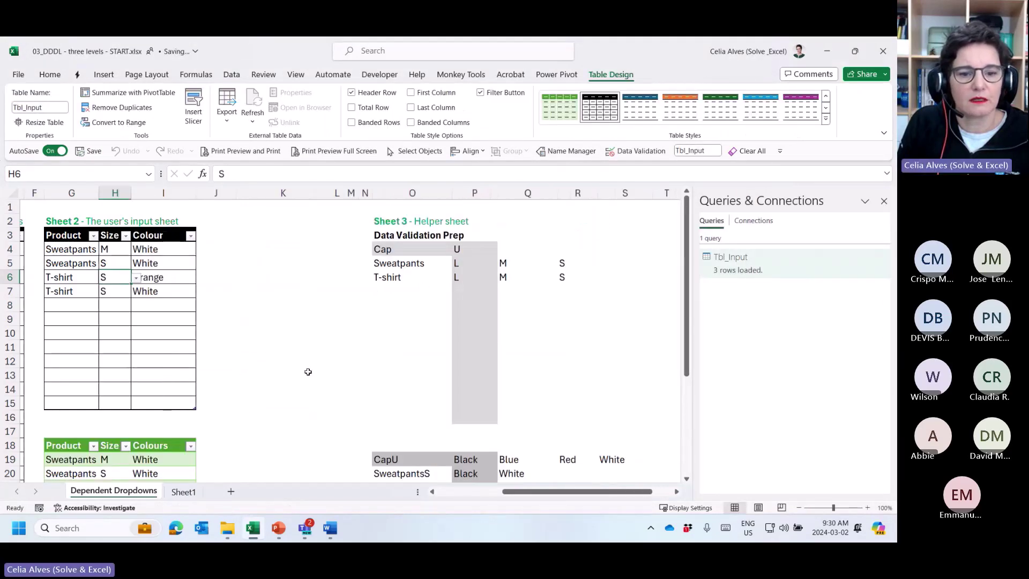
# Compare the loaded table with the input table at 90% zoom and close the Queries & Connections pane.
pyautogui.scroll(-2, 339, 340)
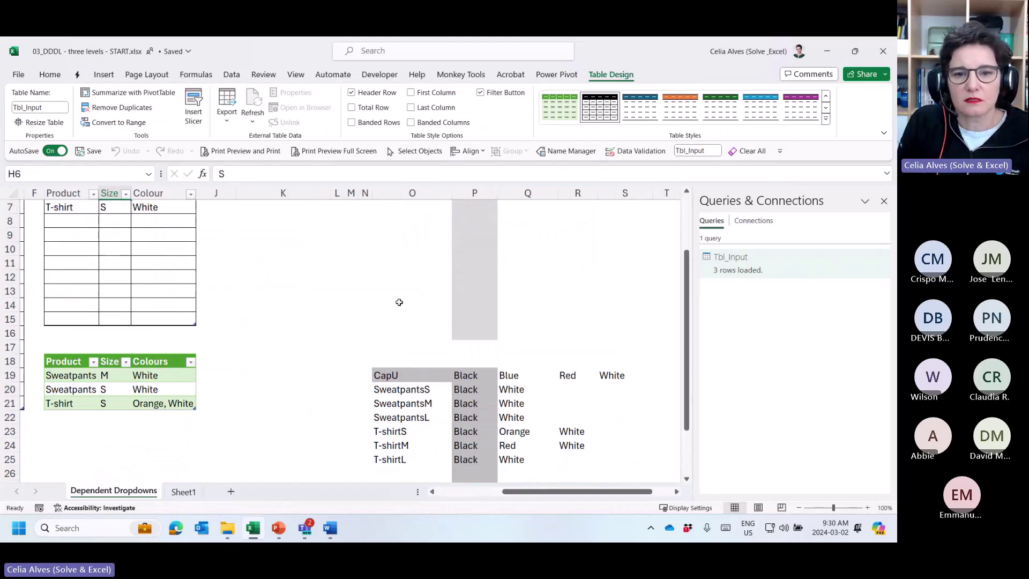
pyautogui.scroll(2, 651, 321)
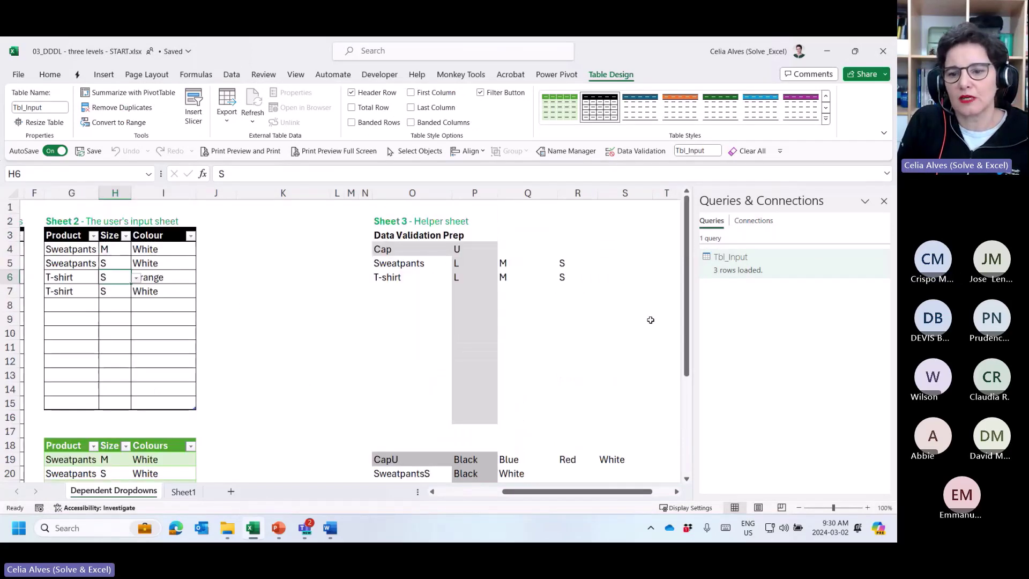
pyautogui.click(800, 509)
pyautogui.scroll(-1, 402, 319)
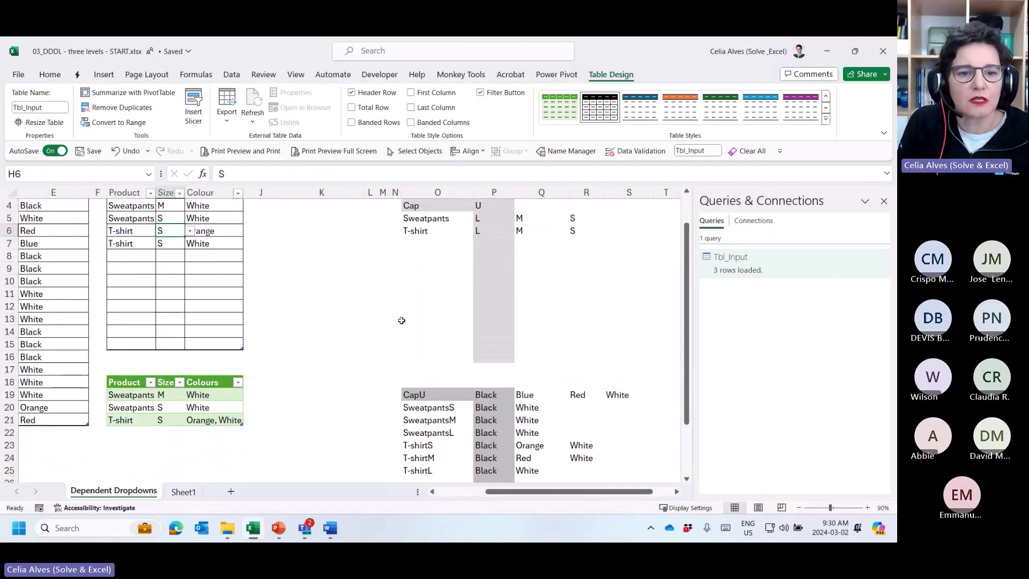
pyautogui.scroll(1, 402, 320)
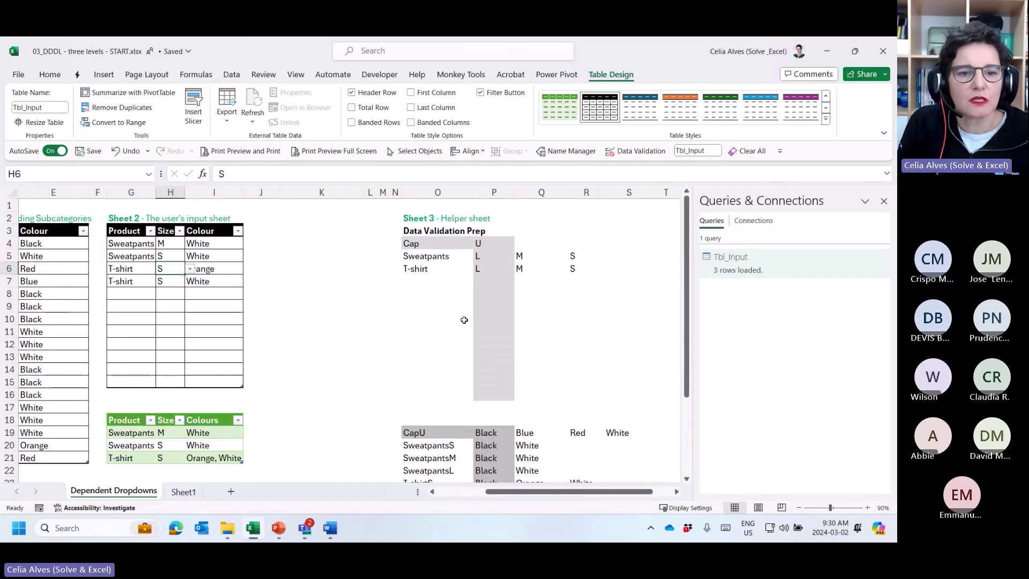
pyautogui.click(883, 203)
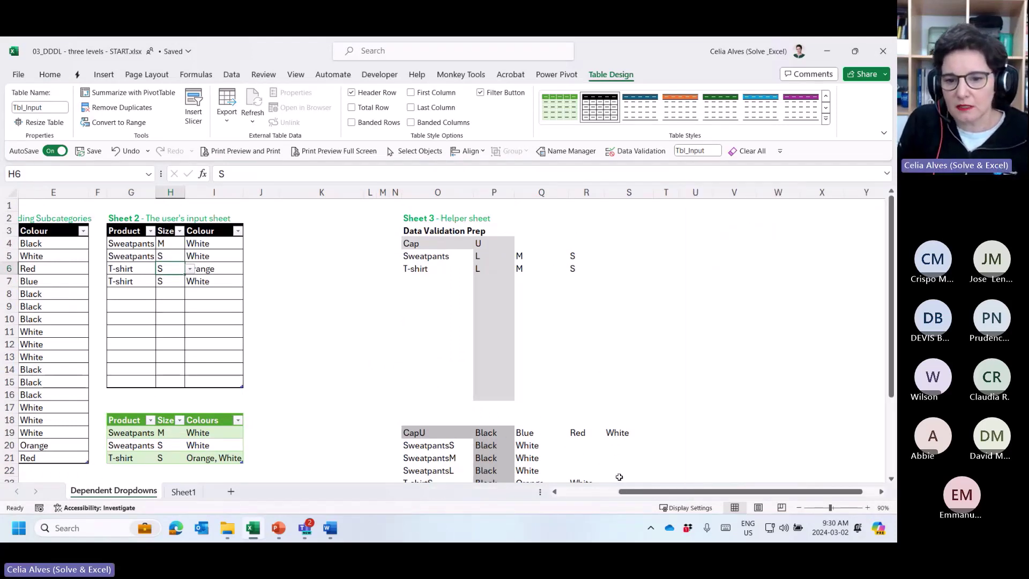
pyautogui.click(356, 397)
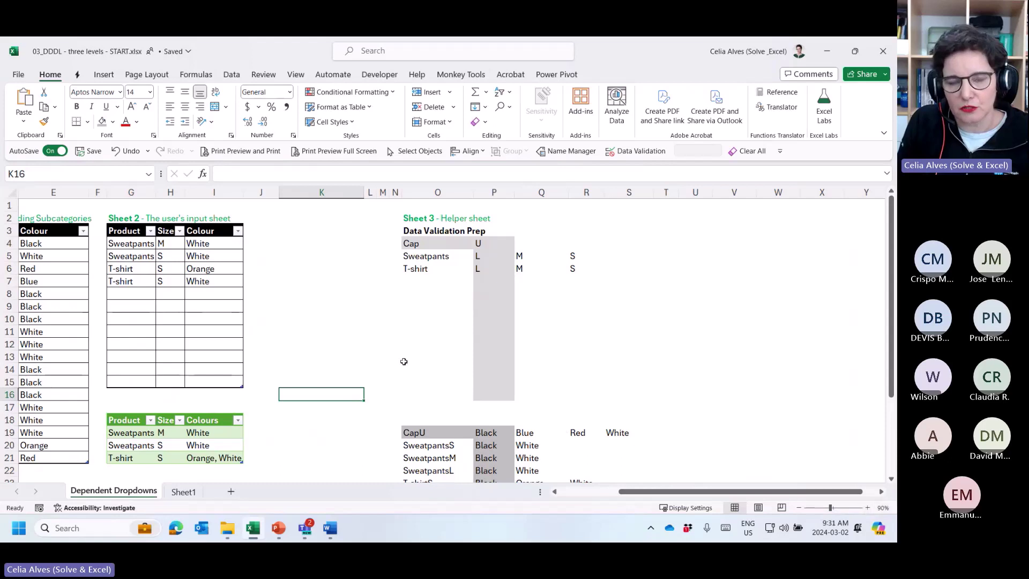
# Fill row 8 of the input table with the product Sweatpants, size S and colour Black.
pyautogui.click(130, 294)
pyautogui.click(161, 295)
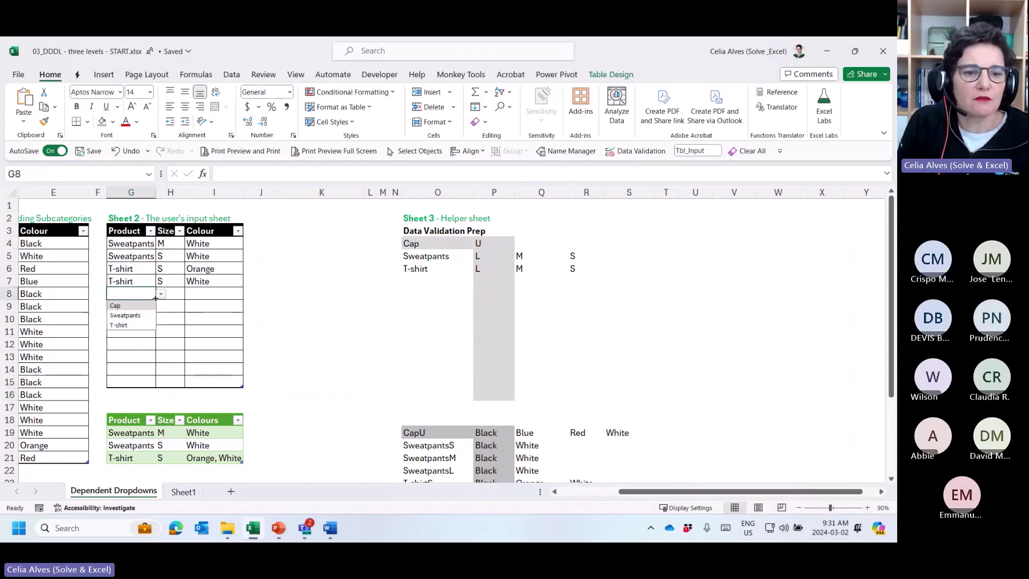
pyautogui.click(126, 315)
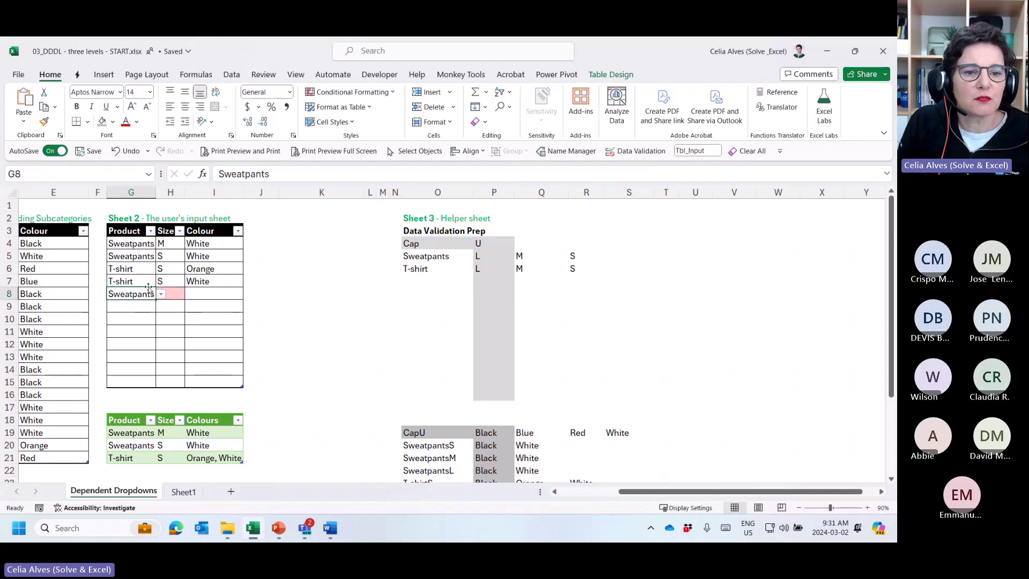
pyautogui.click(164, 258)
pyautogui.click(169, 296)
pyautogui.click(189, 293)
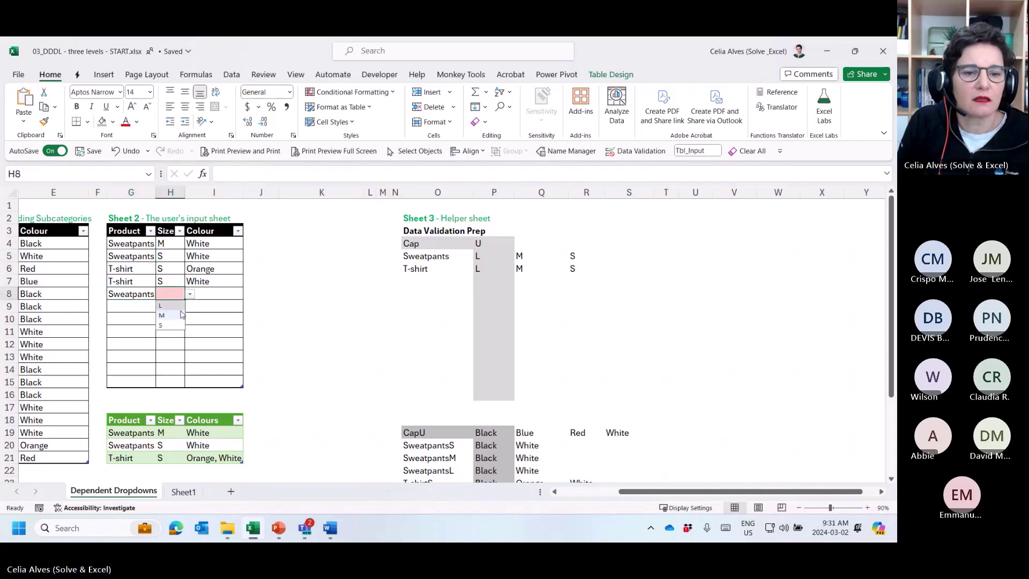
pyautogui.click(176, 325)
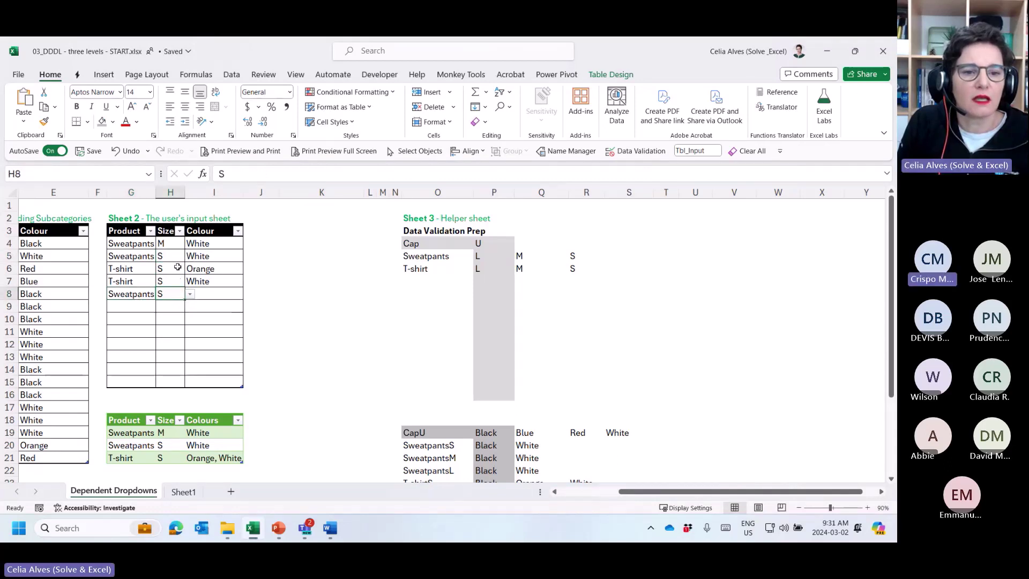
pyautogui.click(217, 296)
pyautogui.click(248, 294)
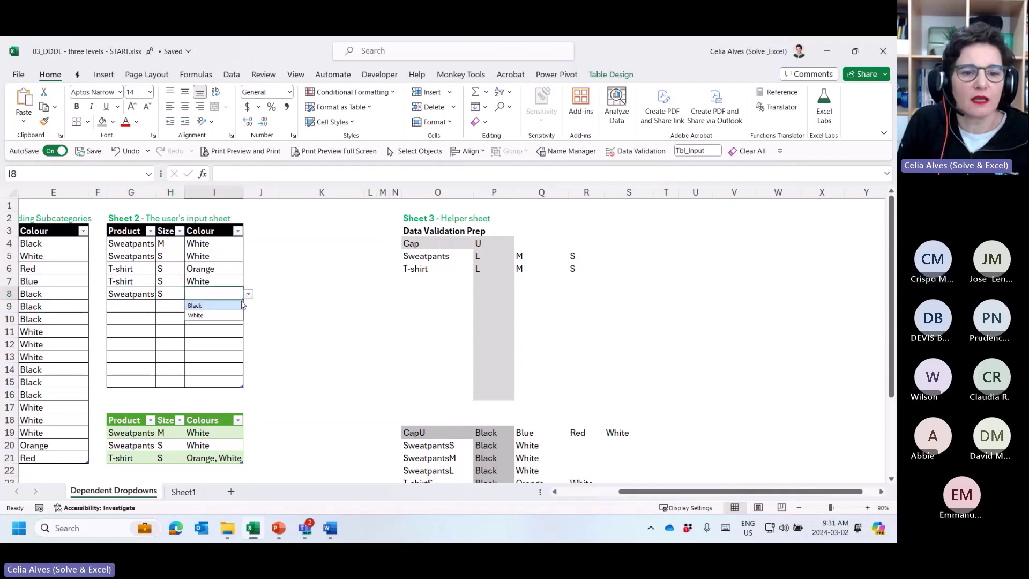
pyautogui.click(236, 305)
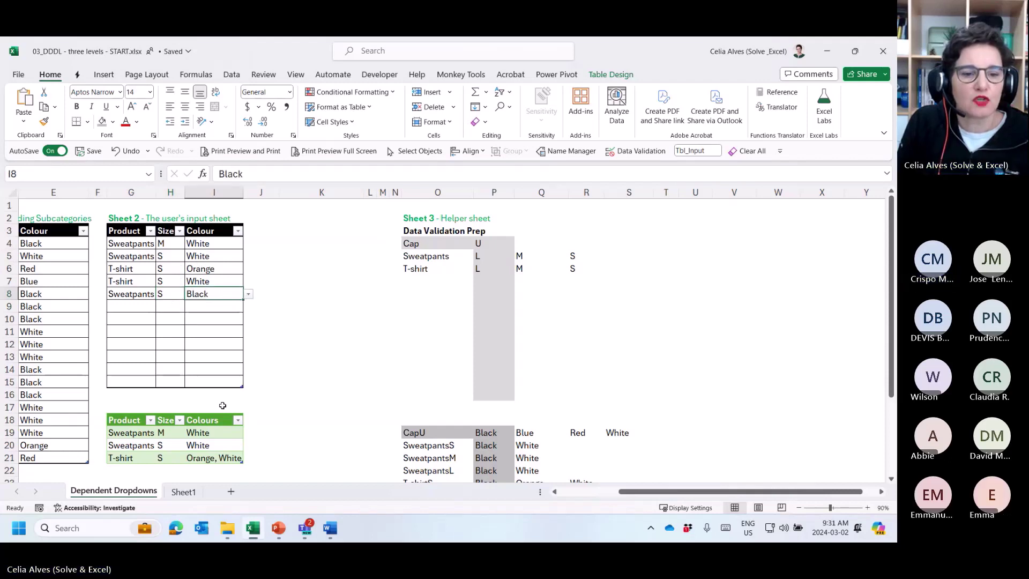
# Refresh the loaded query table and compare its Sweatpants S colours with the new input row.
pyautogui.click(156, 448)
pyautogui.click(166, 448)
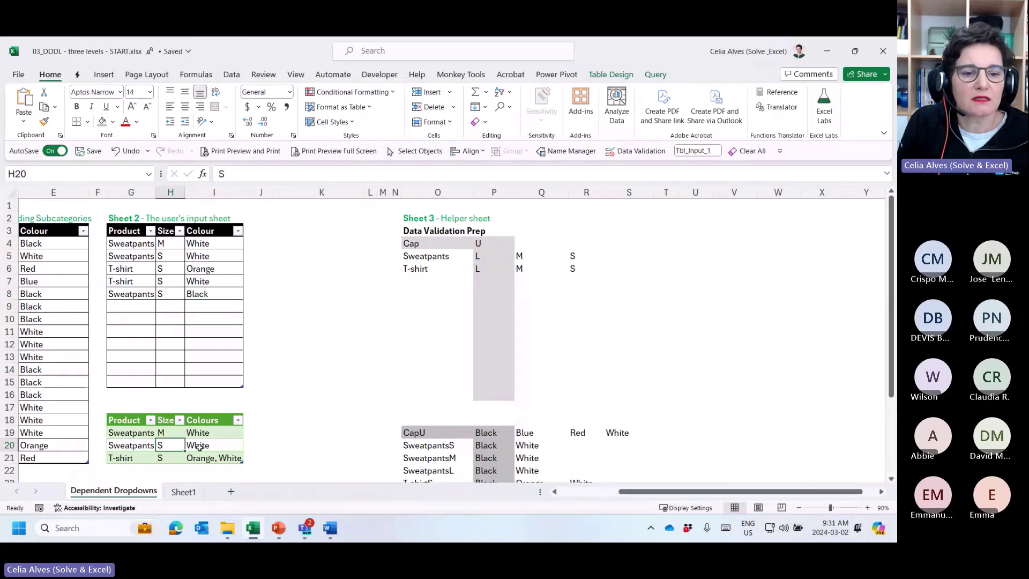
pyautogui.click(220, 446)
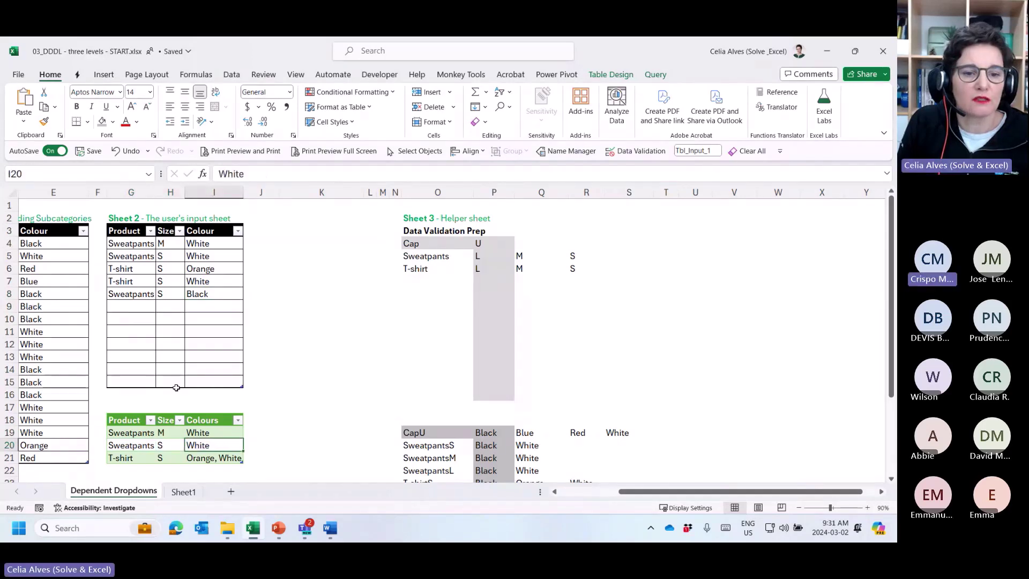
pyautogui.rightClick(178, 445)
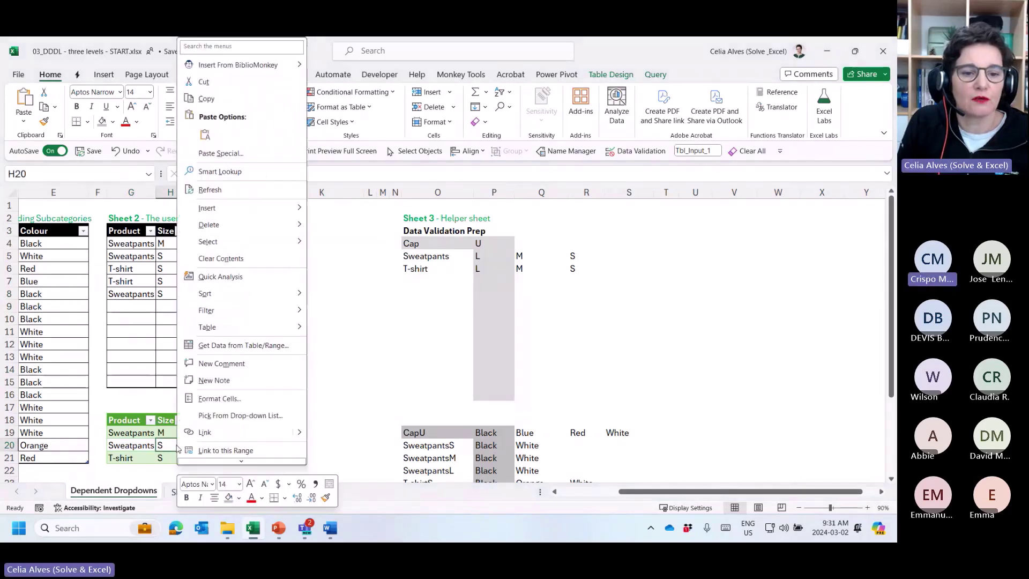
pyautogui.click(209, 190)
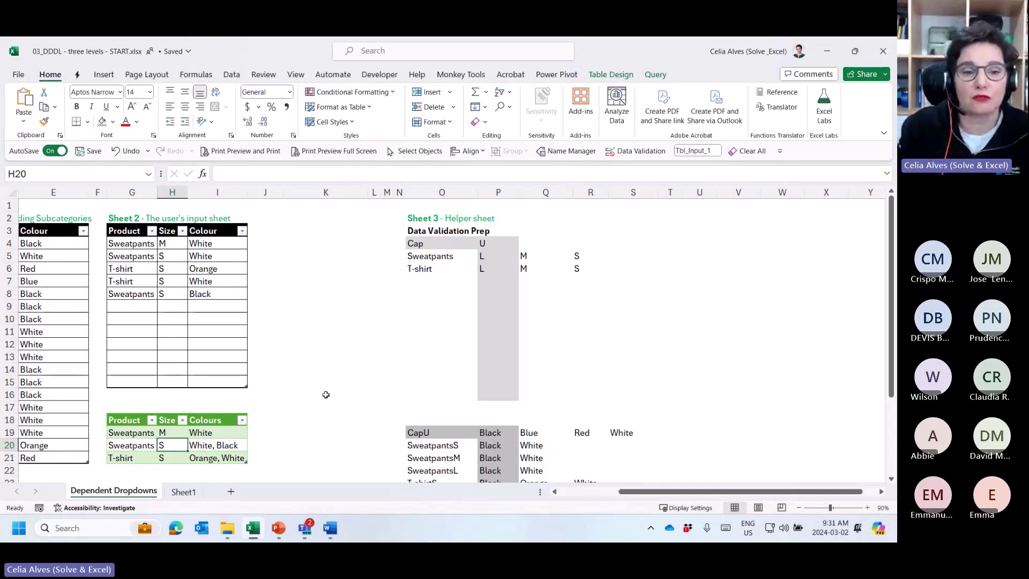
pyautogui.click(227, 294)
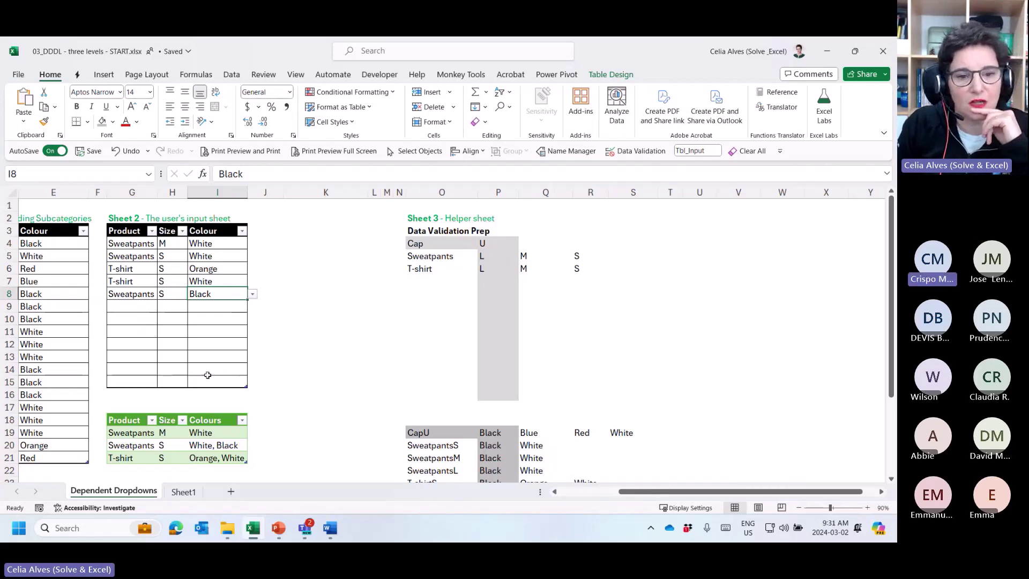
pyautogui.click(214, 445)
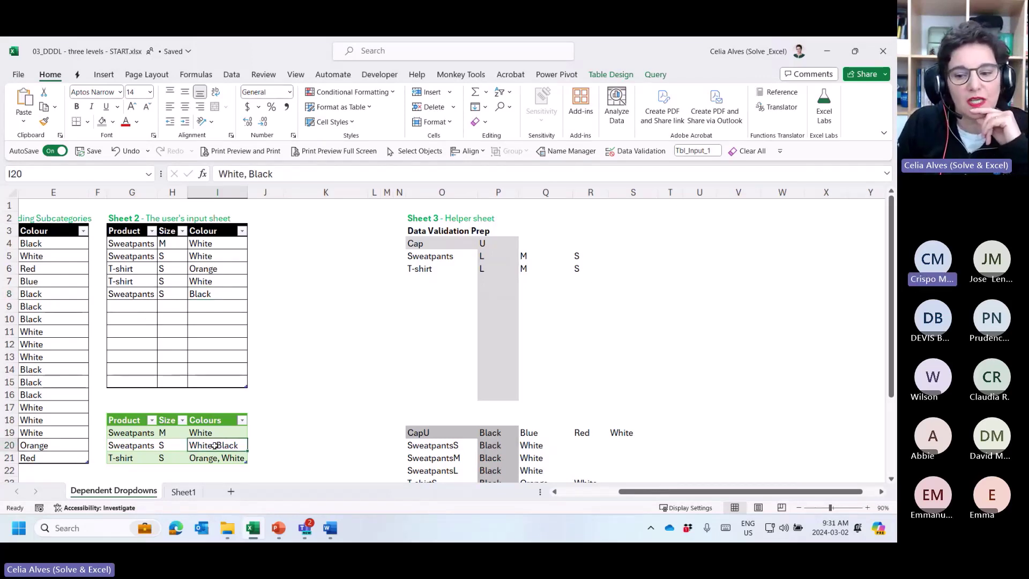